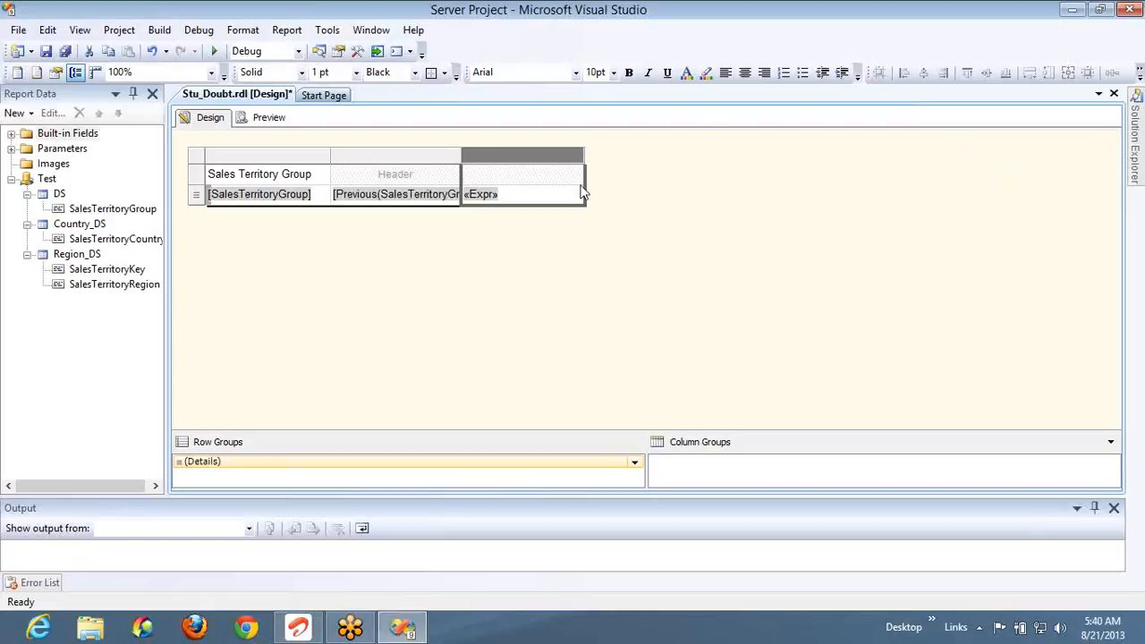
- Open the expression of the third detail cell and examine the RowNumber(nothing) formula before closing the editor
right_click(549, 193)
click(596, 328)
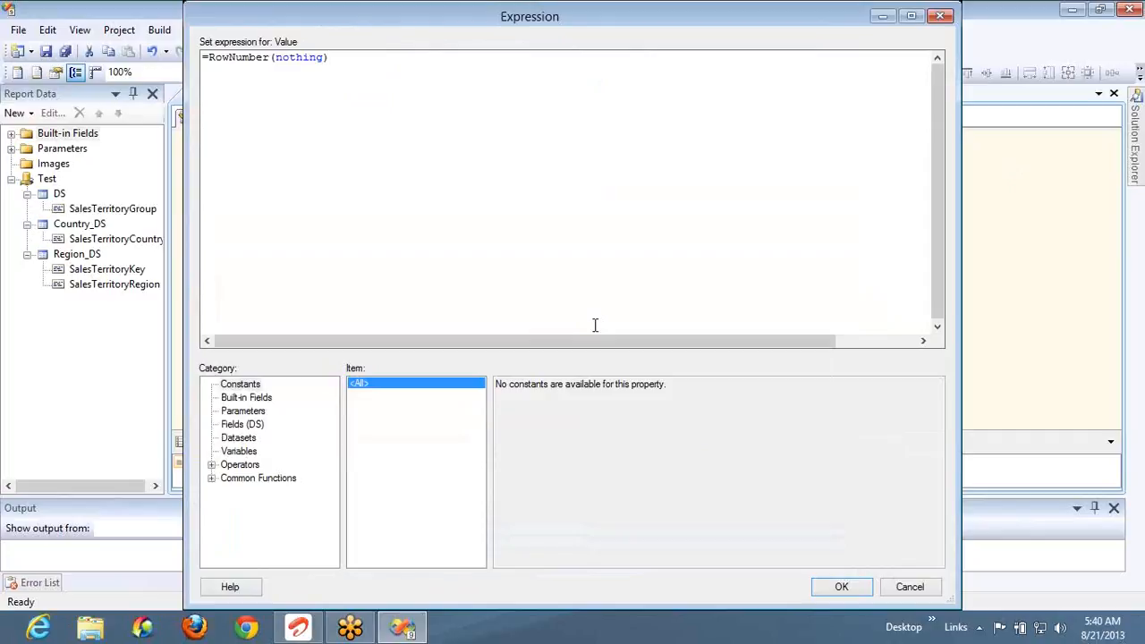
double_click(251, 57)
double_click(311, 58)
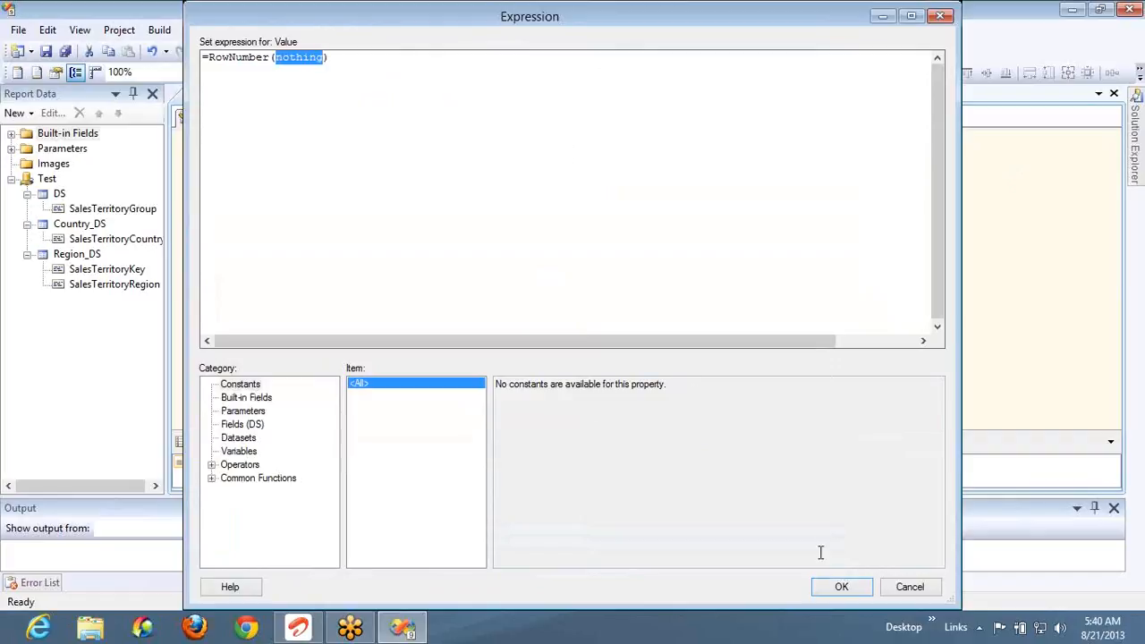
click(899, 590)
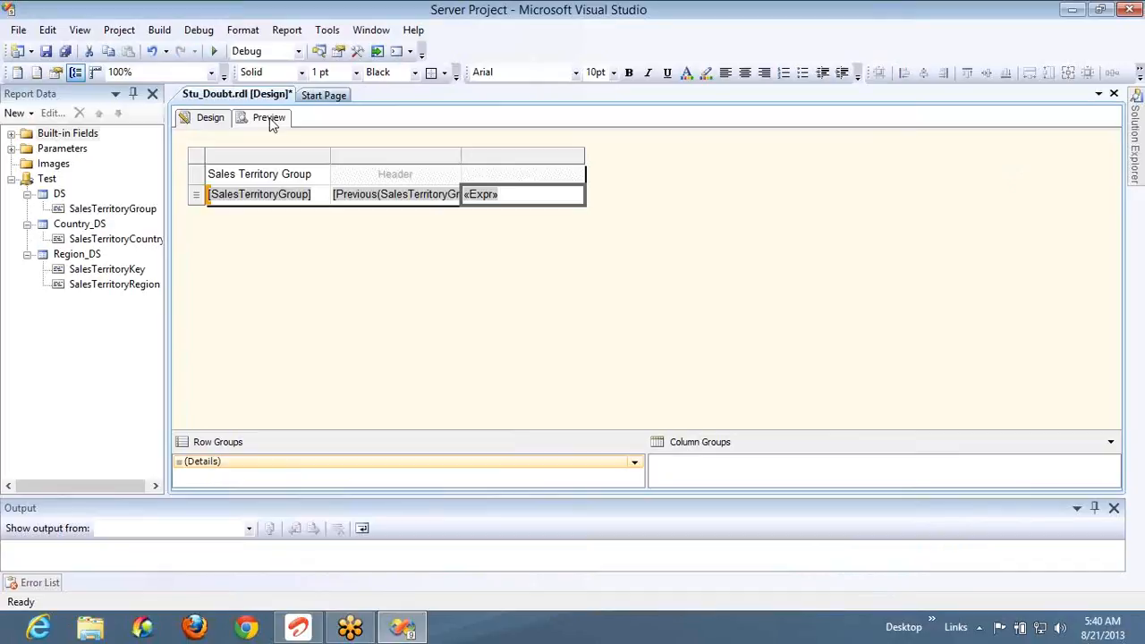
- Preview the report to check the row numbers, then return to the design view
click(269, 118)
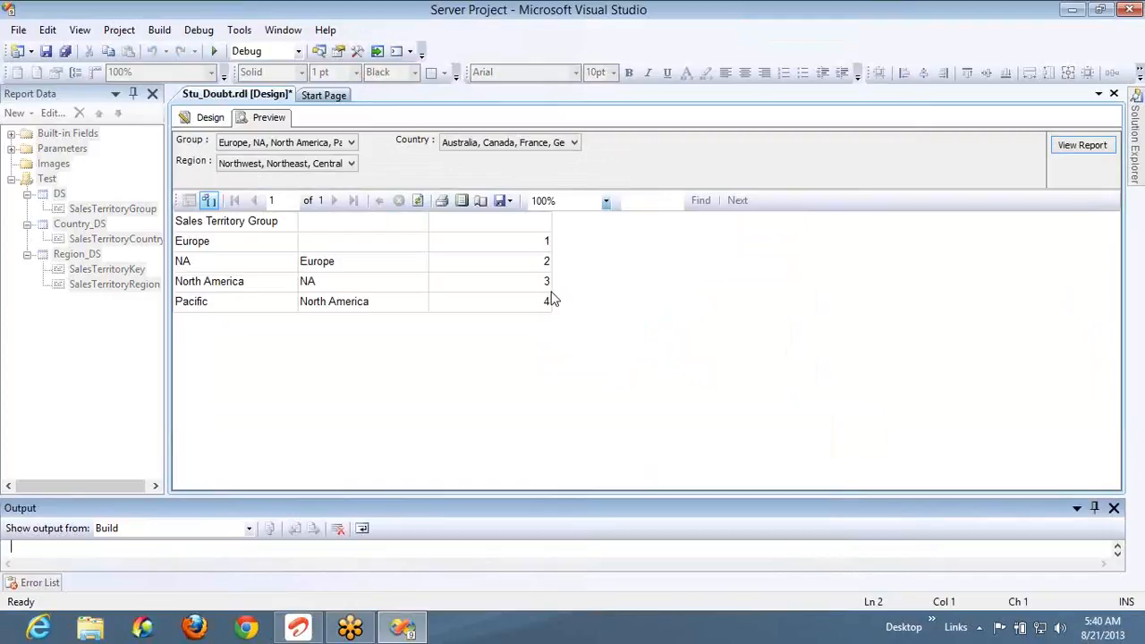
click(201, 119)
click(437, 199)
click(501, 200)
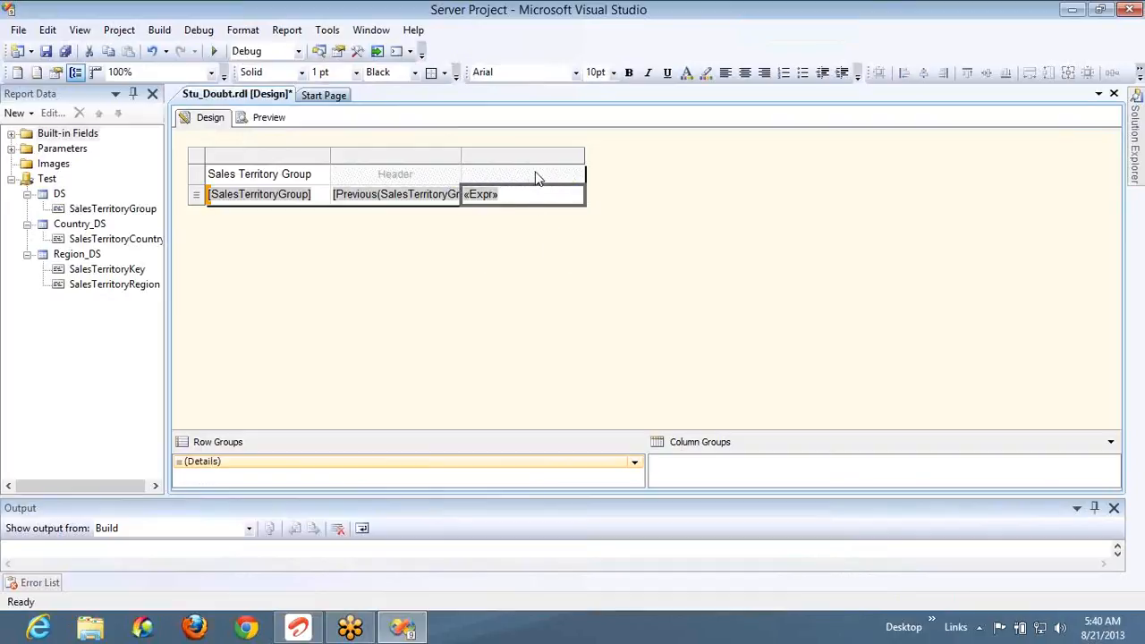
- Reopen the cell's expression and look up the RowNumber function under Common Functions, Miscellaneous
right_click(548, 194)
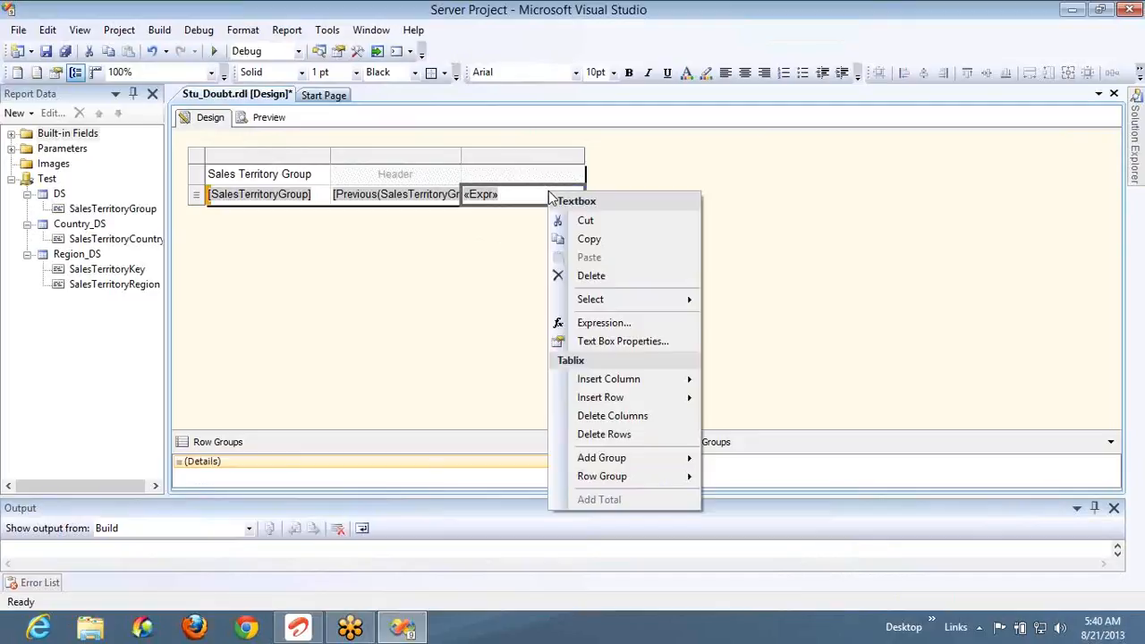
click(596, 323)
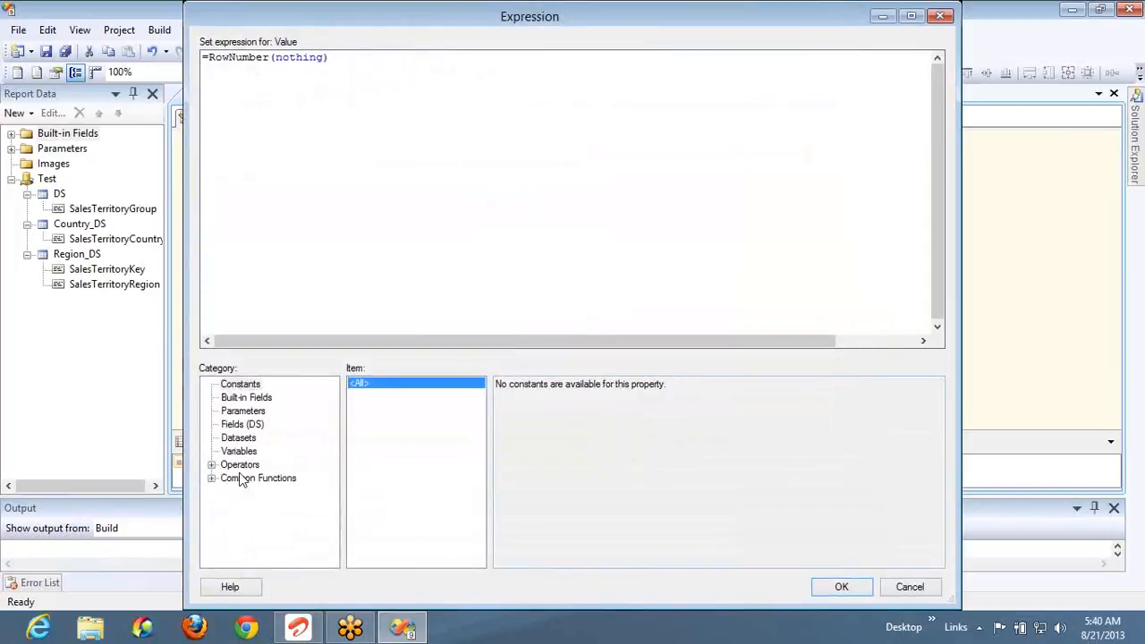
click(211, 479)
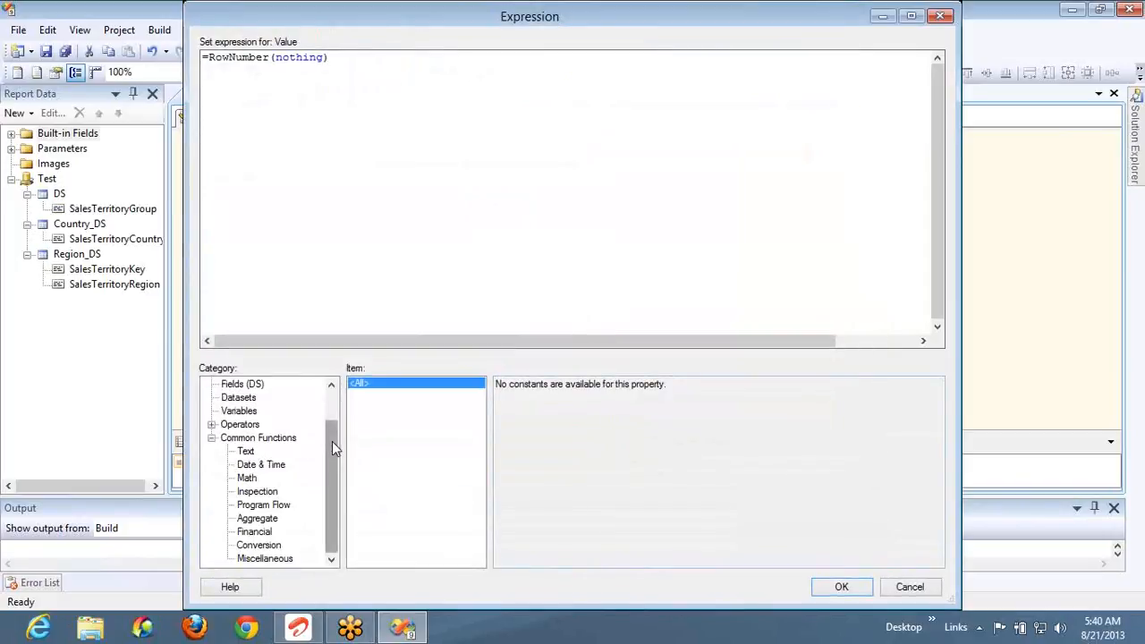
click(284, 559)
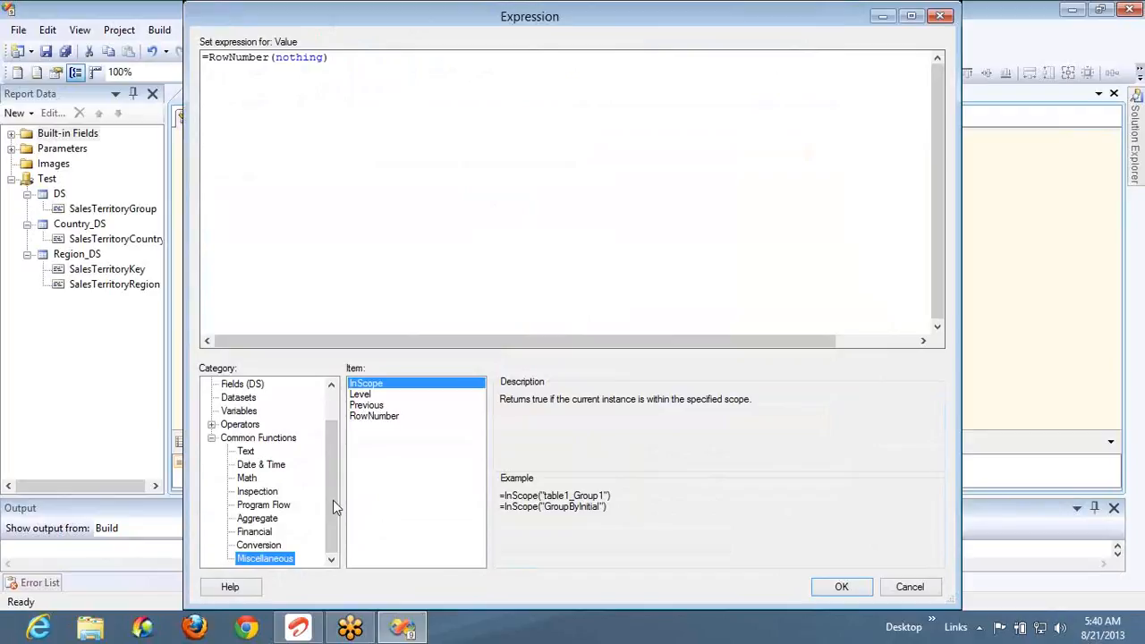
click(374, 418)
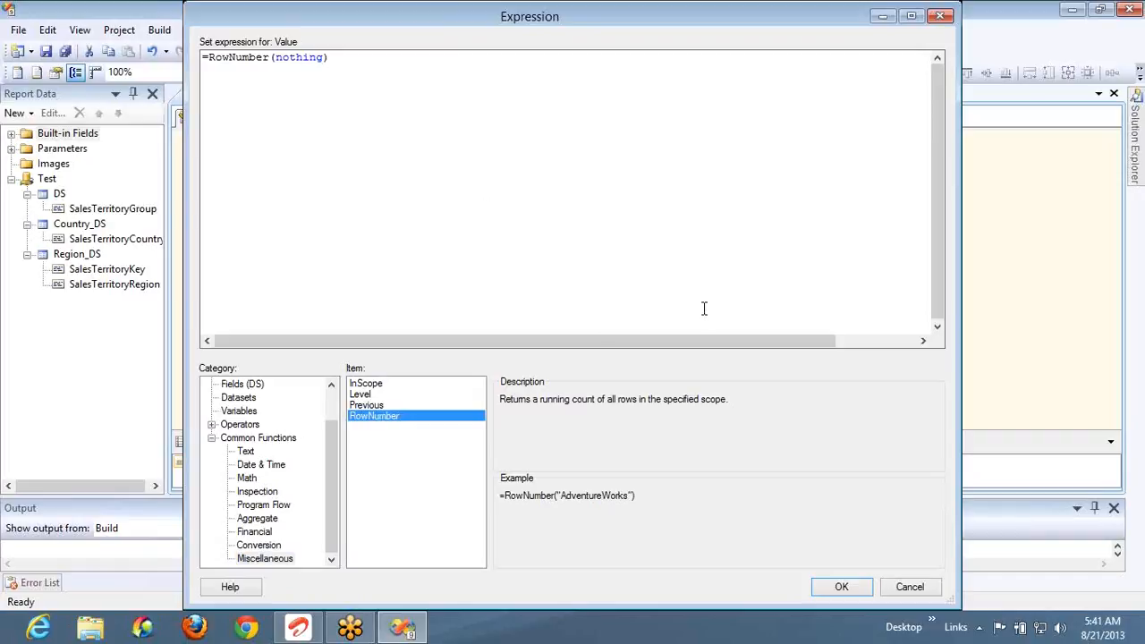
- Switch to the browser and search the MSBI Guide site for rownumber
click(246, 631)
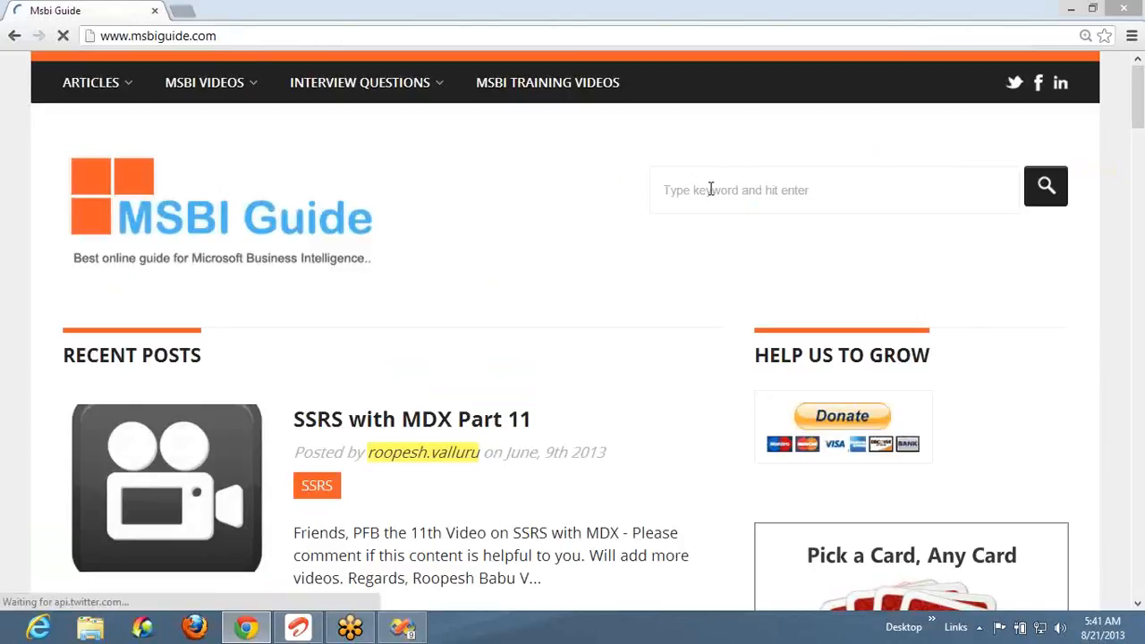
click(708, 189)
text(ro)
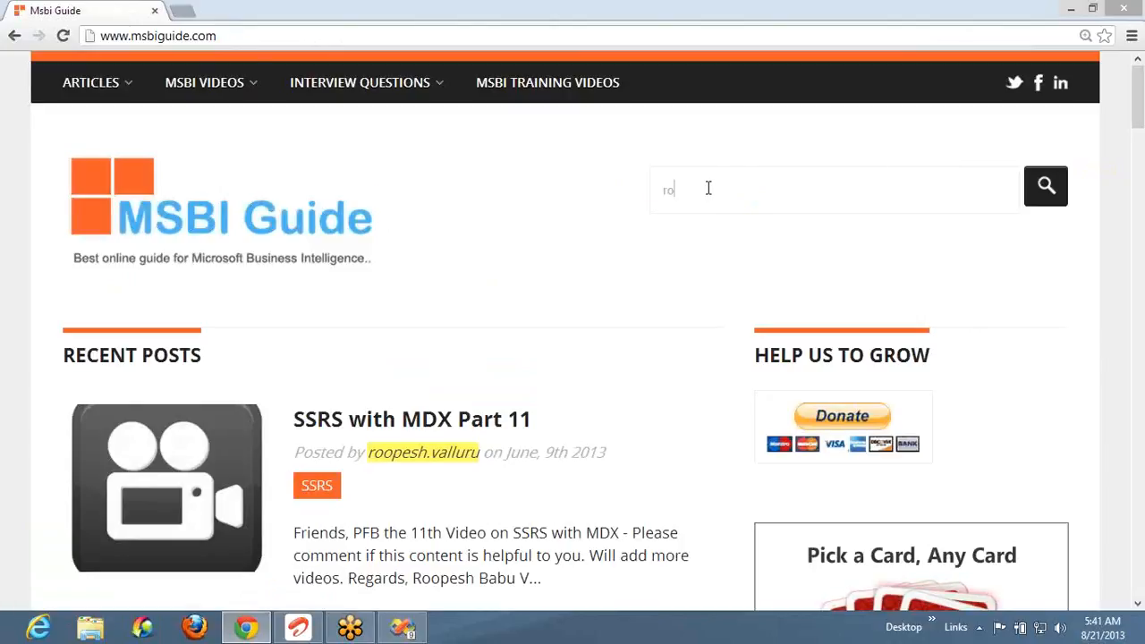
text(wnumber)
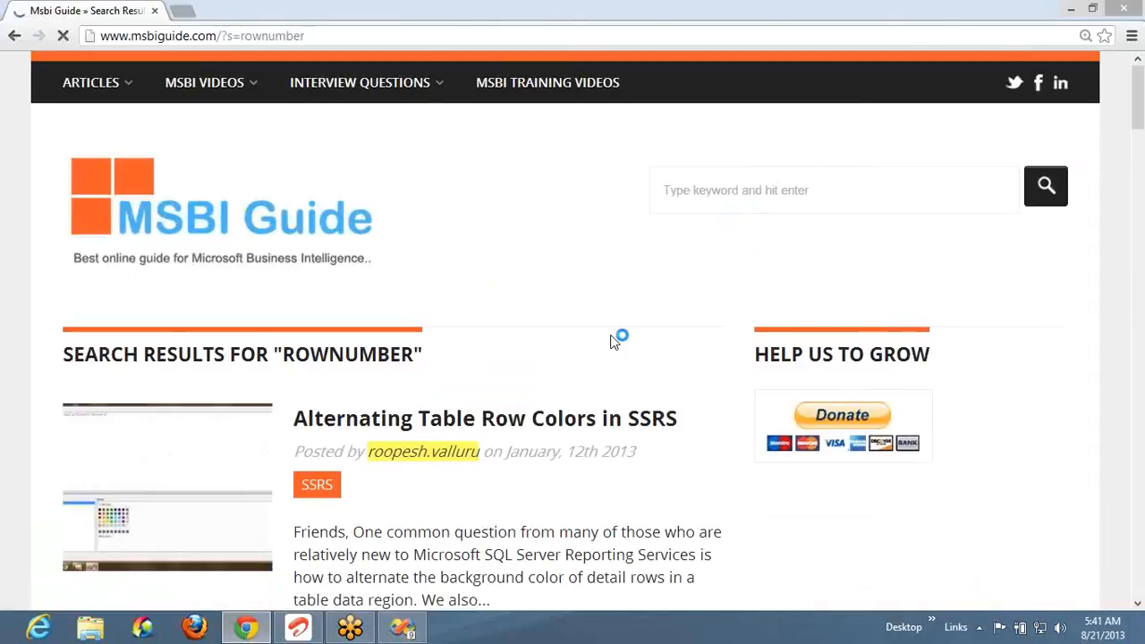
- Open the Alternating Table Row Colors in SSRS article and read through it
scroll(615, 342, down, 4)
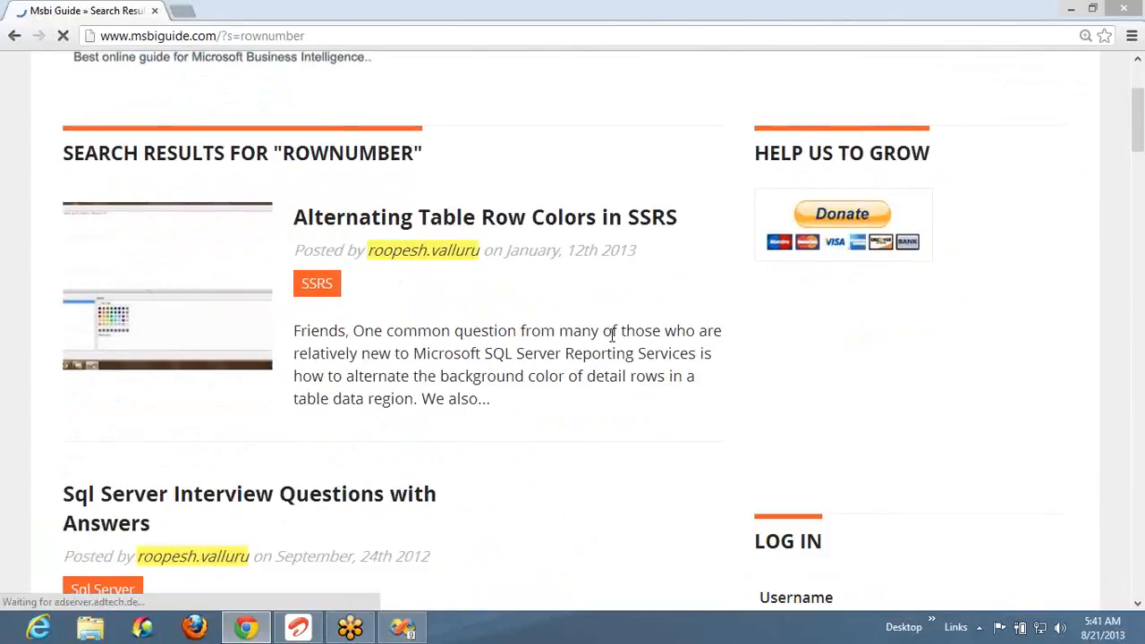
scroll(505, 530, down, 4)
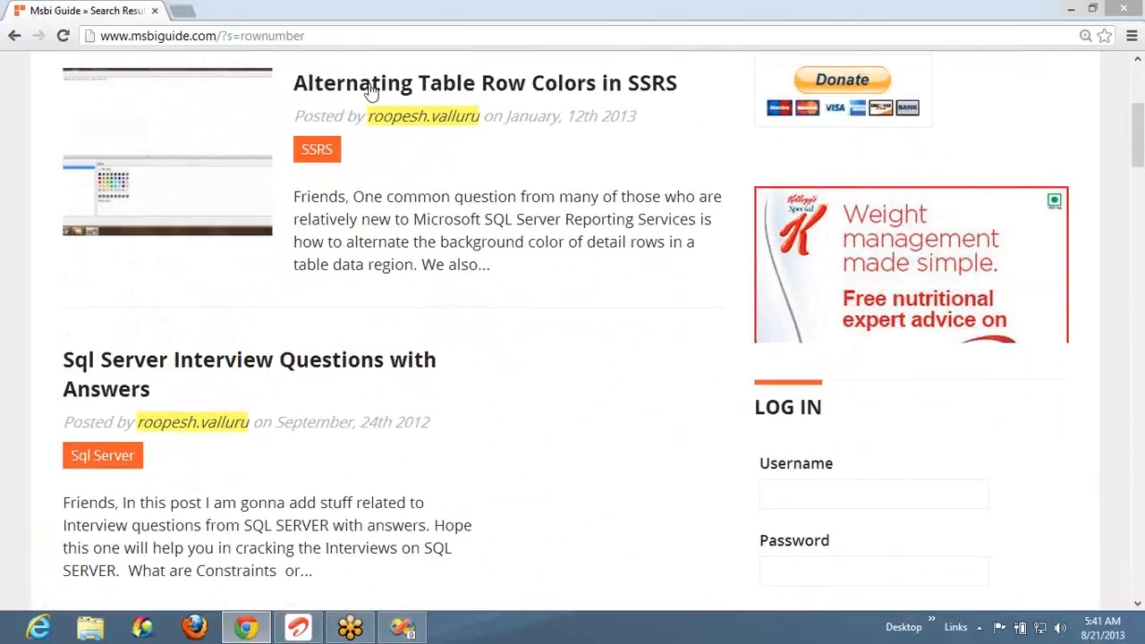
click(371, 89)
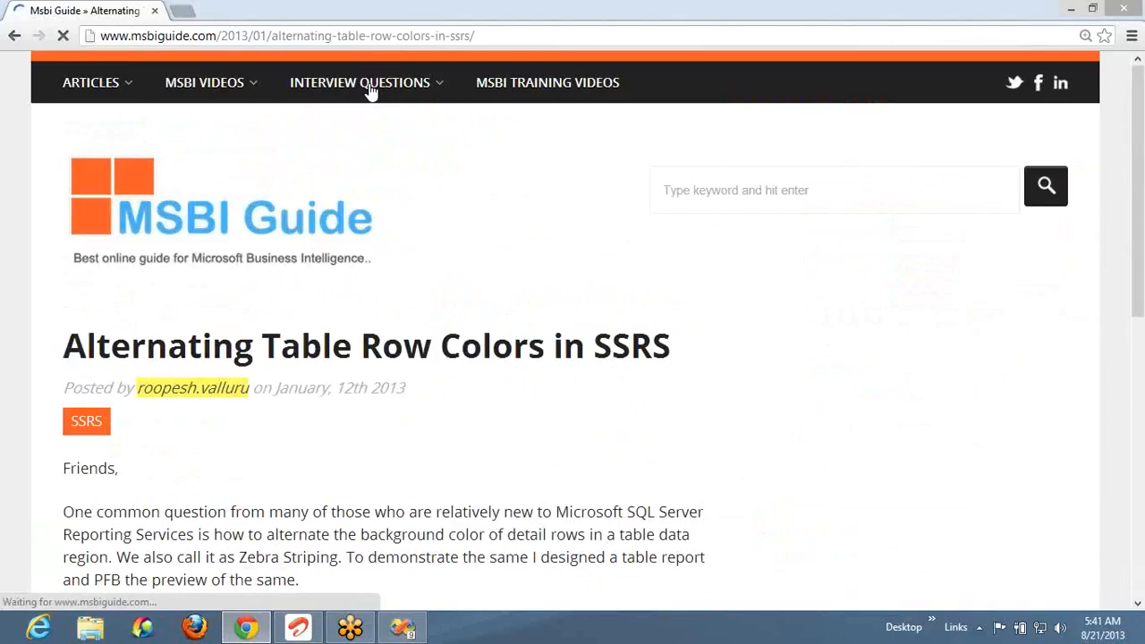
scroll(371, 91, down, 1)
scroll(371, 91, down, 5)
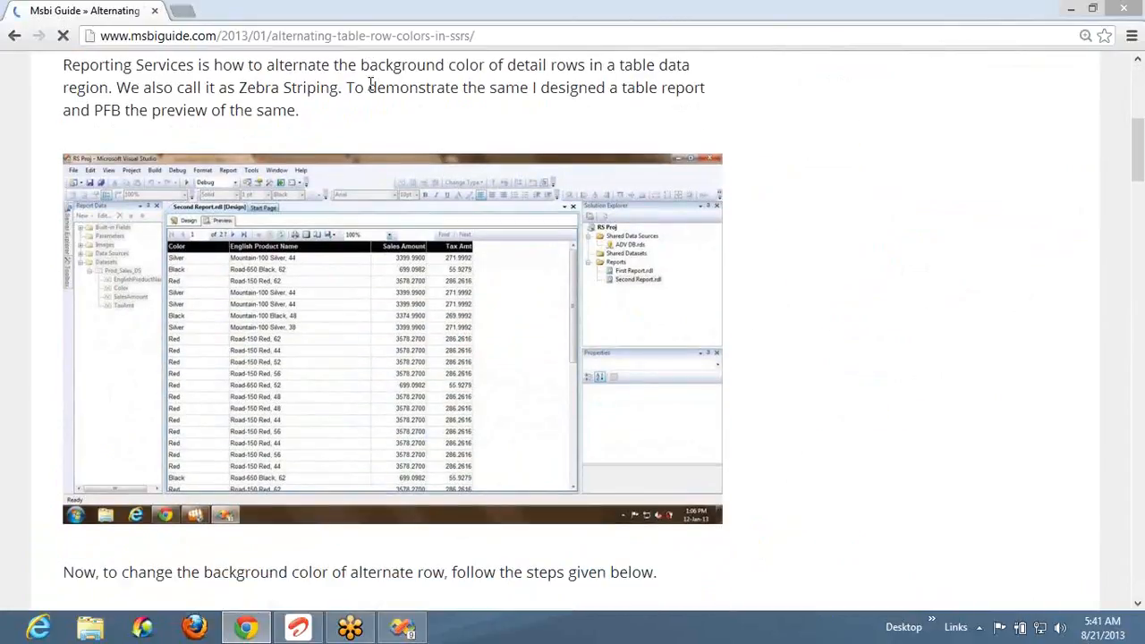
scroll(371, 90, down, 2)
scroll(374, 91, down, 7)
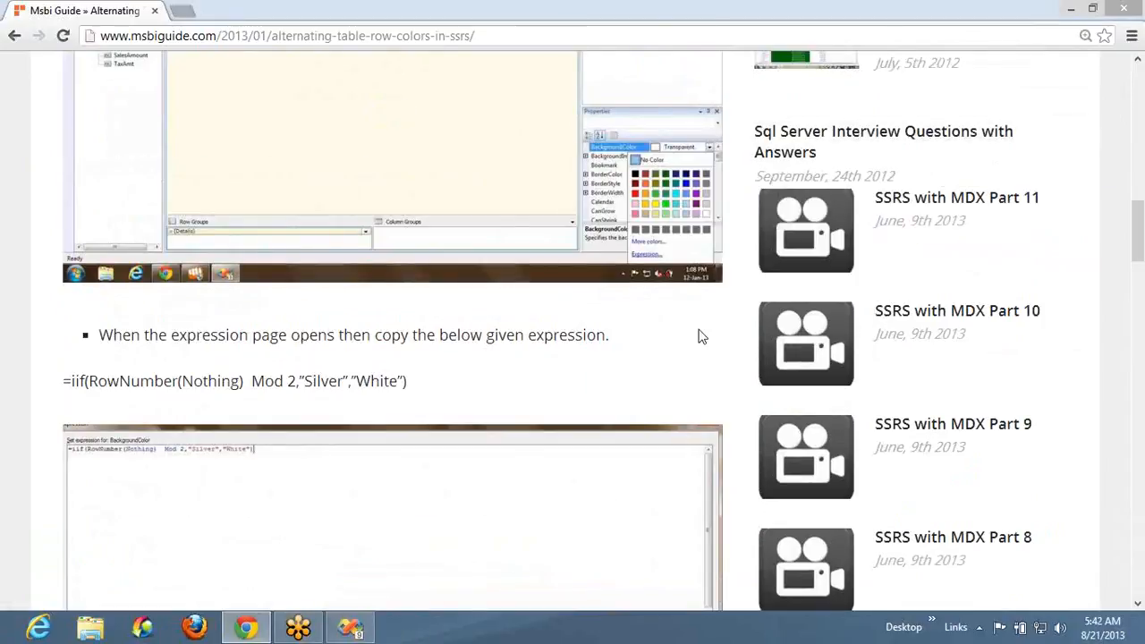
scroll(698, 332, down, 1)
scroll(702, 336, down, 10)
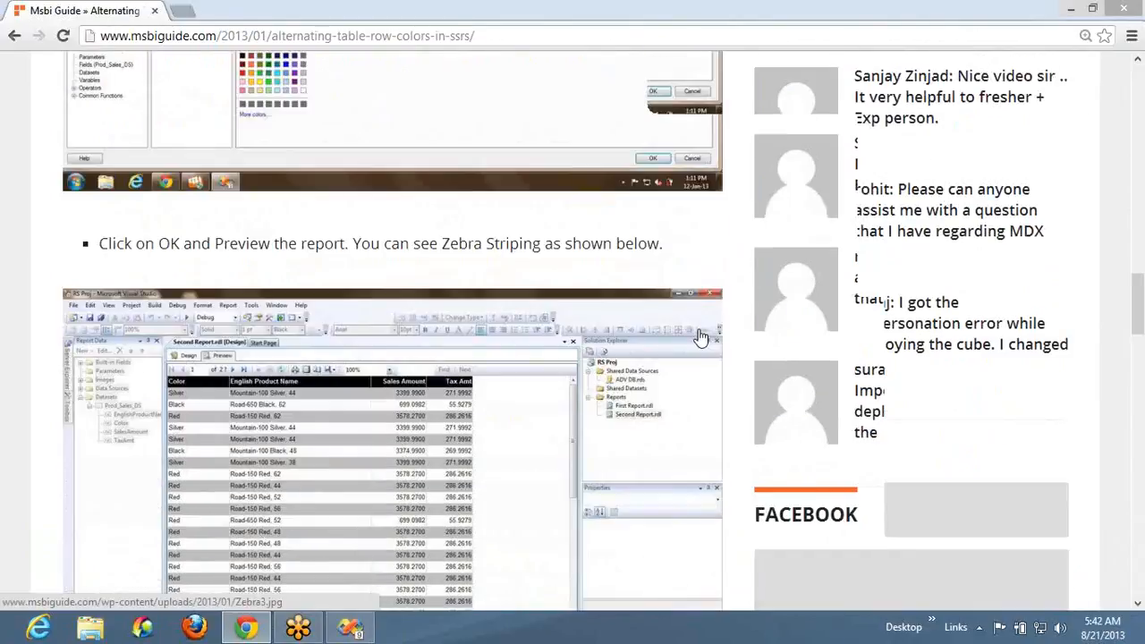
scroll(701, 336, down, 5)
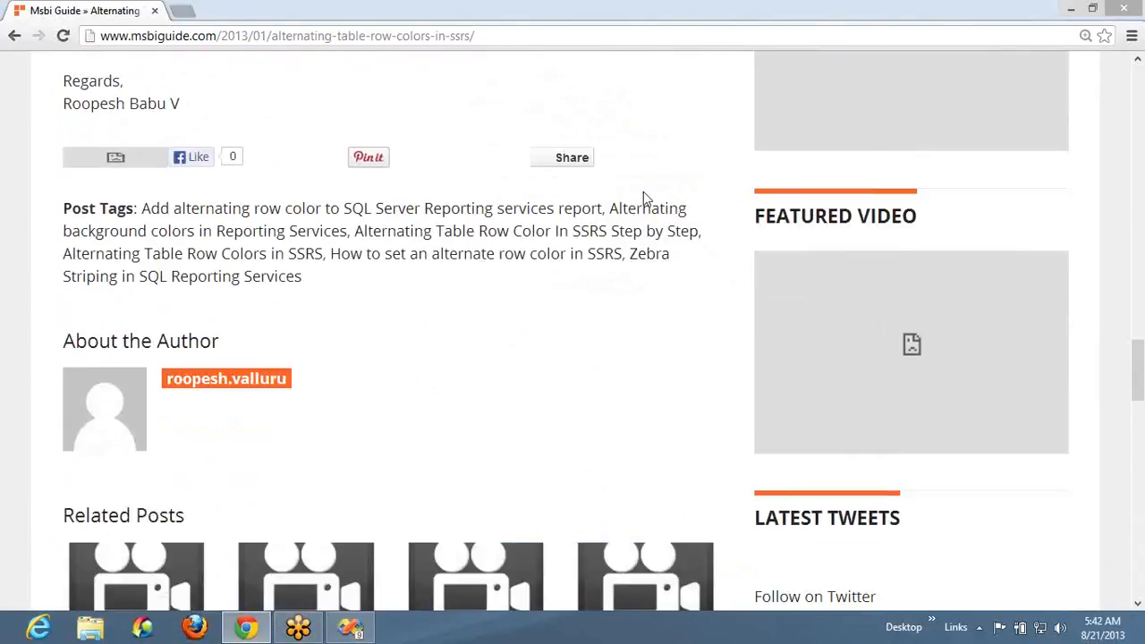
scroll(330, 270, down, 5)
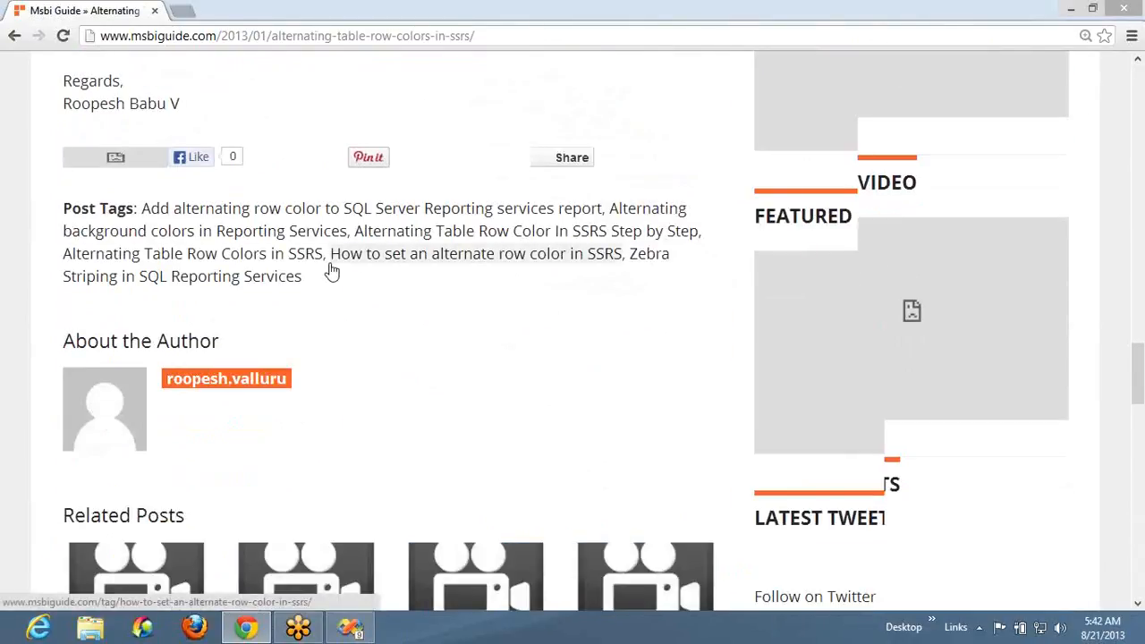
scroll(329, 270, down, 3)
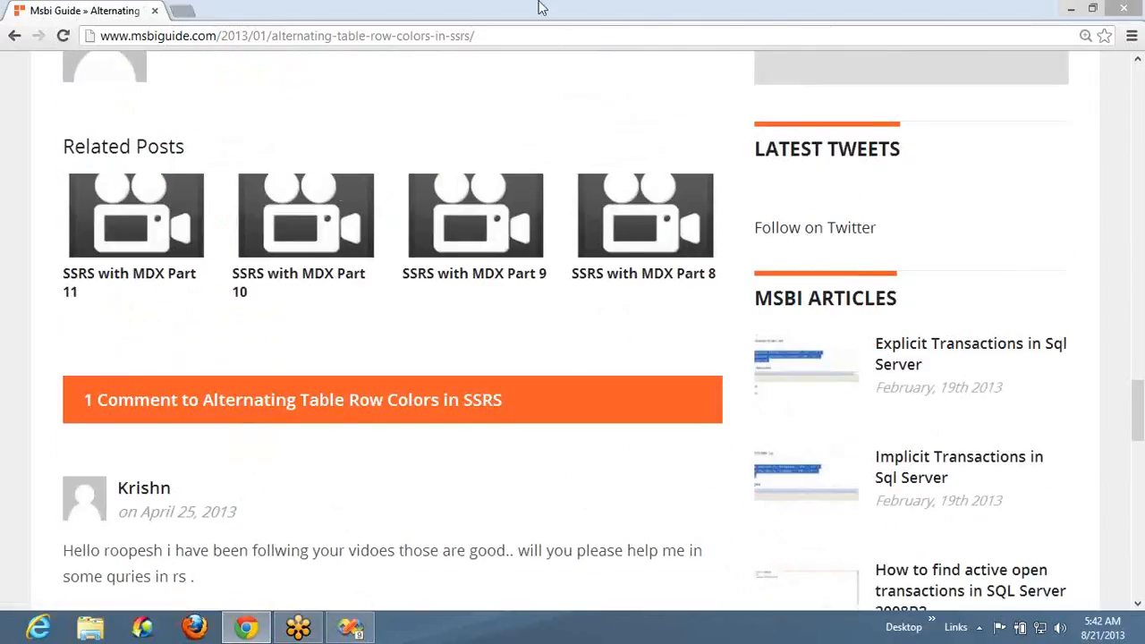
- Close the browser window
click(497, 39)
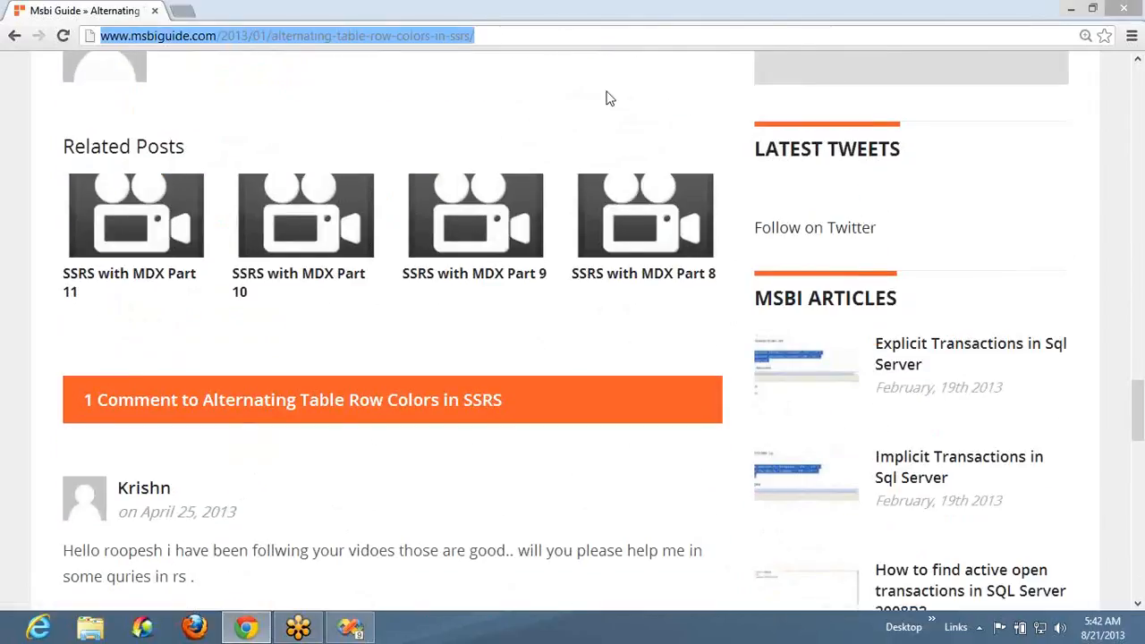
click(930, 434)
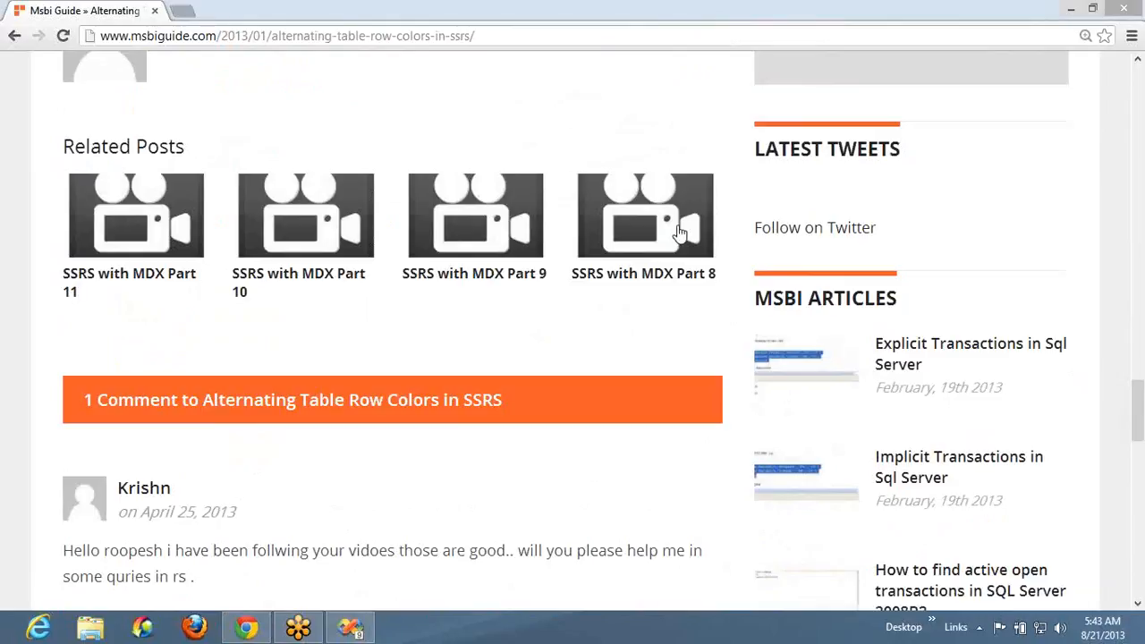
key(ctrl+l)
right_click(640, 7)
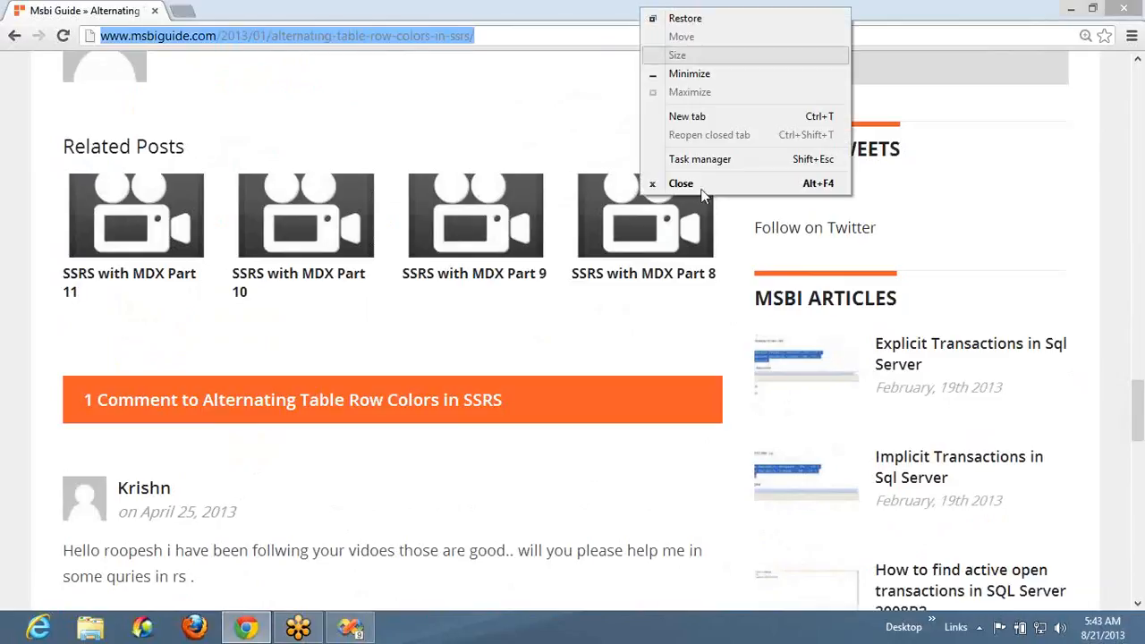
click(690, 186)
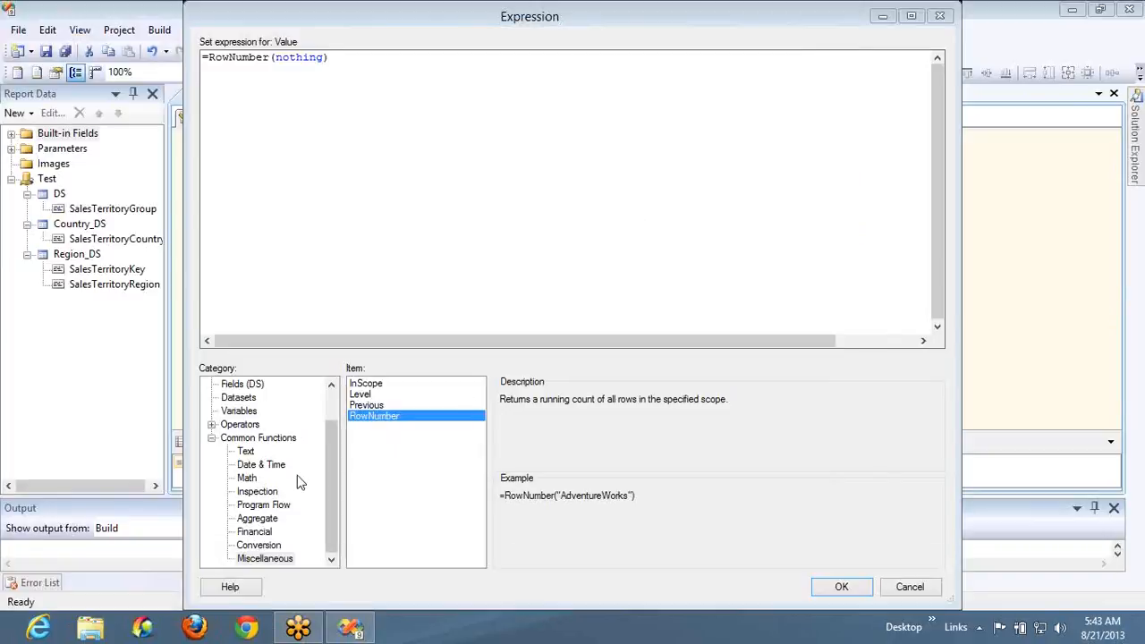
- Compare the RowNumber example scope with the cell's expression and close the expression editor
double_click(580, 497)
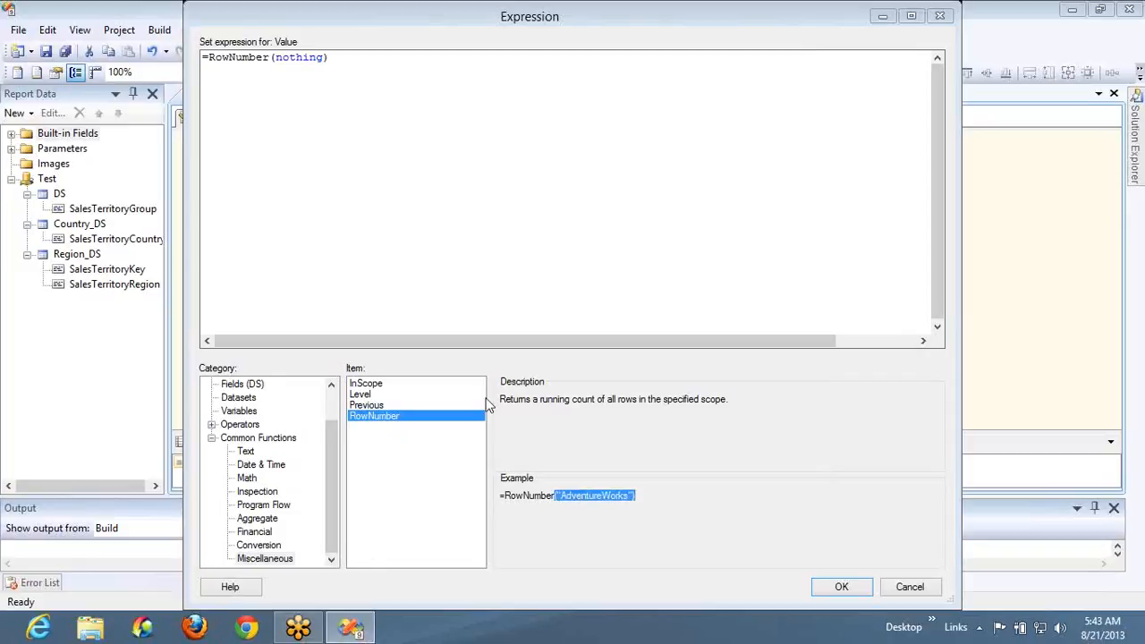
double_click(295, 61)
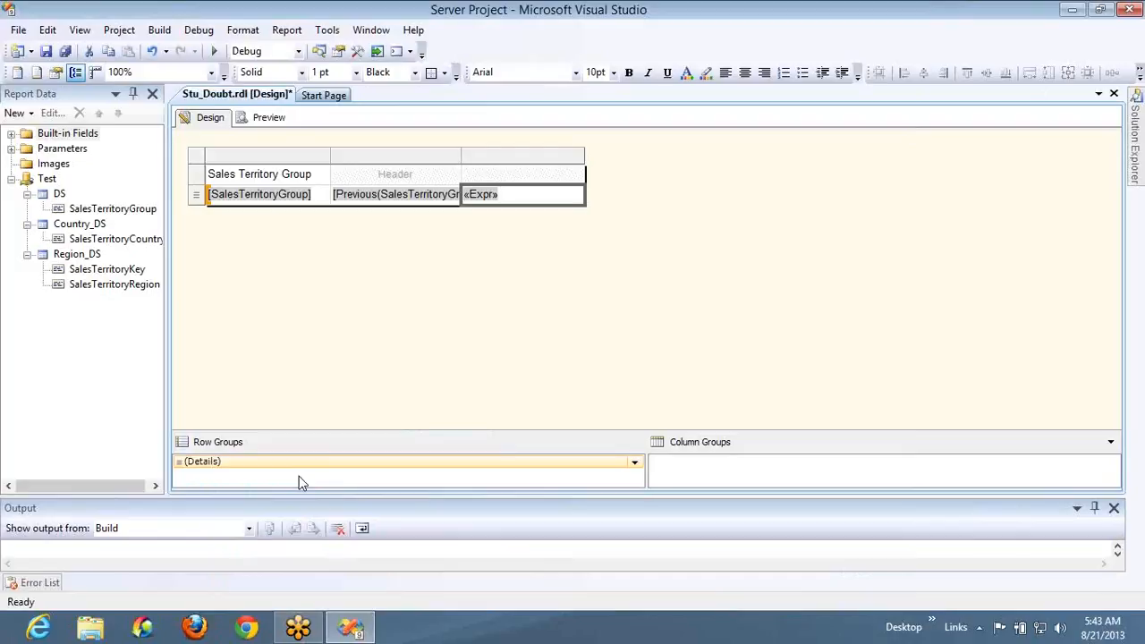
- Select the whole table on the report and delete it
click(203, 154)
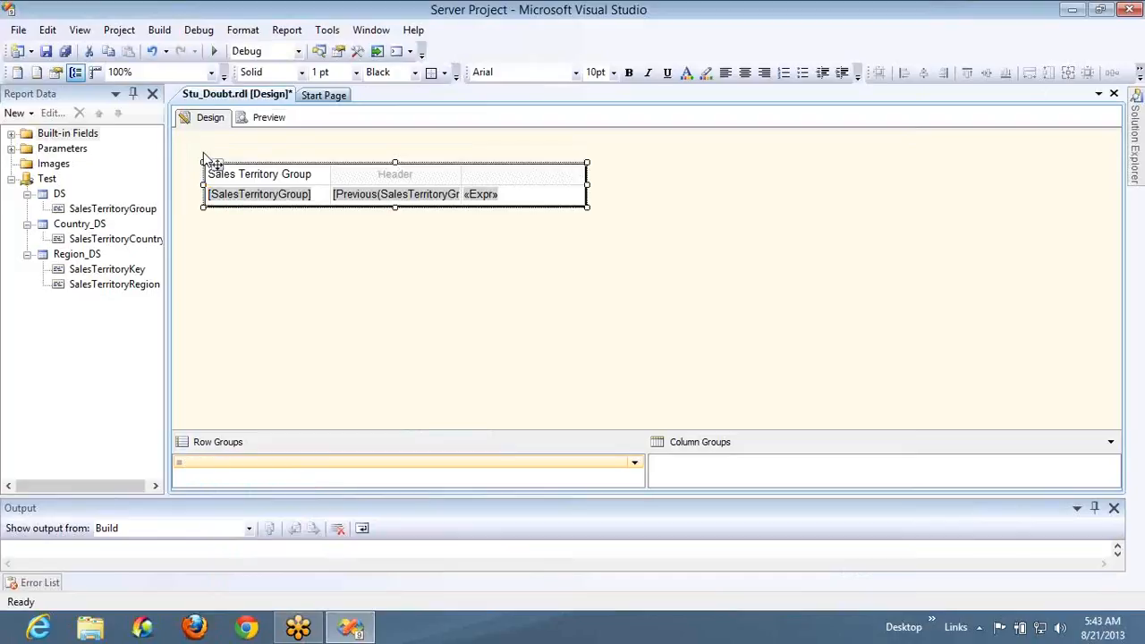
key(Delete)
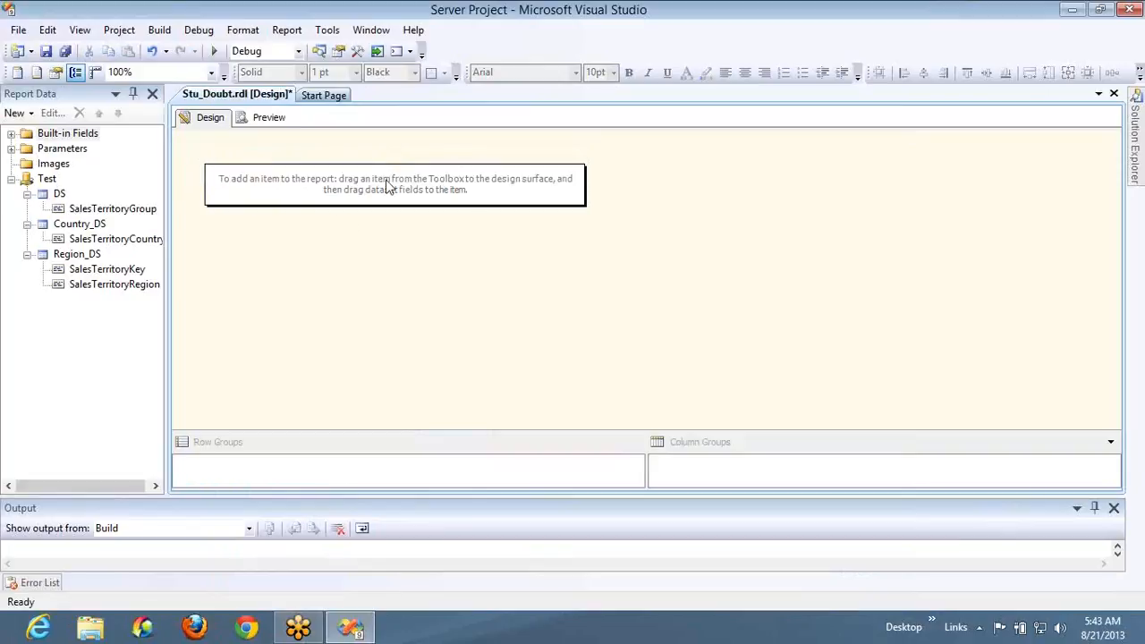
key(super)
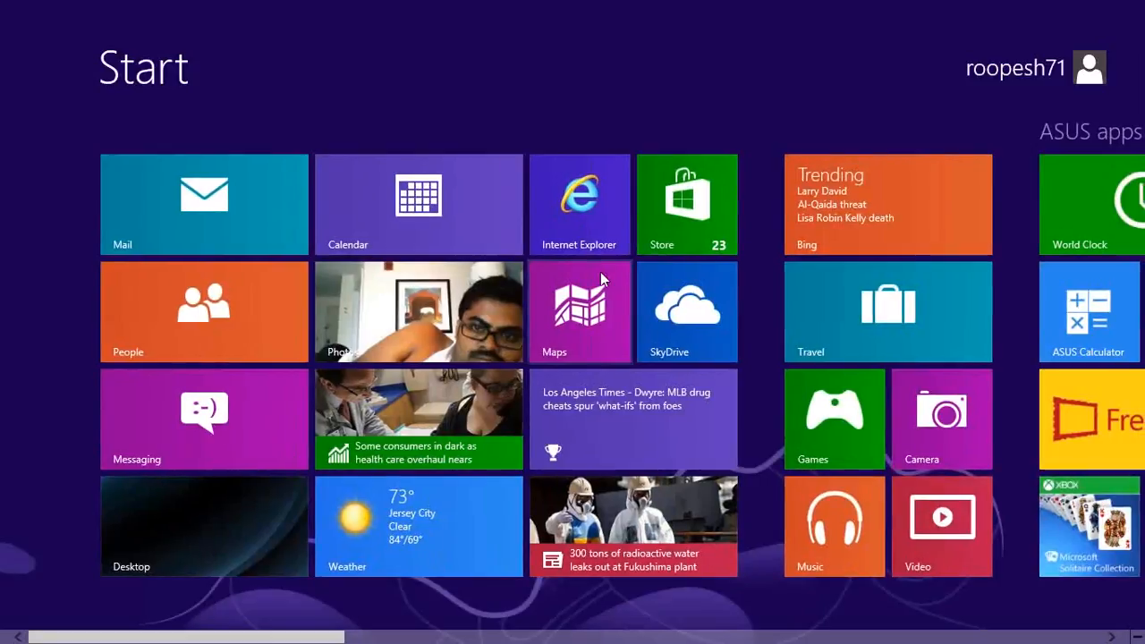
key(super)
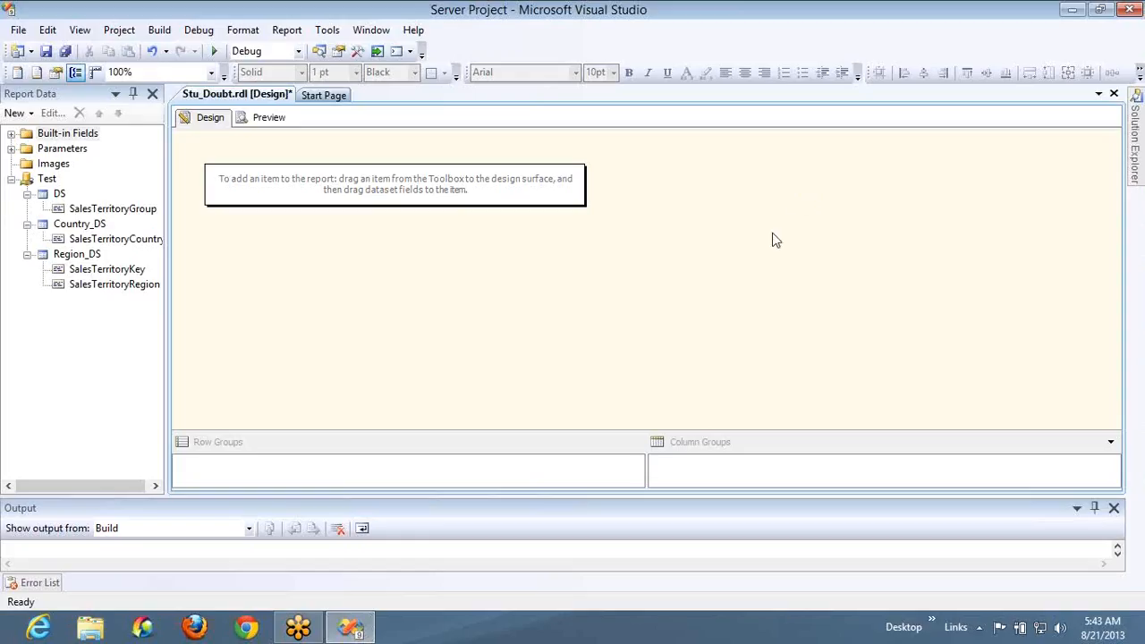
click(918, 48)
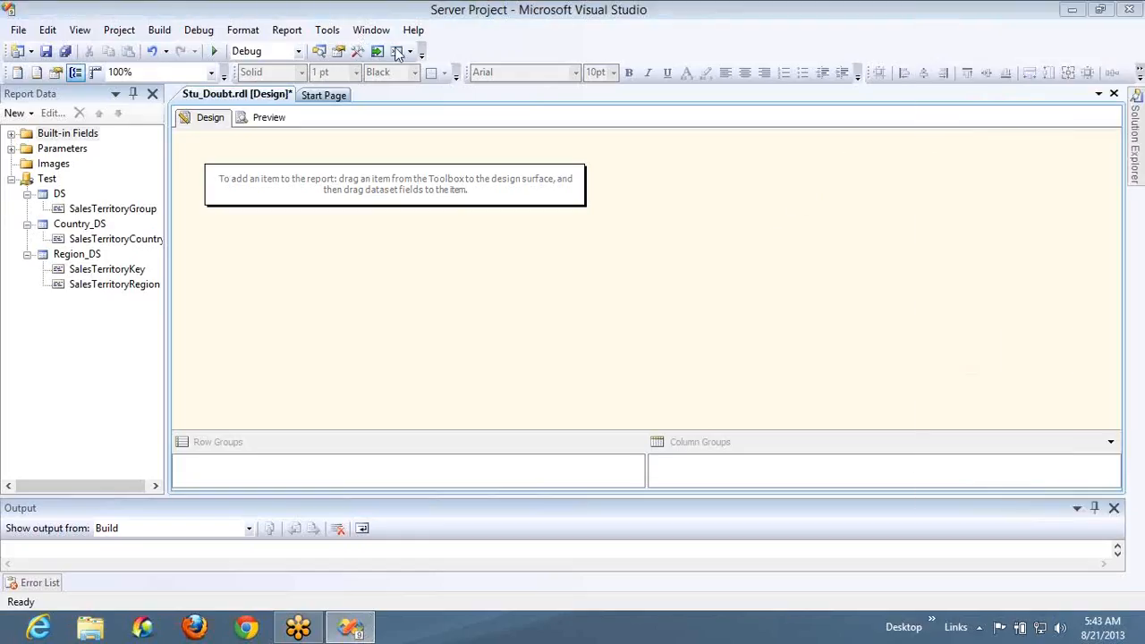
- Show Solution Explorer and open the Sales Data.rdl report
click(324, 53)
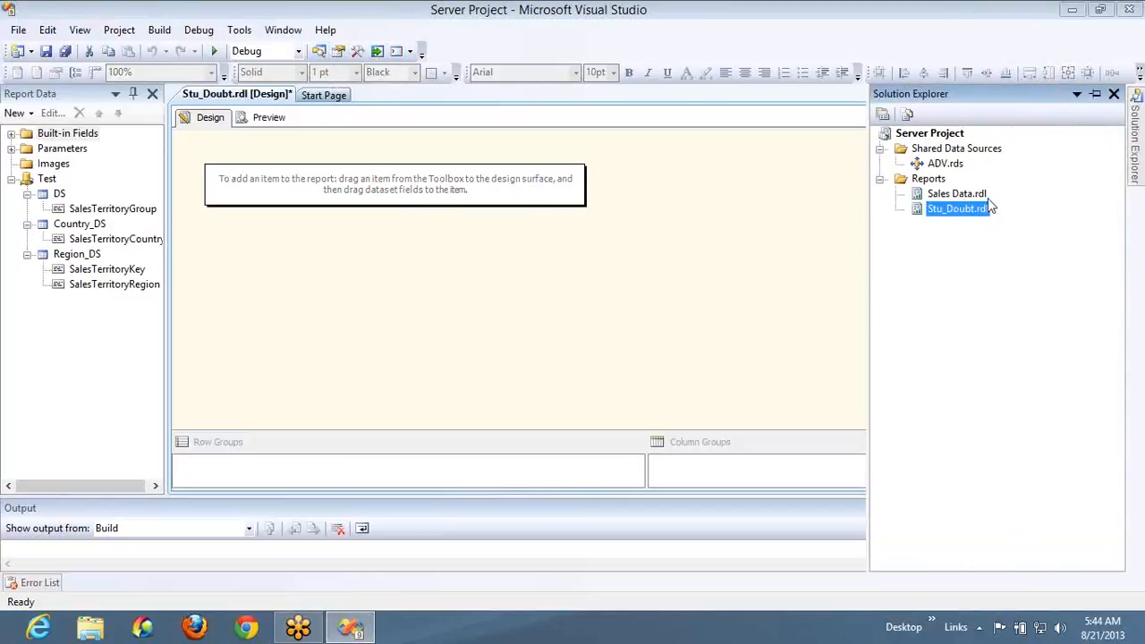
click(964, 196)
double_click(964, 196)
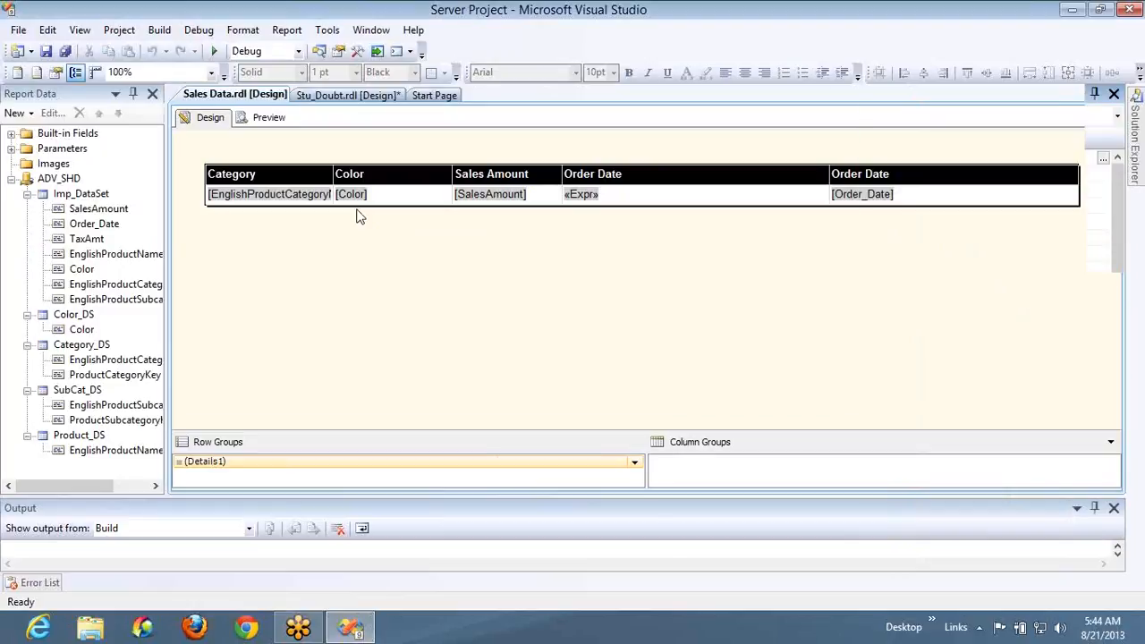
- Show the Properties window and select the Order Date expression cell in the table
key(F4)
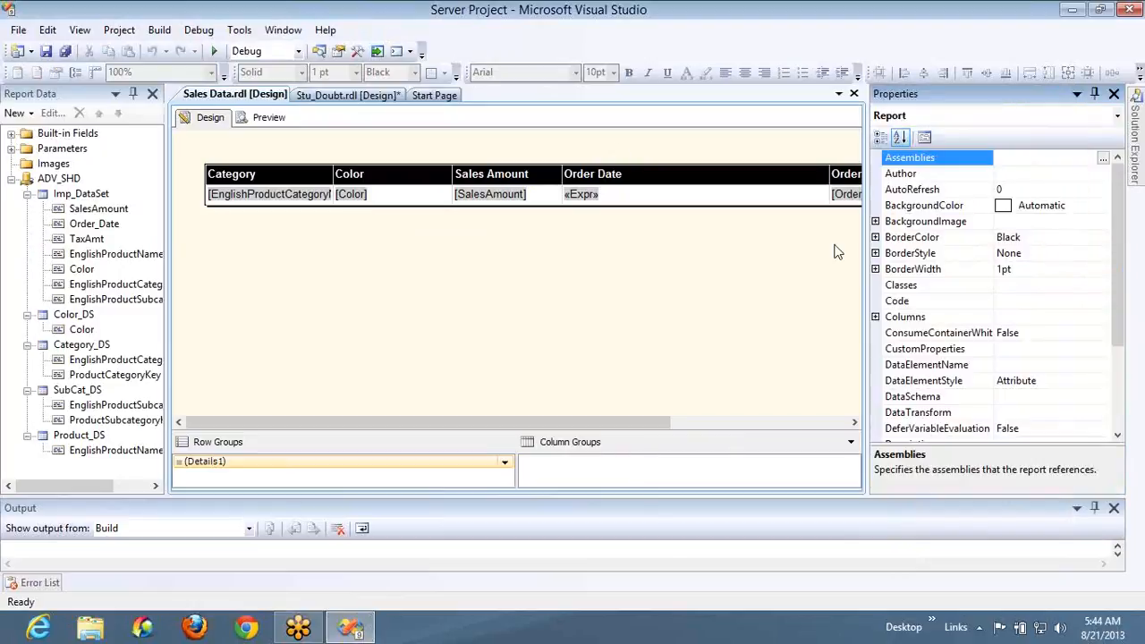
click(662, 204)
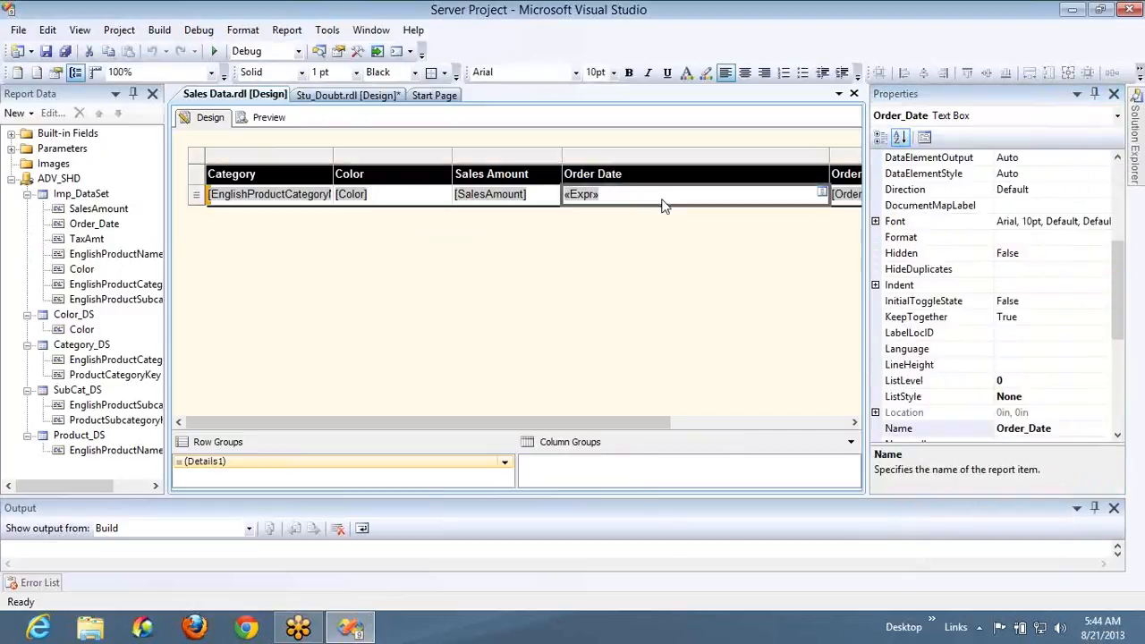
right_click(663, 204)
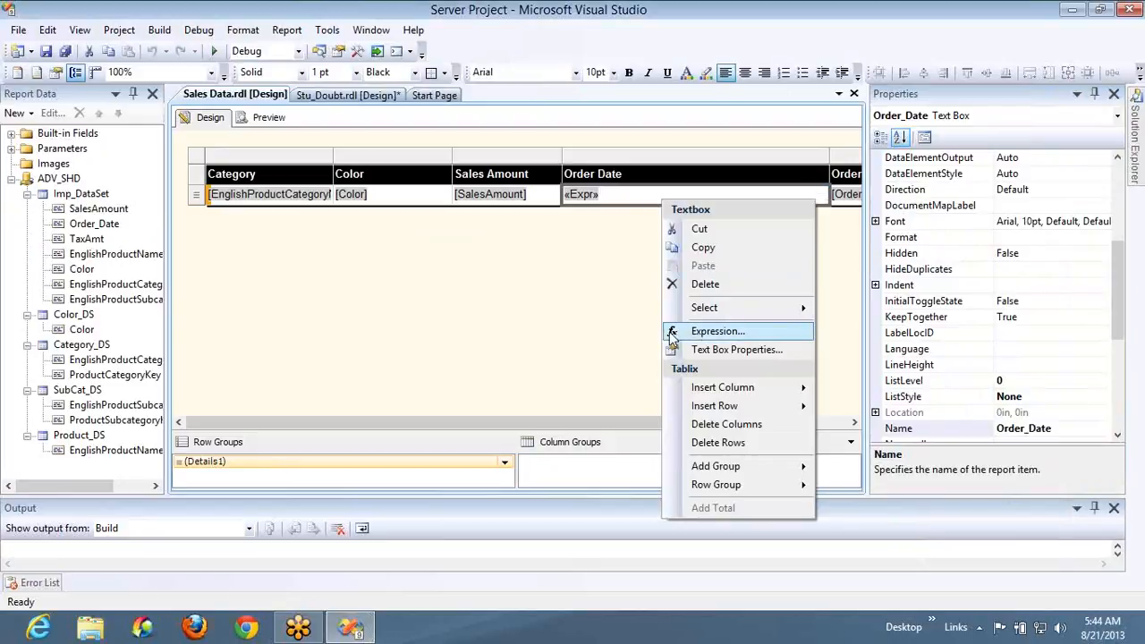
- Examine the General, Sorting, Visibility and Filters pages of the Details1 row group properties and cancel the dialog
double_click(336, 465)
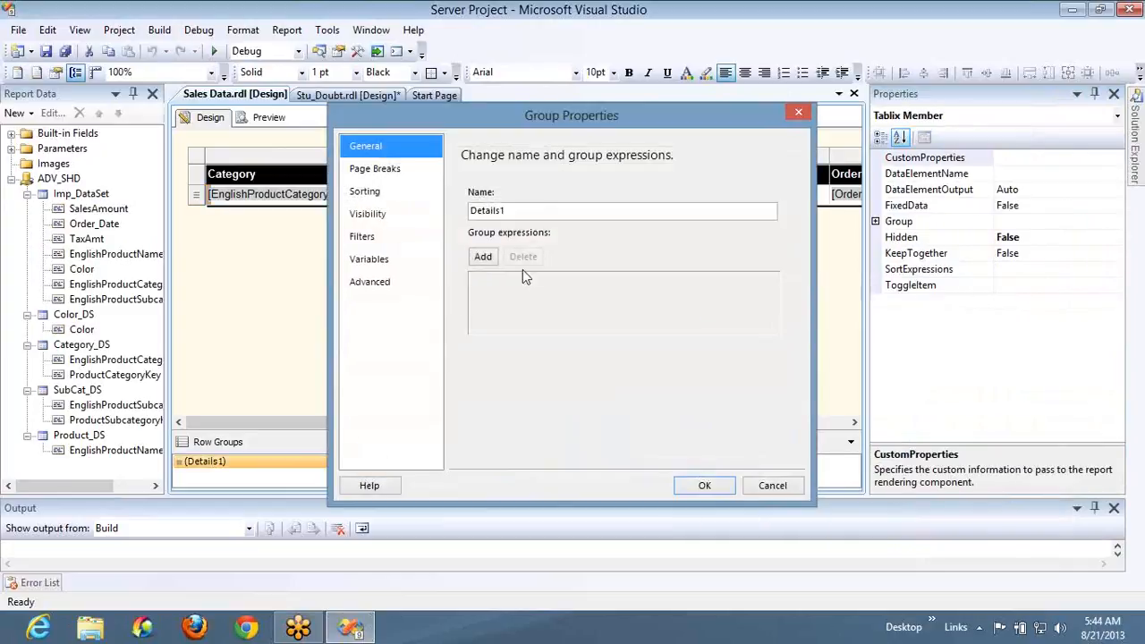
click(483, 257)
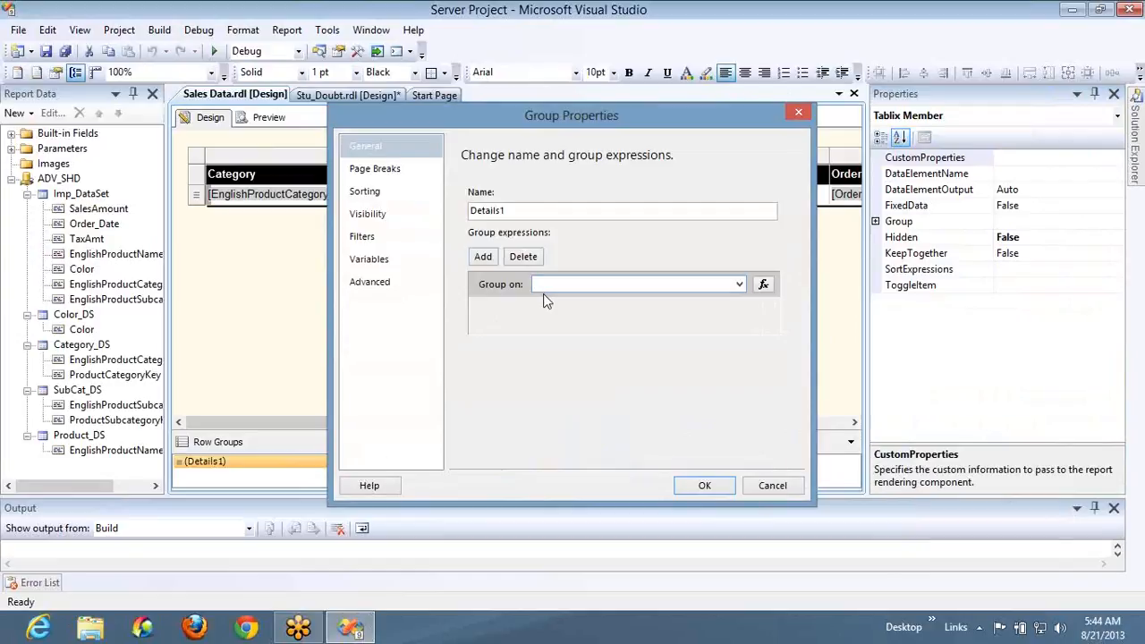
click(391, 177)
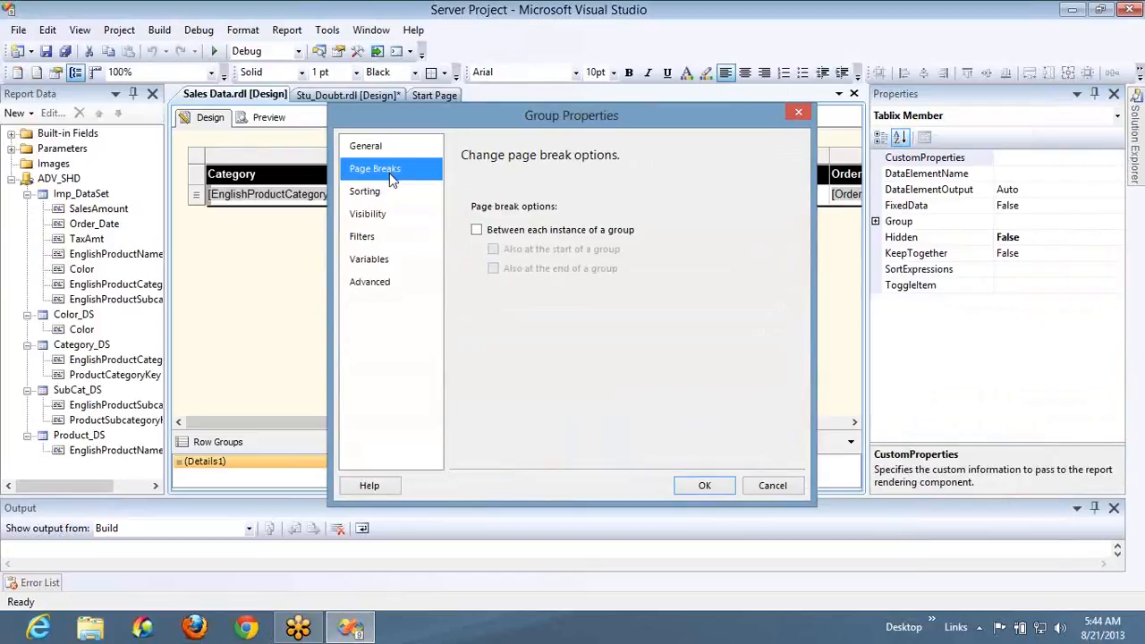
click(375, 197)
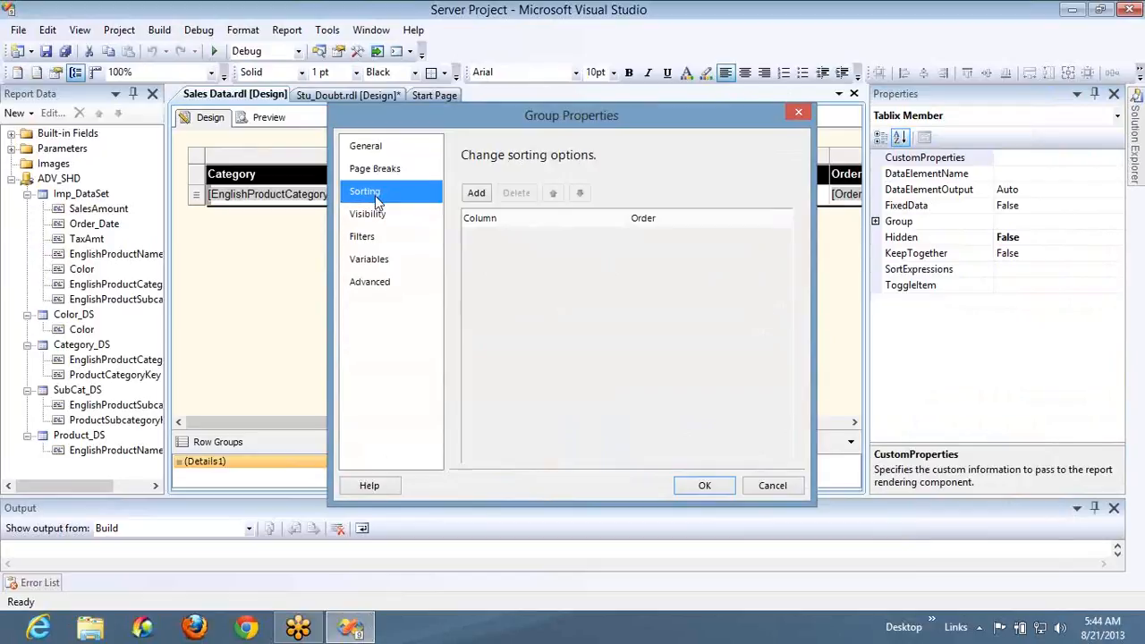
click(478, 196)
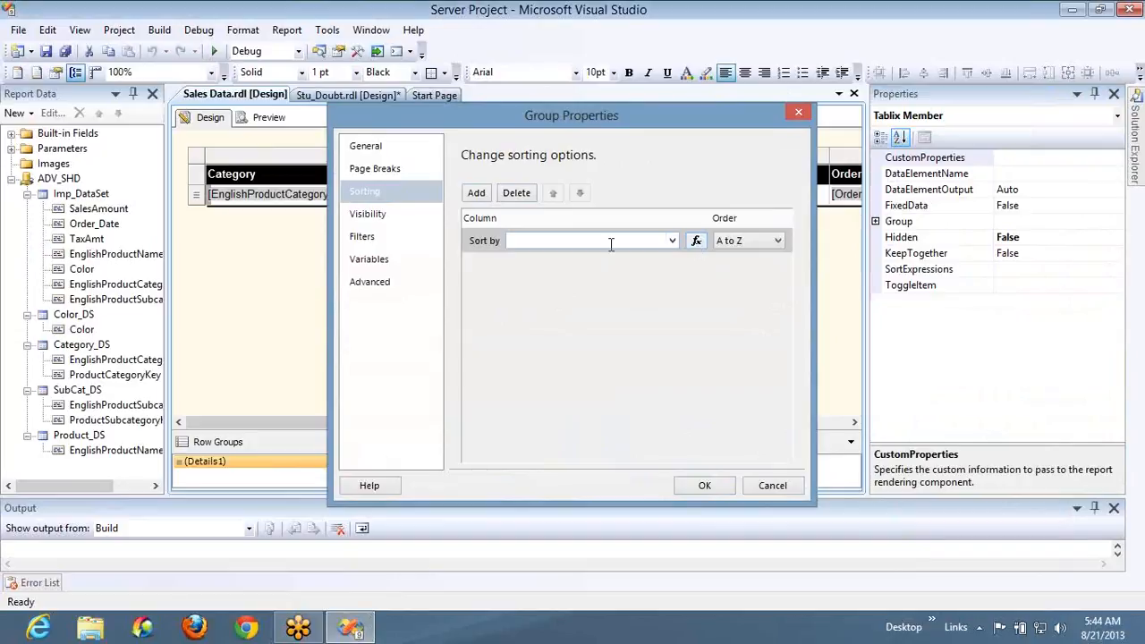
click(387, 213)
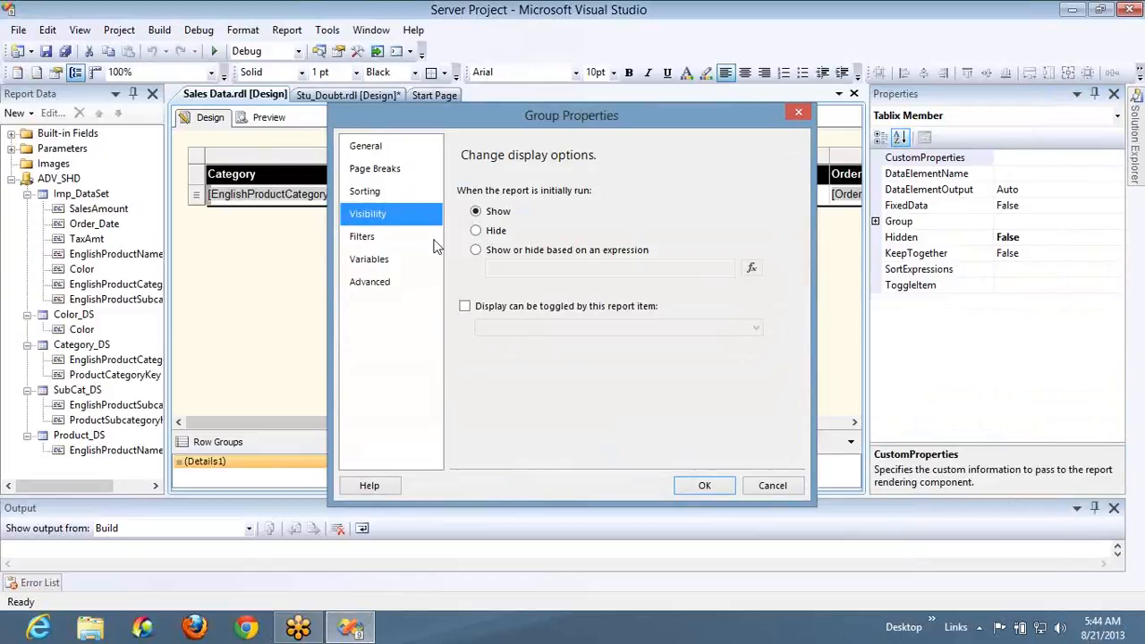
click(510, 253)
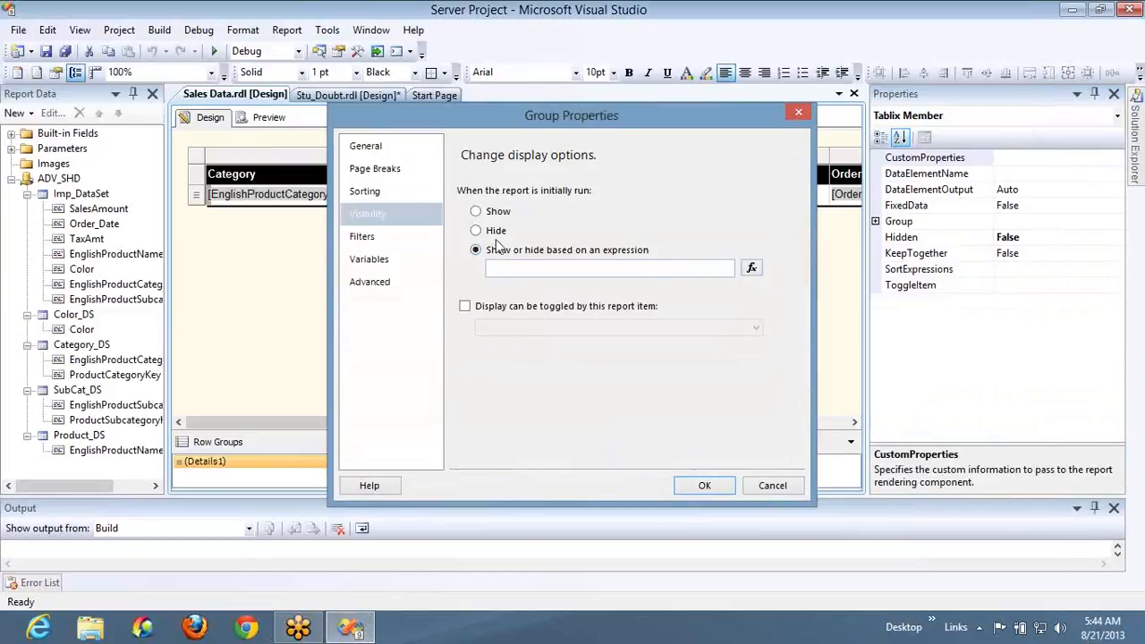
click(382, 239)
click(376, 261)
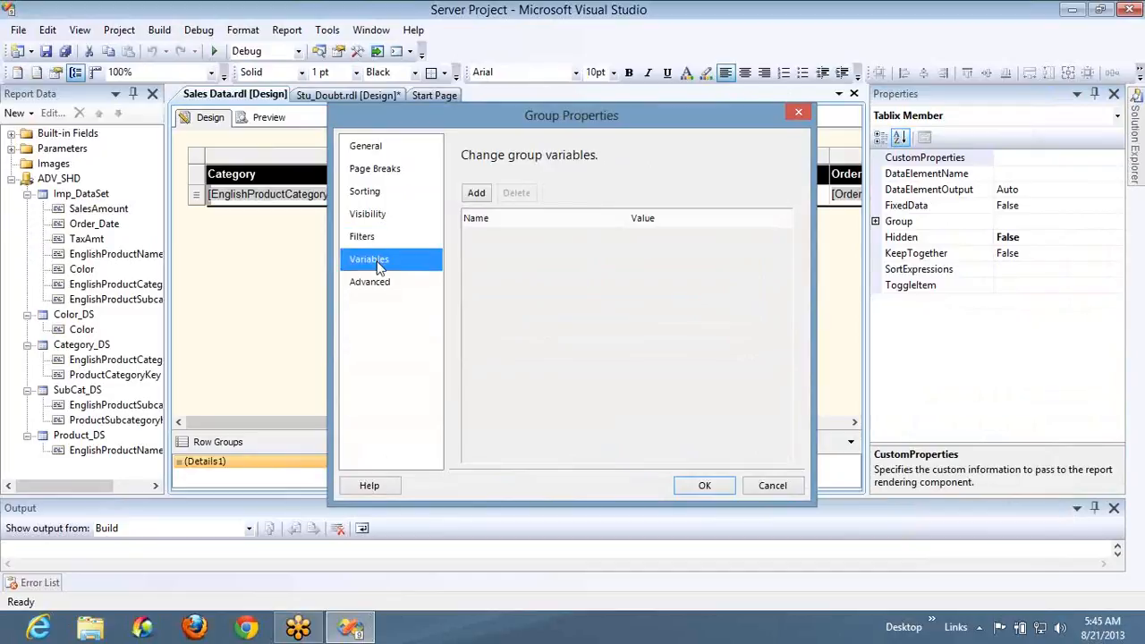
click(398, 237)
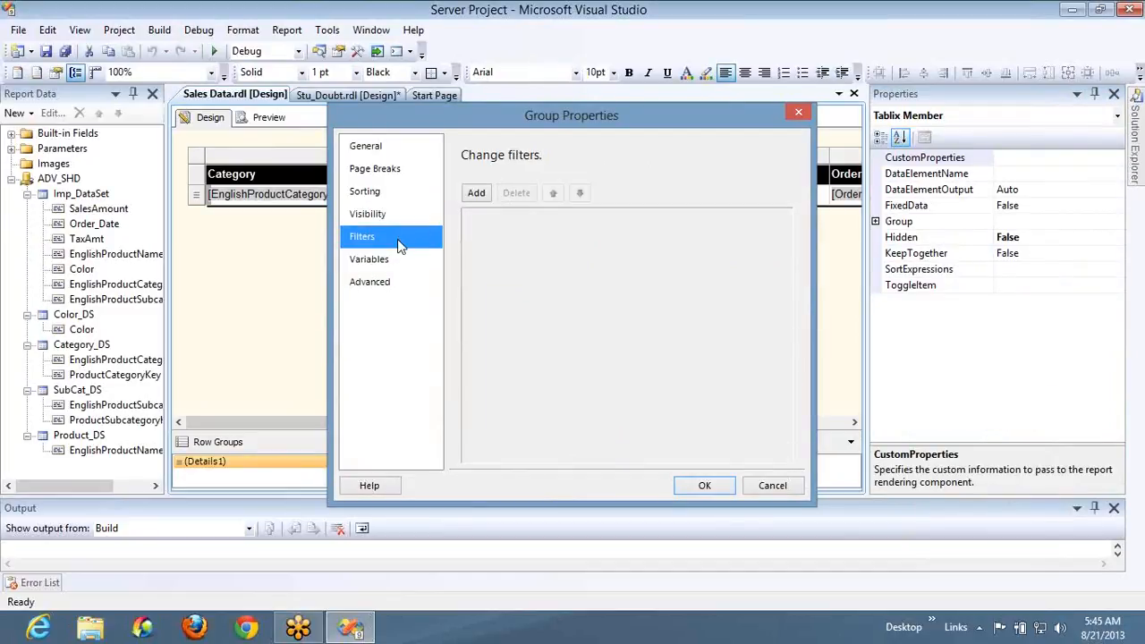
click(478, 194)
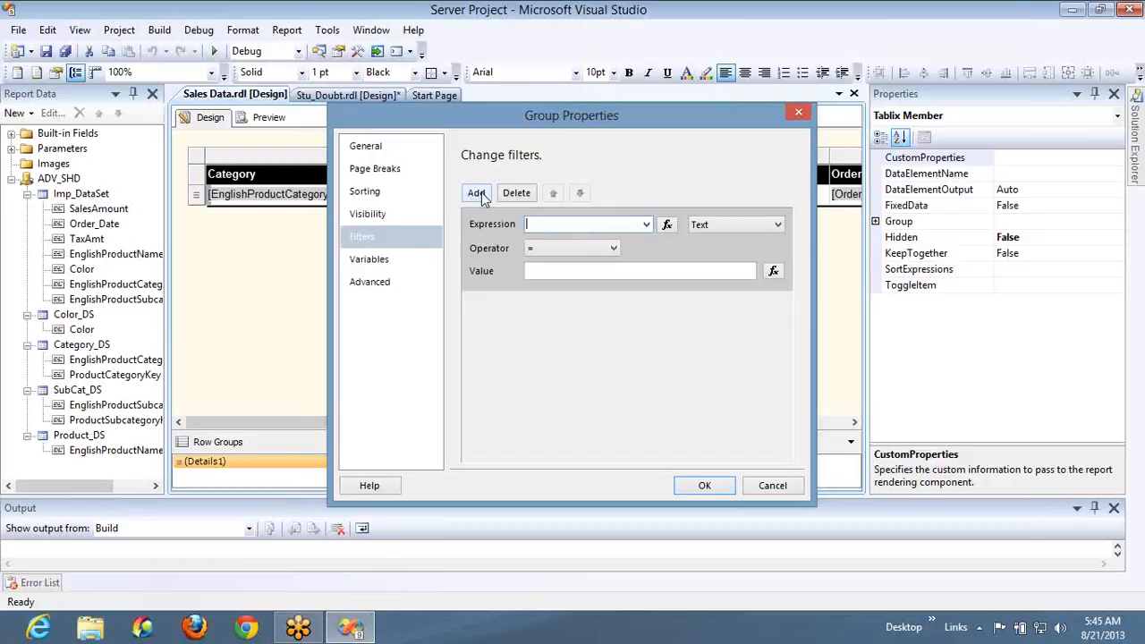
click(759, 491)
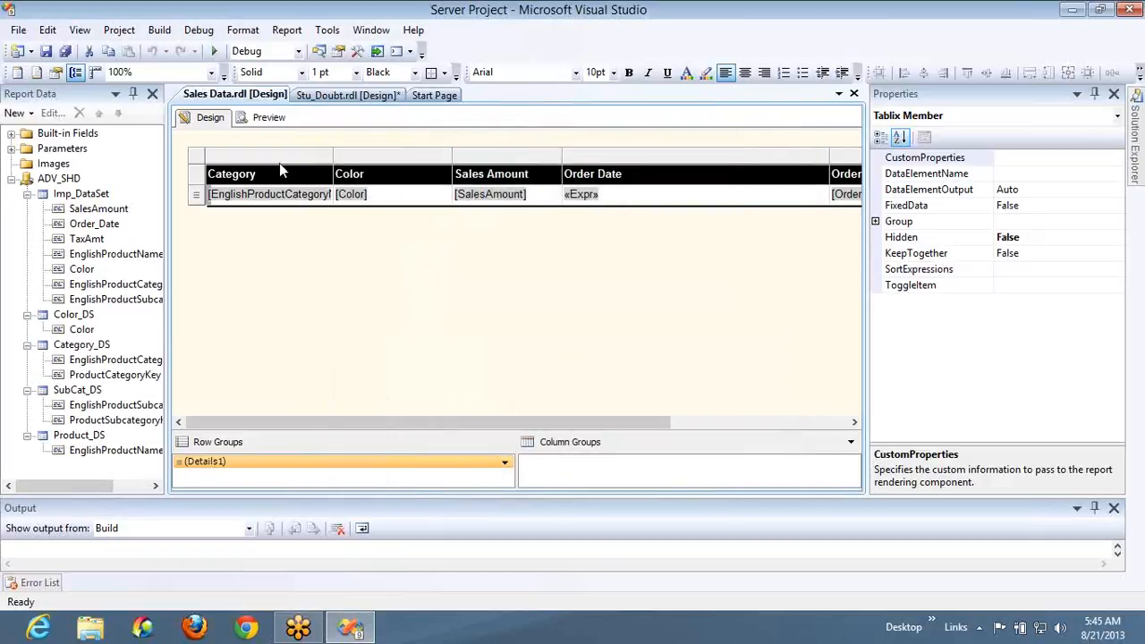
- Select the whole table on the report and delete it
click(197, 159)
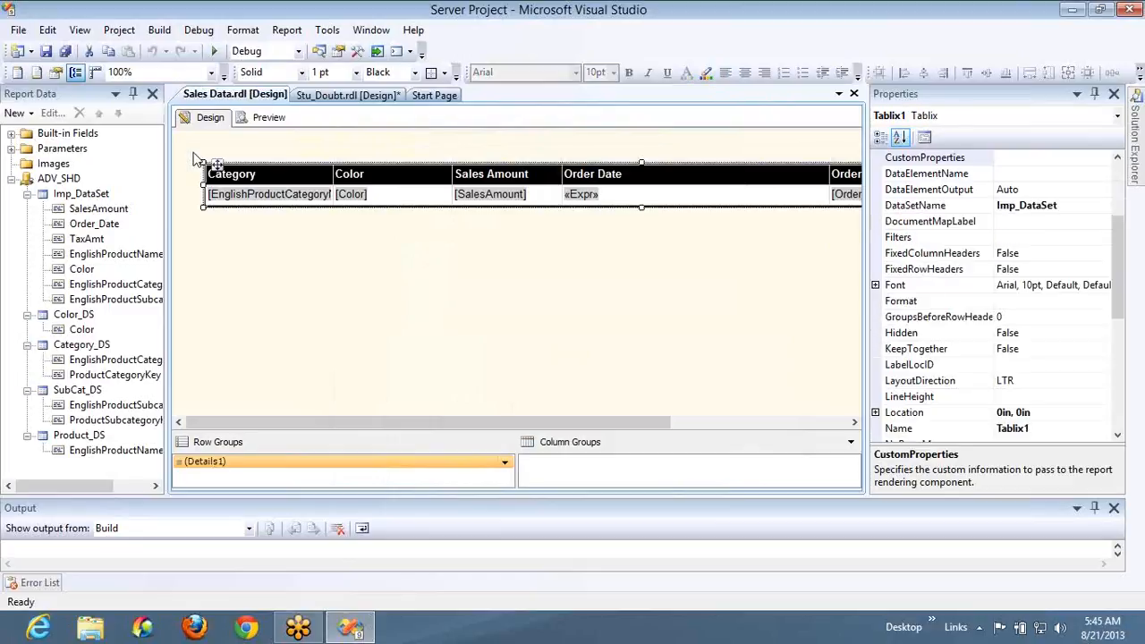
key(Delete)
- Insert a matrix into the empty report body
right_click(309, 178)
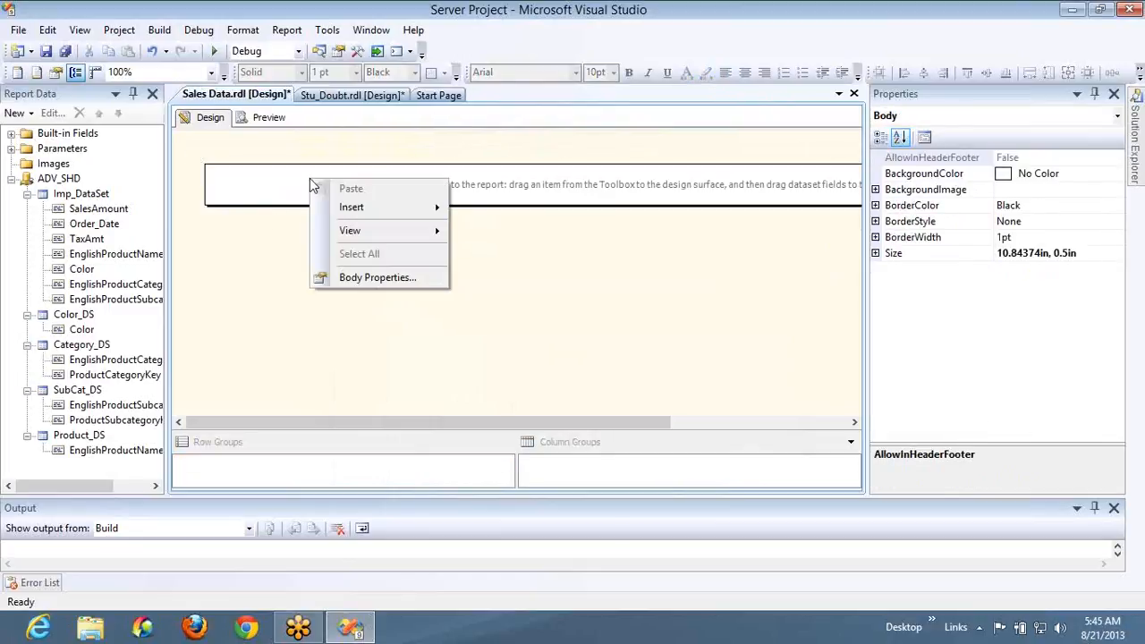
mouse_move(371, 230)
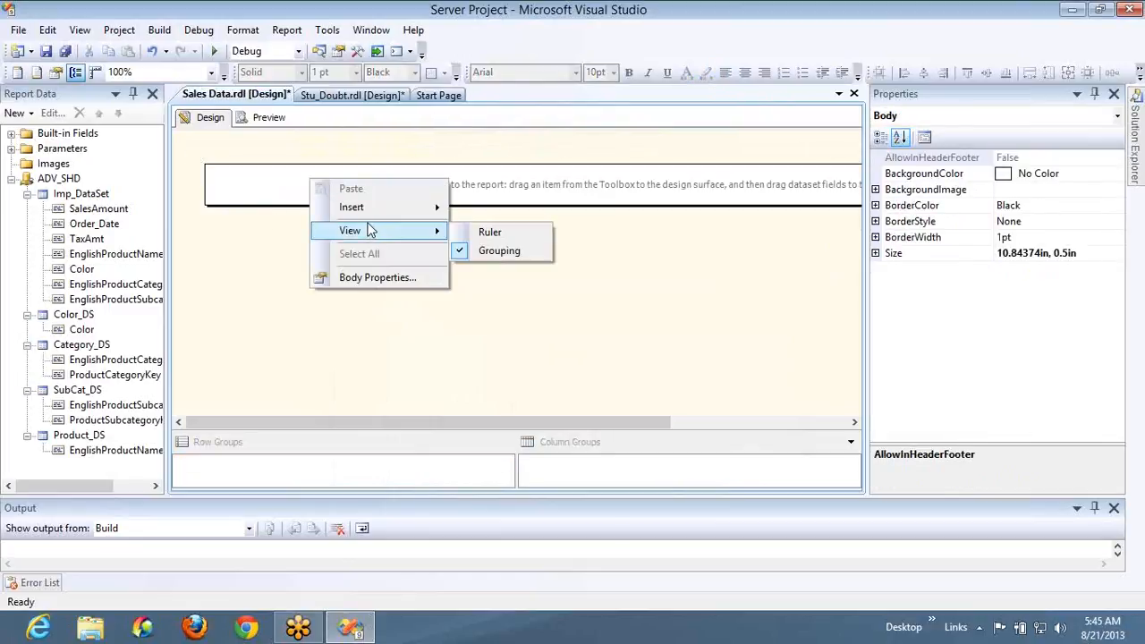
mouse_move(372, 207)
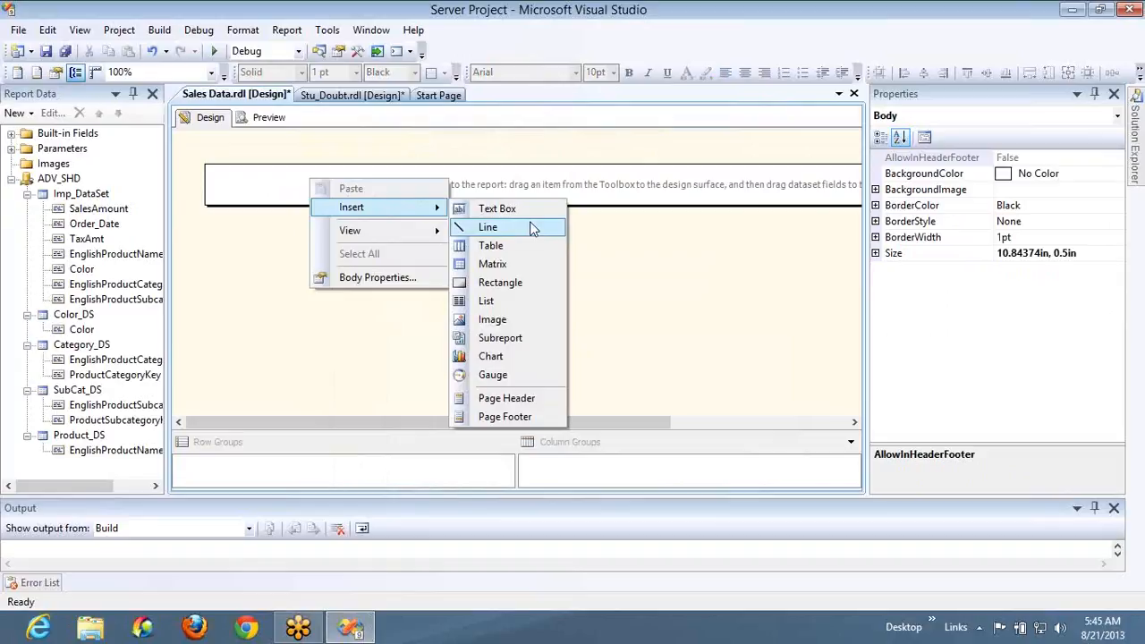
click(503, 267)
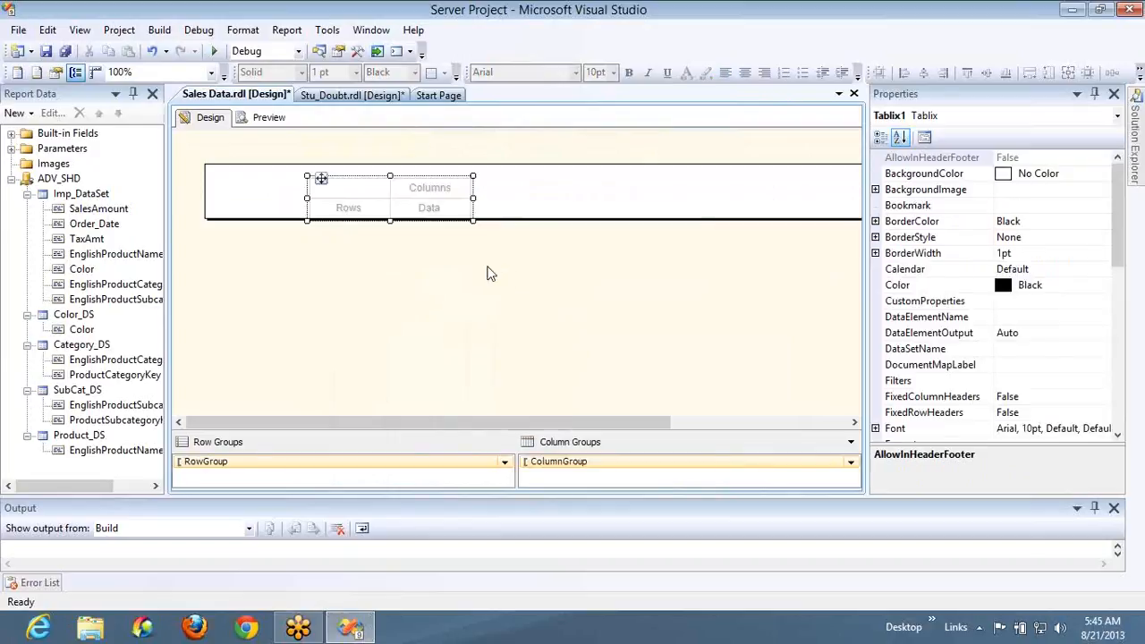
- Bind the matrix rows to EnglishProductCategoryName and the data cell to SalesAmount from Imp_DataSet
click(385, 207)
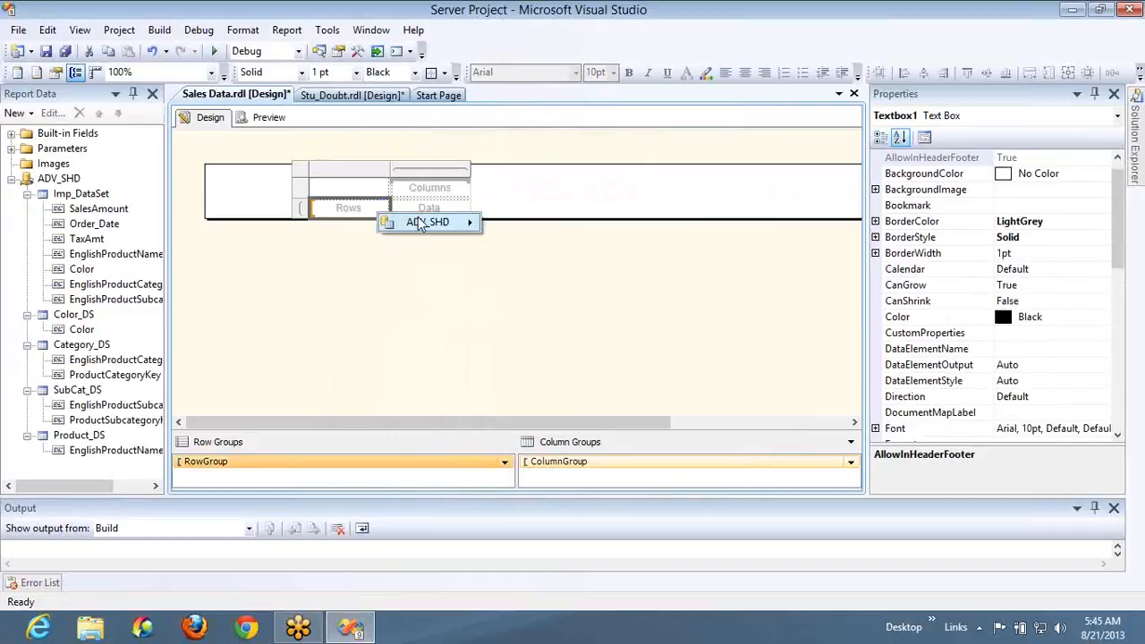
mouse_move(422, 223)
mouse_move(533, 227)
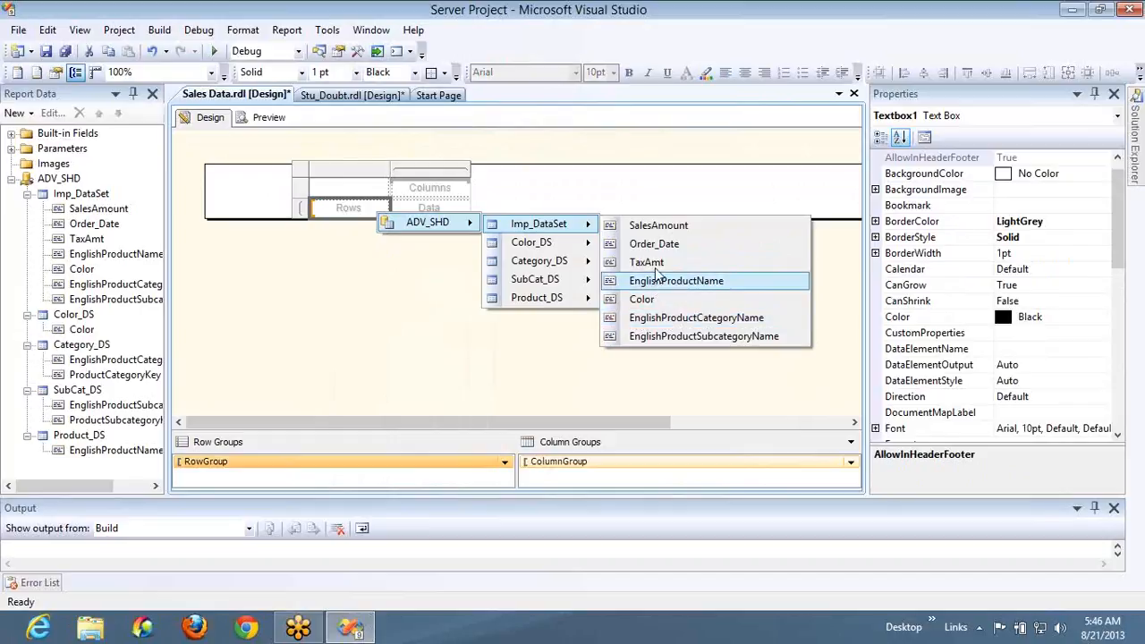
click(662, 319)
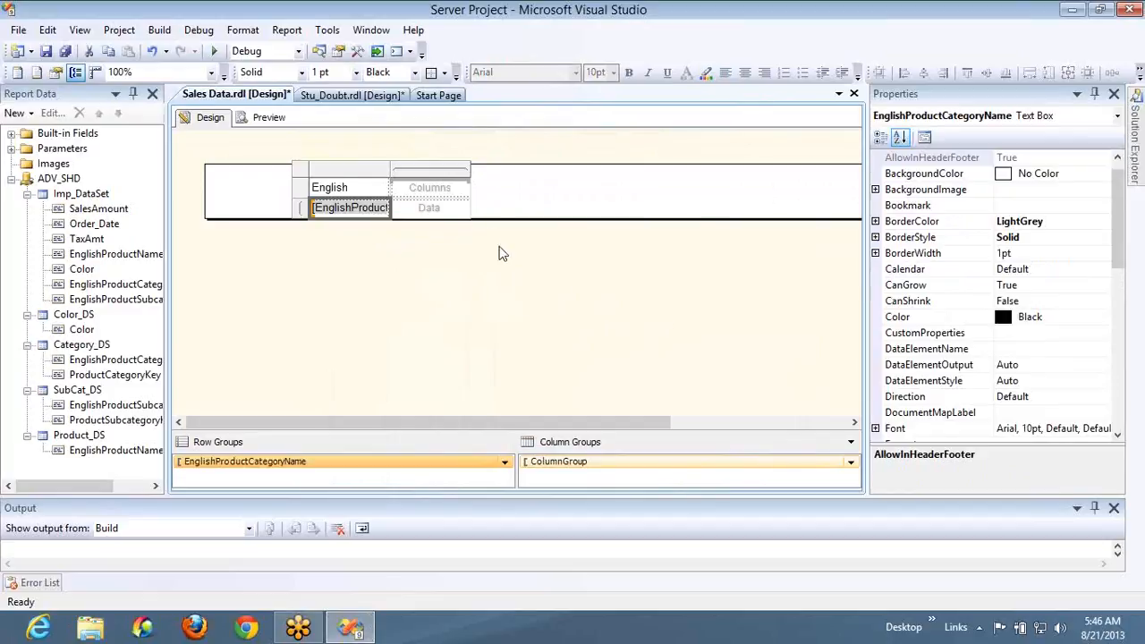
click(465, 208)
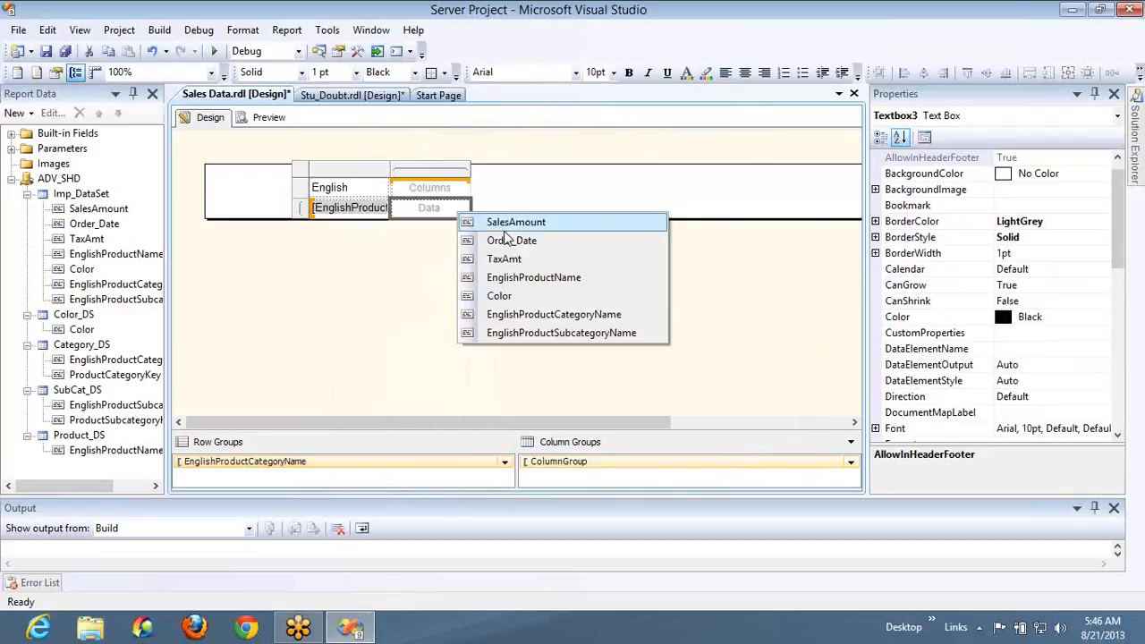
click(506, 225)
- Clear the row header text and widen the matrix's category and data columns
click(337, 186)
key(Delete)
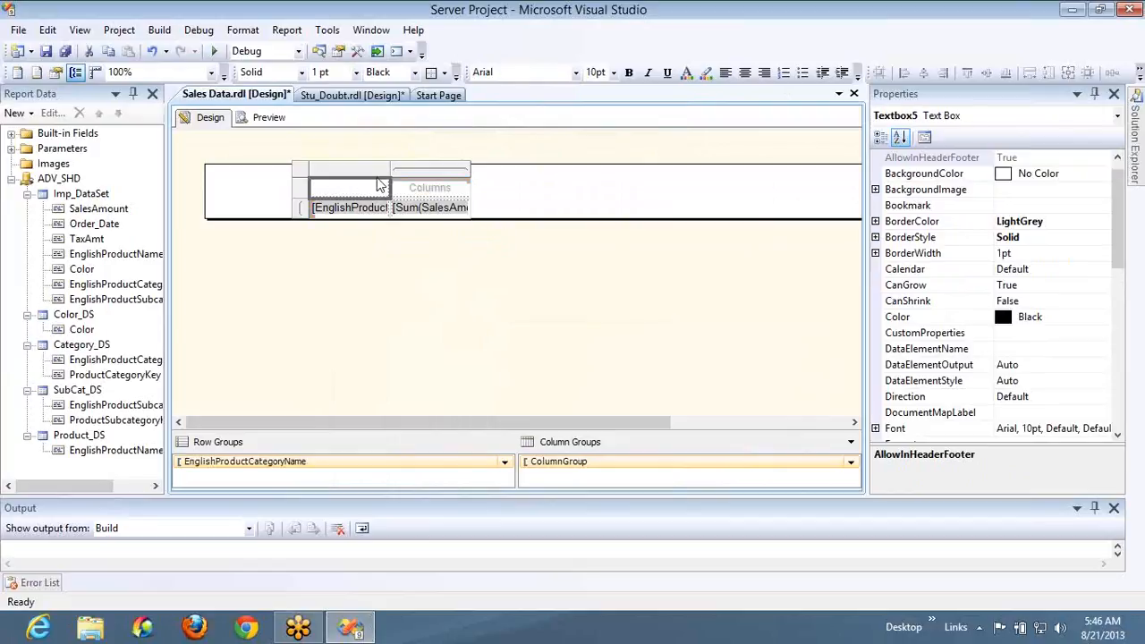
drag(390, 168, 405, 169)
drag(481, 162, 500, 164)
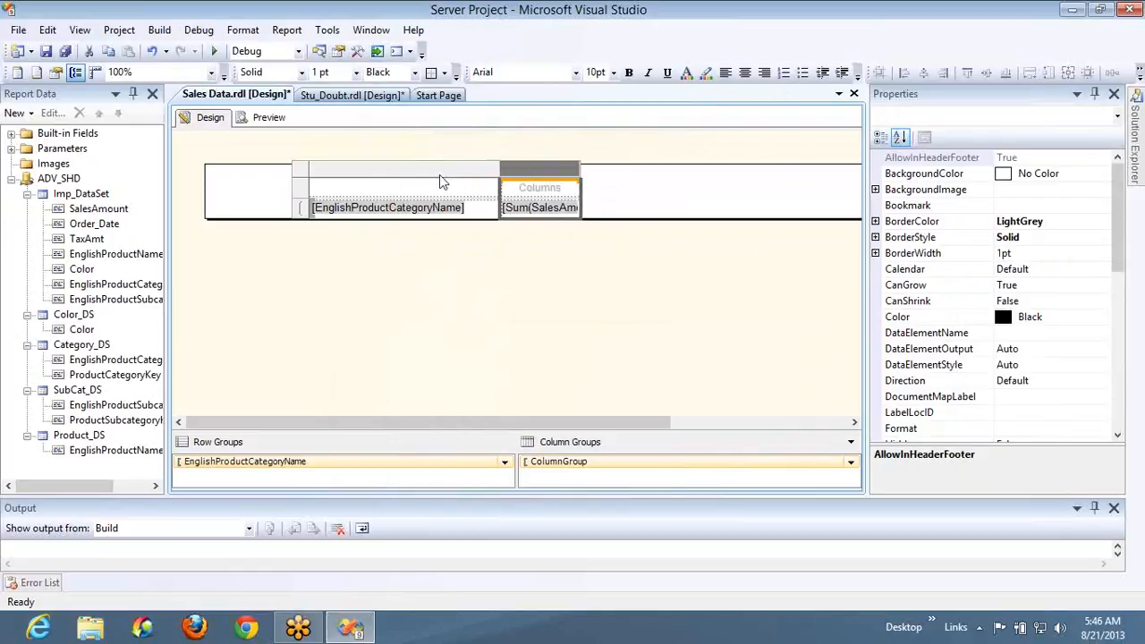
- Select the matrix and nudge it to the left edge of the report body
click(303, 171)
key(Up)
key(Left)
key(Left)
key(Left)
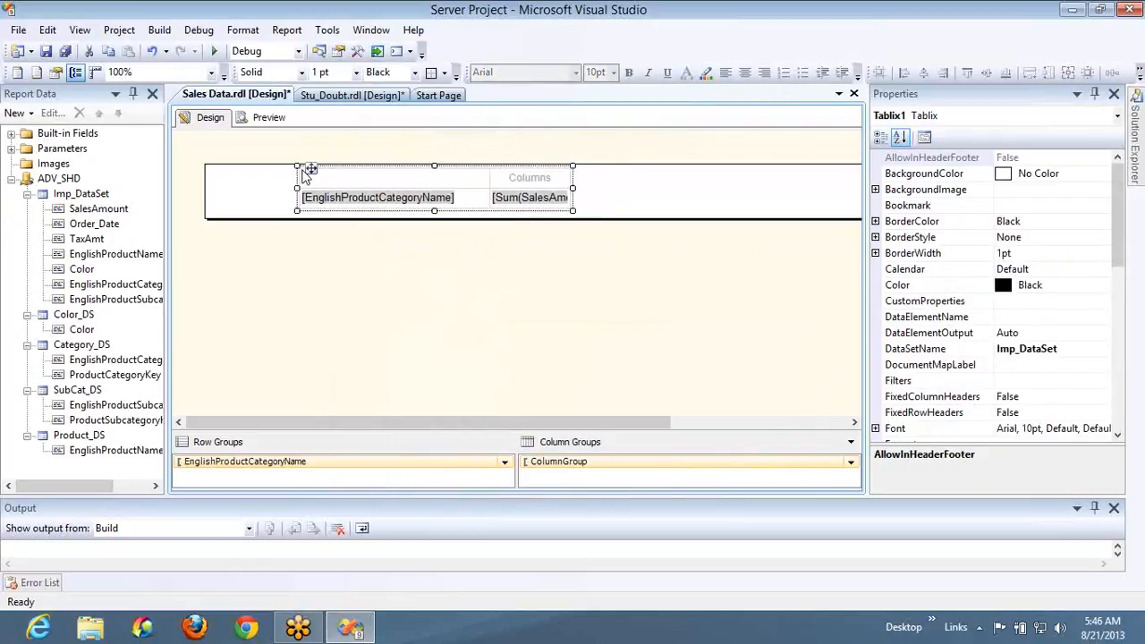
key(Left)
key(Left)
key(Left)
key(Left)
key(Left)
key(Left)
key(Left)
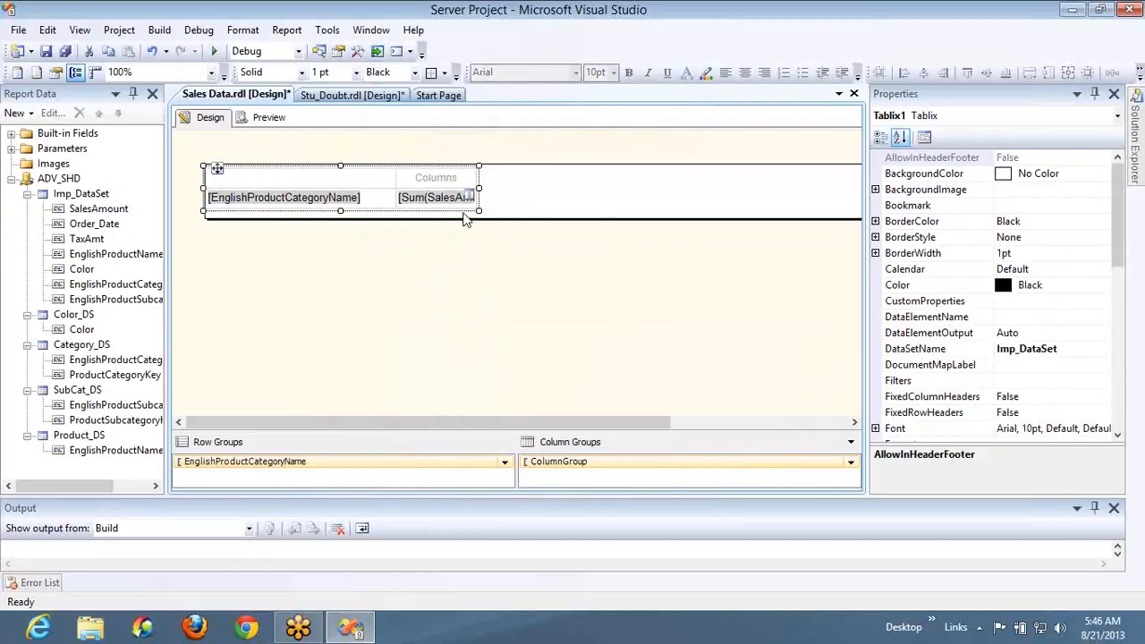
- Shrink the report body's width to fit just past the matrix
drag(470, 222, 476, 213)
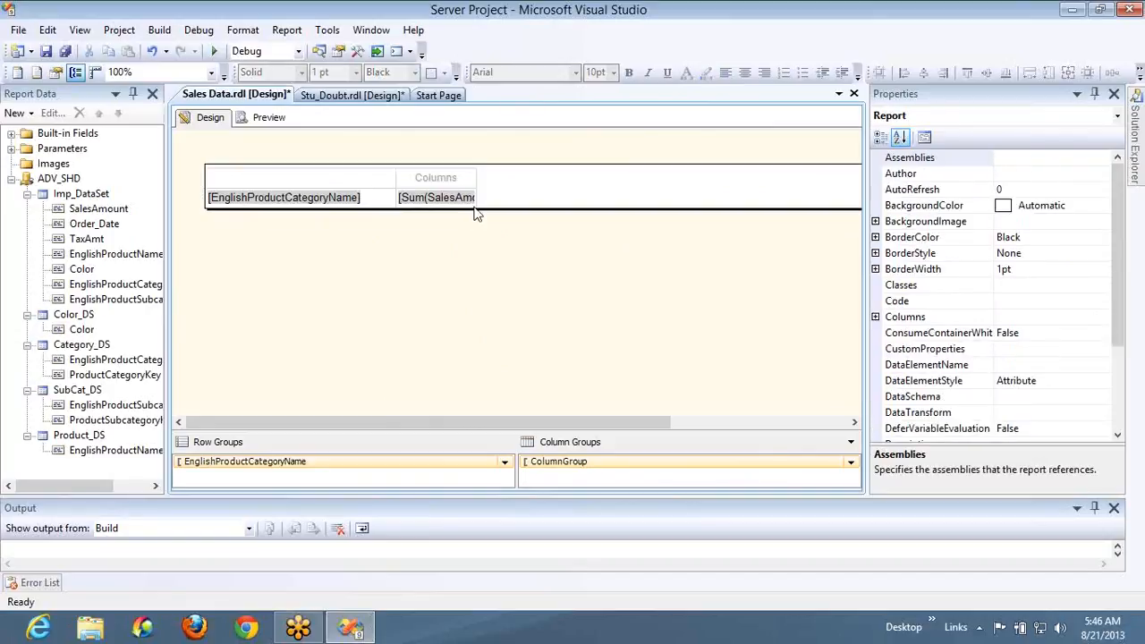
click(304, 179)
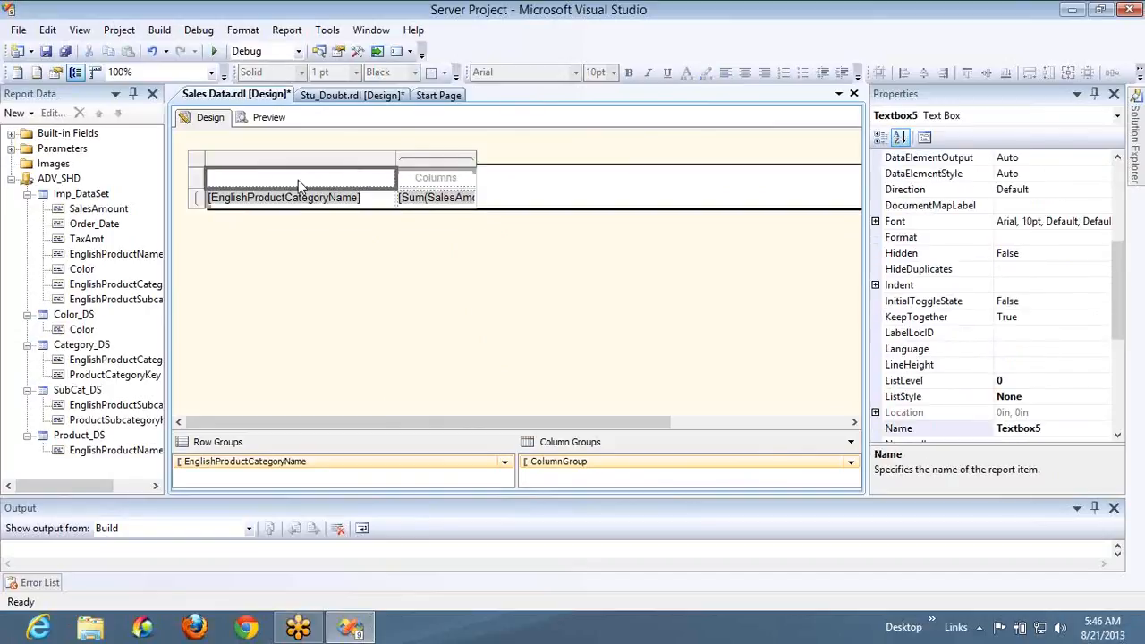
click(200, 158)
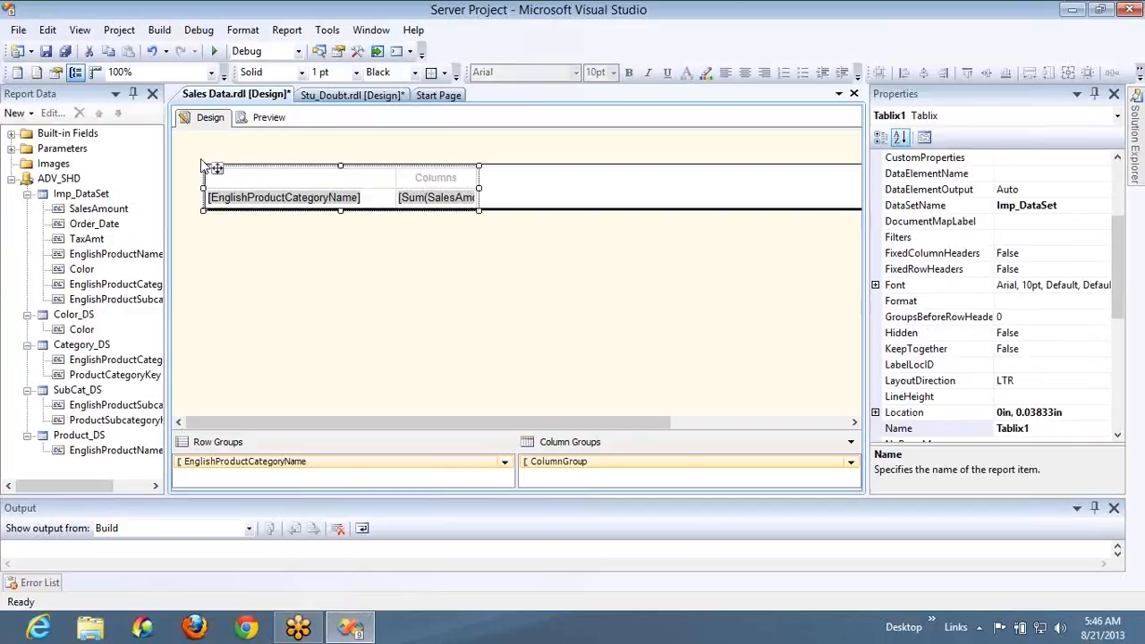
click(528, 208)
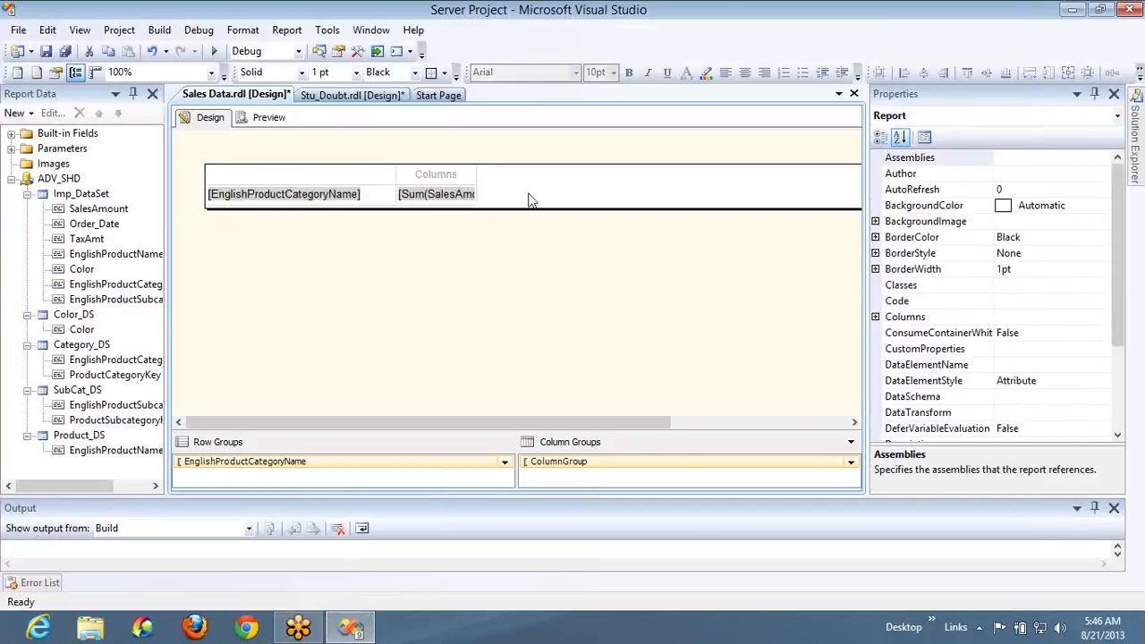
click(529, 204)
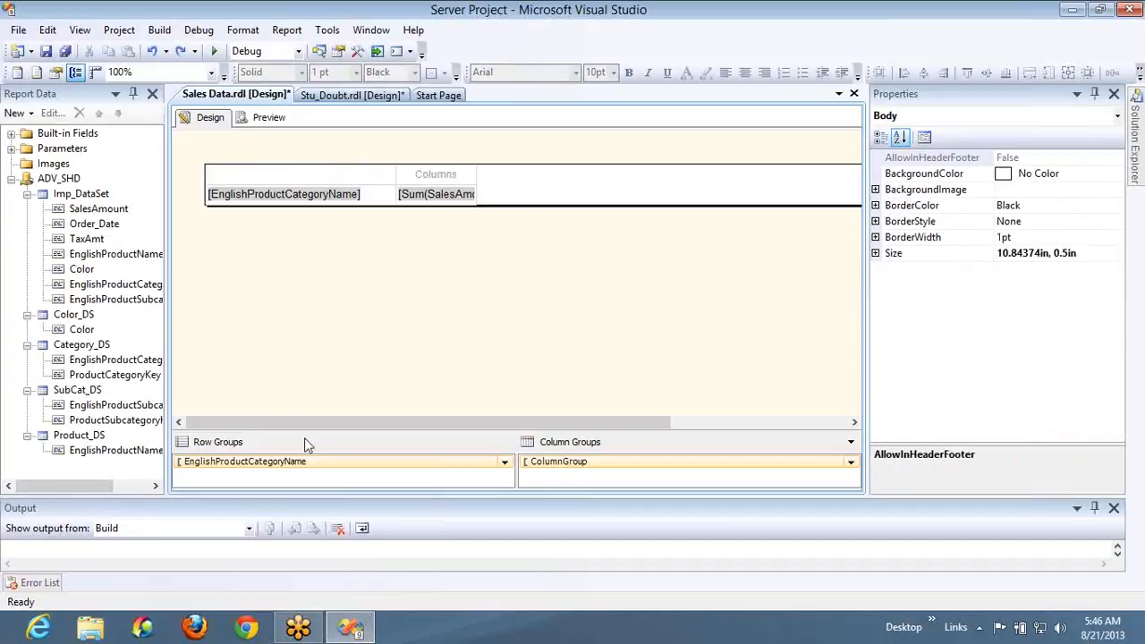
right_click(619, 417)
click(795, 433)
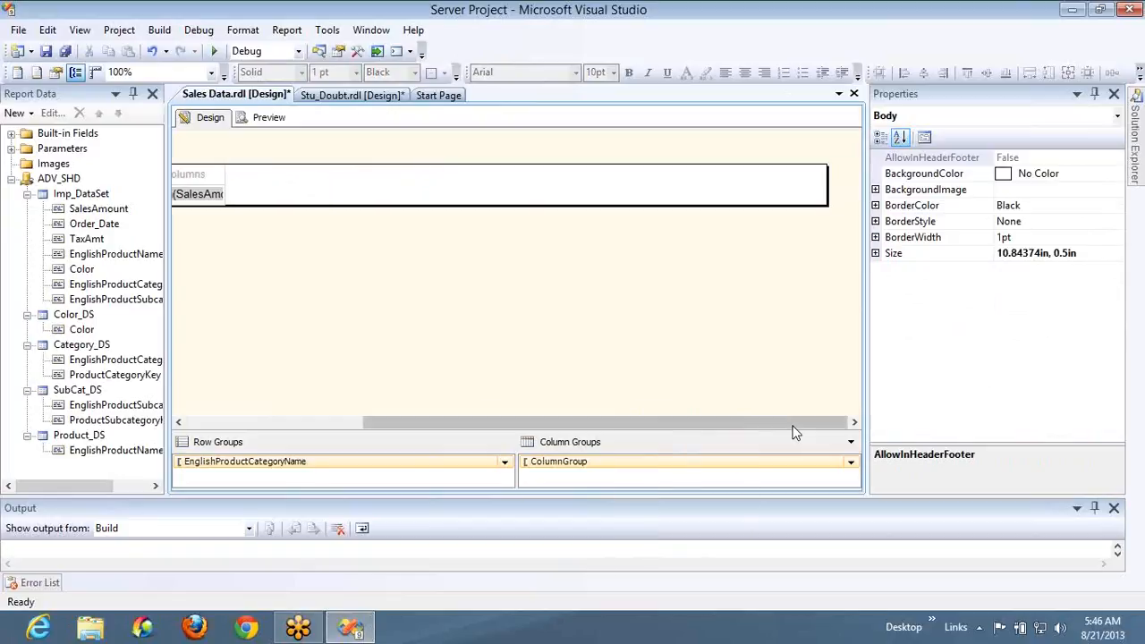
click(831, 179)
drag(650, 212, 225, 204)
- Preview the report's category sales totals and return to design view
click(268, 118)
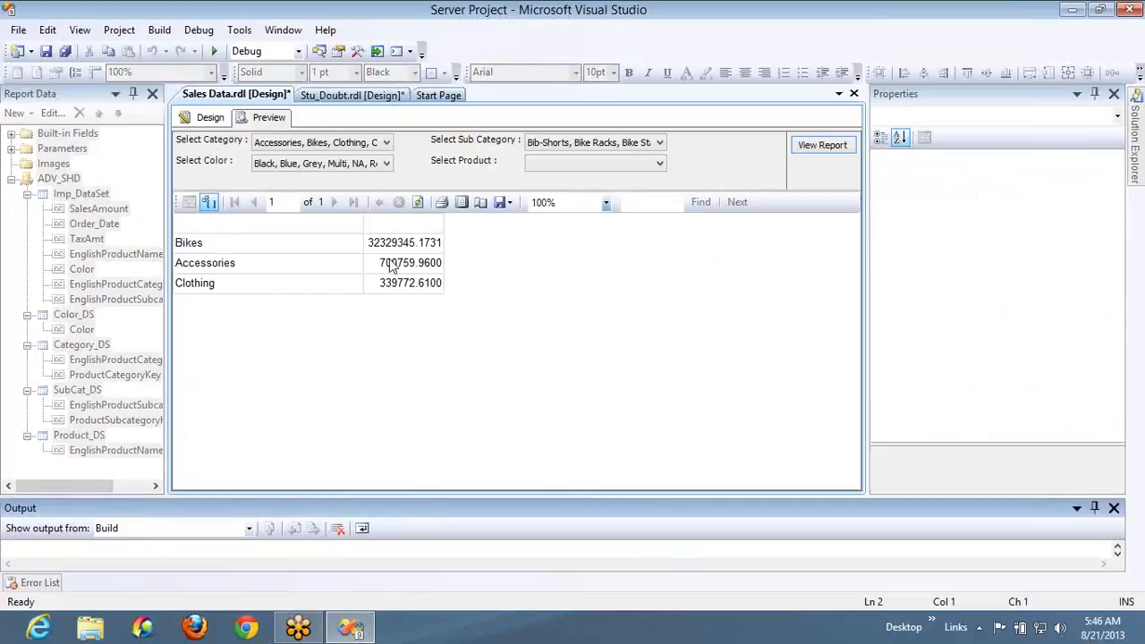
click(215, 117)
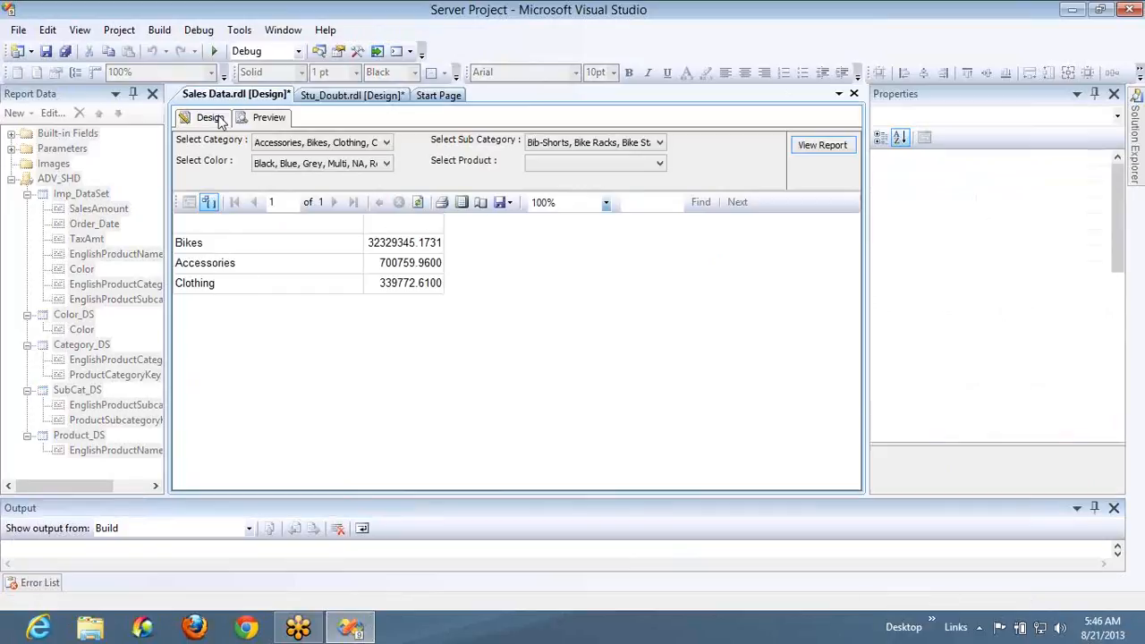
- Enter Sales Amount as the data column's header and make it bold
click(435, 177)
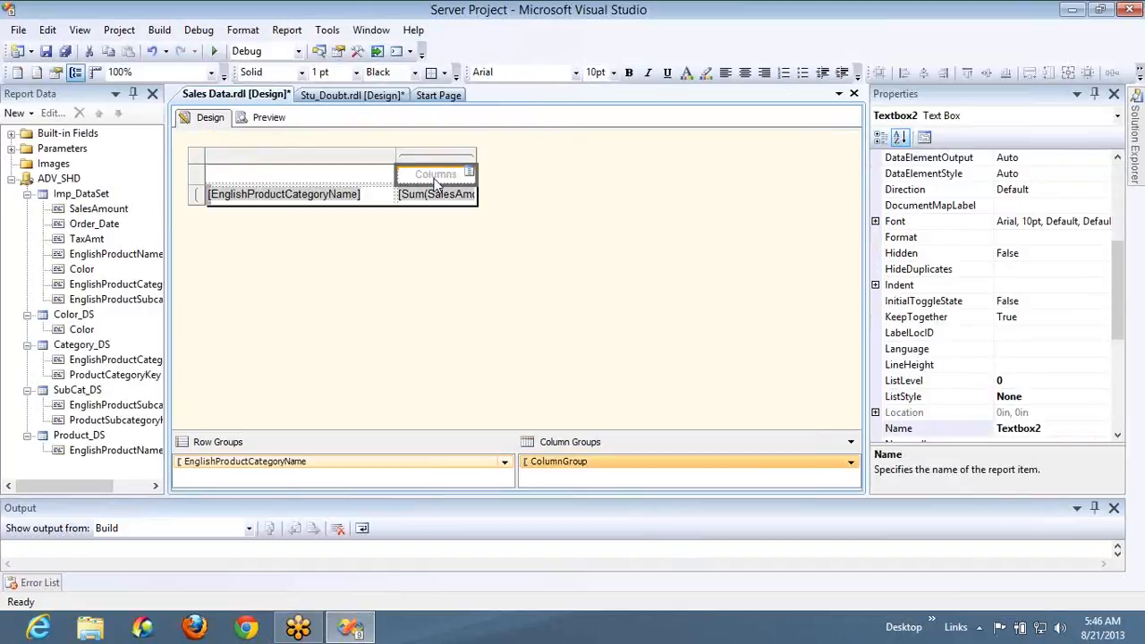
text(Sales Amount)
key(BackSpace)
key(BackSpace)
key(BackSpace)
key(BackSpace)
text(ount)
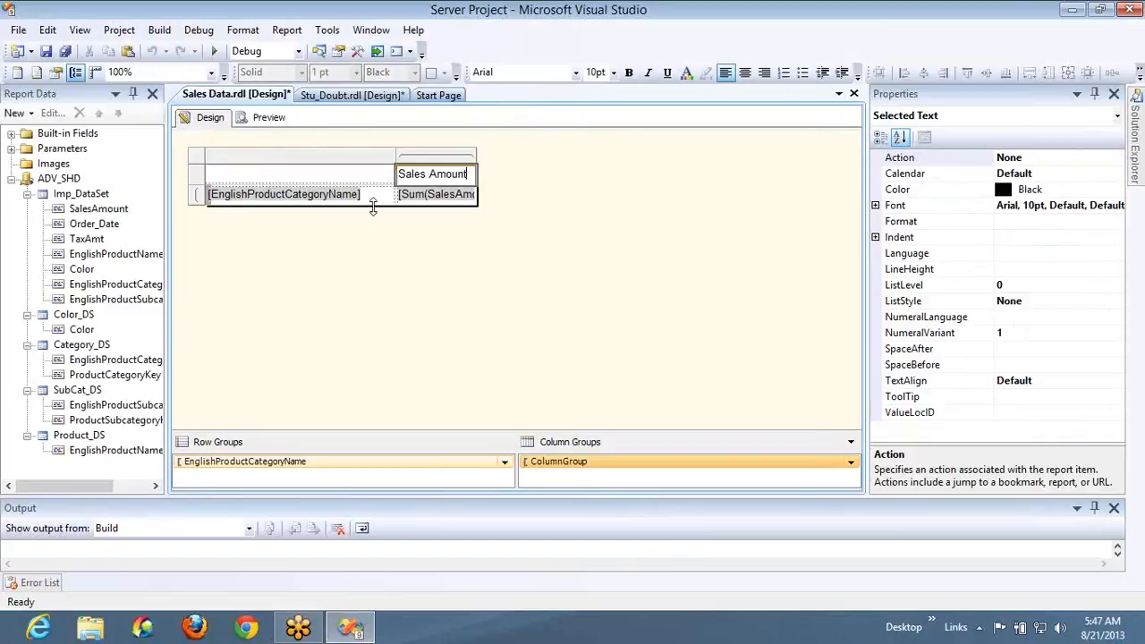
key(Escape)
key(ctrl+b)
- Bold the category cell, preview the report, and return to design view
click(378, 198)
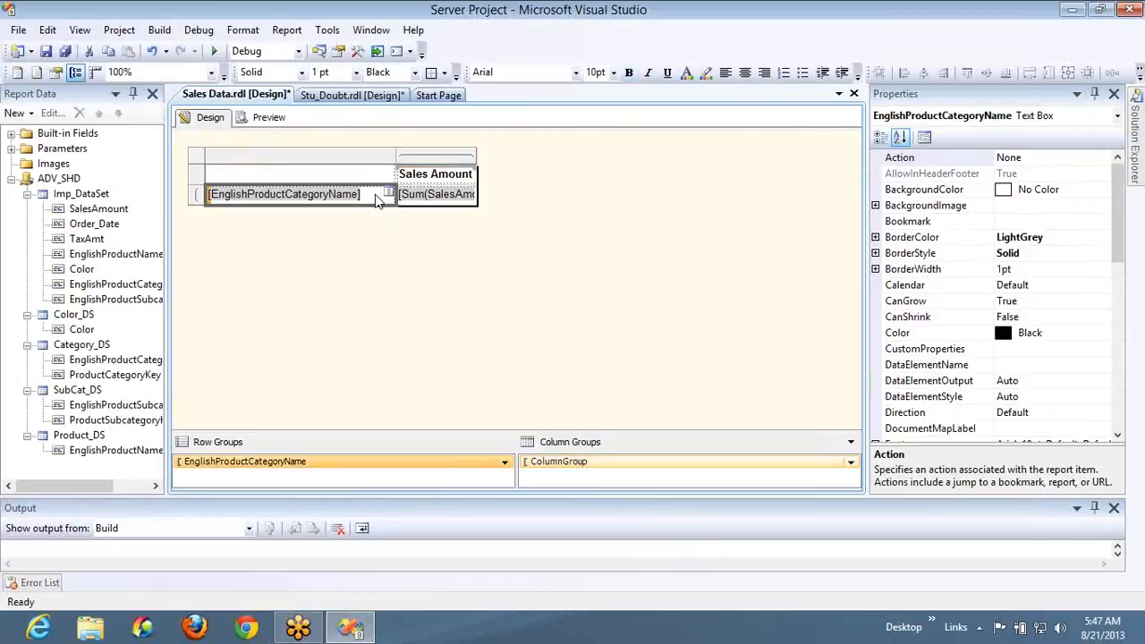
click(249, 122)
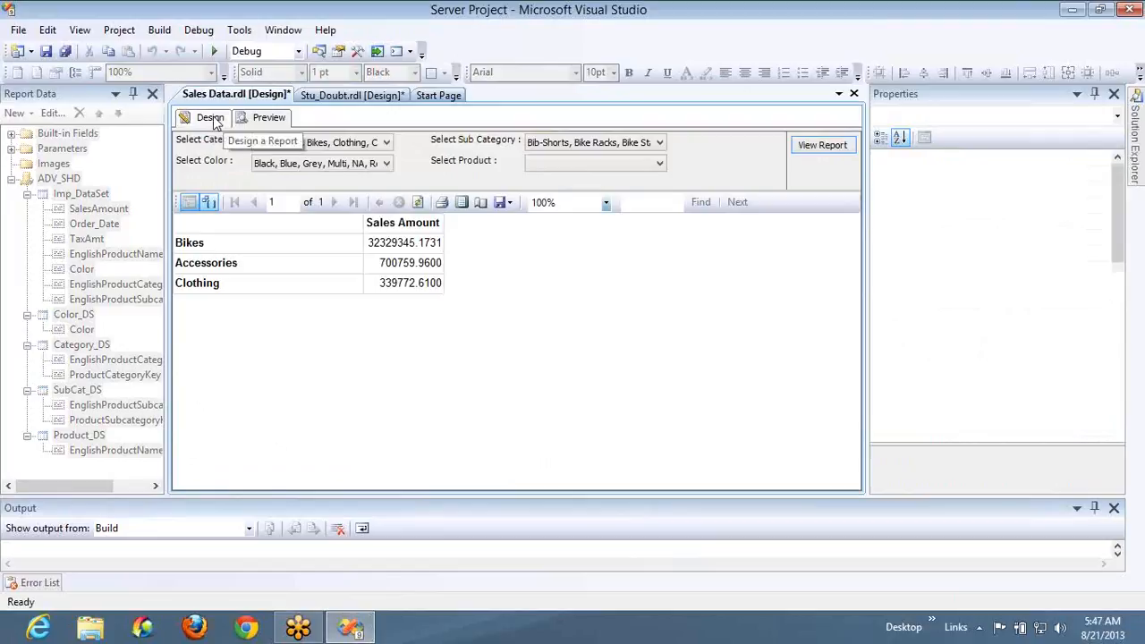
click(210, 118)
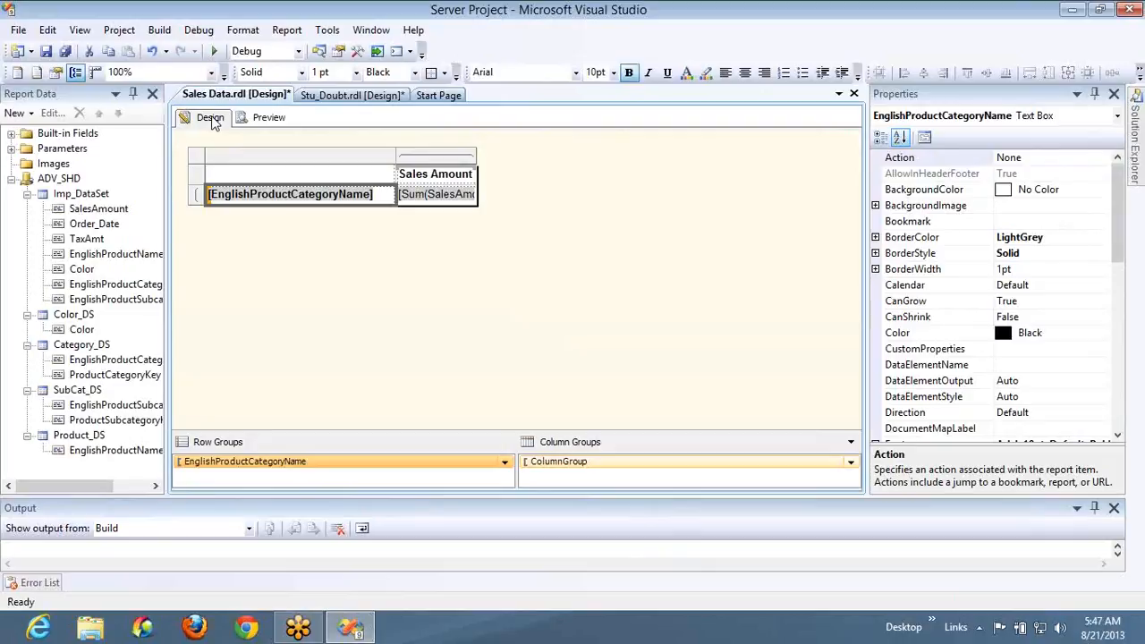
- Review the category row group's general and sorting properties without changing them
double_click(324, 465)
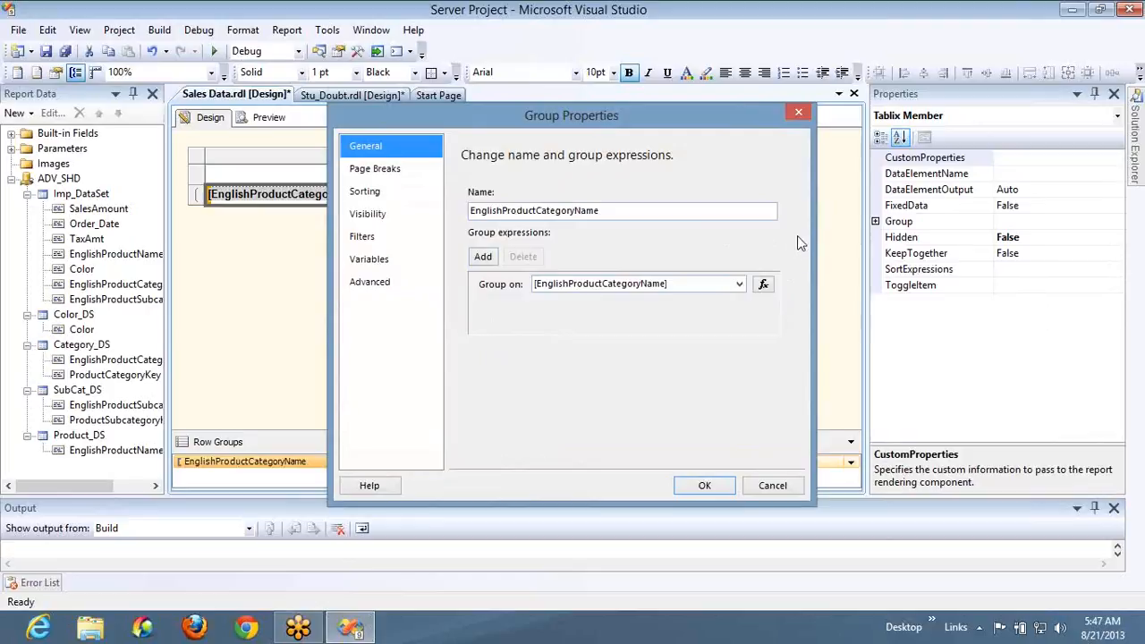
click(367, 193)
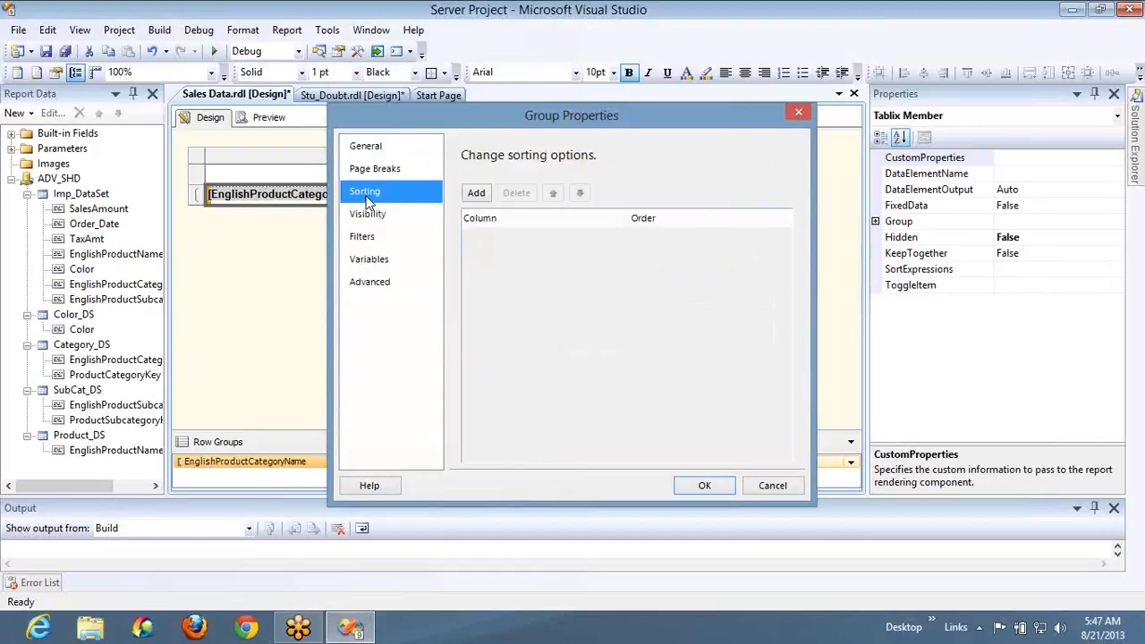
click(368, 154)
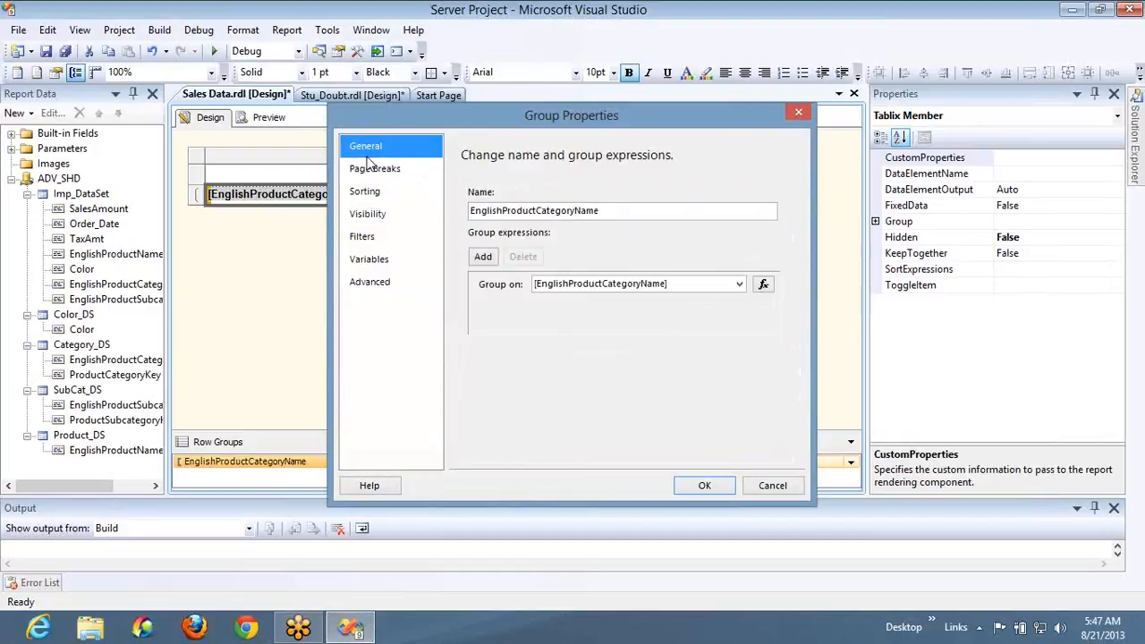
click(782, 489)
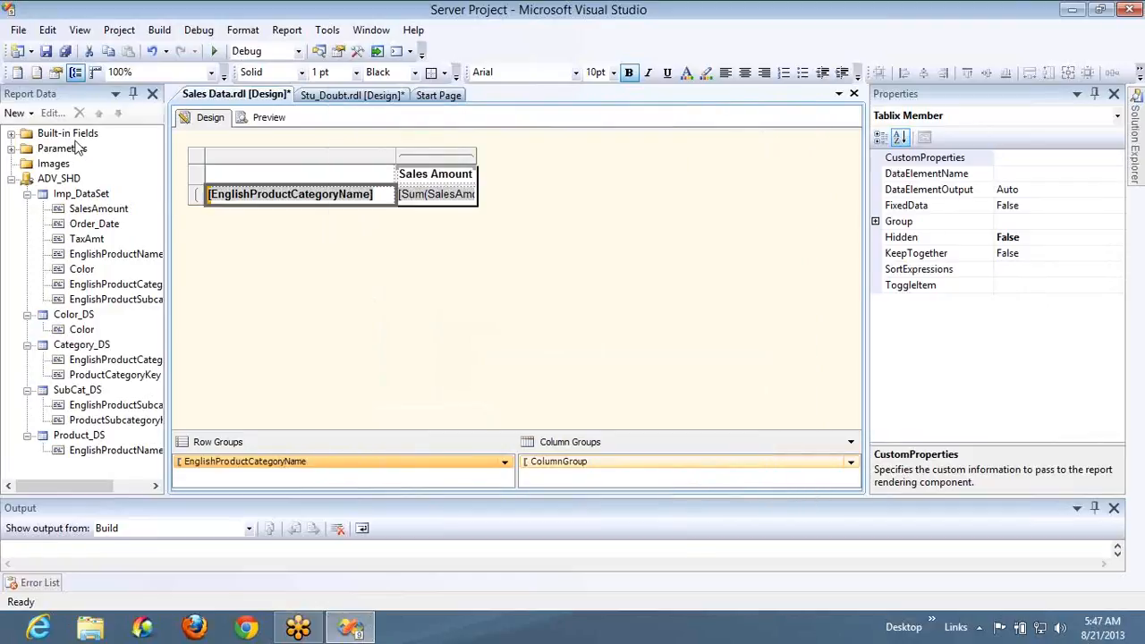
- Add a new report parameter named paramGroupOn with the prompt Group On
click(62, 133)
click(62, 149)
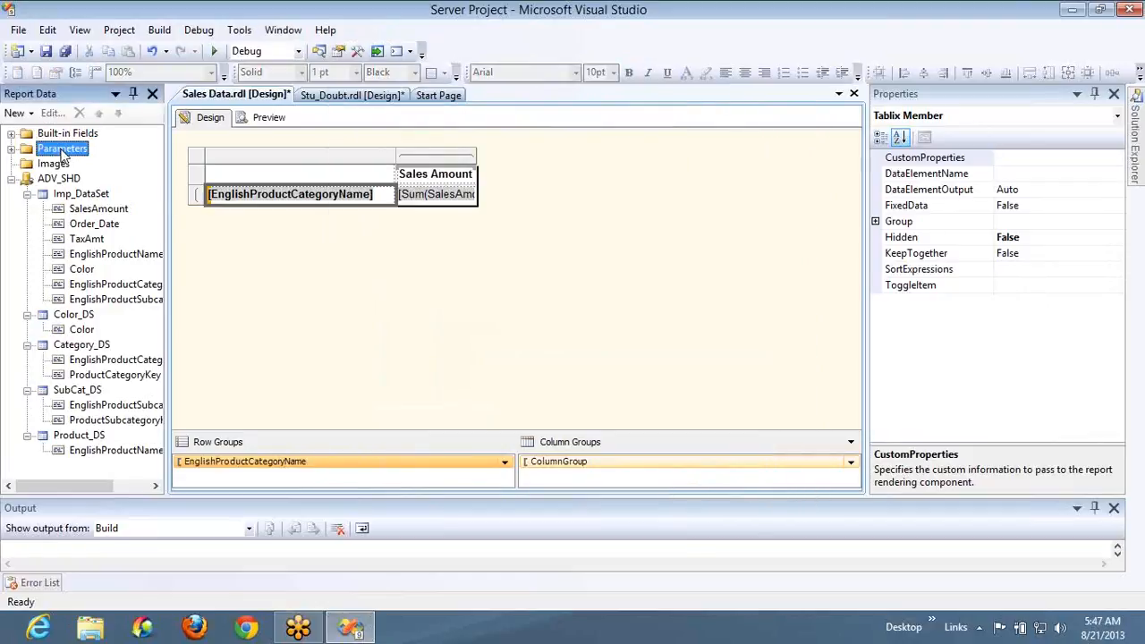
right_click(86, 150)
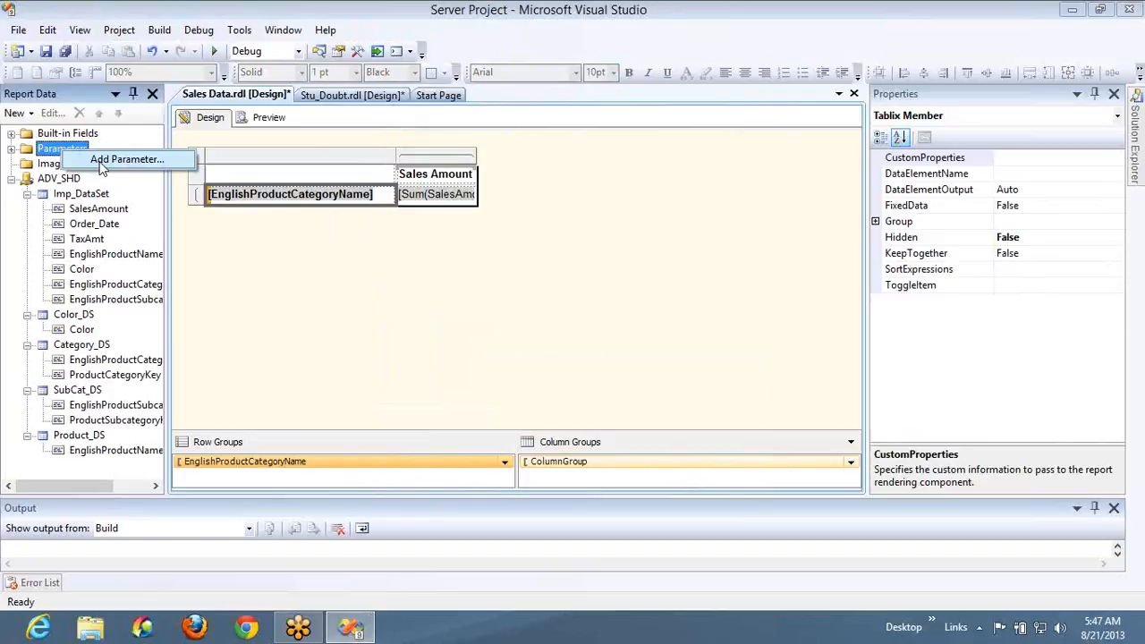
click(125, 159)
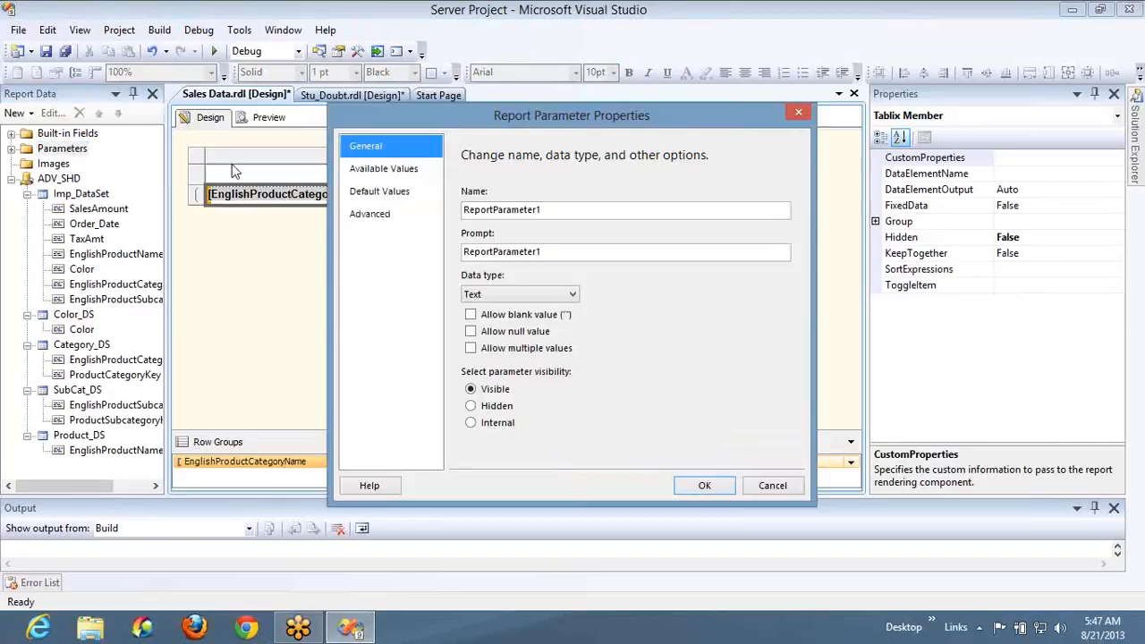
double_click(549, 209)
text(param)
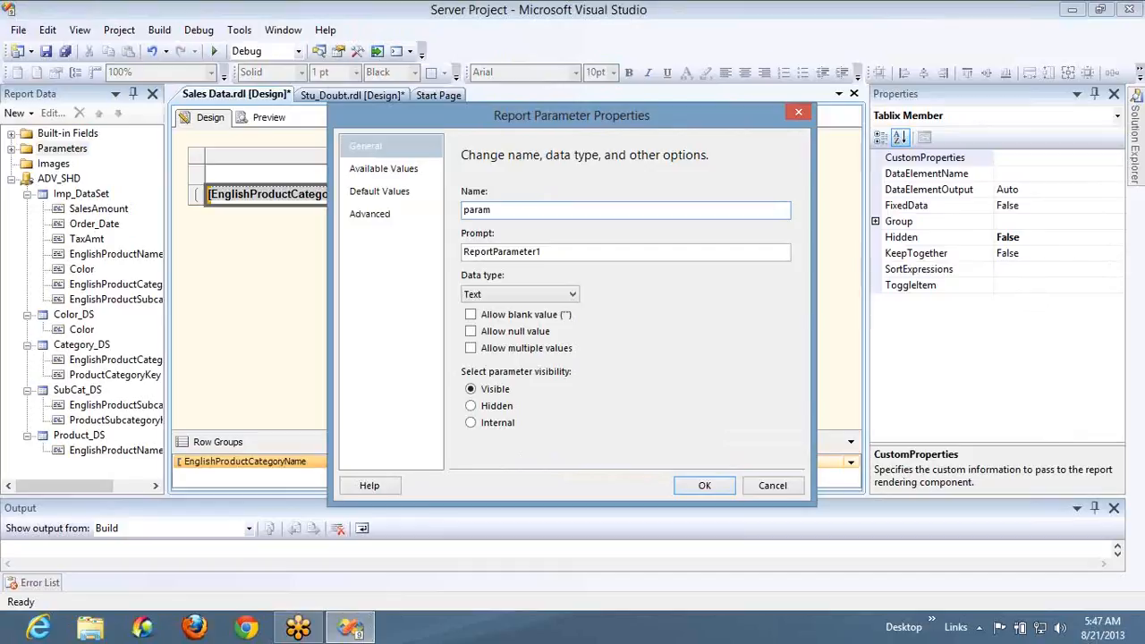
text(GroupOn)
click(602, 253)
double_click(601, 254)
text(Group On)
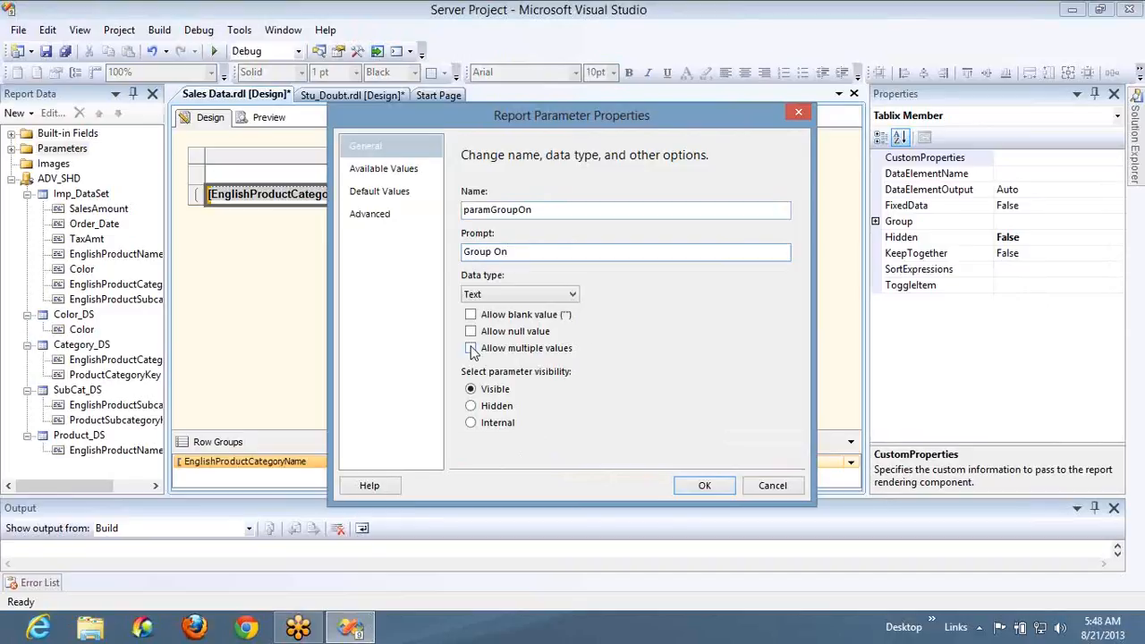
- Specify available values for the parameter, adding Category as both label and value
click(411, 173)
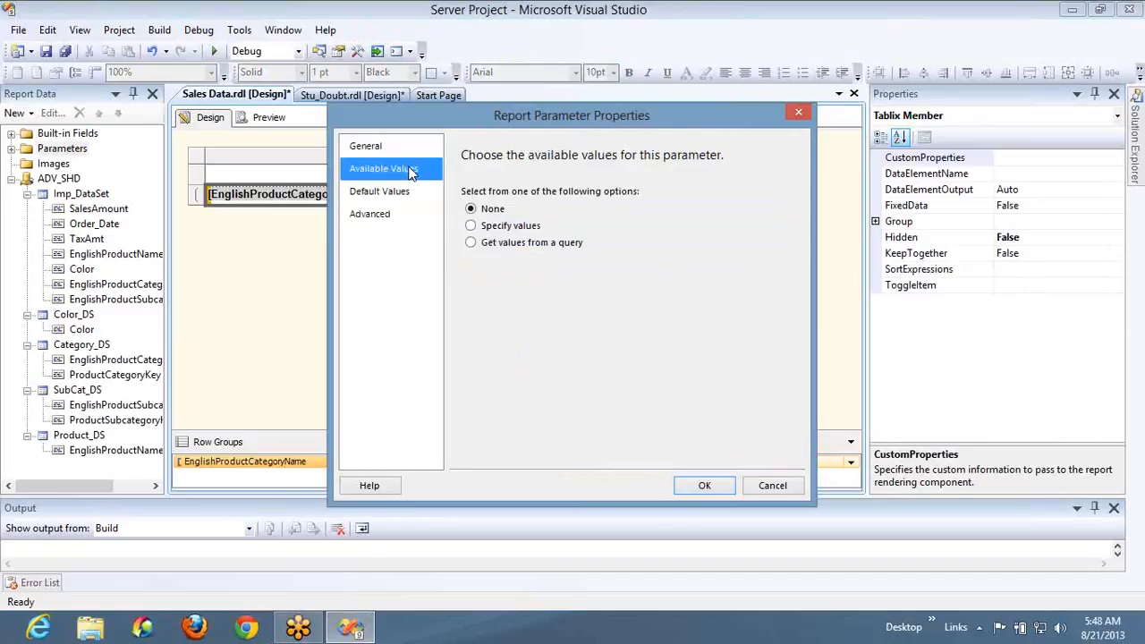
click(488, 227)
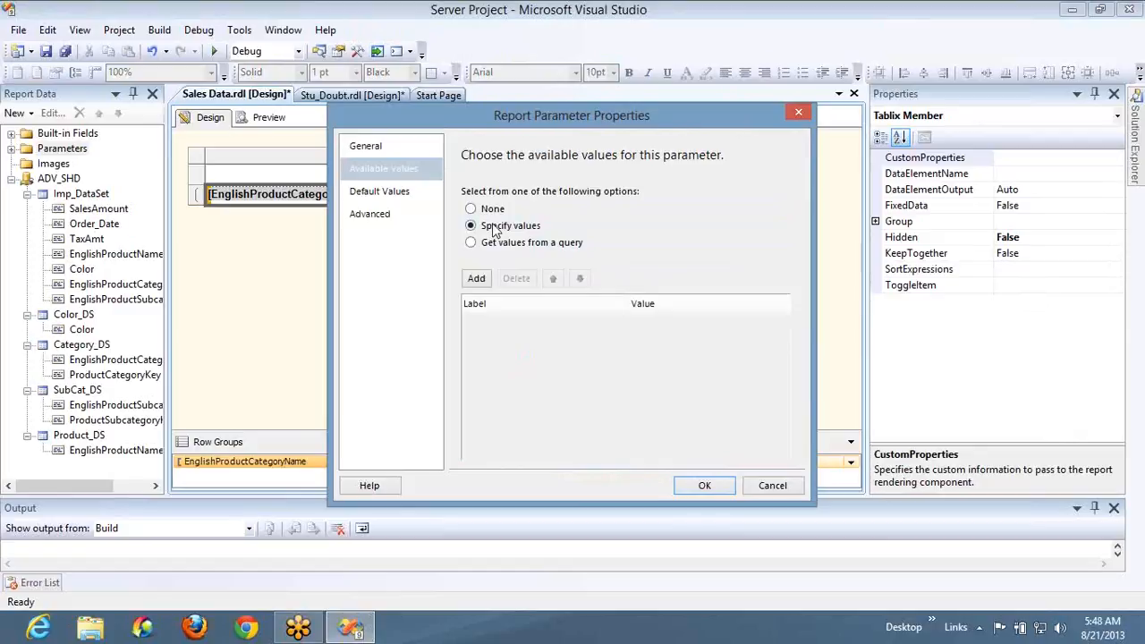
click(476, 278)
text(Category)
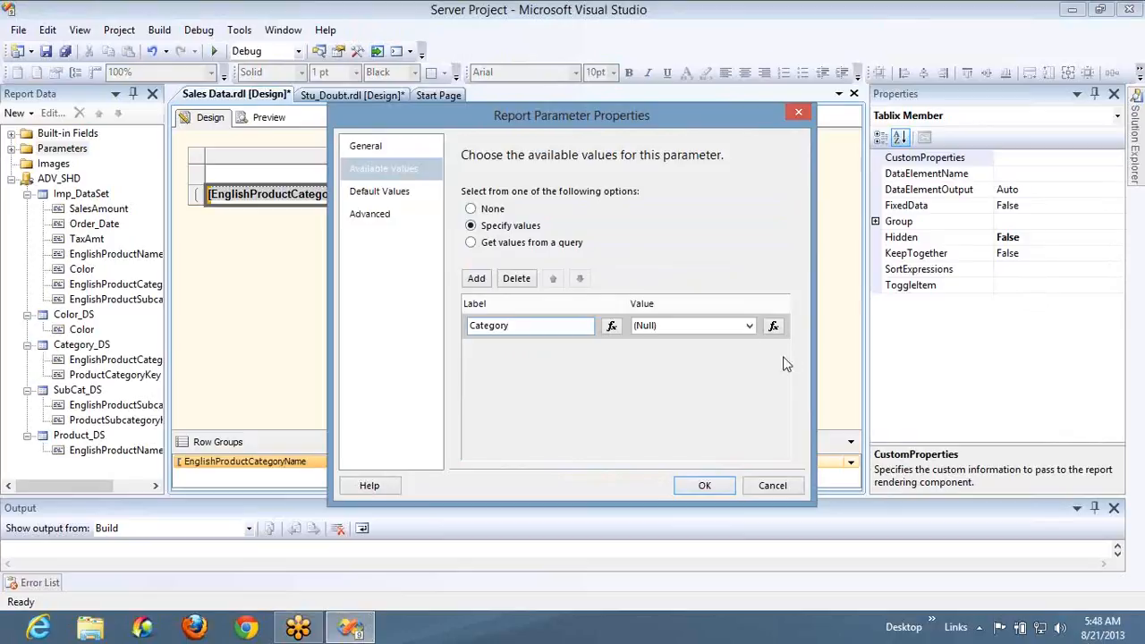
click(730, 325)
text(C)
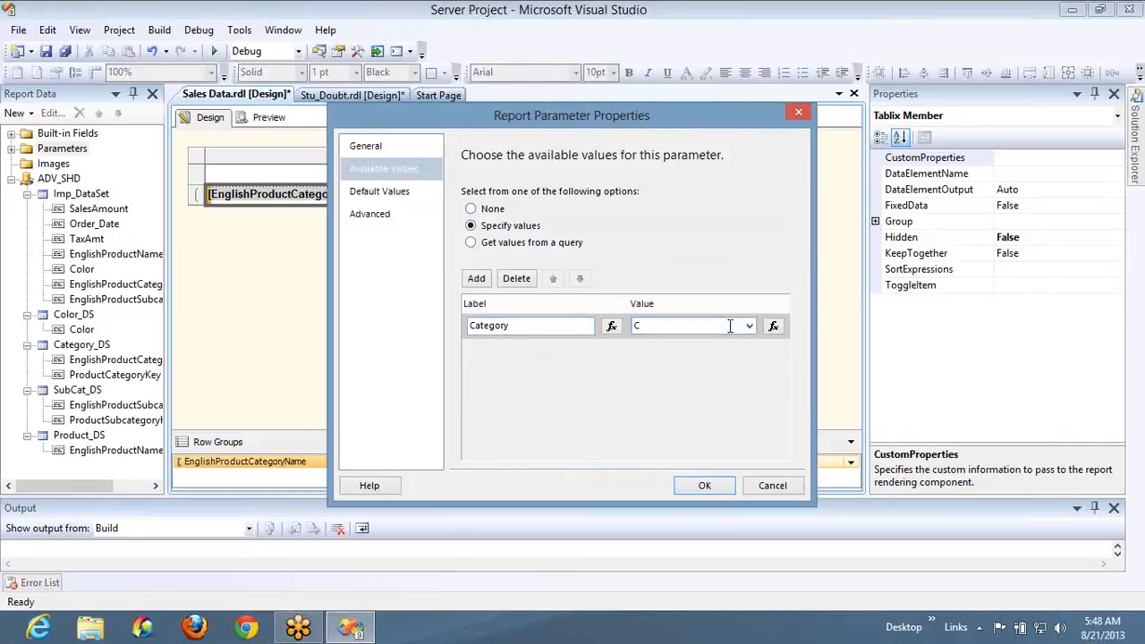
text(ategory)
- Add Sub Category as a second available label and value and save the parameter
click(486, 279)
text(Su)
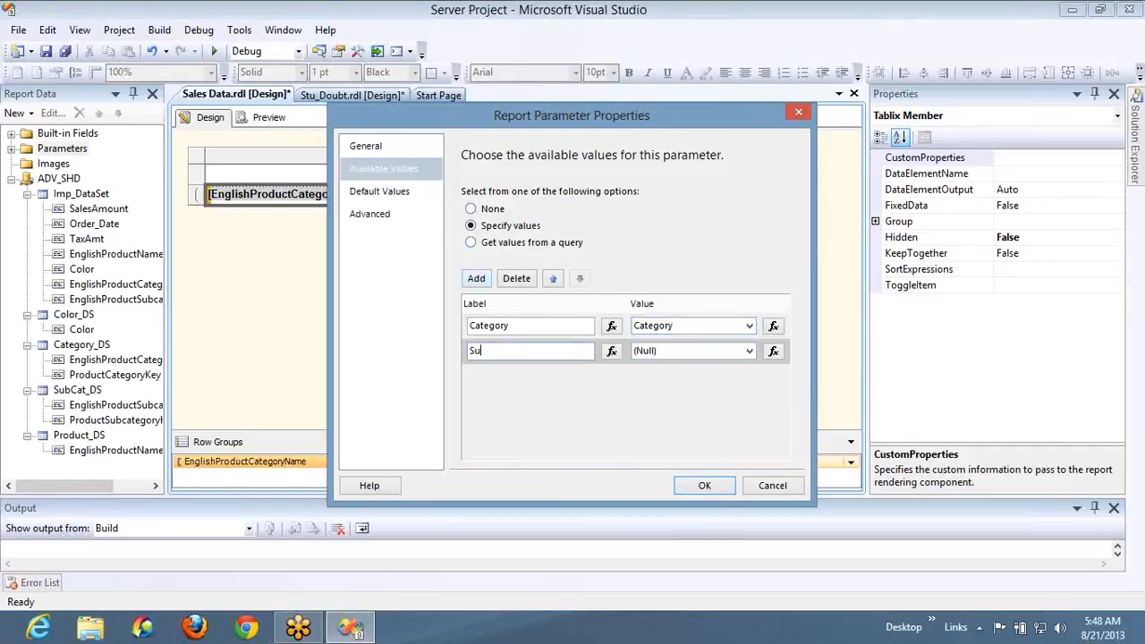
text(b Category)
click(663, 351)
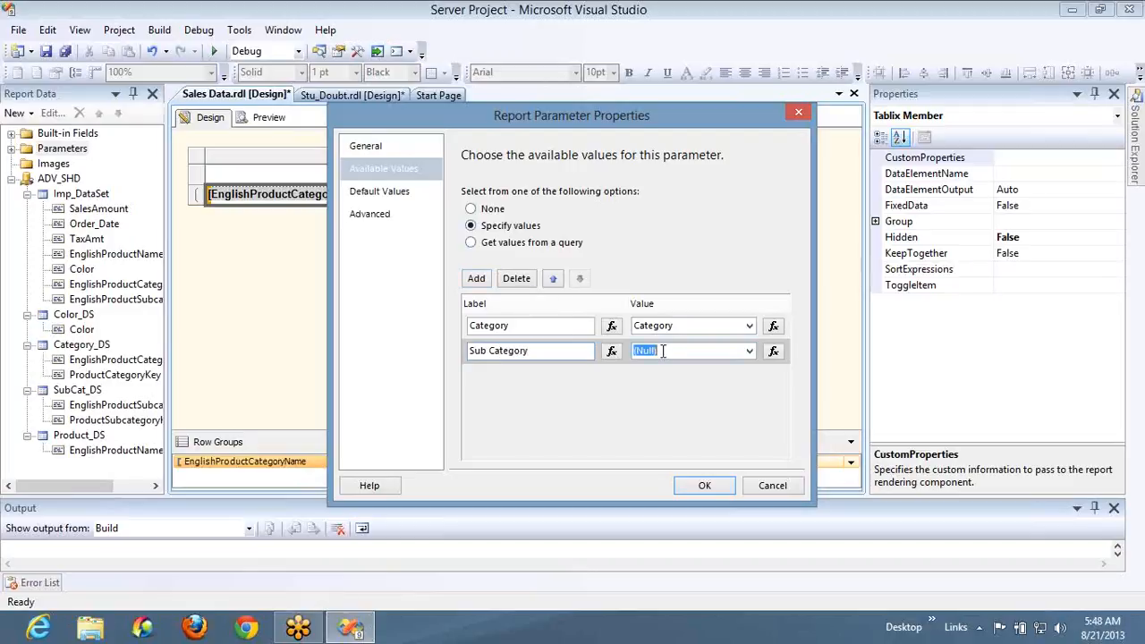
text(Sub Category)
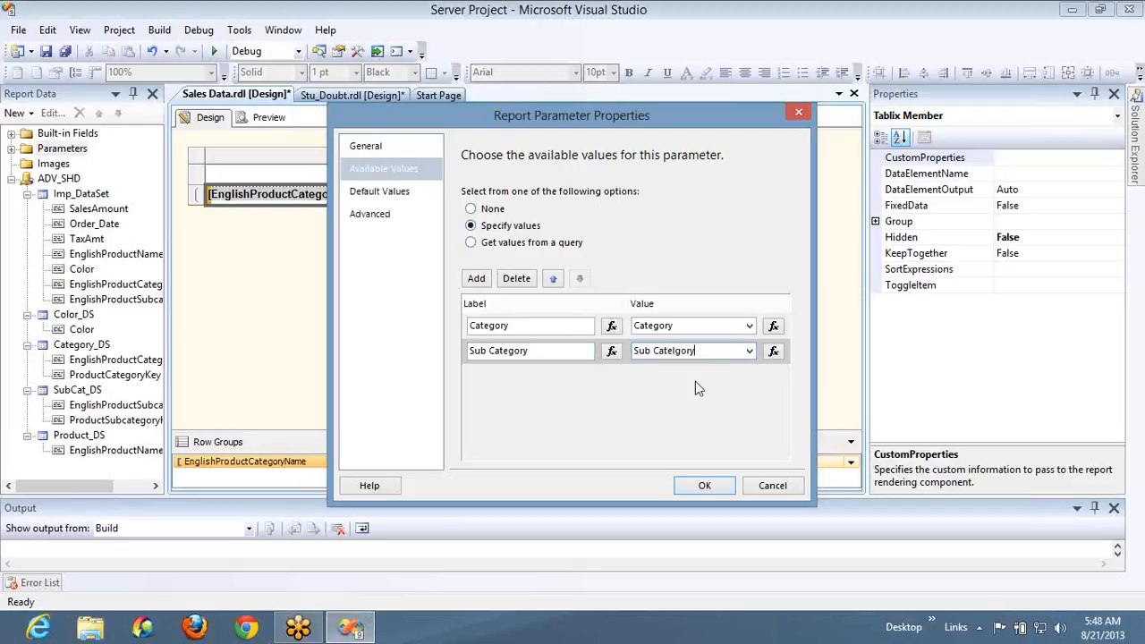
key(BackSpace)
key(BackSpace)
key(BackSpace)
text(gory)
click(705, 486)
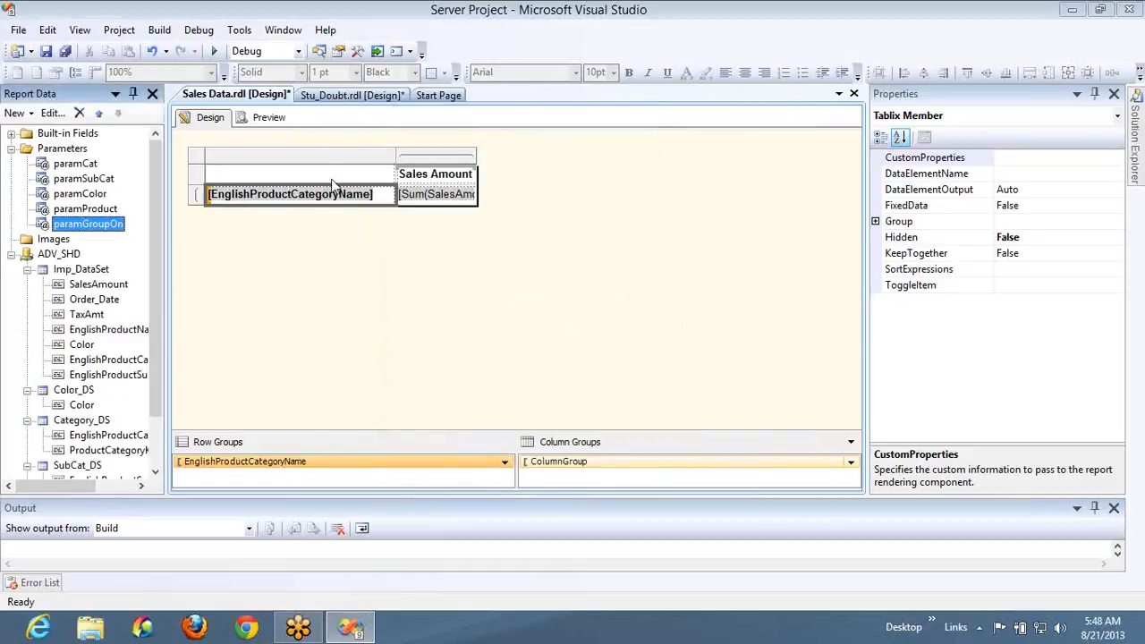
- Preview the report, try the Group On choices Category and Sub Category, and return to design view
click(257, 119)
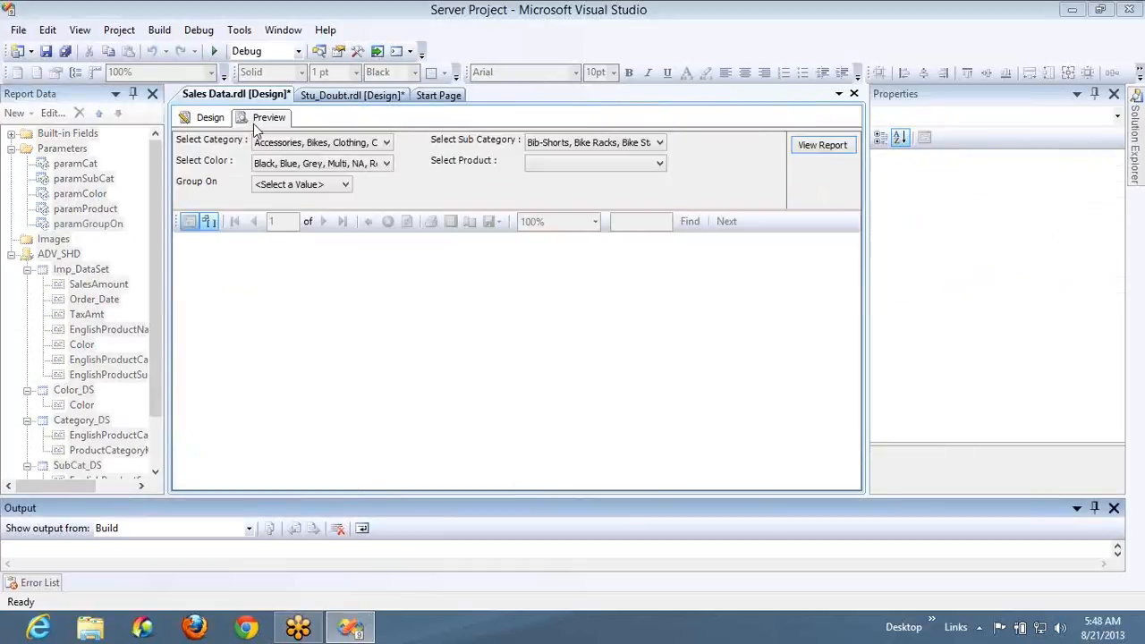
click(291, 184)
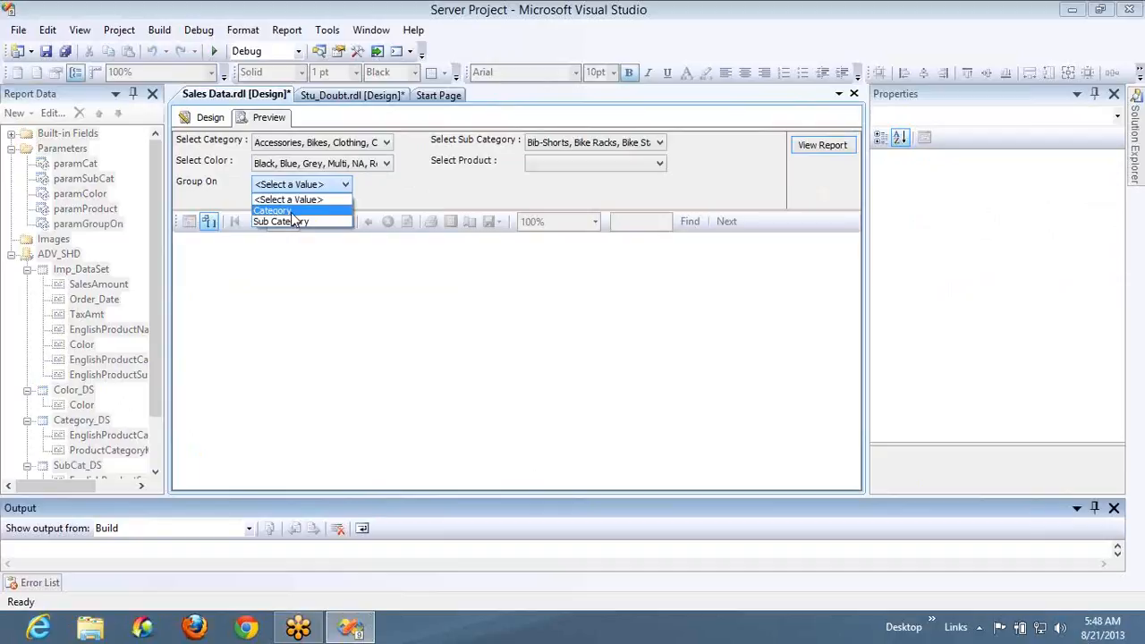
click(290, 213)
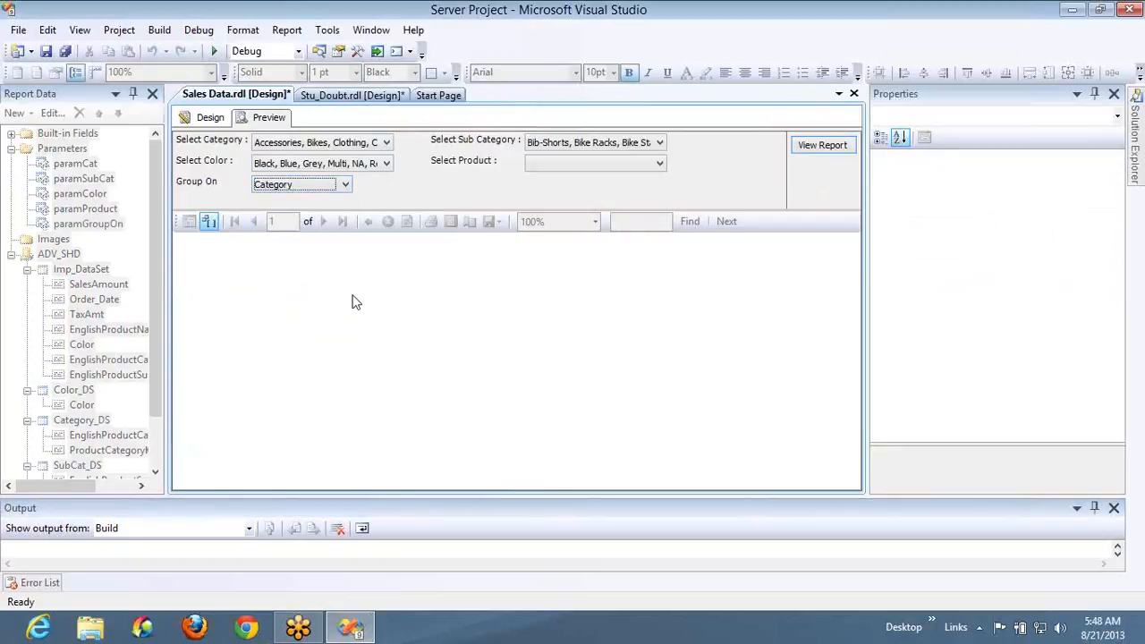
click(292, 190)
click(292, 211)
click(207, 117)
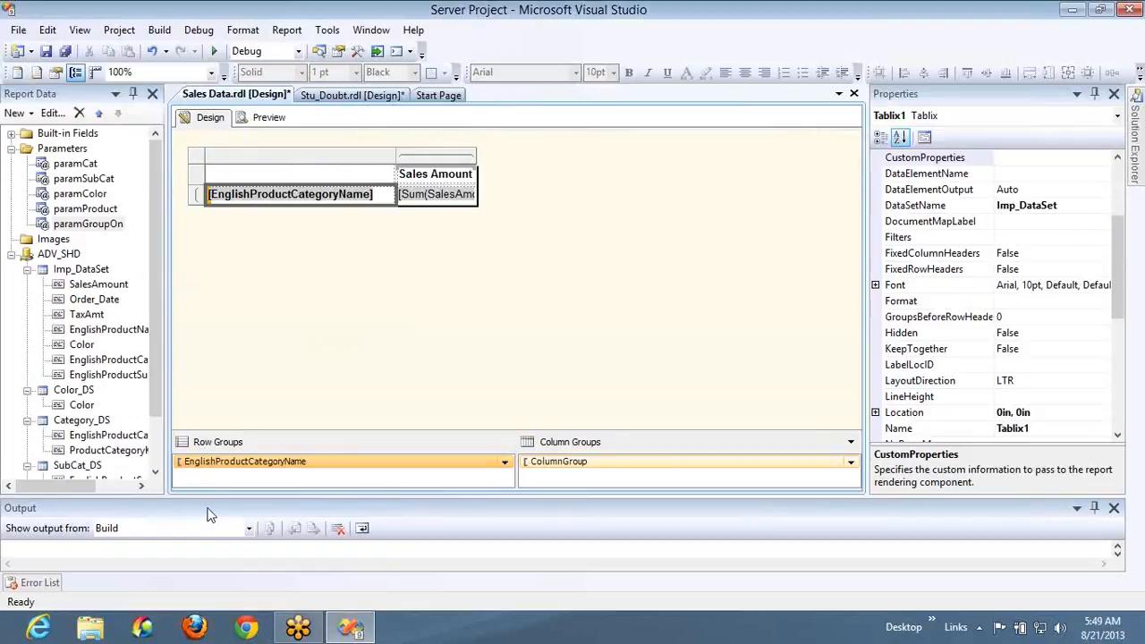
- Open SQL Server Management Studio from the Start screen and connect to the database engine
key(super)
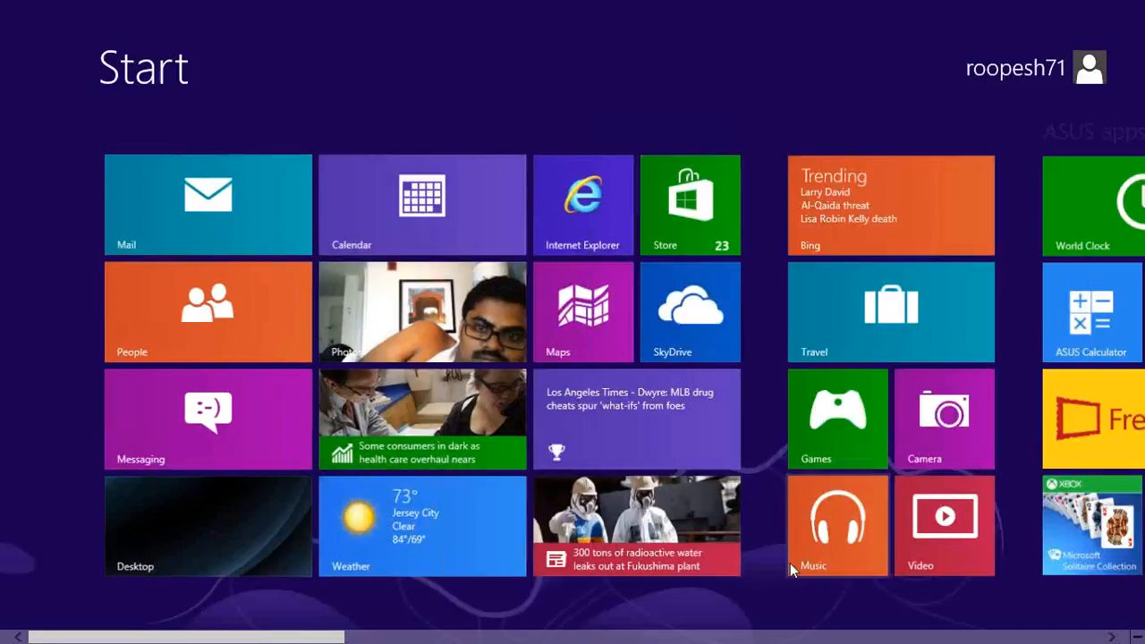
scroll(790, 563, down, 5)
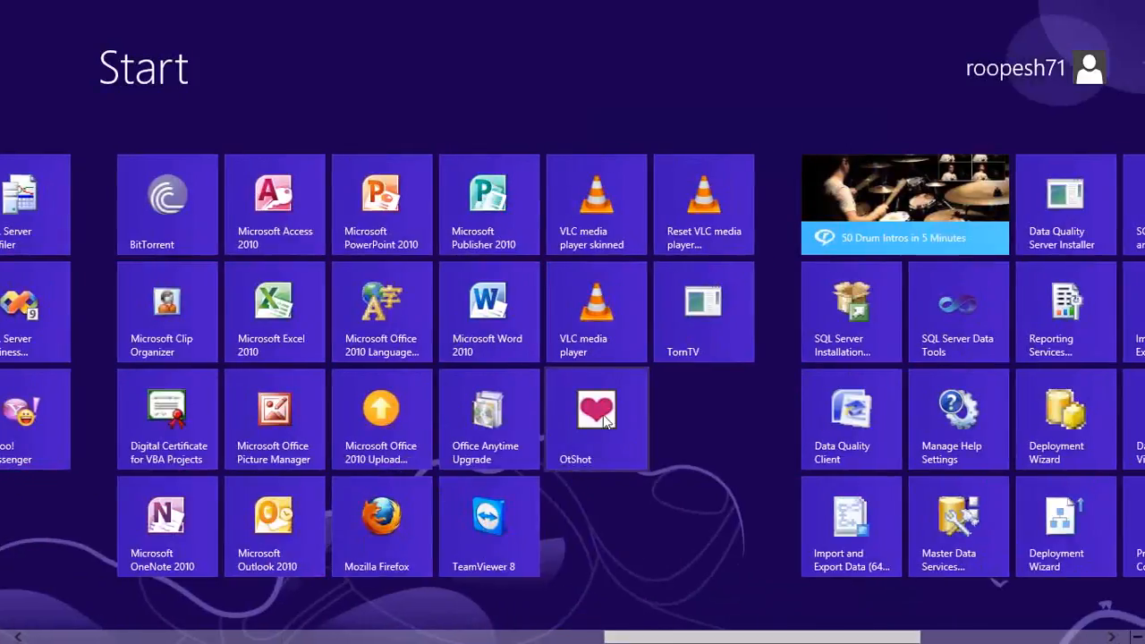
click(354, 638)
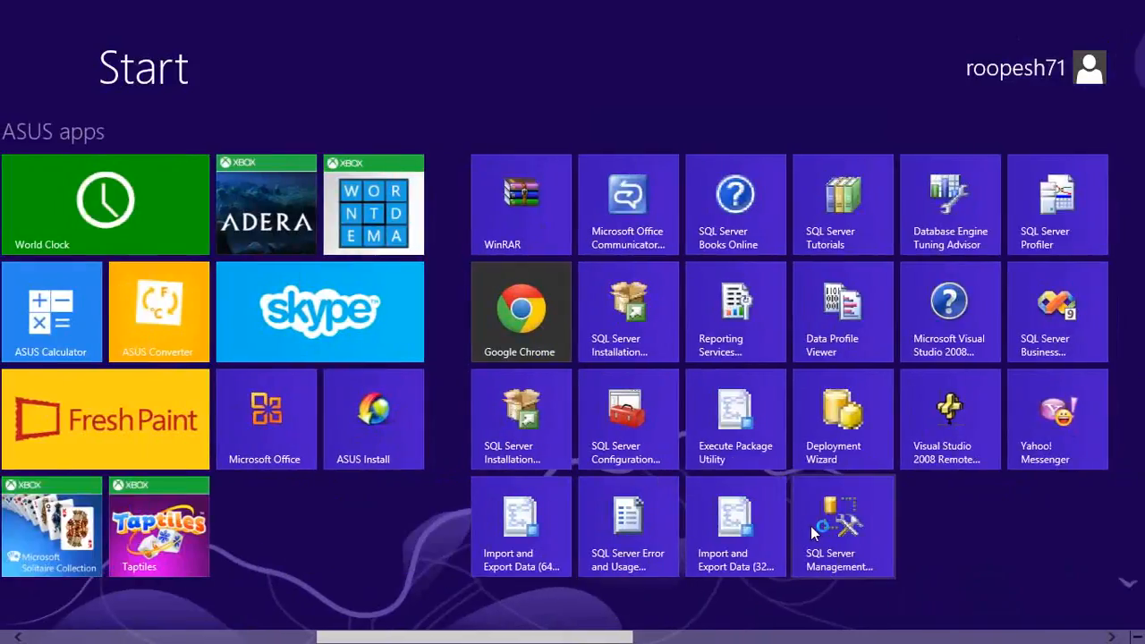
click(810, 526)
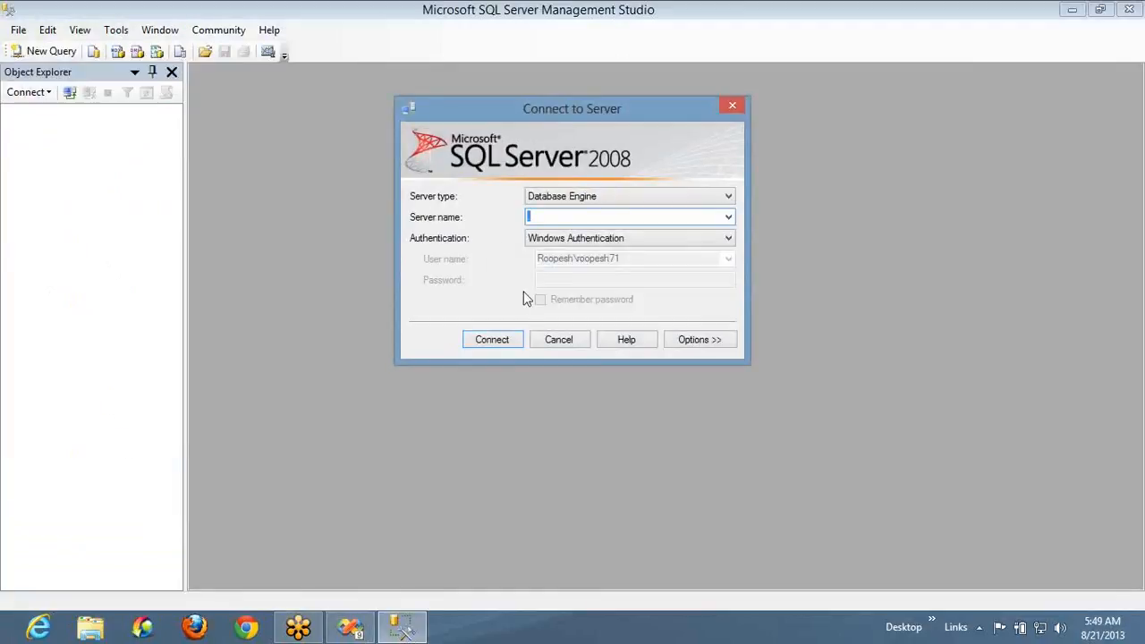
click(517, 341)
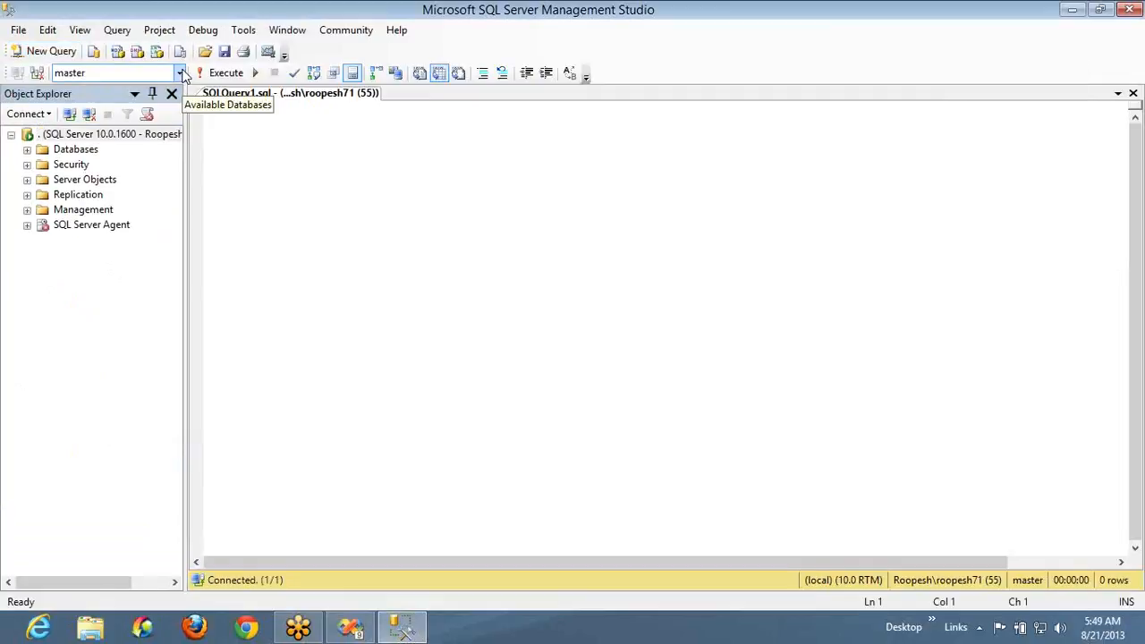
- Switch to the AdventureWorksDW database and start a query selecting SUM(Salesamount) from FactInternetSales aliased A
click(175, 72)
click(148, 103)
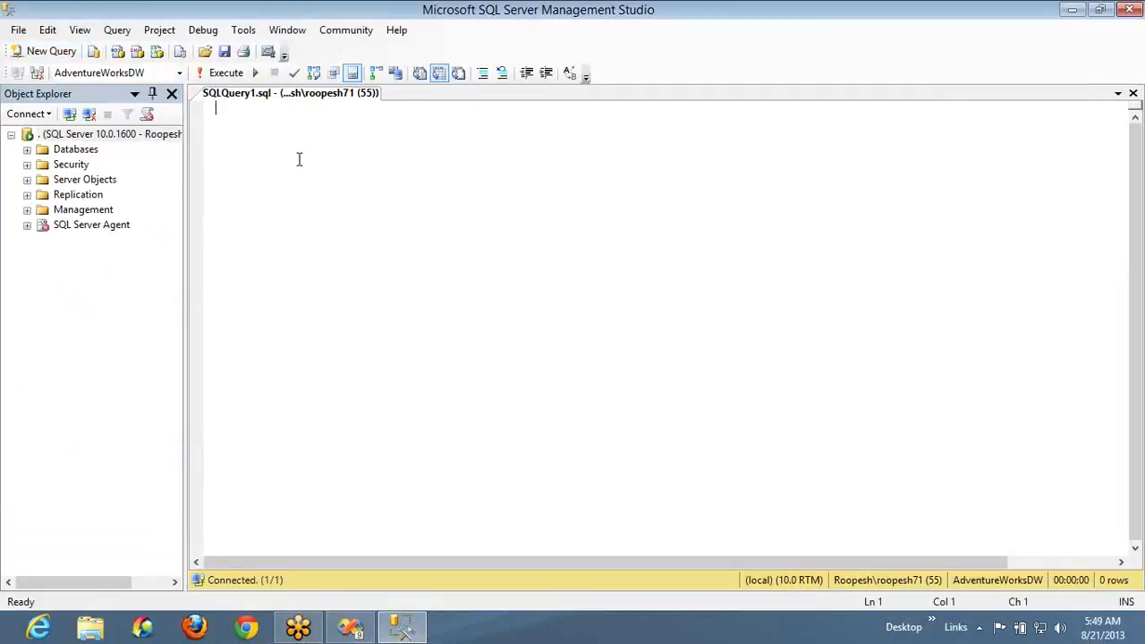
text(selct)
key(BackSpace)
key(BackSpace)
key(BackSpace)
text(lect )
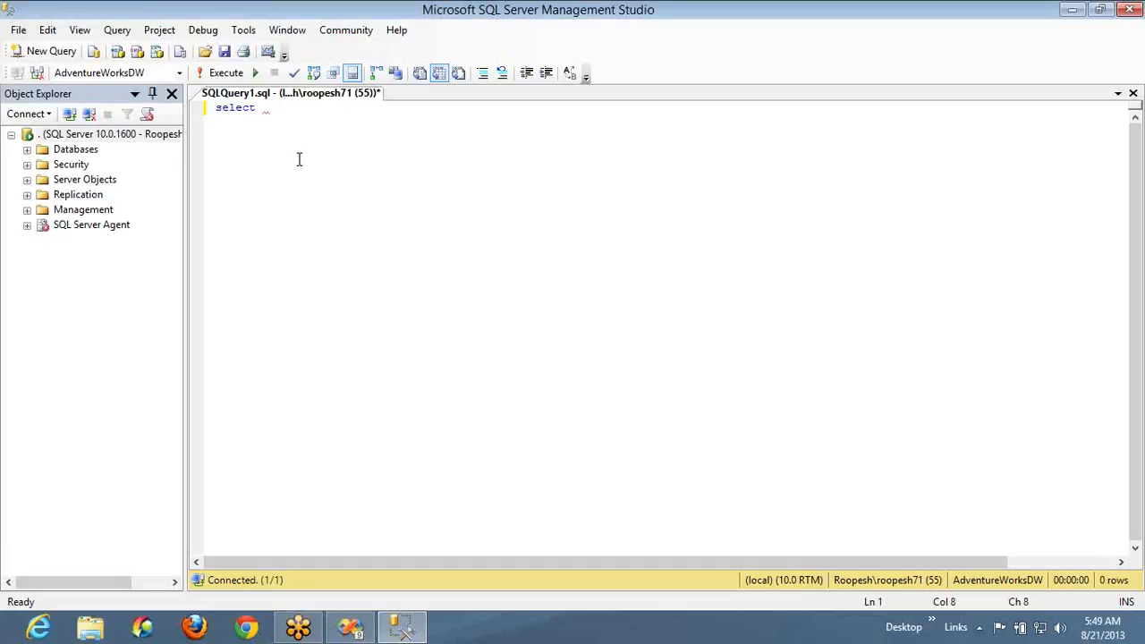
text(SUM(Salesamo)
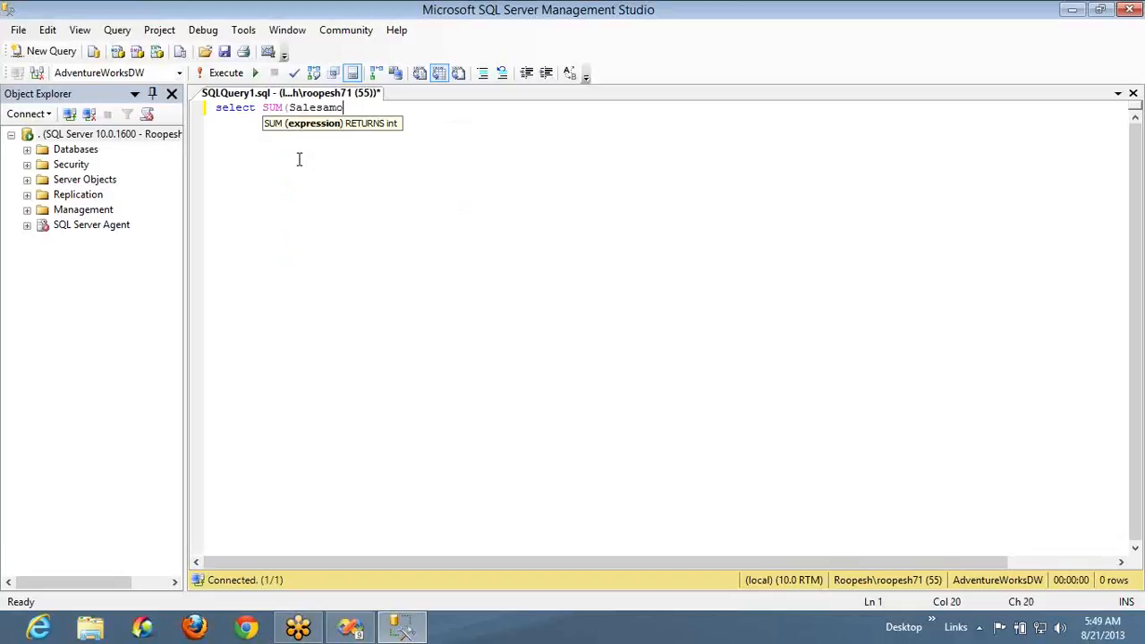
text(unt) from )
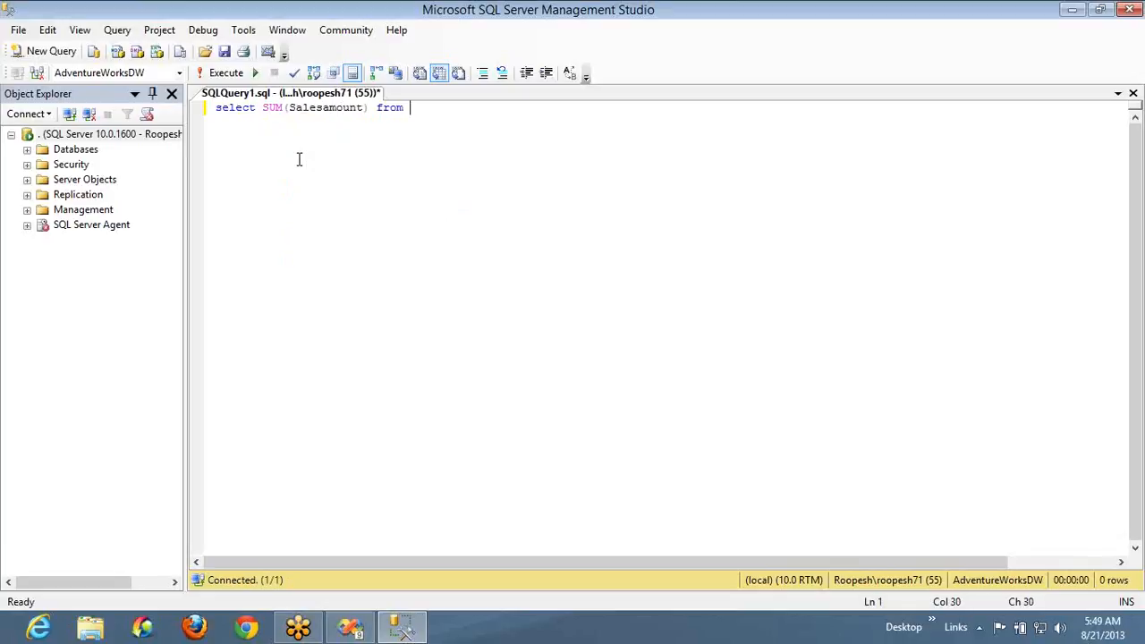
text(Fact)
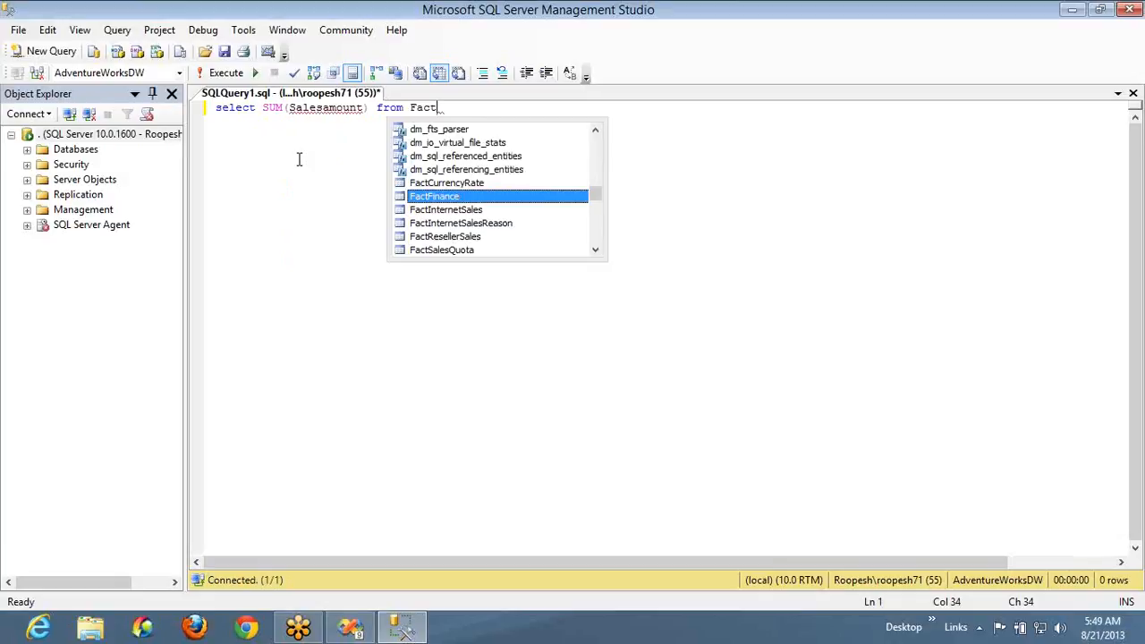
key(Down)
text(A)
key(Return)
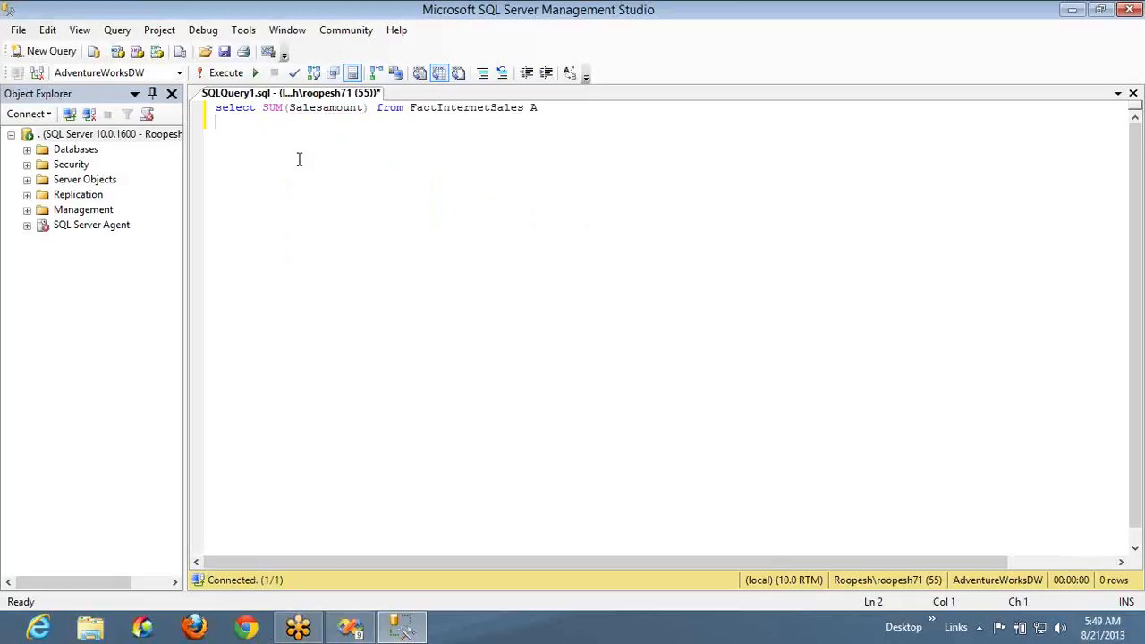
- Add an inner join to DimProduct B on A.ProductKey = B.ProductKey
text(inner join)
text( Dimp)
text( B on A)
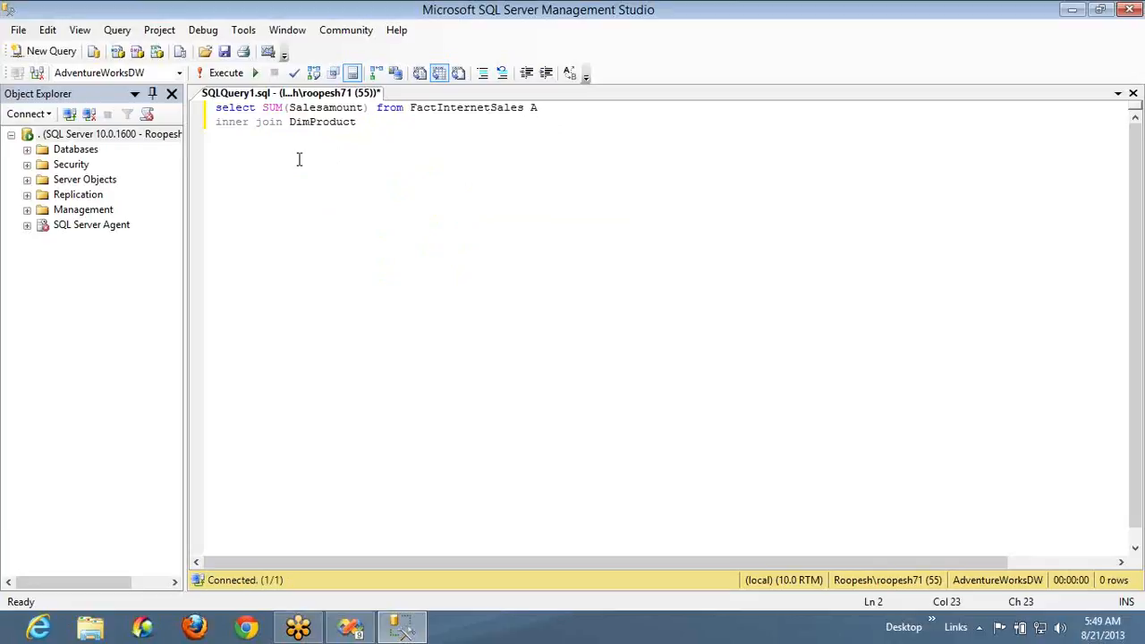
text(.)
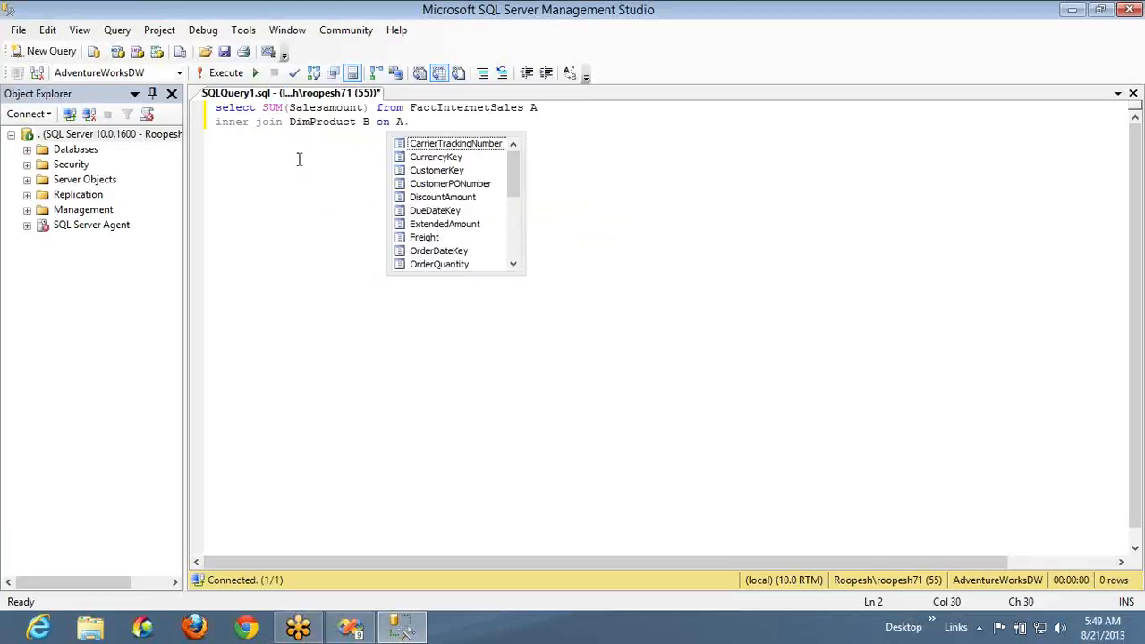
text(ProductKey = B.PR)
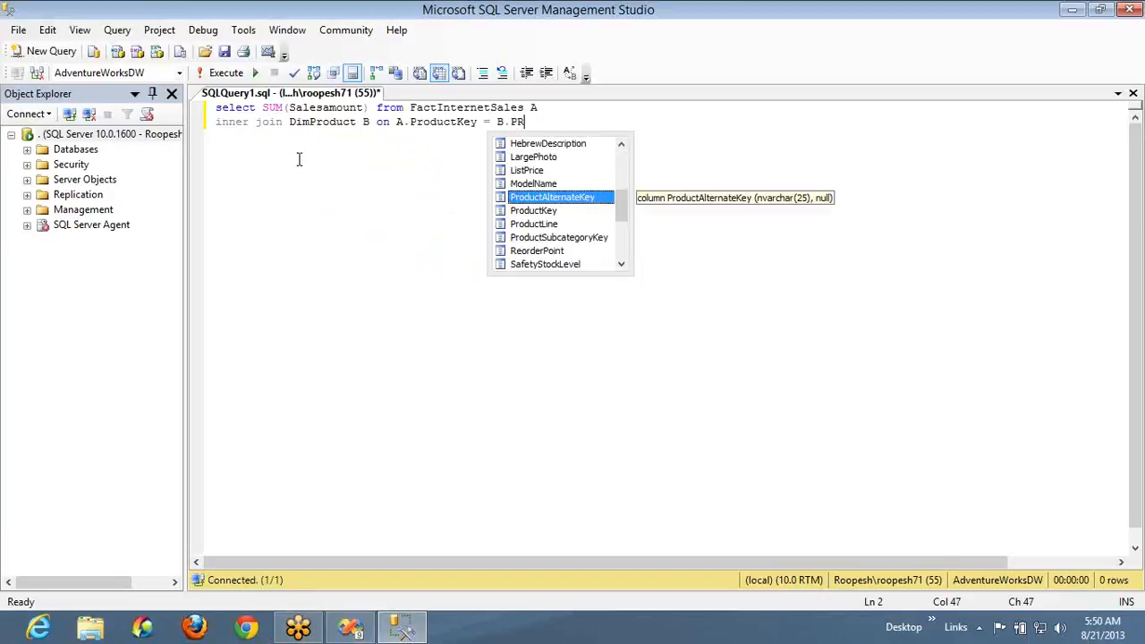
key(Down)
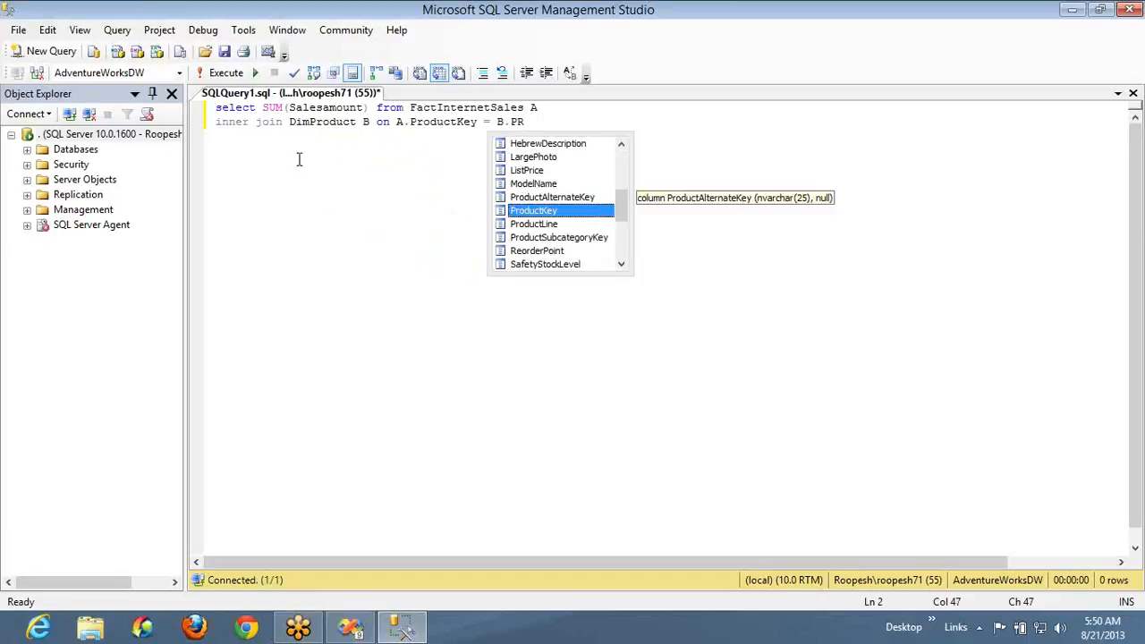
key(Return)
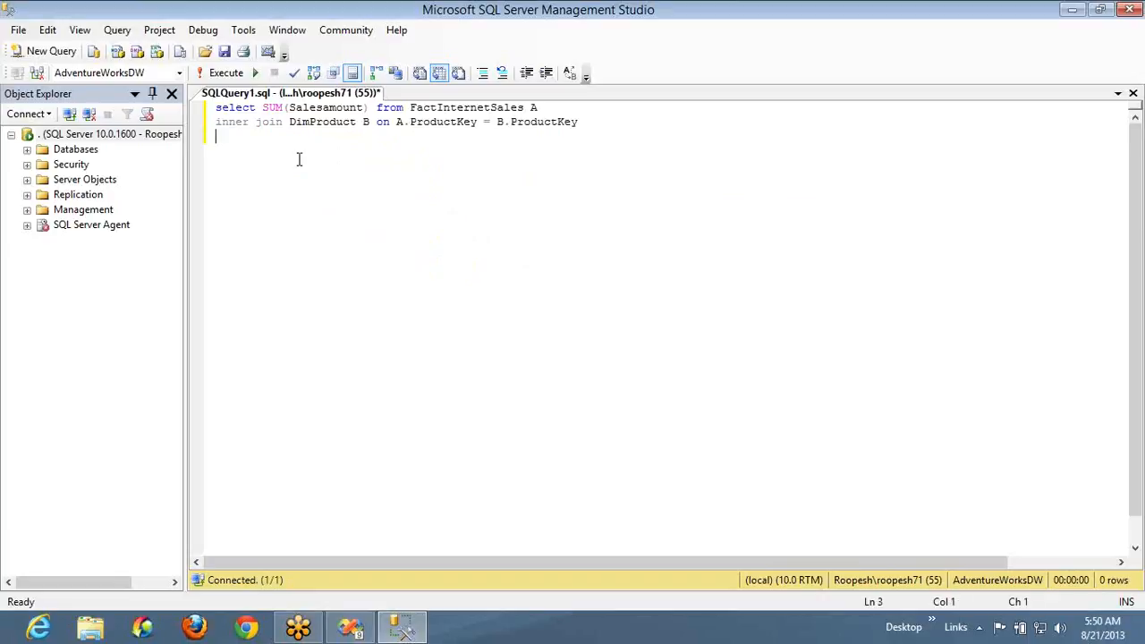
- Add an inner join to DimProductSubcategory C on B.ProductSubcategoryKey = C.ProductSubcategoryKey
text(inner join dim)
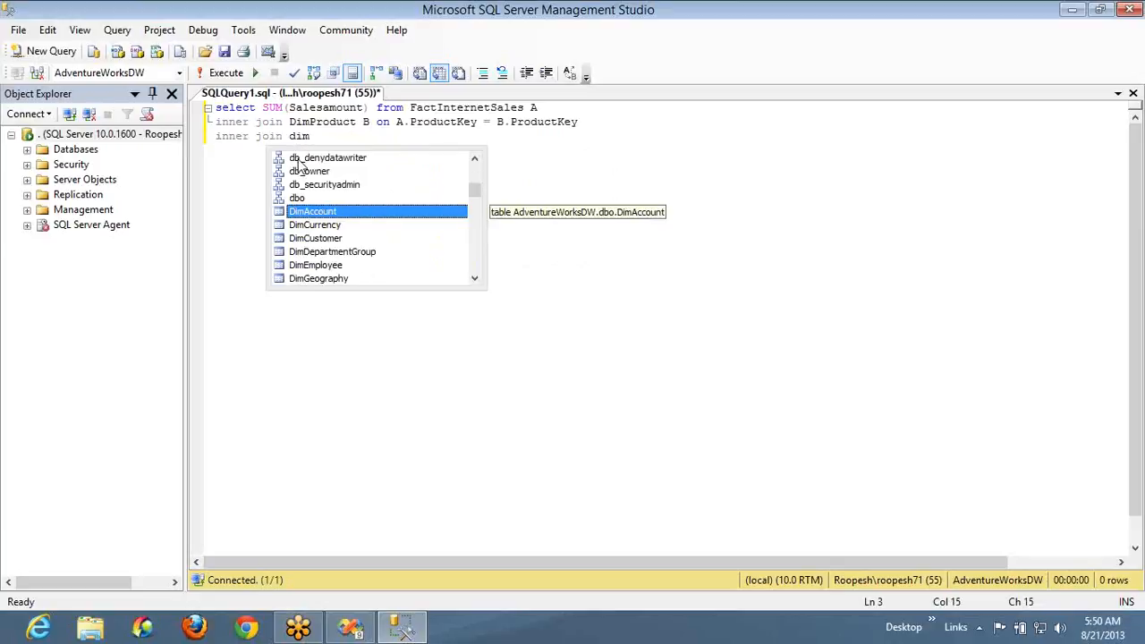
text(po)
key(BackSpace)
key(BackSpace)
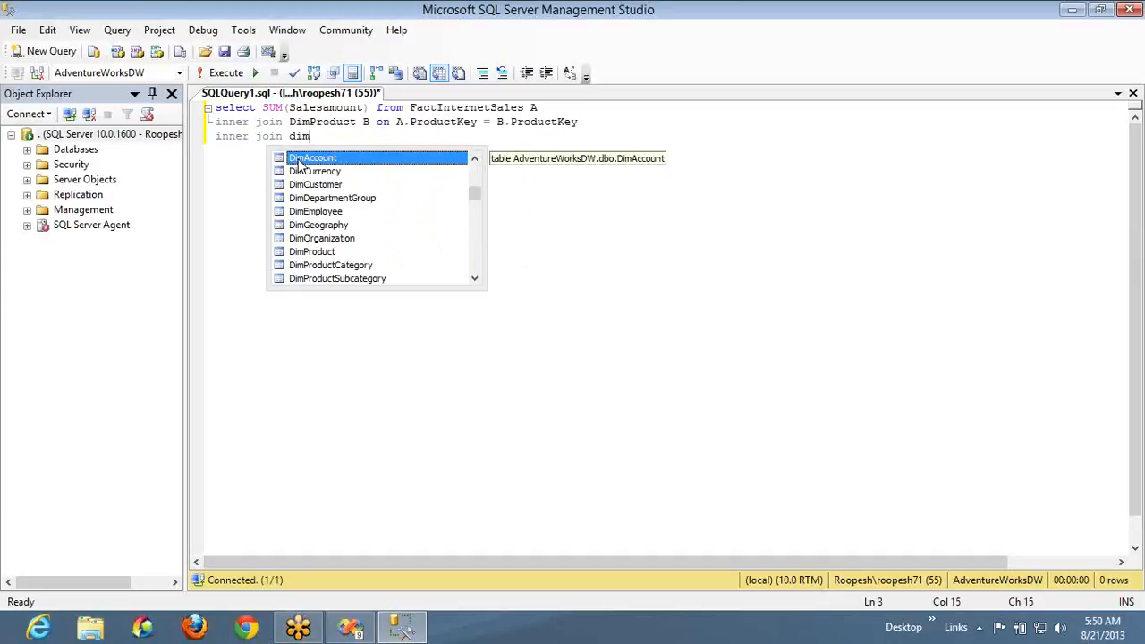
text(pr)
key(Down)
key(Down)
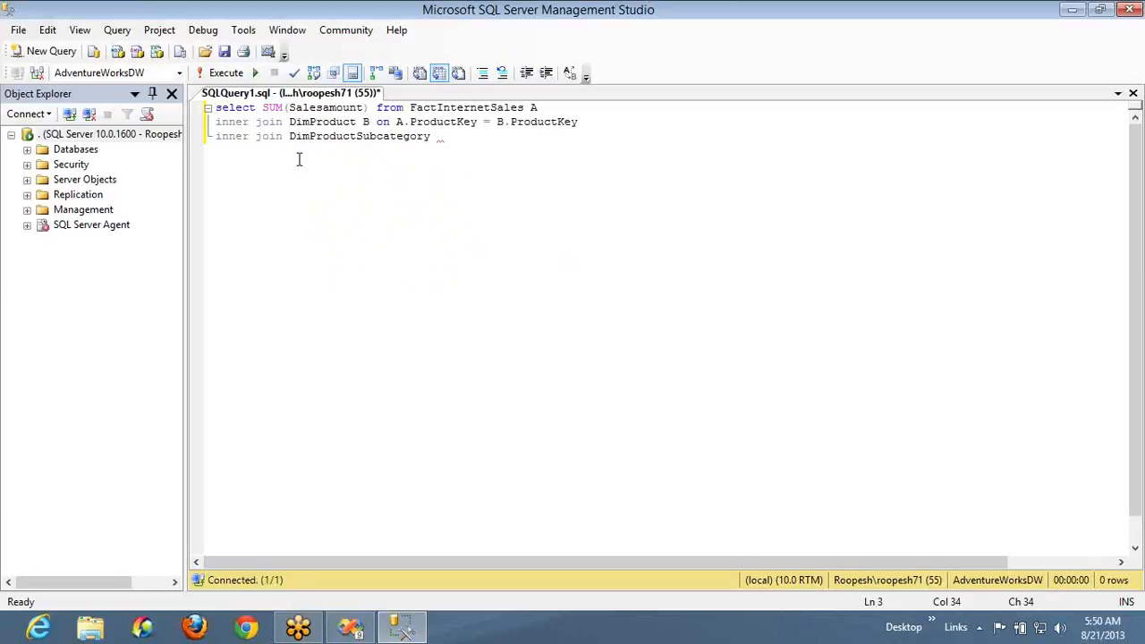
text(C on B.D)
key(BackSpace)
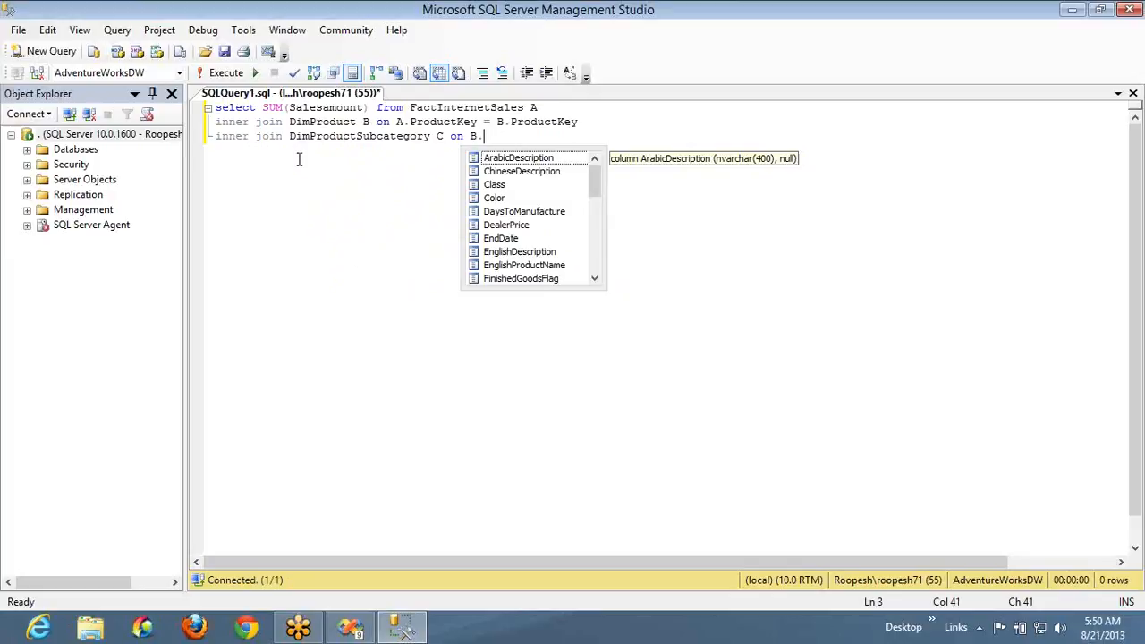
text(pr)
key(Down)
key(Down)
key(Down)
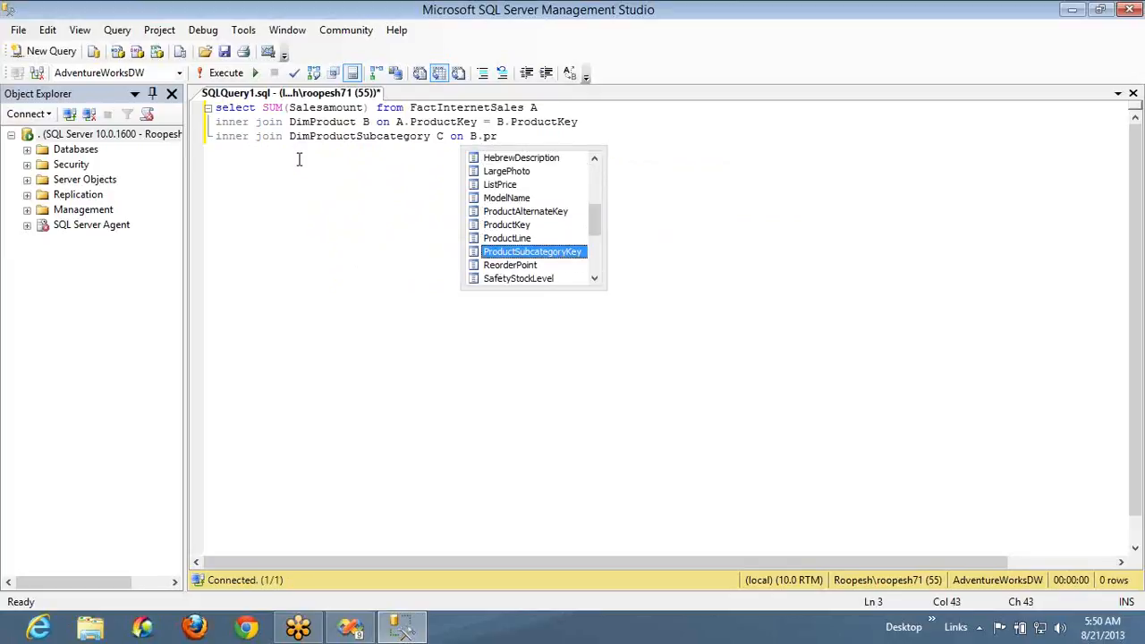
text(= C.P)
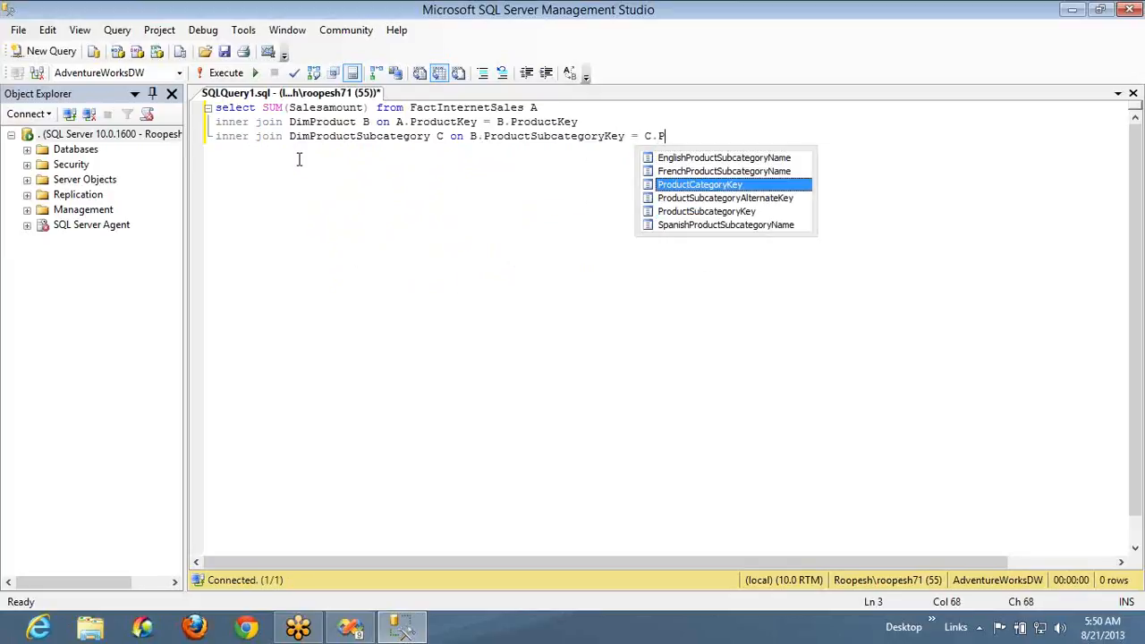
key(Down)
key(Down)
key(Return)
key(Return)
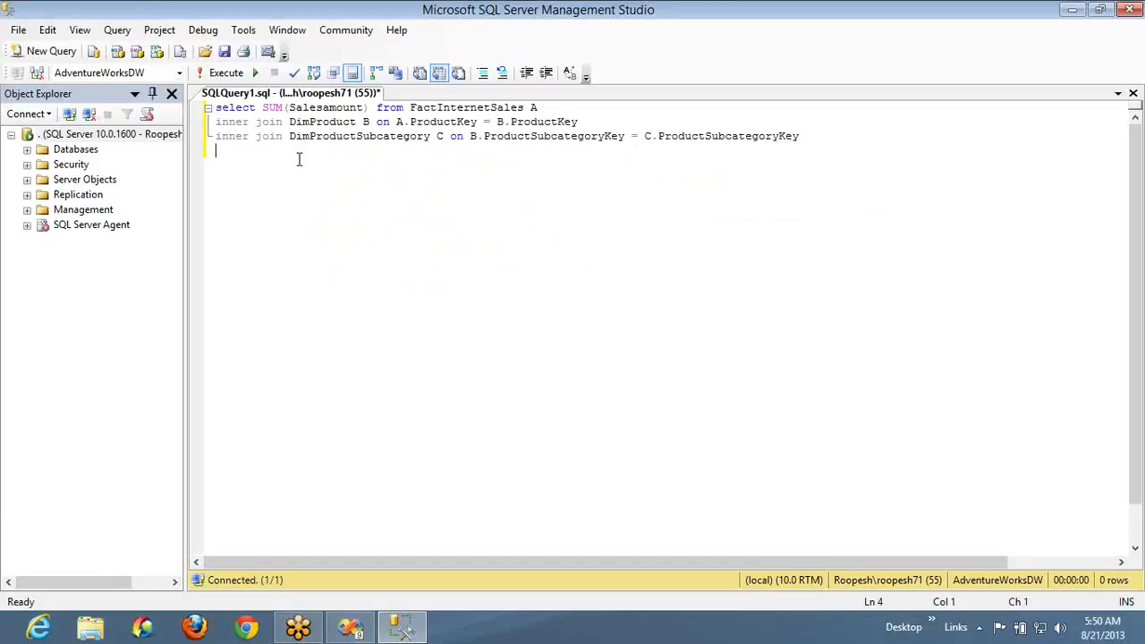
- Add an inner join to DimProductCategory D on D.ProductCategoryKey = C.ProductCategoryKey and run the query
text(inner join Dimpr)
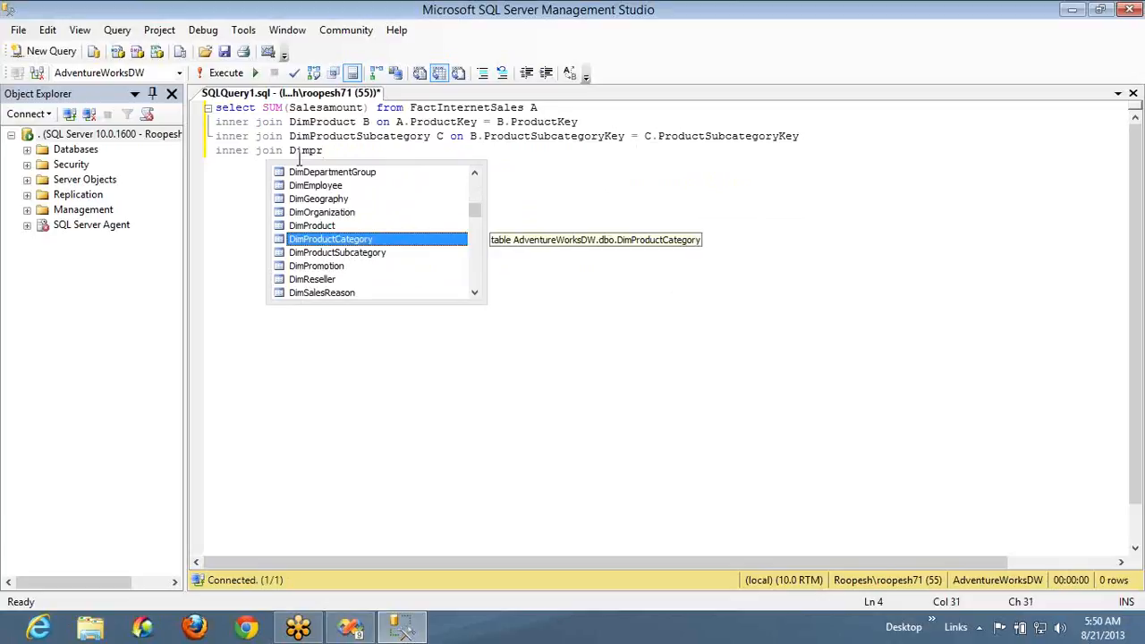
key(Return)
text(D on D)
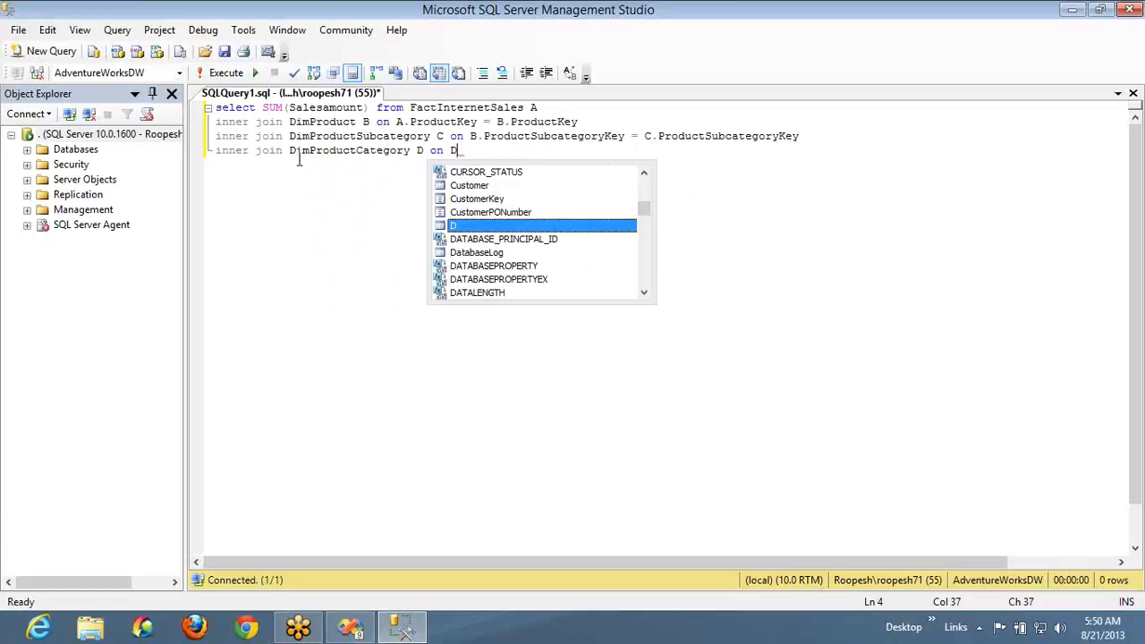
text(.ProductCategoryKey )
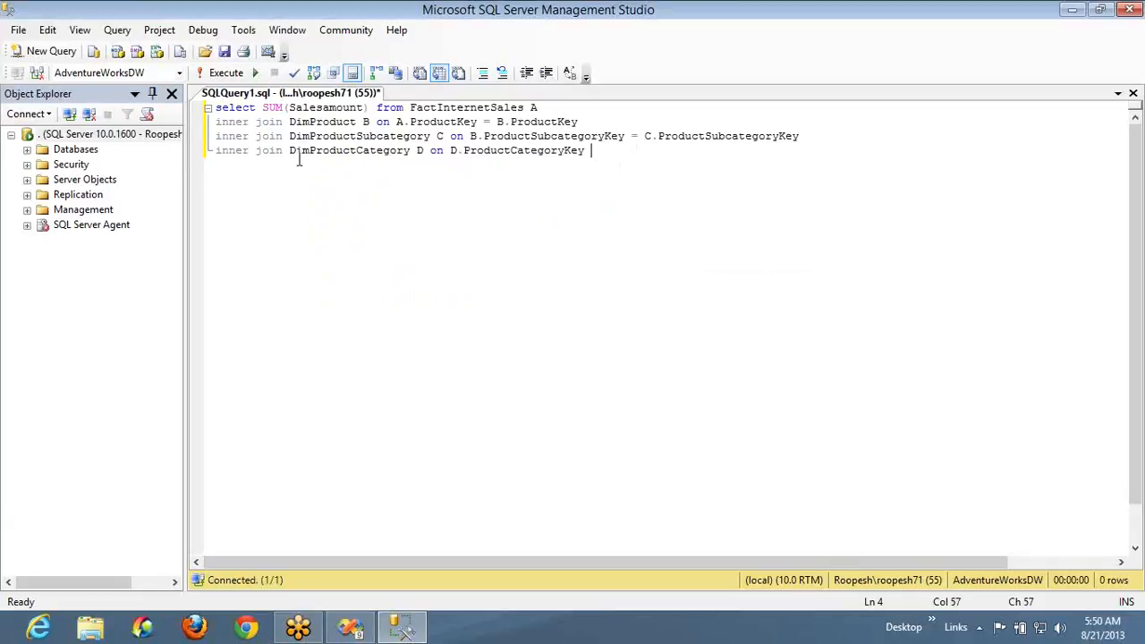
text(= C.)
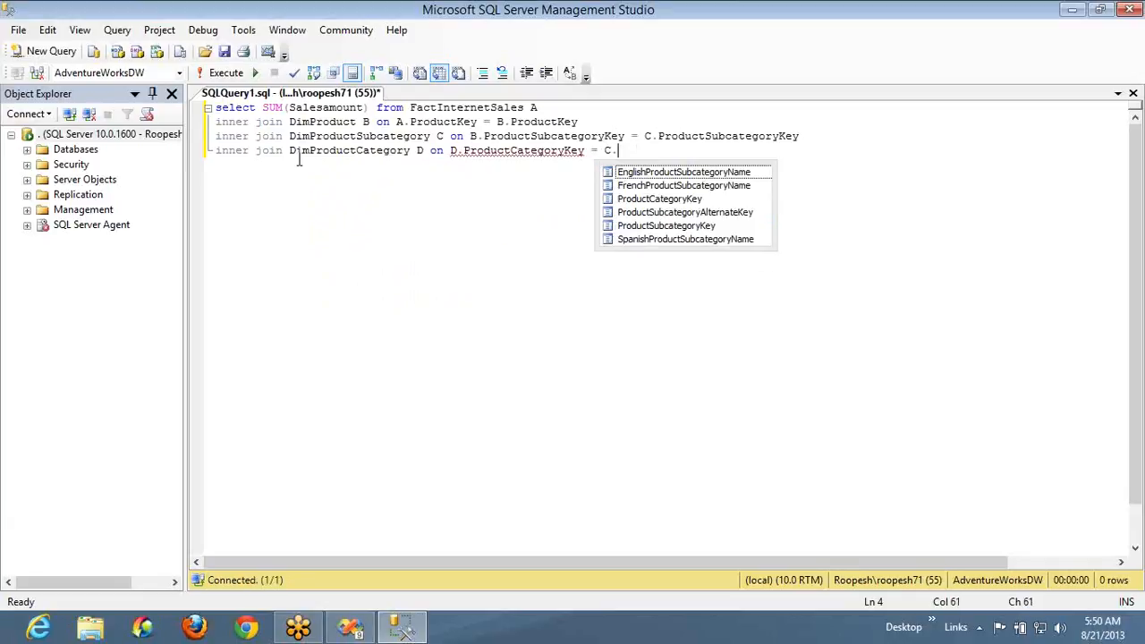
text(ProductCategoryKey)
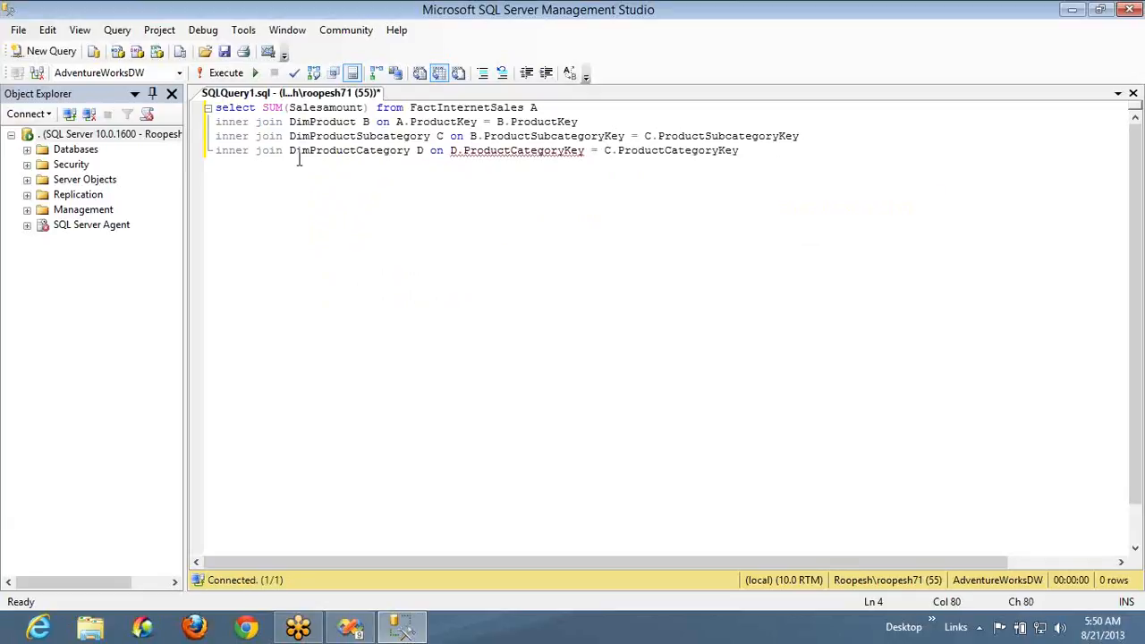
key(F5)
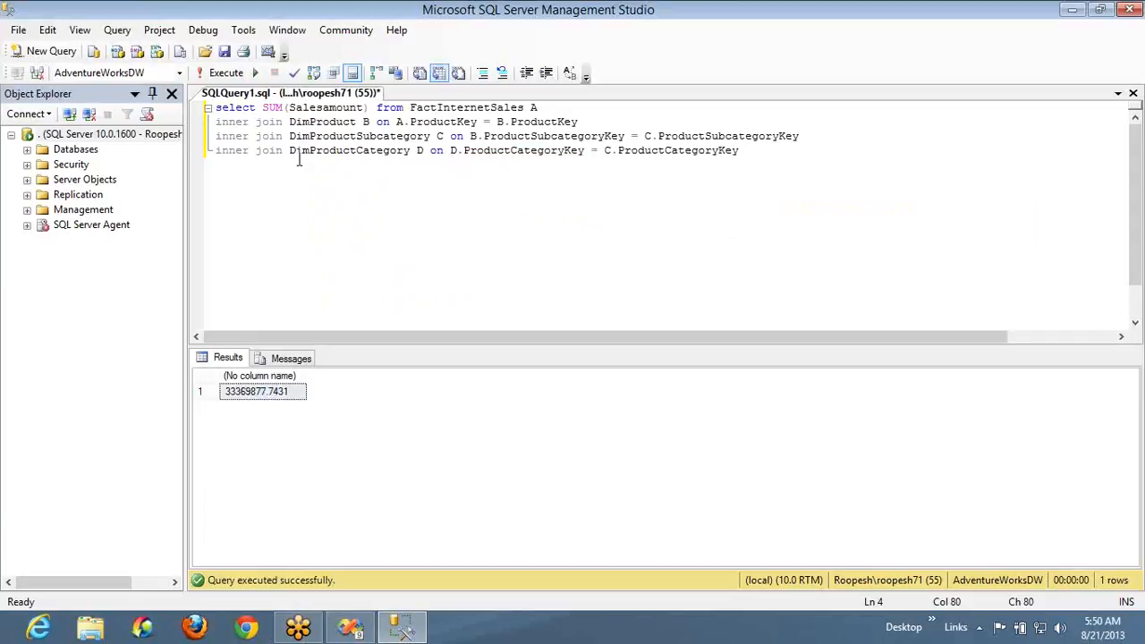
- Group the query by EnglishProductCategoryName, add that column to the select list, and run it again
key(Return)
text(Group By Pr)
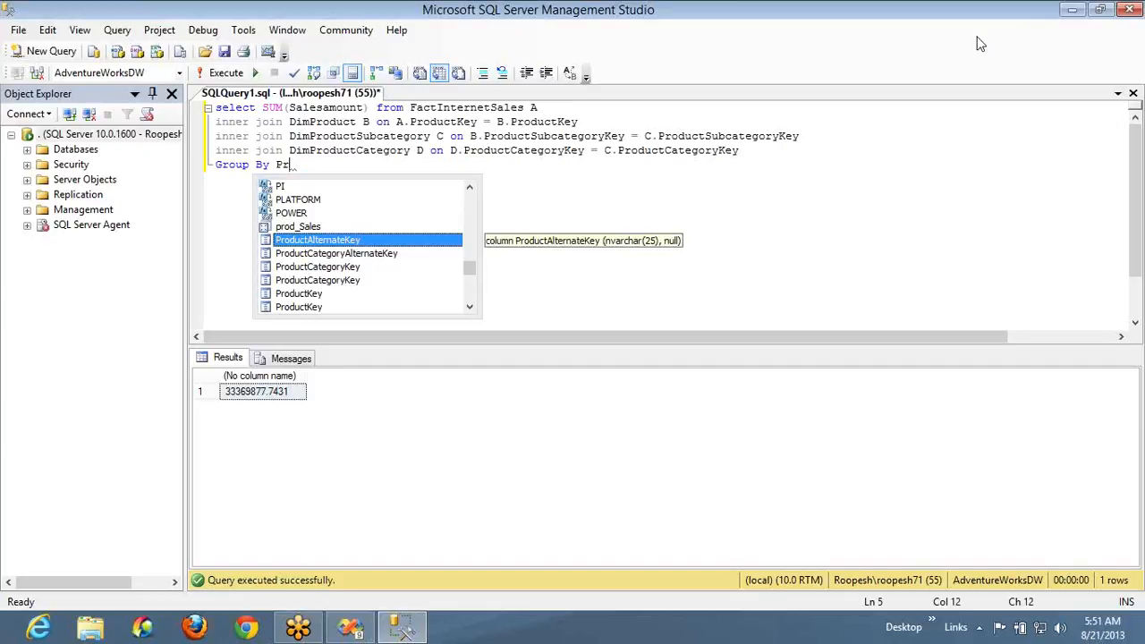
key(BackSpace)
key(BackSpace)
text(Eng)
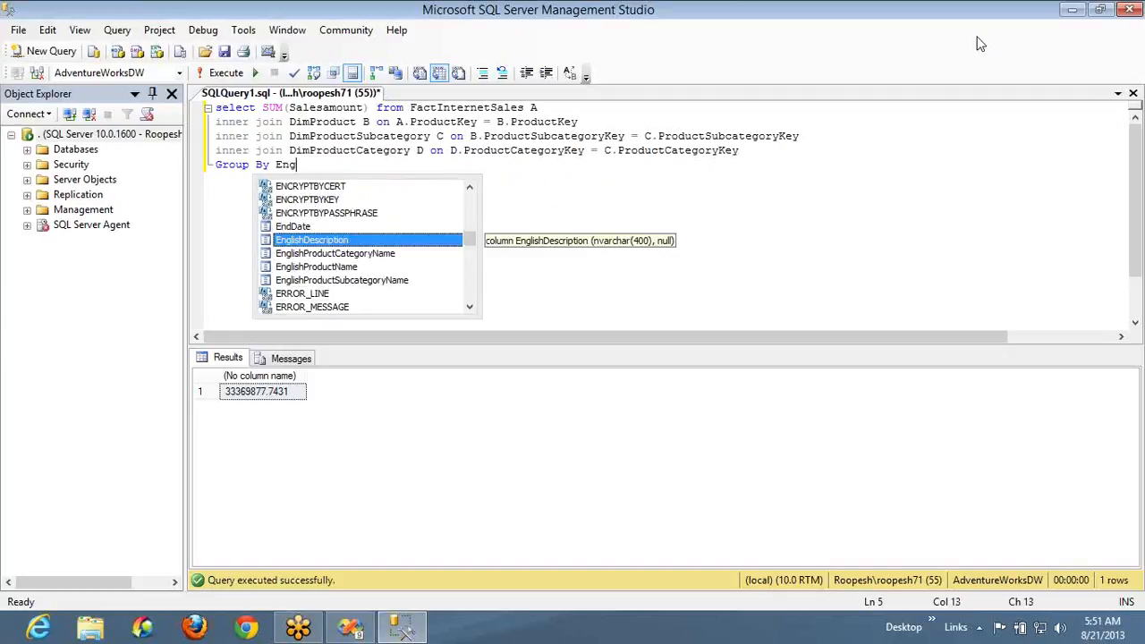
key(Down)
key(BackSpace)
key(ctrl+shift+Left)
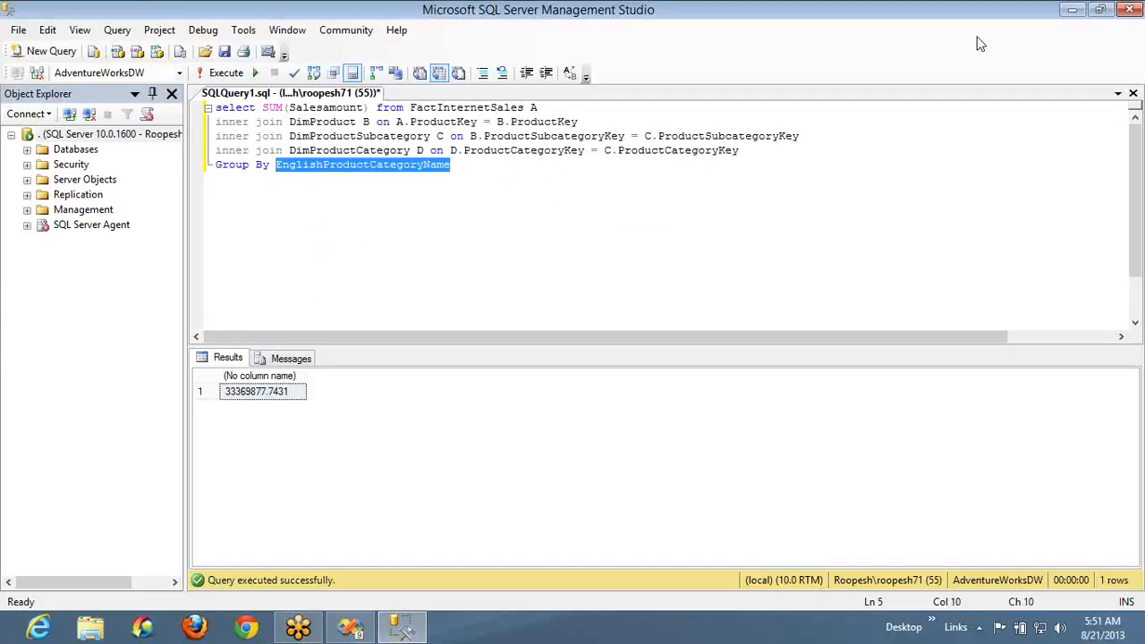
click(260, 107)
text(EnglishProductCategoryName)
text(,)
key(F5)
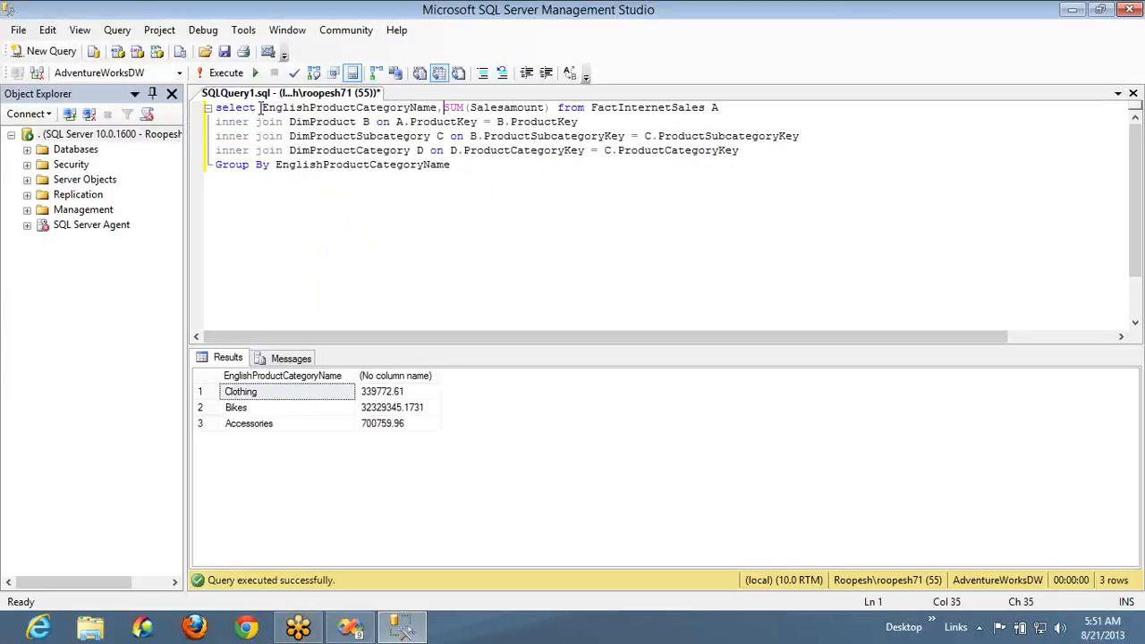
- Review the query's joined table names by highlighting them in the editor
drag(268, 123, 332, 136)
double_click(356, 152)
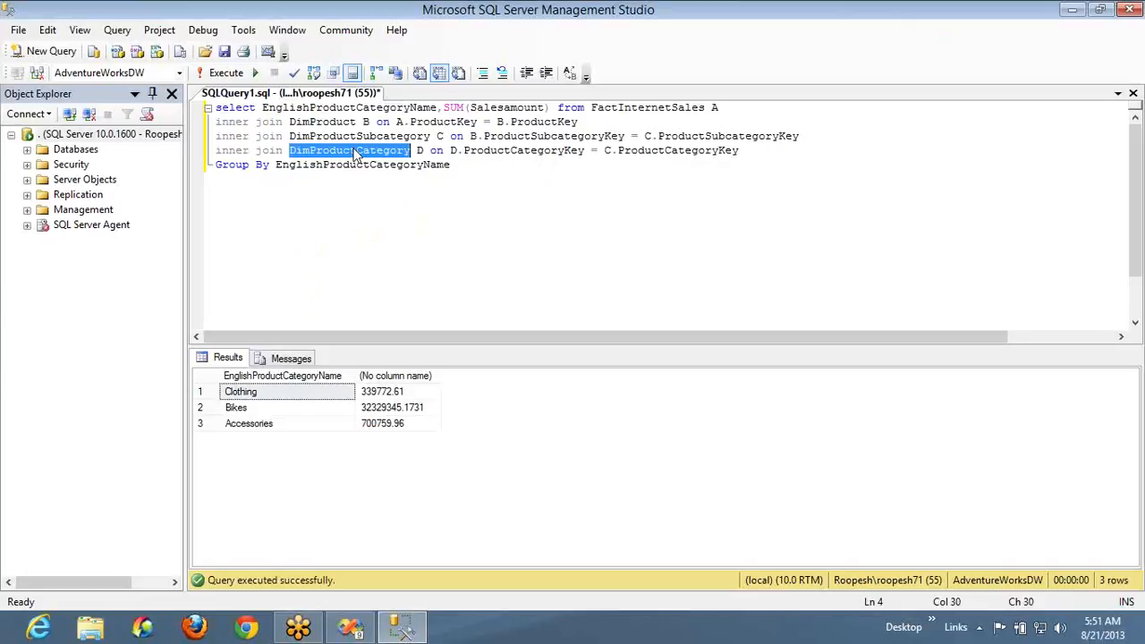
key(super)
key(alt+Tab)
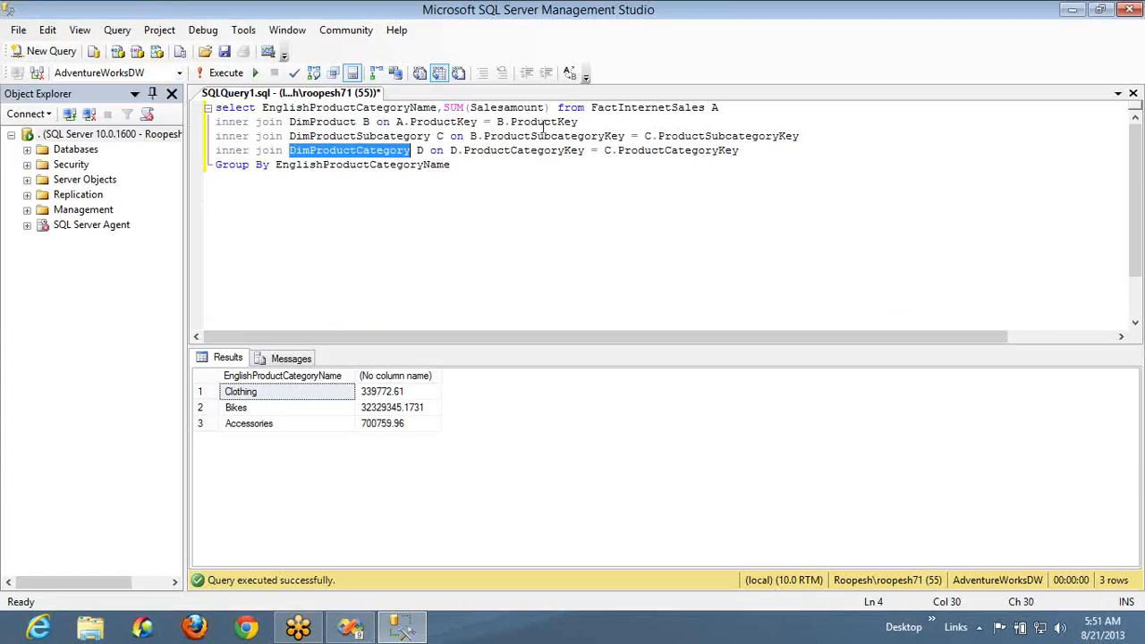
click(639, 108)
double_click(639, 108)
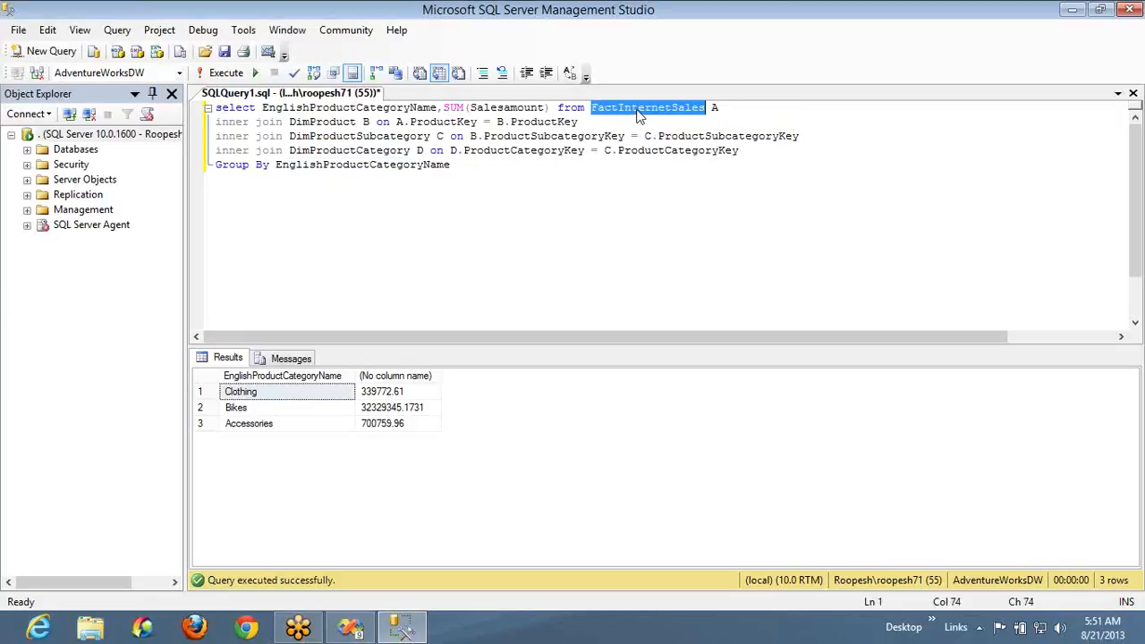
click(372, 152)
double_click(372, 152)
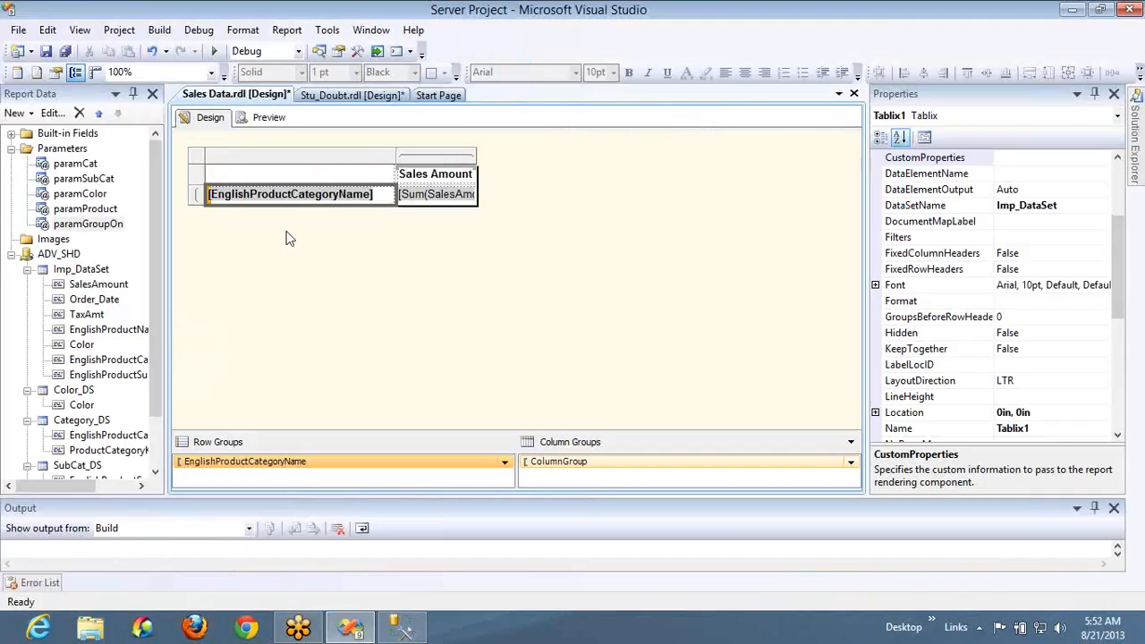
- Preview the Sales Data report with Group On set to Category and view the report
click(258, 121)
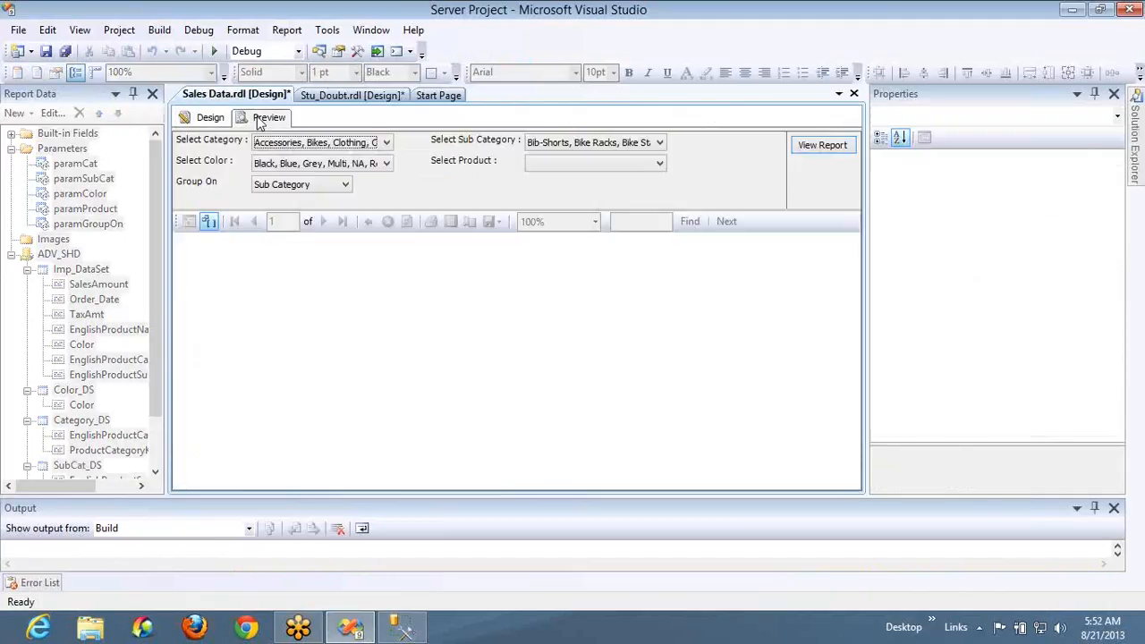
click(304, 184)
click(287, 198)
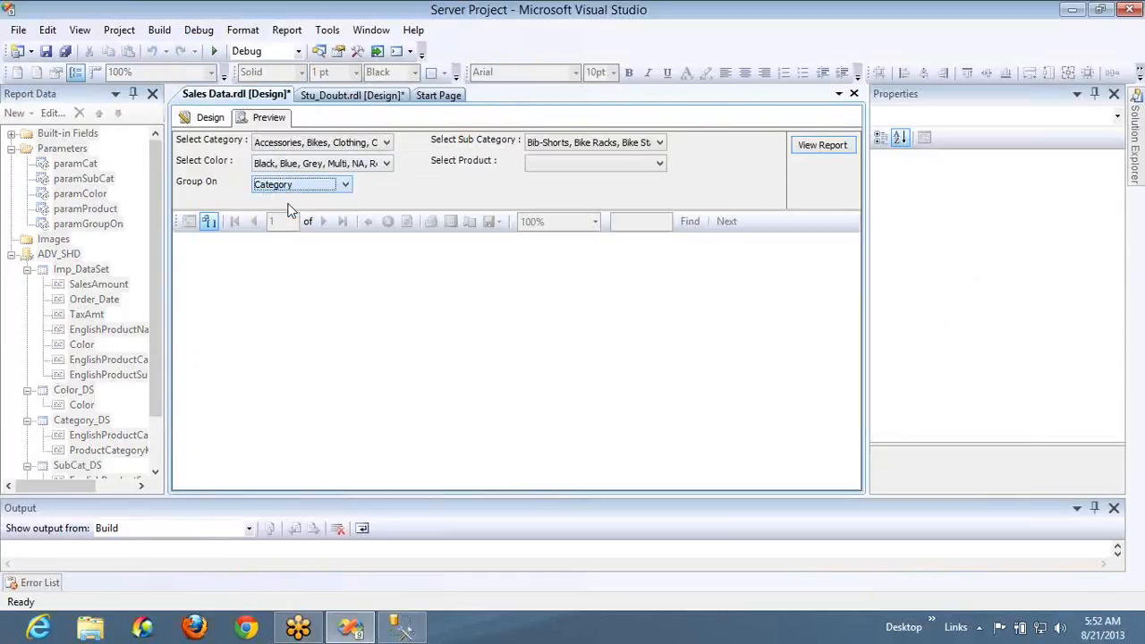
click(836, 151)
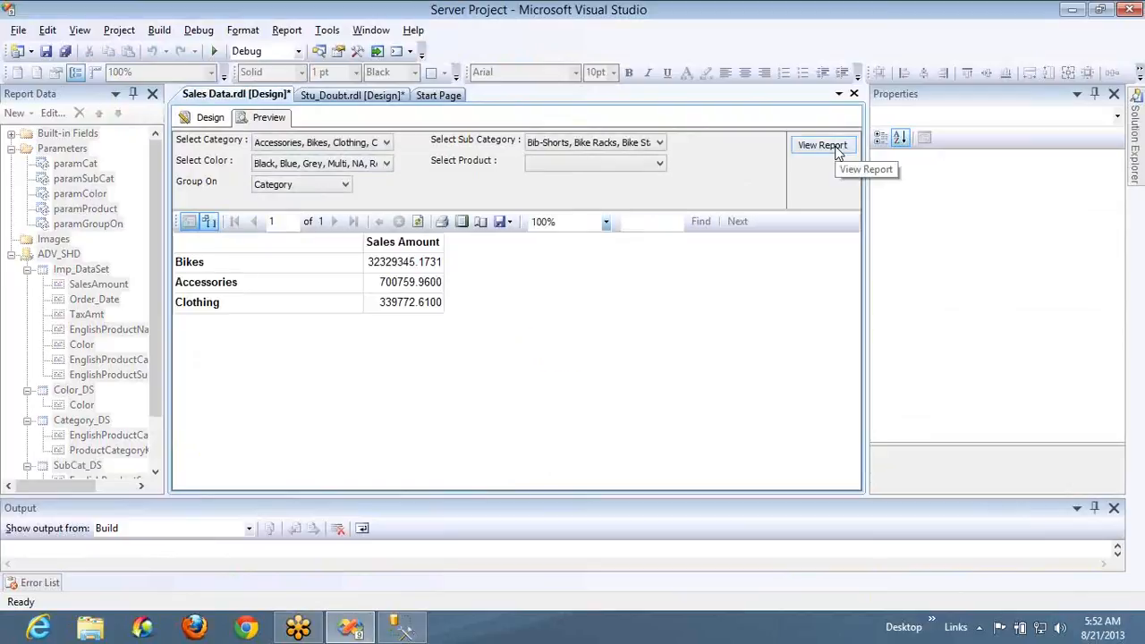
- Back in the SQL query, change the Group By column to EnglishProductSubcategoryName and run the query
key(alt+Tab)
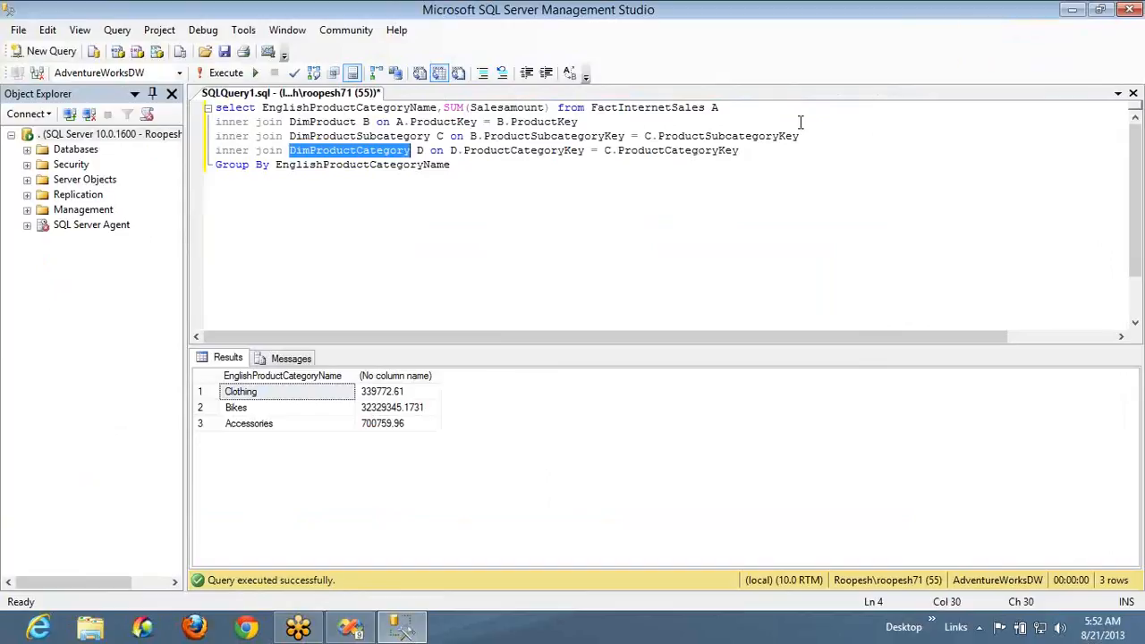
key(alt+Tab)
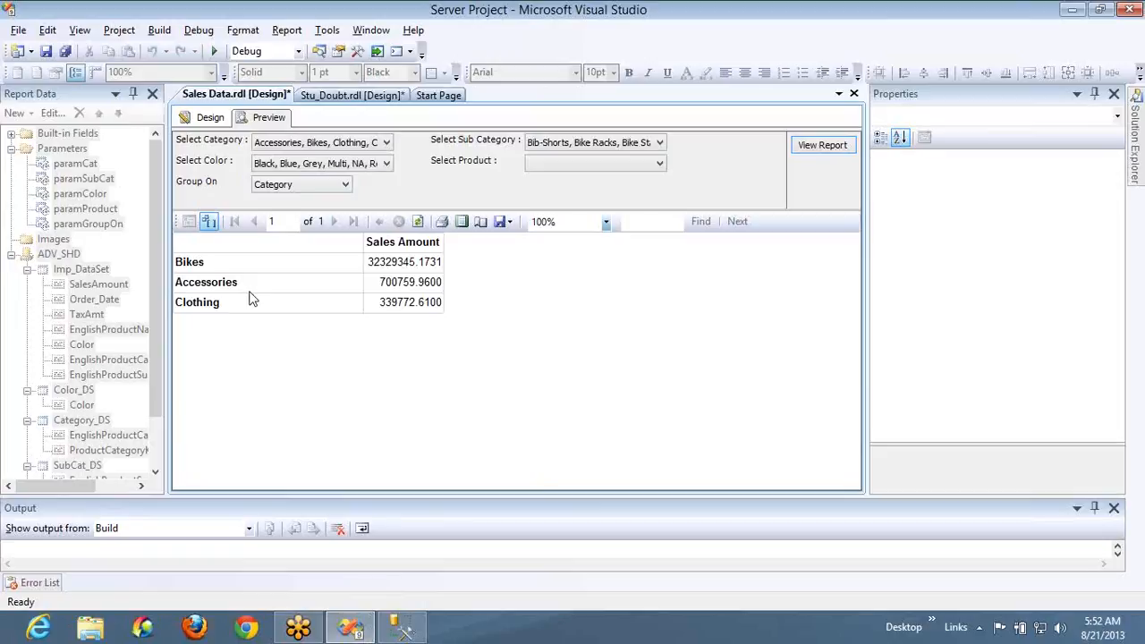
key(alt+Tab)
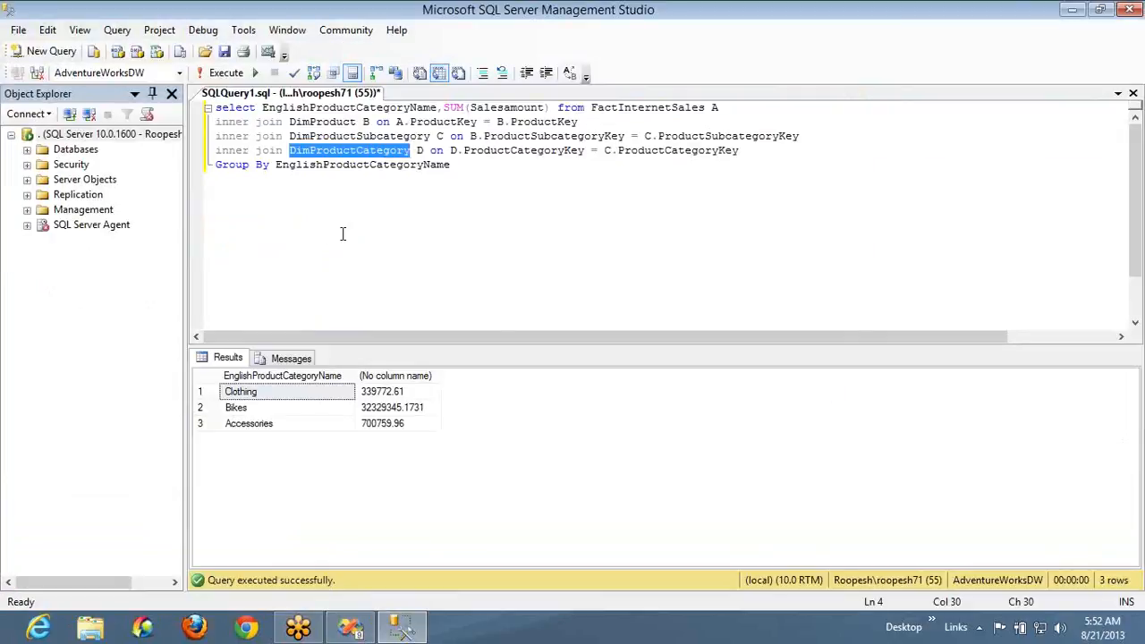
click(342, 233)
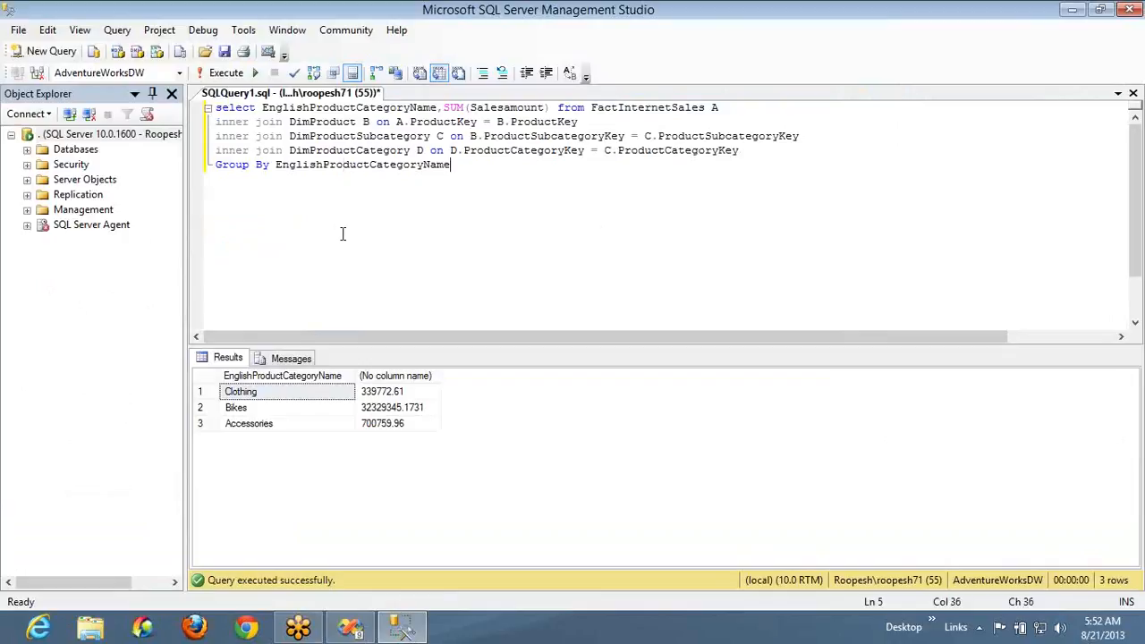
key(ctrl+shift+Left)
text(Eng)
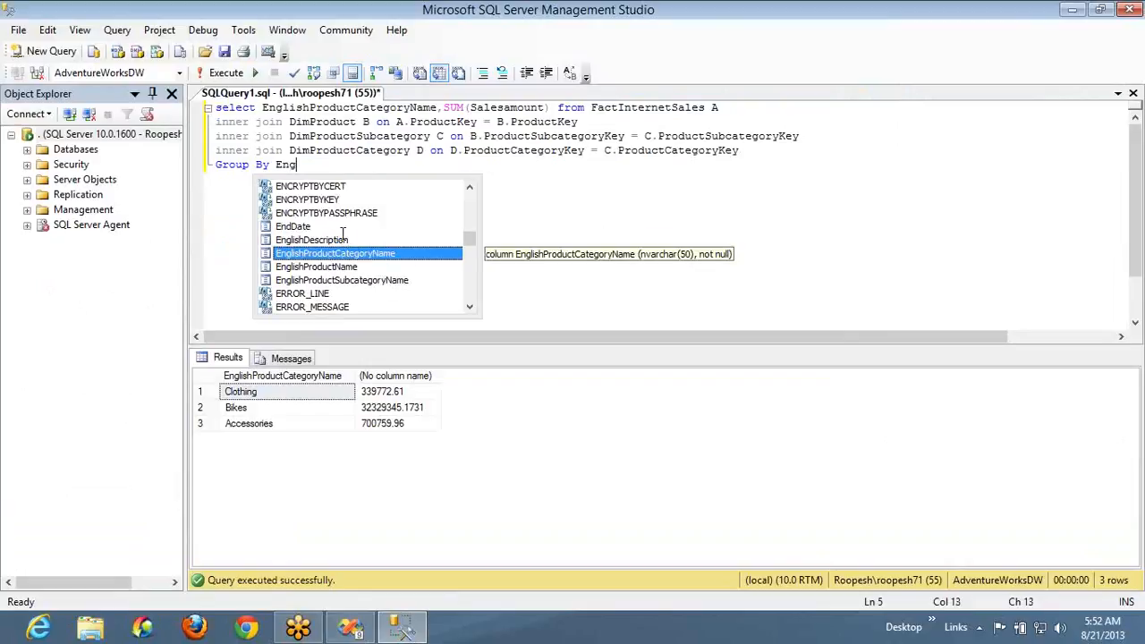
key(Tab)
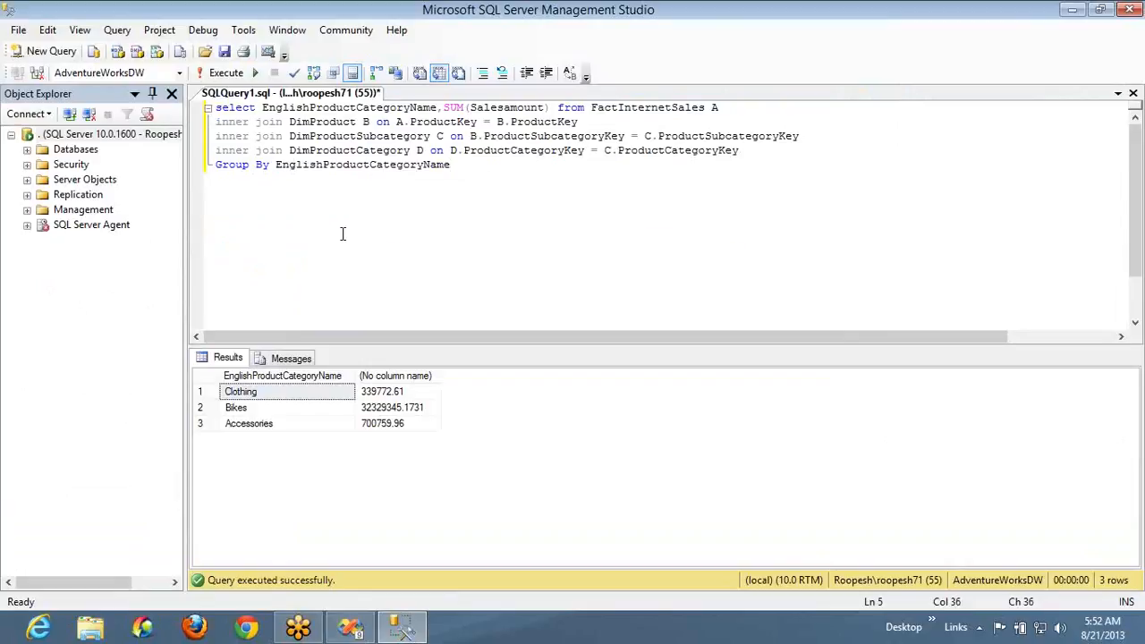
key(ctrl+shift+Left)
text(E)
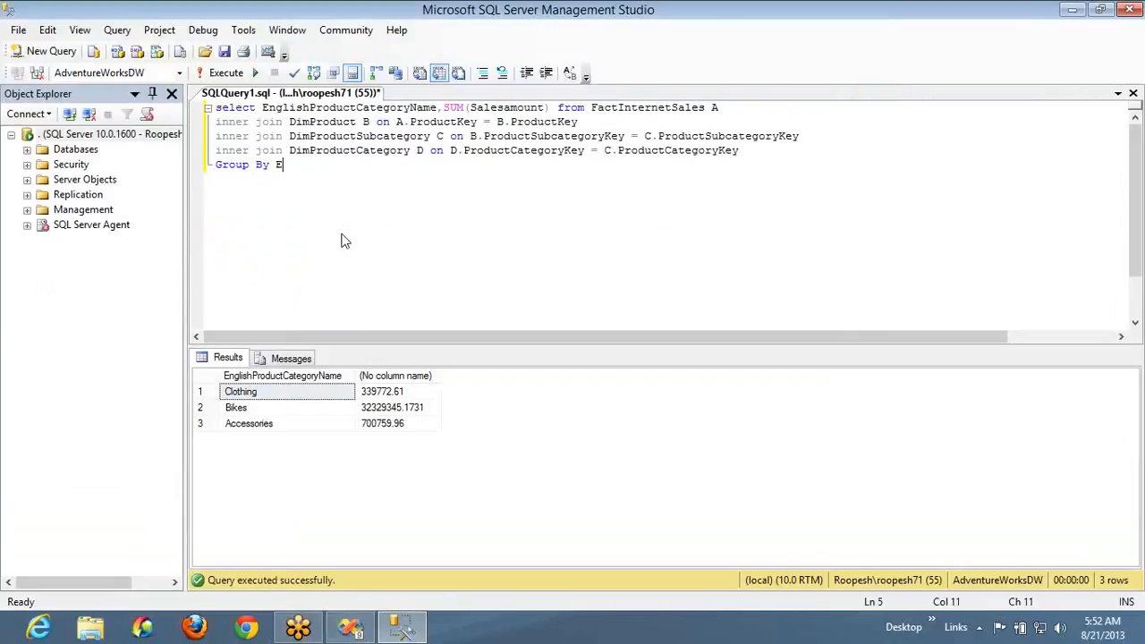
text(ng)
key(Down)
key(Down)
key(Down)
key(Tab)
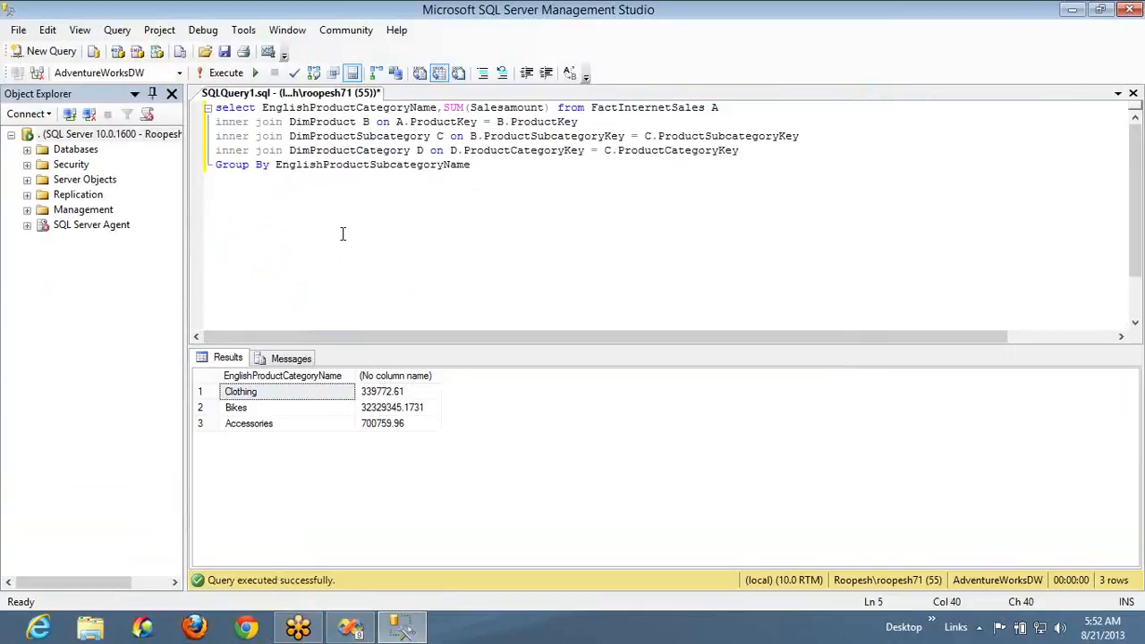
key(ctrl+shift+Left)
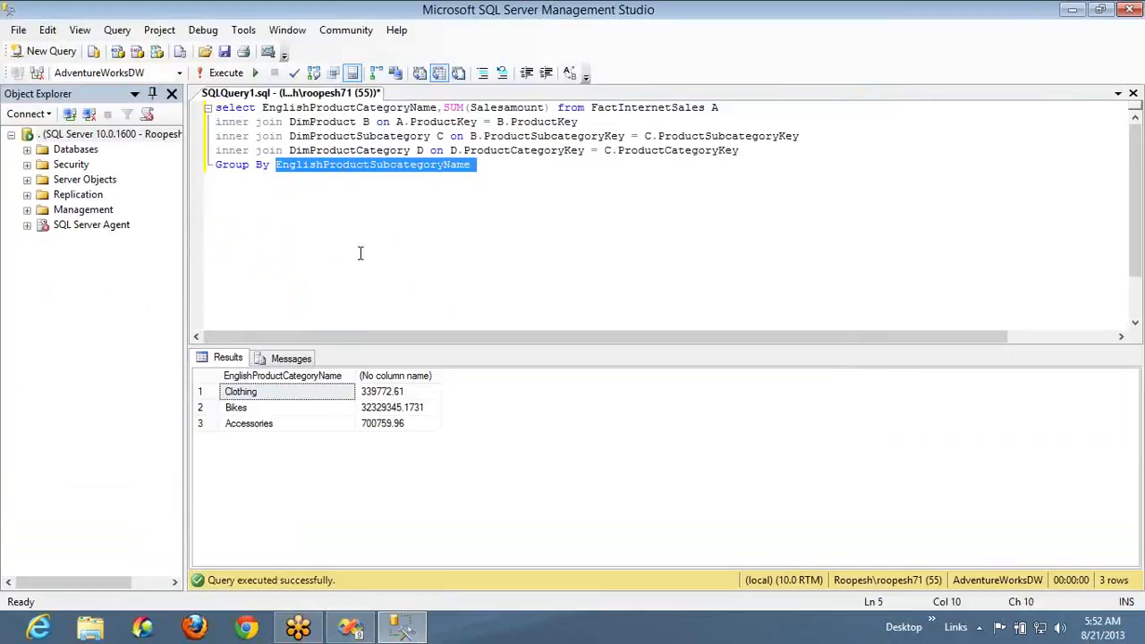
click(360, 253)
click(415, 237)
key(F5)
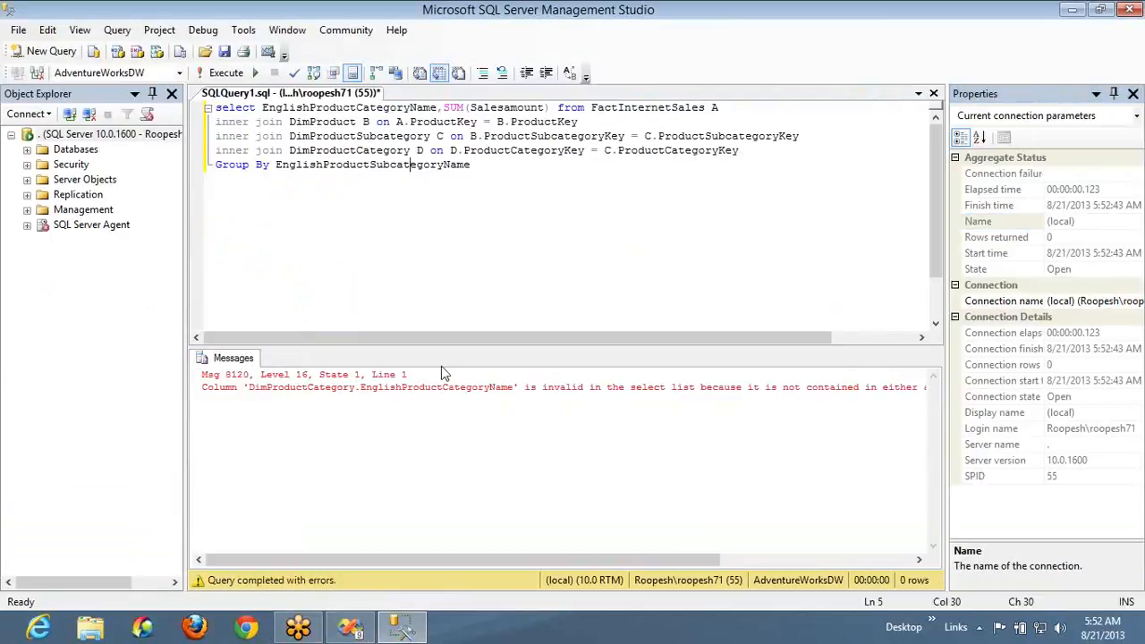
- Replace the selected column with EnglishProductSubcategoryName to match the grouping and run the query again
double_click(330, 108)
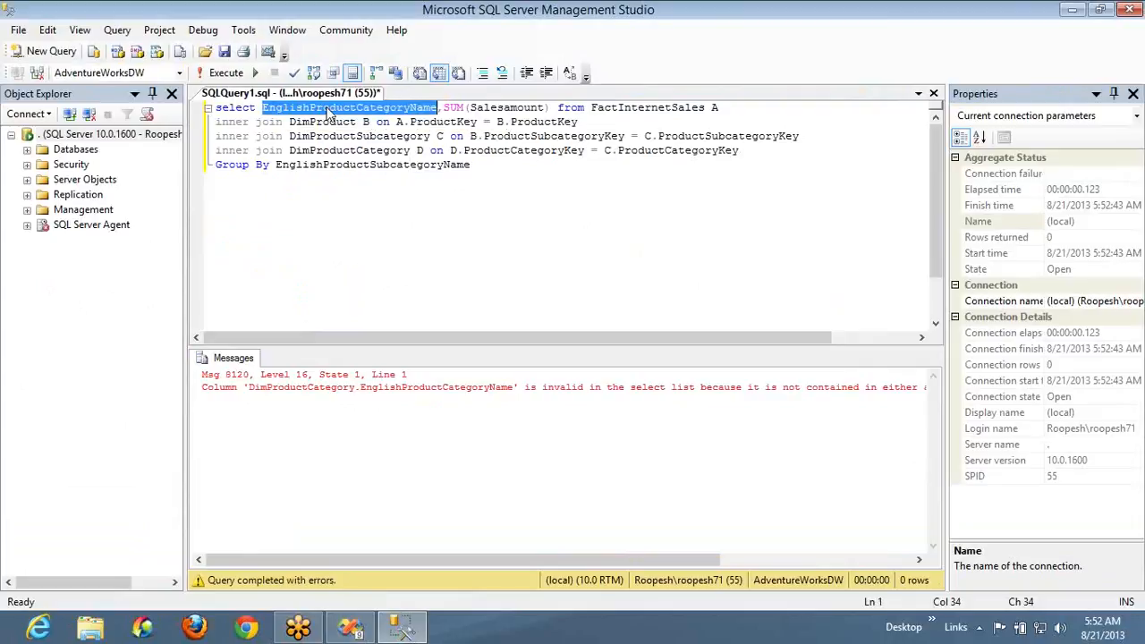
double_click(374, 165)
key(ctrl+c)
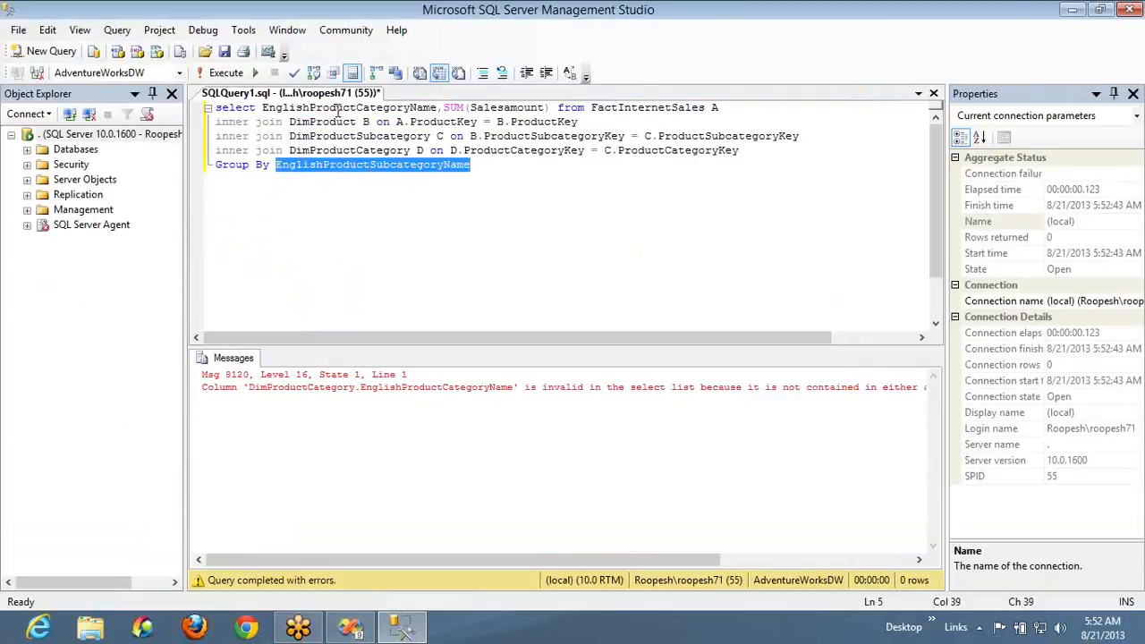
click(339, 109)
double_click(339, 110)
key(ctrl+v)
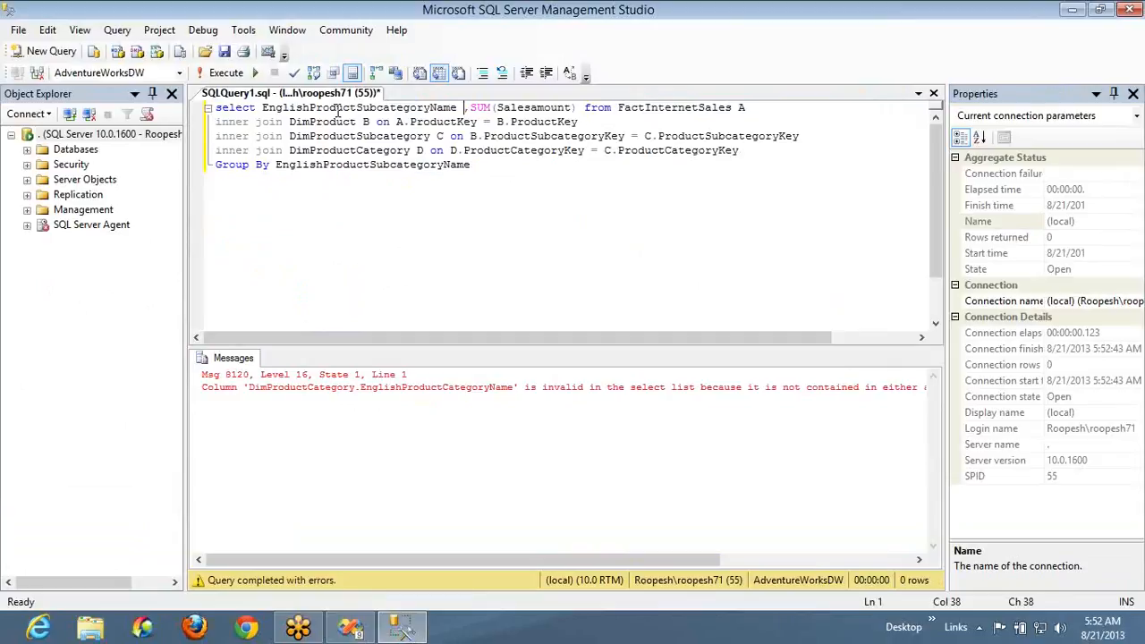
key(F5)
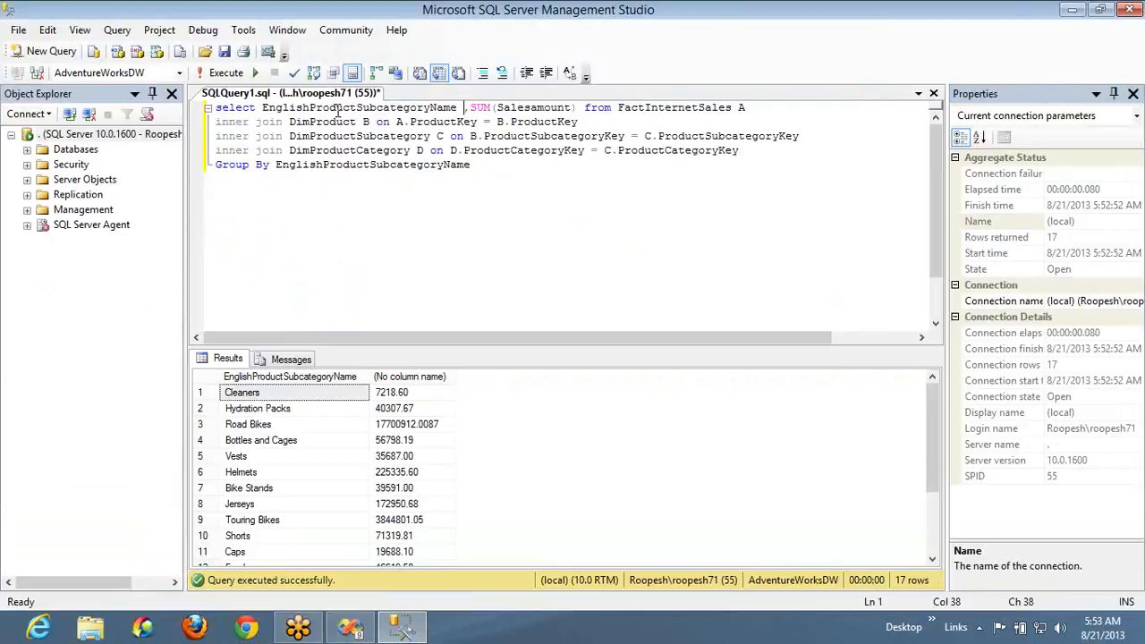
- Change both the selected column and the Group By column to EnglishProductName and run the query
double_click(338, 111)
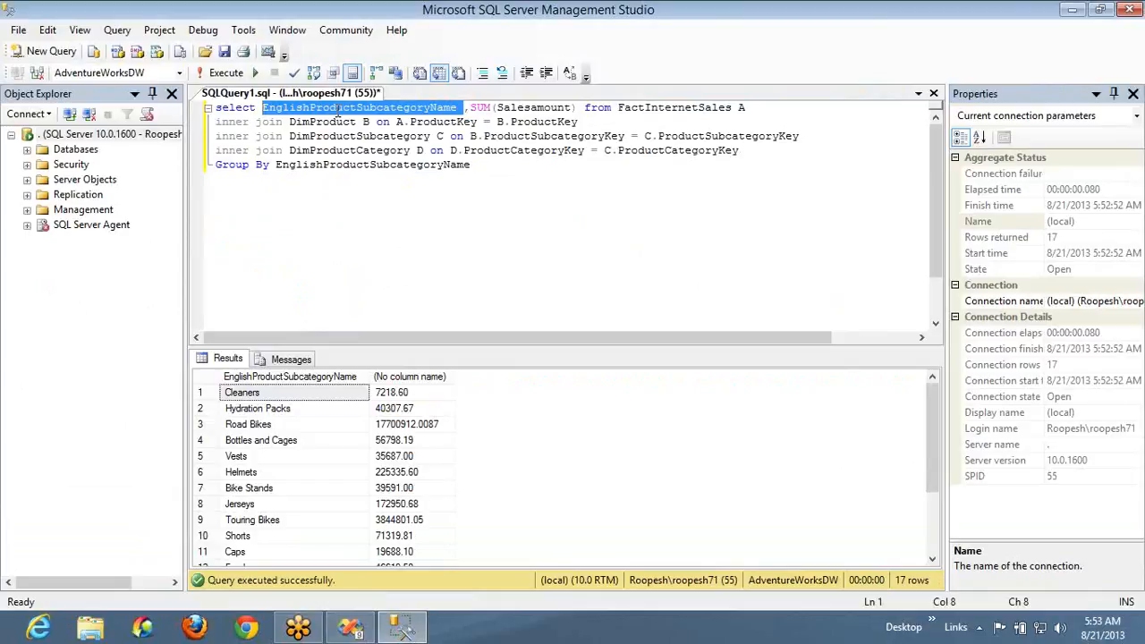
text(Eng)
key(Down)
key(Down)
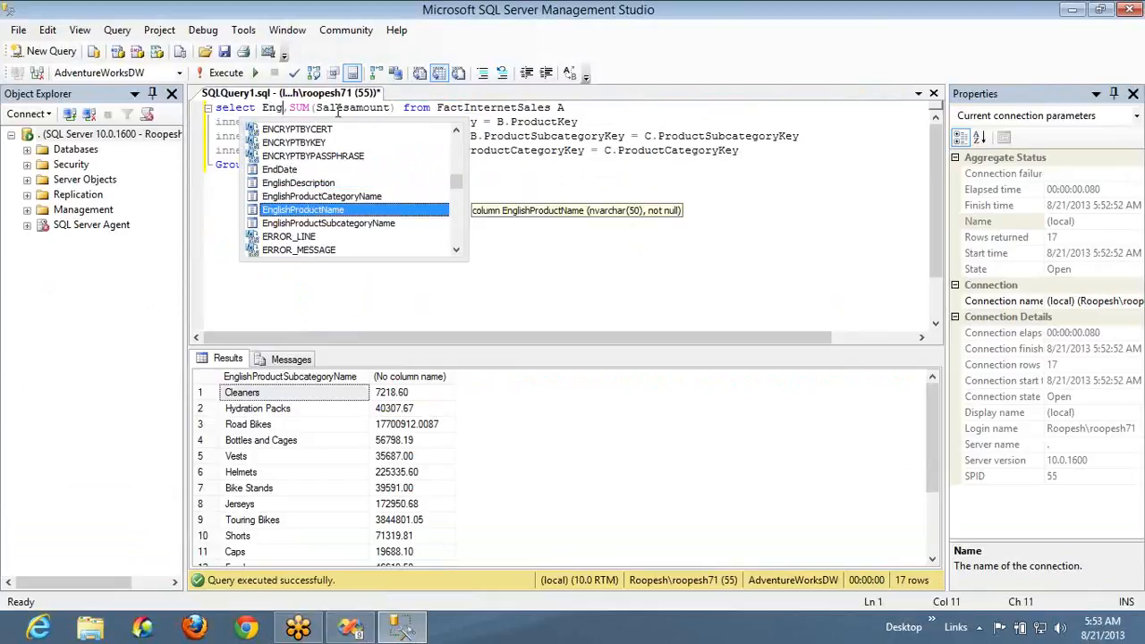
key(Tab)
double_click(338, 108)
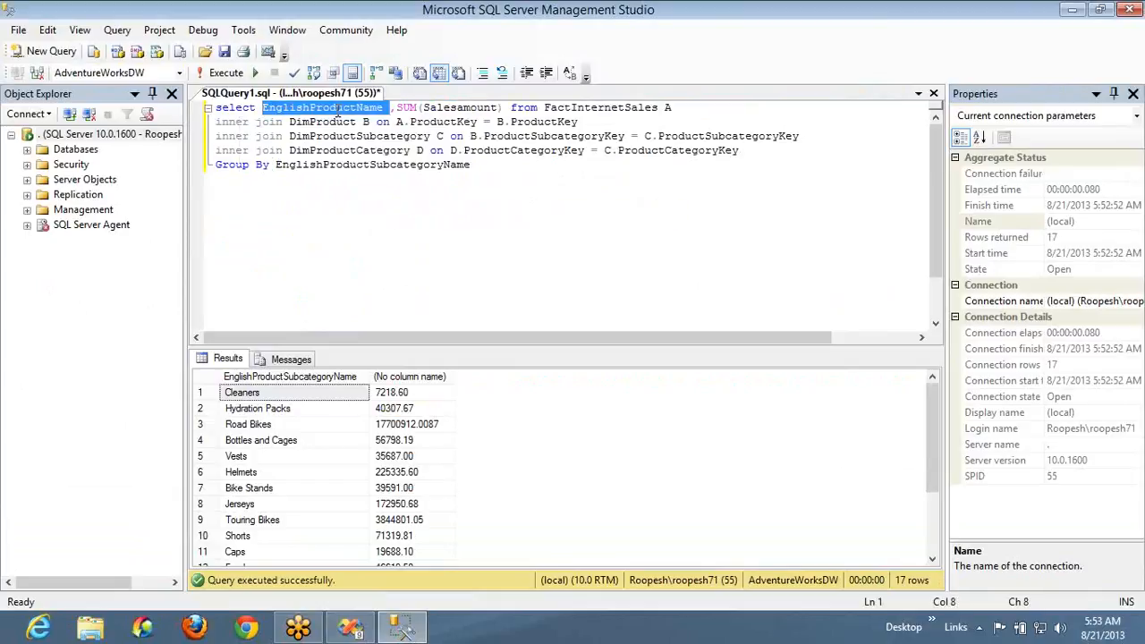
key(ctrl+c)
click(347, 165)
double_click(347, 164)
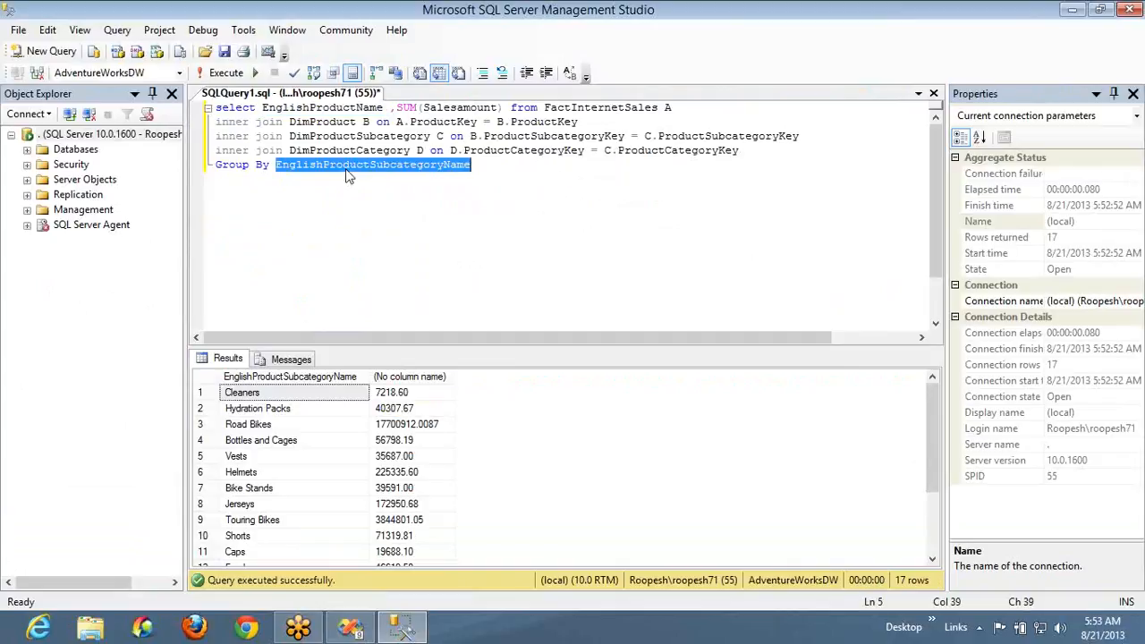
key(ctrl+v)
key(F5)
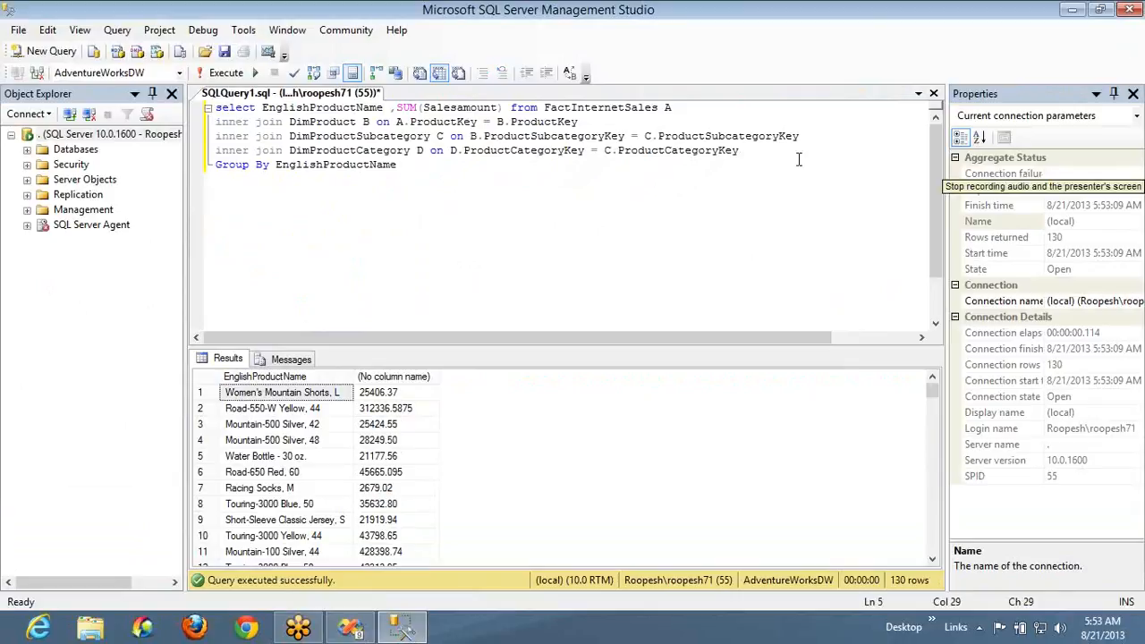
- Change both the selected column and the Group By column to Color and run the query
double_click(344, 109)
text(Color)
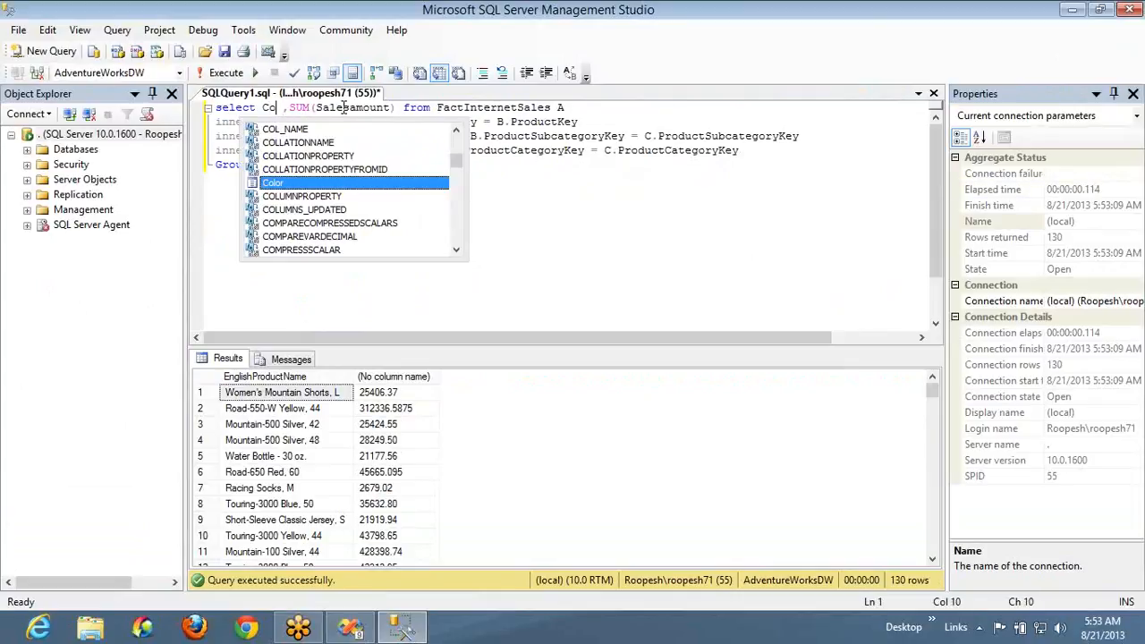
click(526, 177)
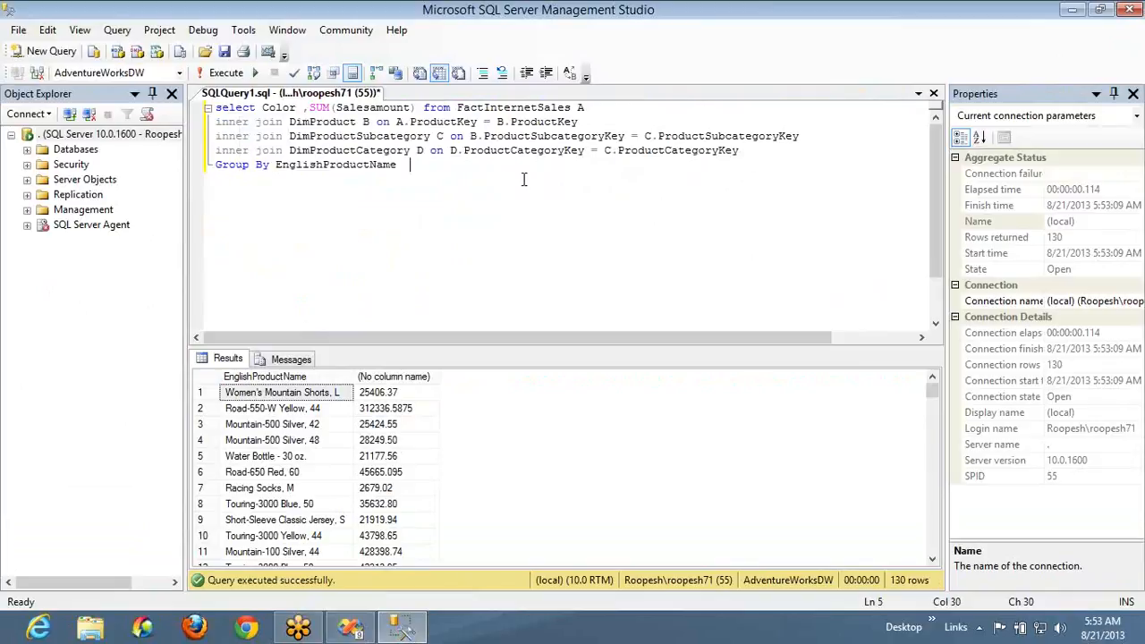
double_click(389, 165)
text(Color)
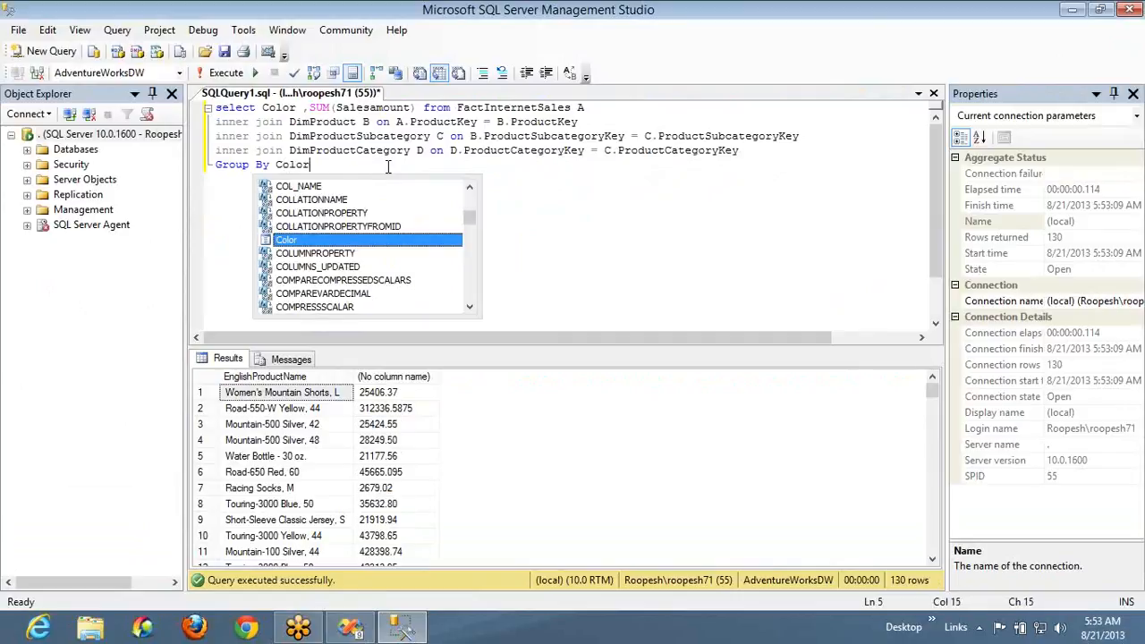
key(Return)
key(F5)
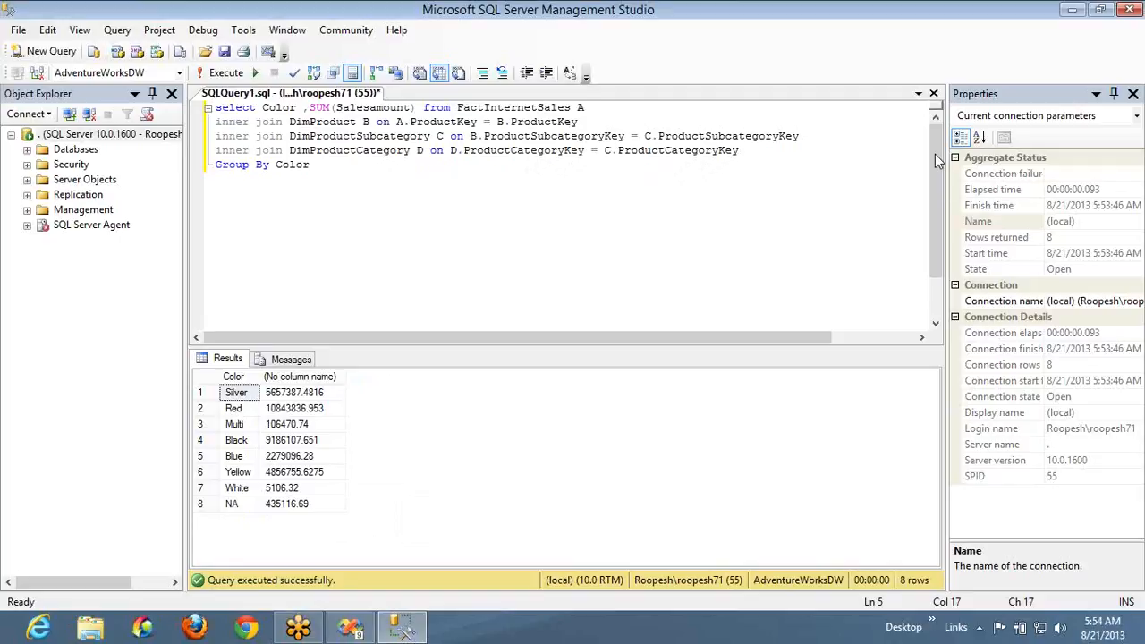
- Switch back to the report designer and open the expression for the EnglishProductCategoryName row group's Group on value
key(alt+Tab)
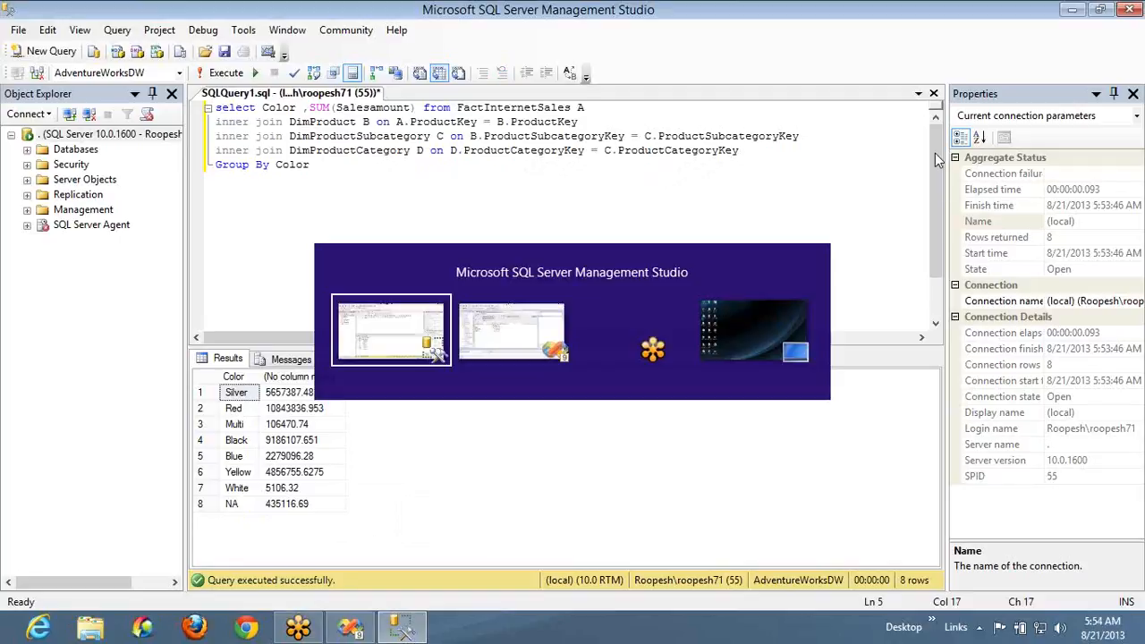
key(alt+Tab)
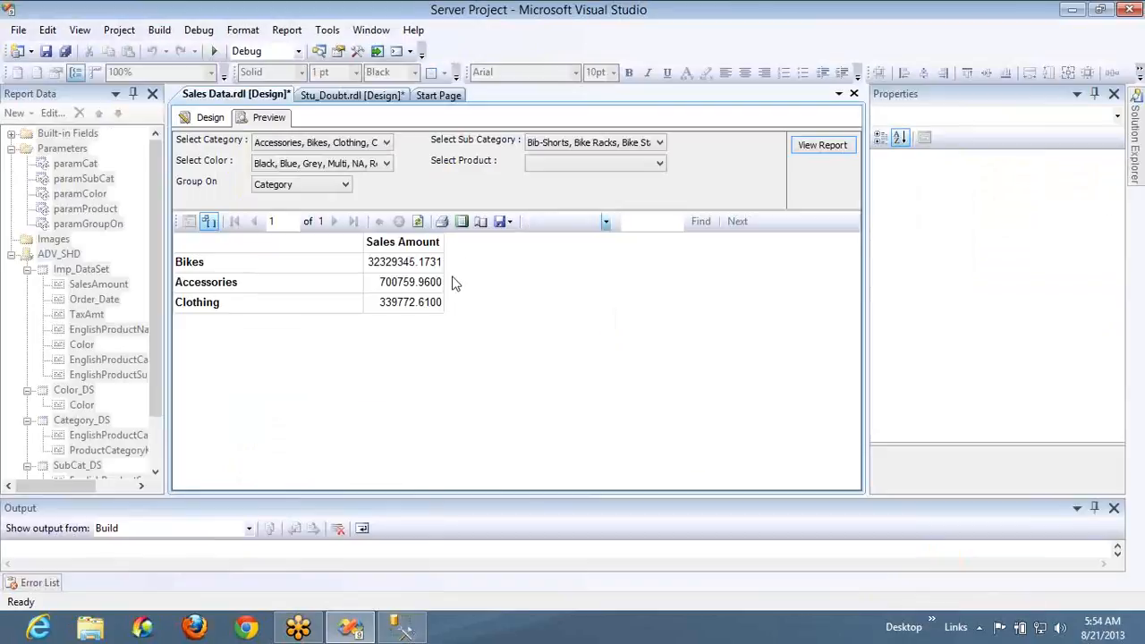
click(207, 117)
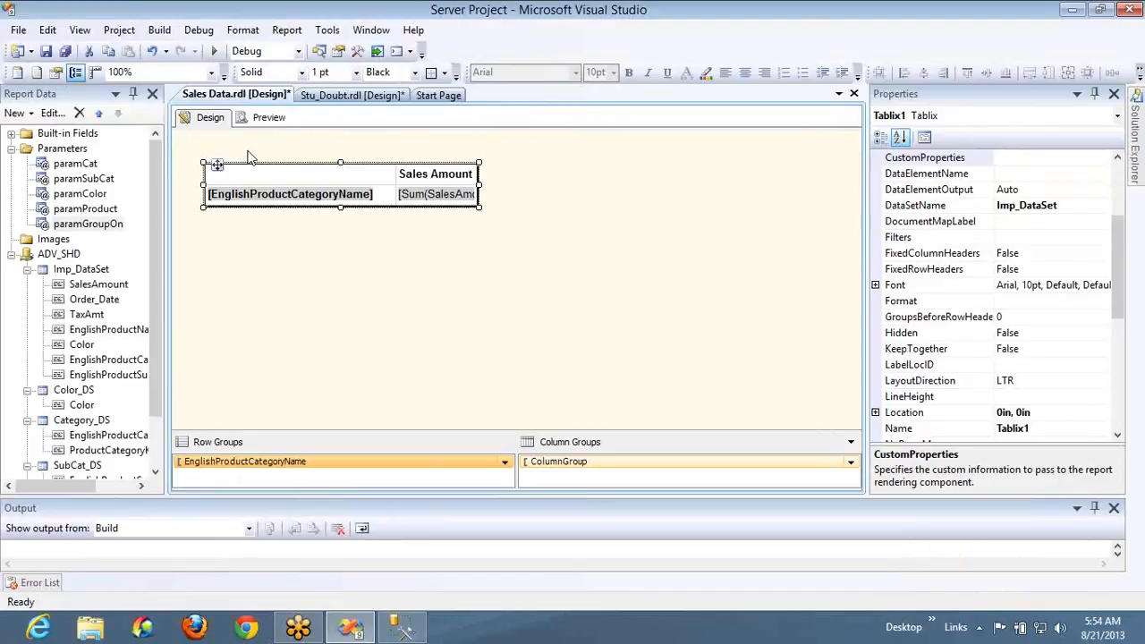
double_click(312, 471)
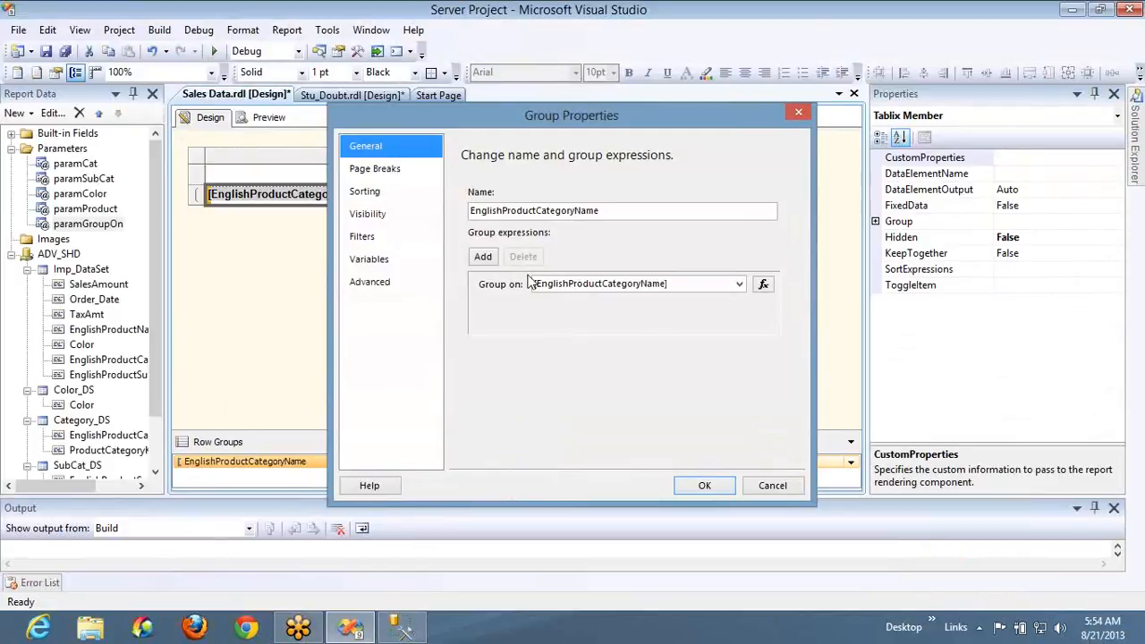
click(763, 284)
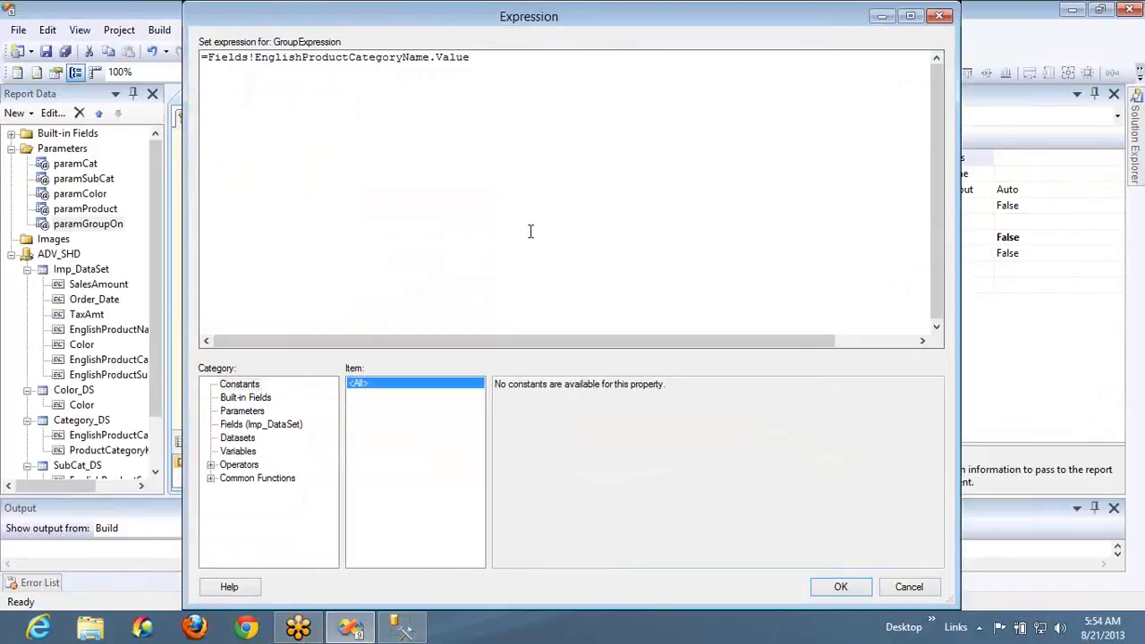
- Wrap the existing category field in the group expression by starting it with iif(
text(iif()
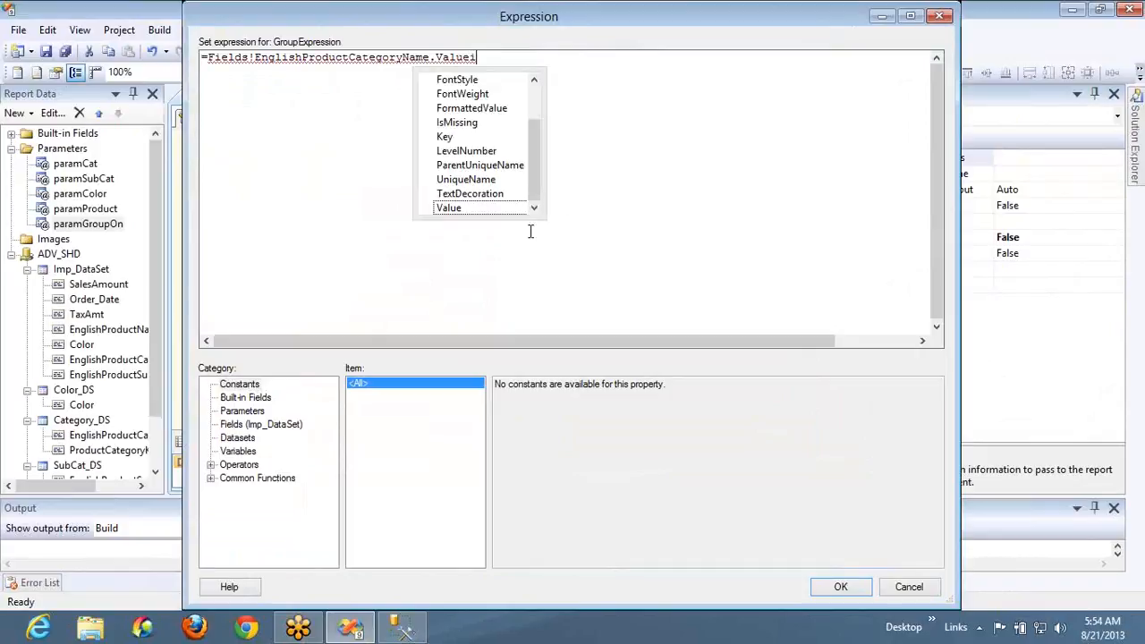
key(BackSpace)
key(BackSpace)
key(BackSpace)
key(BackSpace)
key(Home)
key(Right)
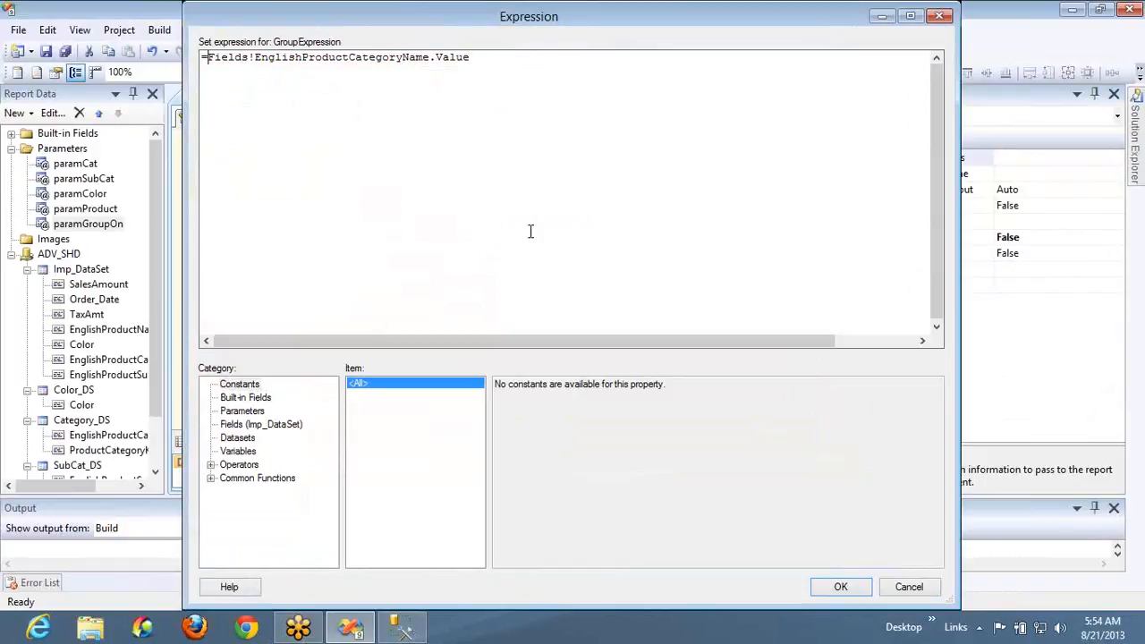
text(iif)
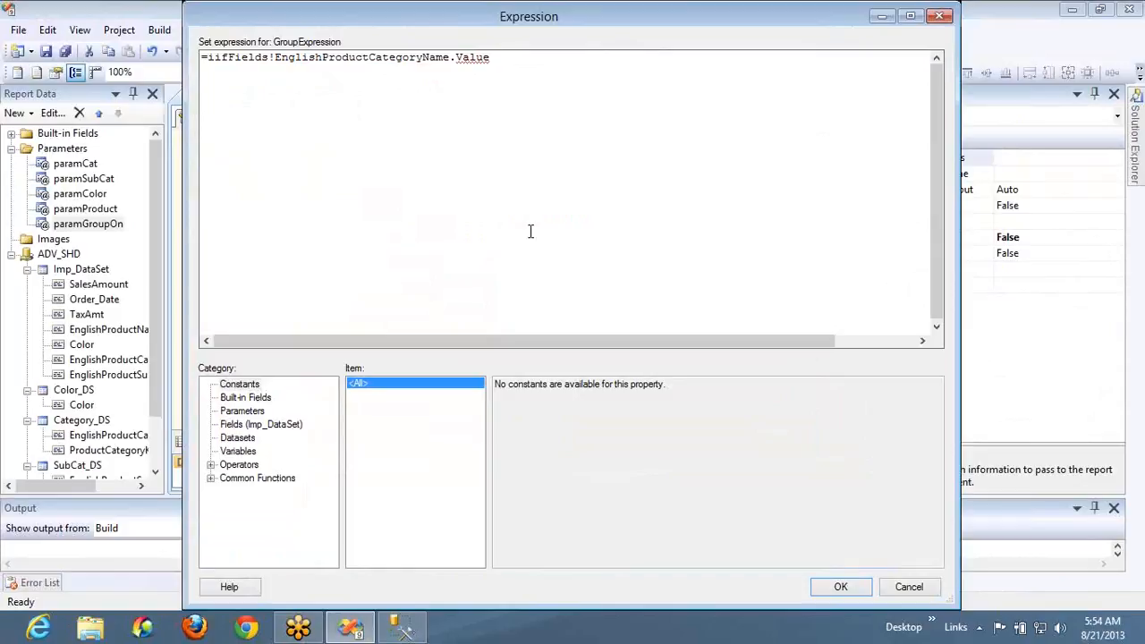
text(()
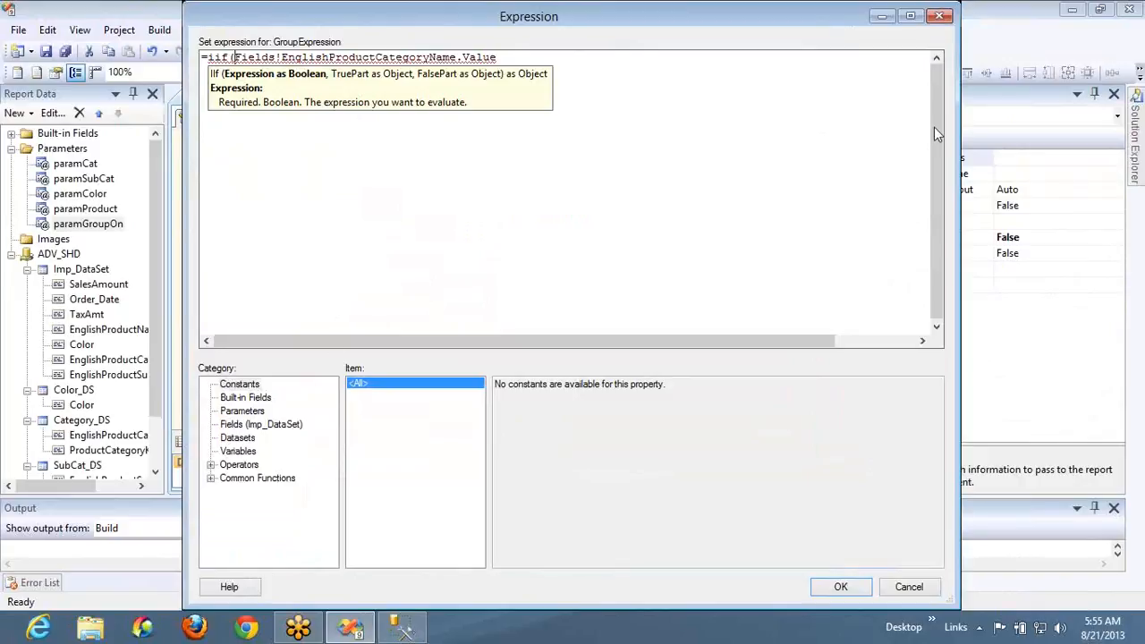
- Insert the condition Parameters!paramGroupOn.Value = "Category" as the iif test before the category field
click(247, 414)
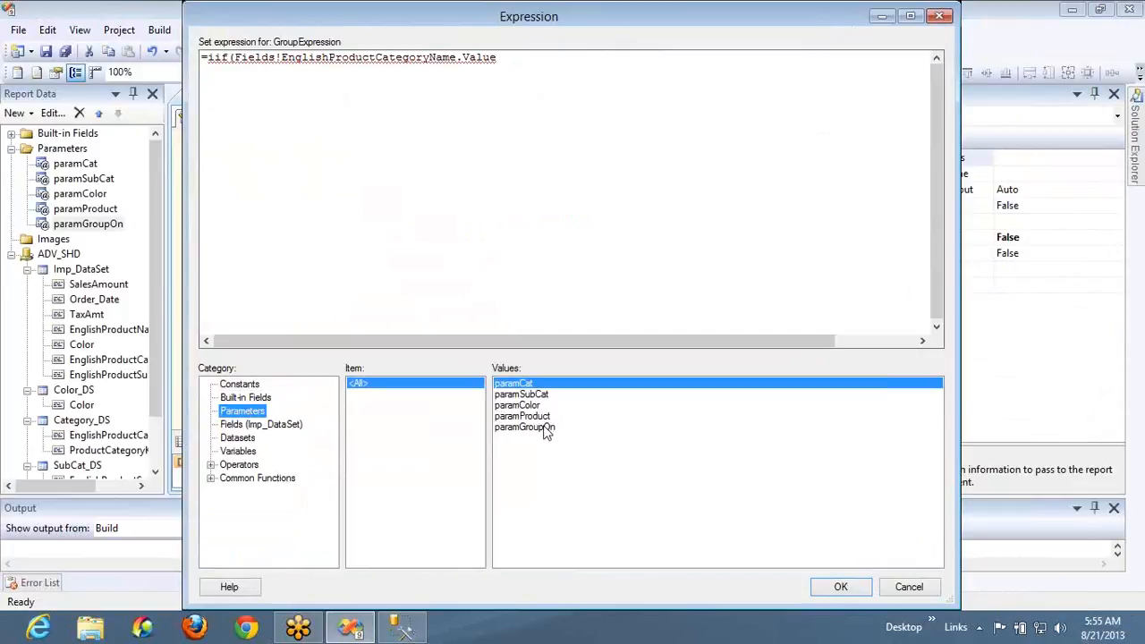
click(544, 428)
double_click(546, 428)
text(= )
text("")
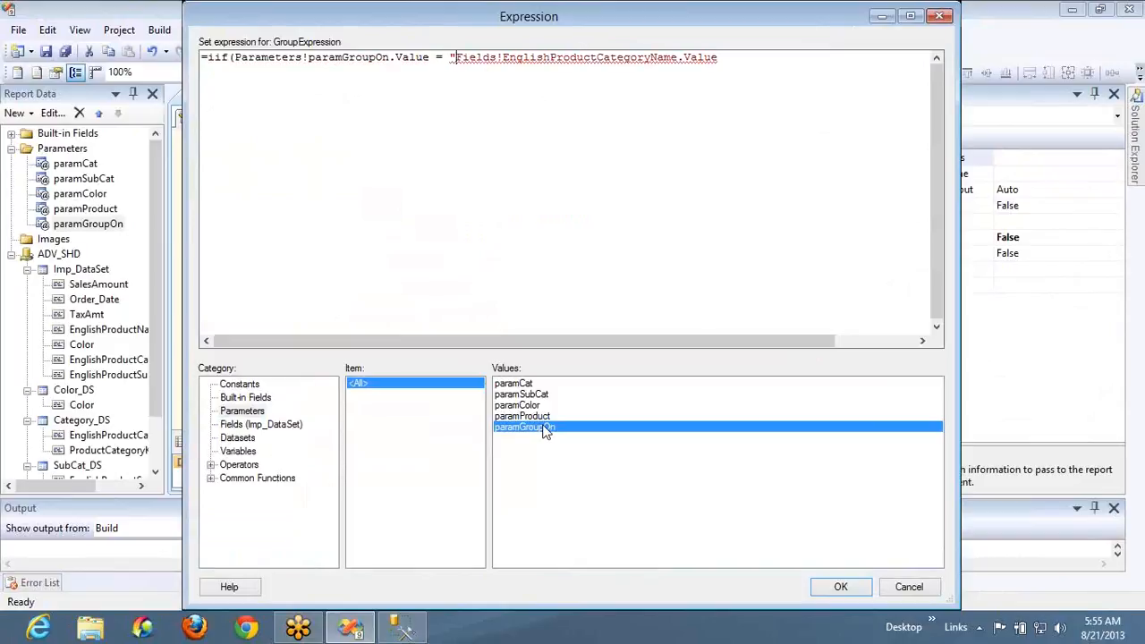
key(Left)
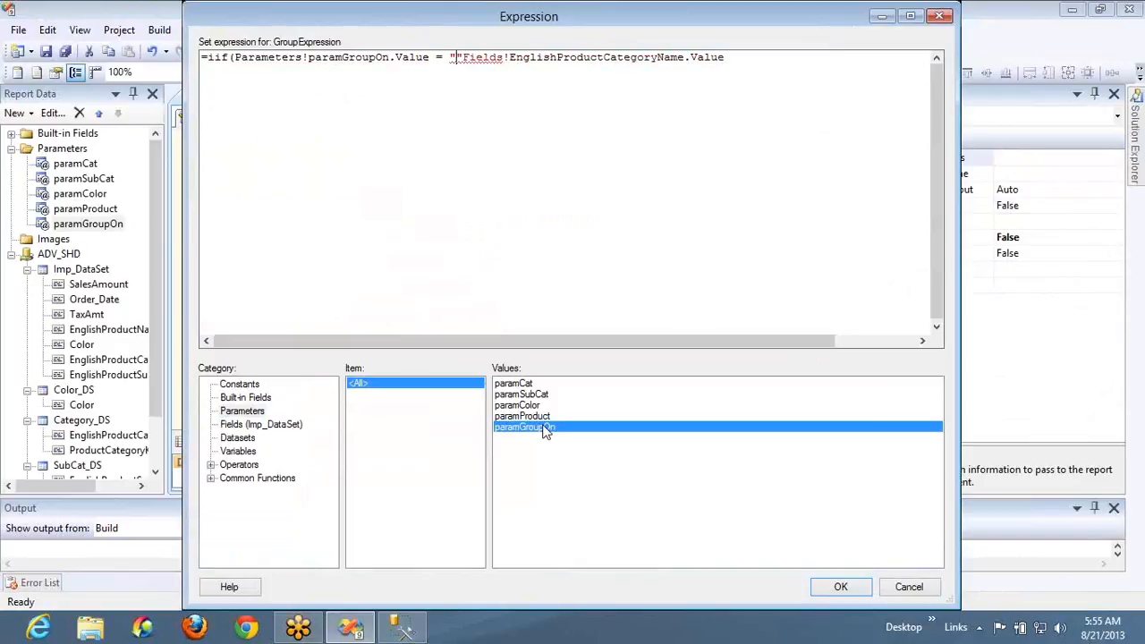
text(Ca)
text(tegory")
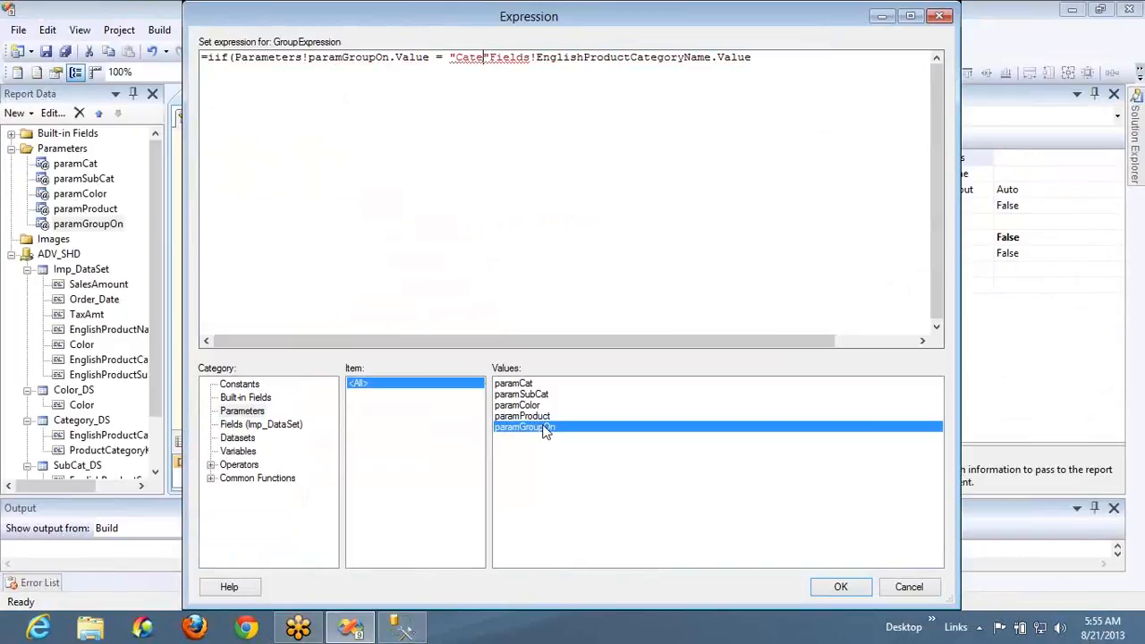
text(,)
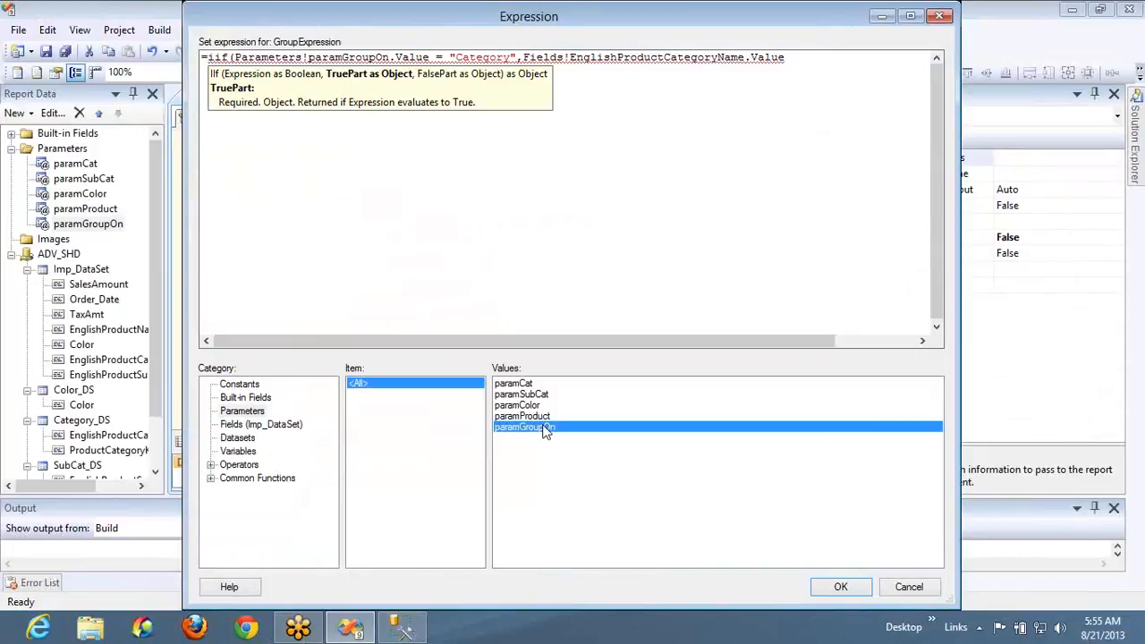
- Add Fields!EnglishProductSubcategoryName.Value as the iif false part and close the parenthesis
key(End)
text(,)
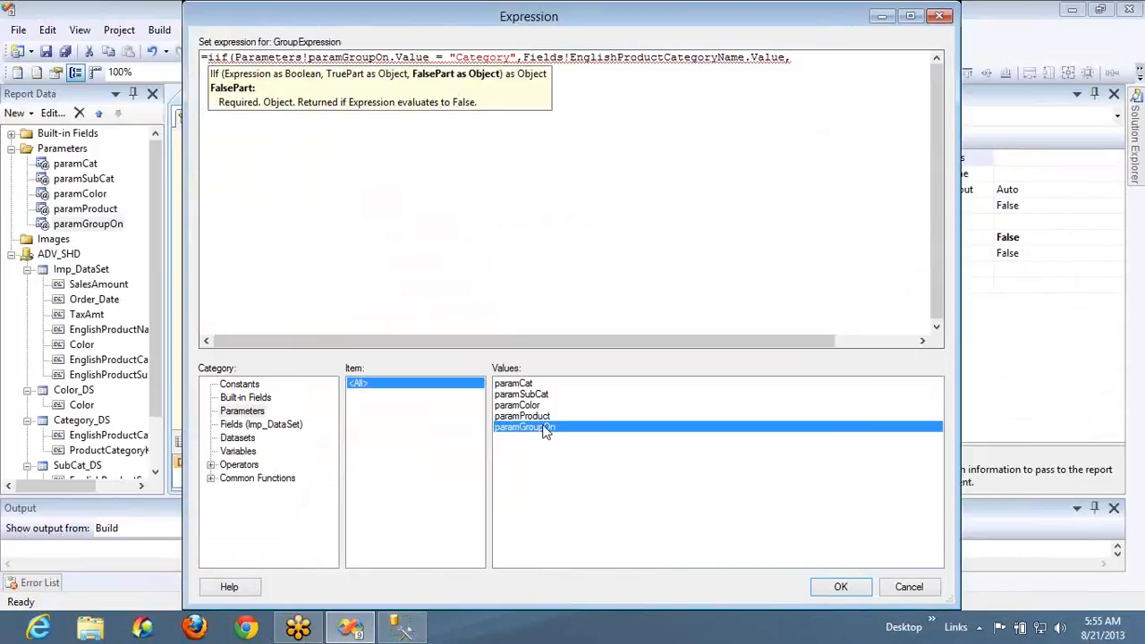
click(248, 428)
double_click(588, 450)
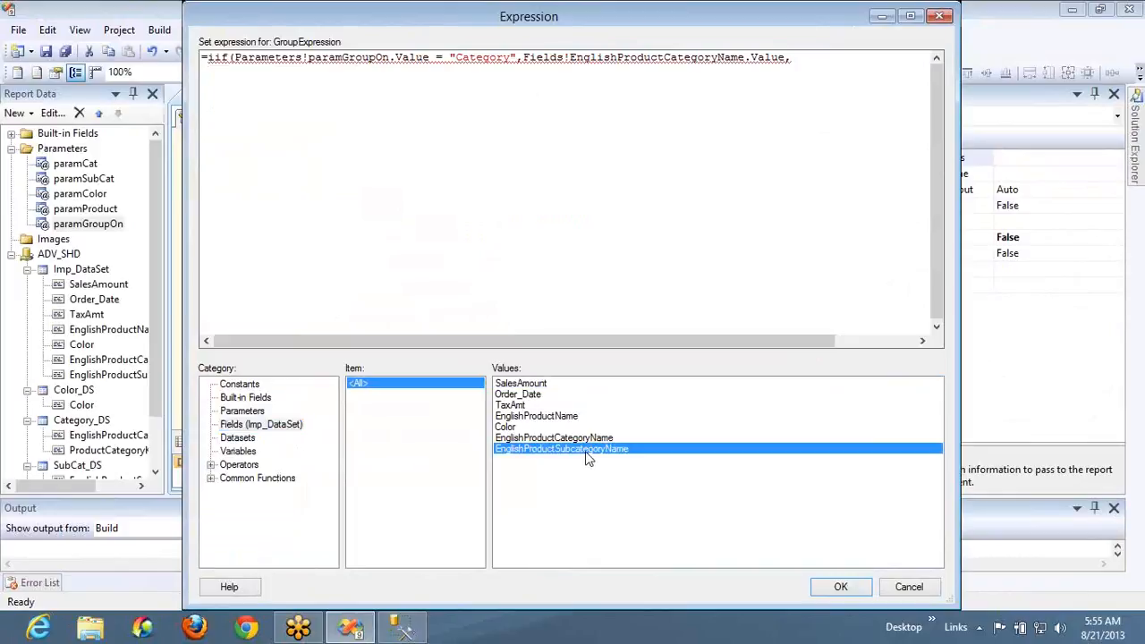
text())
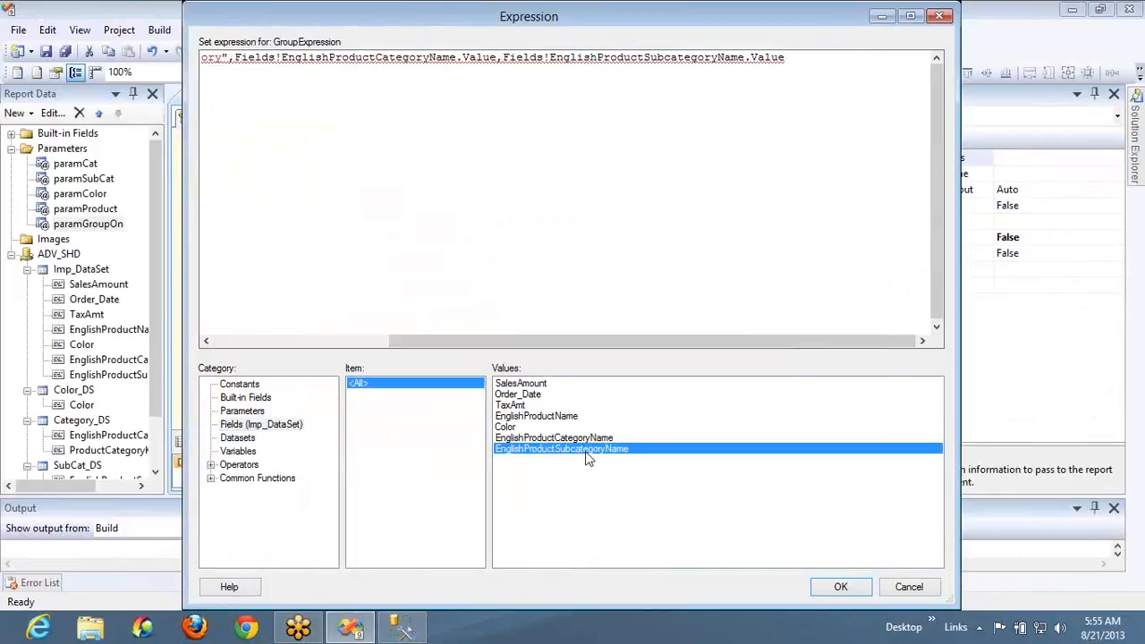
- Review the finished iif expression and confirm both the Expression and Group Properties dialogs
key(Home)
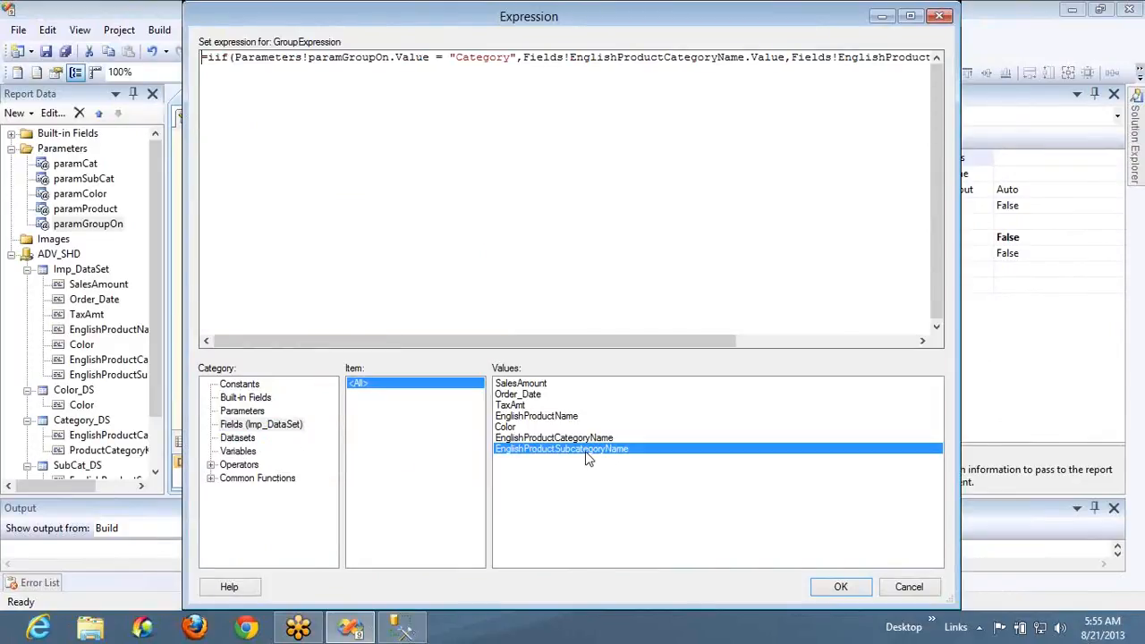
click(904, 46)
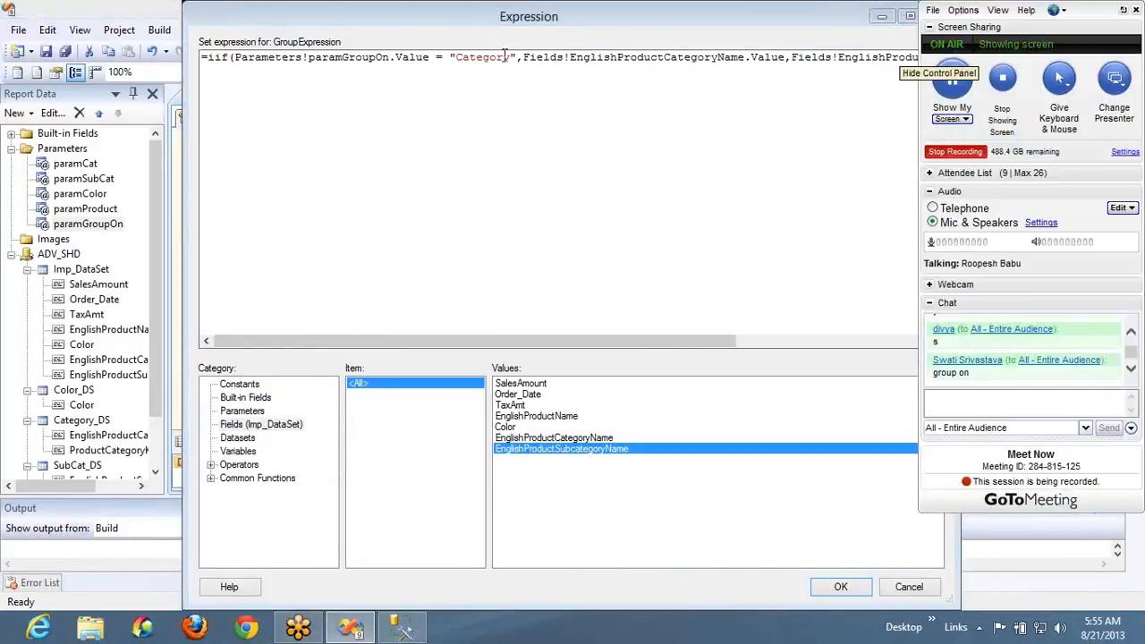
double_click(503, 57)
click(686, 56)
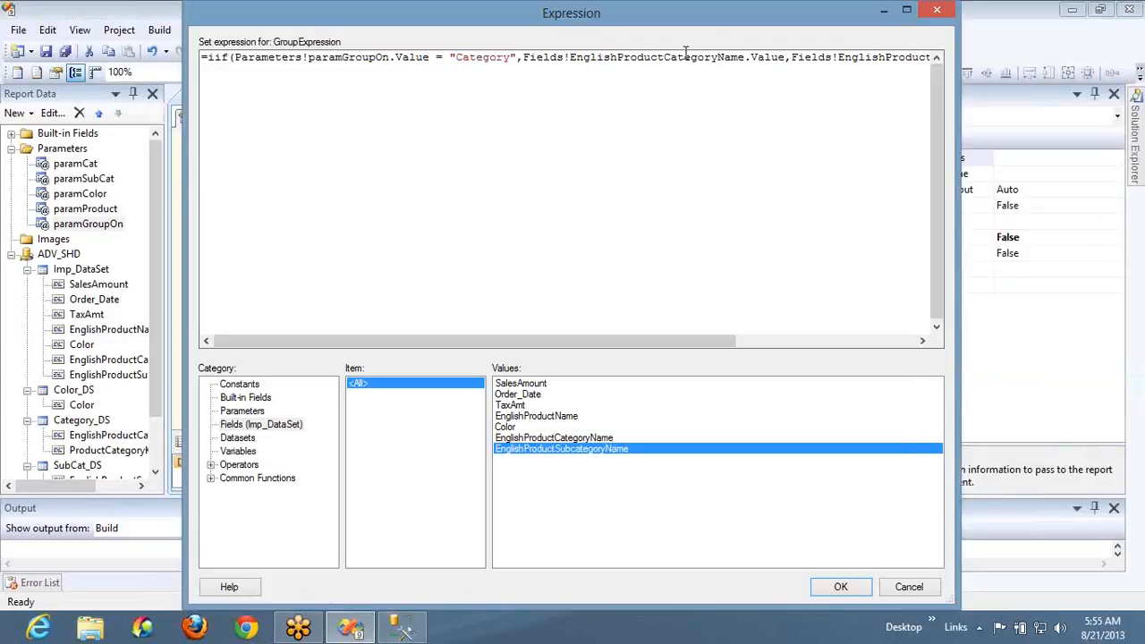
click(846, 341)
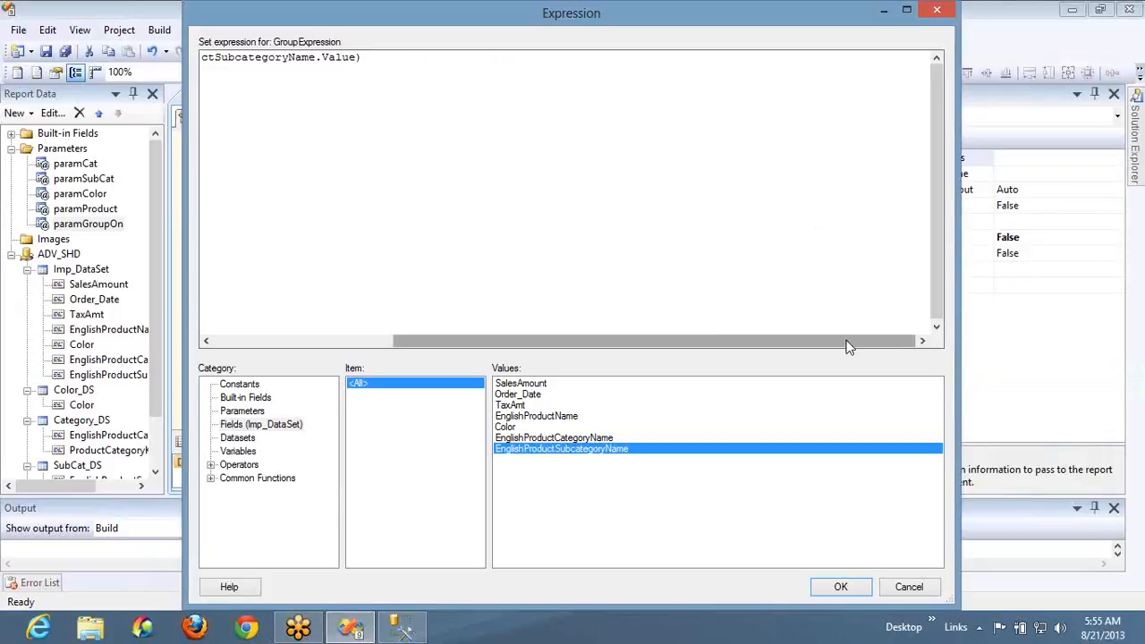
double_click(250, 57)
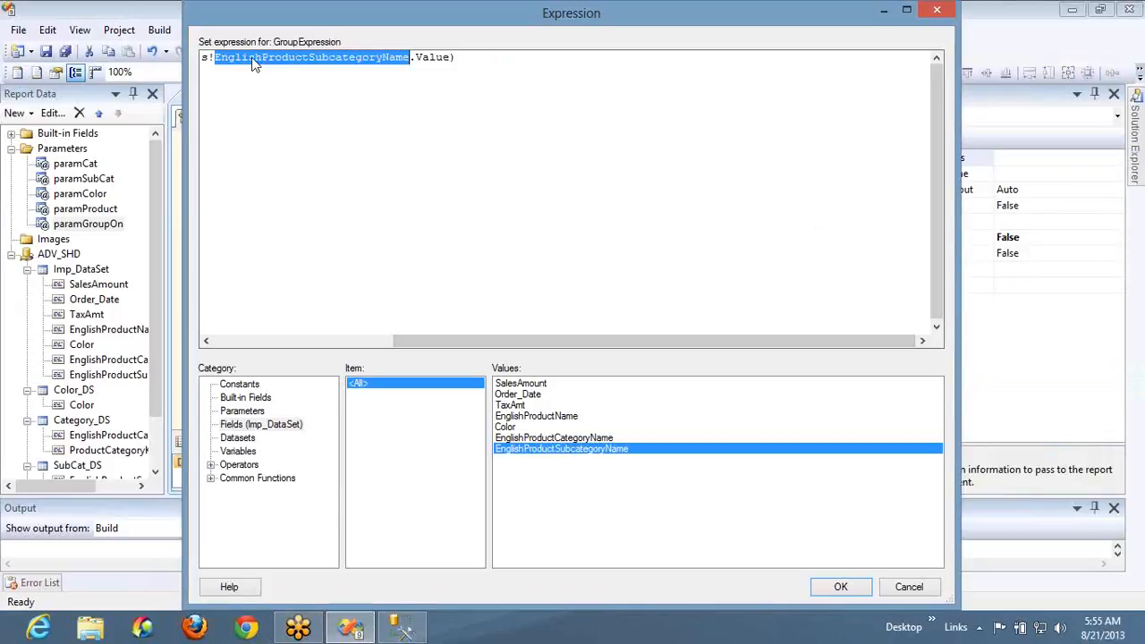
click(846, 587)
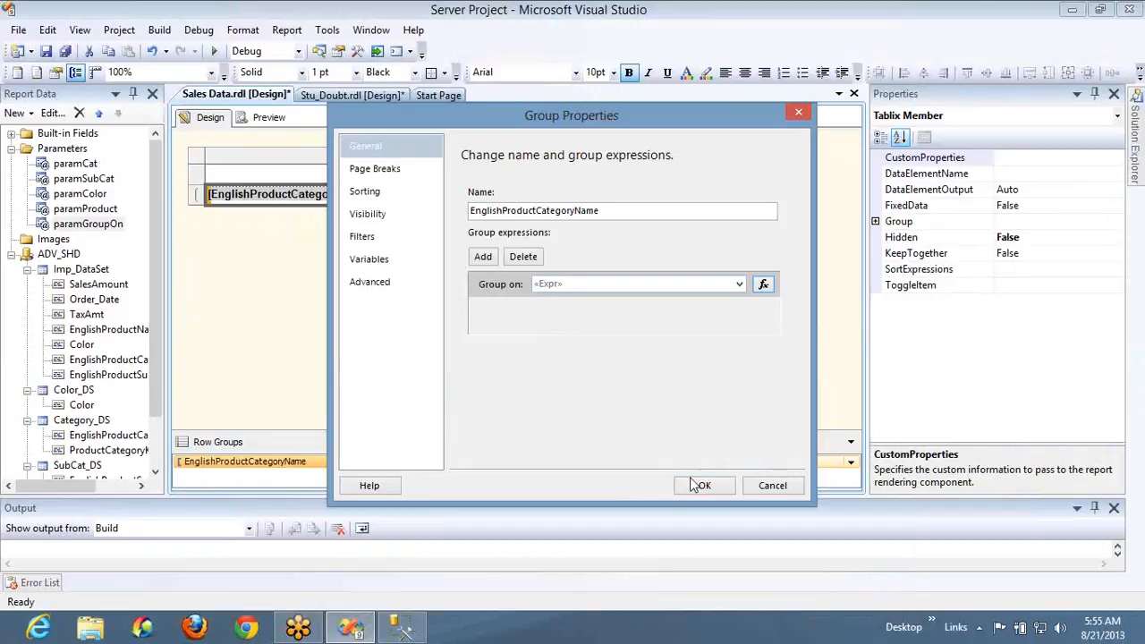
click(697, 491)
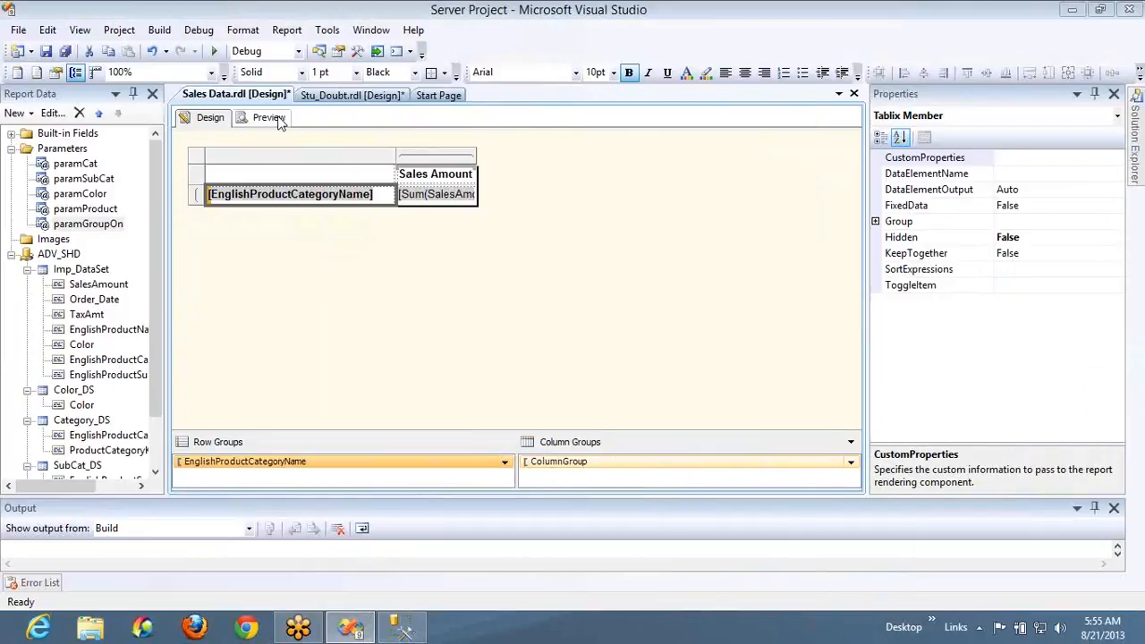
- Preview the report with Group On set to Category and view it
click(273, 119)
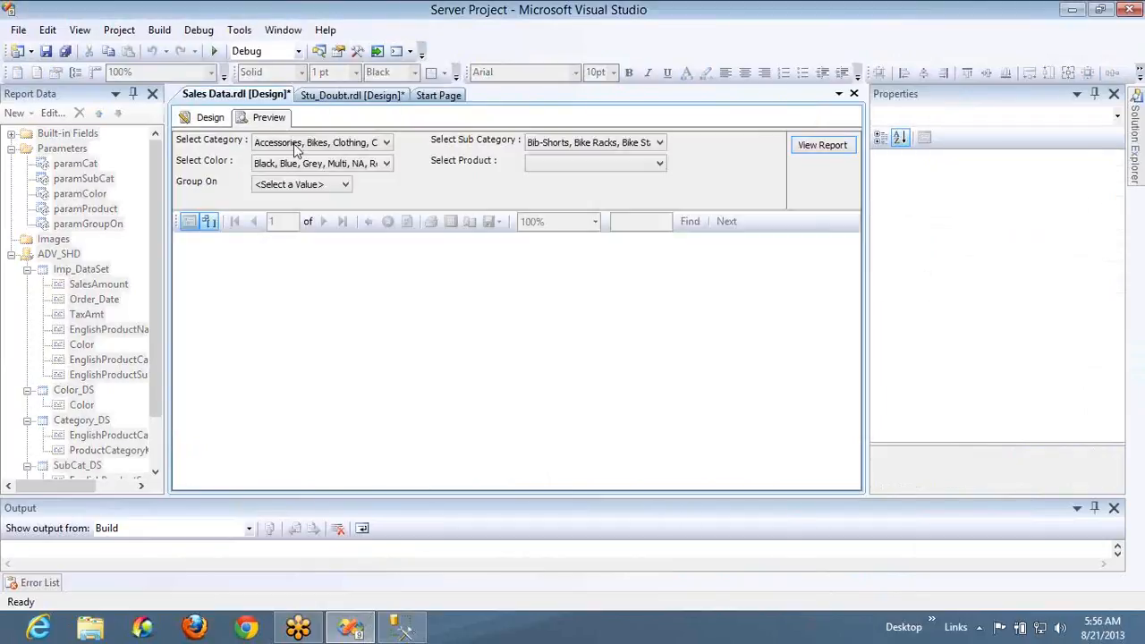
click(312, 186)
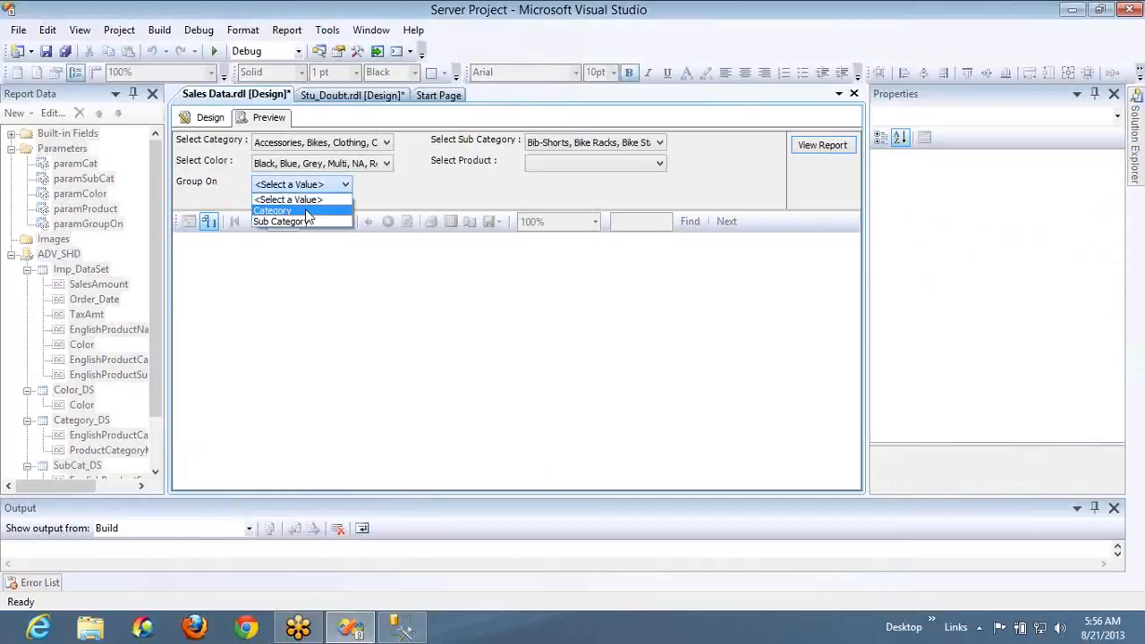
click(304, 210)
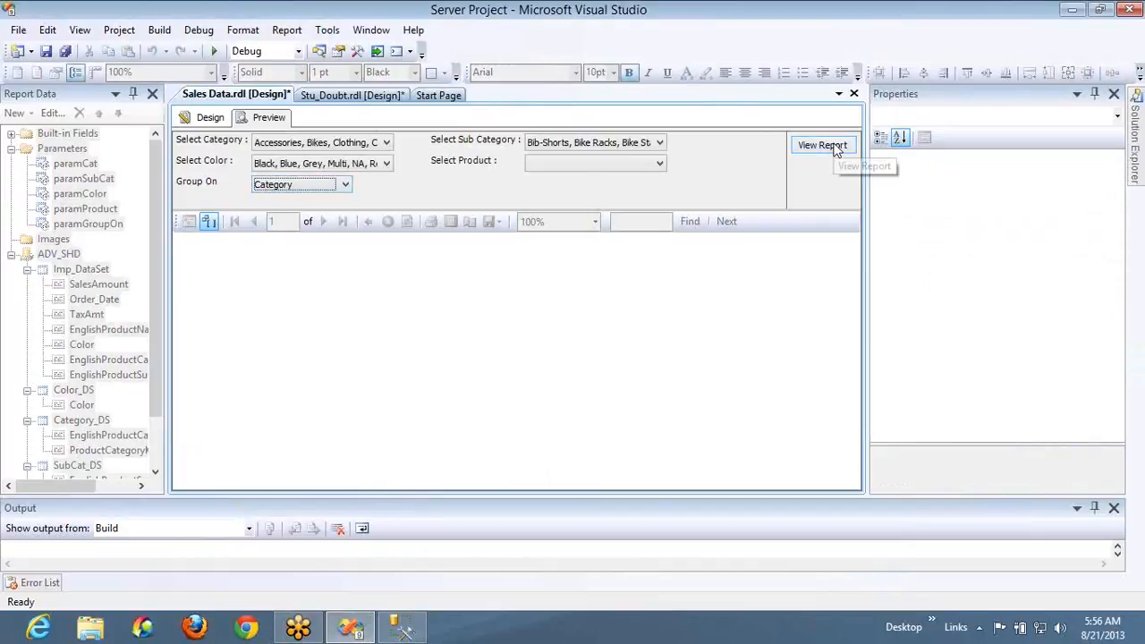
click(831, 147)
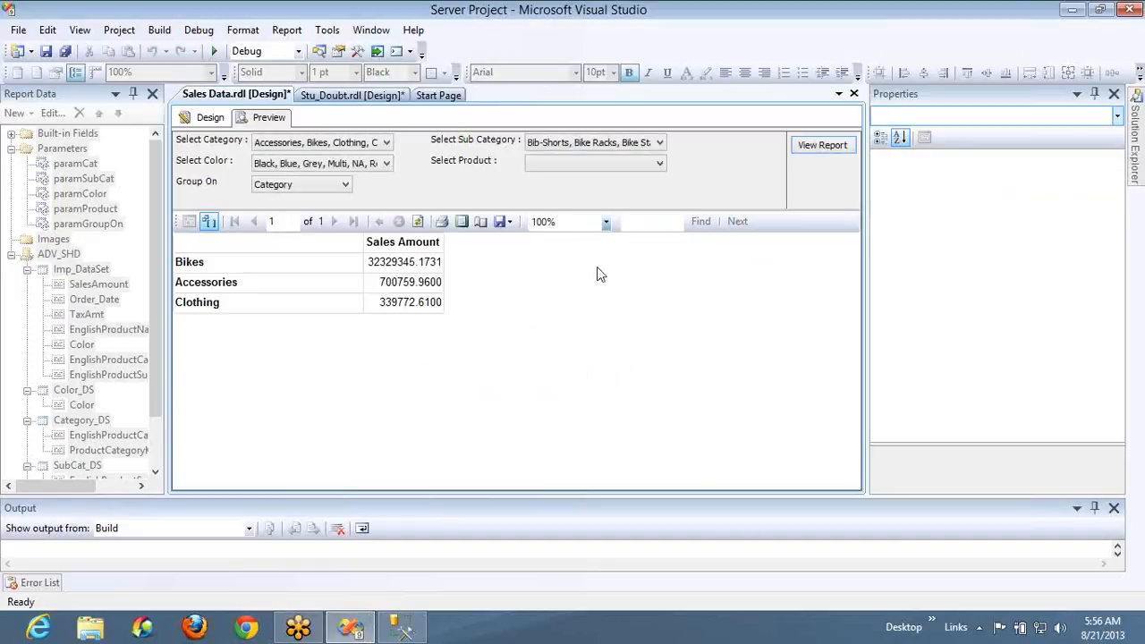
- Change Group On to Sub Category and view the report again
click(344, 185)
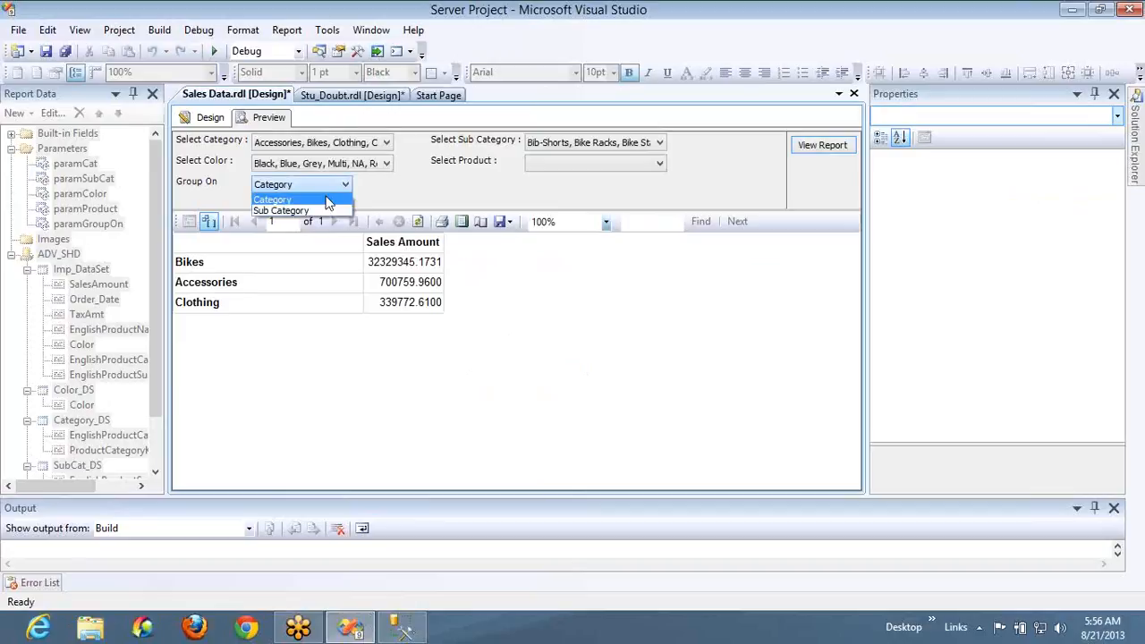
click(322, 211)
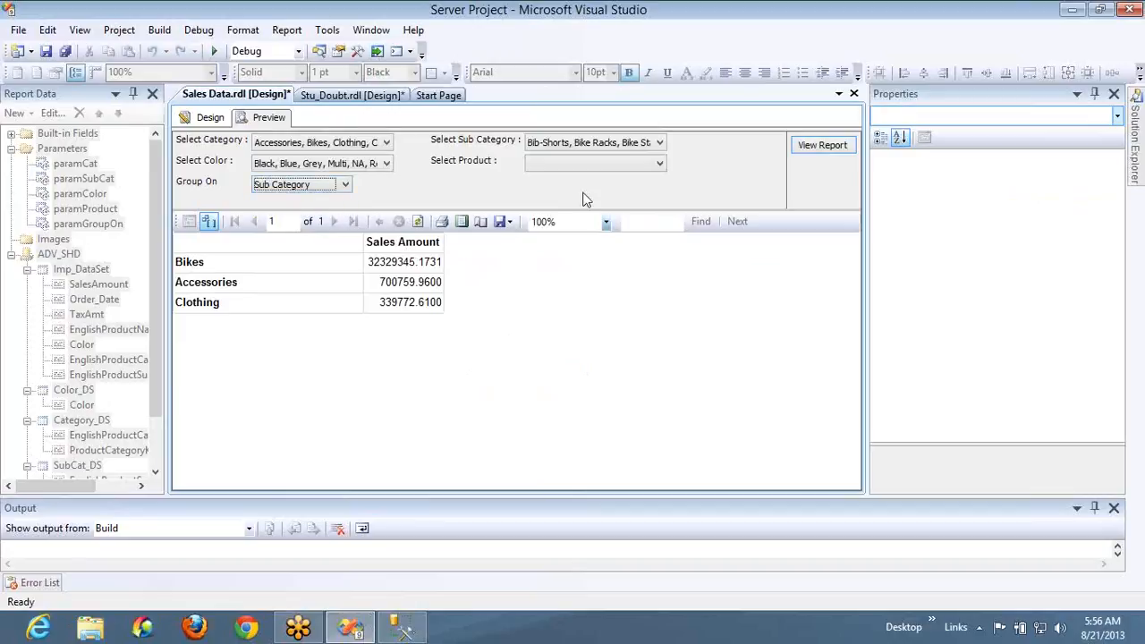
click(802, 147)
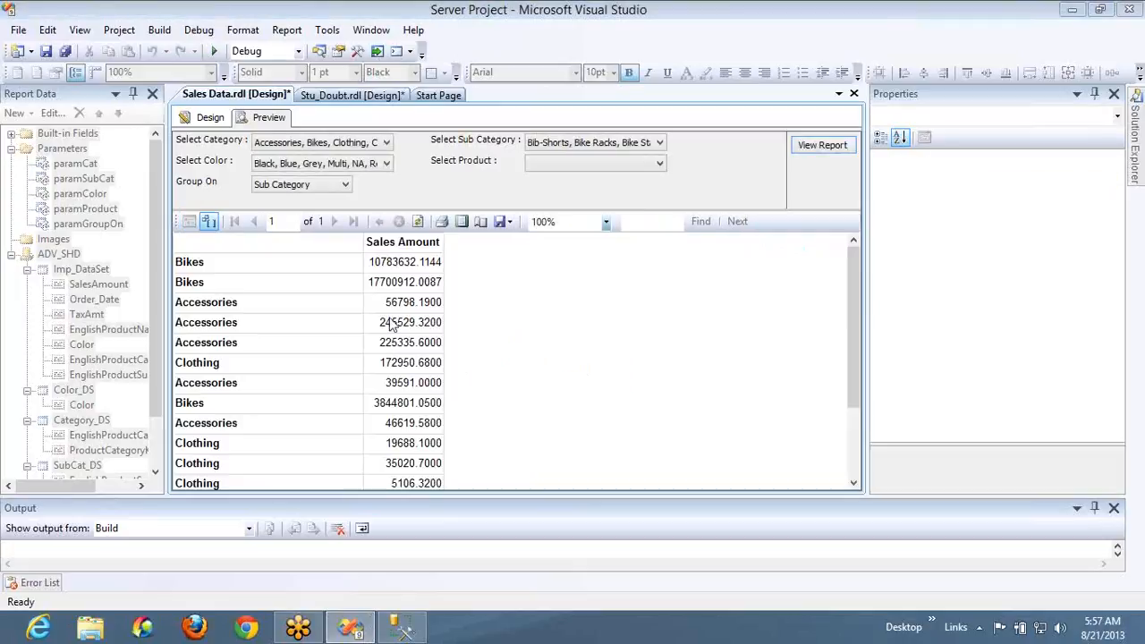
- Return to the report's Design view
key(super)
key(alt+Tab)
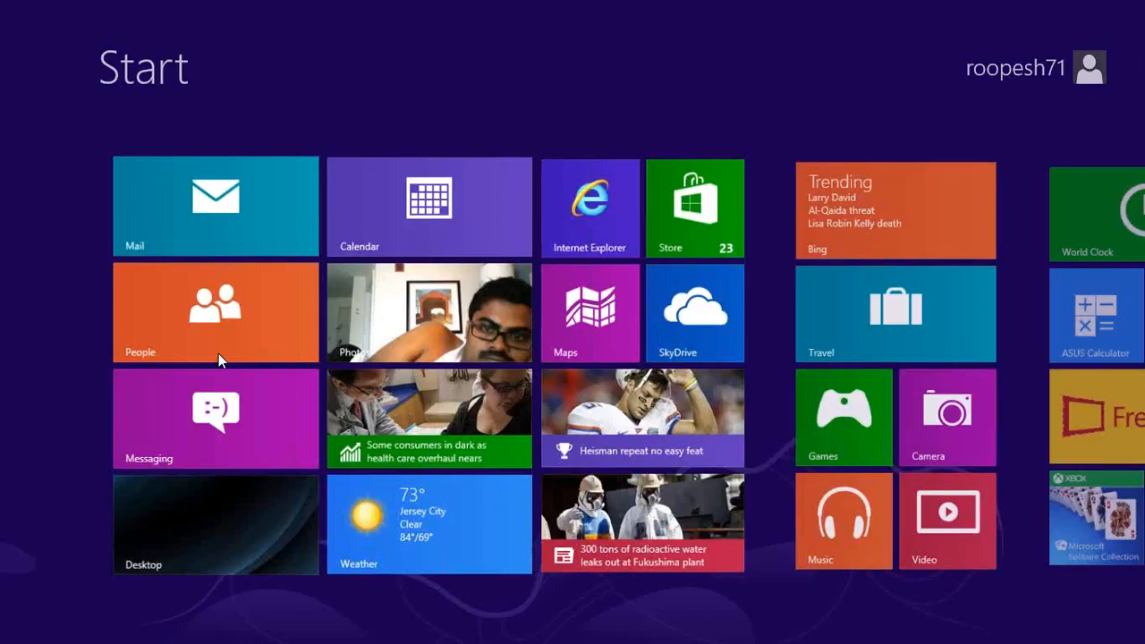
key(super)
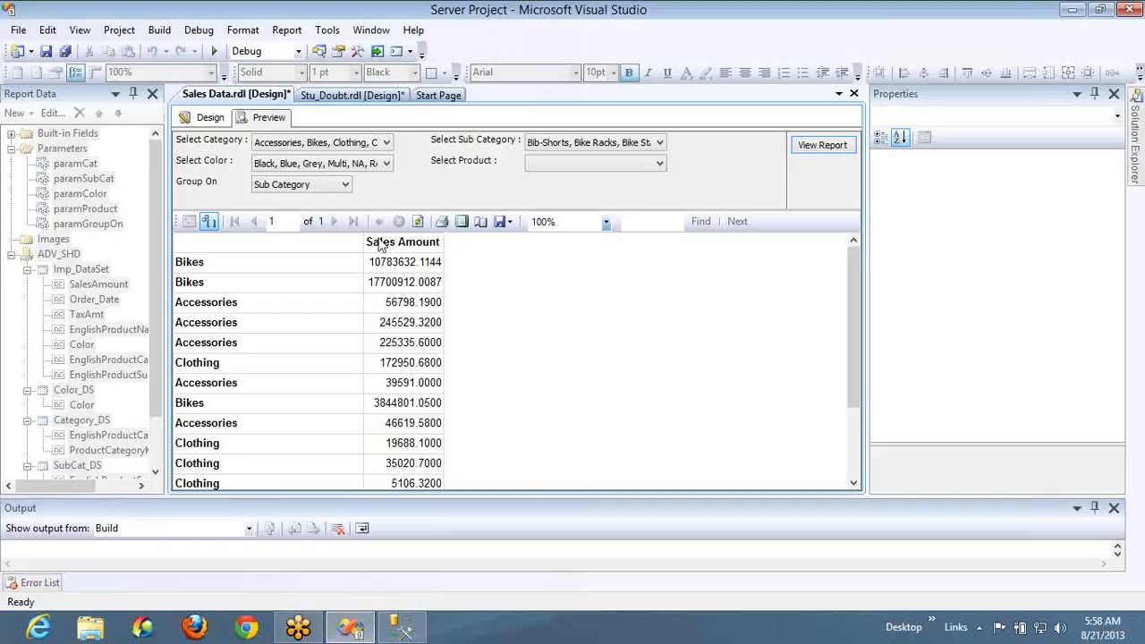
click(228, 116)
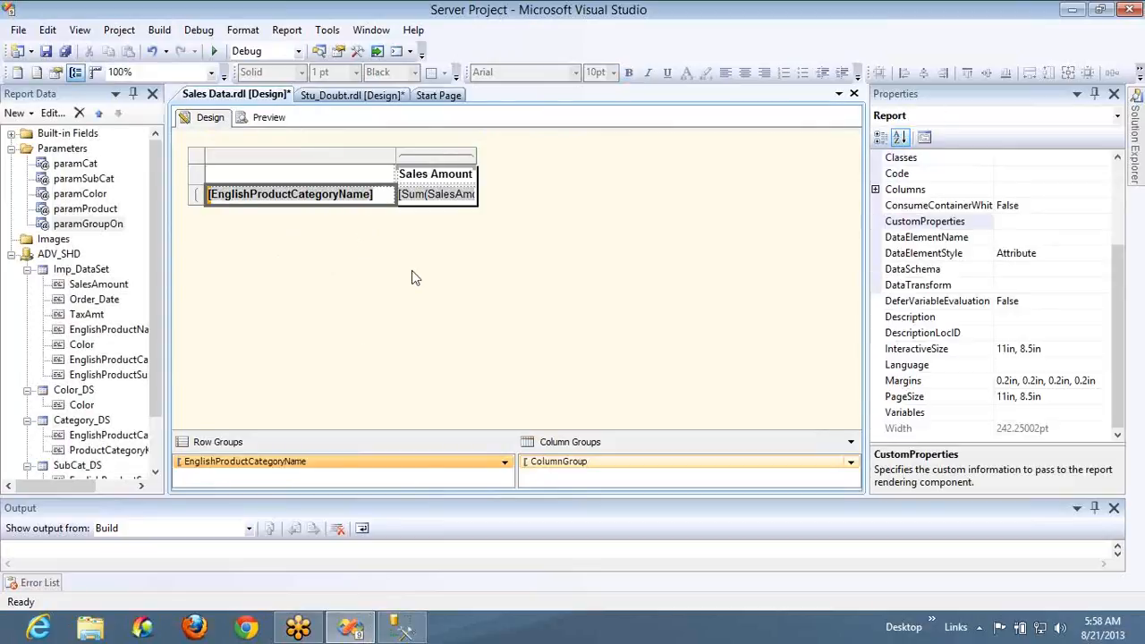
click(411, 277)
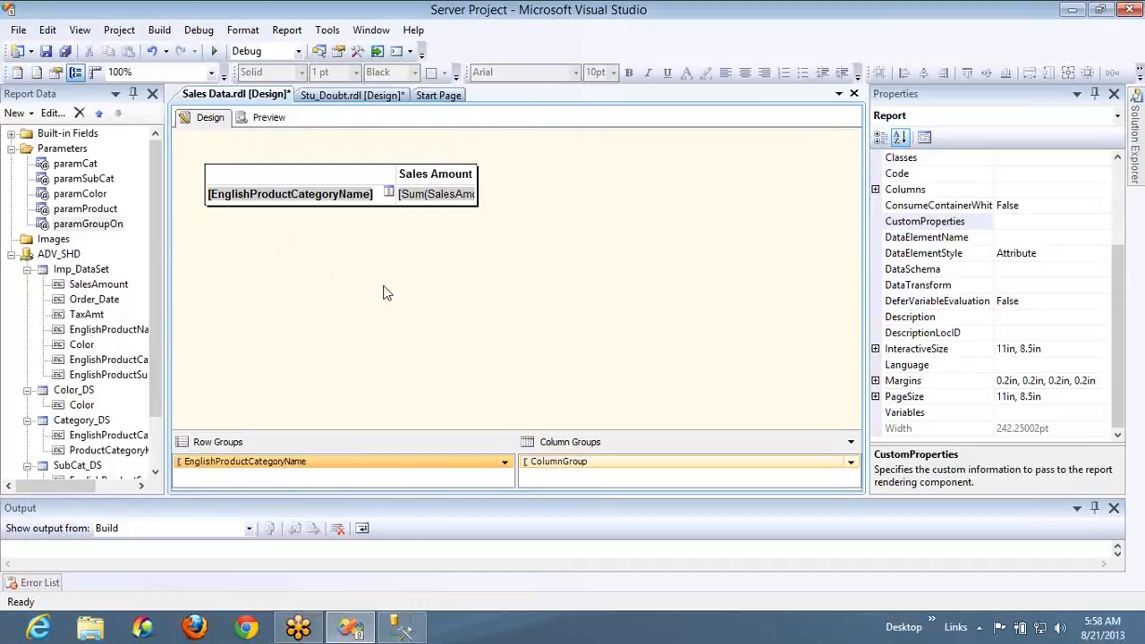
- Copy the iif group expression from the row group's Expression dialog, closing both dialogs without changes
click(382, 462)
double_click(380, 463)
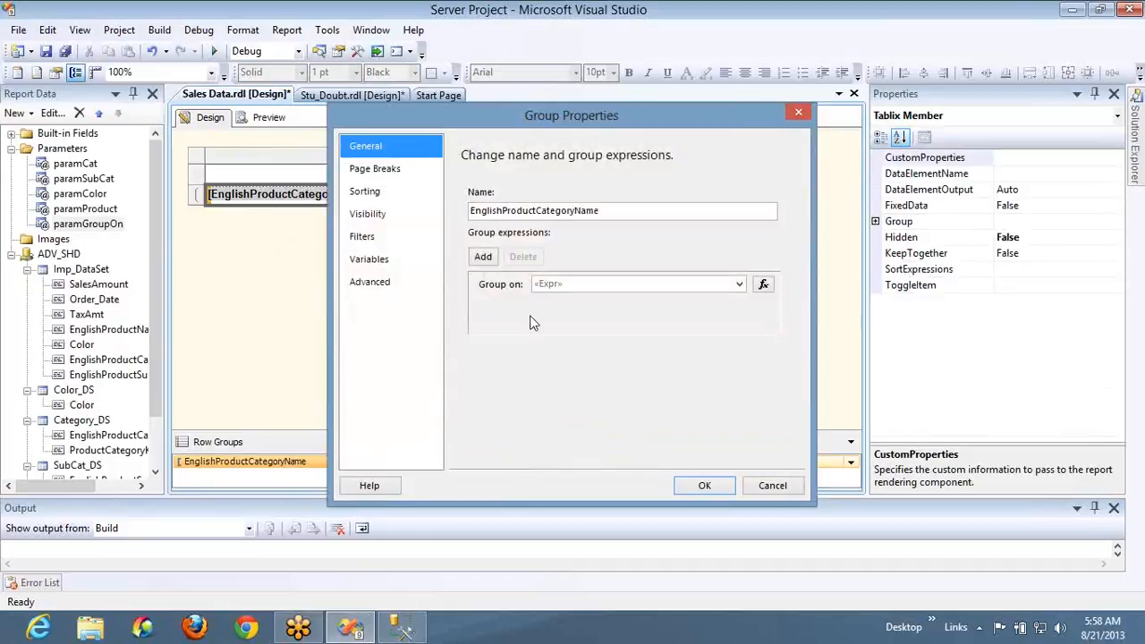
click(763, 285)
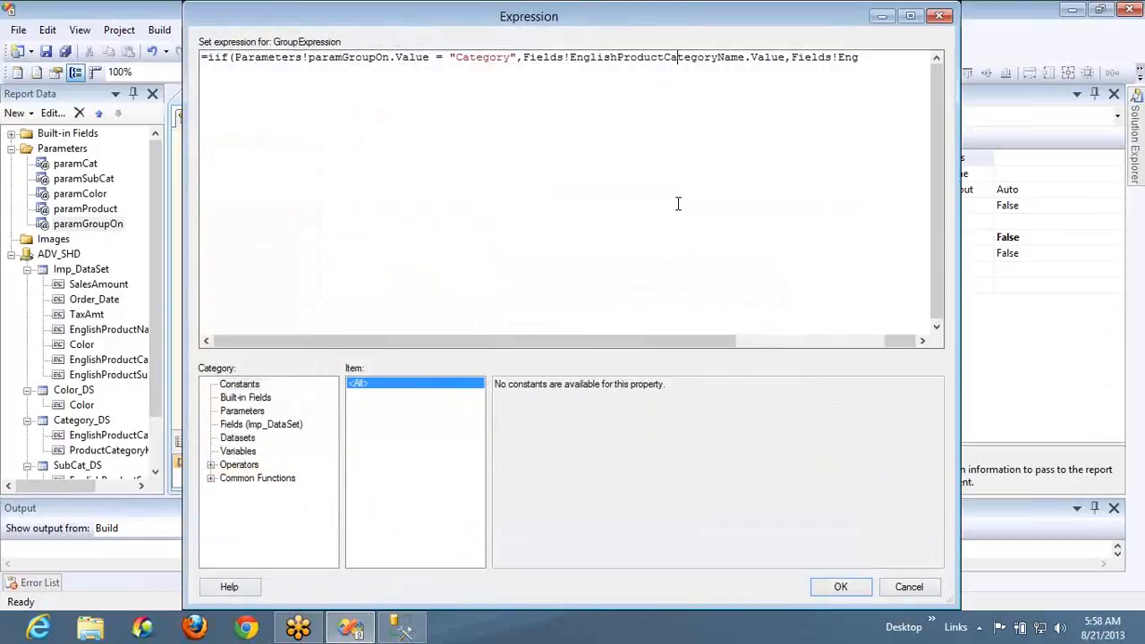
key(ctrl+a)
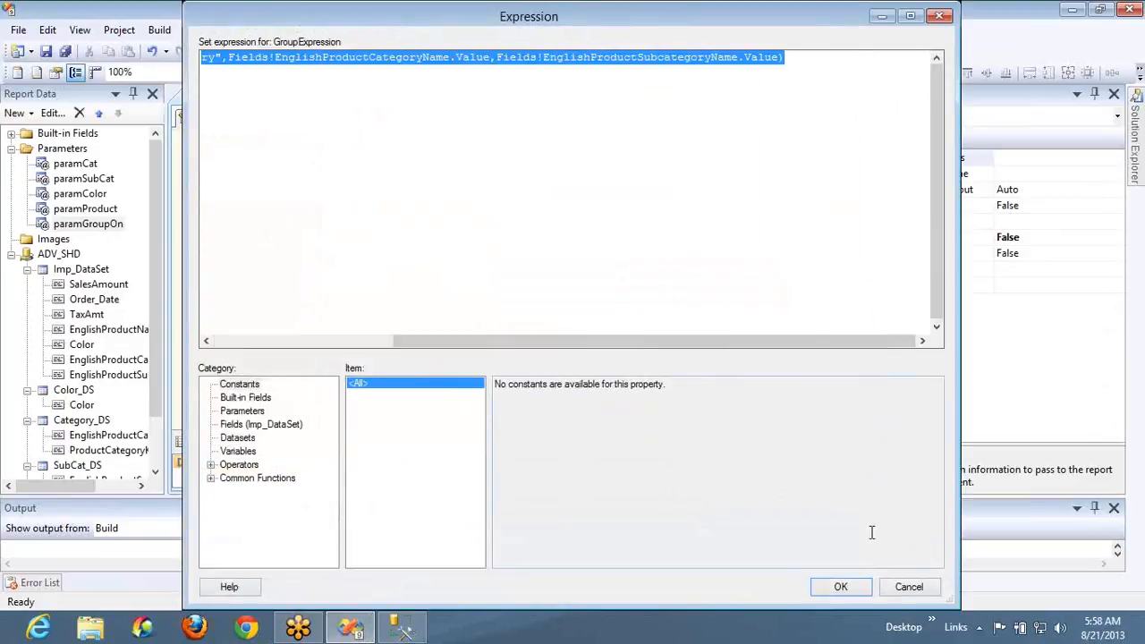
click(903, 588)
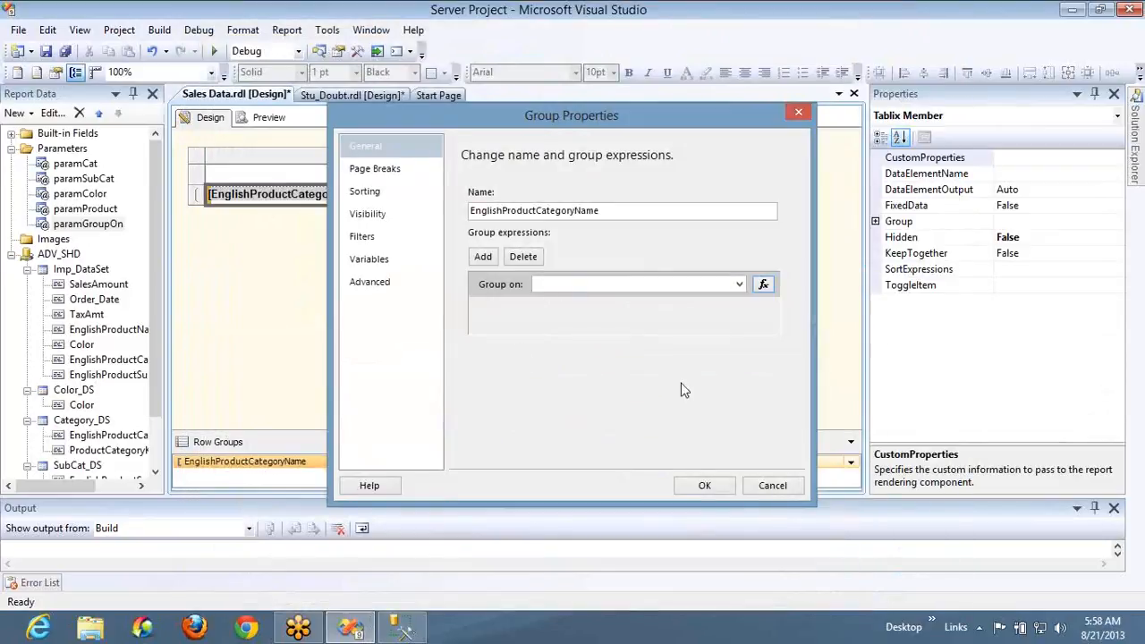
click(761, 486)
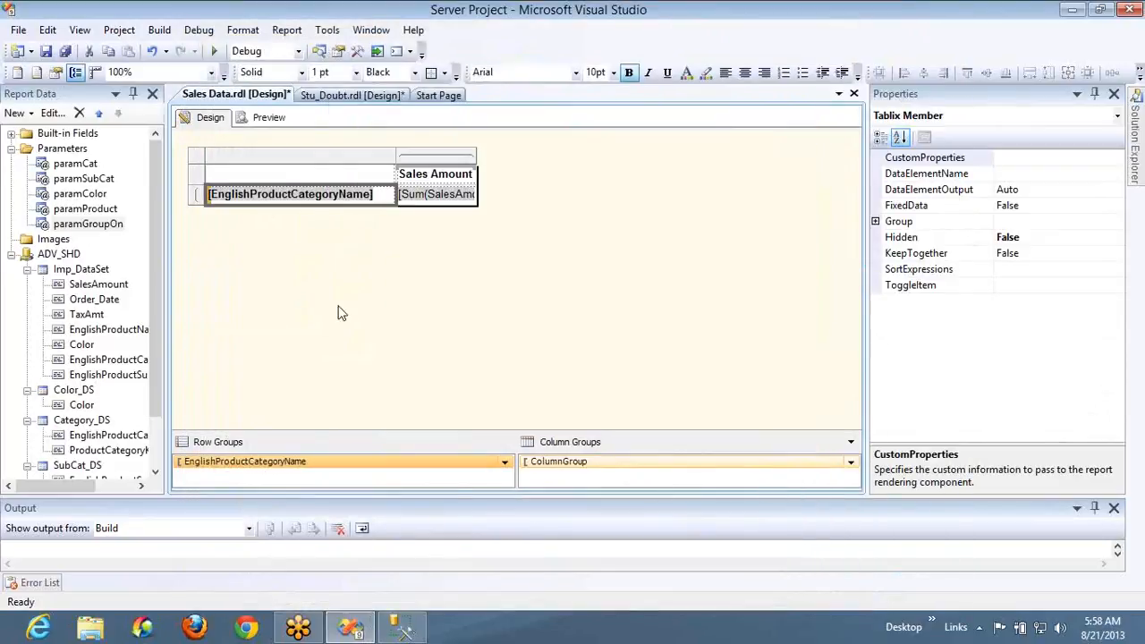
double_click(400, 460)
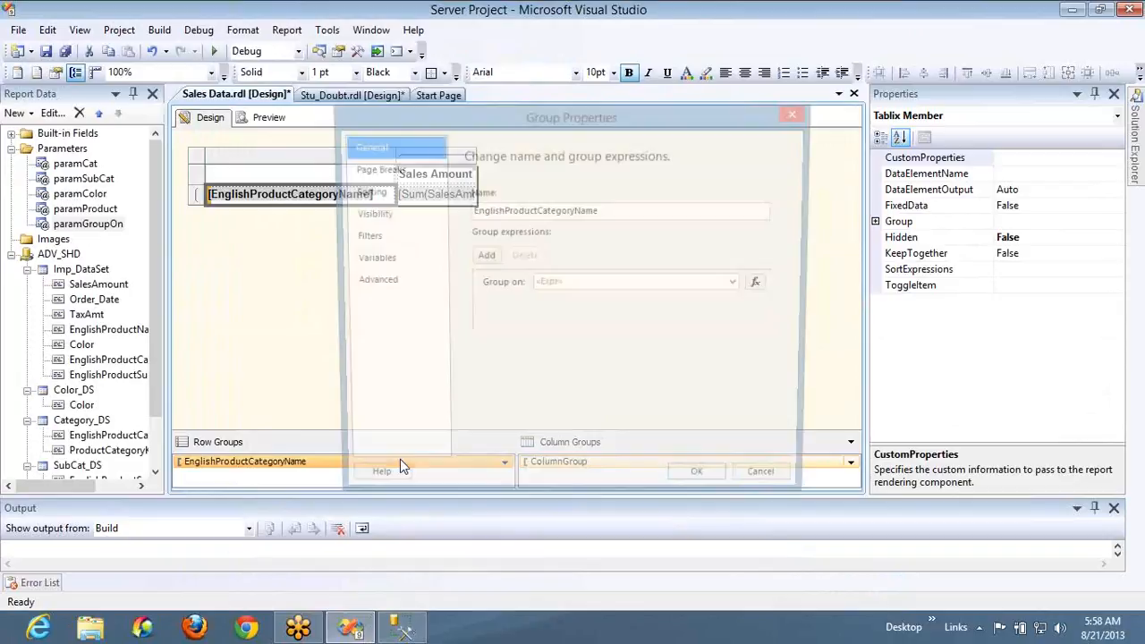
click(770, 488)
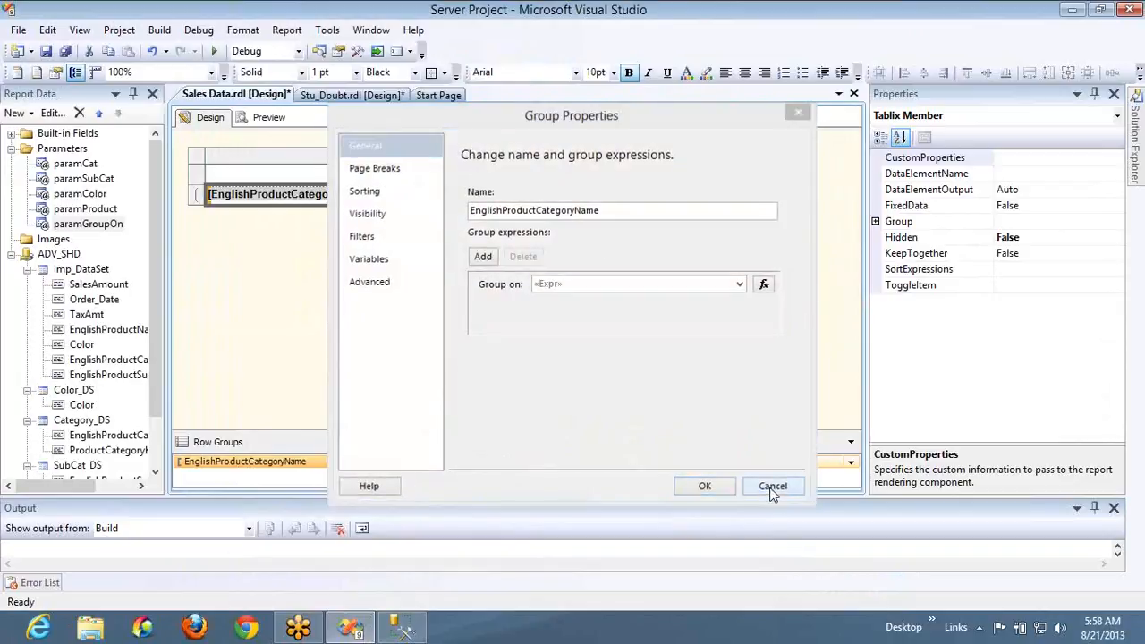
- Paste the iif expression as the value expression of the row header textbox showing EnglishProductCategoryName
click(372, 179)
click(377, 193)
right_click(376, 193)
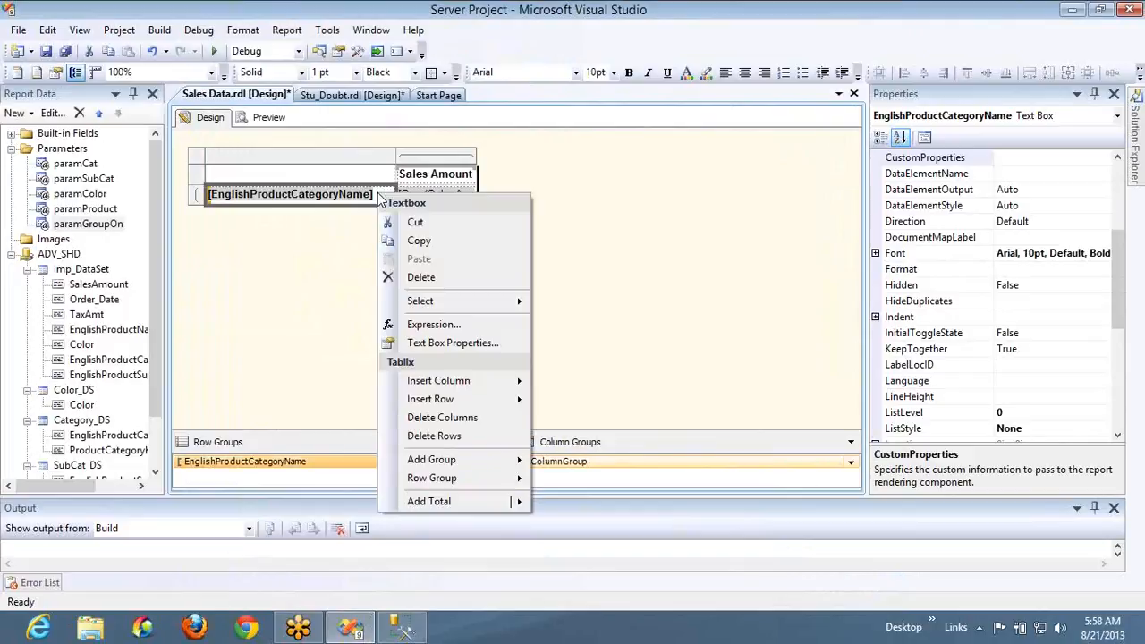
click(430, 326)
key(ctrl+a)
key(ctrl+v)
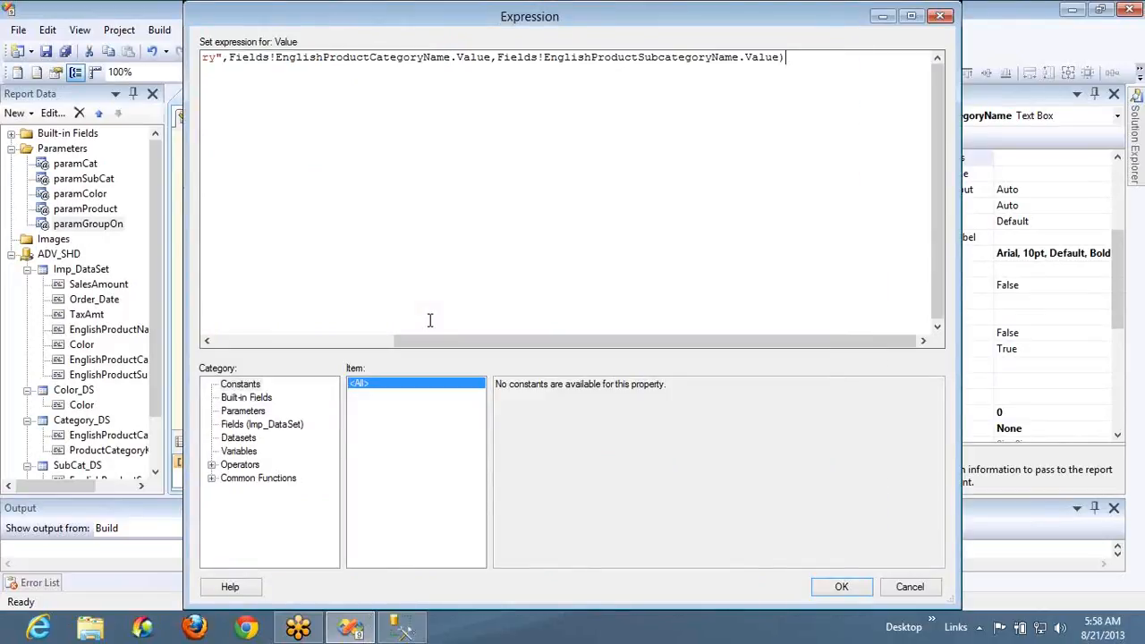
key(ctrl+Home)
key(shift+Right)
key(shift+Right)
key(shift+Right)
key(shift+Right)
key(shift+Right)
key(shift+Right)
key(shift+Right)
key(shift+Right)
key(shift+Right)
key(shift+Right)
key(shift+Right)
key(shift+Right)
key(shift+Right)
key(shift+Right)
key(shift+Right)
key(shift+Right)
key(shift+Right)
key(shift+Right)
key(shift+Right)
key(shift+Right)
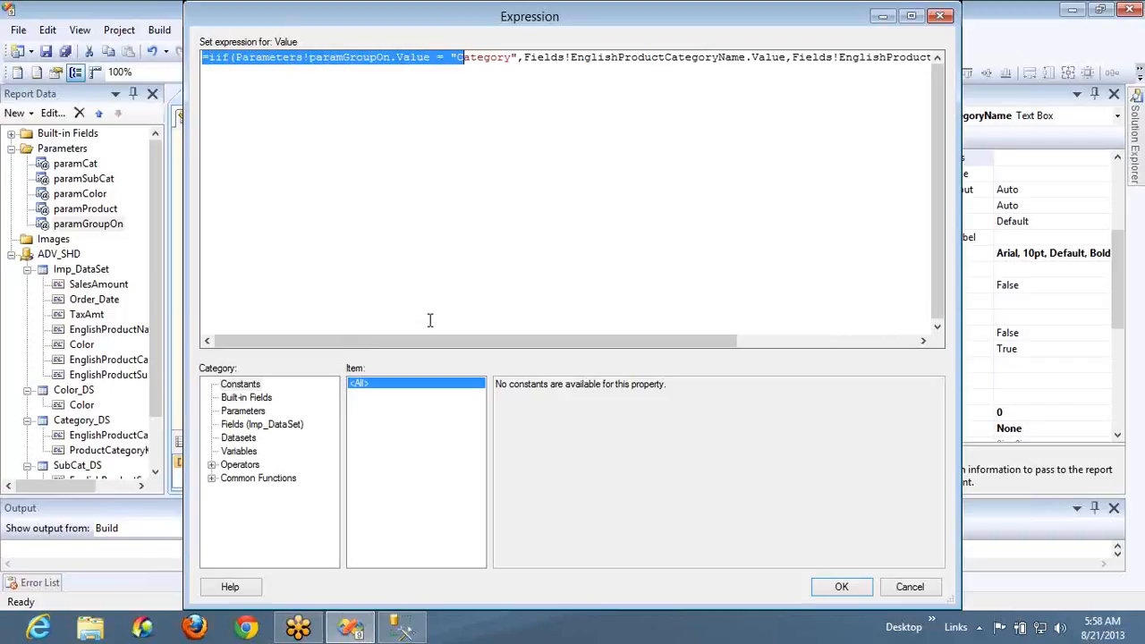
key(shift+Right)
key(shift+Right)
key(shift+Right)
key(shift+Right)
key(shift+Right)
key(shift+Right)
key(shift+Right)
key(shift+Right)
key(shift+Right)
key(shift+Right)
key(shift+Right)
key(shift+Right)
key(shift+Right)
key(shift+Right)
key(shift+Right)
key(shift+Right)
key(shift+Right)
key(shift+Right)
key(shift+Right)
key(shift+Right)
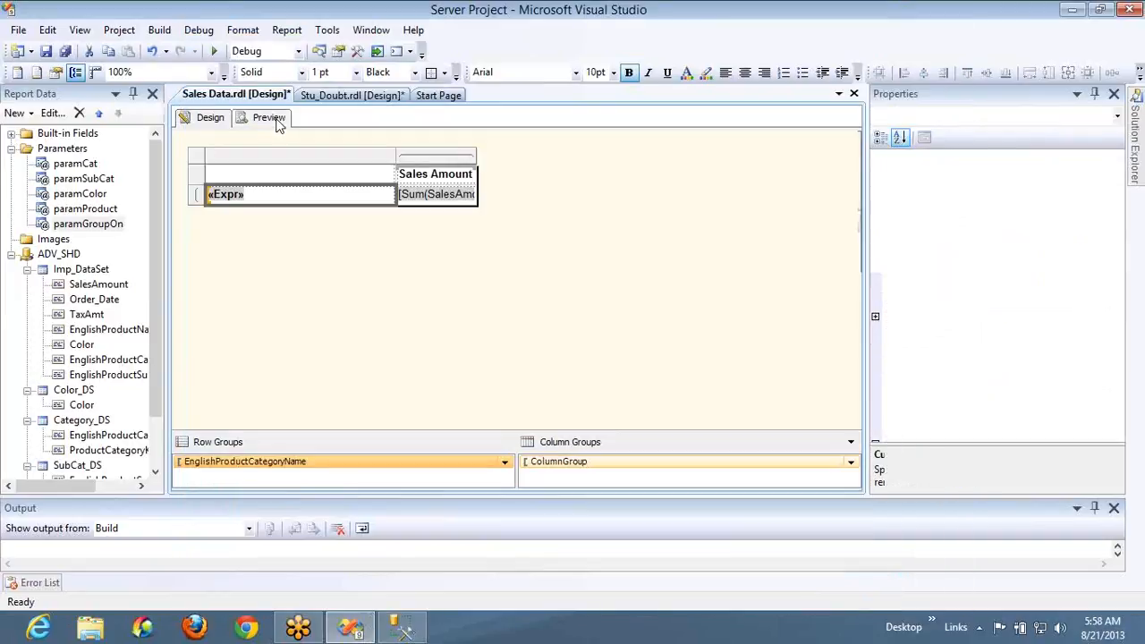
- Preview the report with Group On set to Category and view it
click(268, 117)
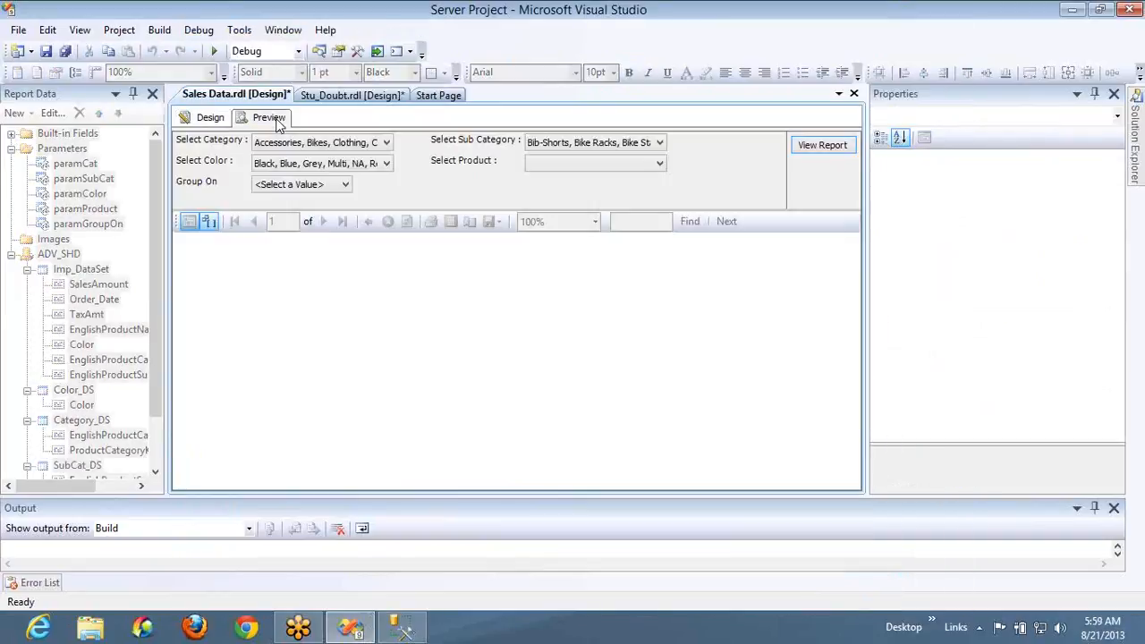
click(308, 186)
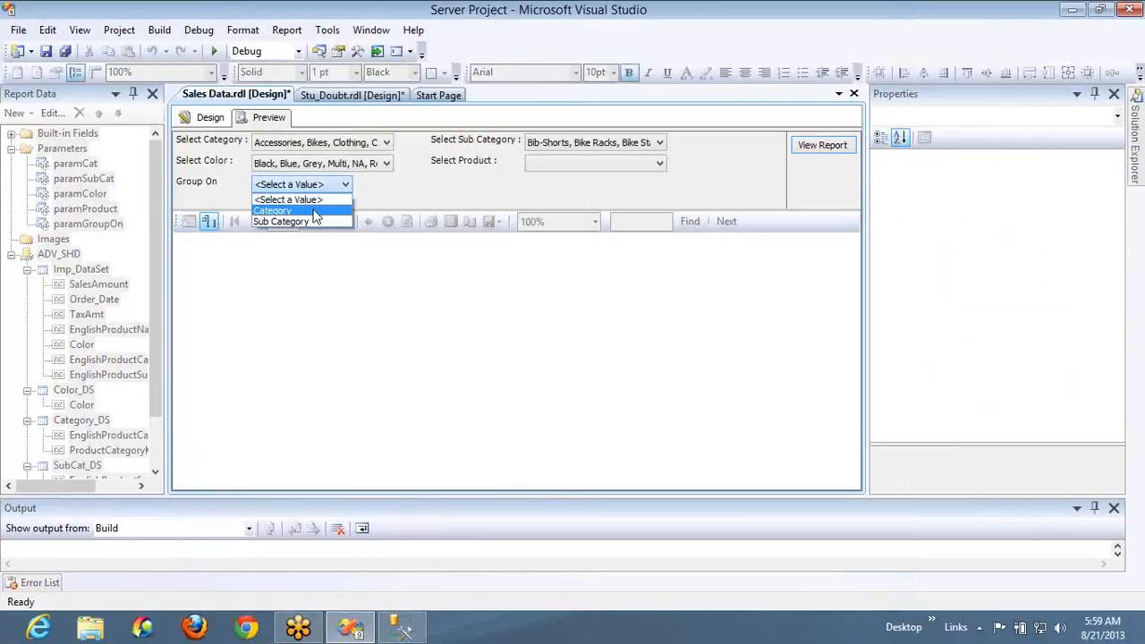
click(273, 210)
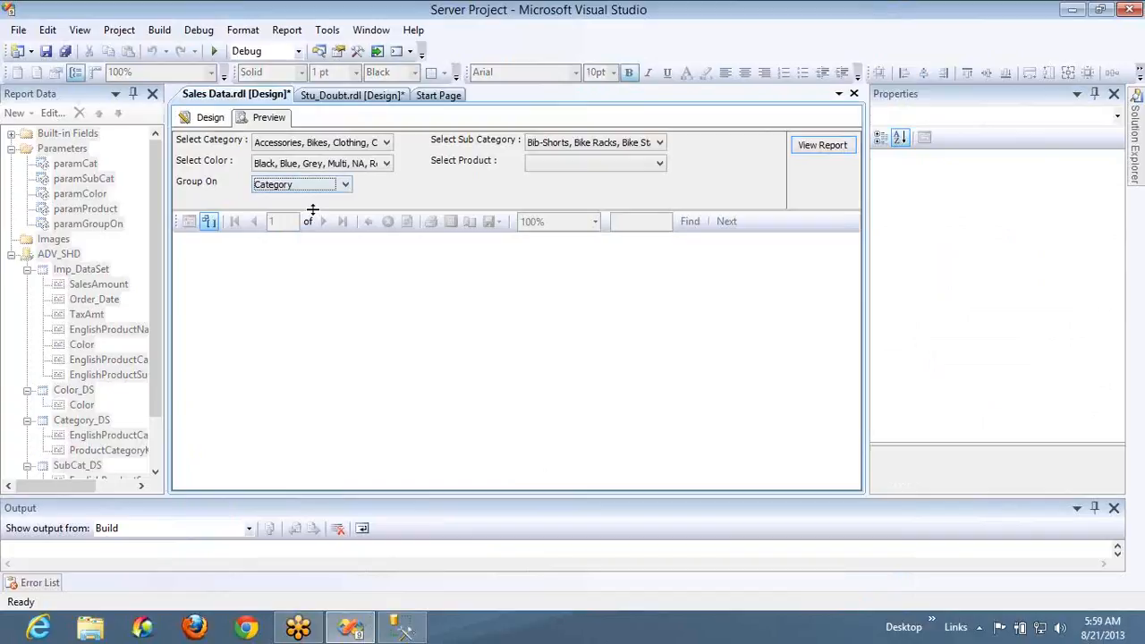
click(810, 149)
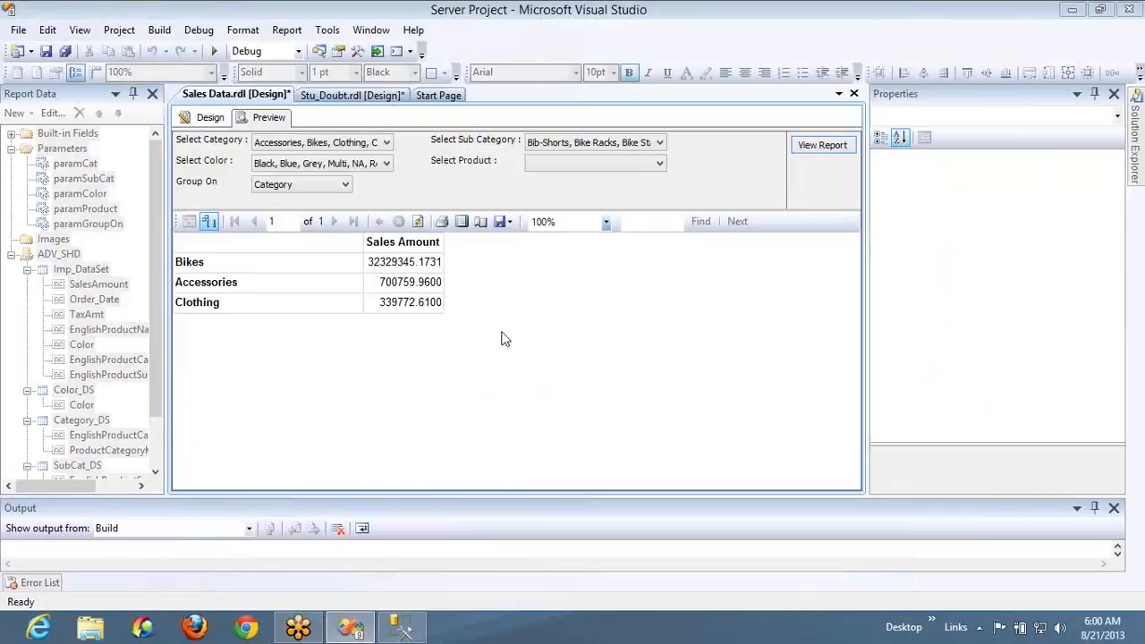
- Change Group On to Sub Category and view the report again
click(345, 185)
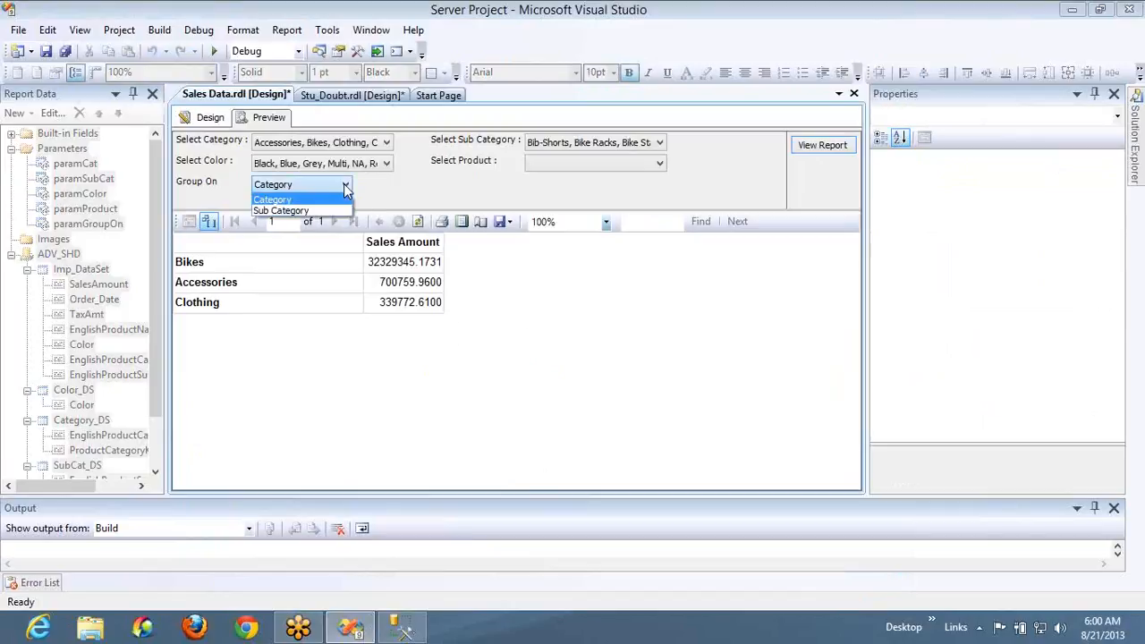
click(341, 211)
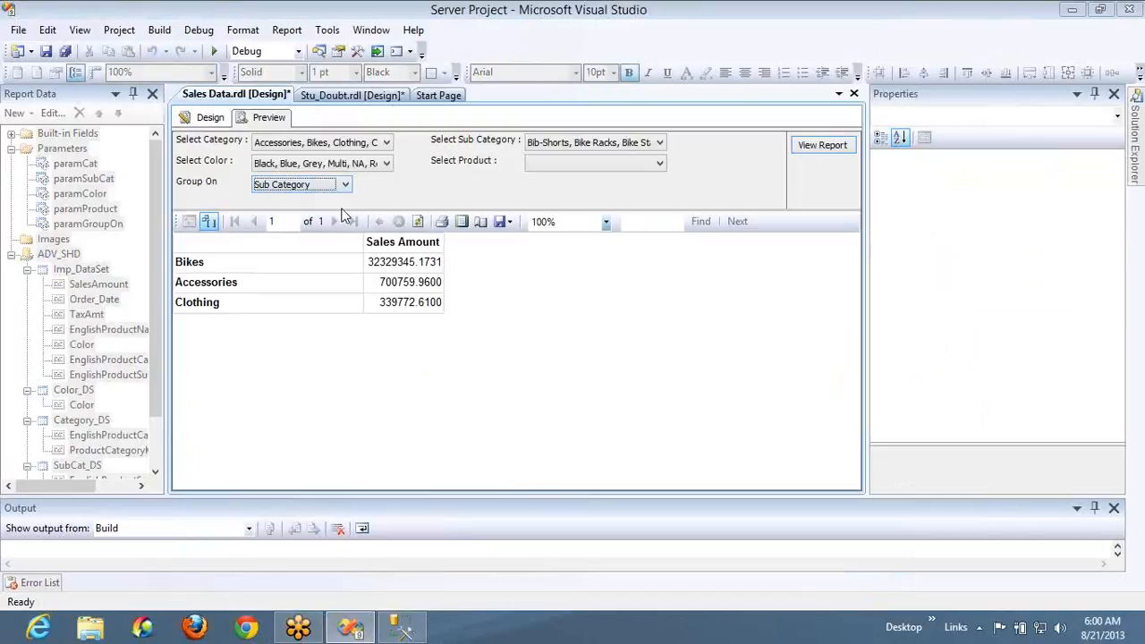
click(830, 147)
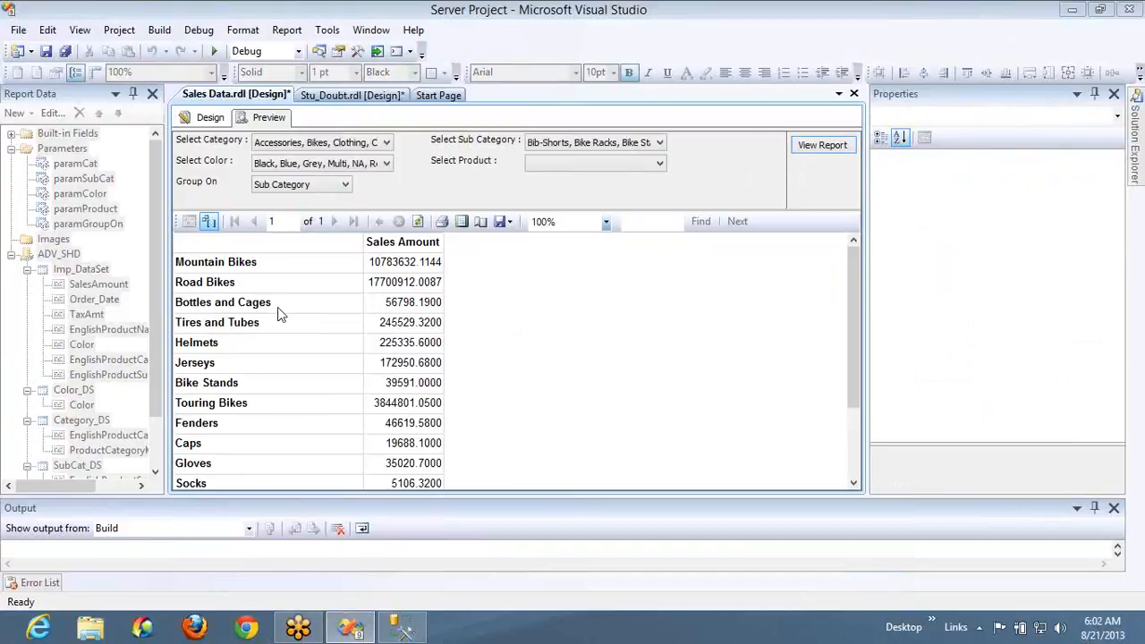
- Return to Design view and review the row header textbox's value expression
click(211, 118)
click(343, 205)
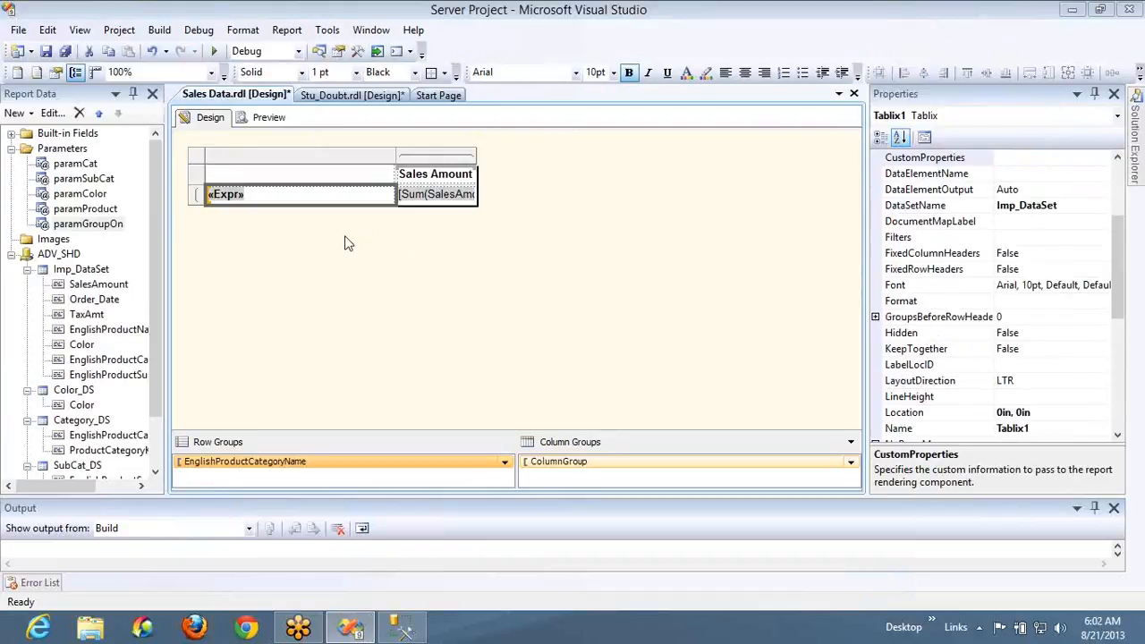
click(349, 174)
click(346, 190)
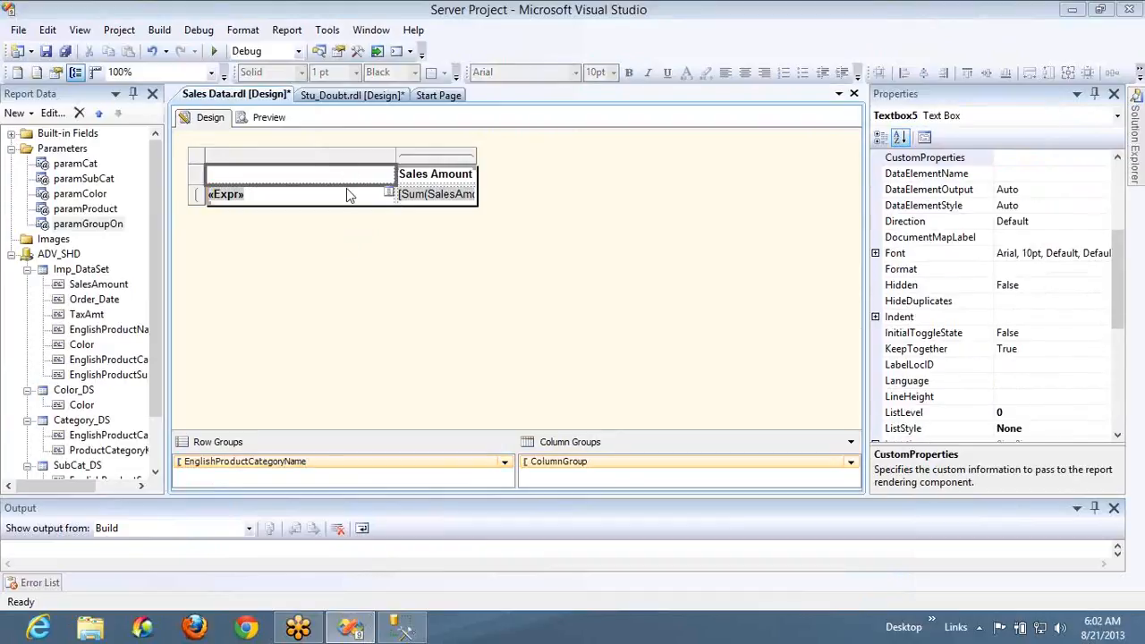
right_click(347, 191)
click(410, 321)
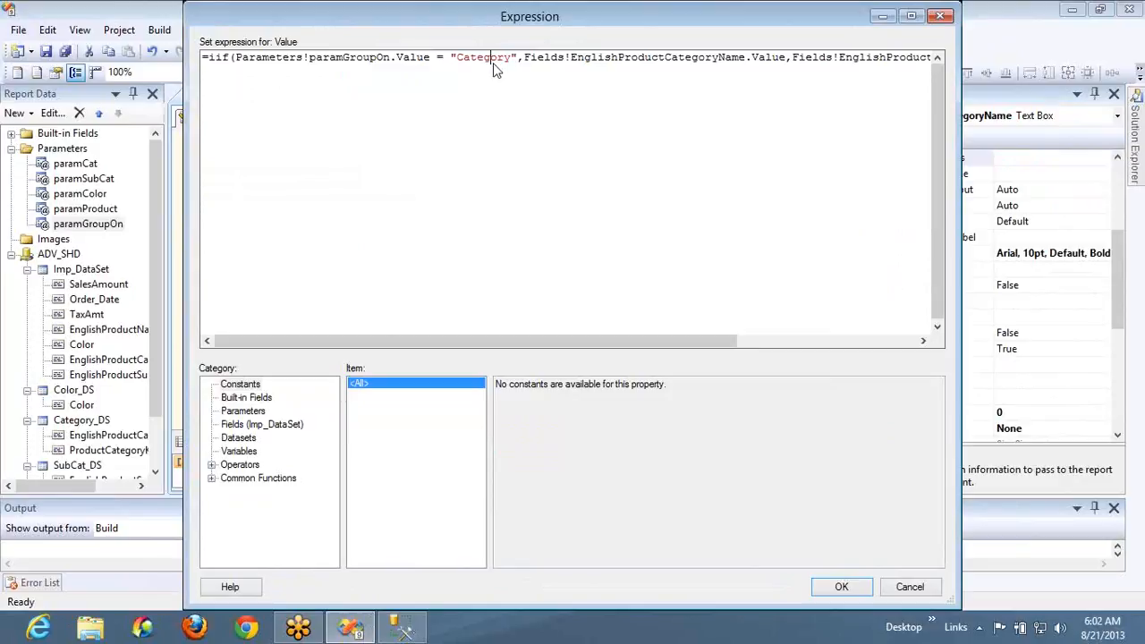
double_click(492, 59)
click(913, 590)
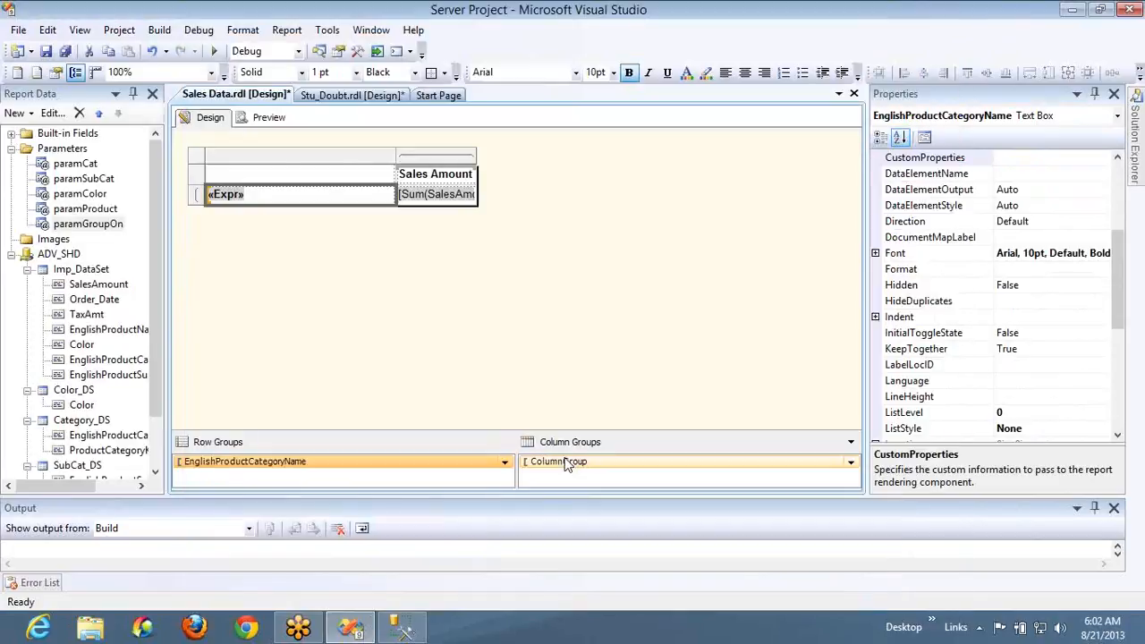
- Open the row group's properties and review its group expression
click(421, 467)
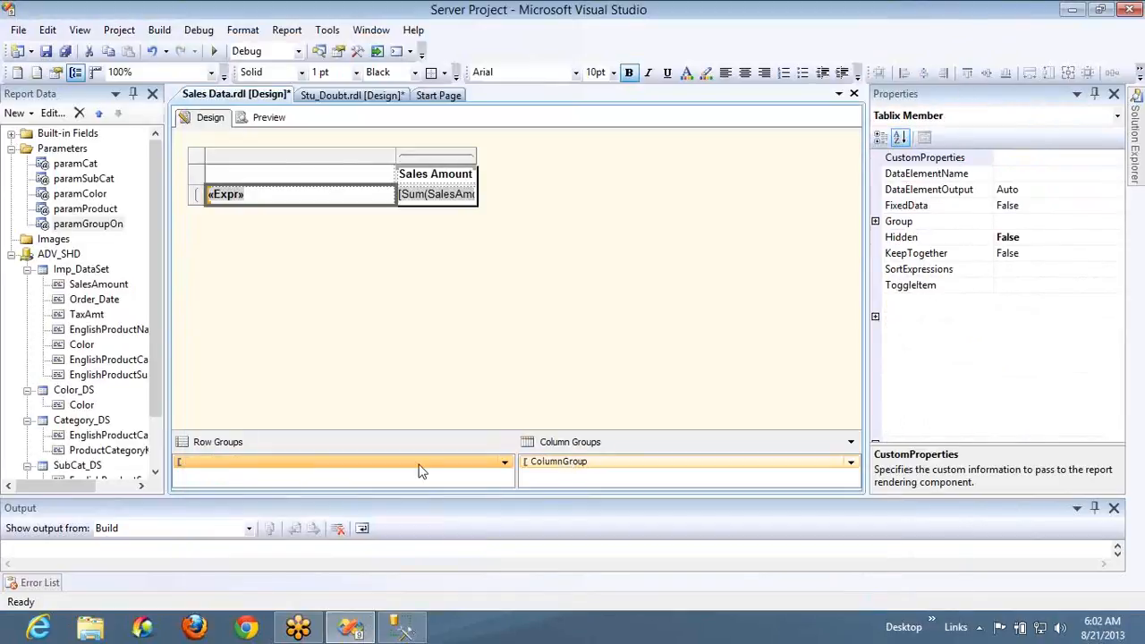
double_click(420, 469)
click(763, 287)
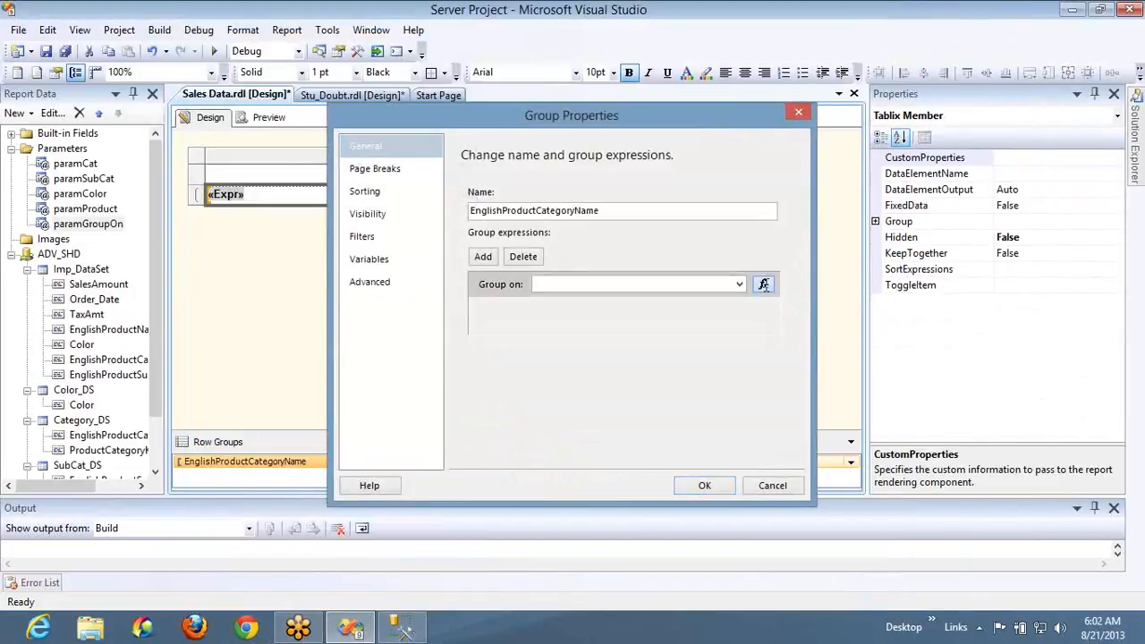
click(725, 246)
key(ctrl+a)
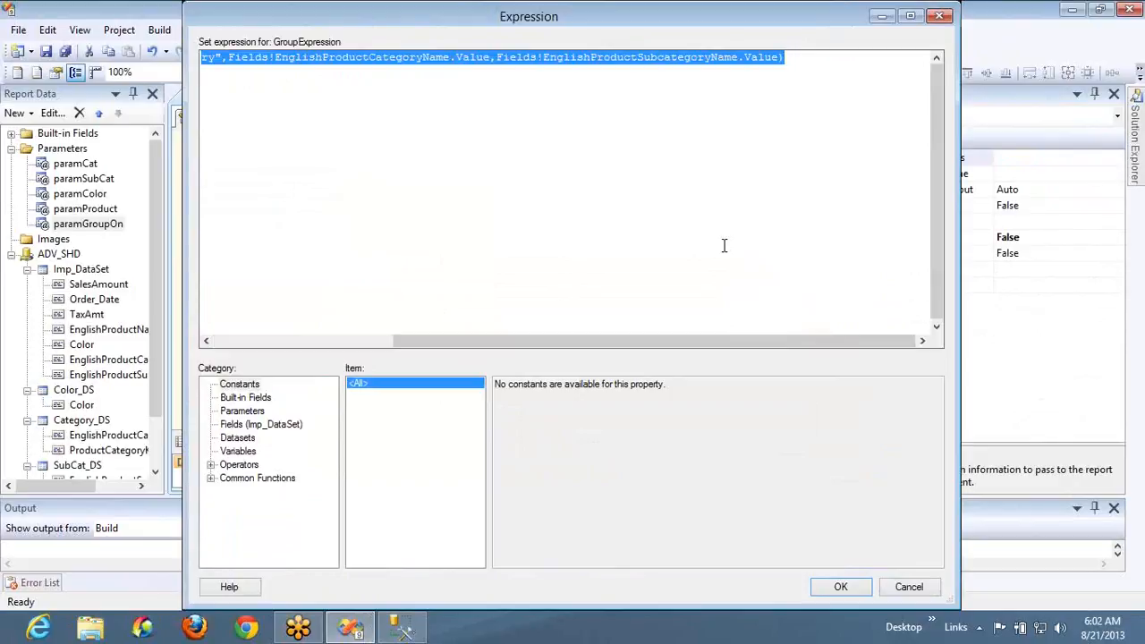
click(903, 589)
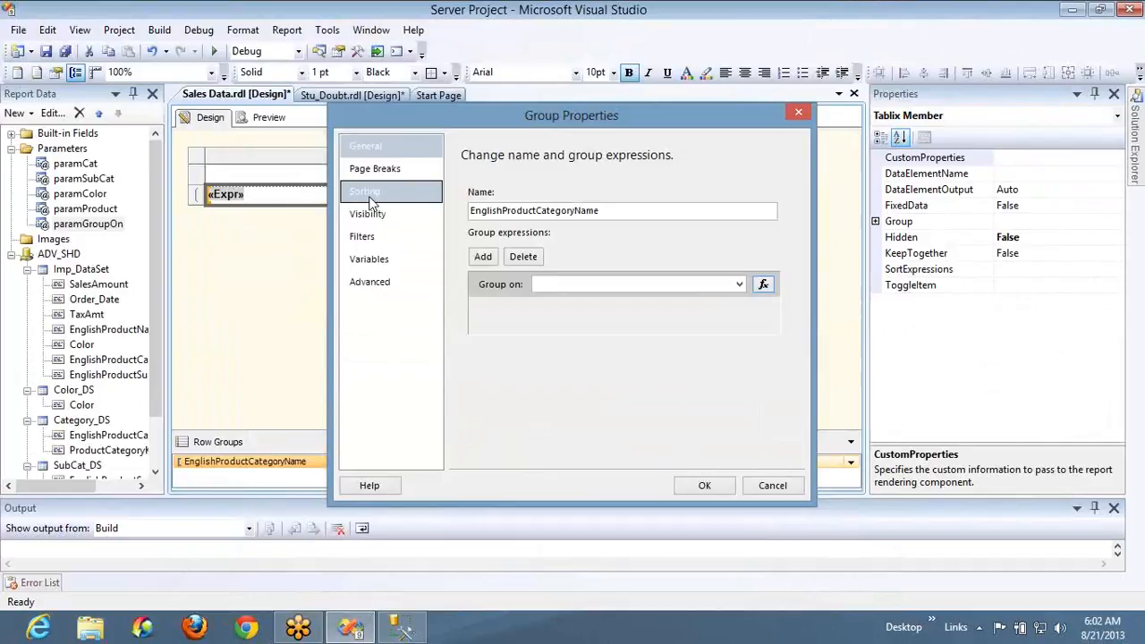
- Add a sort entry on the row group's Sorting page and open its Sort by list
click(370, 195)
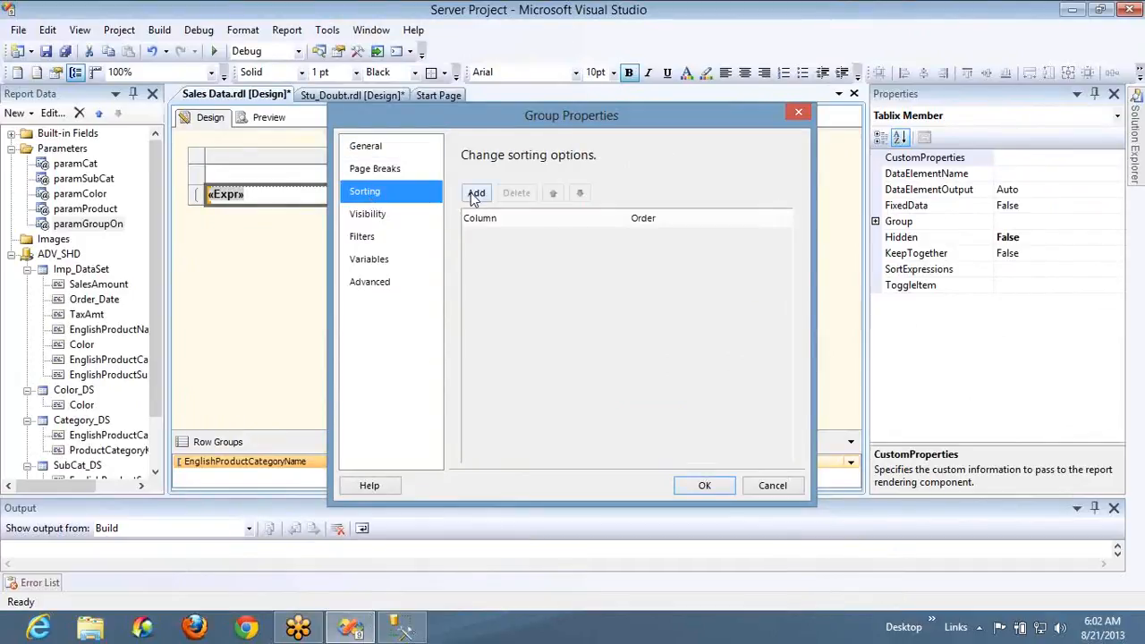
click(475, 195)
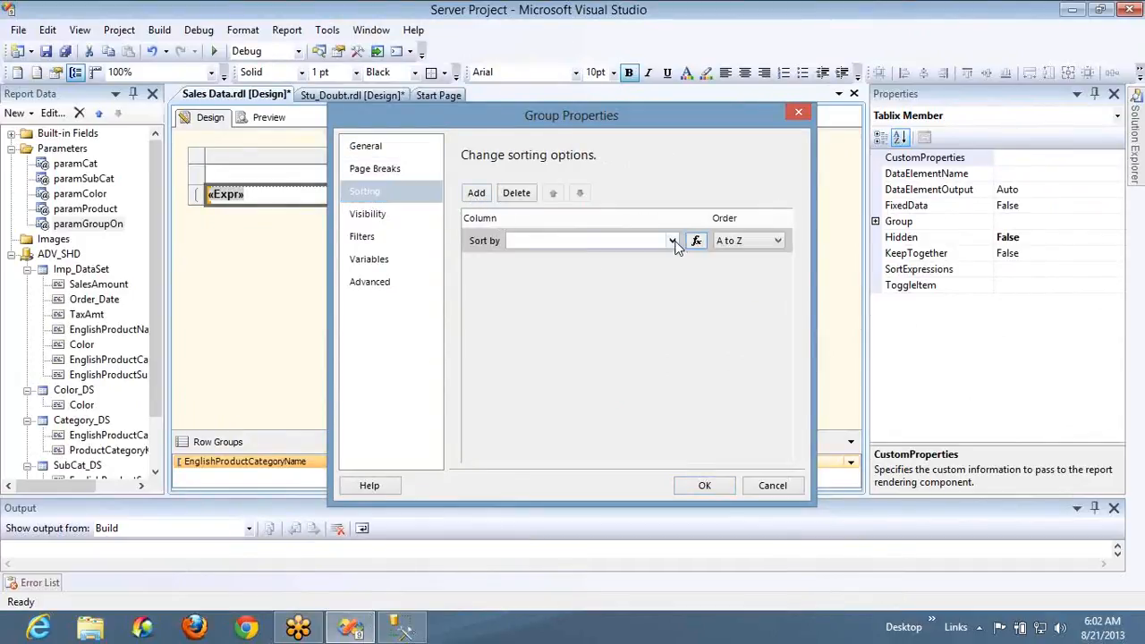
click(673, 242)
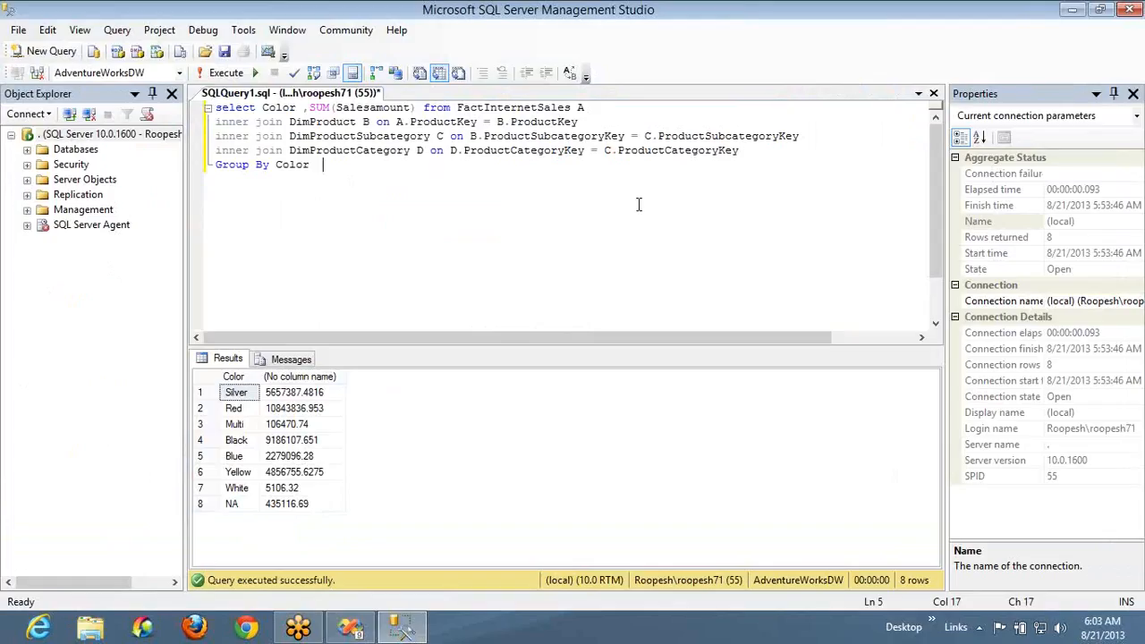
- In SQL Server Management Studio, add an order by EnglishProductName clause to the query and run it
key(Return)
text(o)
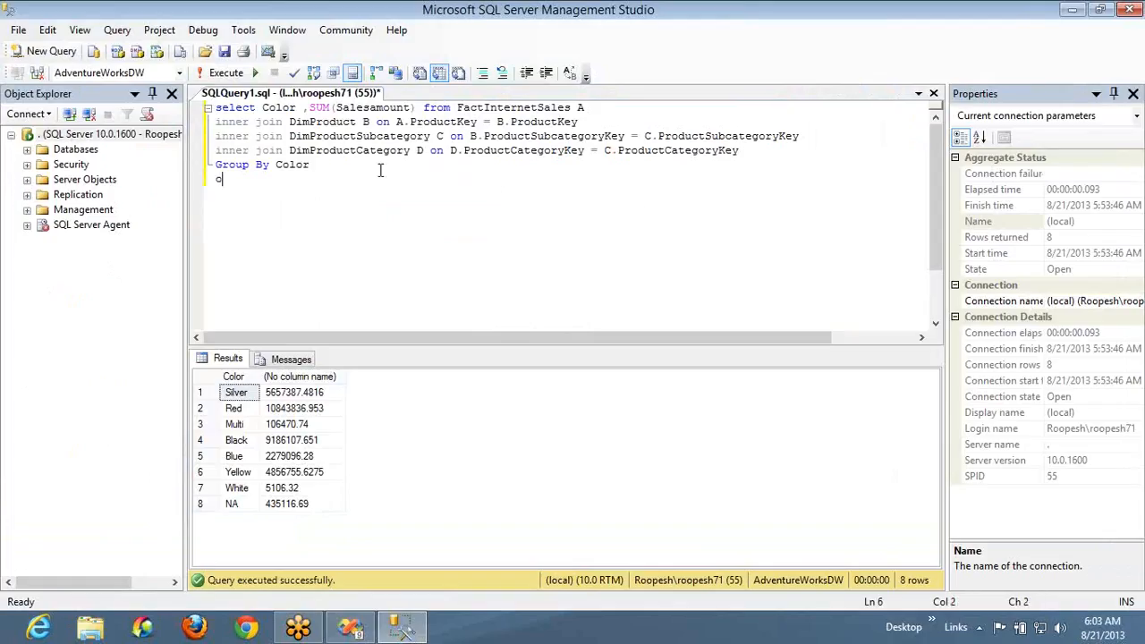
text(rder by Eng)
key(Down)
key(Down)
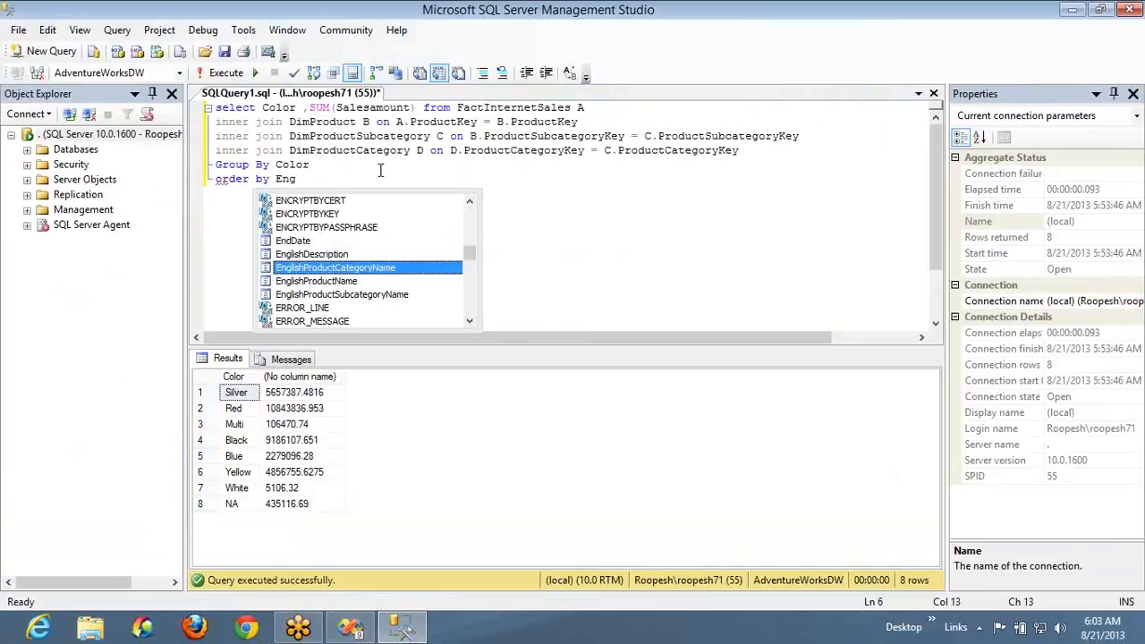
key(F5)
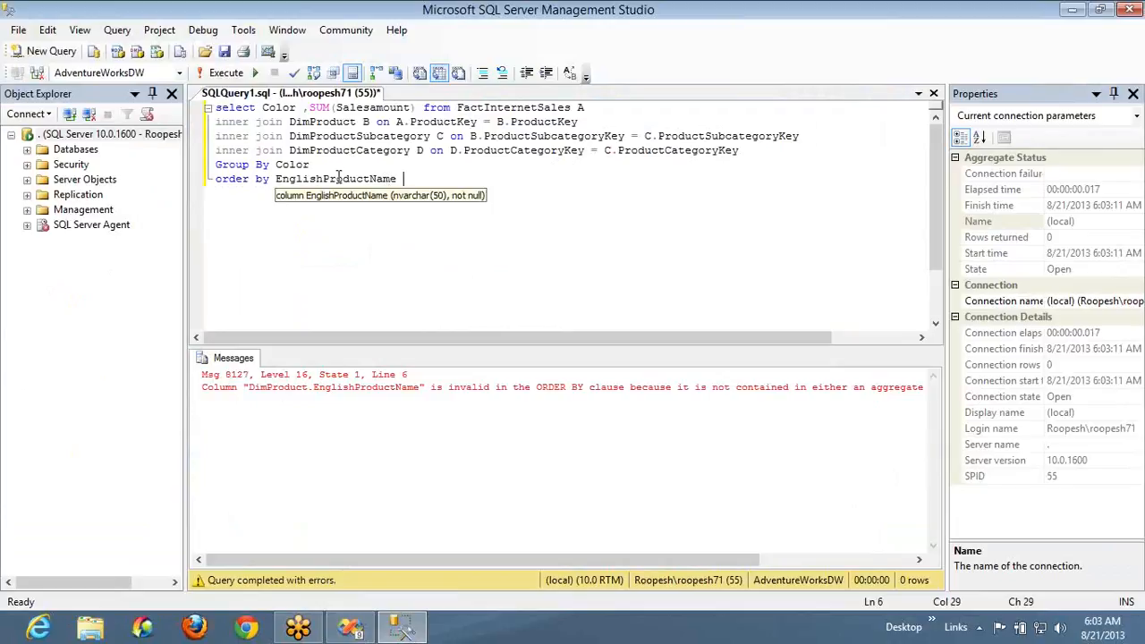
- Replace SUM(Salesamount) with plain Salesamount, comment out the Group By Color line, and rerun the query
click(314, 109)
double_click(321, 109)
key(Delete)
key(Delete)
key(ctrl+Right)
key(Delete)
key(Down)
key(Down)
key(Down)
key(Down)
key(Home)
text(--)
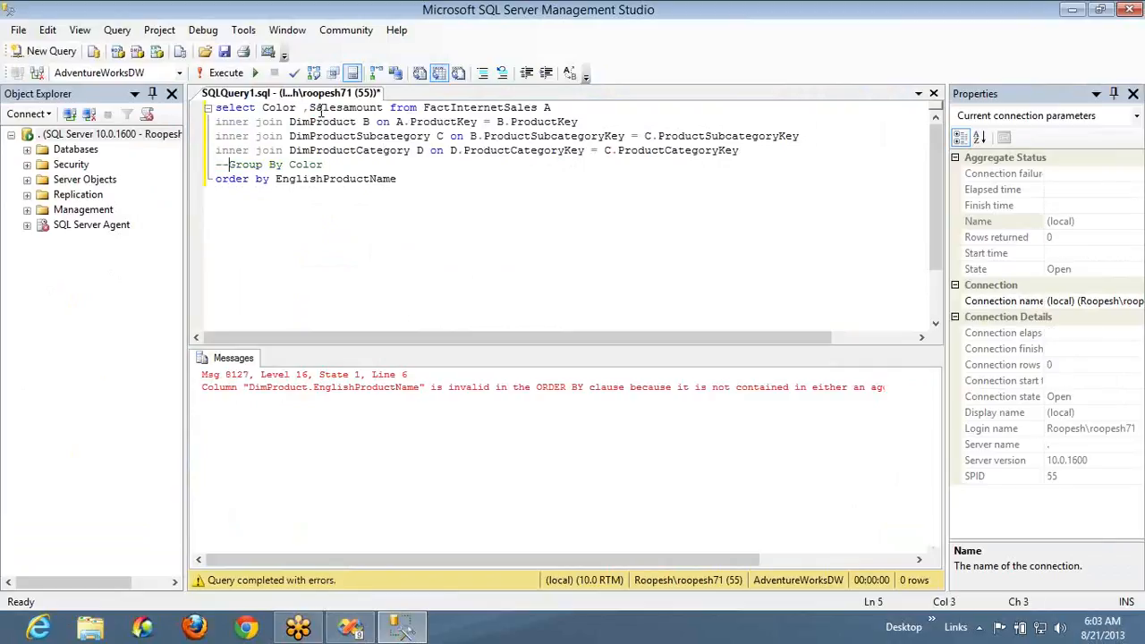
key(F5)
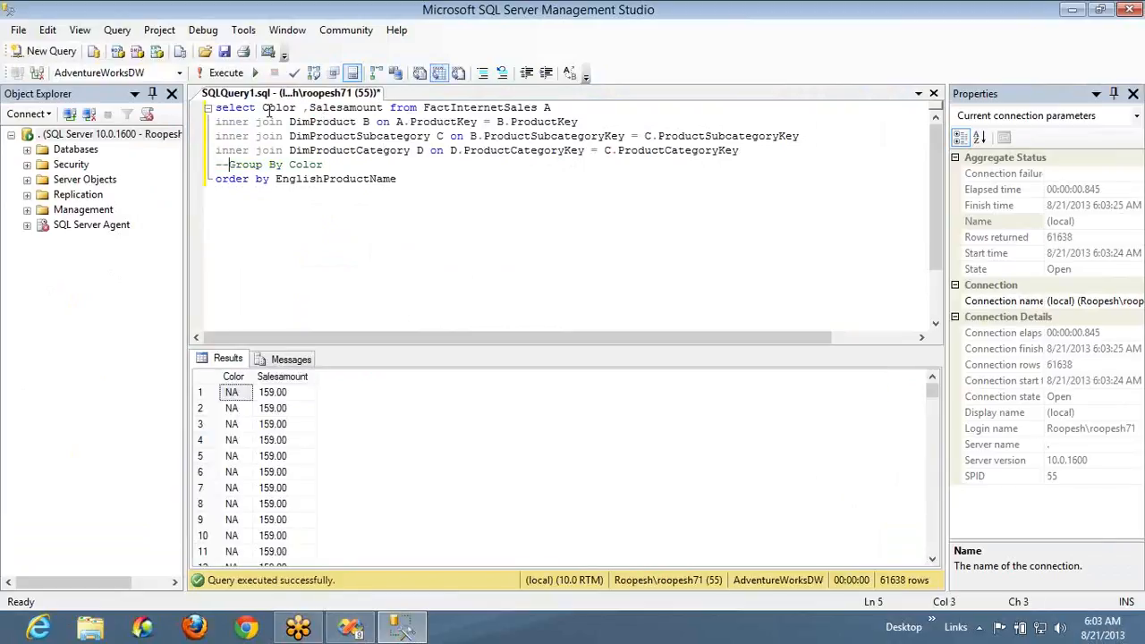
- Highlight the query's selected columns, the order by field and the commented Group By line to examine them
drag(261, 108, 385, 107)
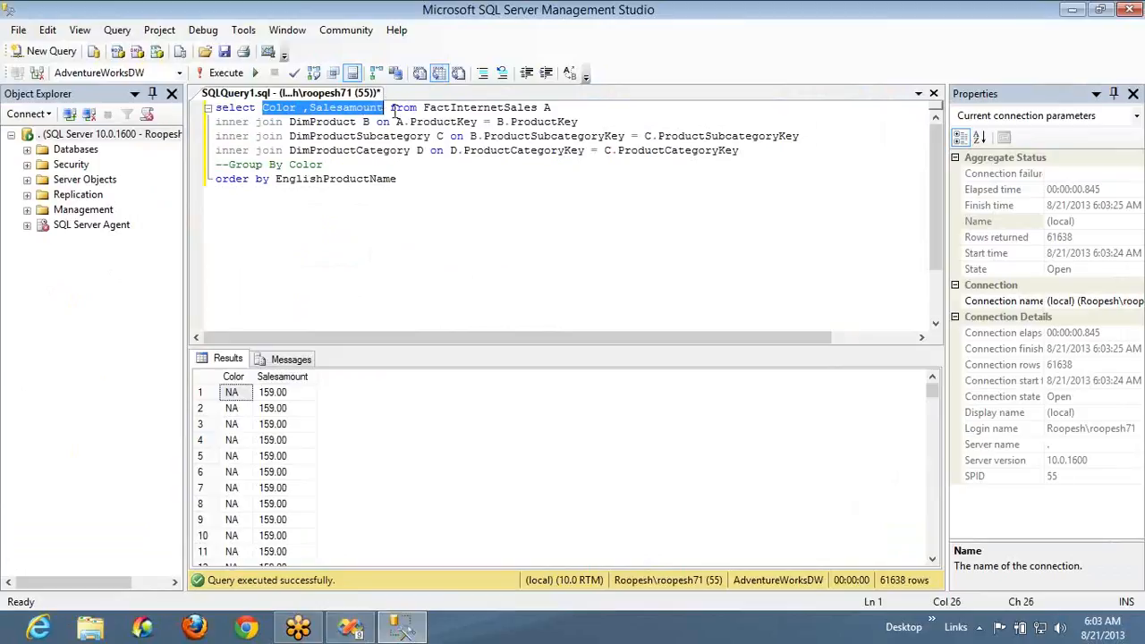
double_click(369, 179)
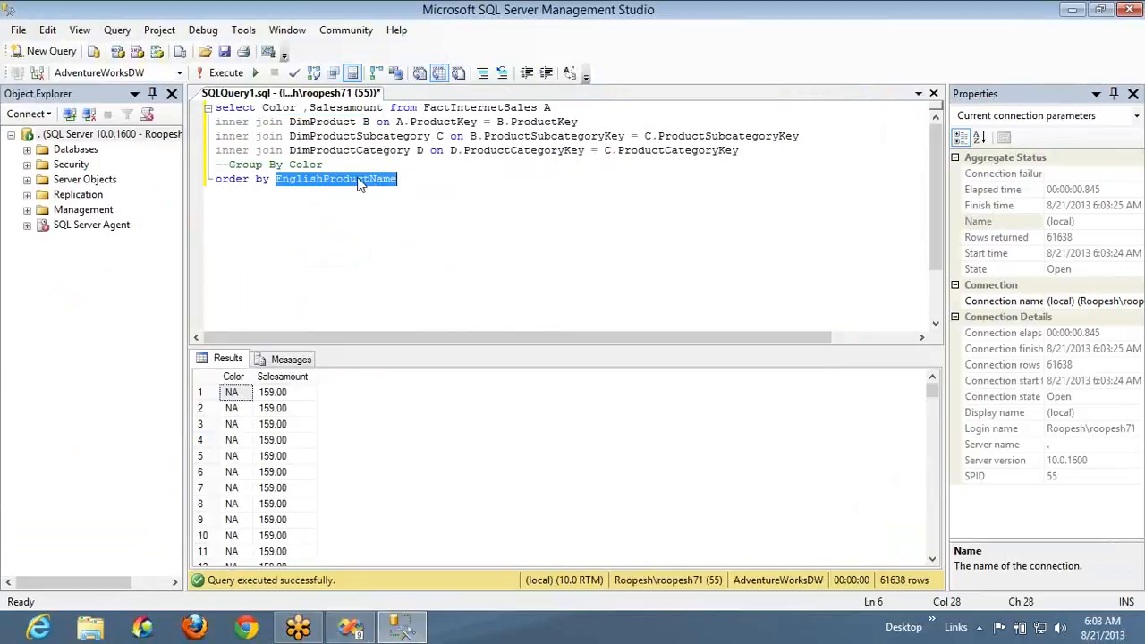
double_click(280, 164)
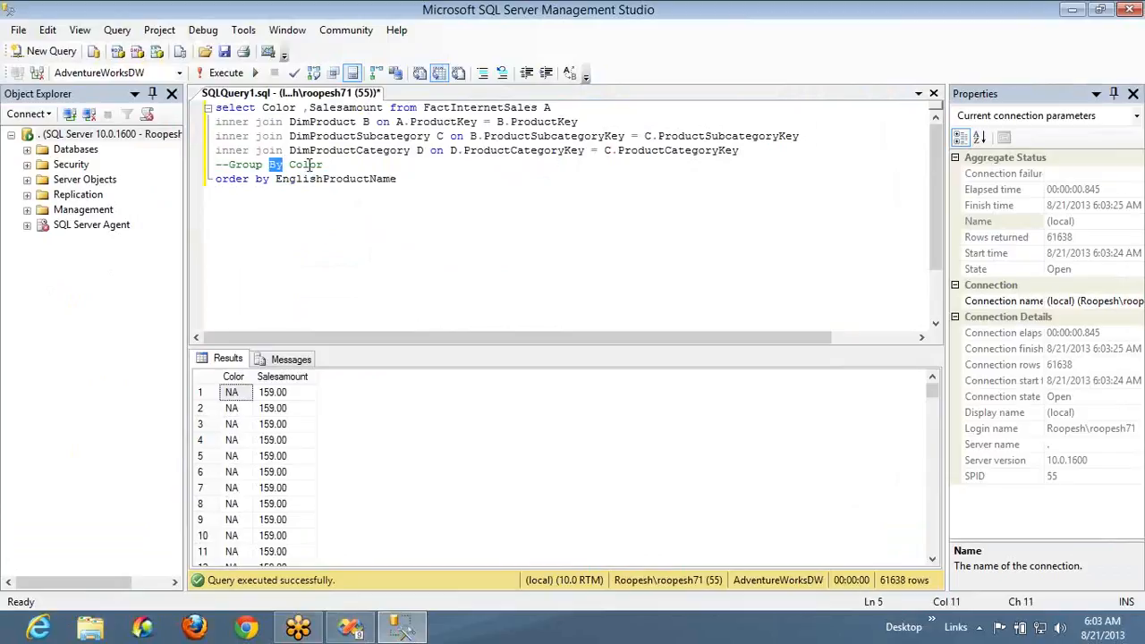
click(268, 107)
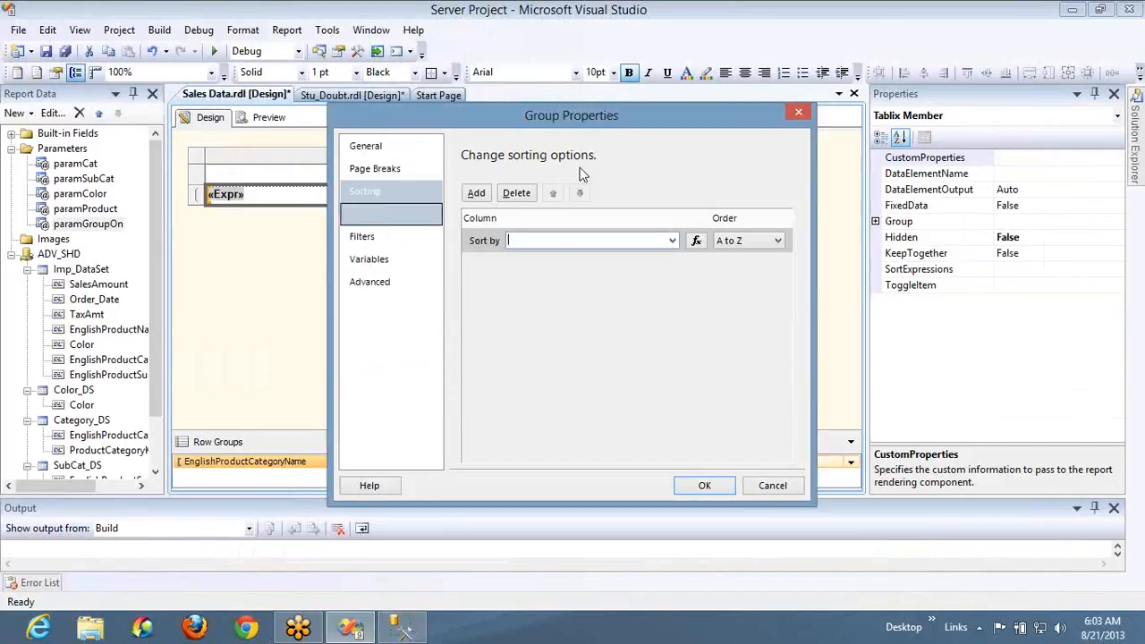
- Set the row group's sort expression to the pasted iif on paramGroupOn choosing category or subcategory name, ordered Z to A
click(673, 240)
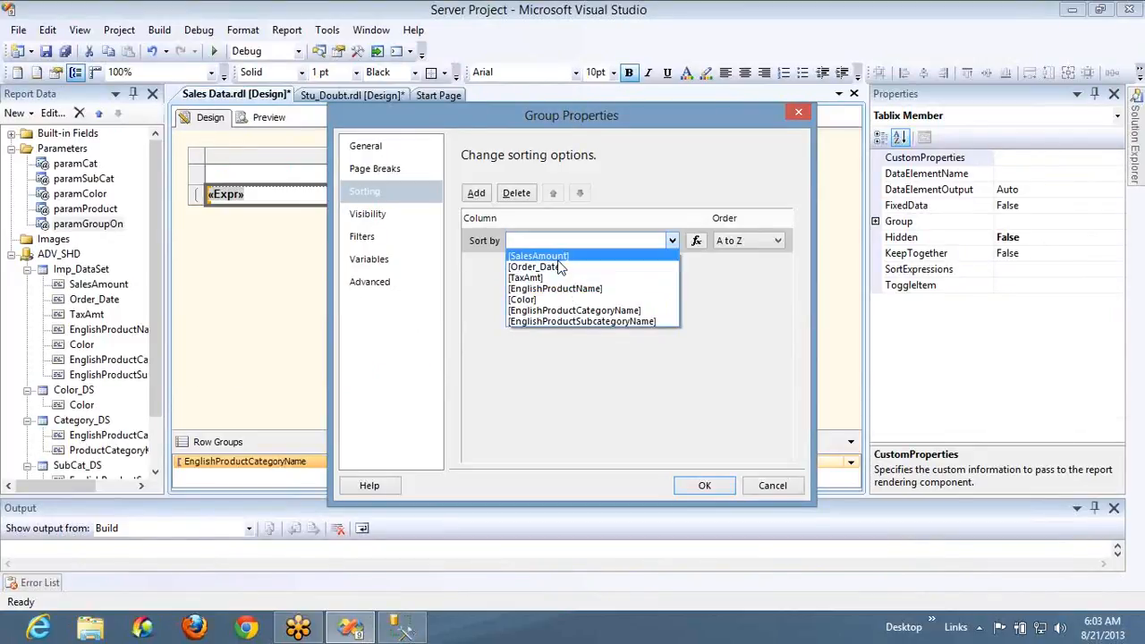
click(696, 240)
click(696, 240)
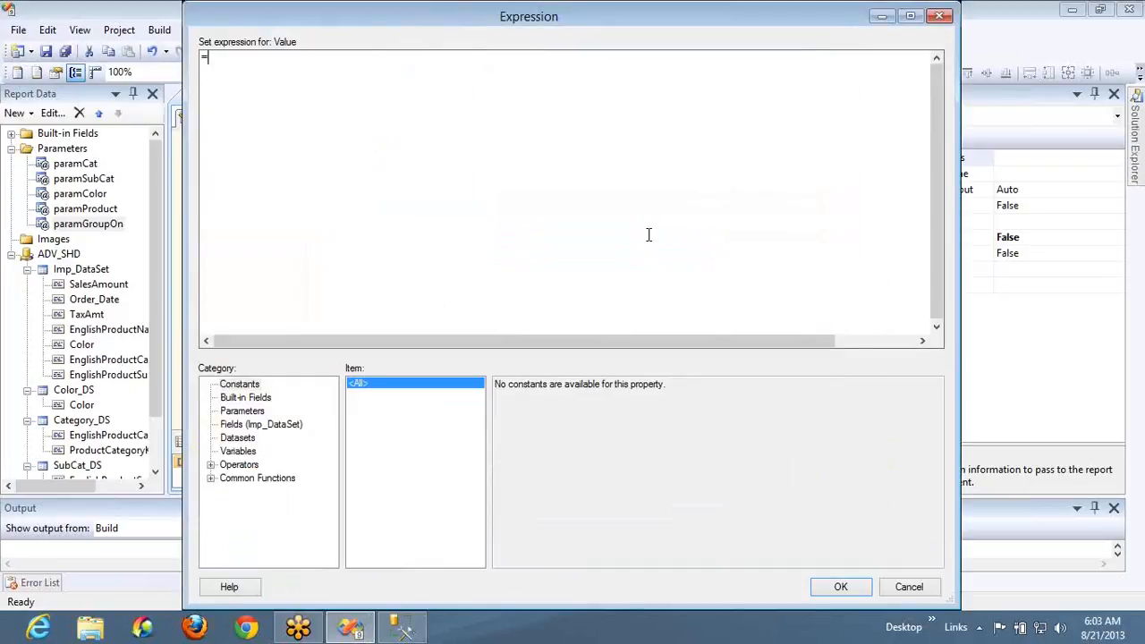
key(ctrl+a)
key(ctrl+v)
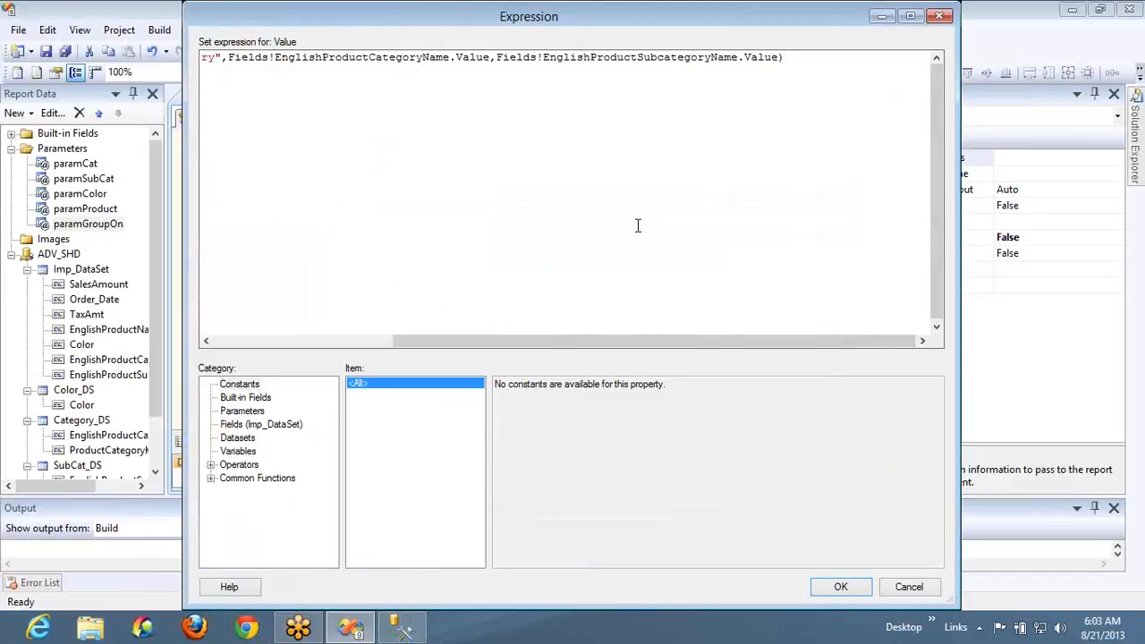
key(Home)
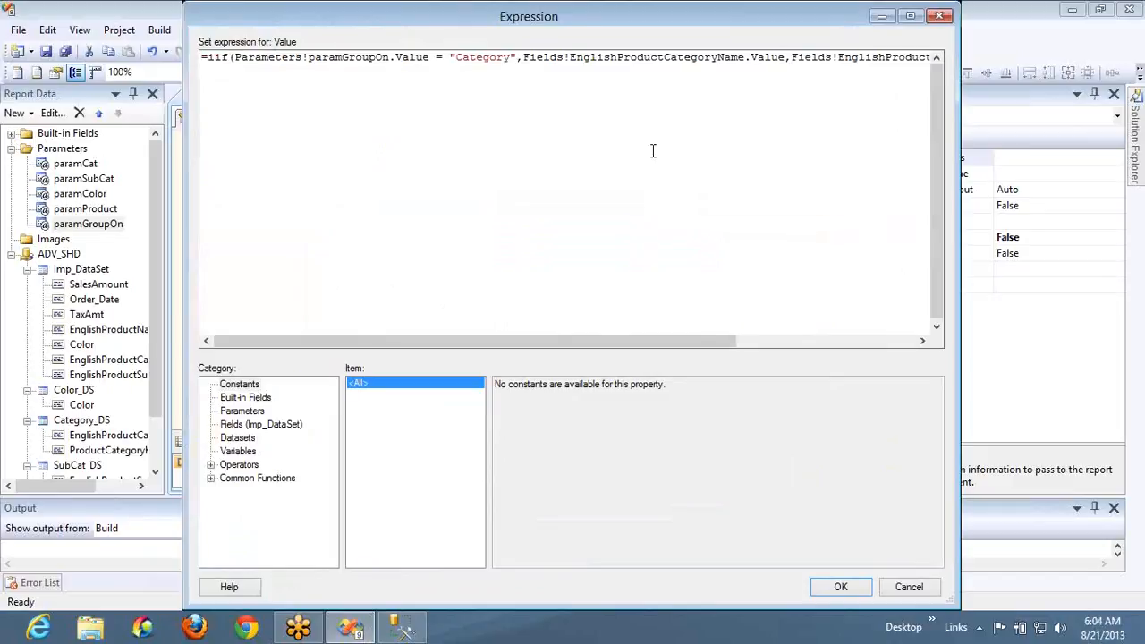
double_click(667, 58)
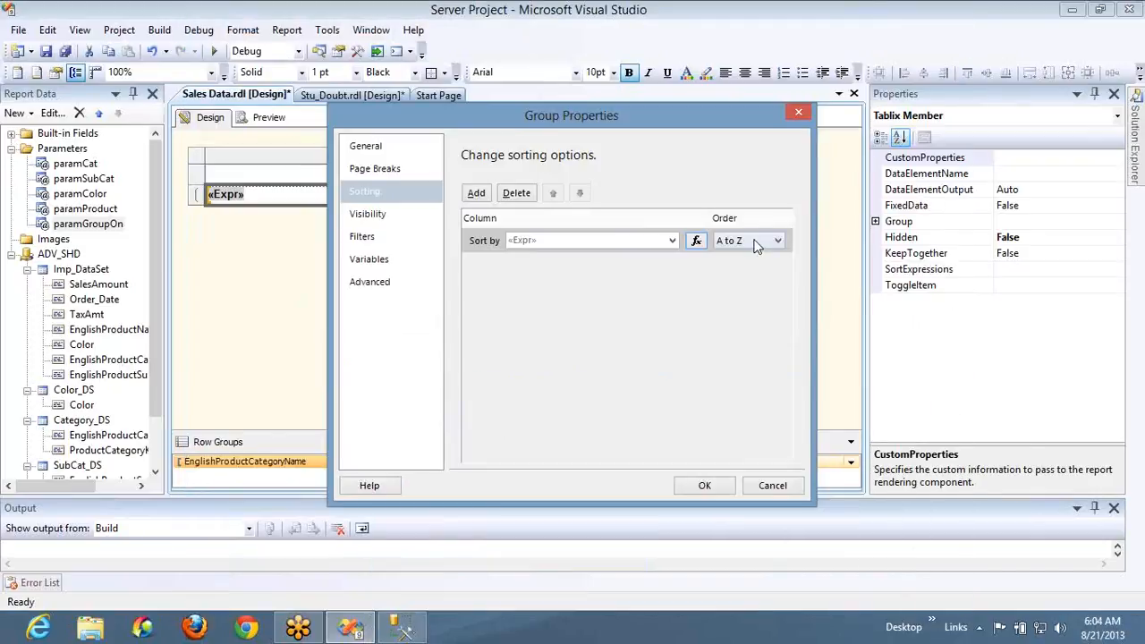
click(755, 242)
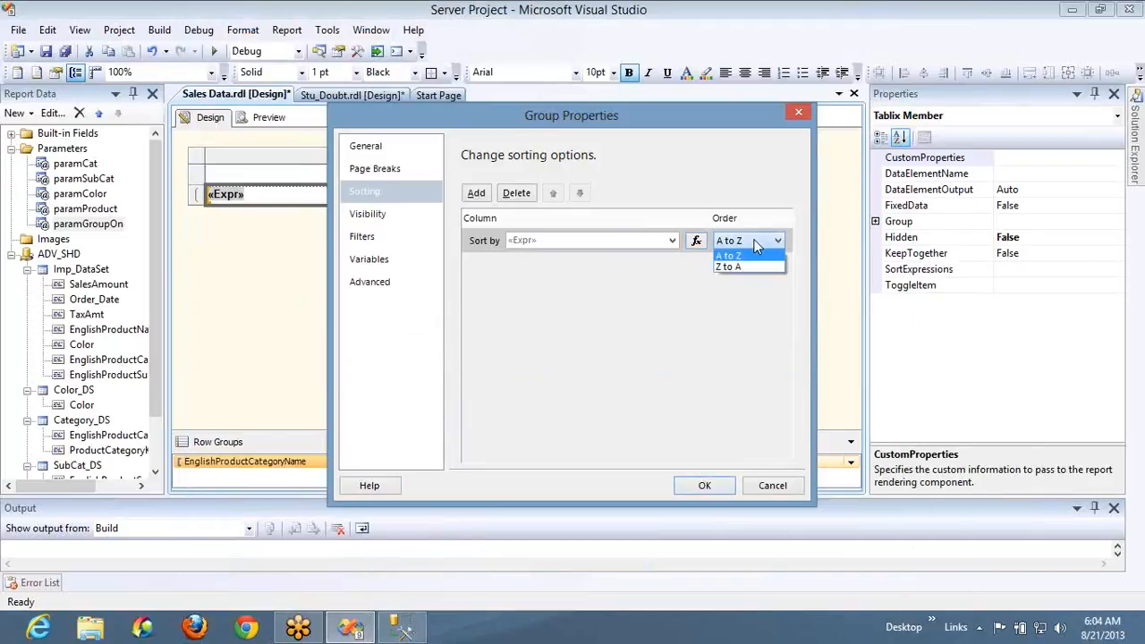
click(751, 267)
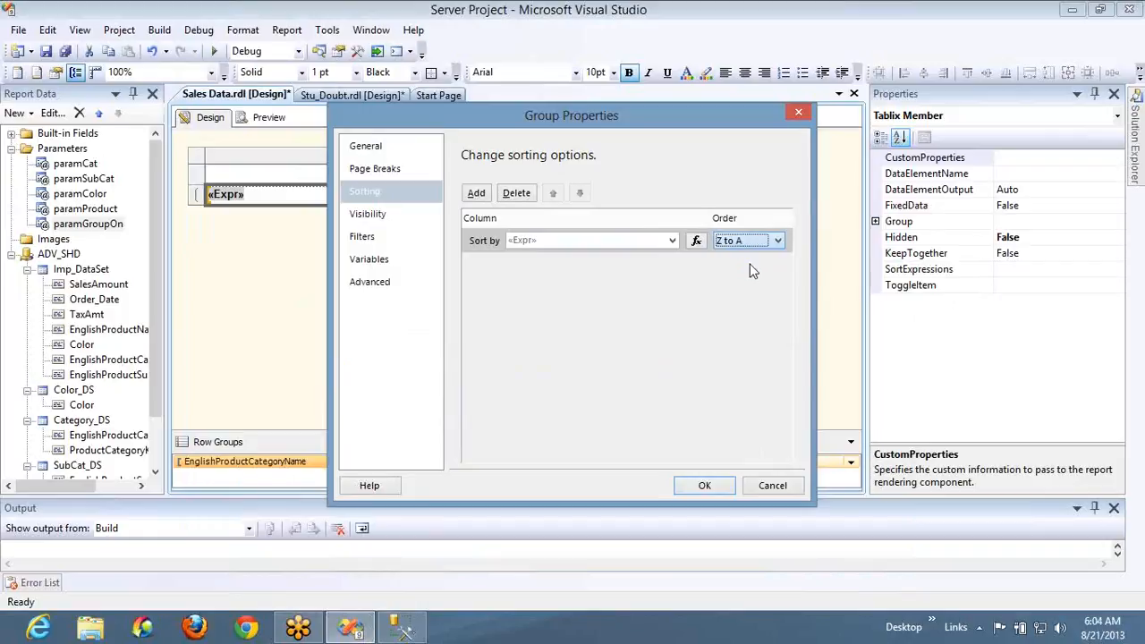
click(704, 485)
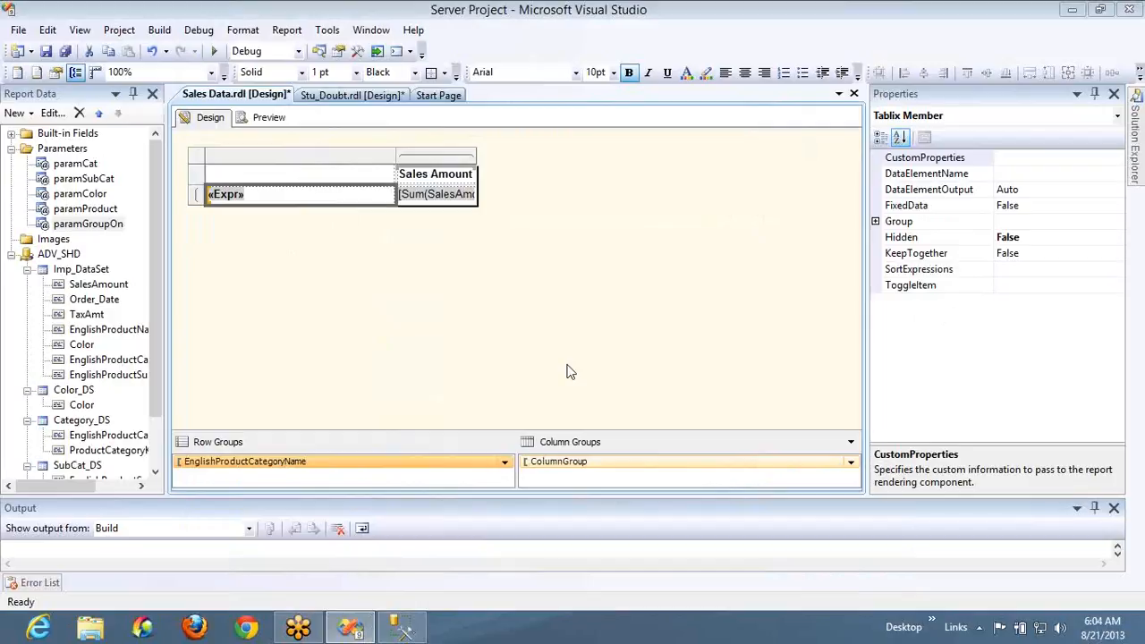
- Review the row group's properties and the Sales Data.rdl file properties
double_click(449, 466)
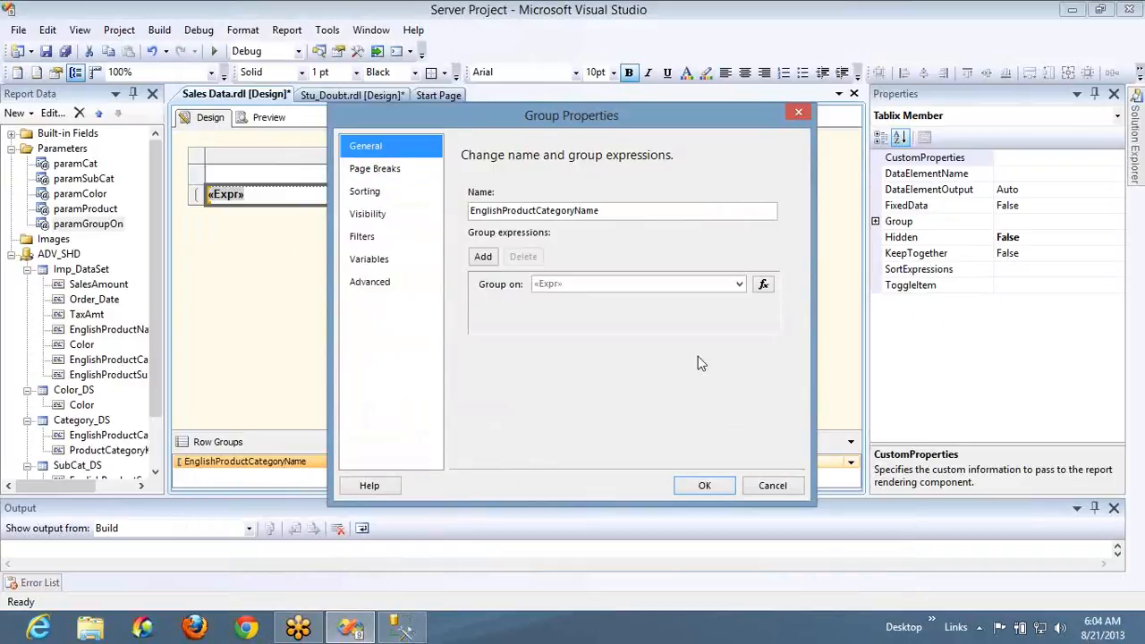
click(772, 488)
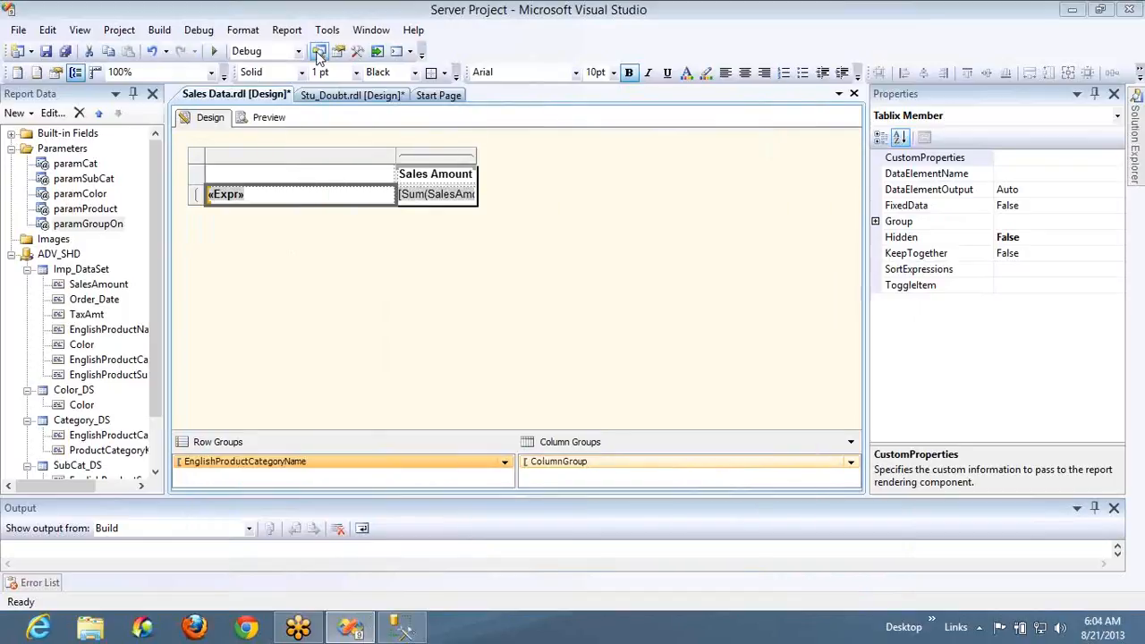
key(ctrl+alt+l)
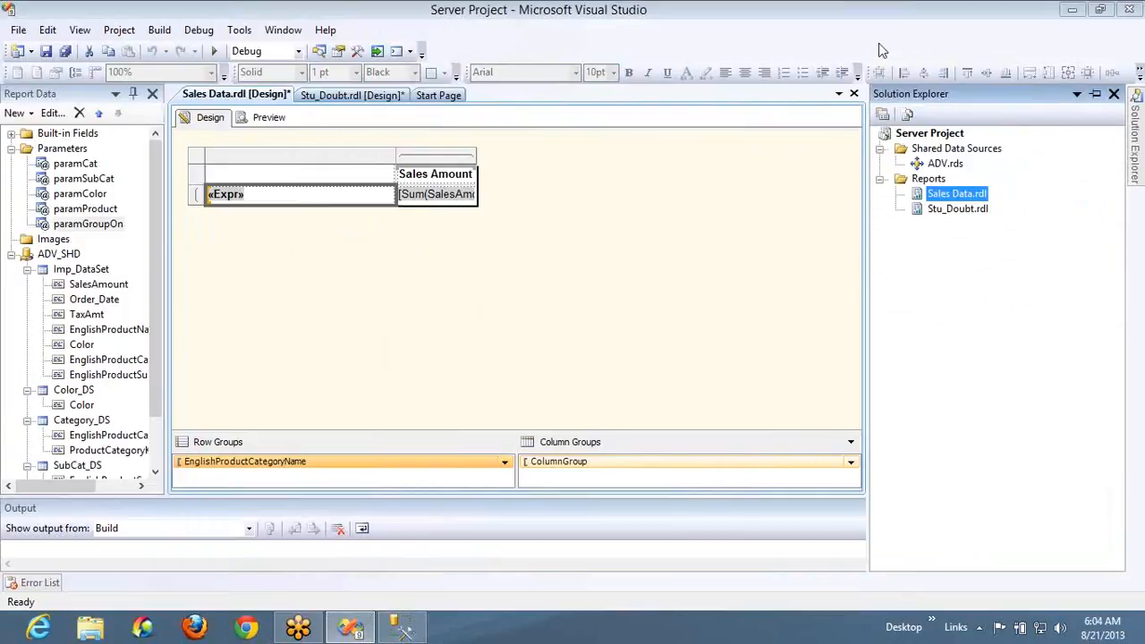
click(902, 34)
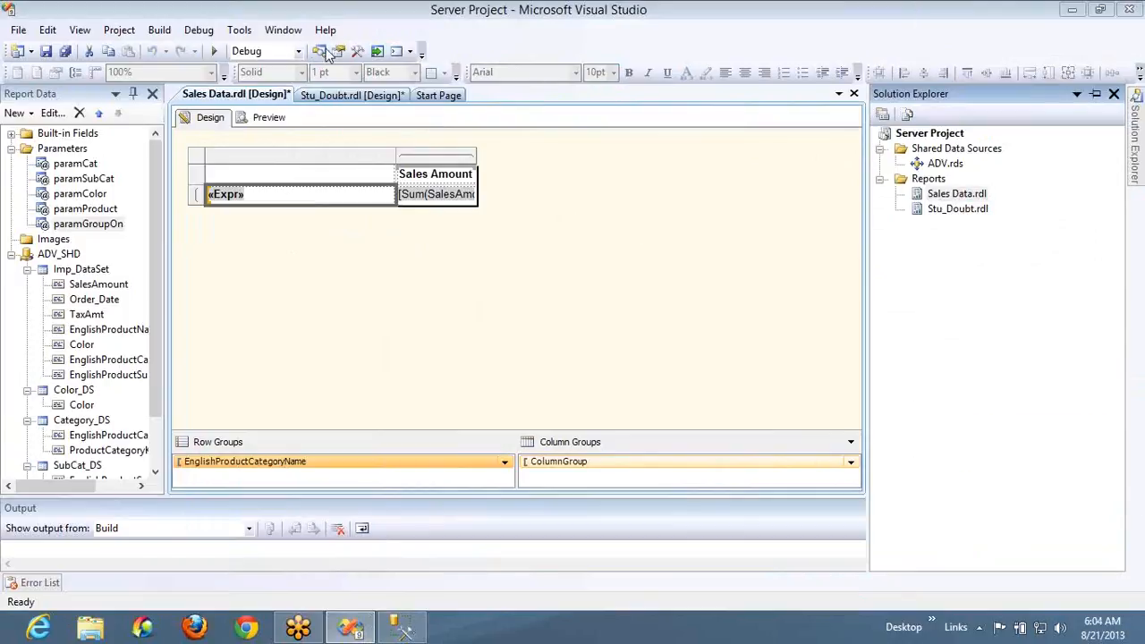
click(956, 193)
key(F4)
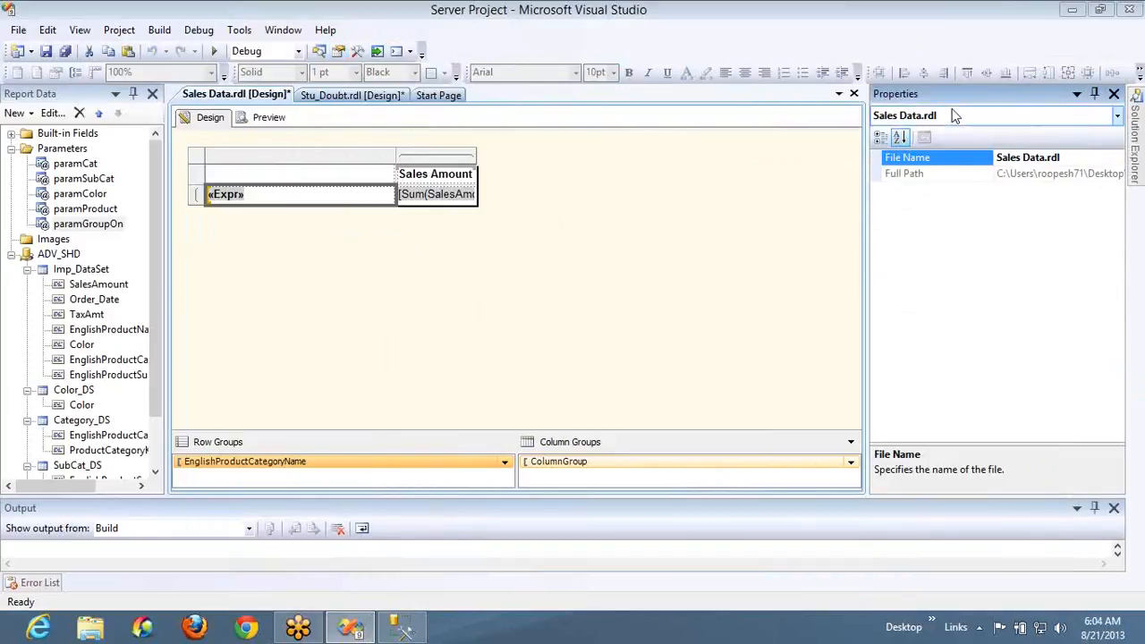
- Open the Sales Amount cell's BackgroundColor expression and start an iif testing Fields!SalesAmount.Value > 9000000
click(417, 204)
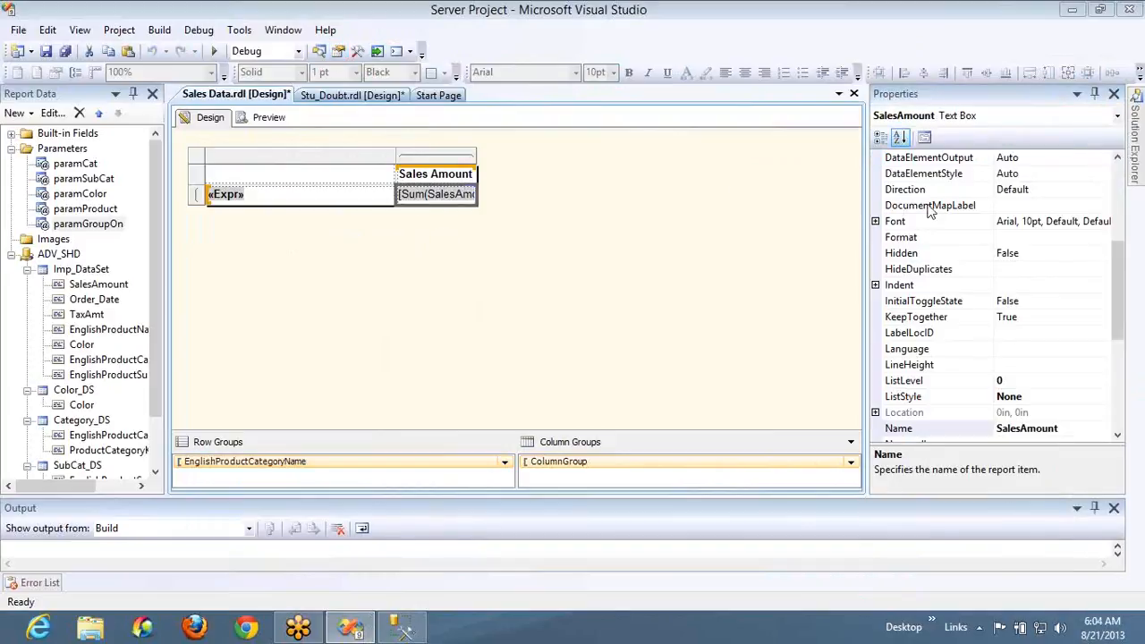
click(1116, 182)
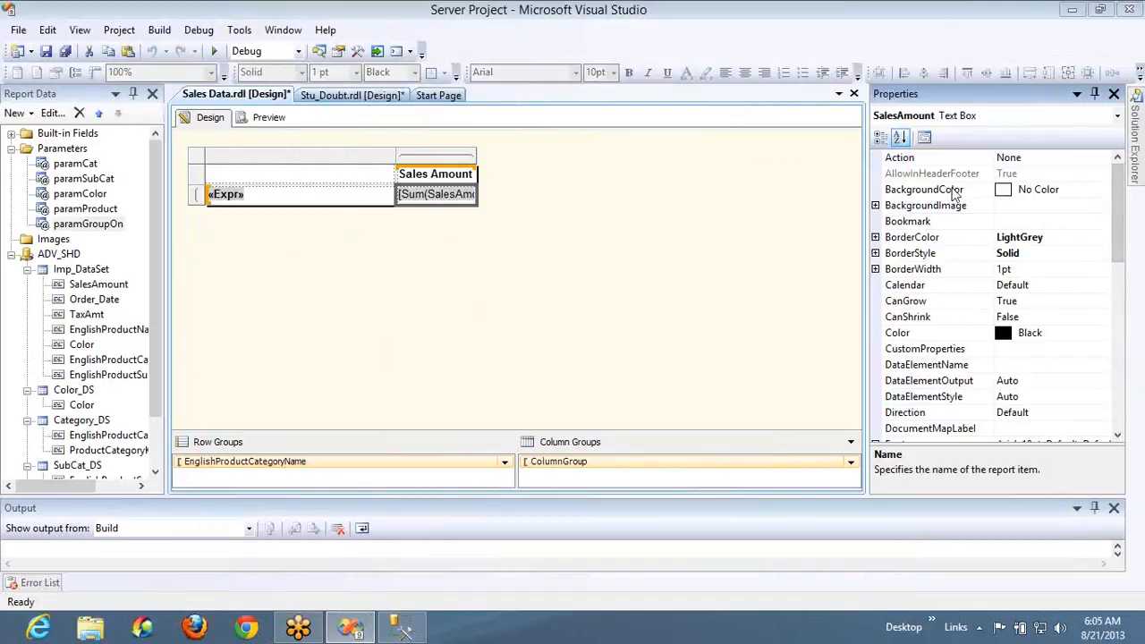
click(1103, 190)
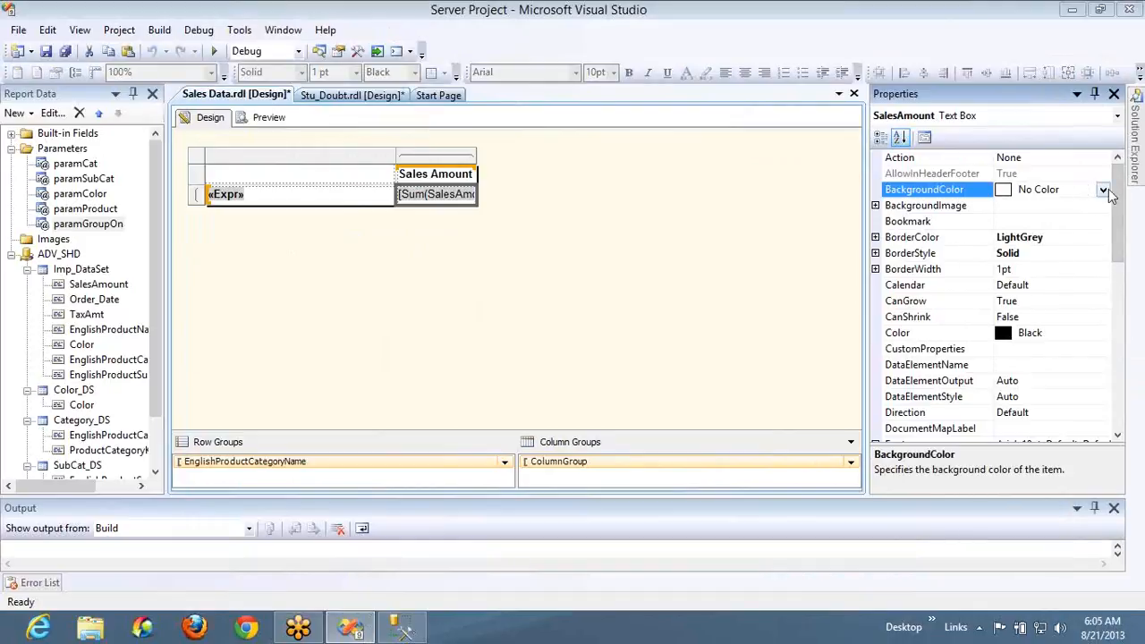
click(1103, 190)
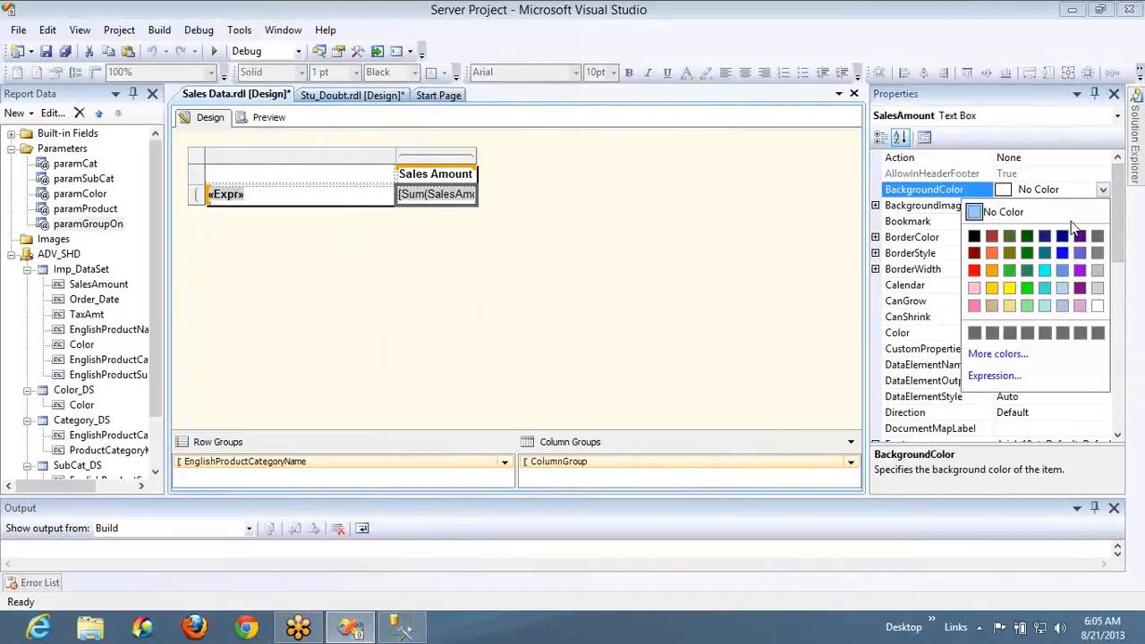
click(994, 376)
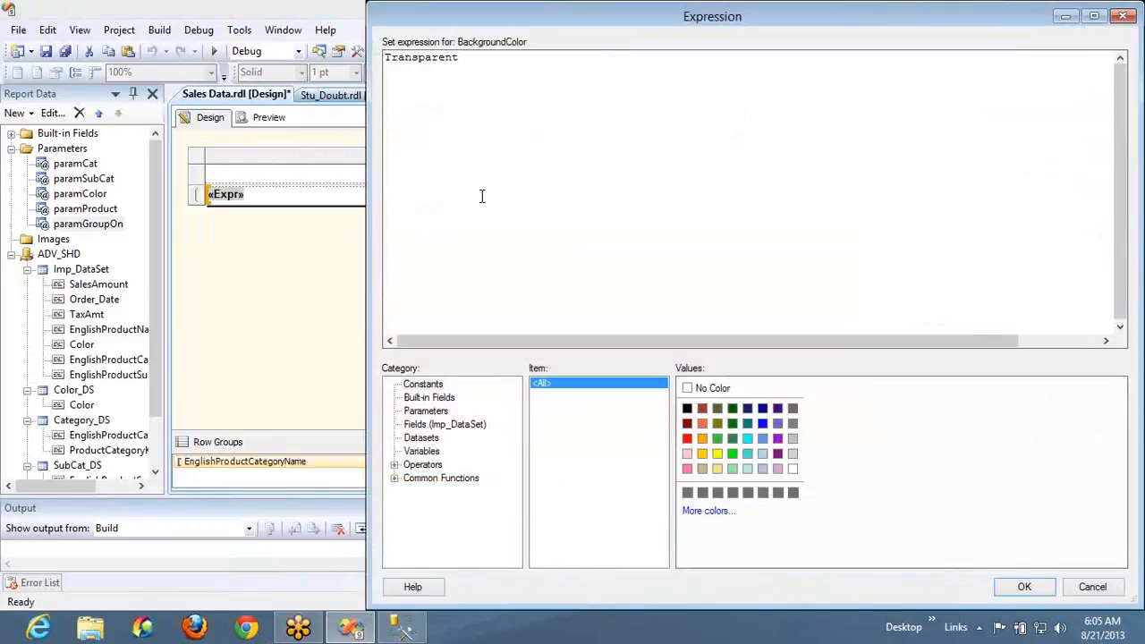
drag(702, 19, 755, 213)
drag(748, 315, 656, 244)
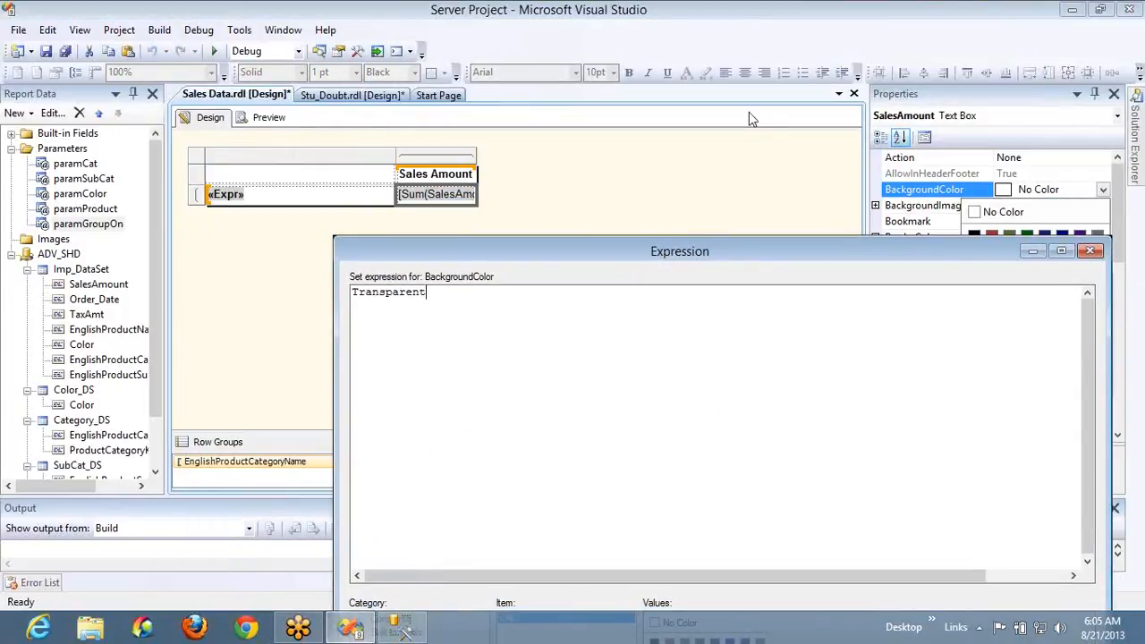
drag(748, 112, 748, 106)
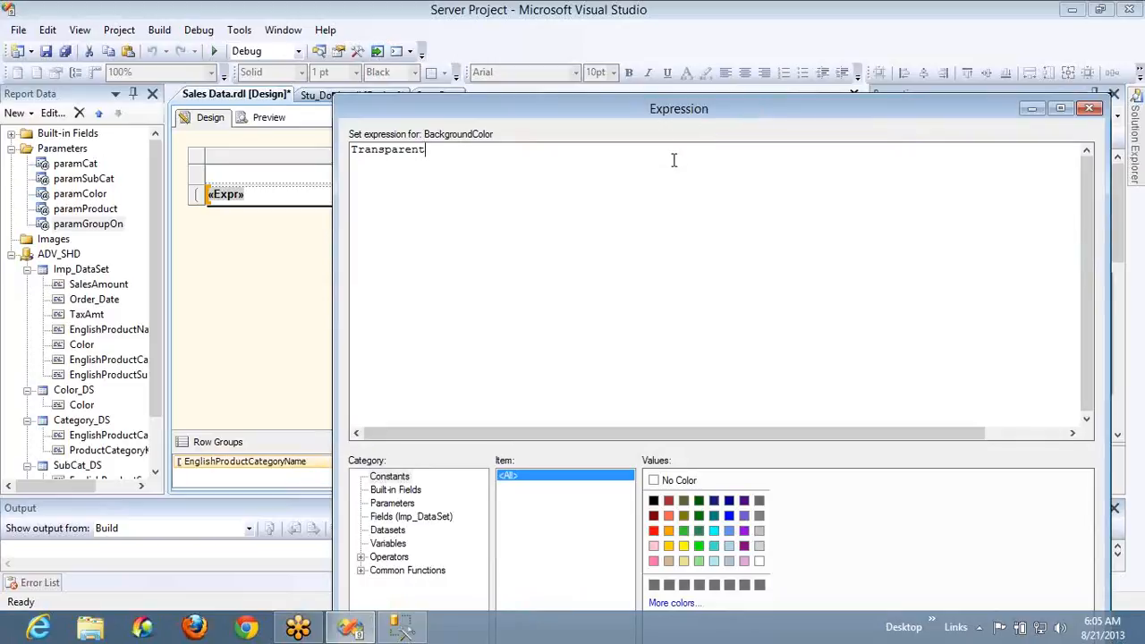
key(ctrl+a)
text(=iif(sale)
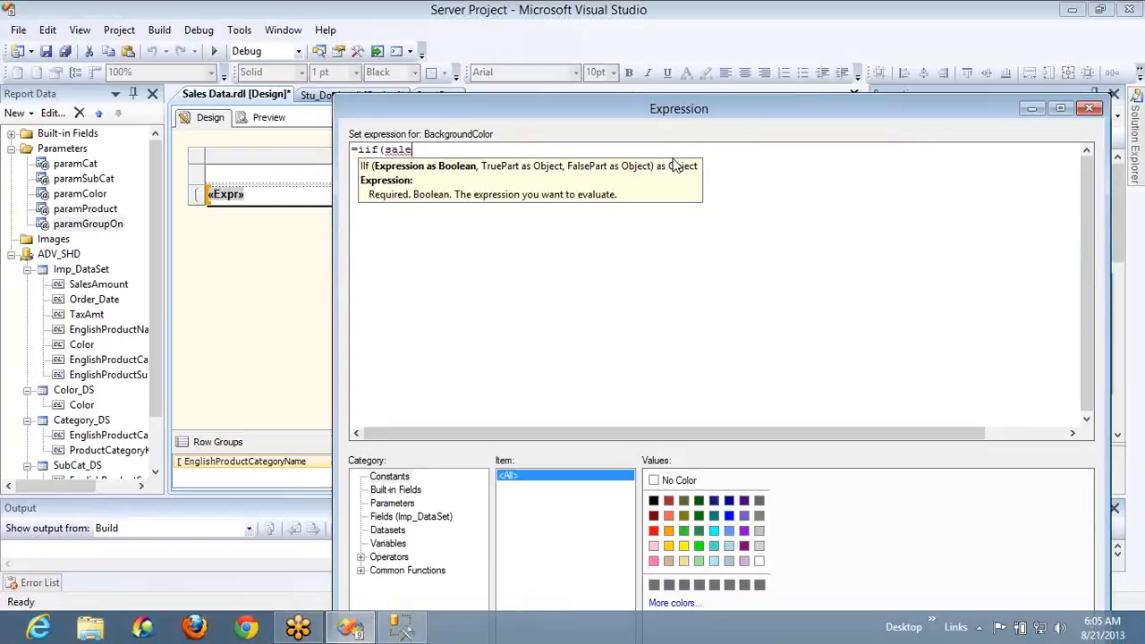
key(ctrl+shift+Left)
key(BackSpace)
click(447, 519)
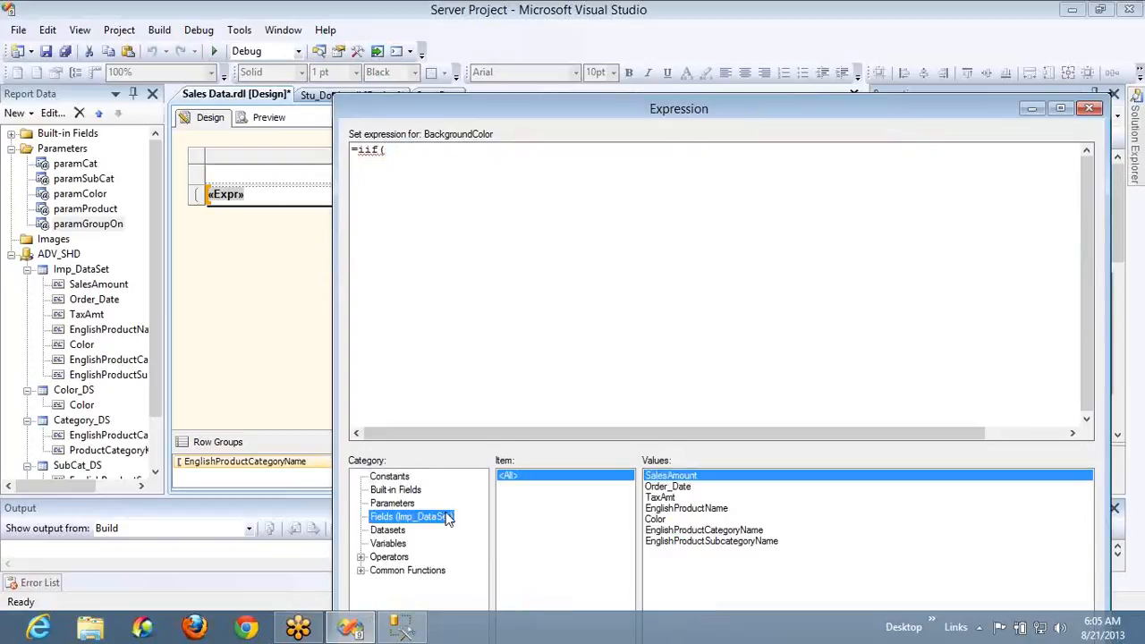
click(674, 478)
double_click(676, 479)
text(> 900)
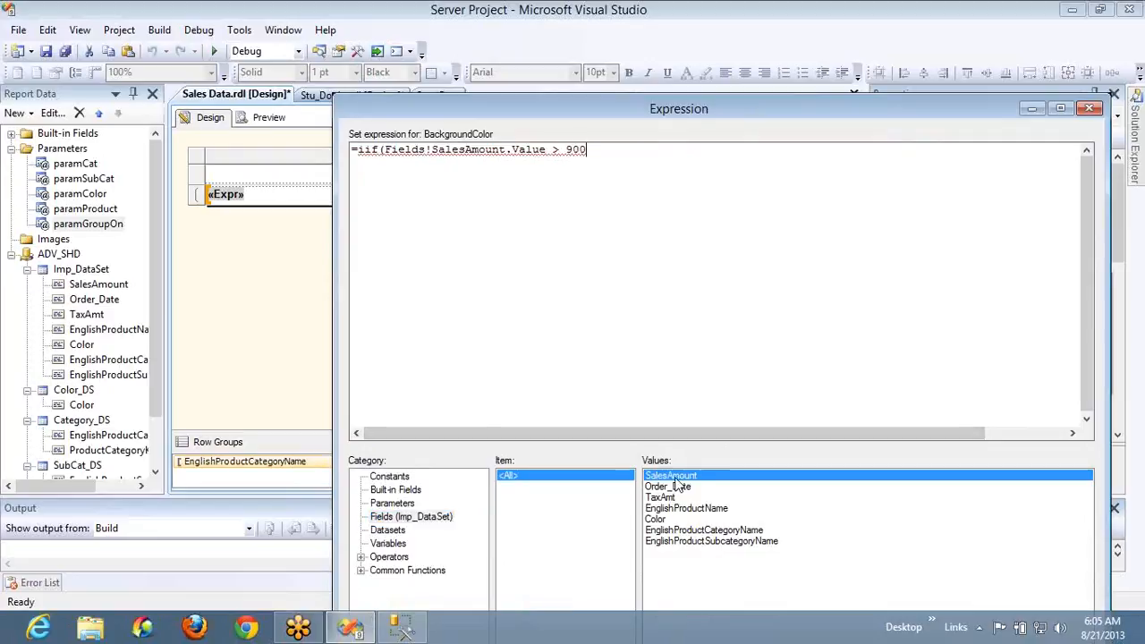
text(0000,)
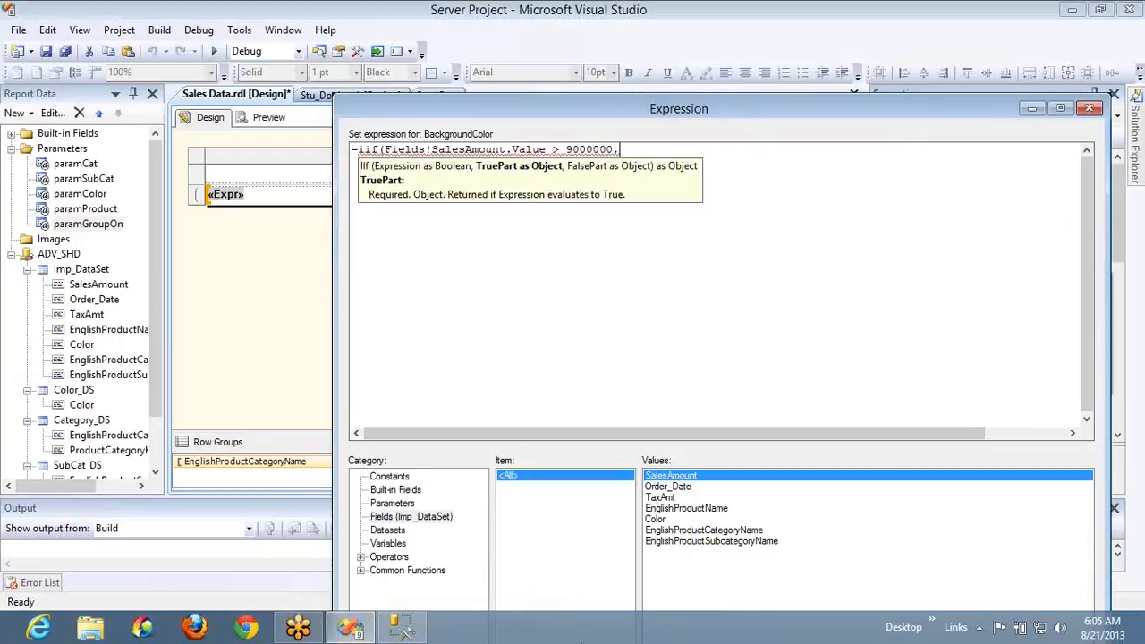
- Complete the background expression with "Green" when true and "Red" otherwise, and apply it
click(389, 477)
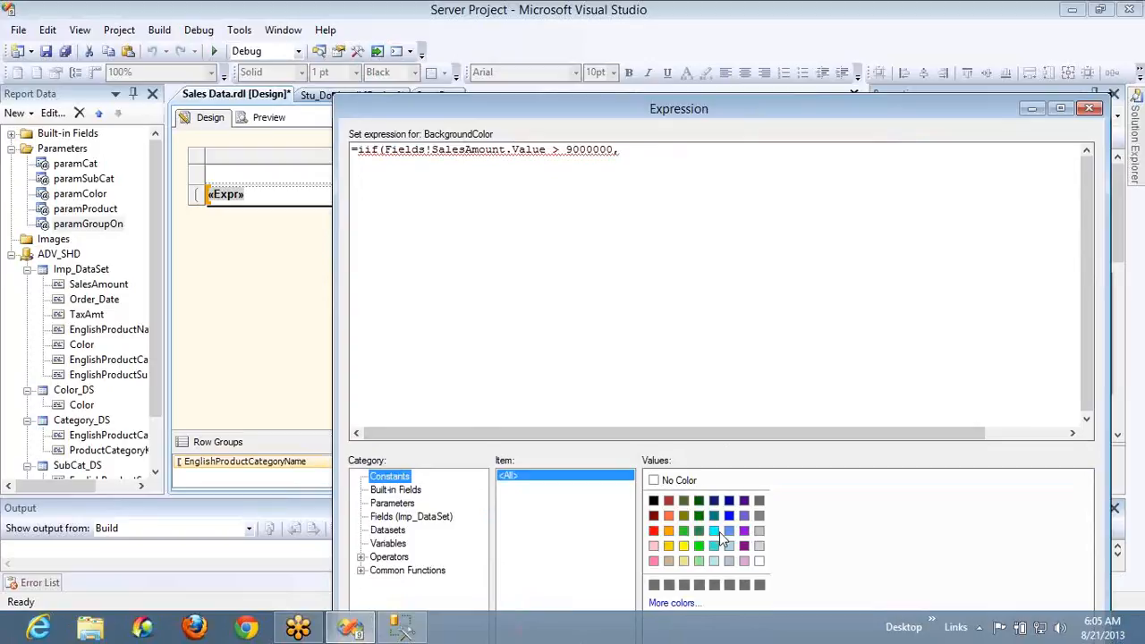
double_click(698, 516)
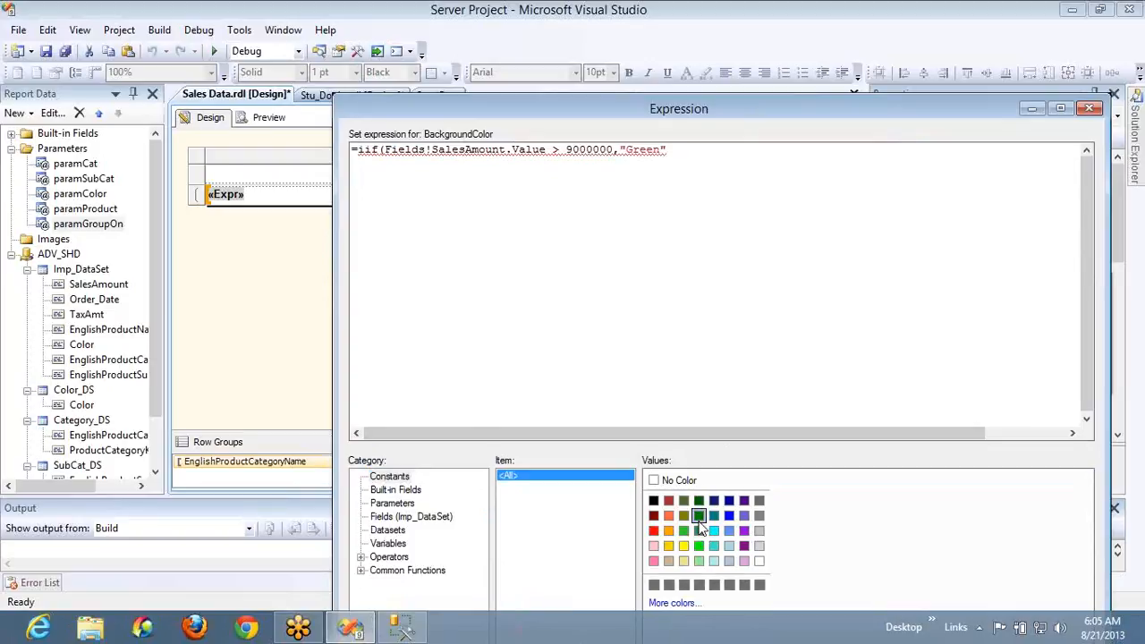
text(,)
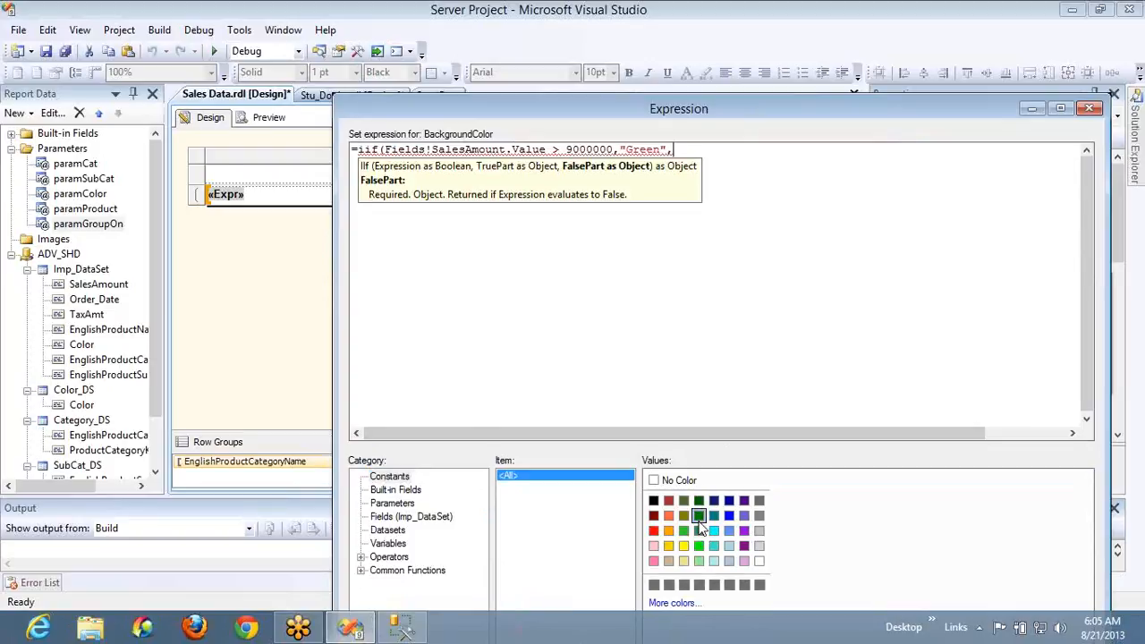
double_click(653, 531)
text())
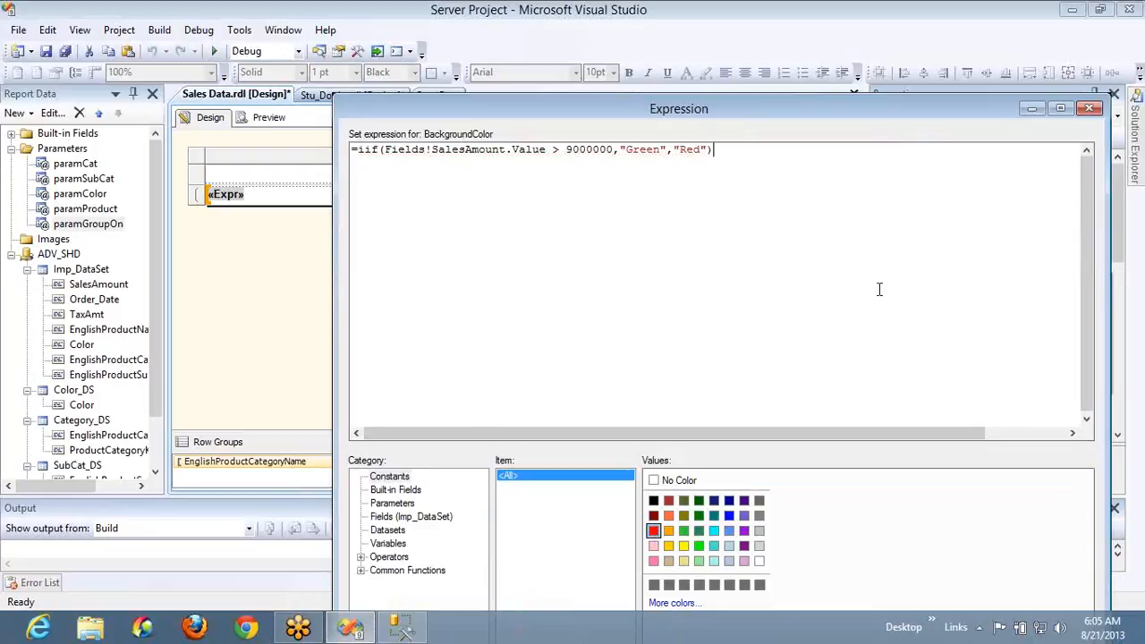
drag(1010, 105, 983, 13)
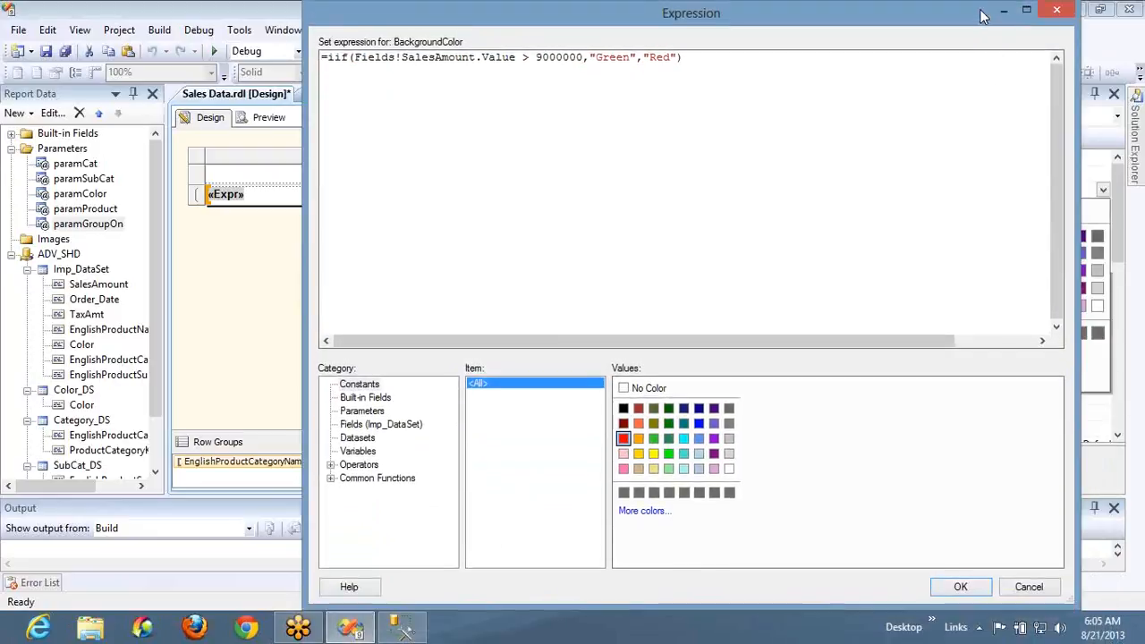
click(961, 586)
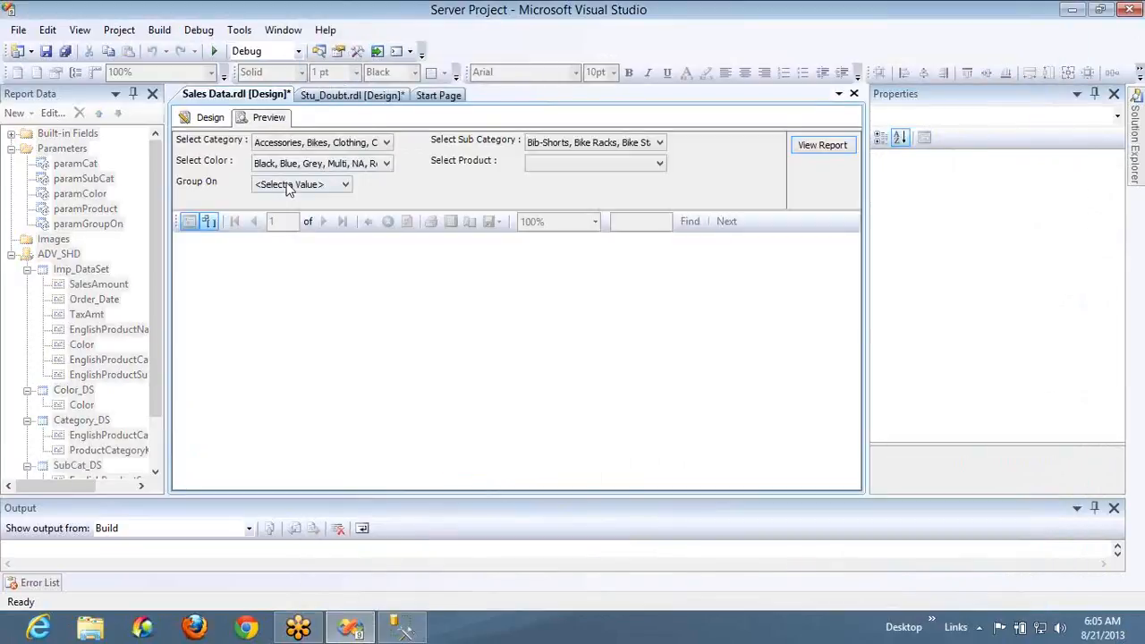
- Switch to the report preview and run the report
click(288, 185)
click(291, 222)
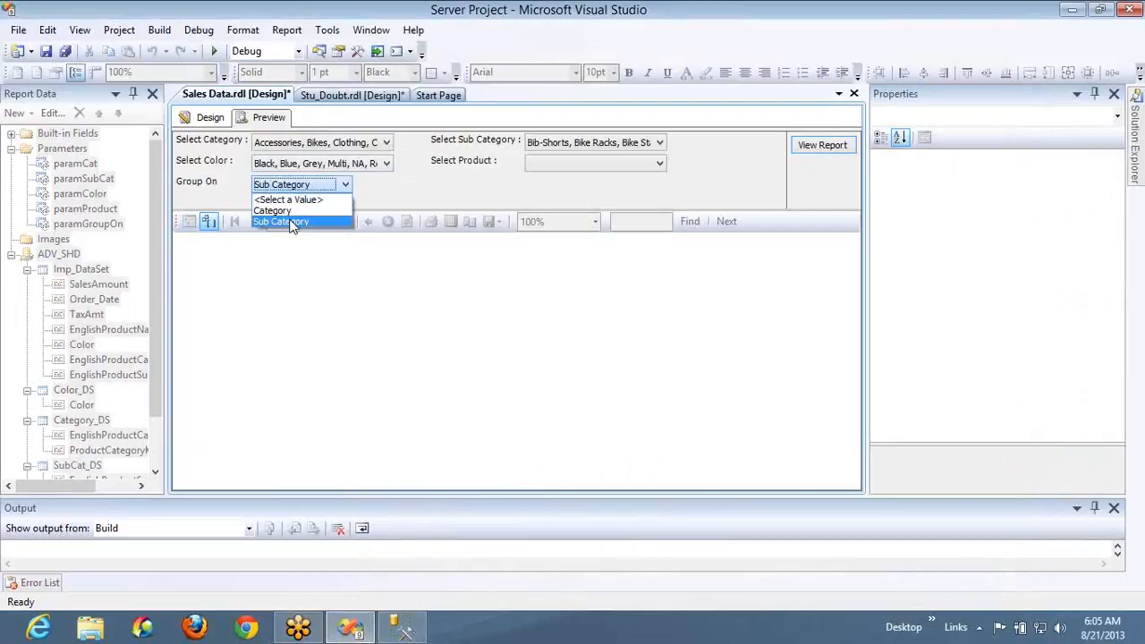
click(811, 152)
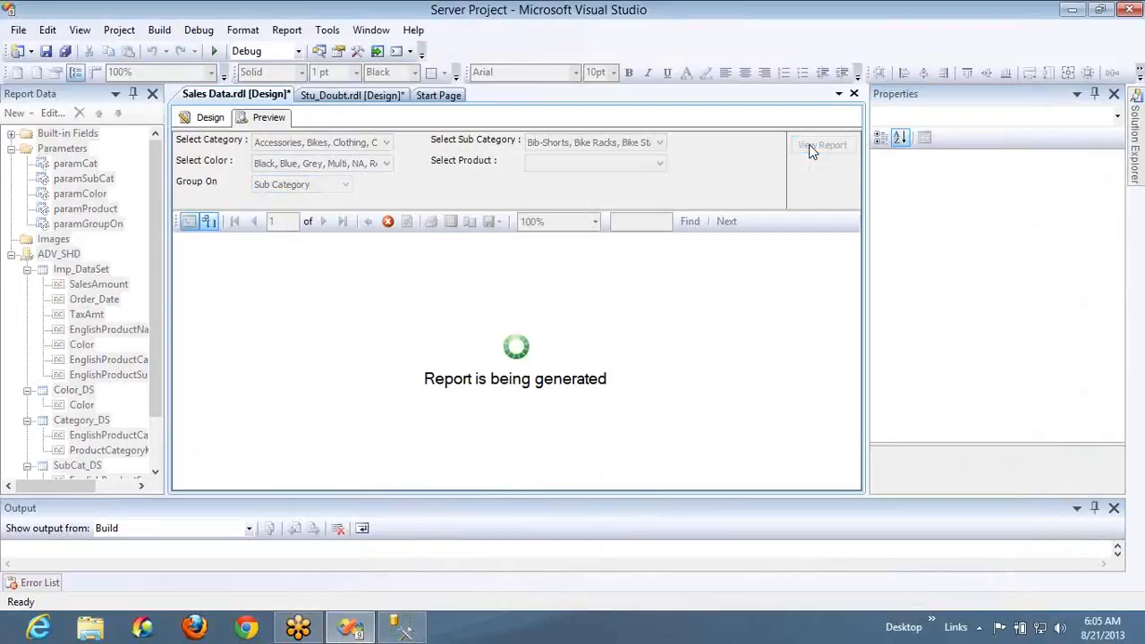
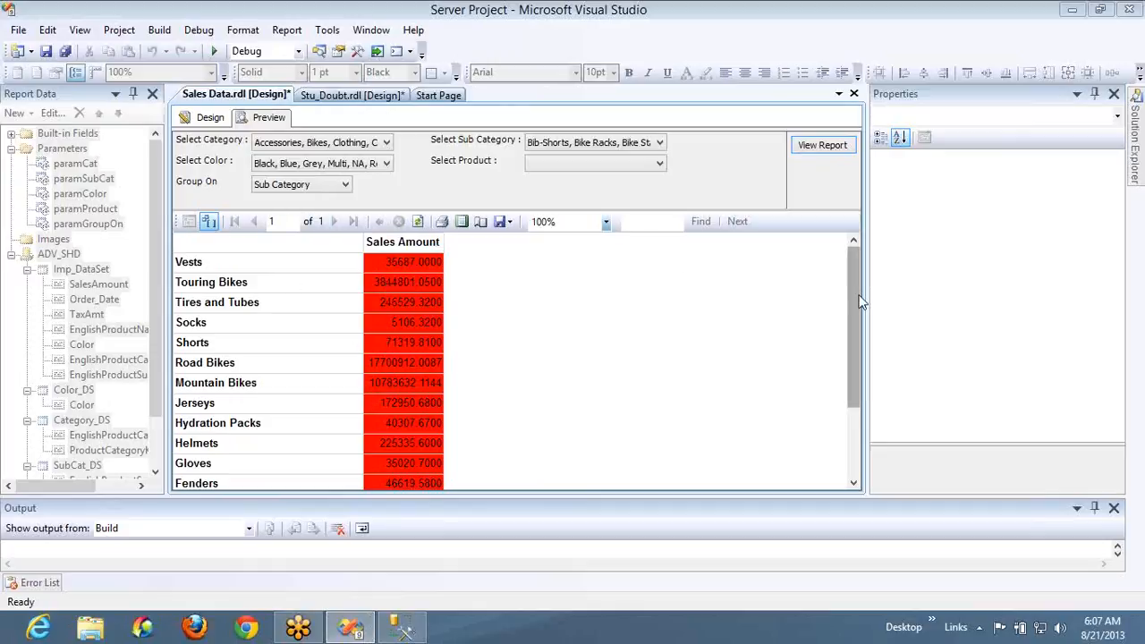
- Return to the design view and inspect the category row group's properties without changing them
mouse_move(854, 301)
mouse_down()
mouse_move(850, 397)
mouse_move(850, 287)
mouse_up()
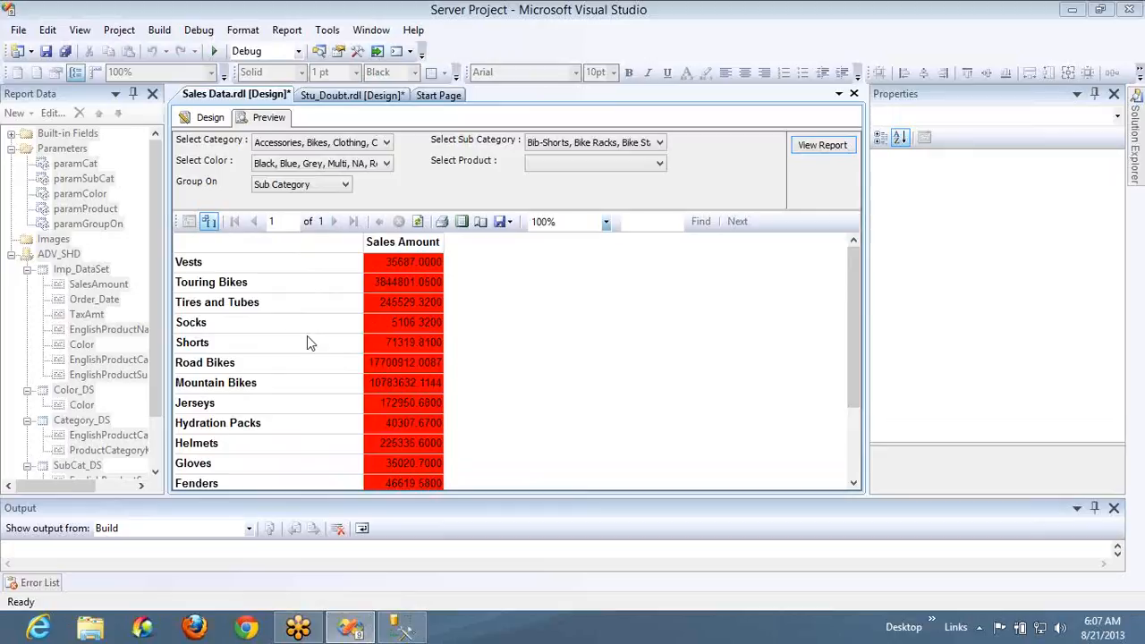
click(208, 118)
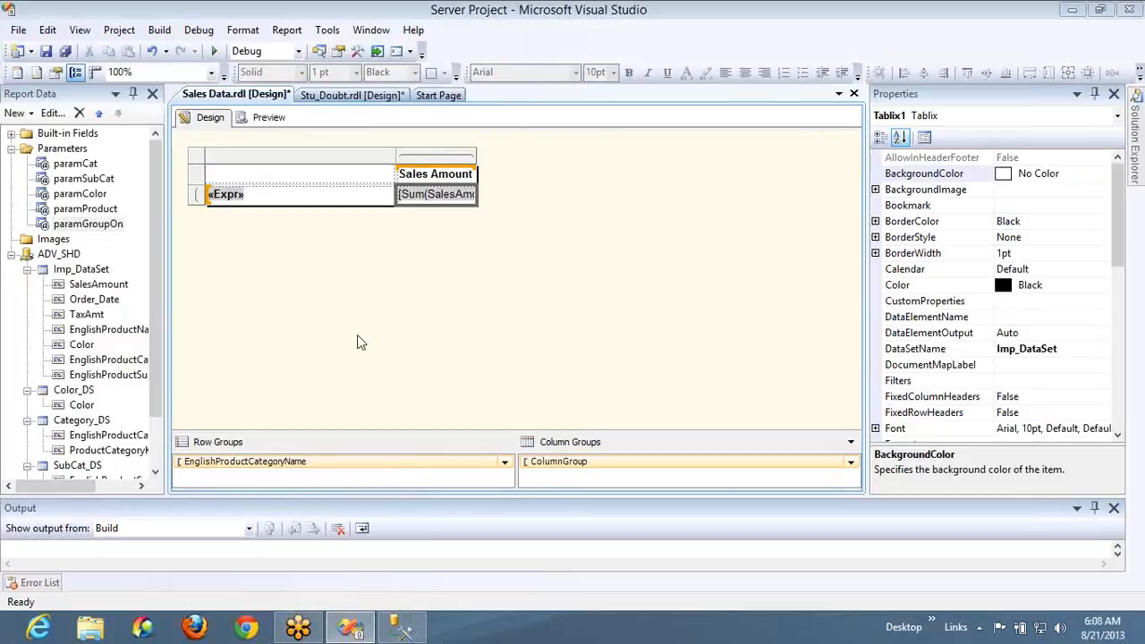
click(352, 465)
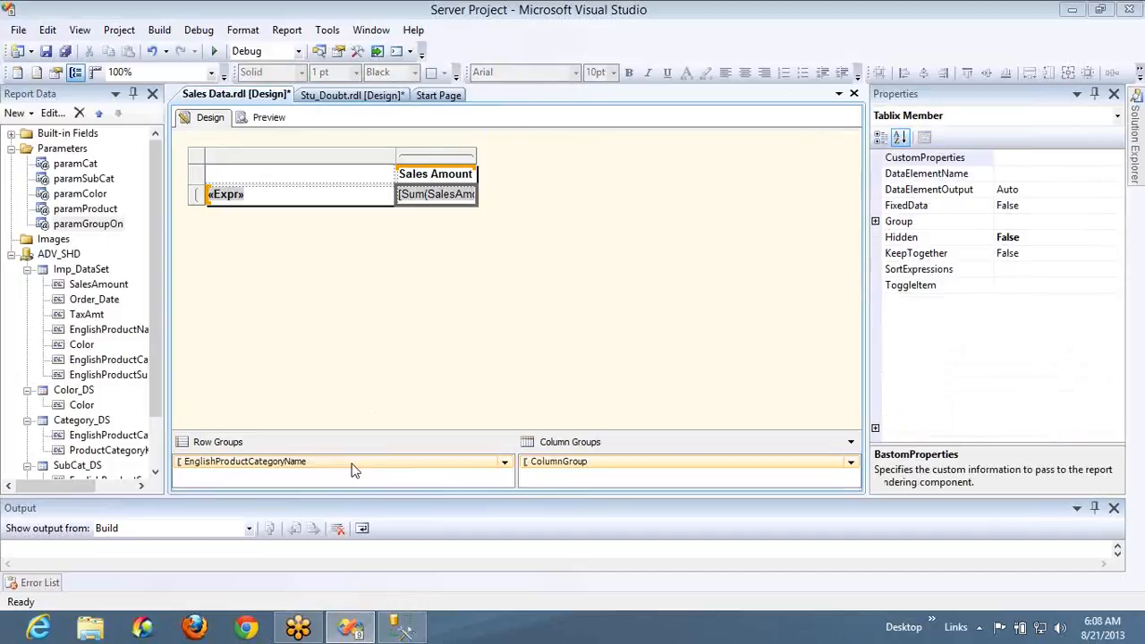
double_click(352, 465)
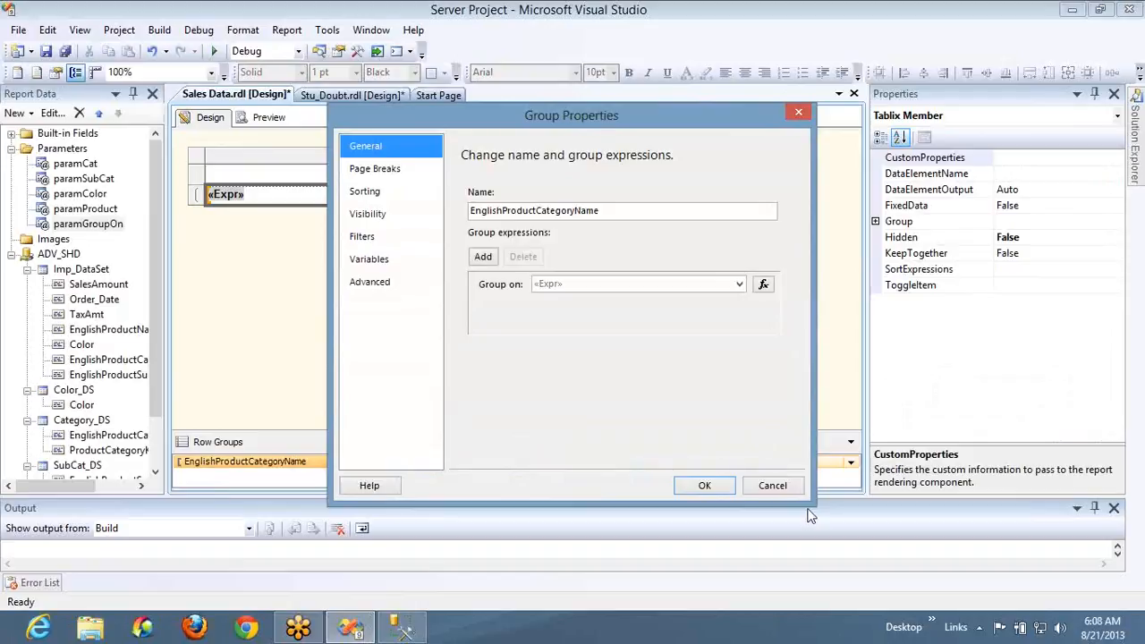
click(771, 486)
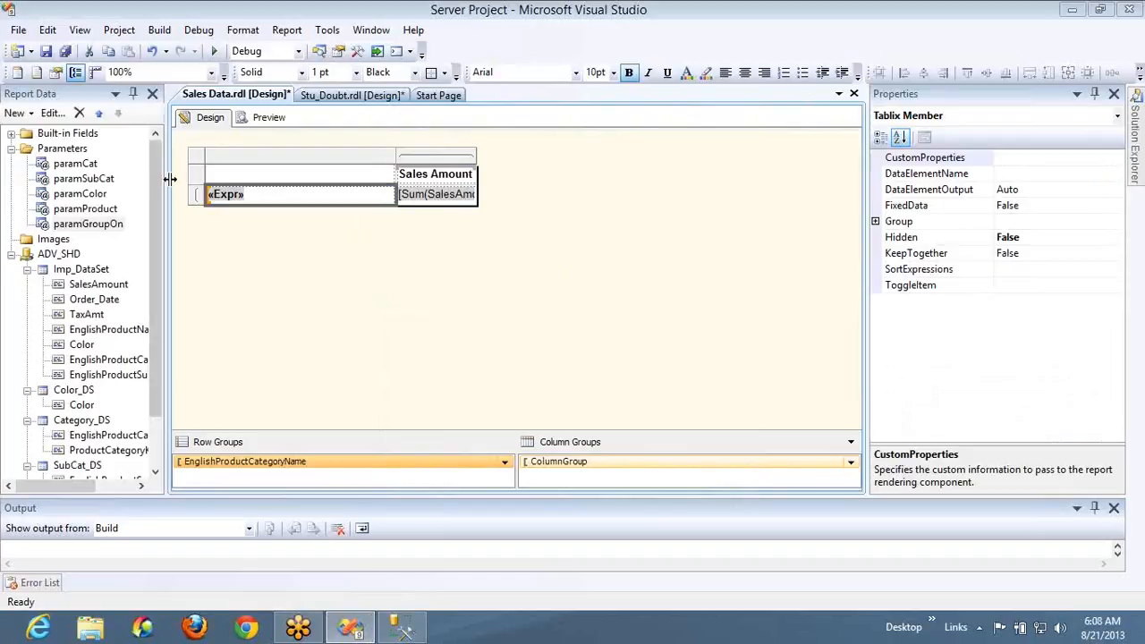
- Open the category cell's BackgroundColor expression and start it with rownumber(nothing) mod 2
click(199, 195)
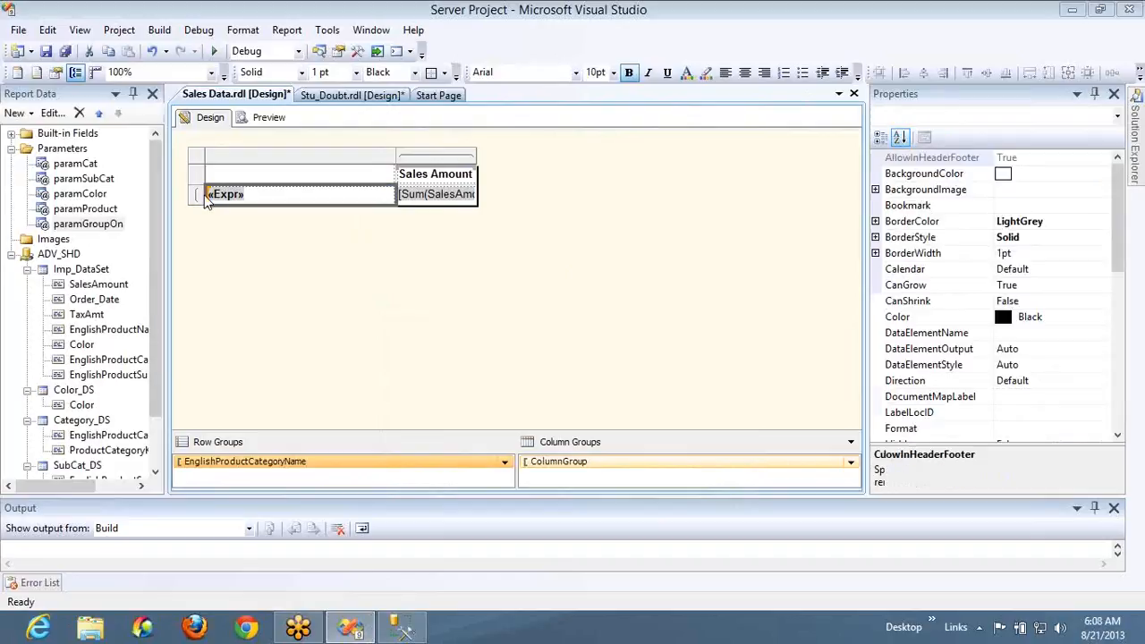
click(908, 47)
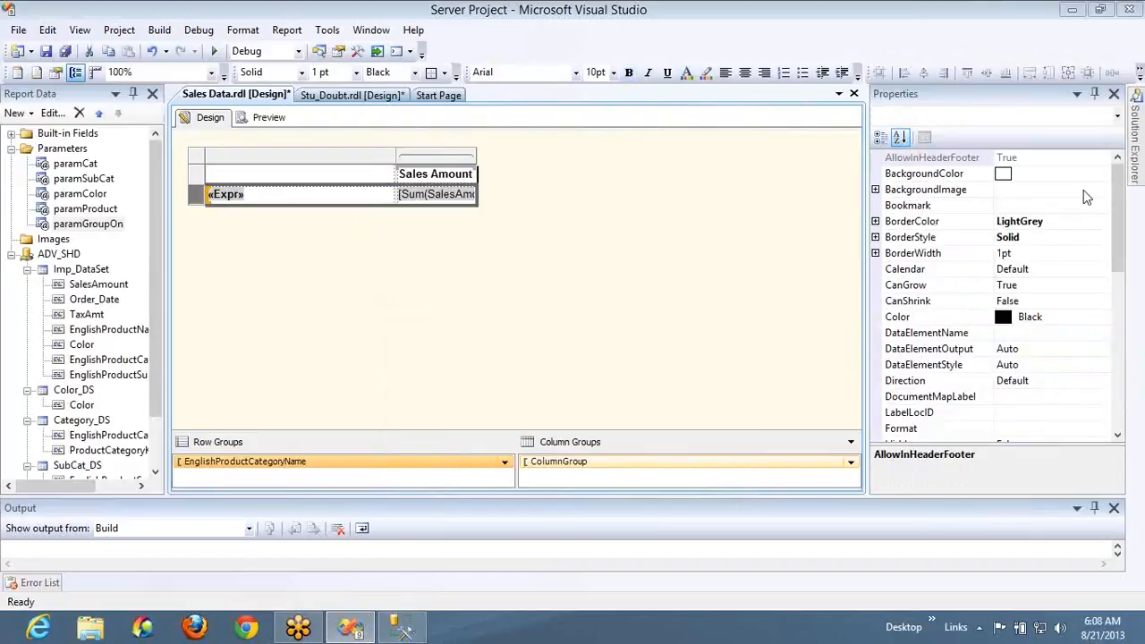
click(1103, 174)
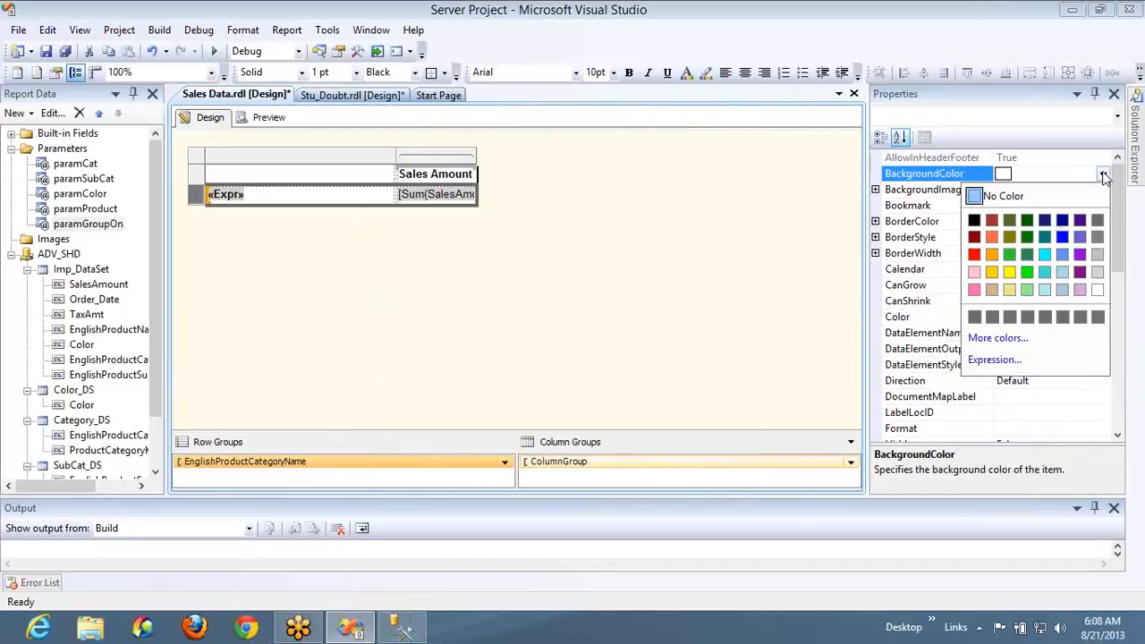
click(992, 360)
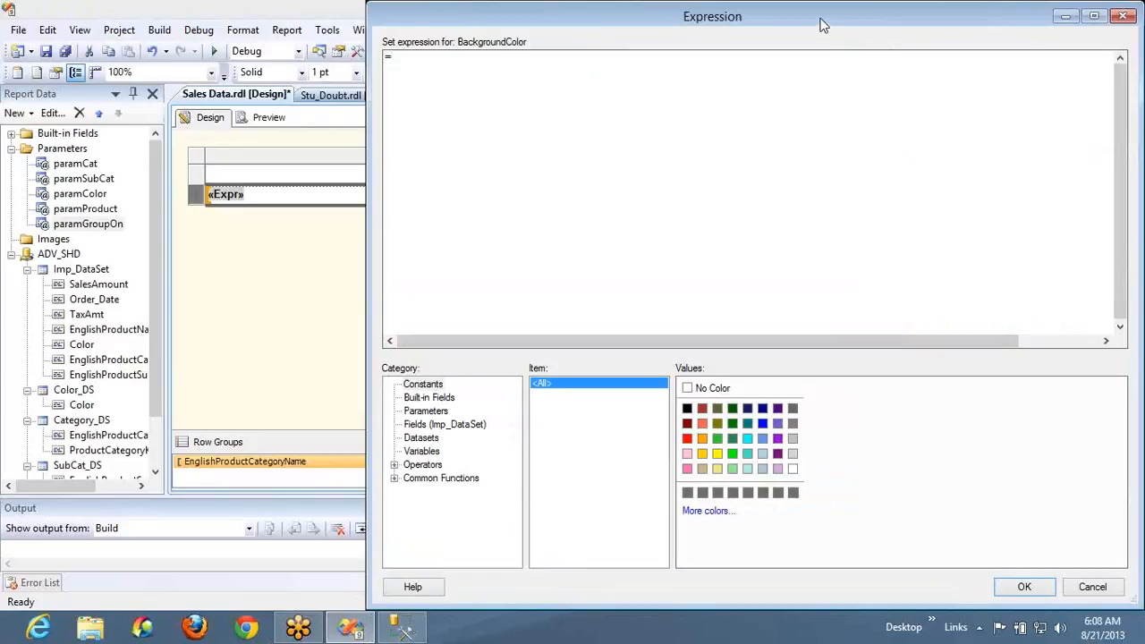
drag(818, 22, 941, 30)
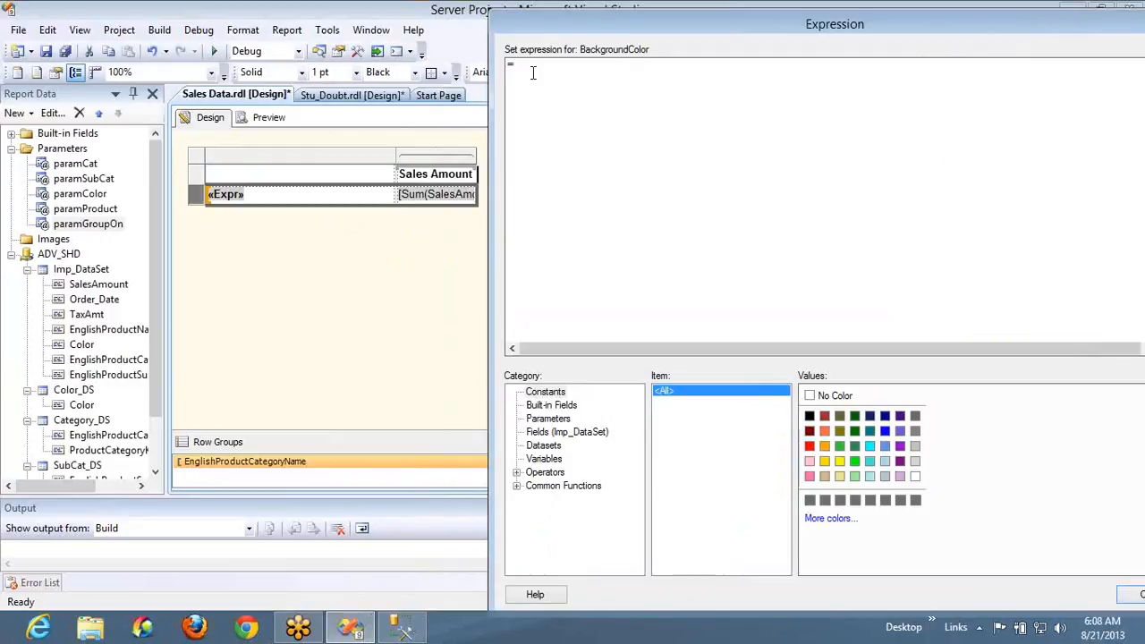
text(rownumber()
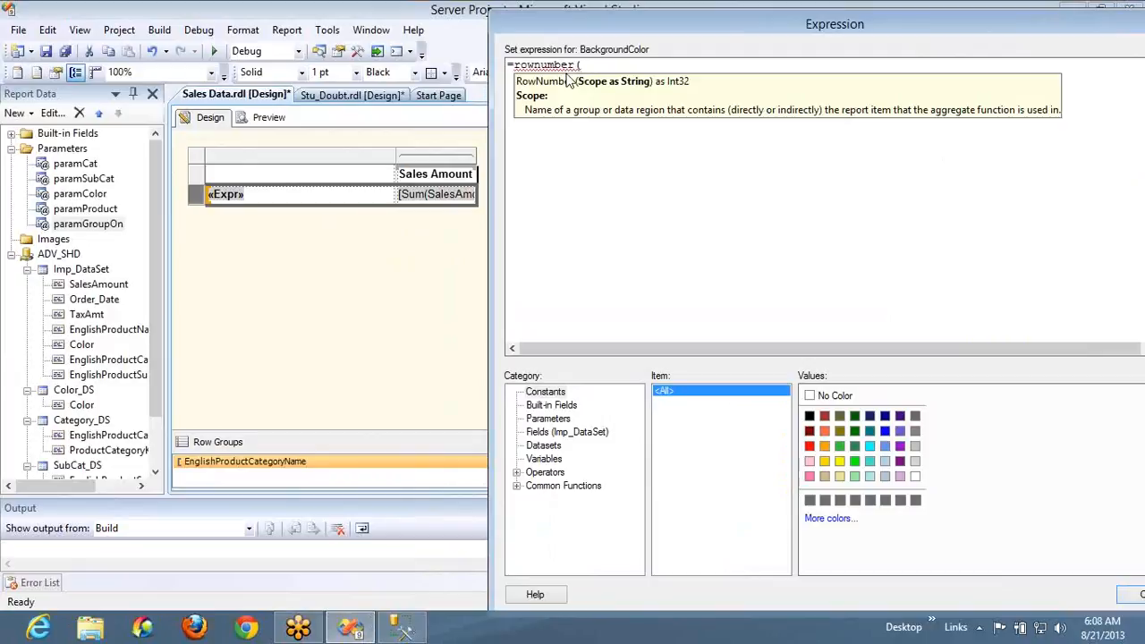
text(nothing) mo)
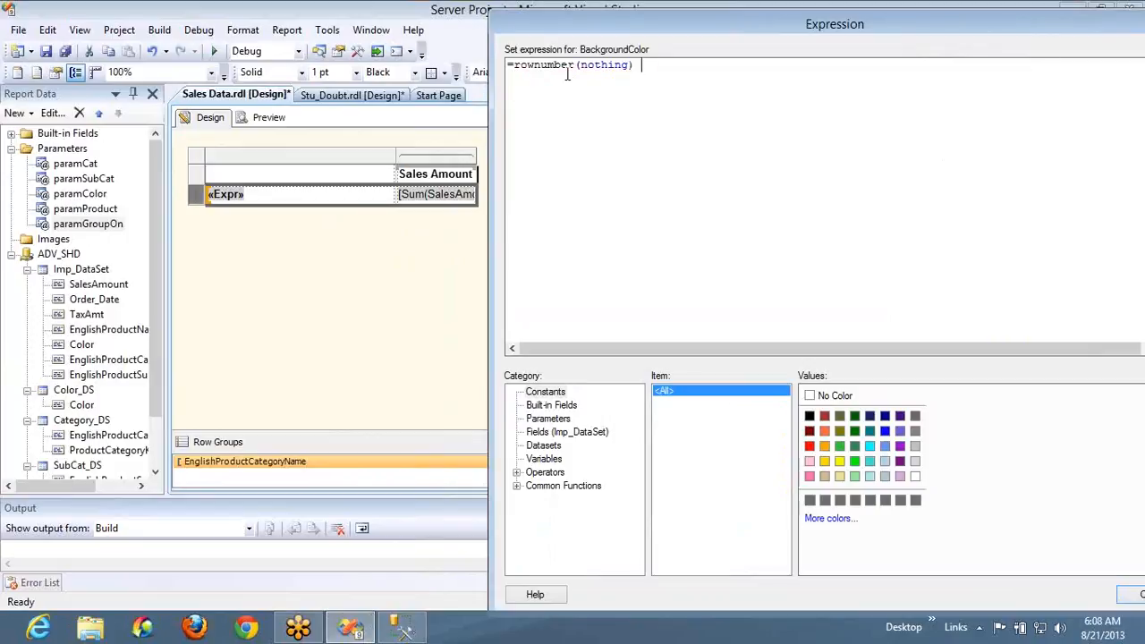
text(d 2)
- Finish the expression with "Red","LimeGreen" and apply it
text(,)
double_click(810, 448)
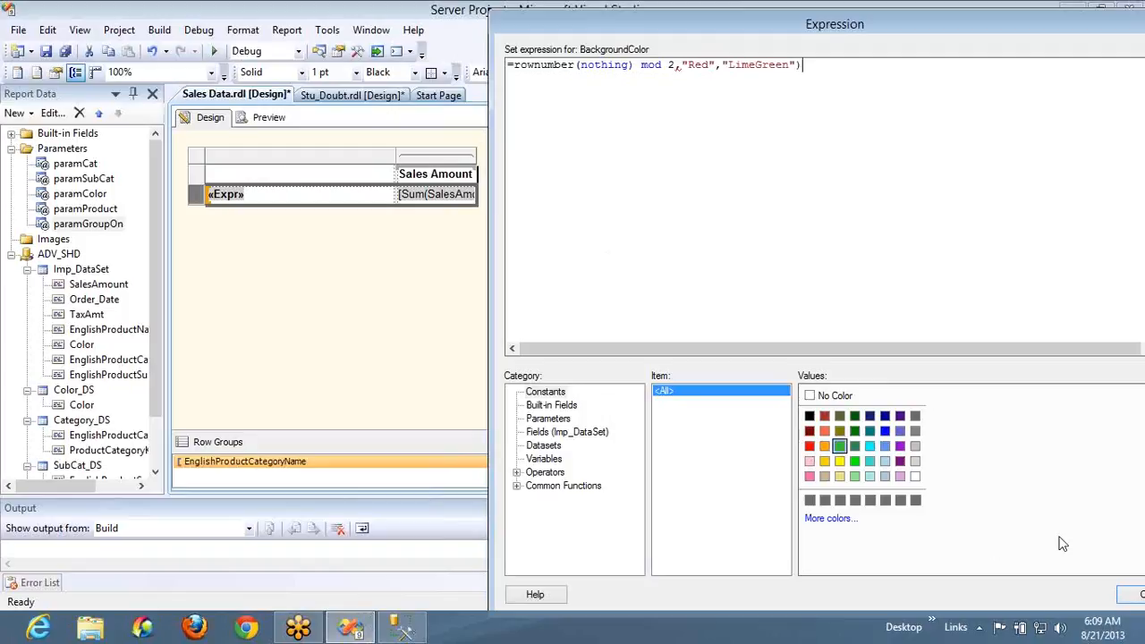
click(1133, 595)
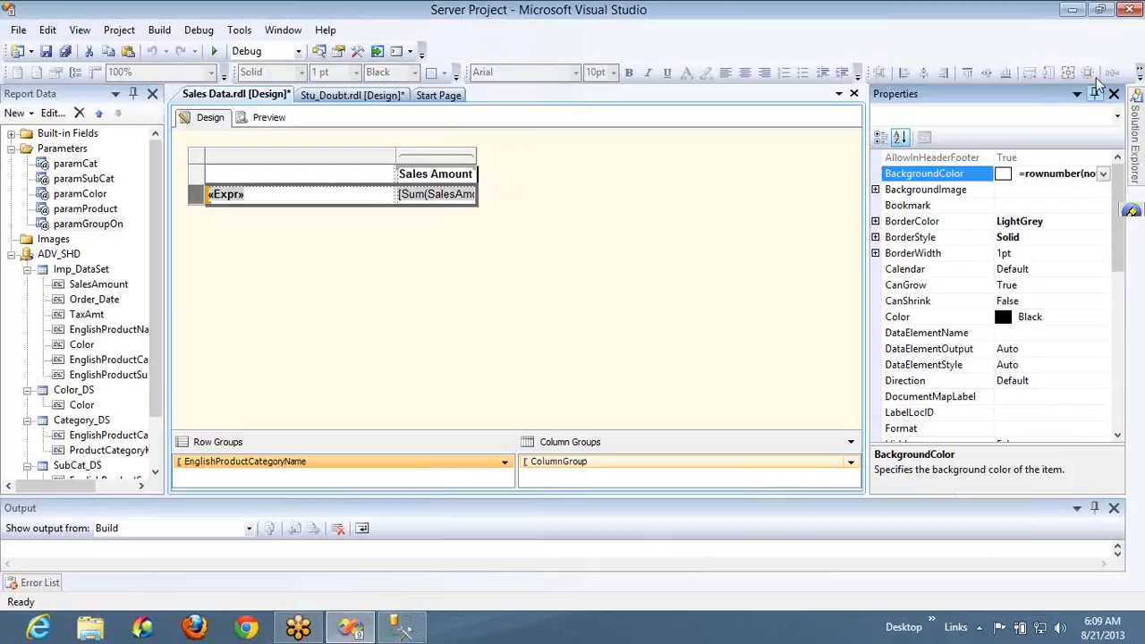
- Preview the report and go back to the design view
click(1129, 43)
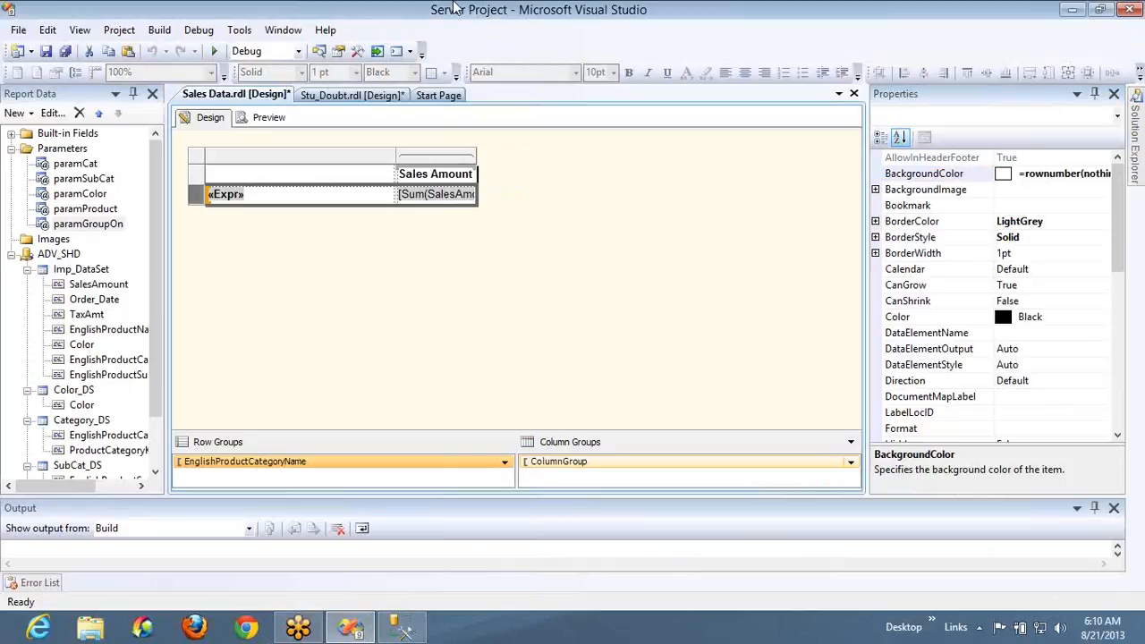
click(264, 125)
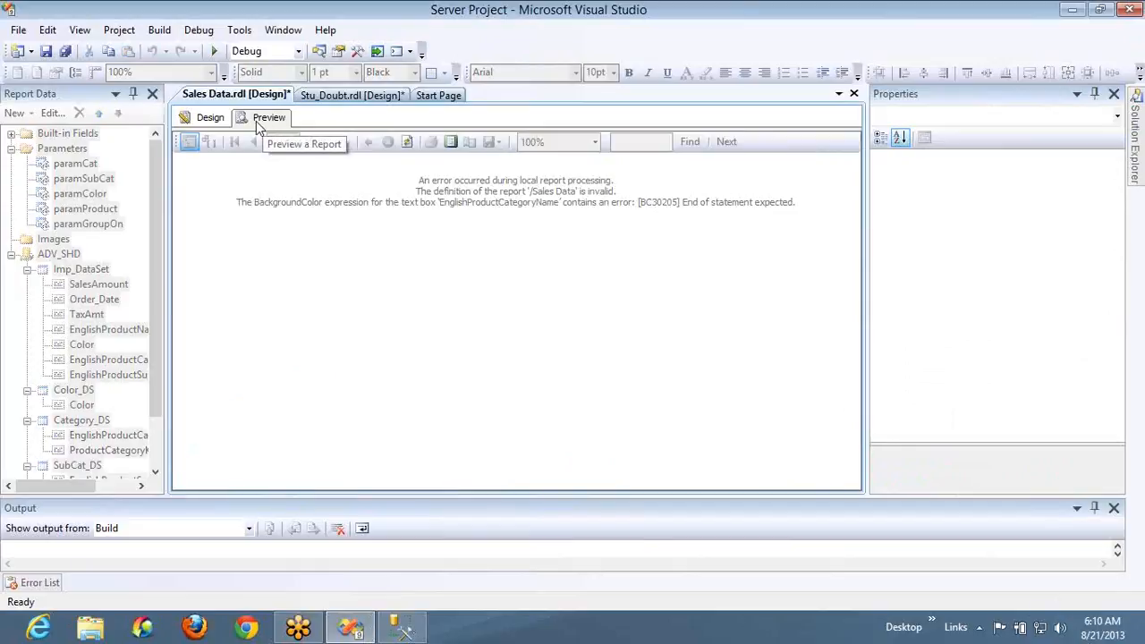
click(205, 119)
key(super)
click(161, 523)
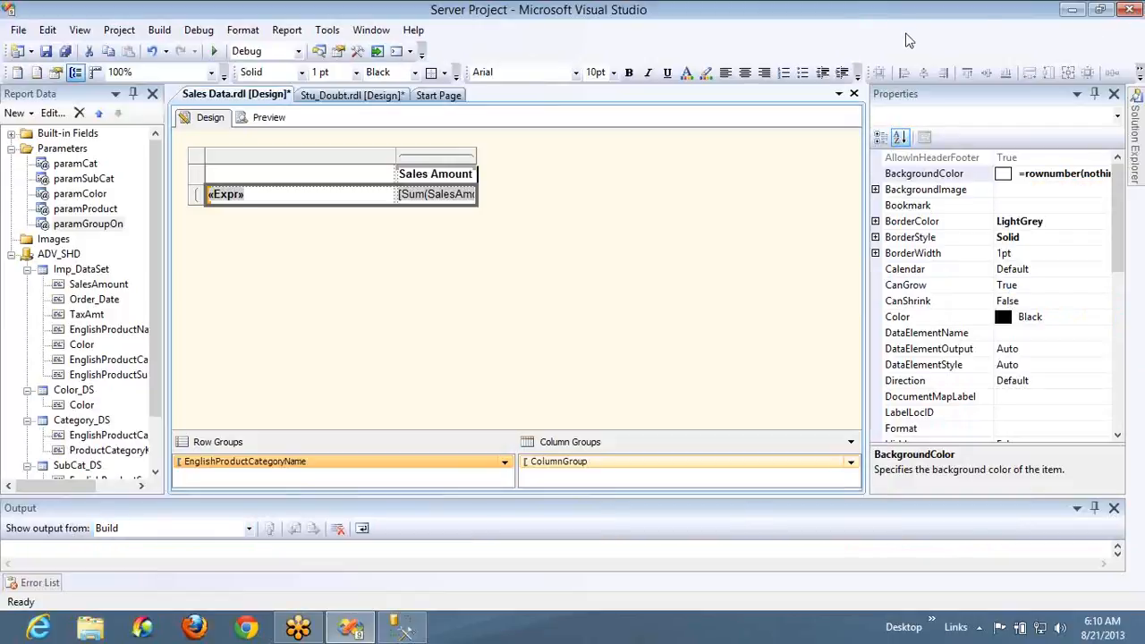
- Reopen the category cell's BackgroundColor expression and rewrite it as iif(rownumber(nothing) mod 2 =0,"Red","LimeGreen")
click(908, 41)
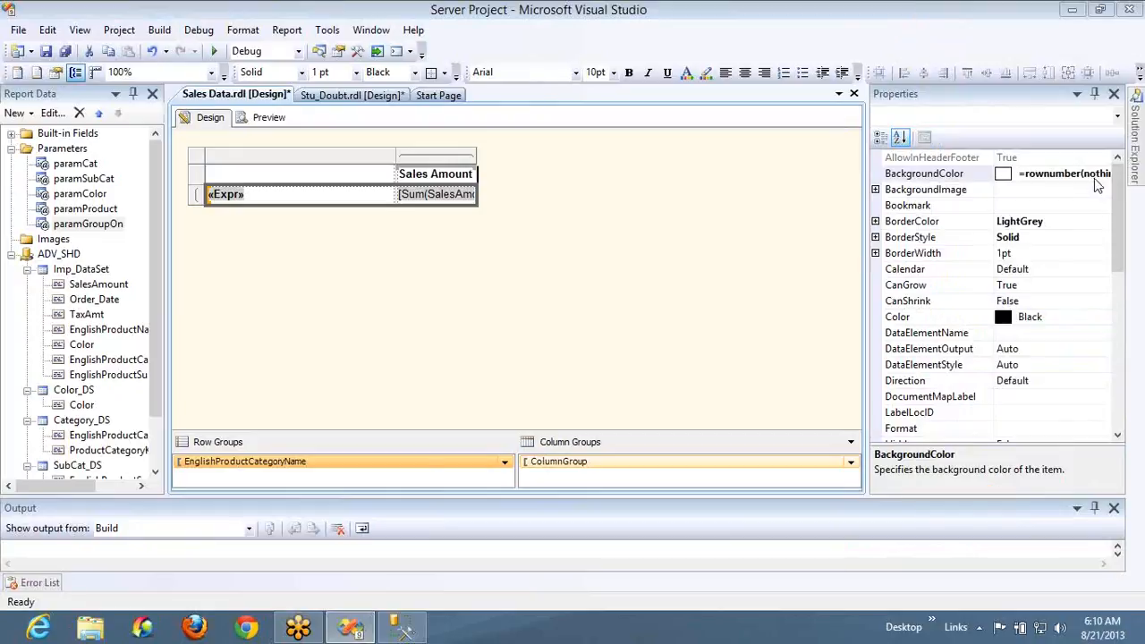
click(1095, 177)
click(1105, 175)
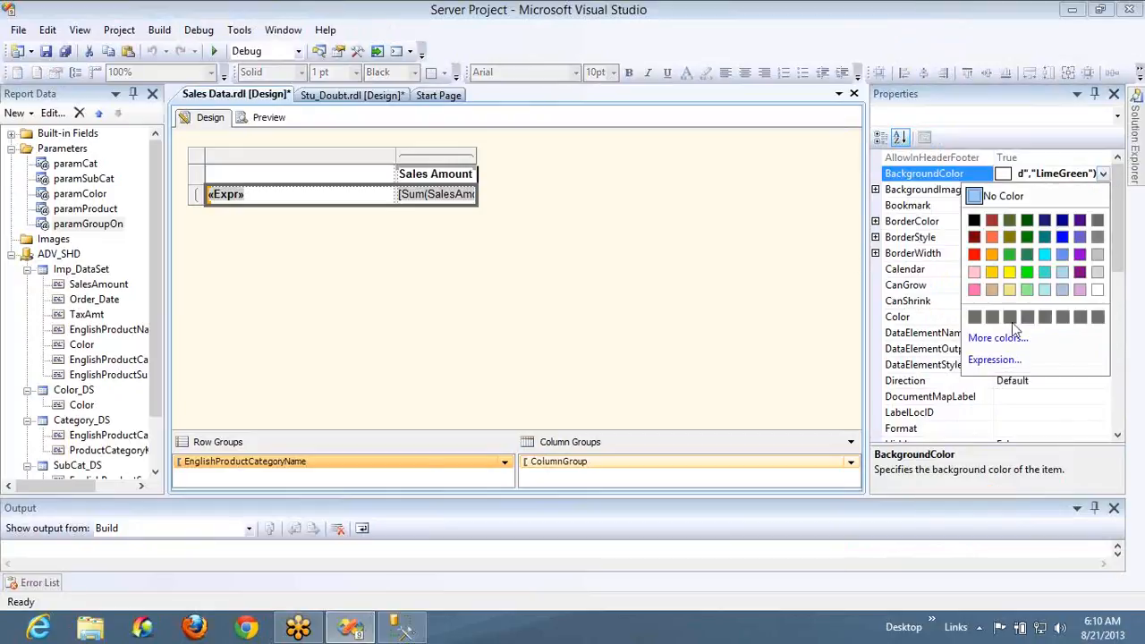
click(998, 362)
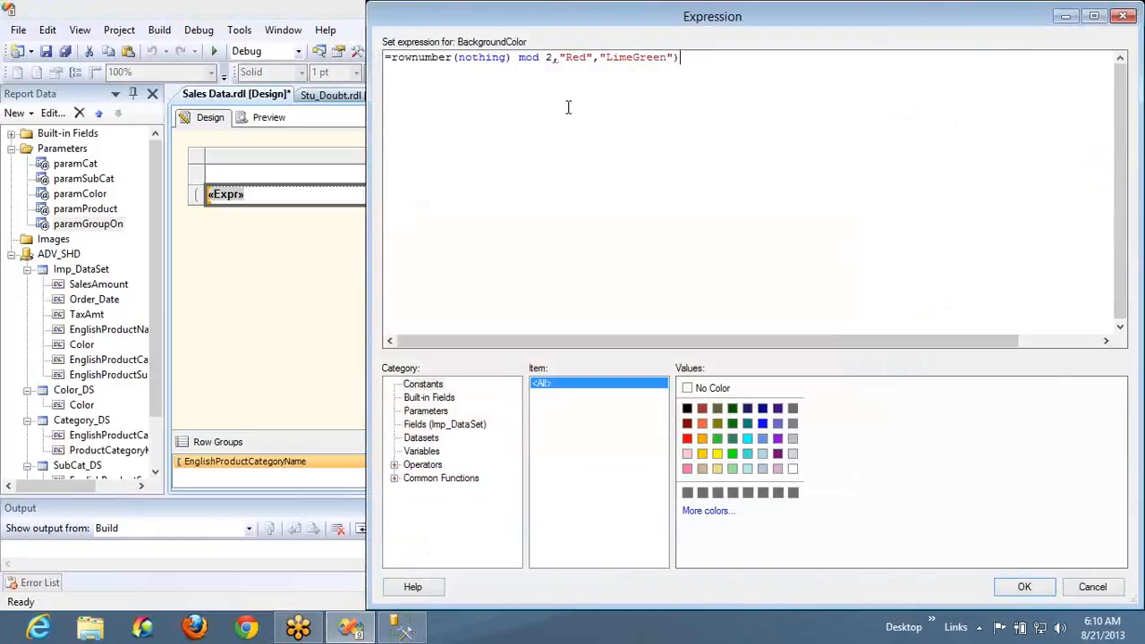
click(555, 58)
text(=0,)
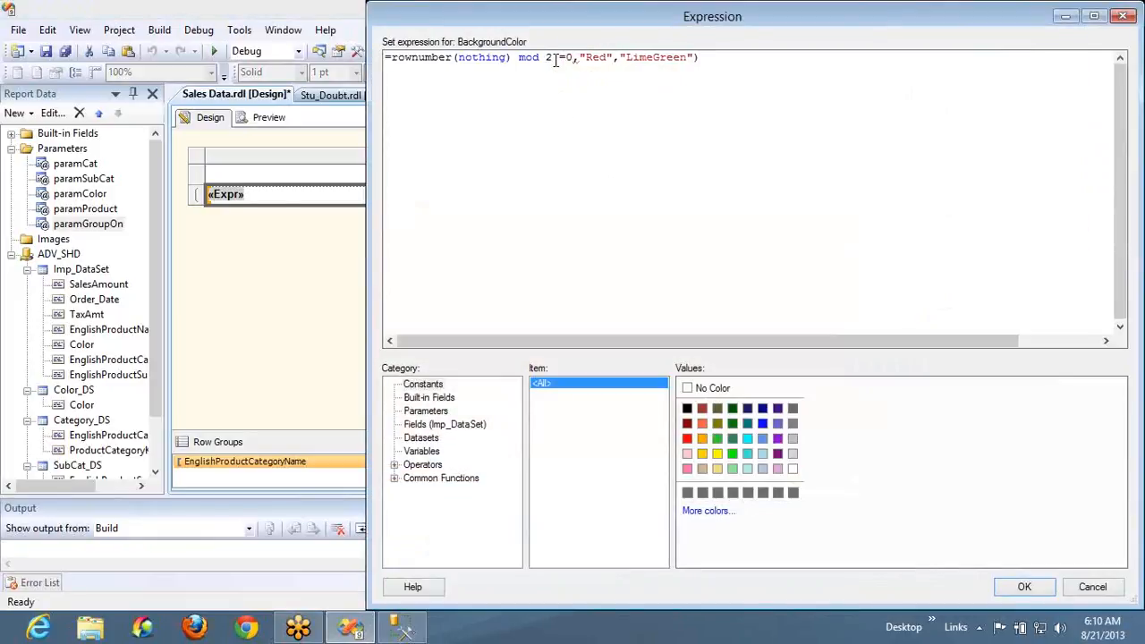
click(391, 58)
text(iif)
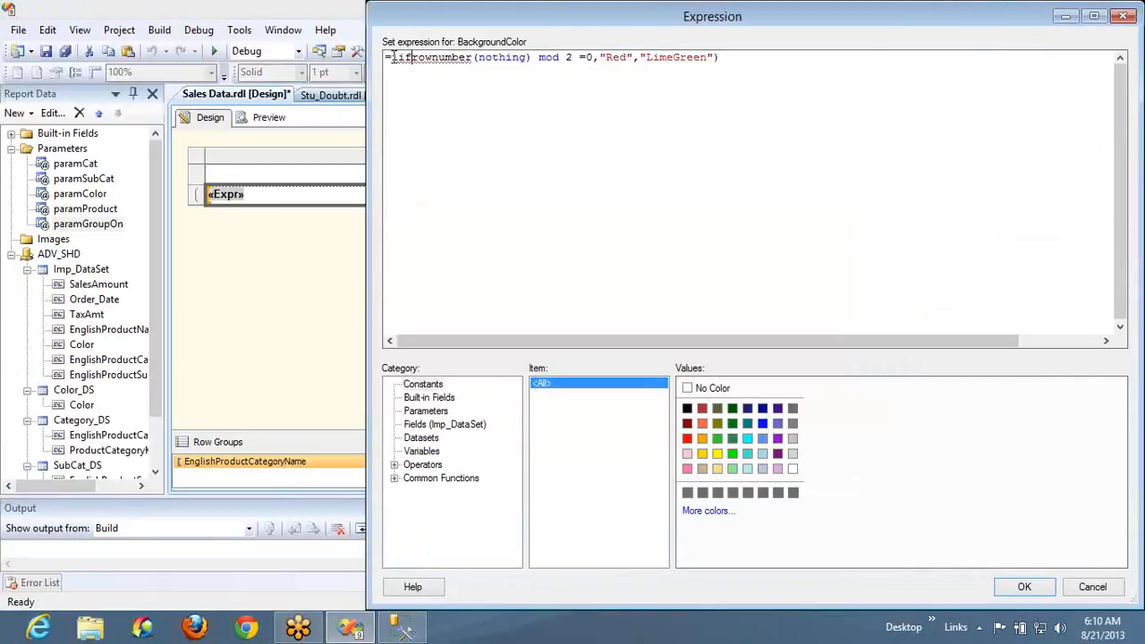
text((rownumb)
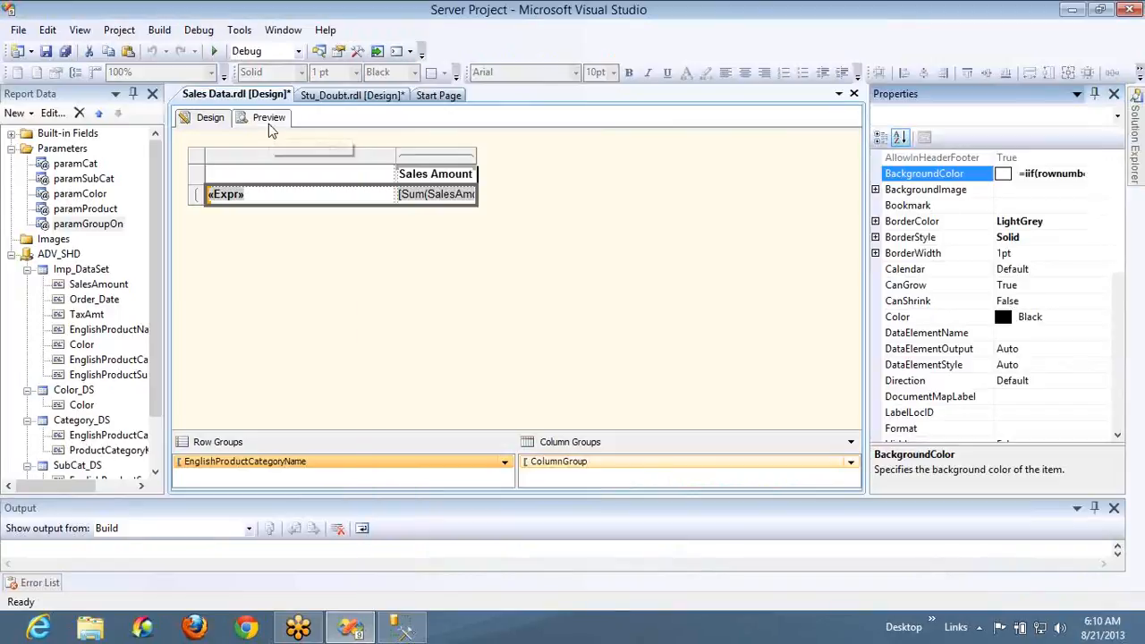
- Switch to the report preview and open the Group On choices
click(269, 123)
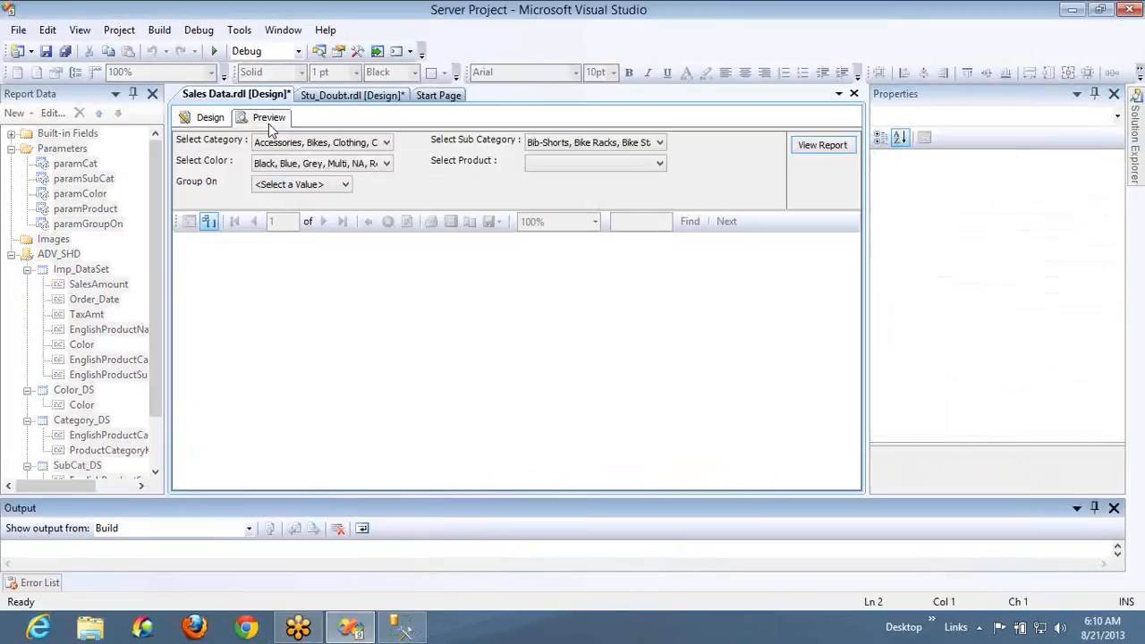
click(306, 191)
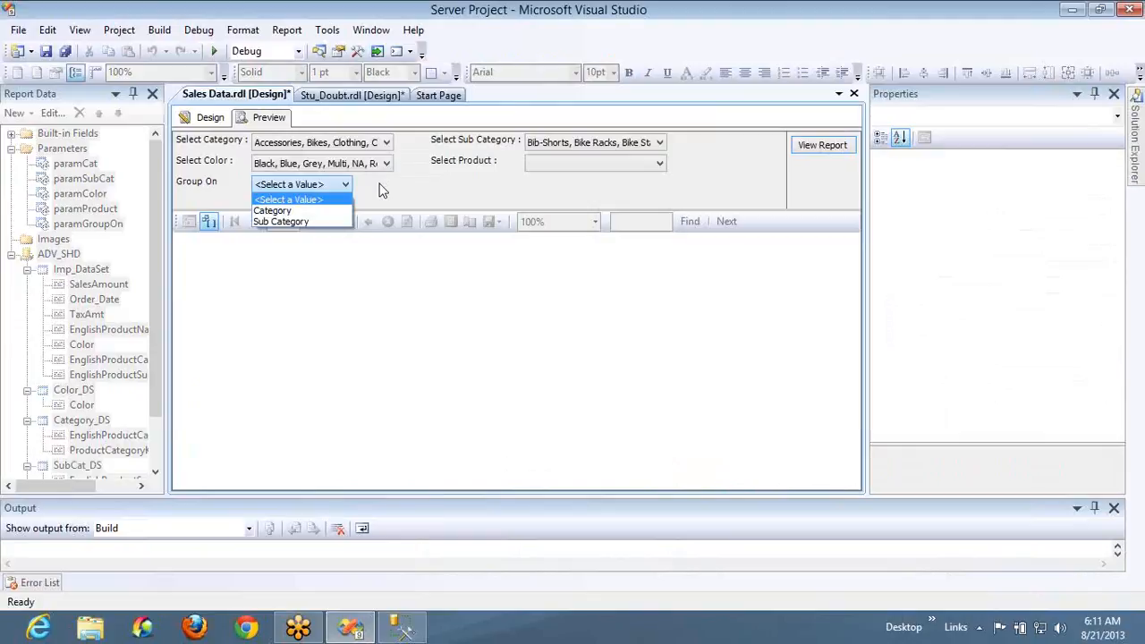
- Switch to the desktop and open the inner Server Project folder in File Explorer
key(alt+Tab)
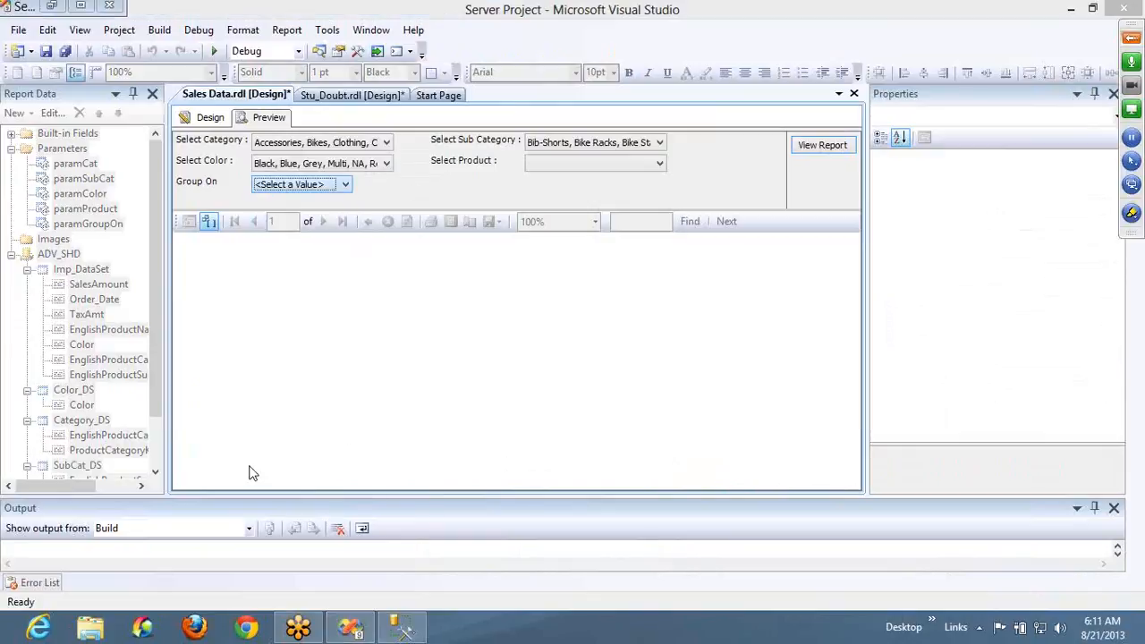
key(super+d)
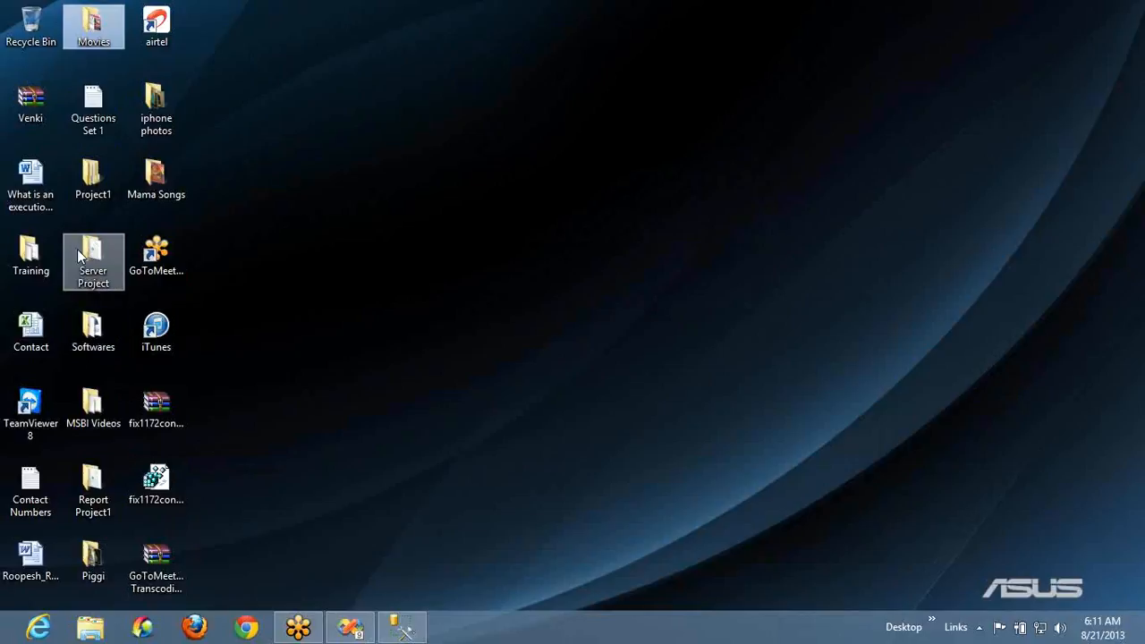
click(106, 490)
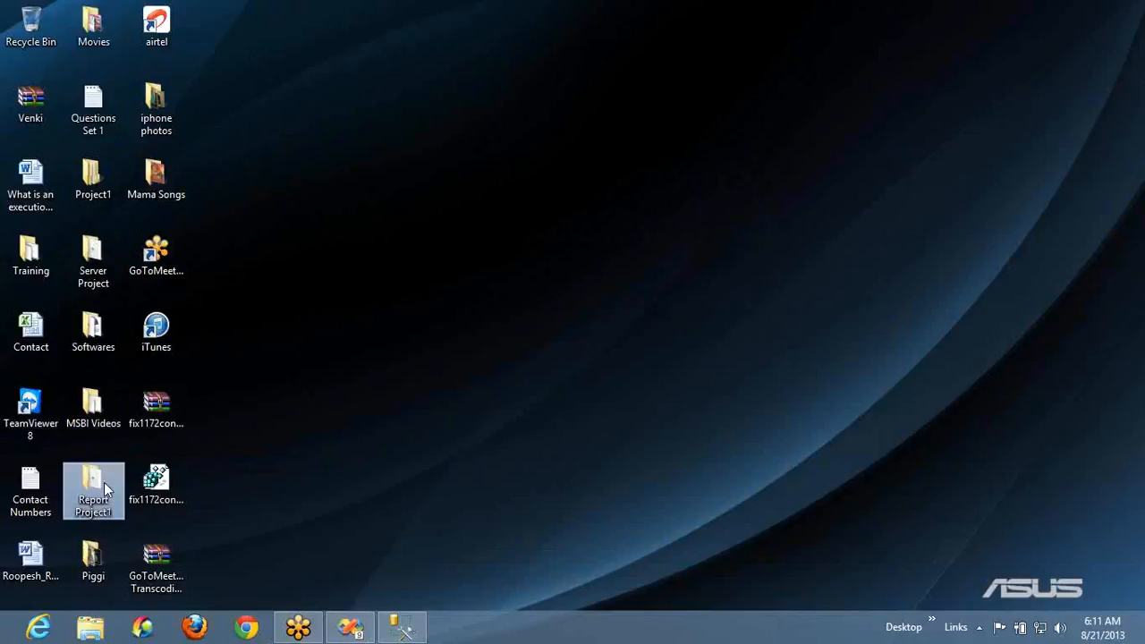
double_click(91, 286)
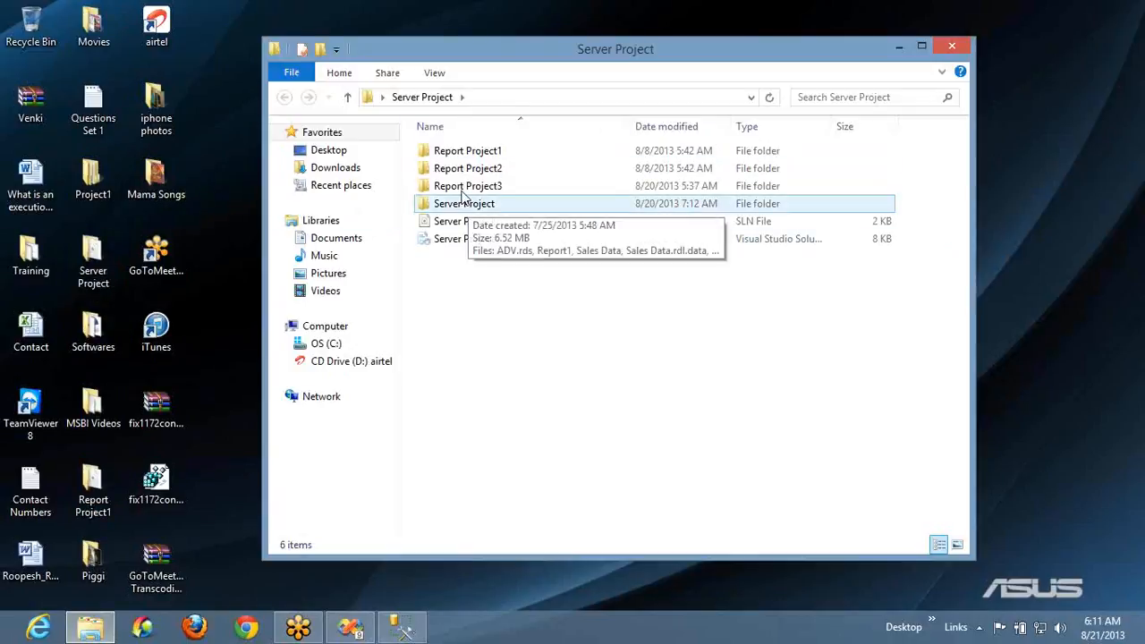
double_click(474, 204)
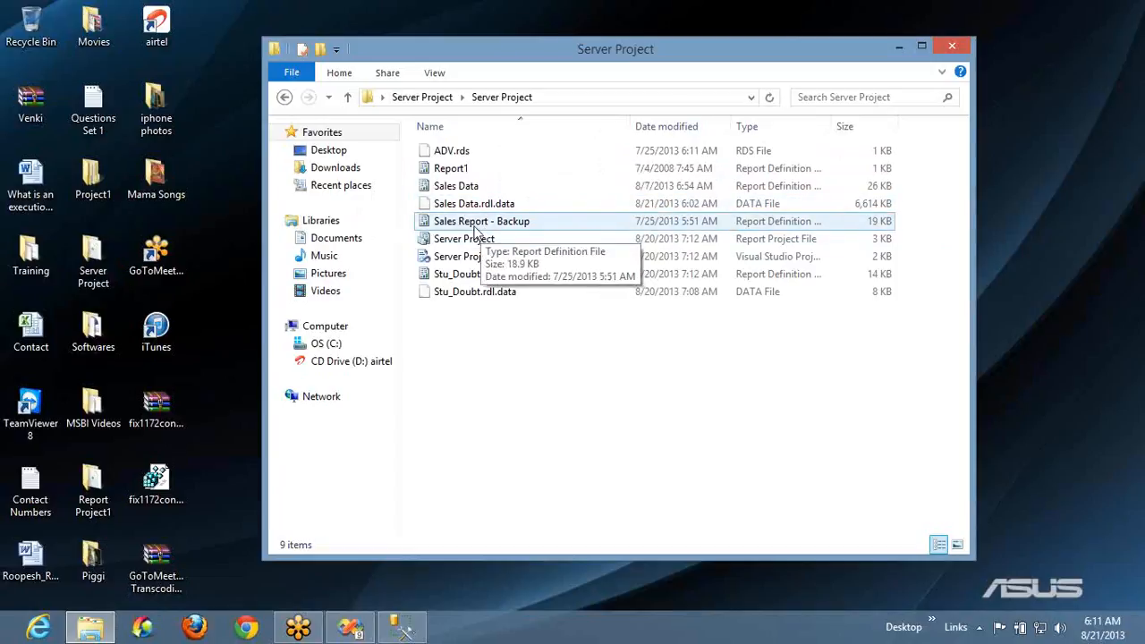
- Duplicate the Sales Data report file within the inner Server Project folder
click(474, 228)
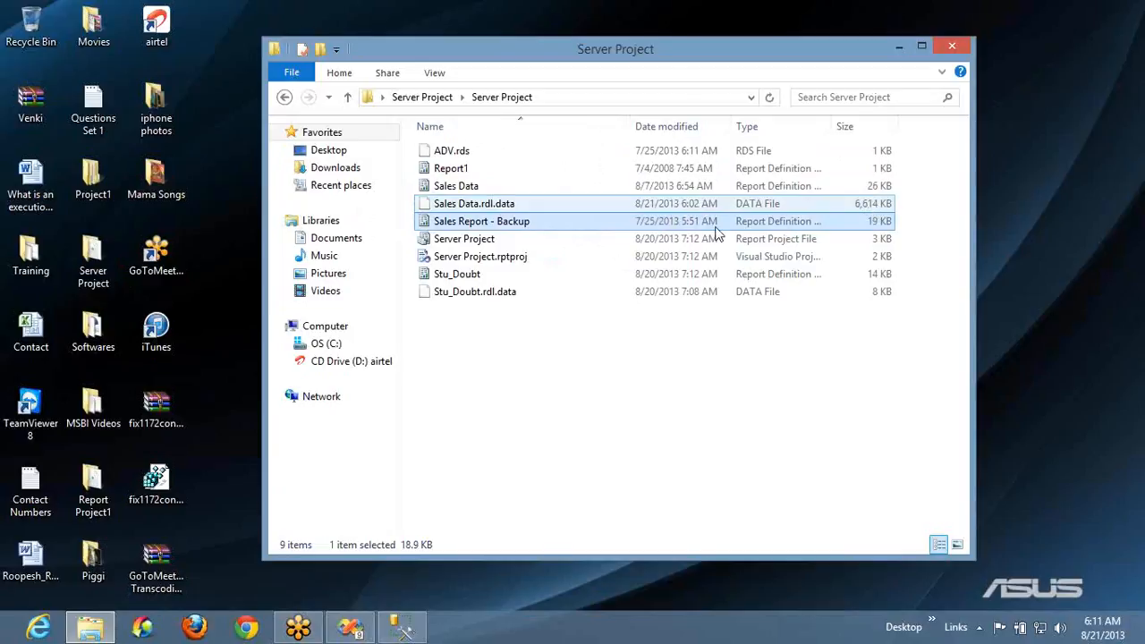
click(486, 241)
click(458, 190)
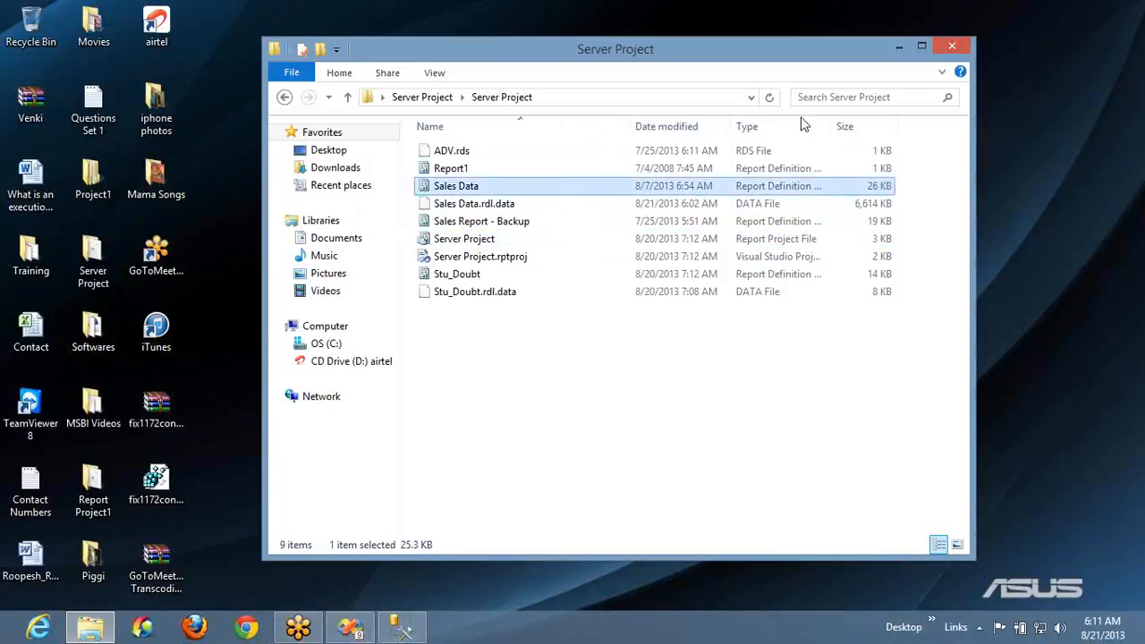
drag(824, 123, 970, 125)
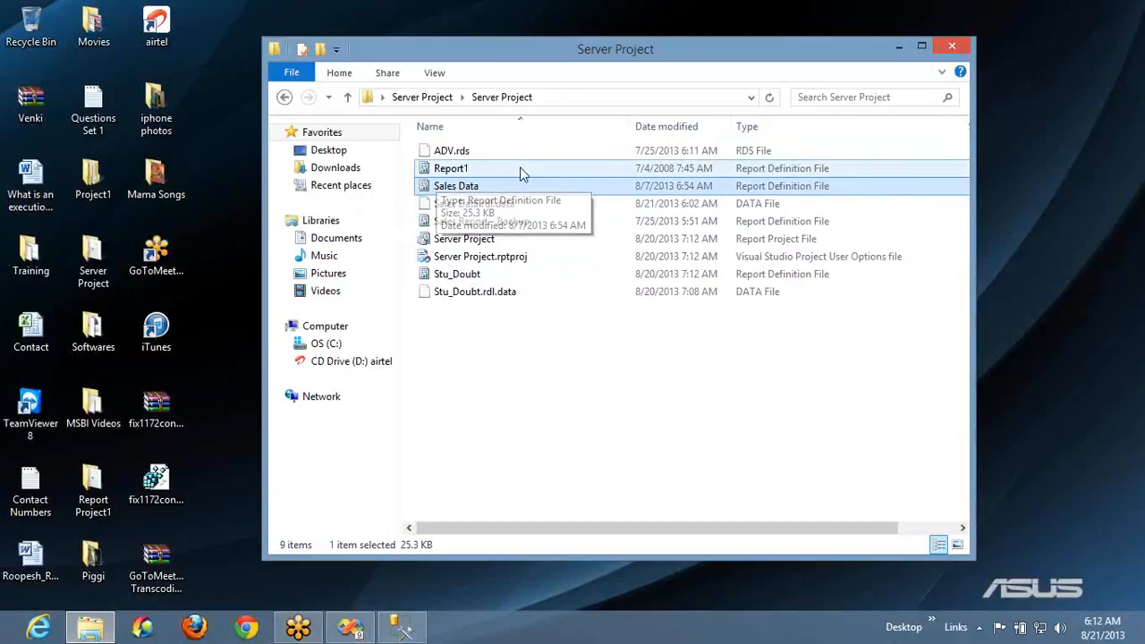
key(ctrl+a)
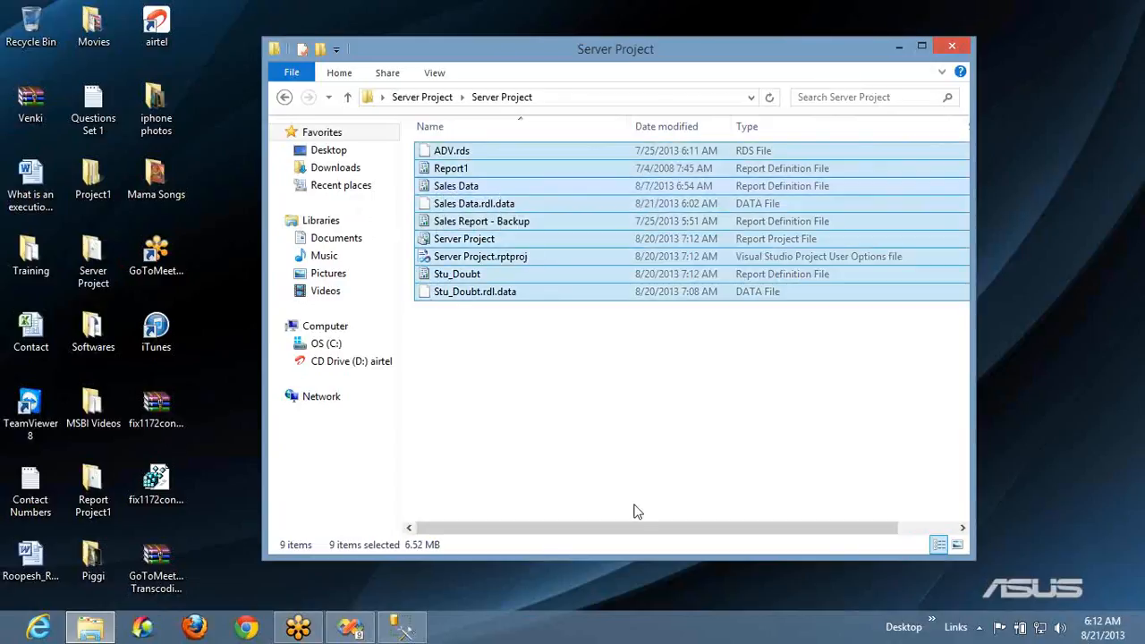
click(498, 424)
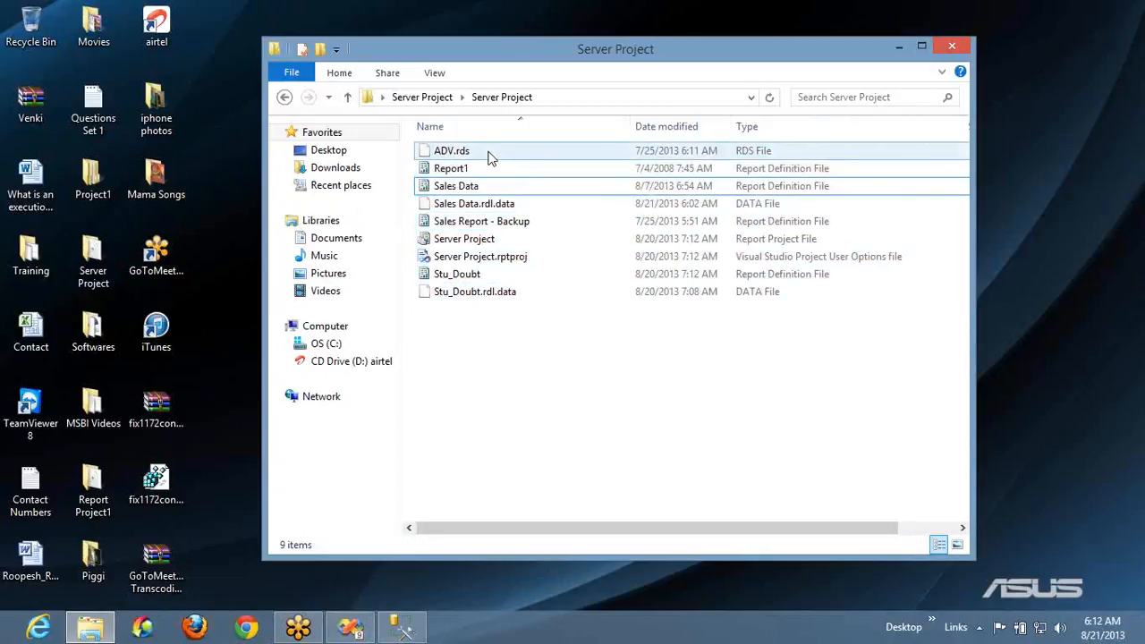
click(470, 186)
key(ctrl+a)
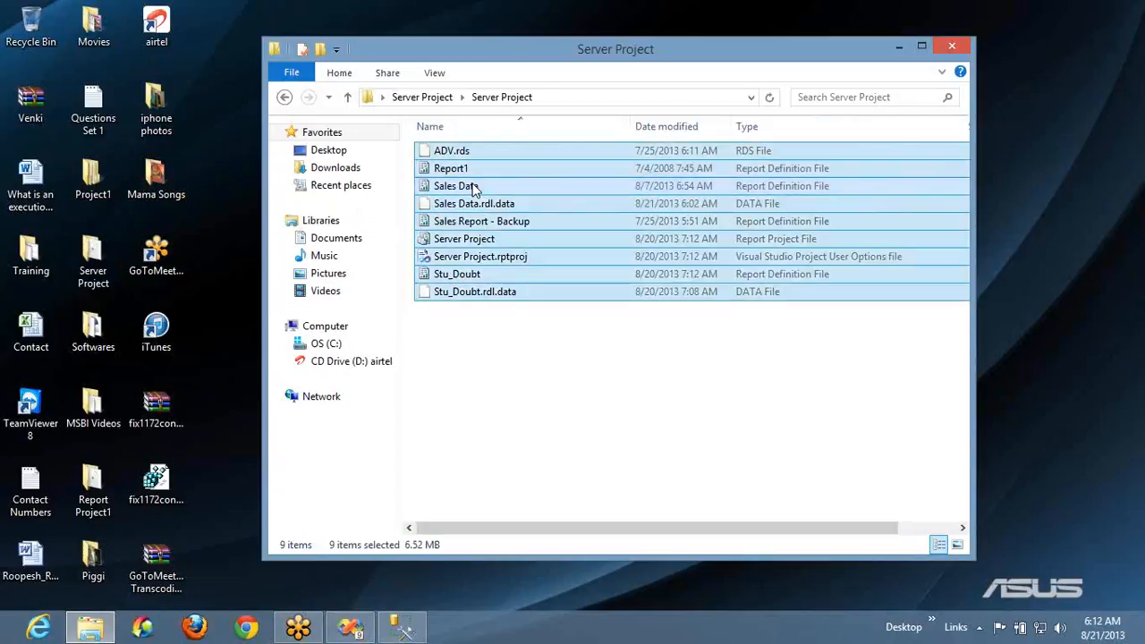
click(502, 345)
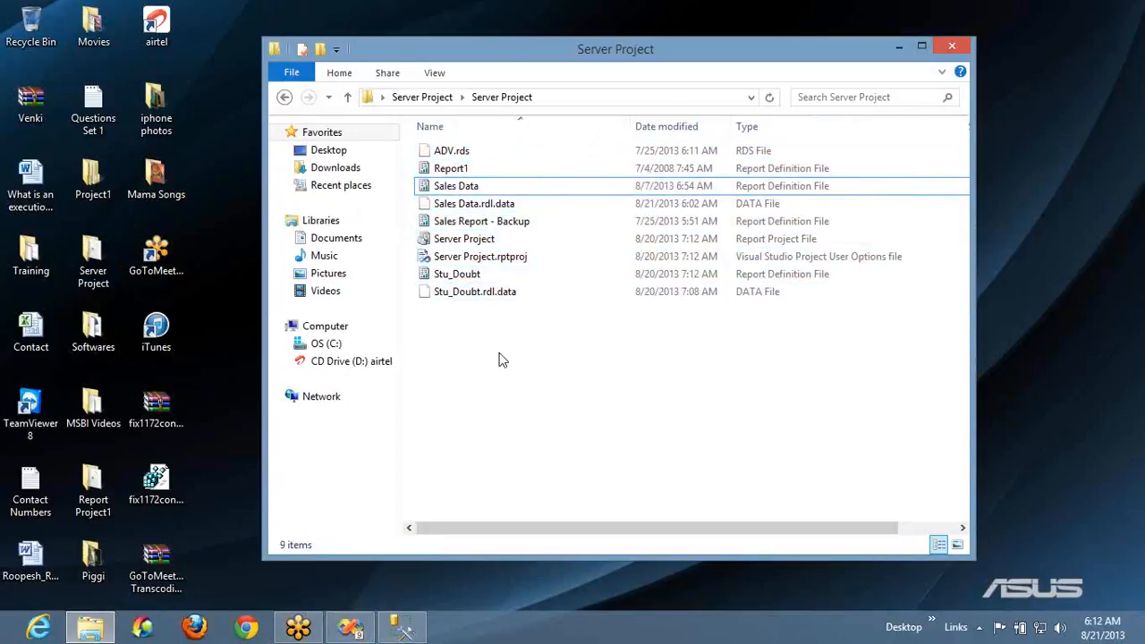
click(489, 190)
key(ctrl+v)
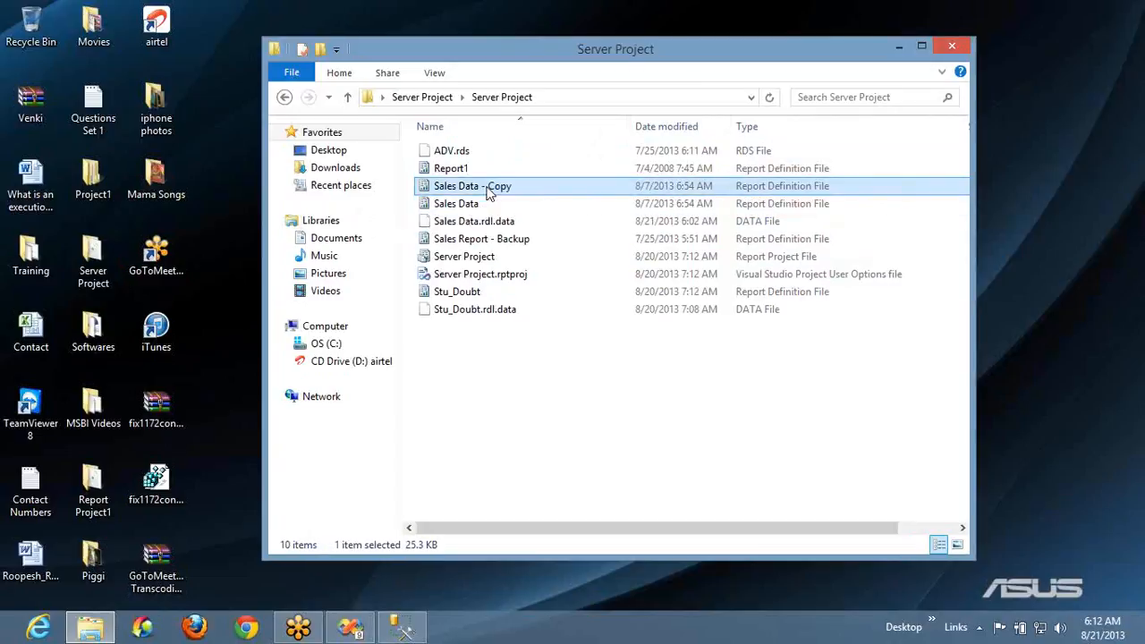
- Rename the copy to Sales Data_ followed by the attendee's name
click(534, 194)
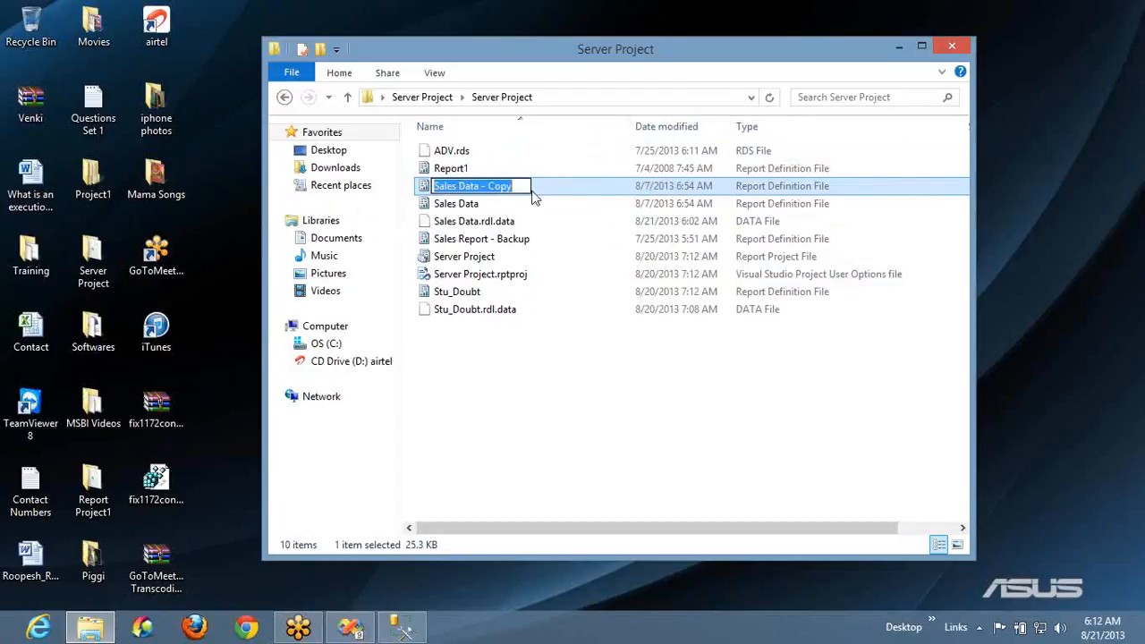
key(End)
key(BackSpace)
key(BackSpace)
key(BackSpace)
key(BackSpace)
key(BackSpace)
key(BackSpace)
key(BackSpace)
text(_Di)
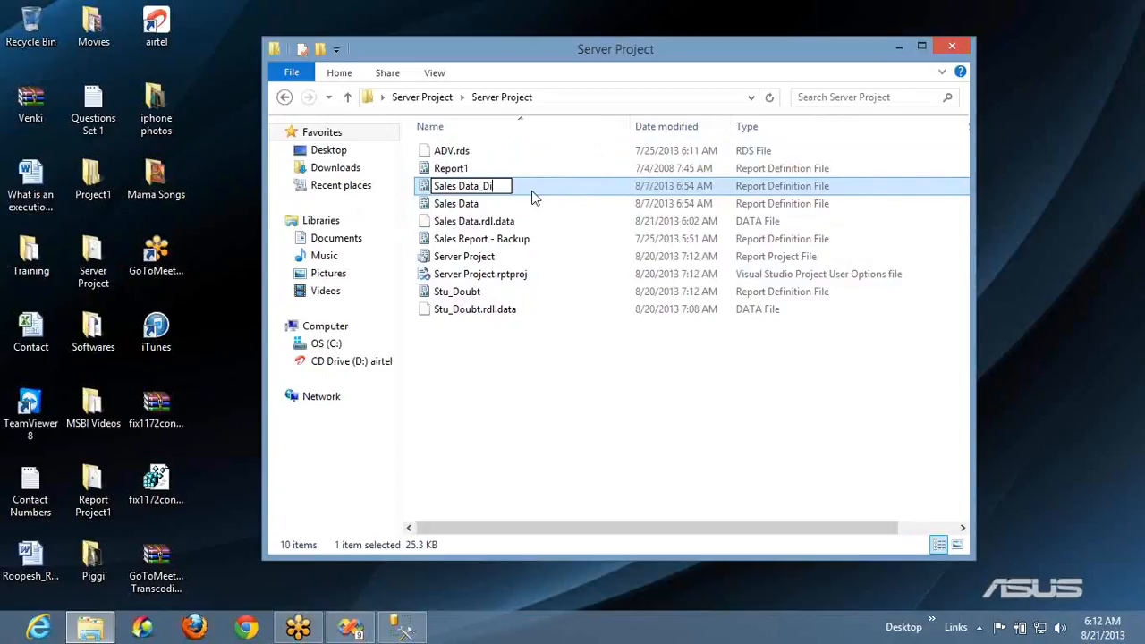
text(vya)
key(Return)
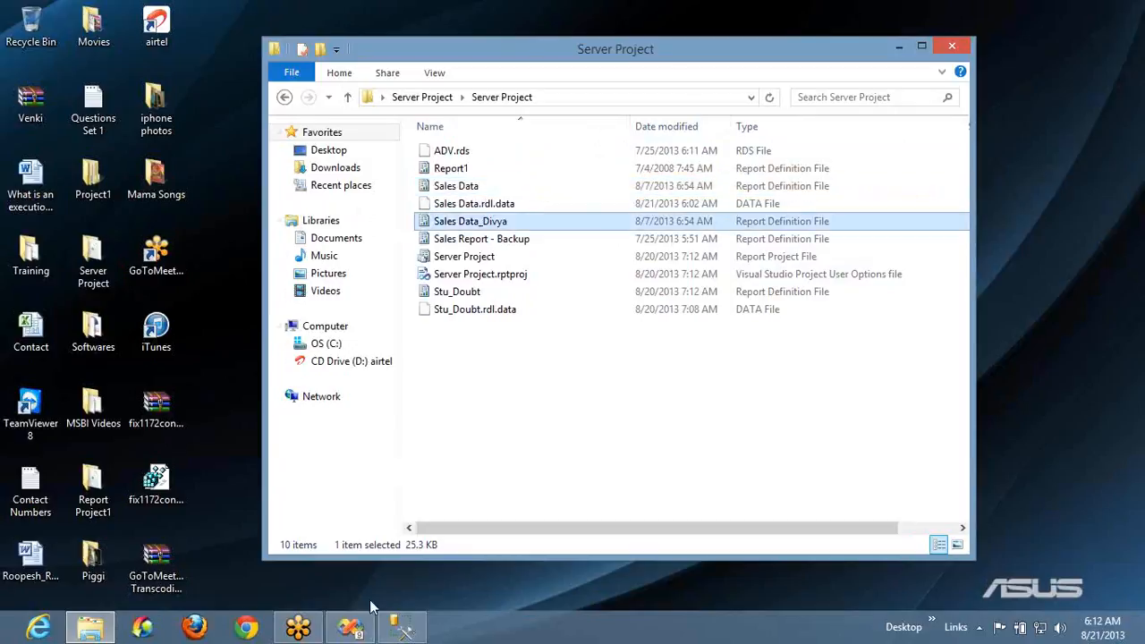
- Switch back to Visual Studio and the Sales Data report's design view
click(350, 626)
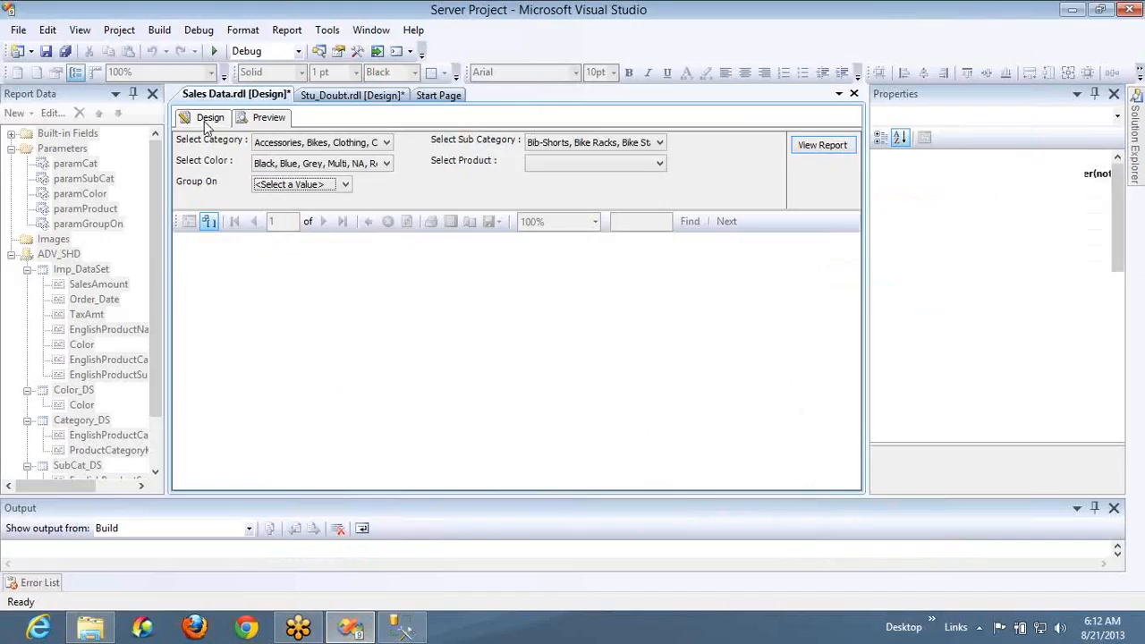
key(super)
click(188, 537)
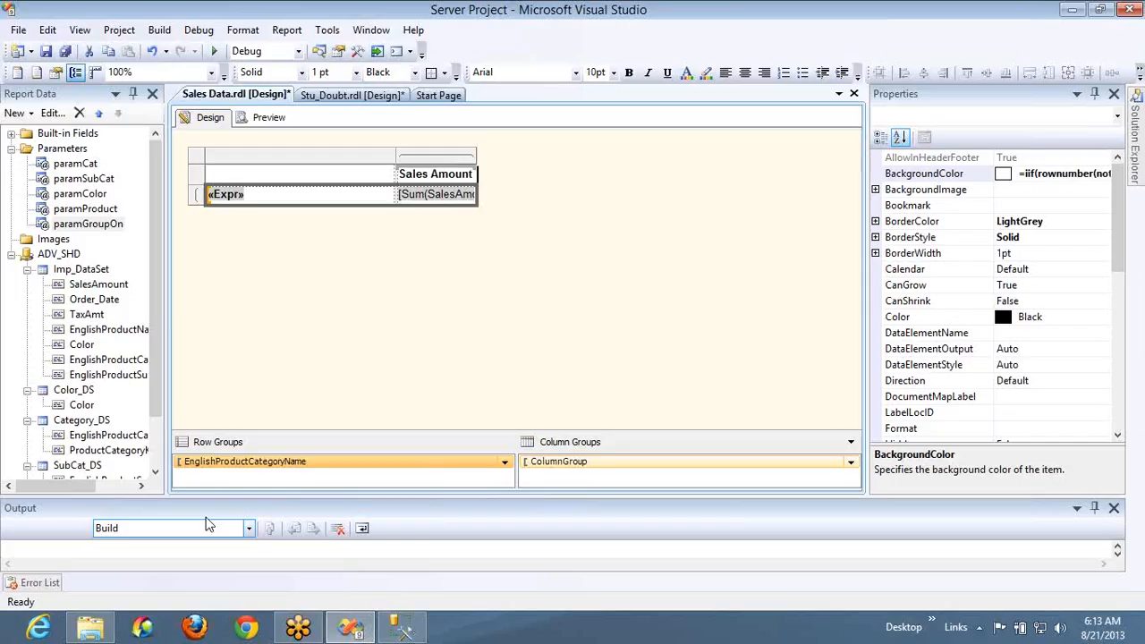
click(324, 51)
key(super)
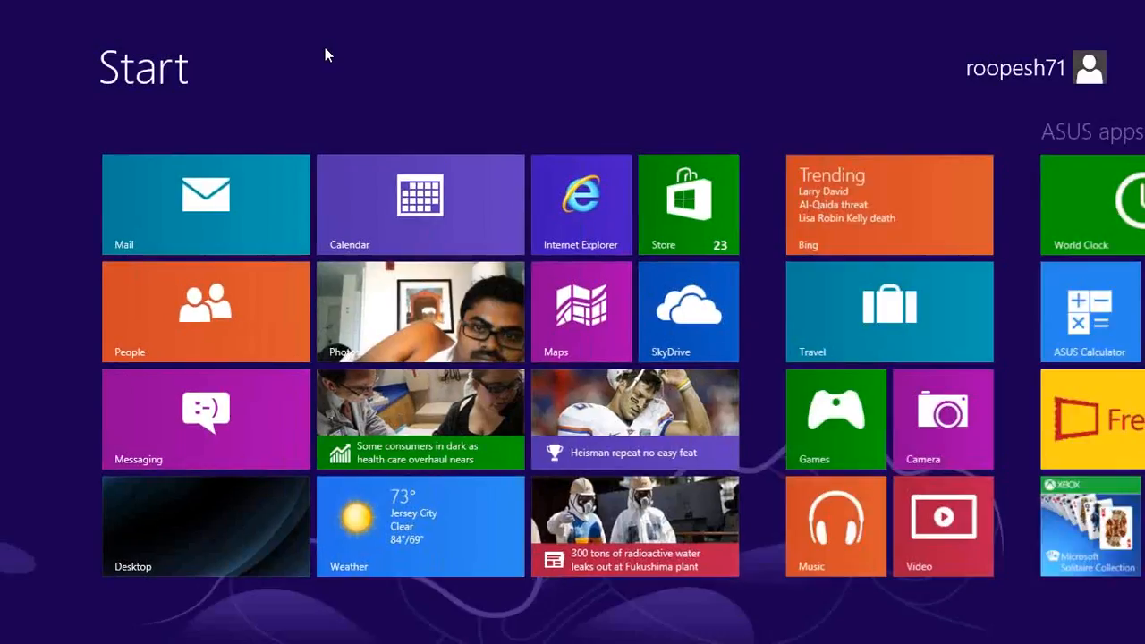
key(super)
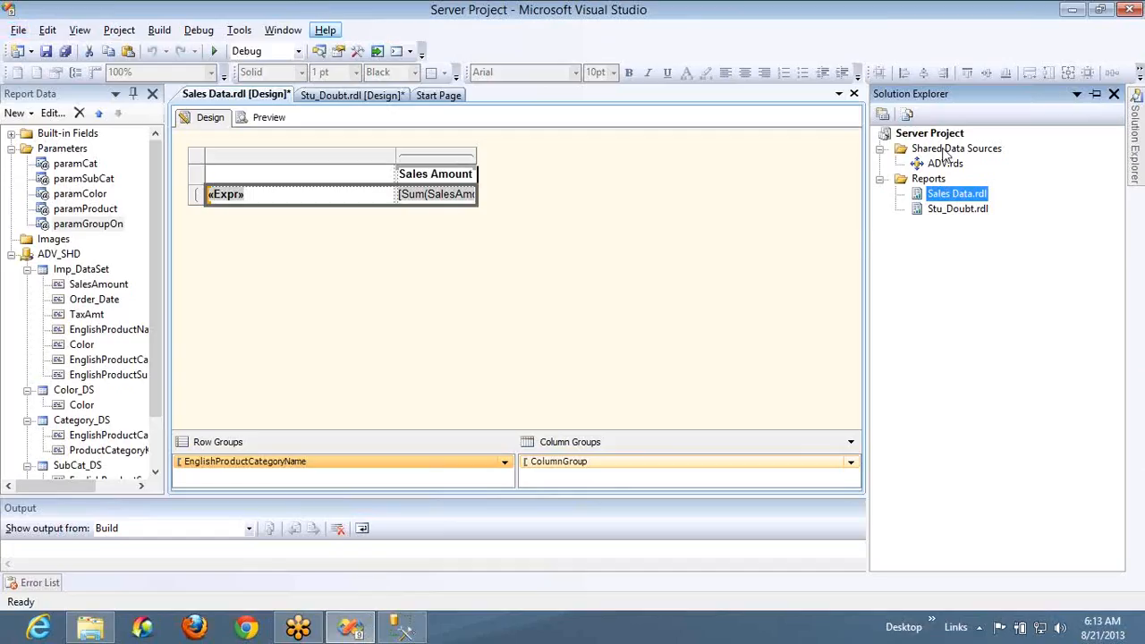
click(1139, 43)
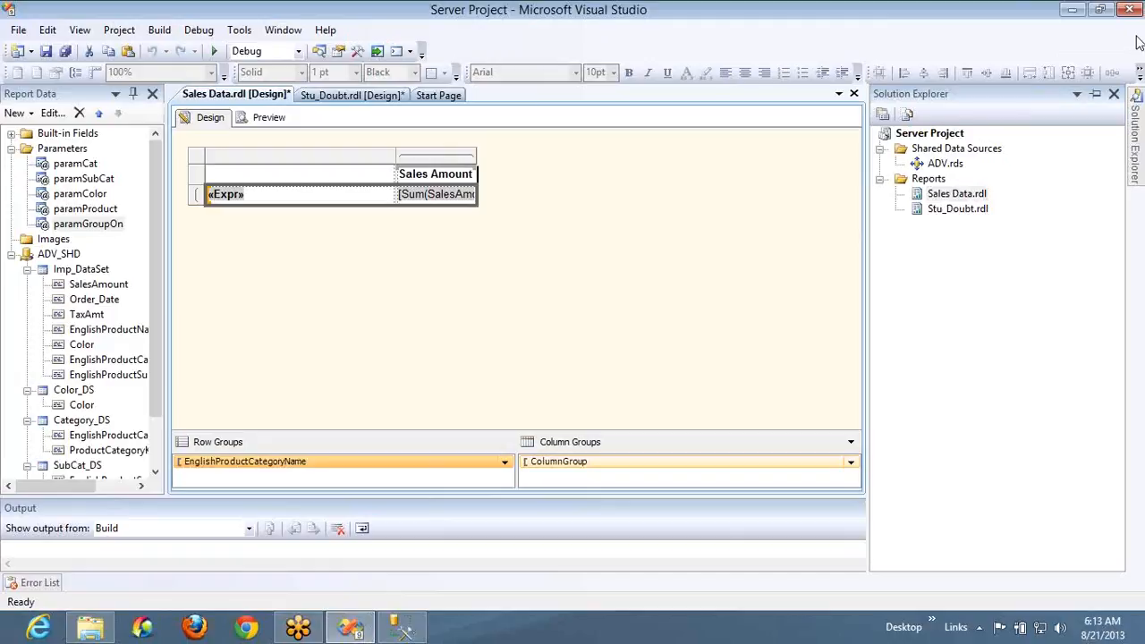
click(1139, 43)
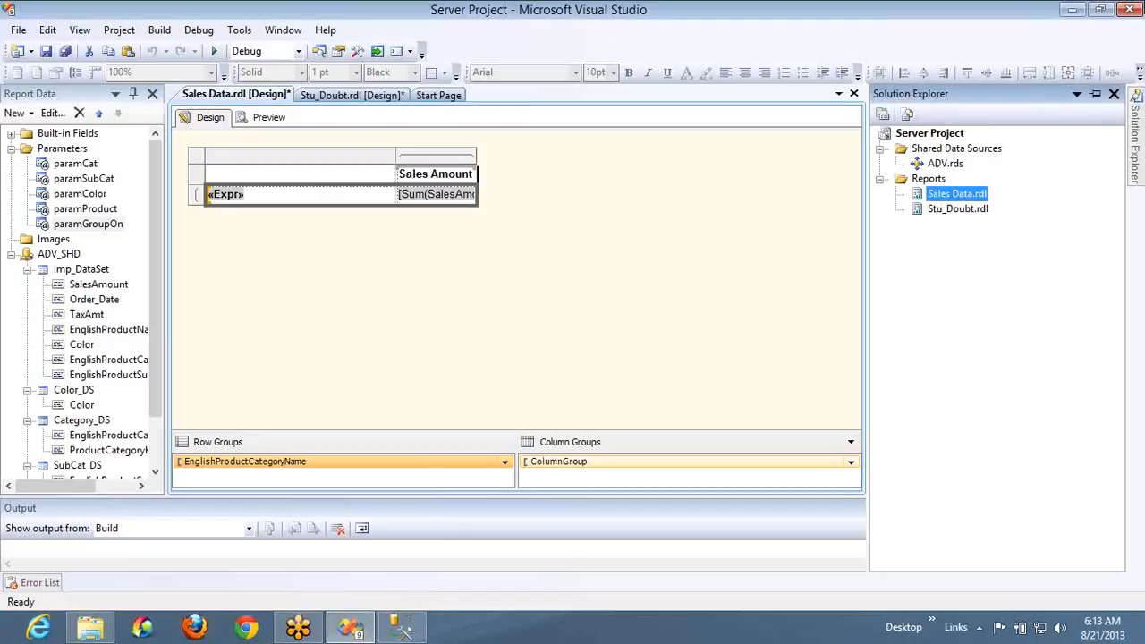
click(900, 42)
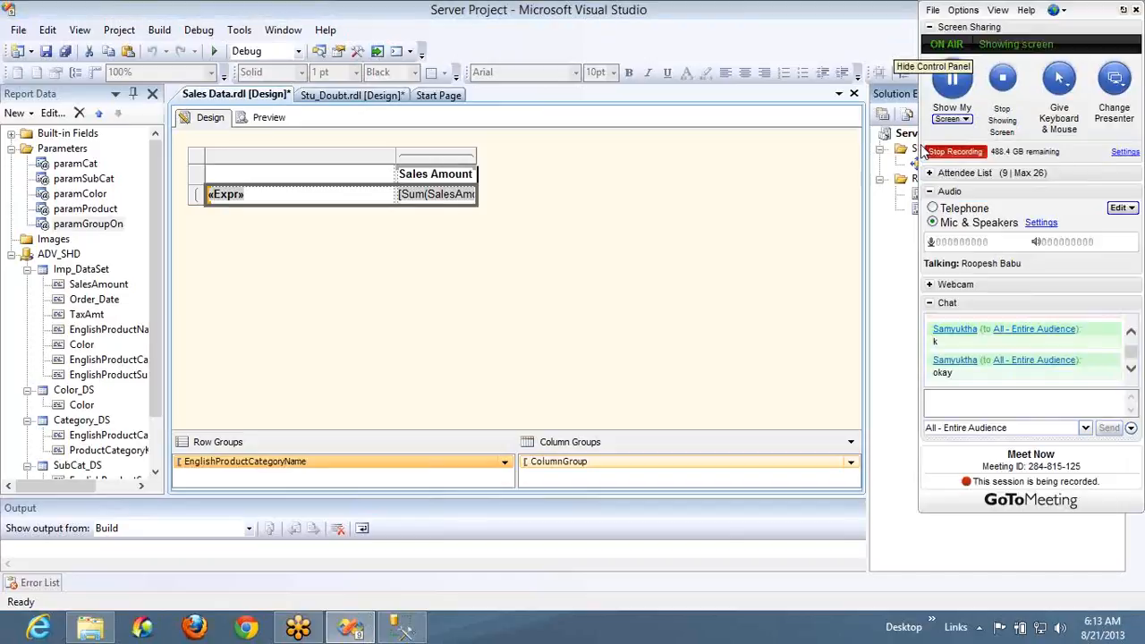
- Add the renamed copy to the project's Reports folder as an existing item and preview it
click(933, 180)
right_click(933, 179)
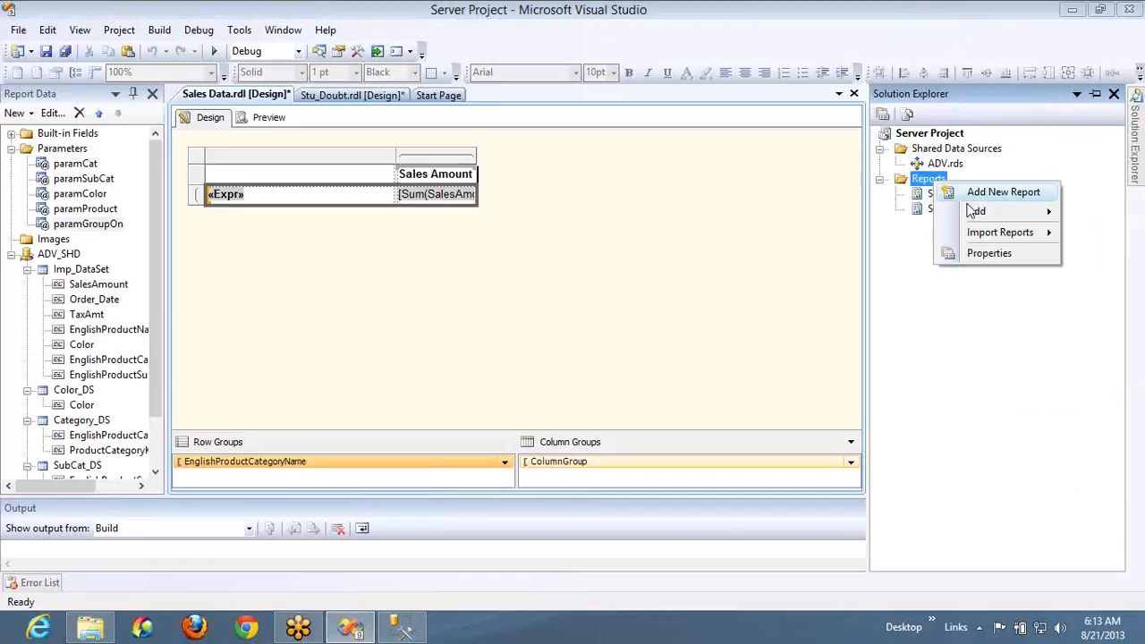
mouse_move(975, 211)
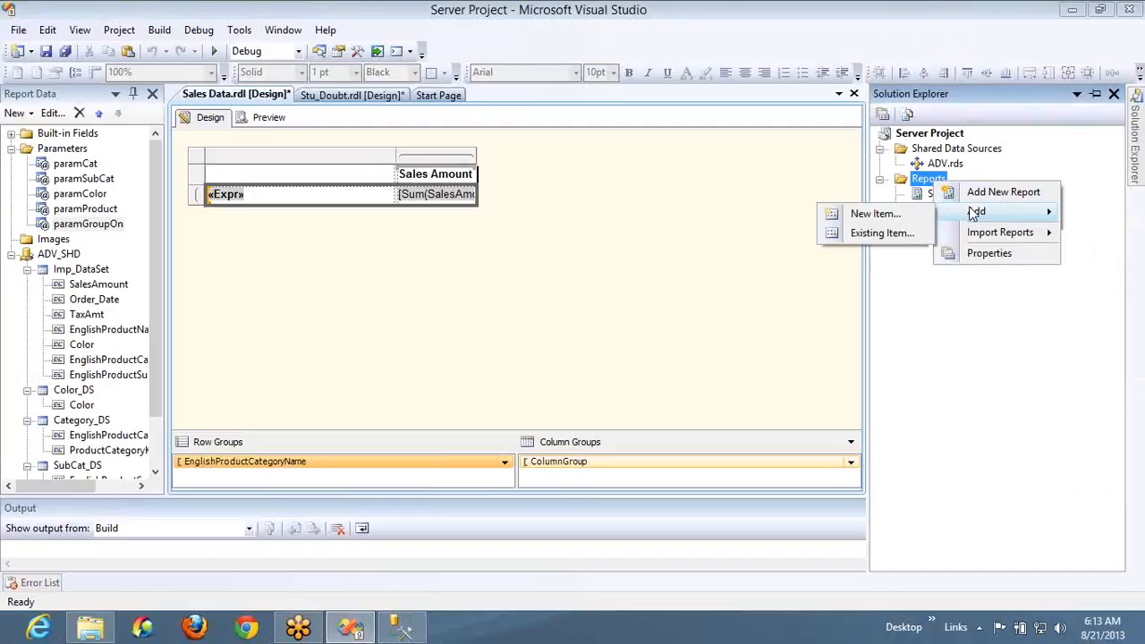
click(877, 235)
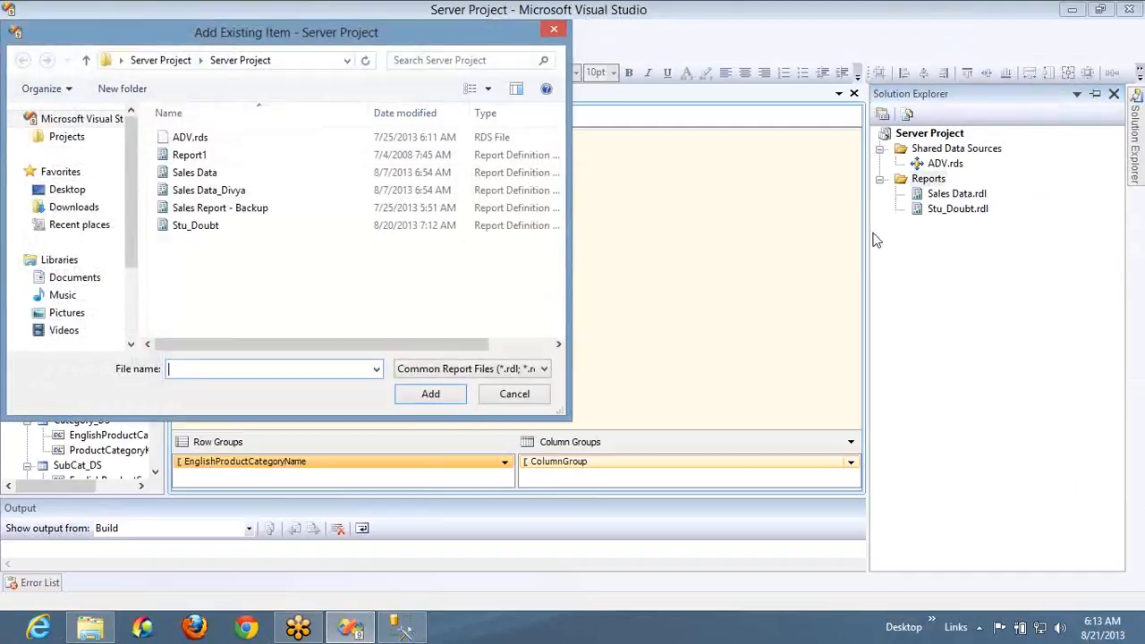
click(243, 193)
double_click(243, 192)
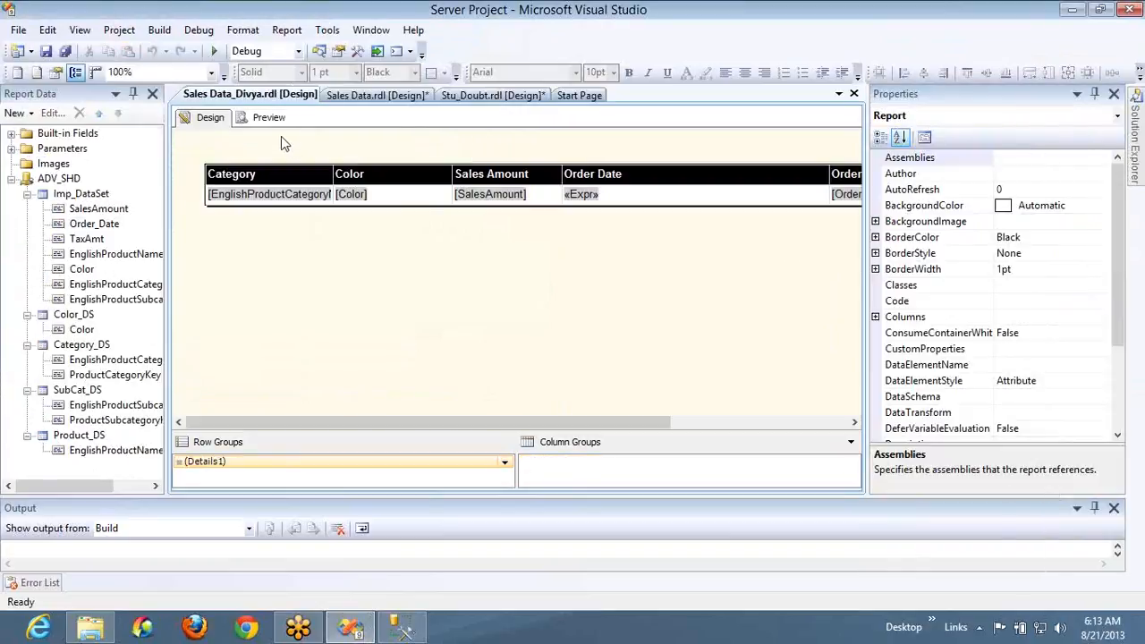
click(268, 117)
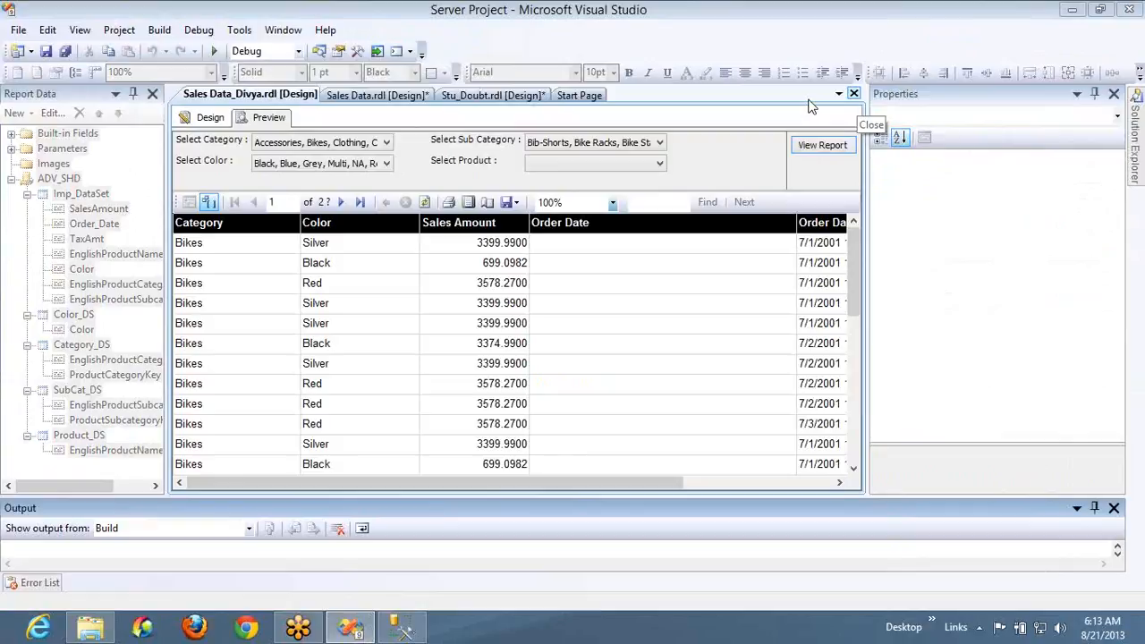
- Close all open documents, saving changes to Sales Data.rdl and Stu_Doubt.rdl, and close the Start Page
click(853, 93)
click(853, 93)
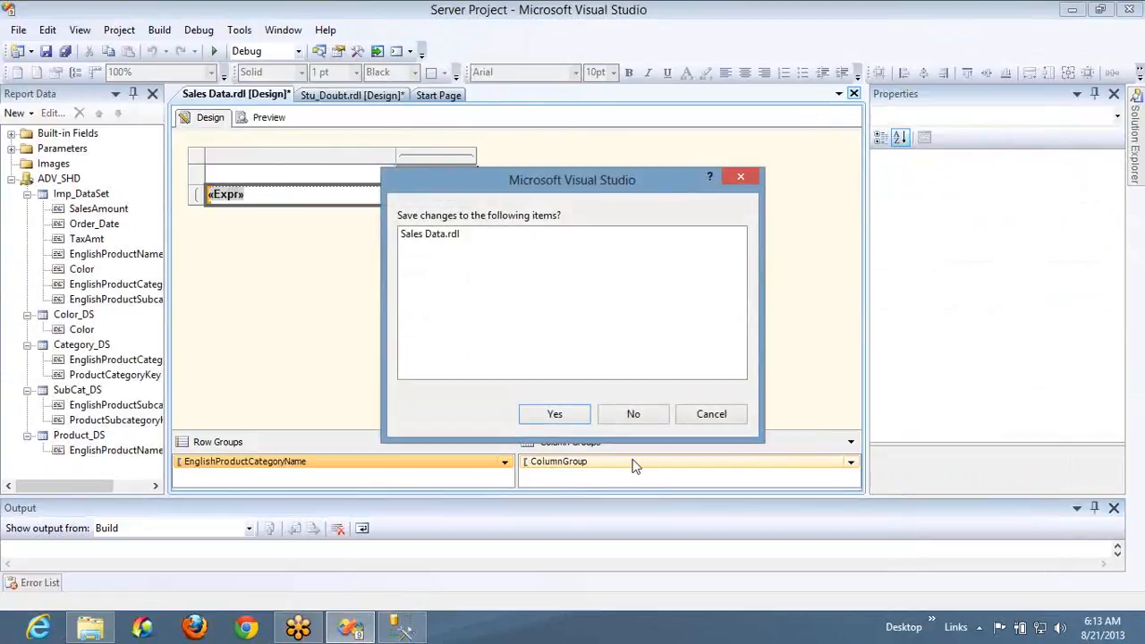
click(570, 417)
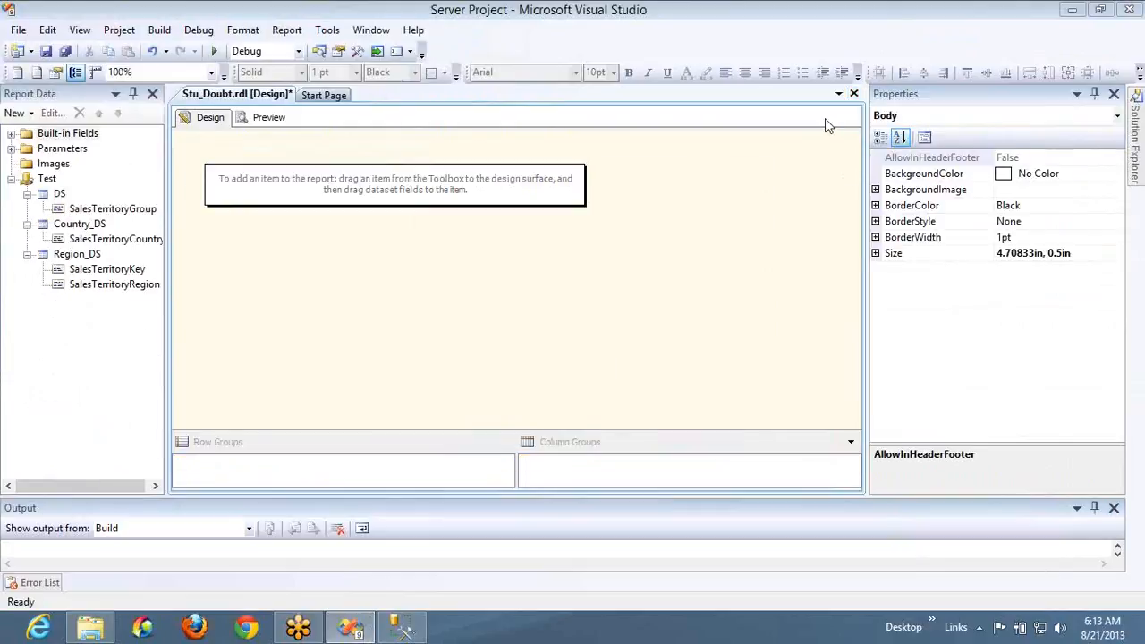
click(853, 95)
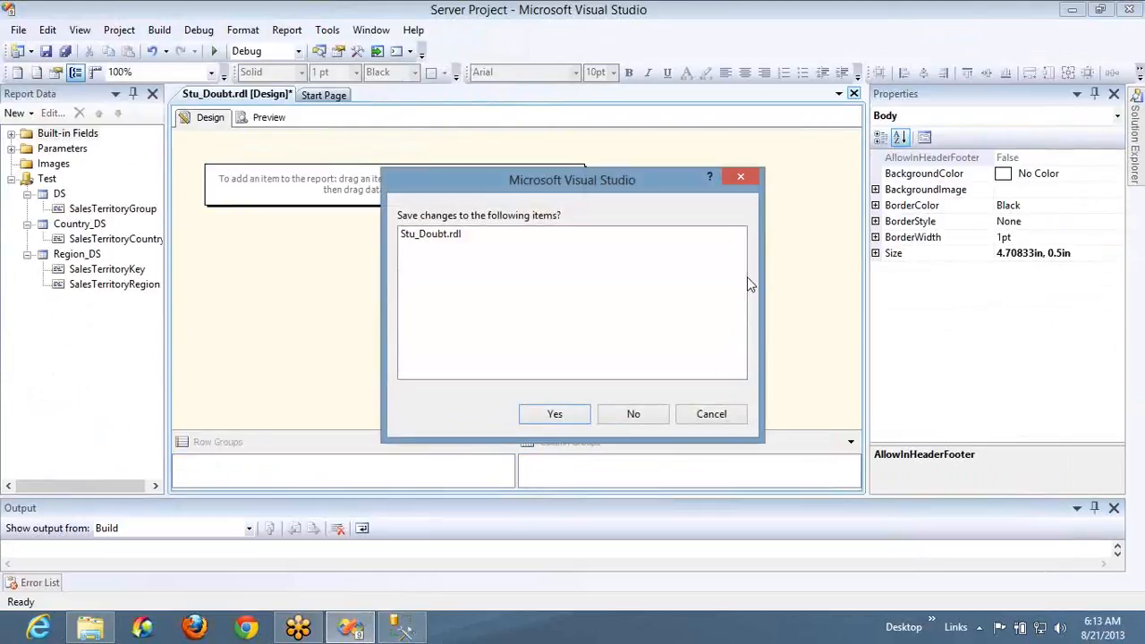
click(581, 417)
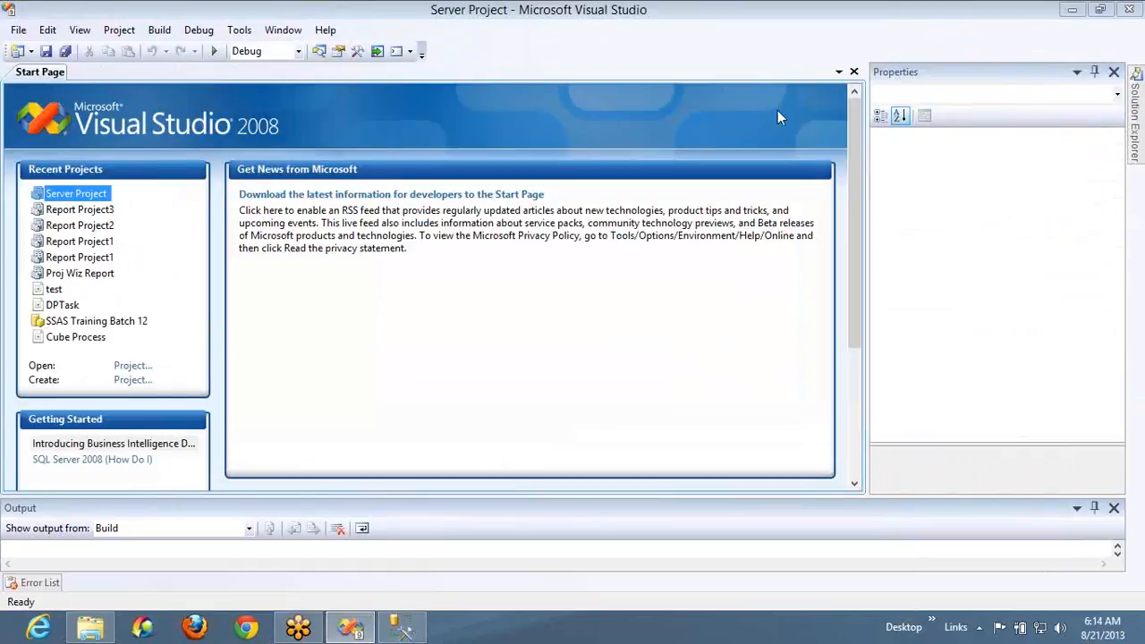
click(855, 72)
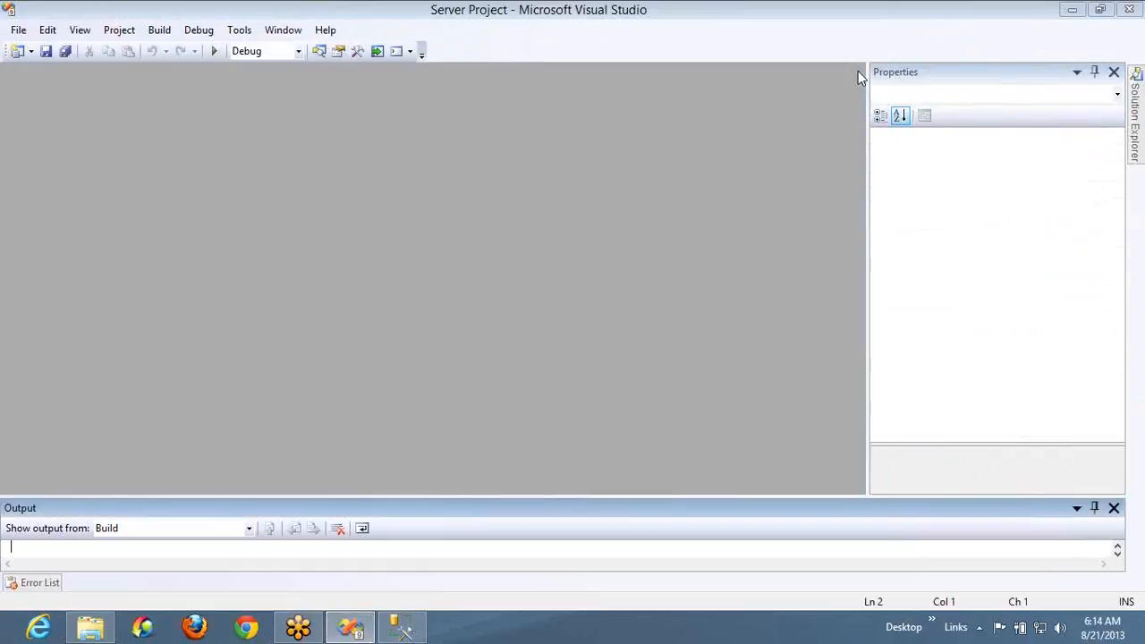
- Bring up Solution Explorer and open the Sales Data.rdl report
click(1113, 73)
click(319, 51)
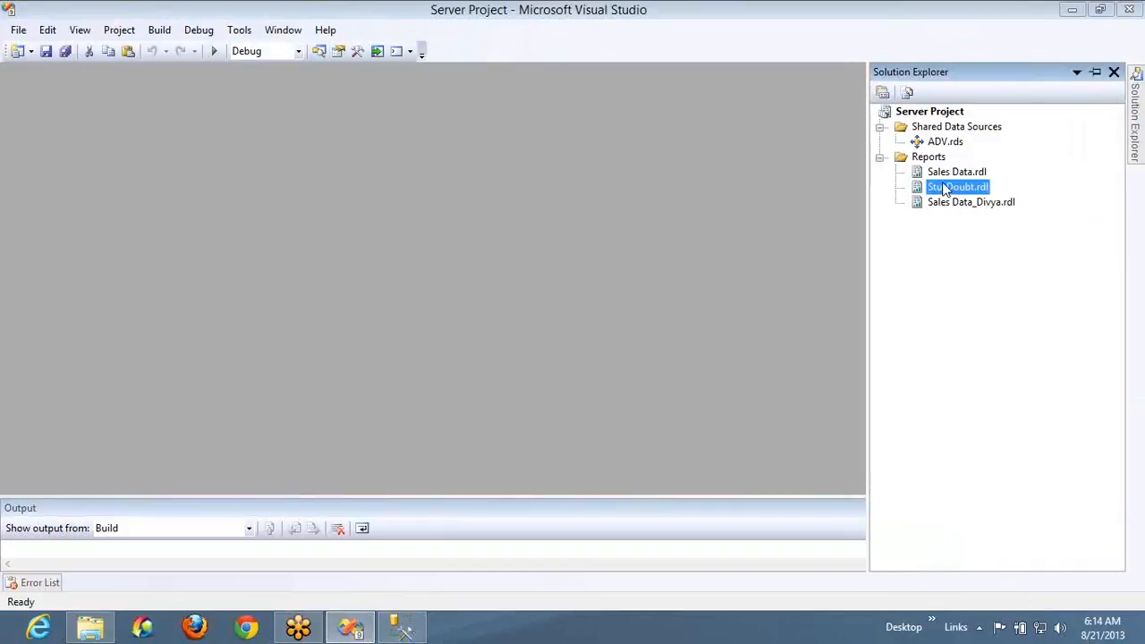
click(948, 174)
double_click(948, 173)
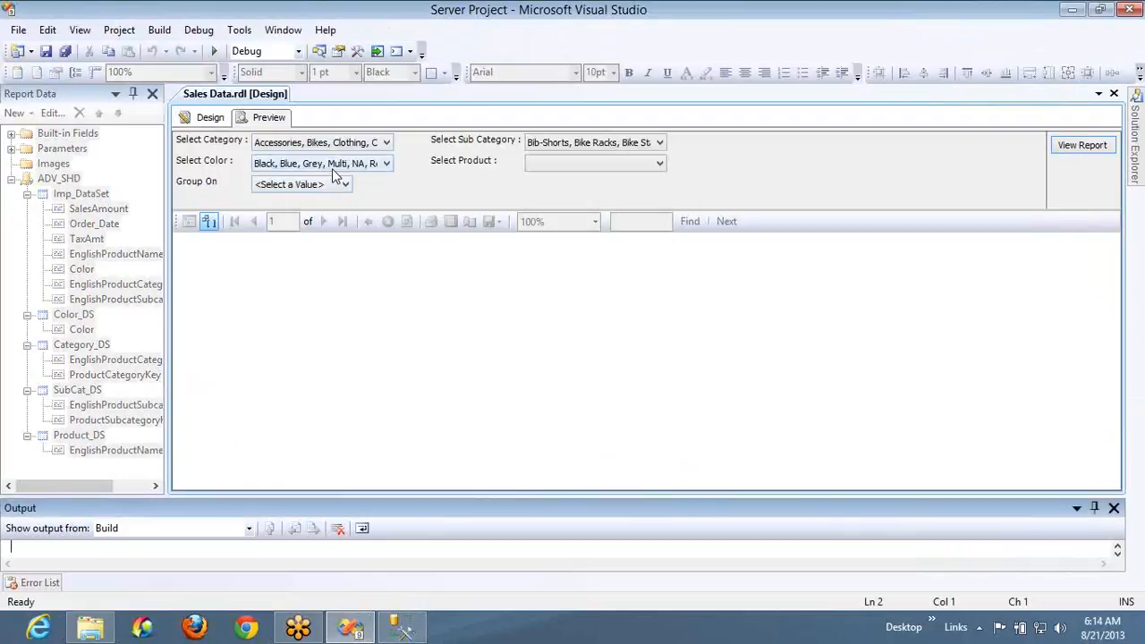
- Set the Group On parameter to Sub Category in the report preview
click(340, 184)
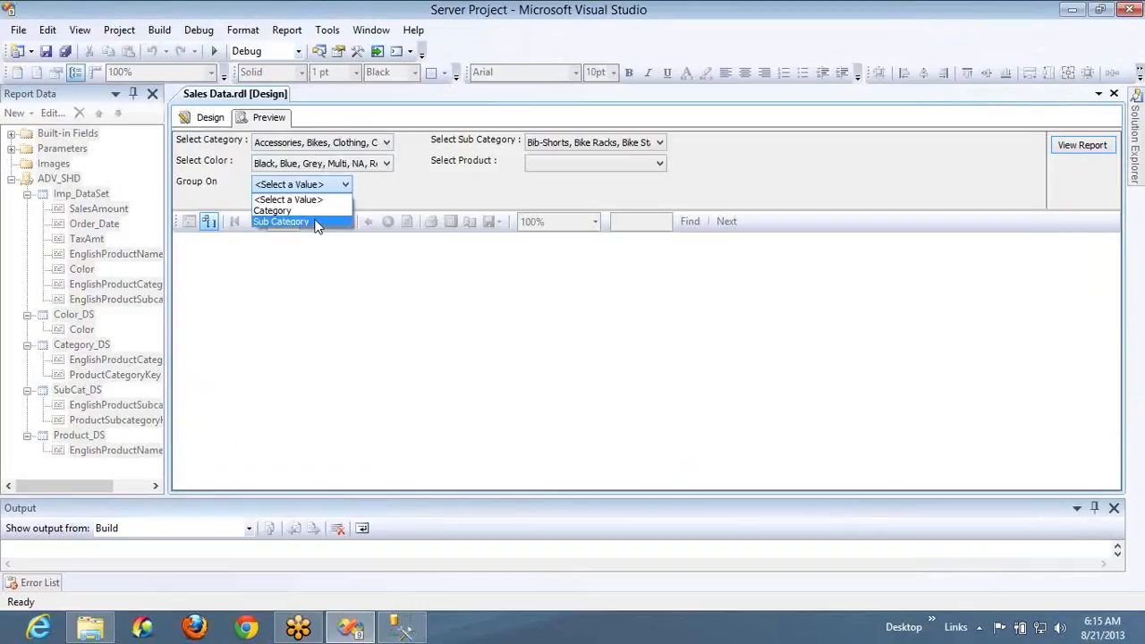
click(315, 222)
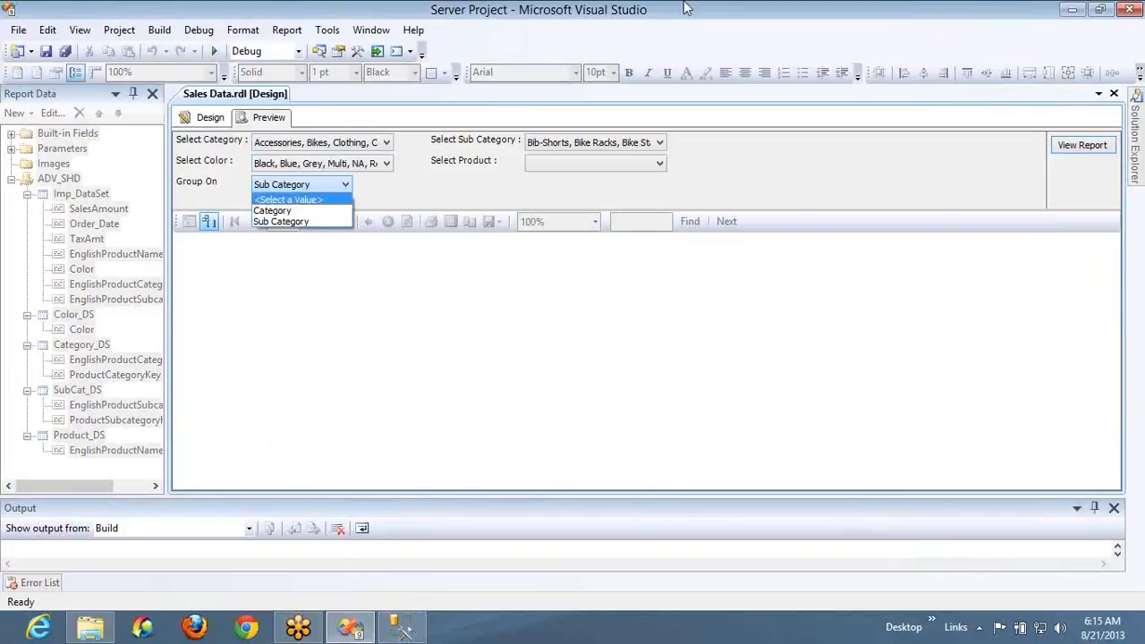
click(1129, 58)
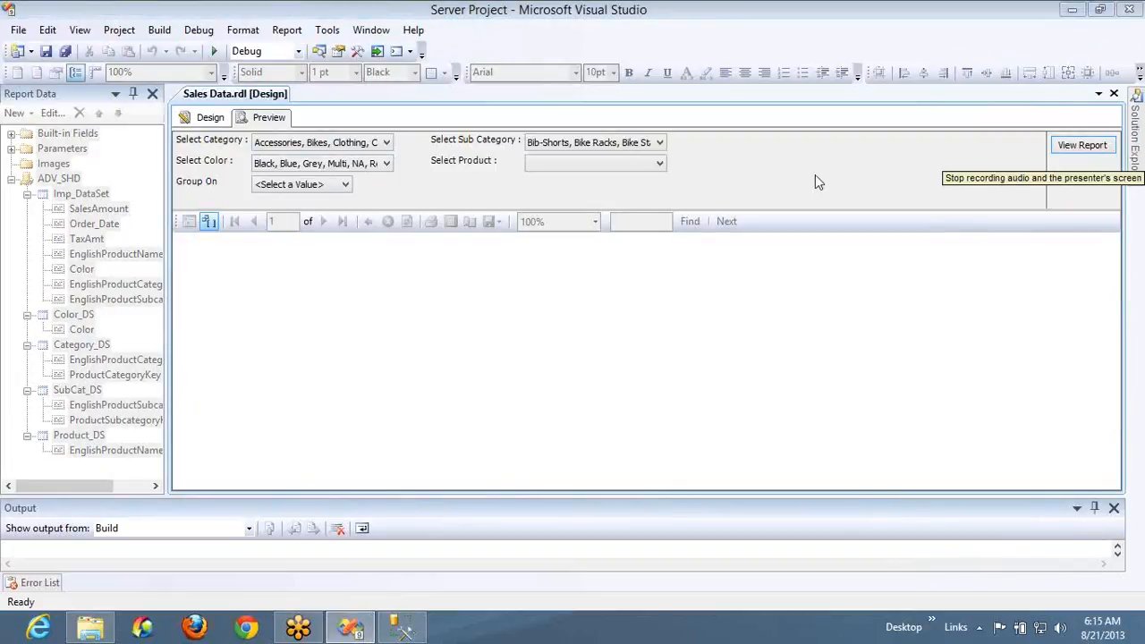
- Return to the design view and select the category «Expr» cell
click(228, 121)
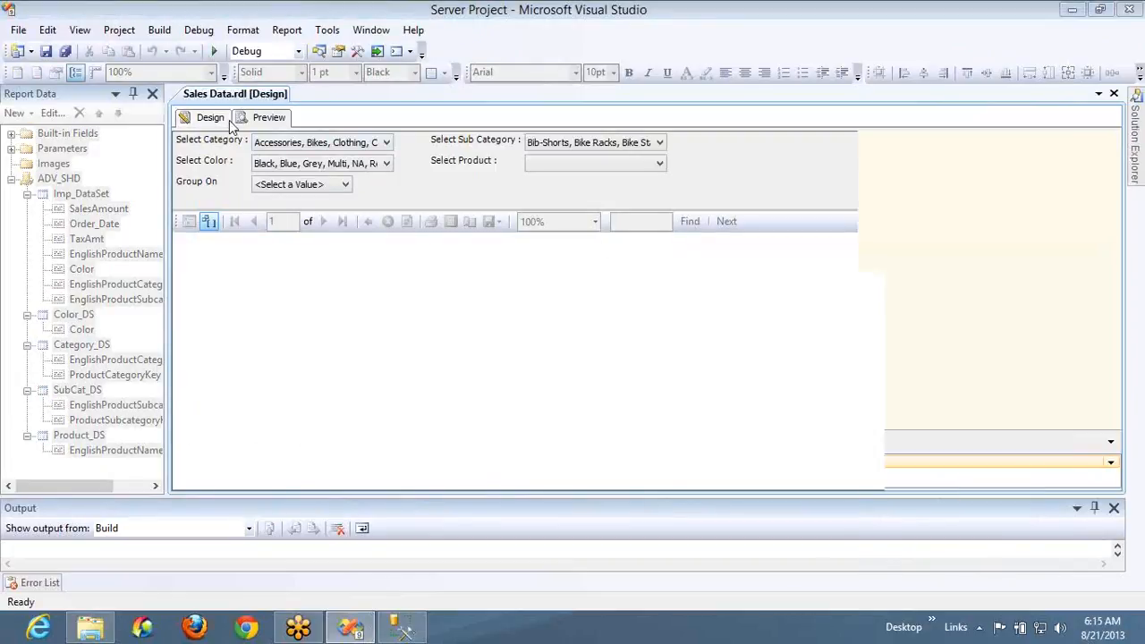
click(277, 196)
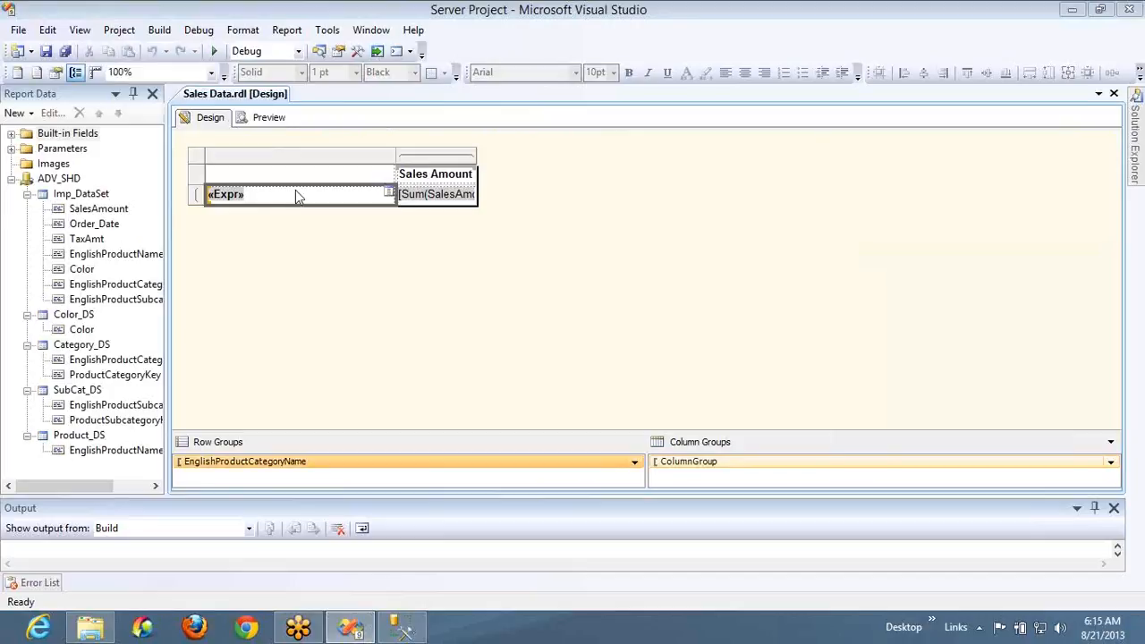
- Enlarge the report body so there is empty space below and beside the table
key(Escape)
click(391, 213)
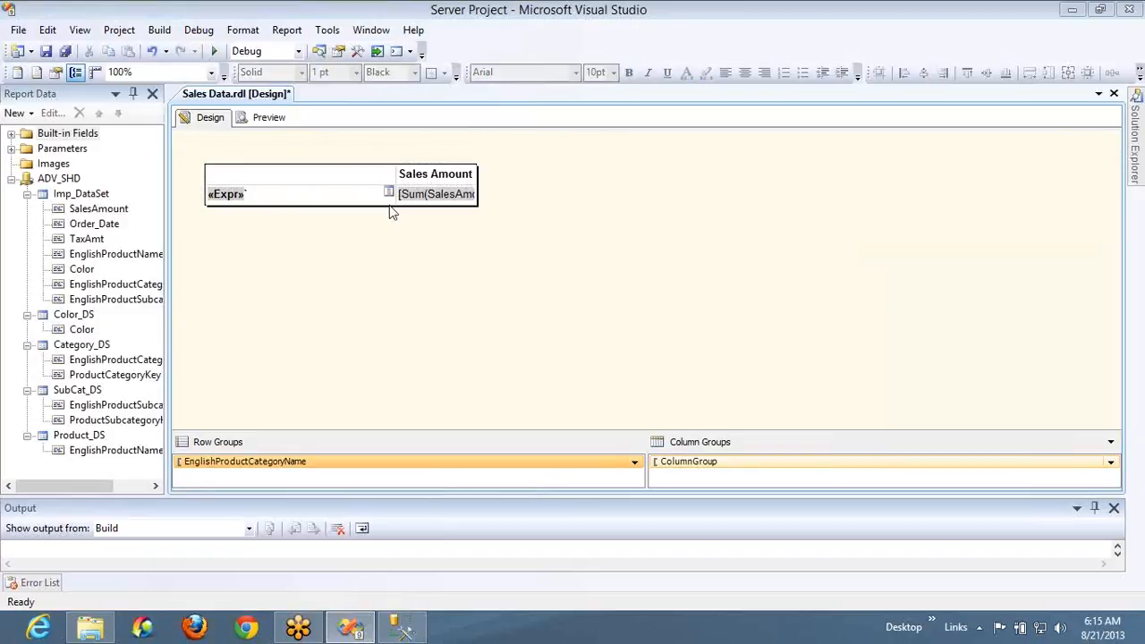
click(396, 211)
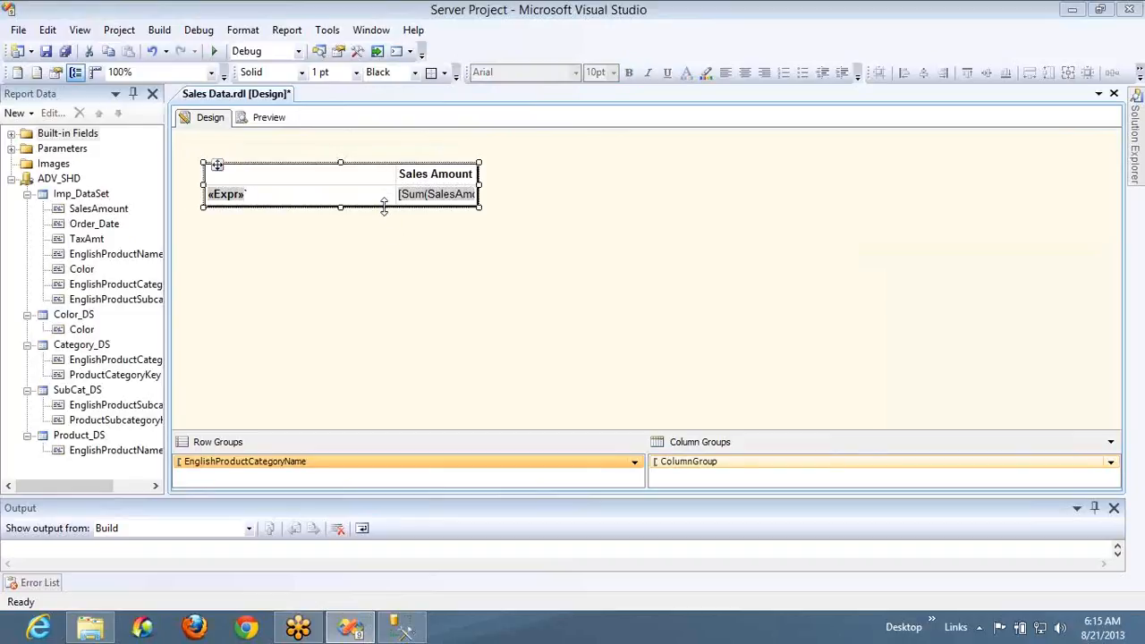
click(385, 214)
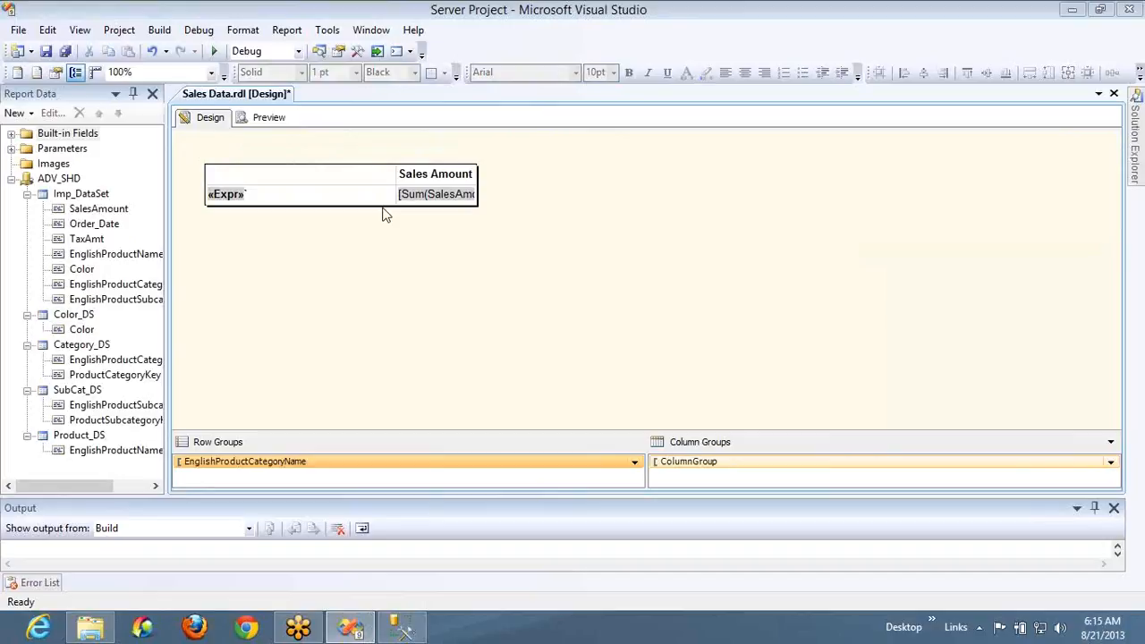
drag(384, 211, 557, 432)
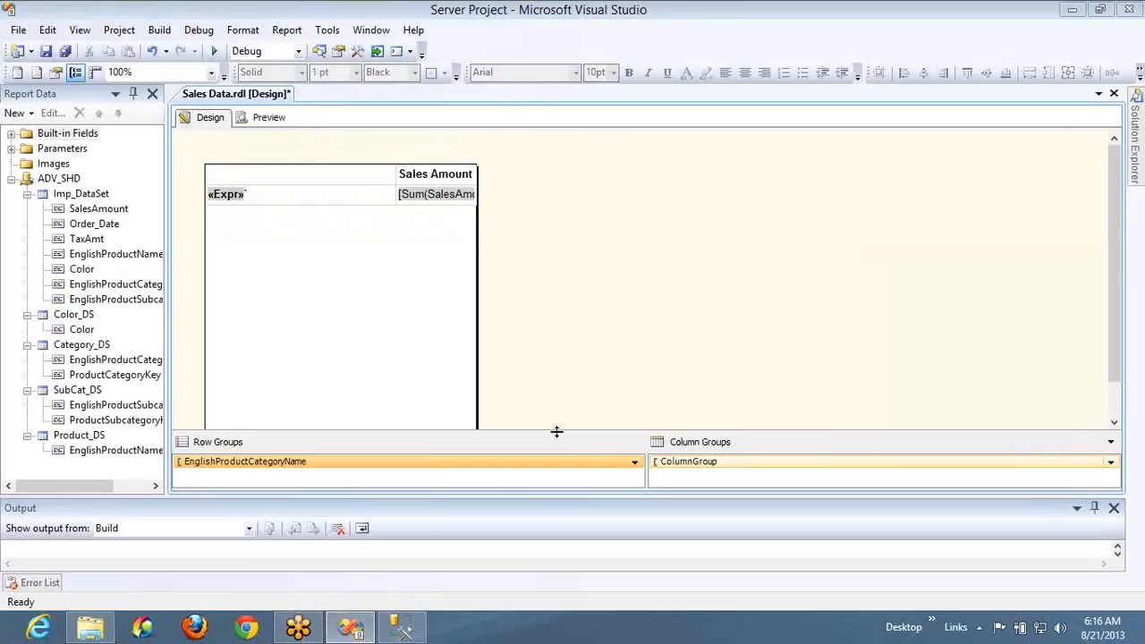
- Insert a new table into the empty report body area
right_click(326, 320)
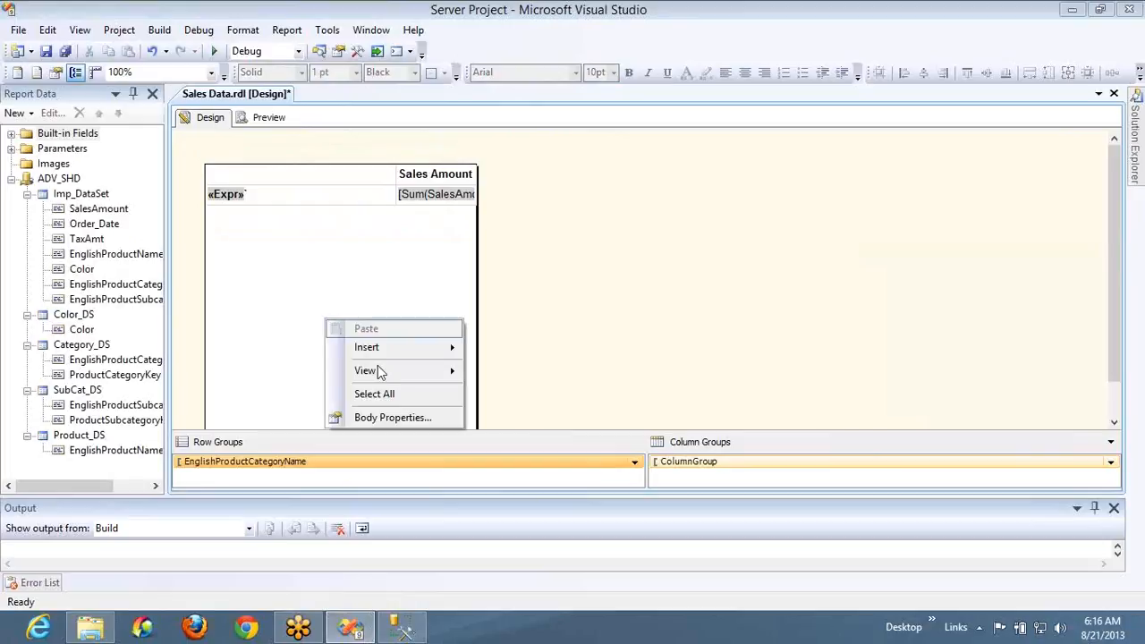
mouse_move(391, 350)
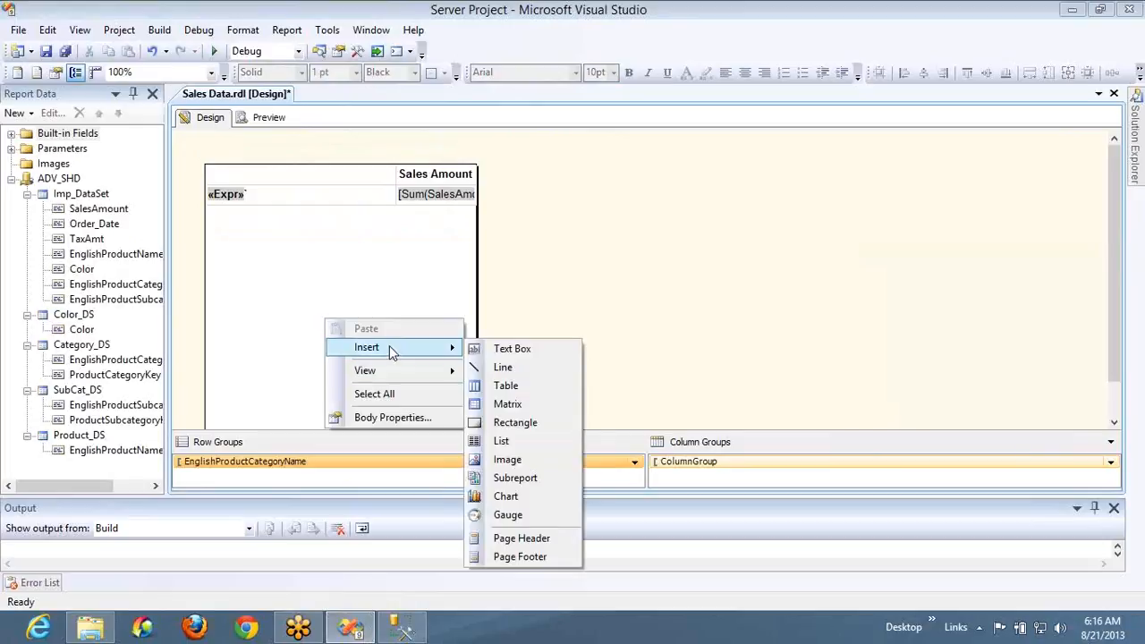
click(516, 394)
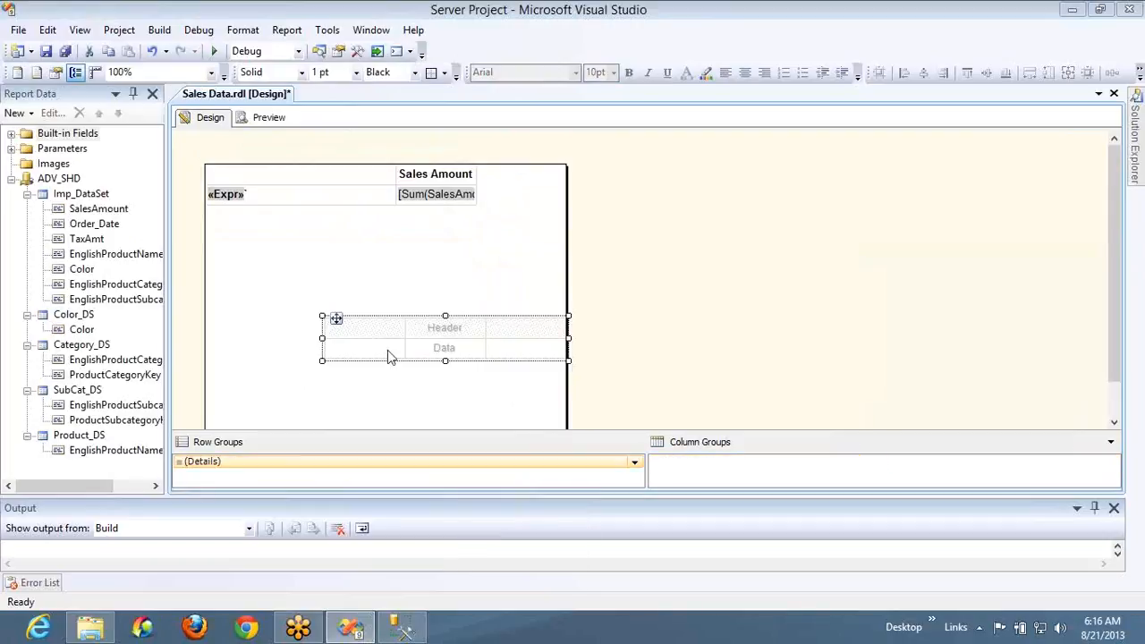
click(356, 331)
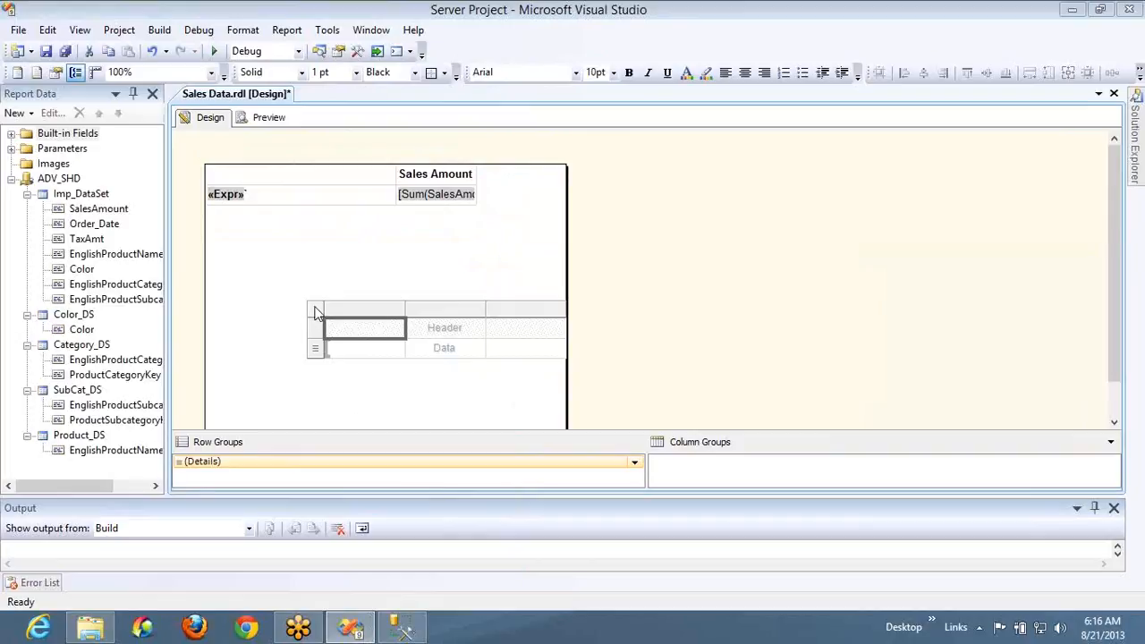
- Insert a list into the report body above the new table
right_click(318, 311)
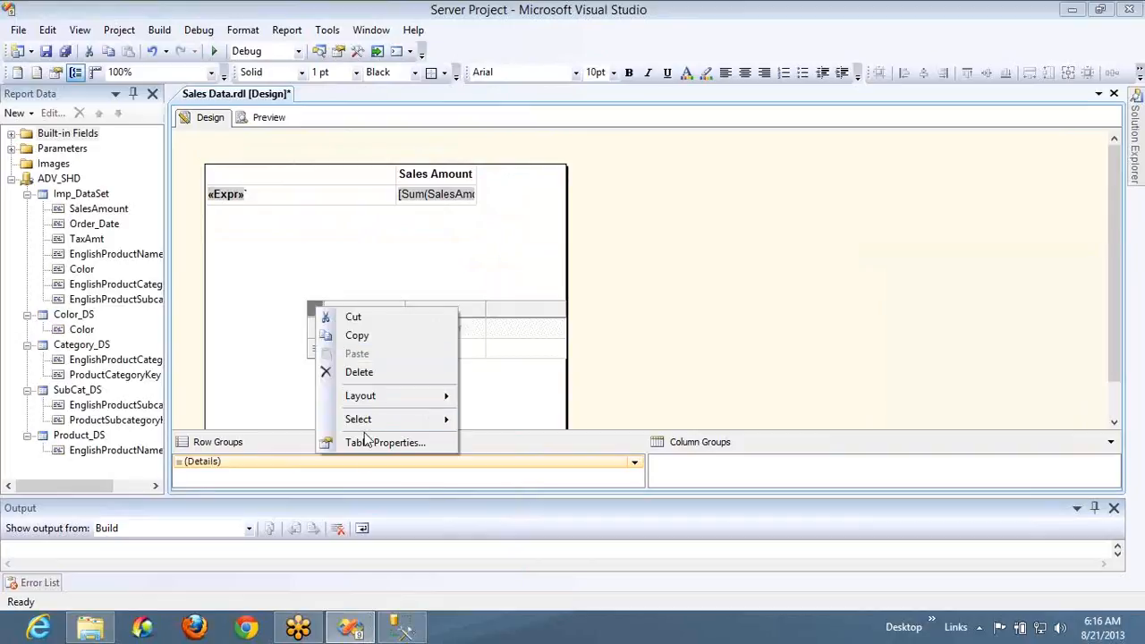
click(228, 176)
right_click(190, 158)
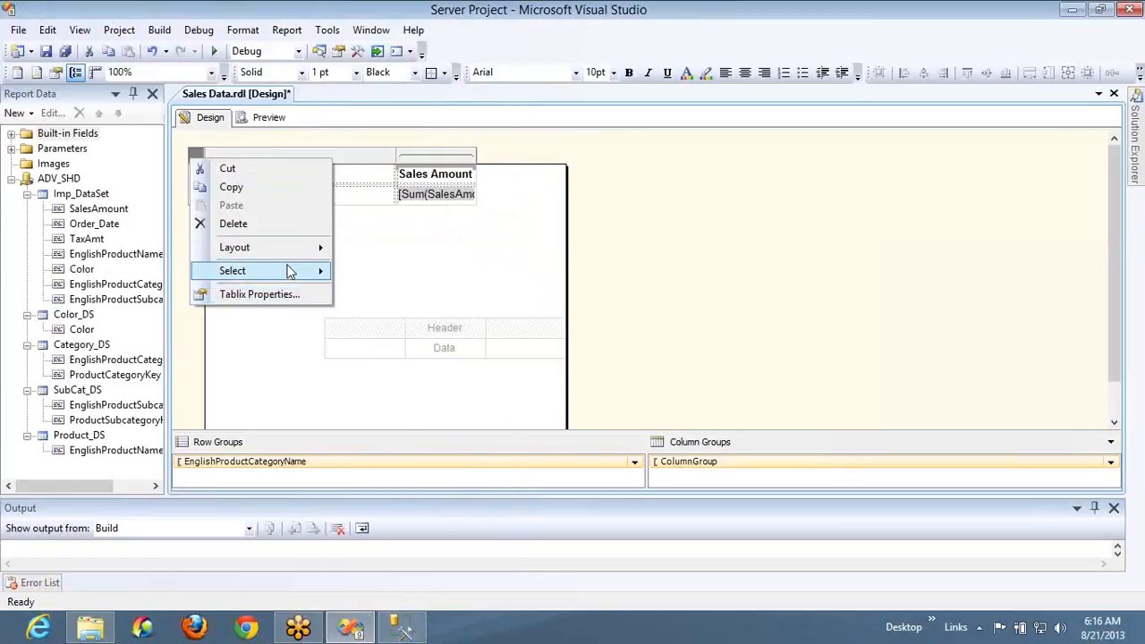
right_click(375, 256)
mouse_move(403, 283)
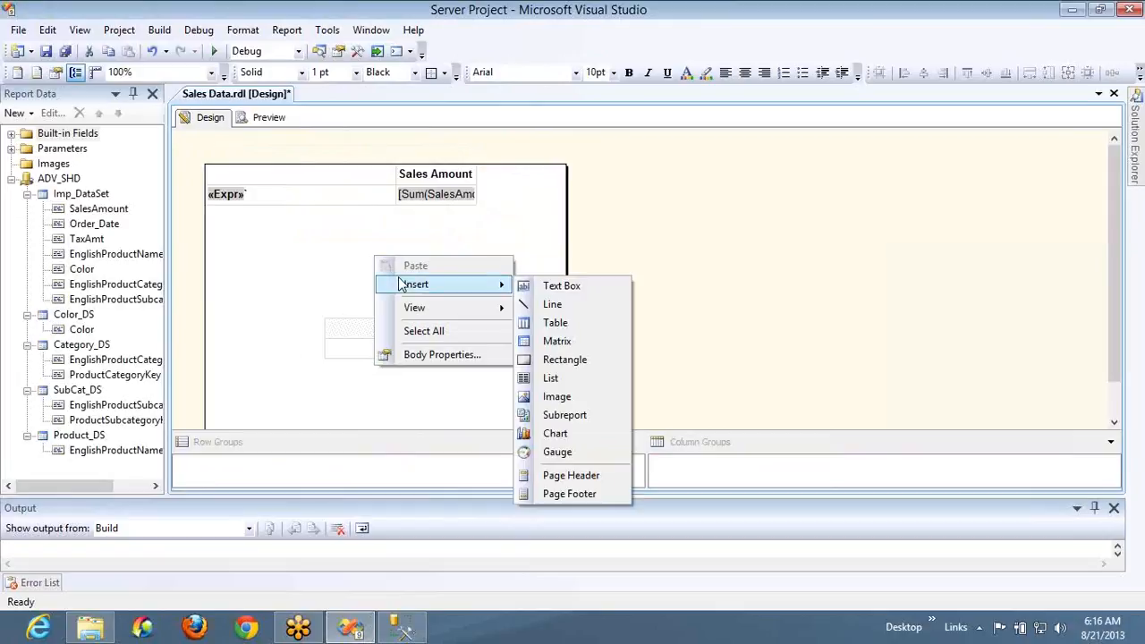
click(547, 377)
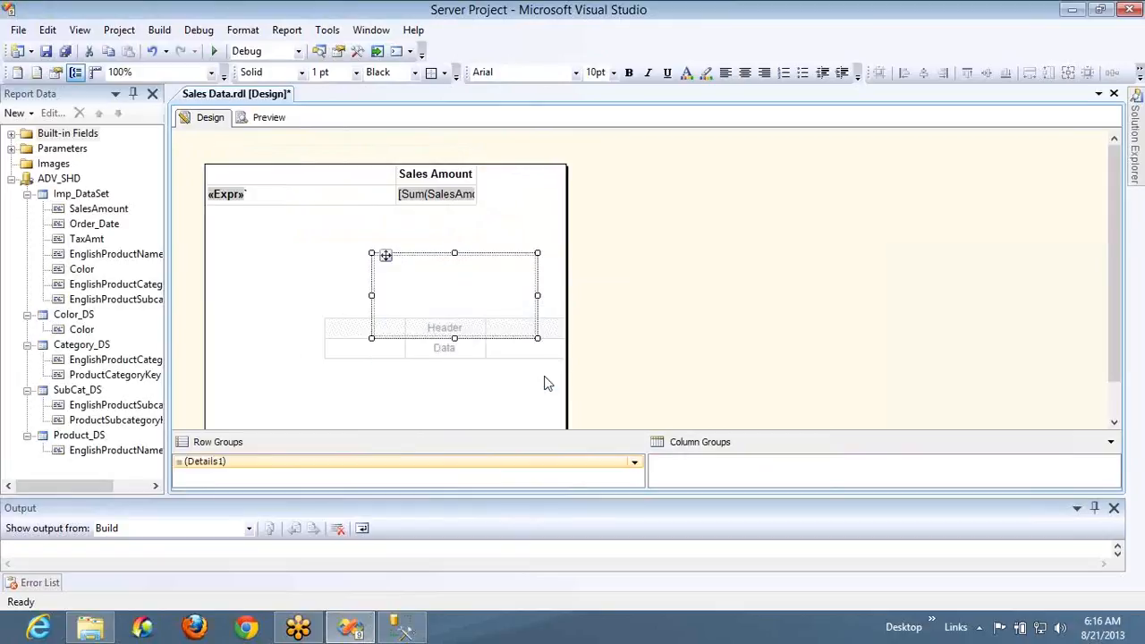
- Review the Tablix Properties of the list, the original table and the inserted table, closing each without changes
right_click(430, 277)
right_click(362, 252)
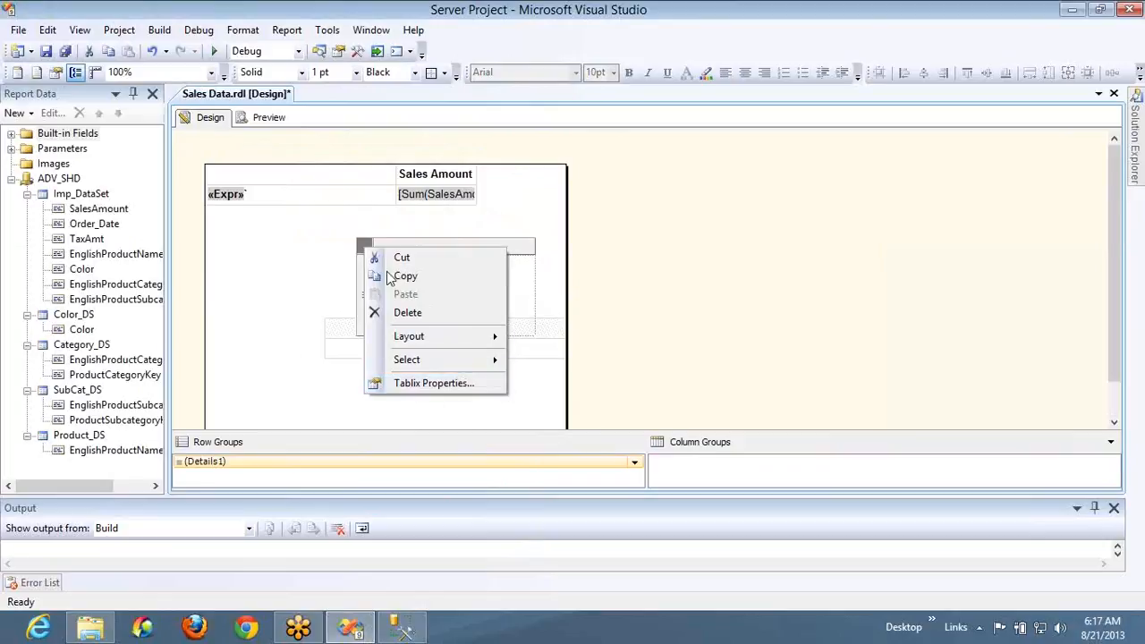
click(440, 383)
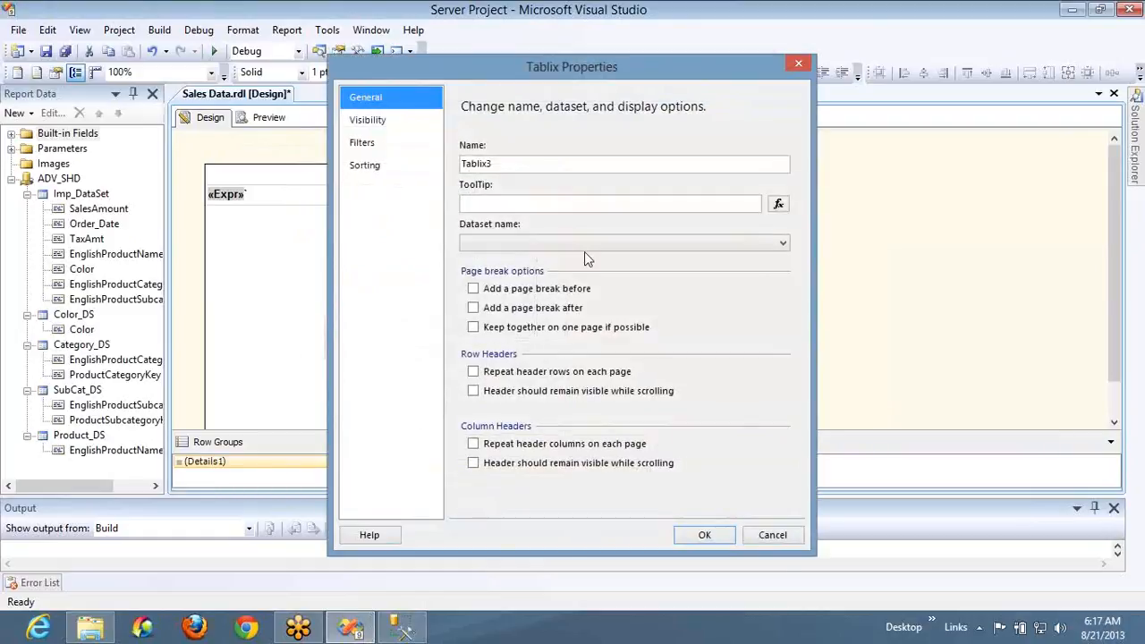
click(797, 63)
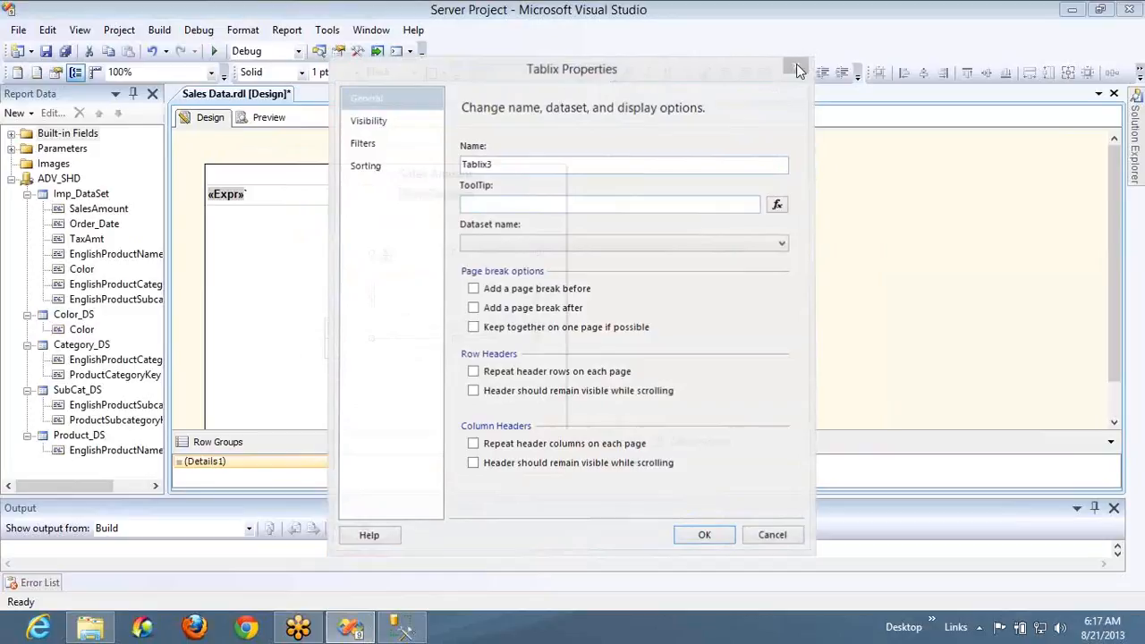
click(263, 179)
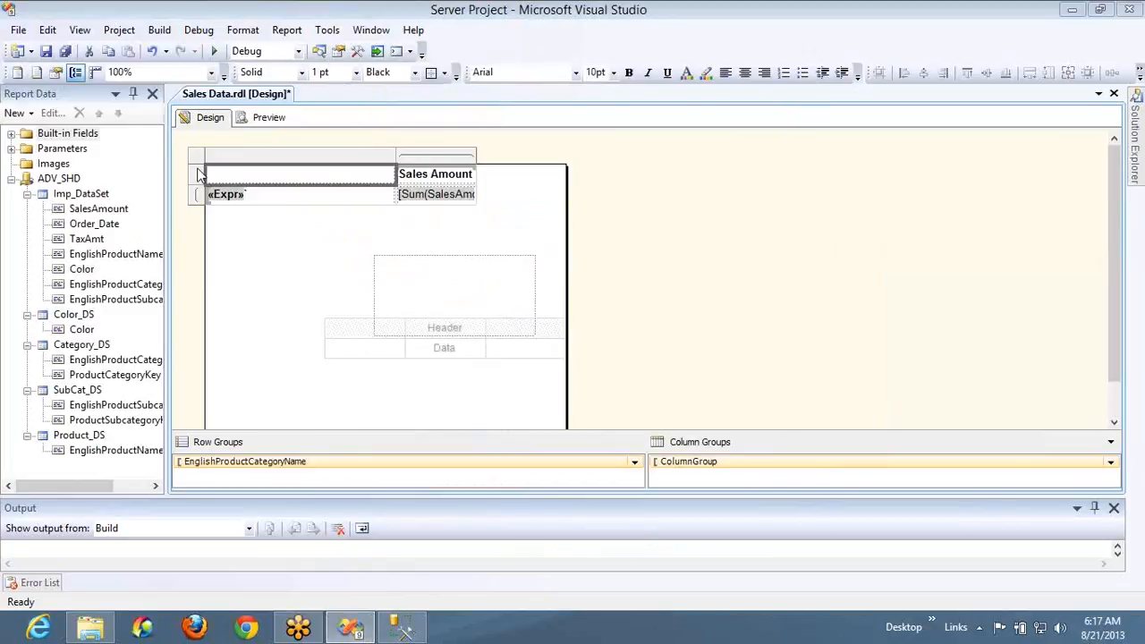
right_click(201, 153)
click(265, 289)
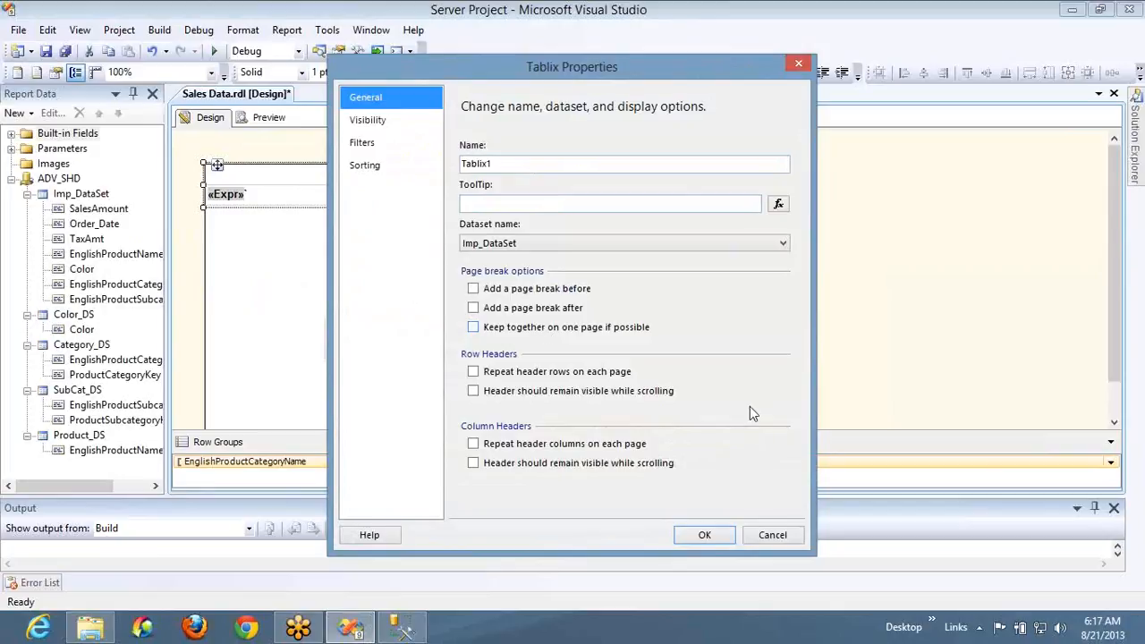
click(781, 540)
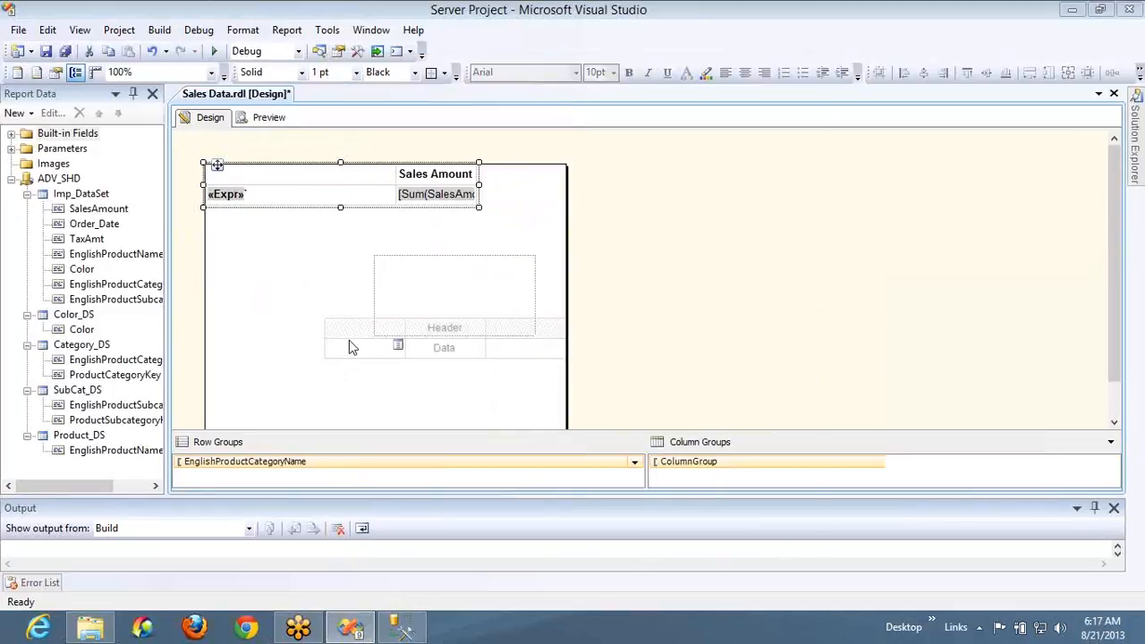
click(351, 347)
right_click(319, 309)
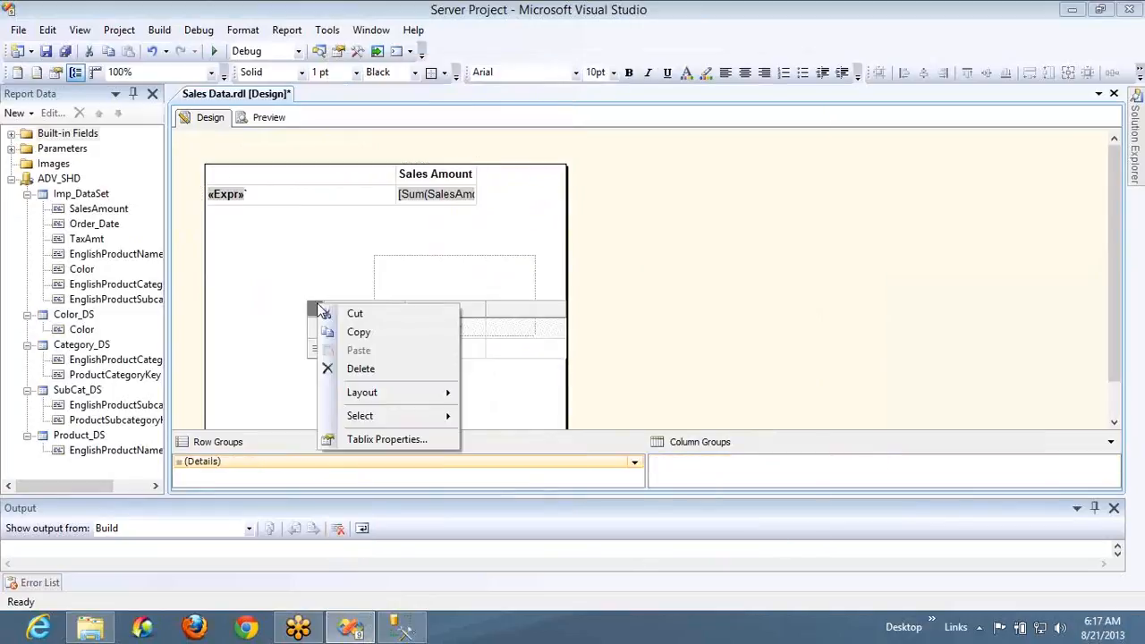
click(399, 440)
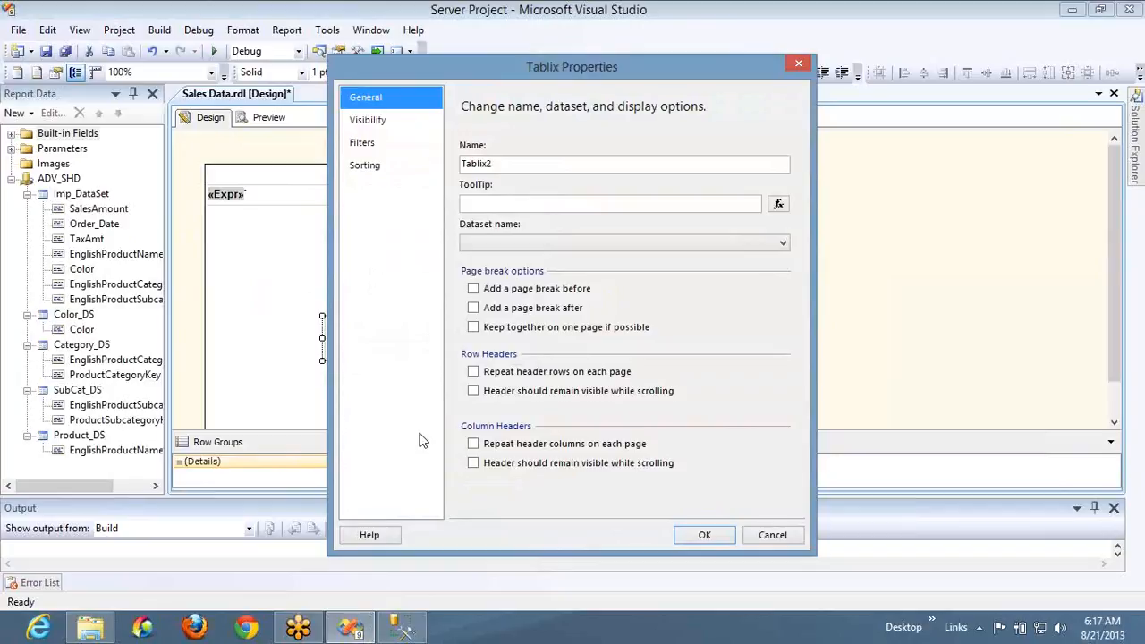
click(766, 535)
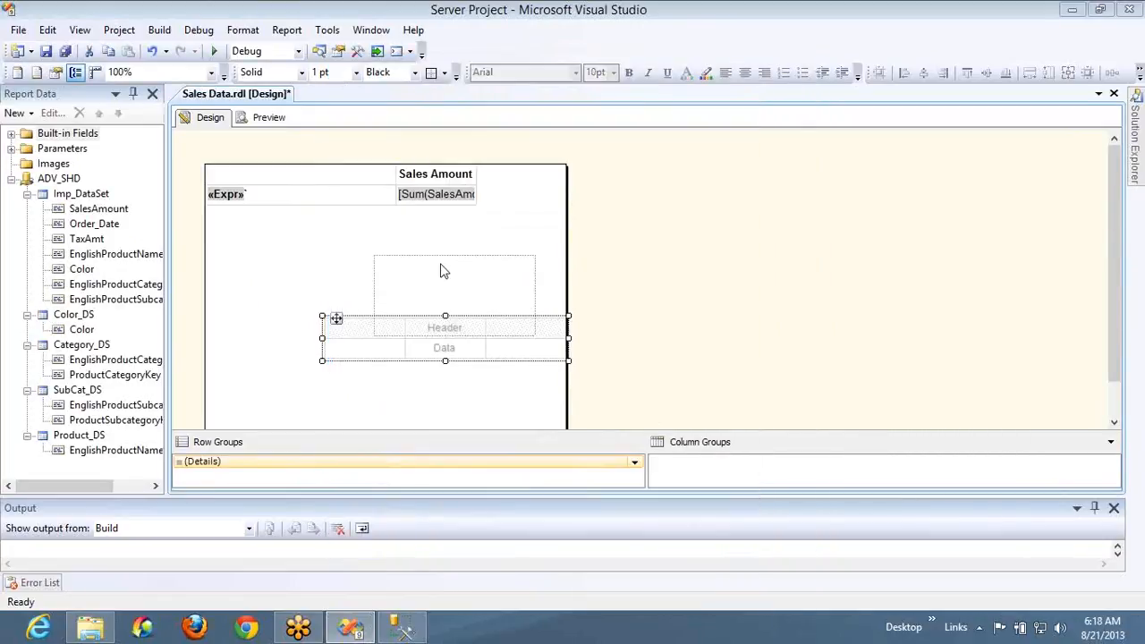
- Delete the inserted list and the inserted table from the report body
click(442, 268)
key(Delete)
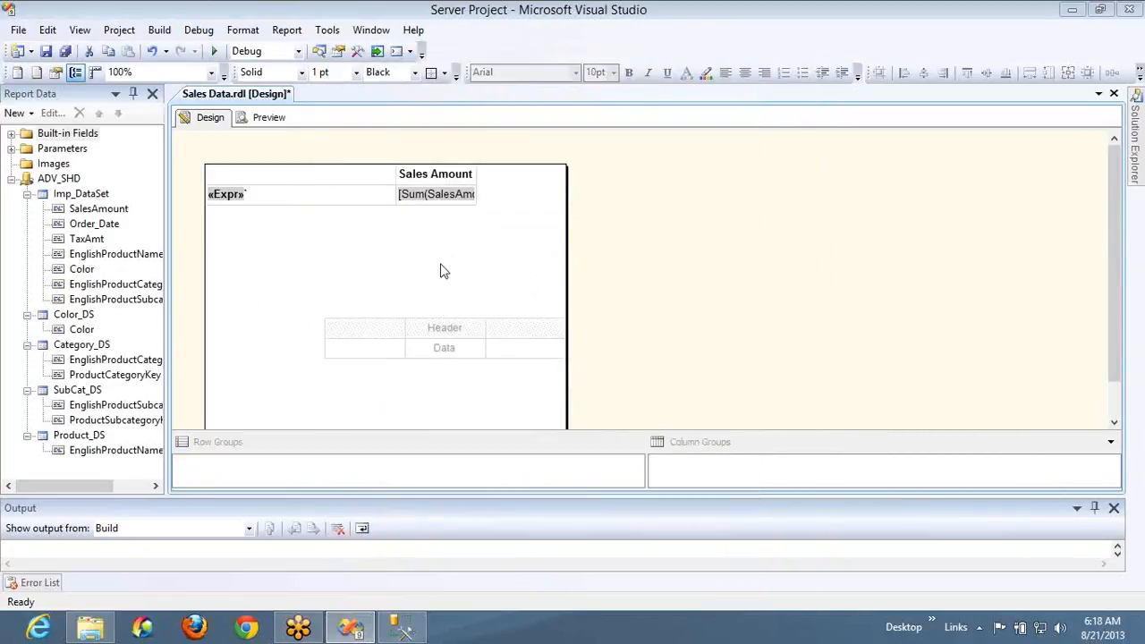
click(416, 338)
key(Delete)
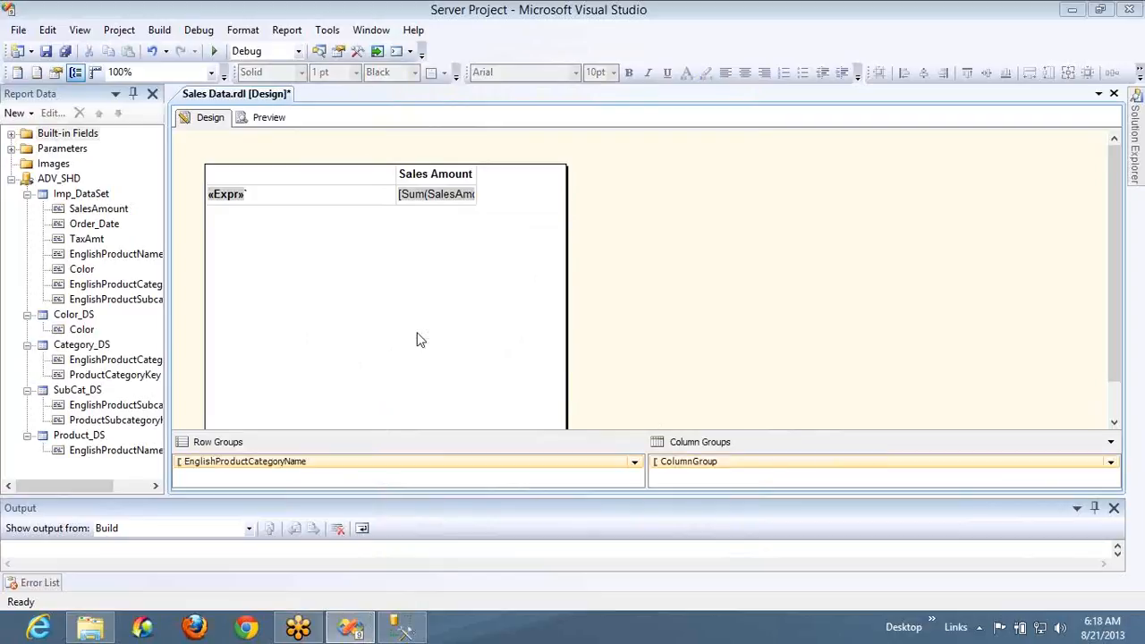
- Open the original table's Tablix Properties and rename it to test
click(304, 184)
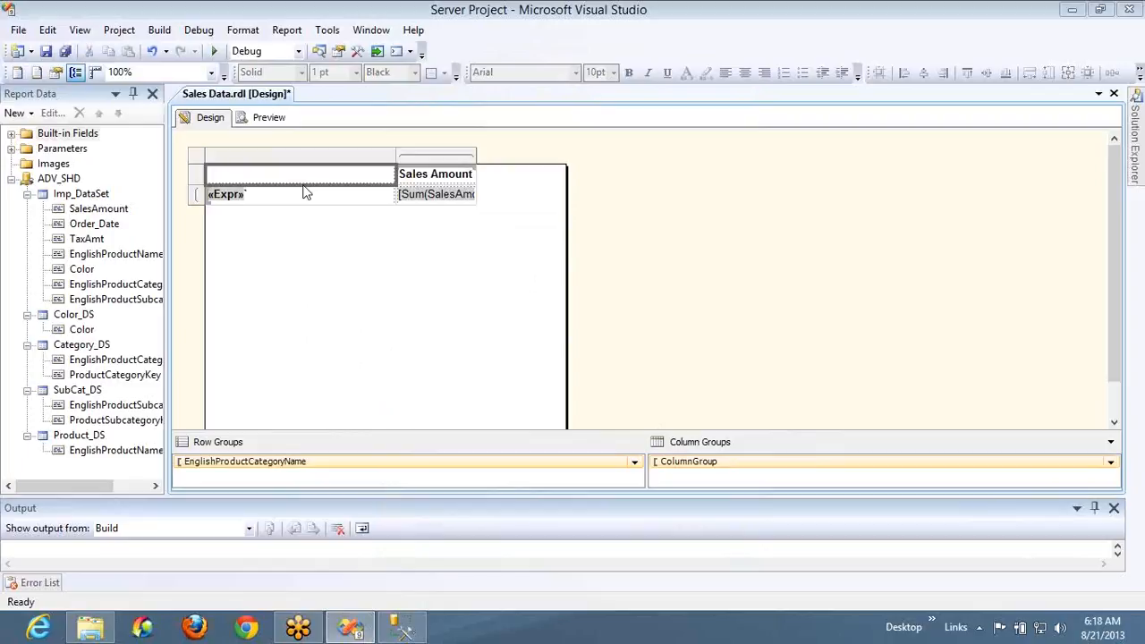
right_click(196, 158)
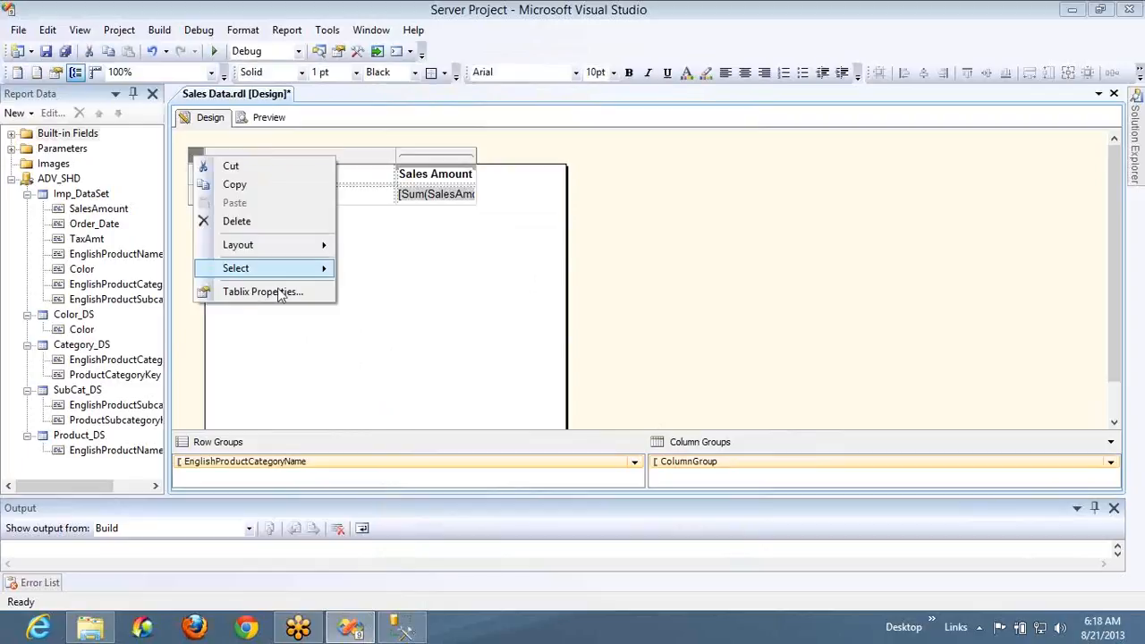
click(377, 233)
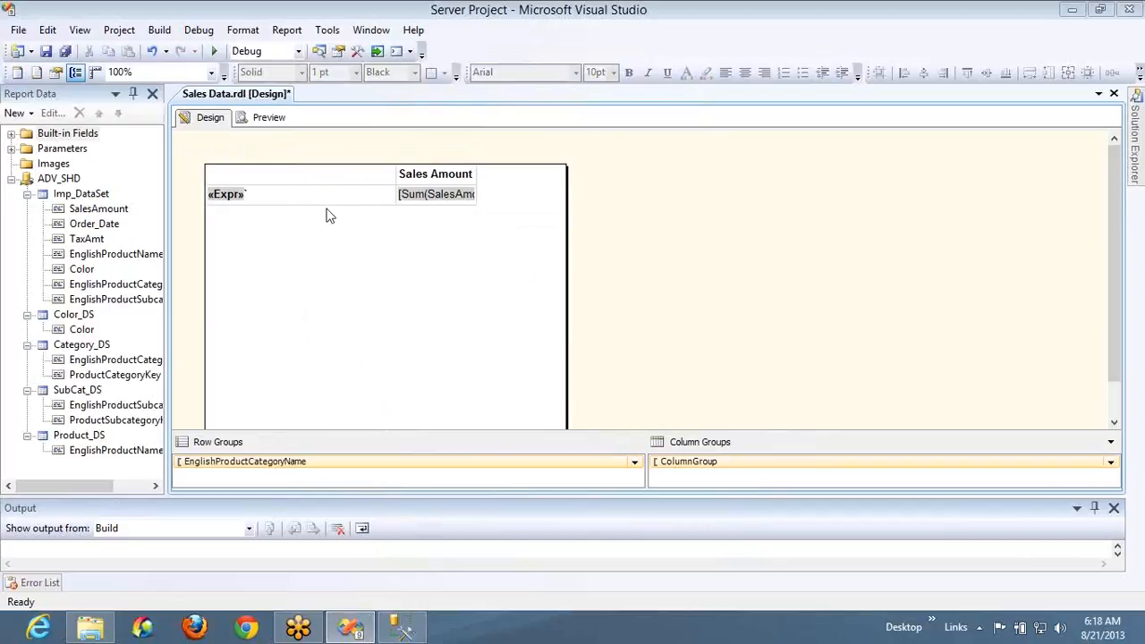
click(281, 181)
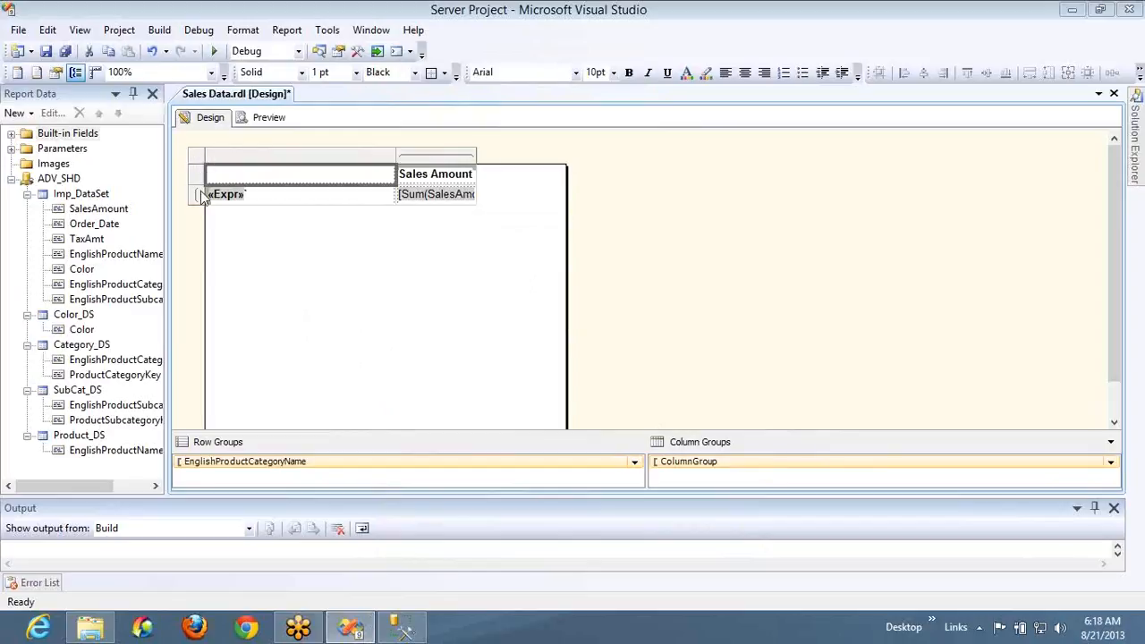
right_click(201, 157)
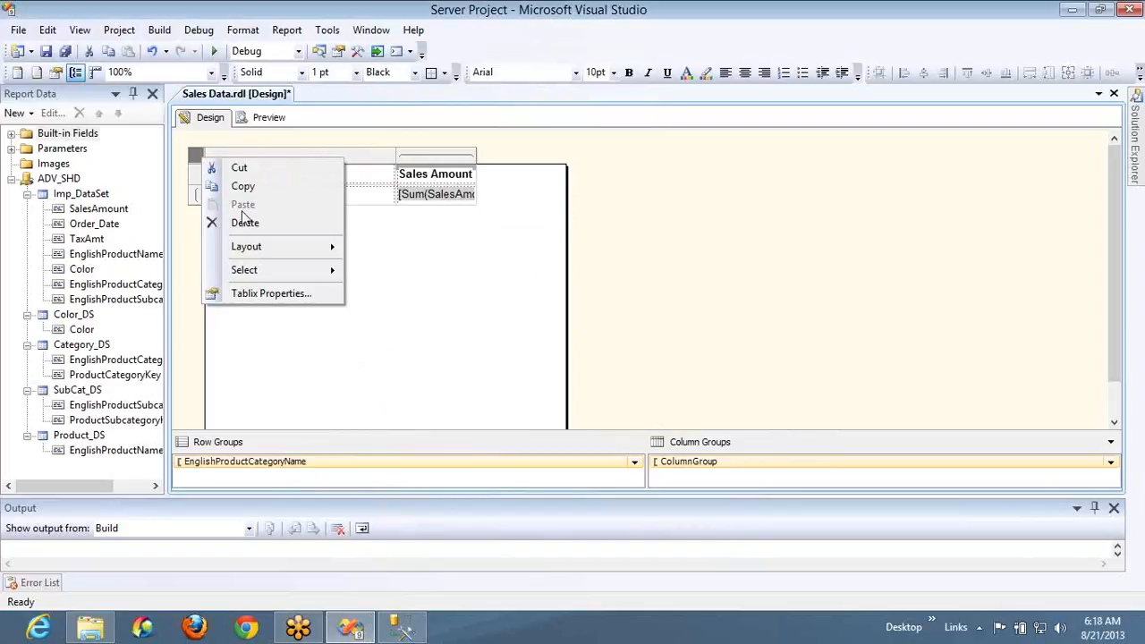
click(253, 295)
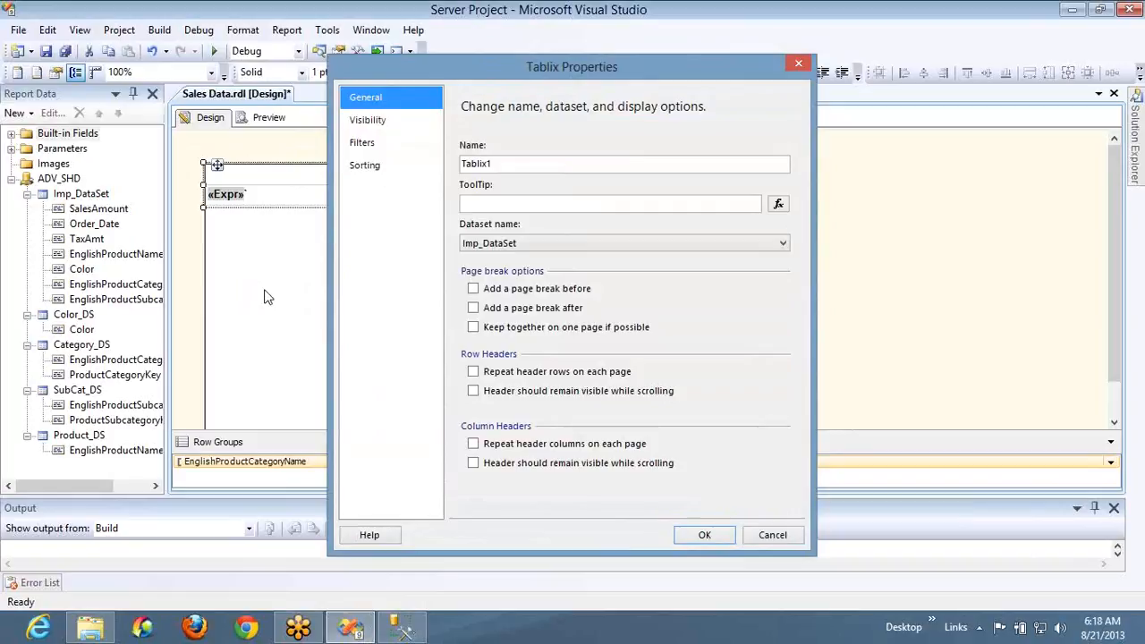
click(512, 163)
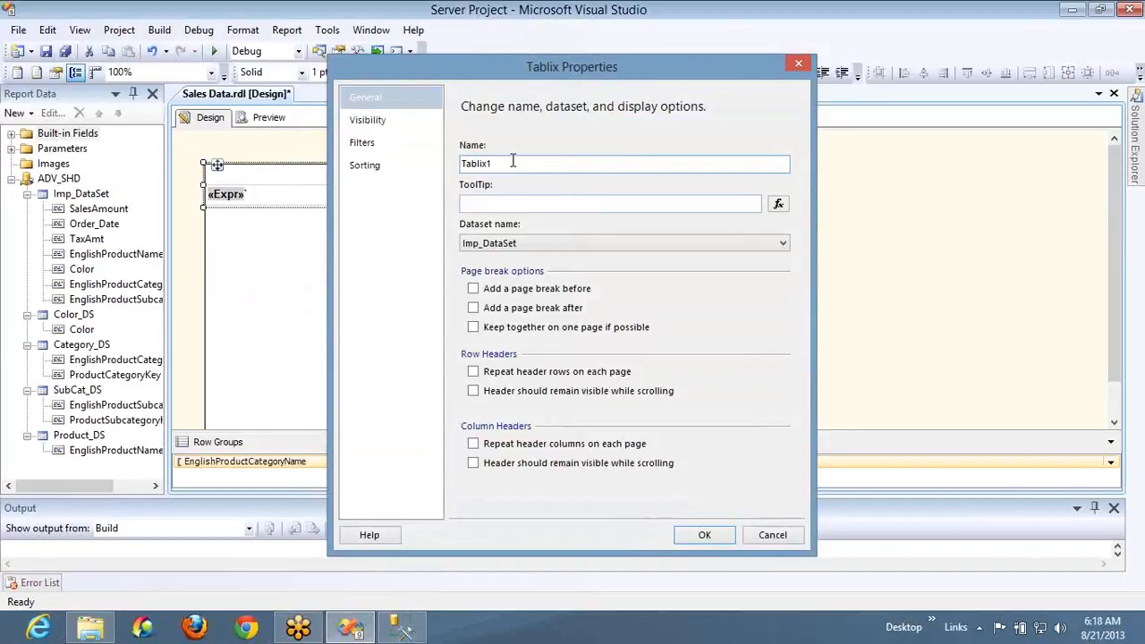
key(BackSpace)
key(BackSpace)
key(BackSpace)
key(BackSpace)
key(BackSpace)
key(BackSpace)
key(BackSpace)
text(test)
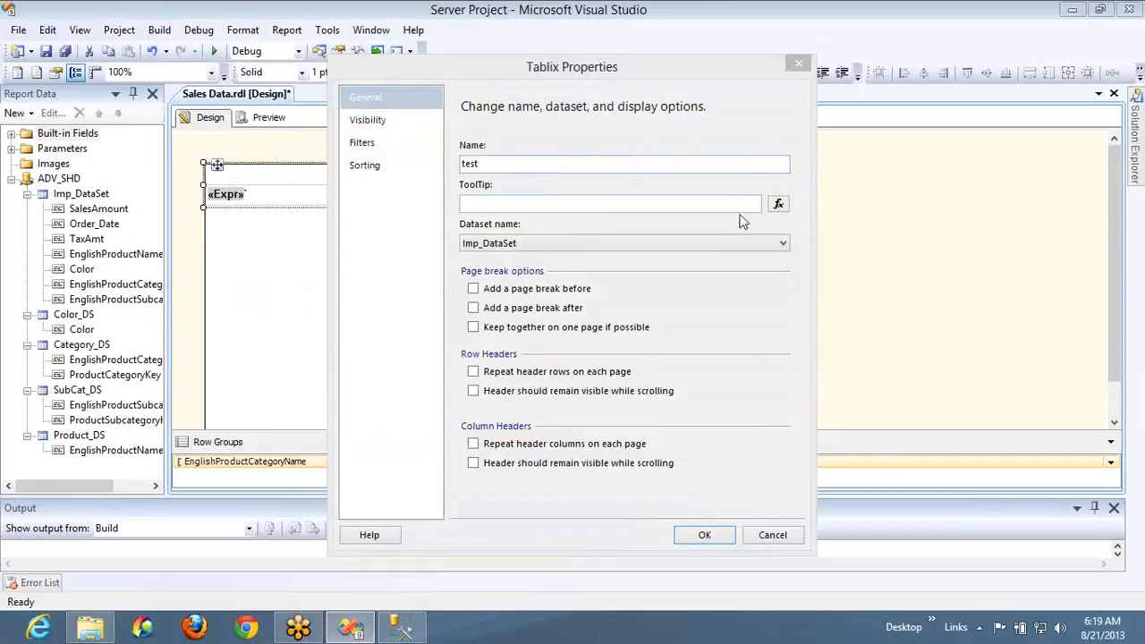
- Set the table's tooltip to testing and confirm the Tablix Properties
click(705, 206)
text(te)
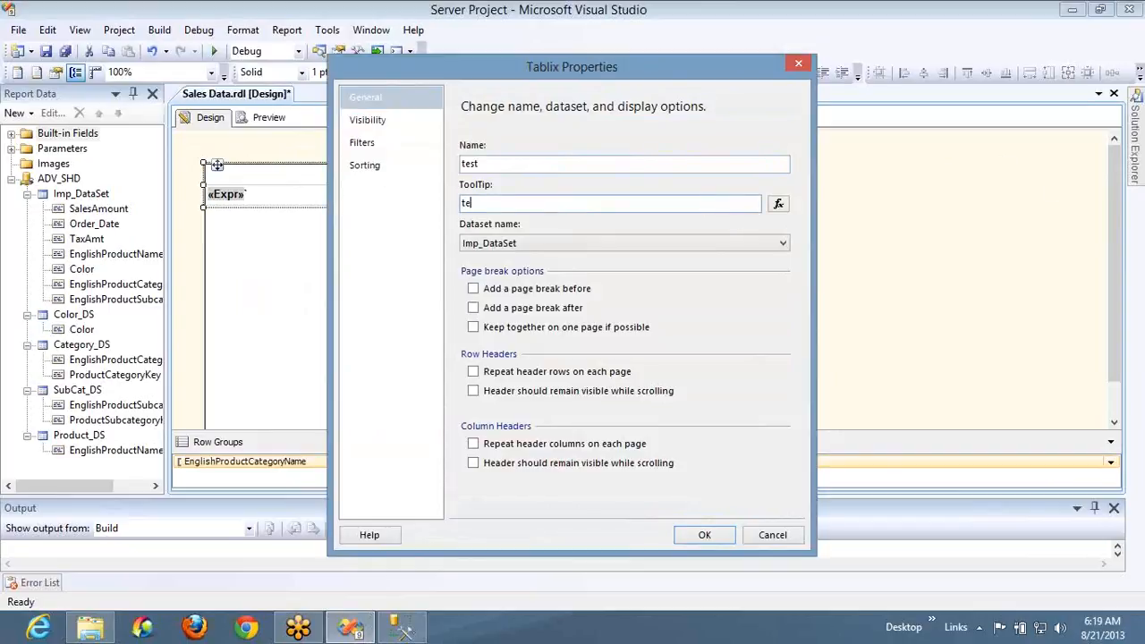
text(sting)
click(705, 537)
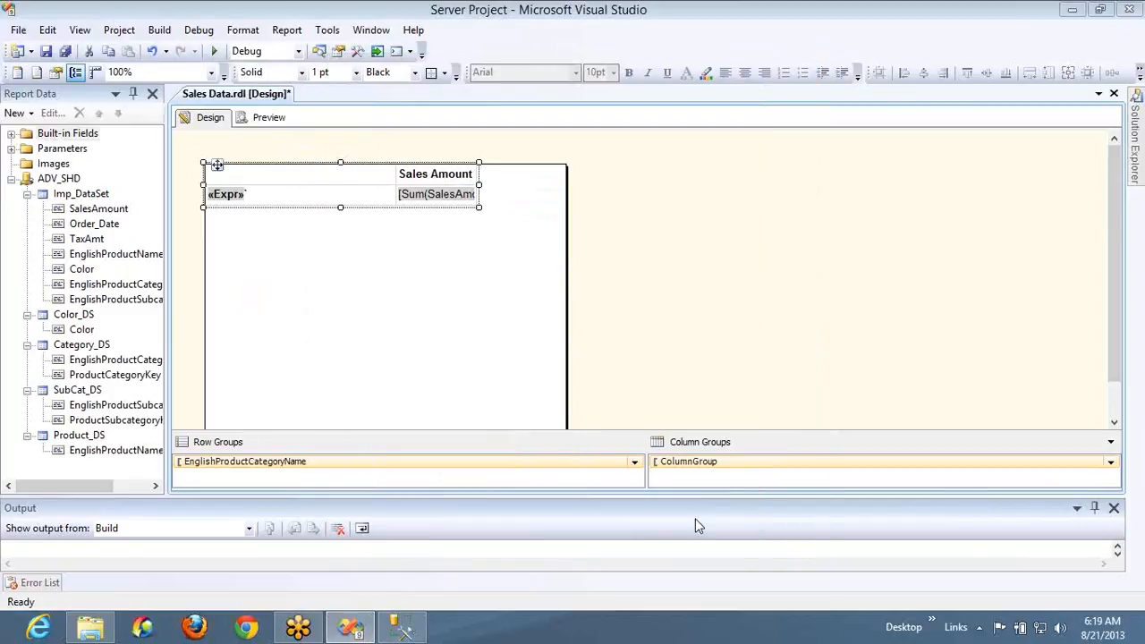
- Preview the report with Group On set to Category
click(269, 118)
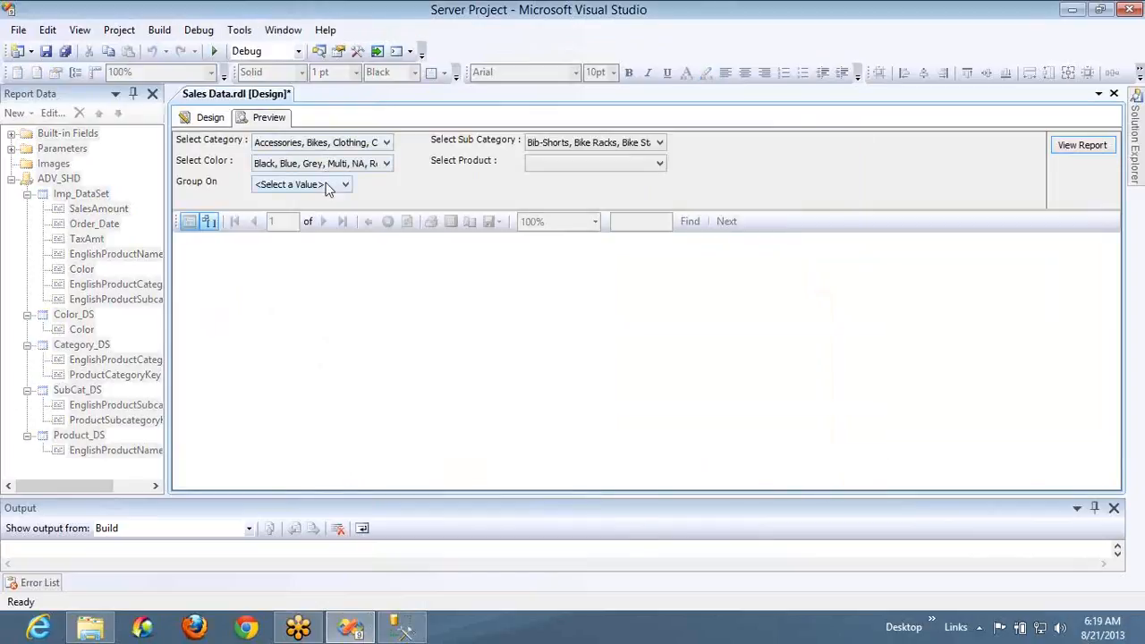
click(328, 185)
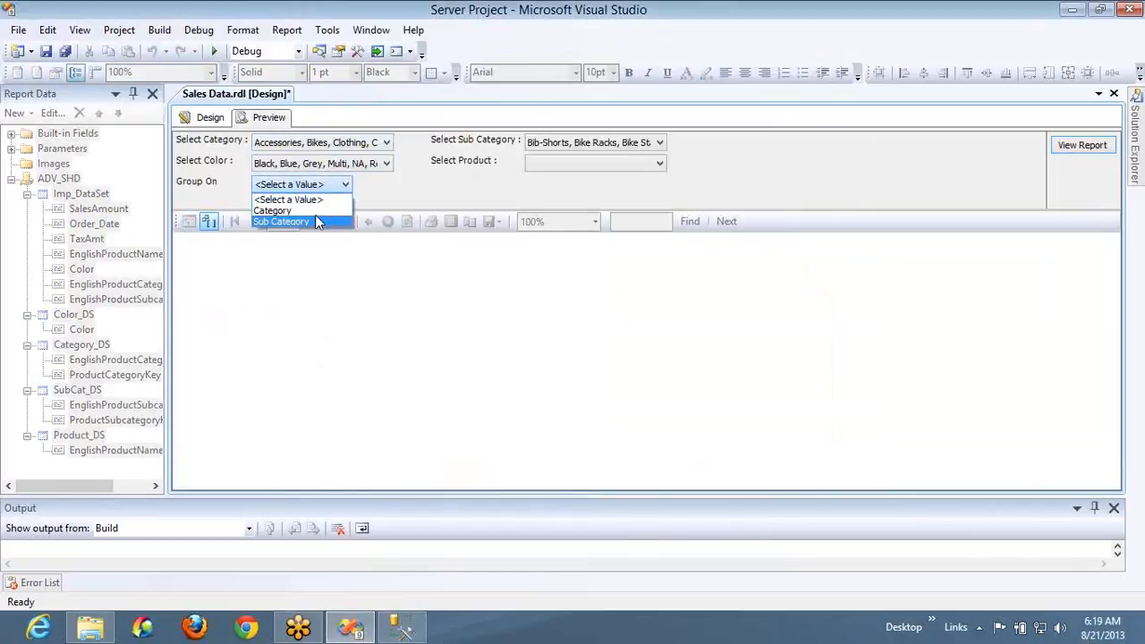
click(305, 210)
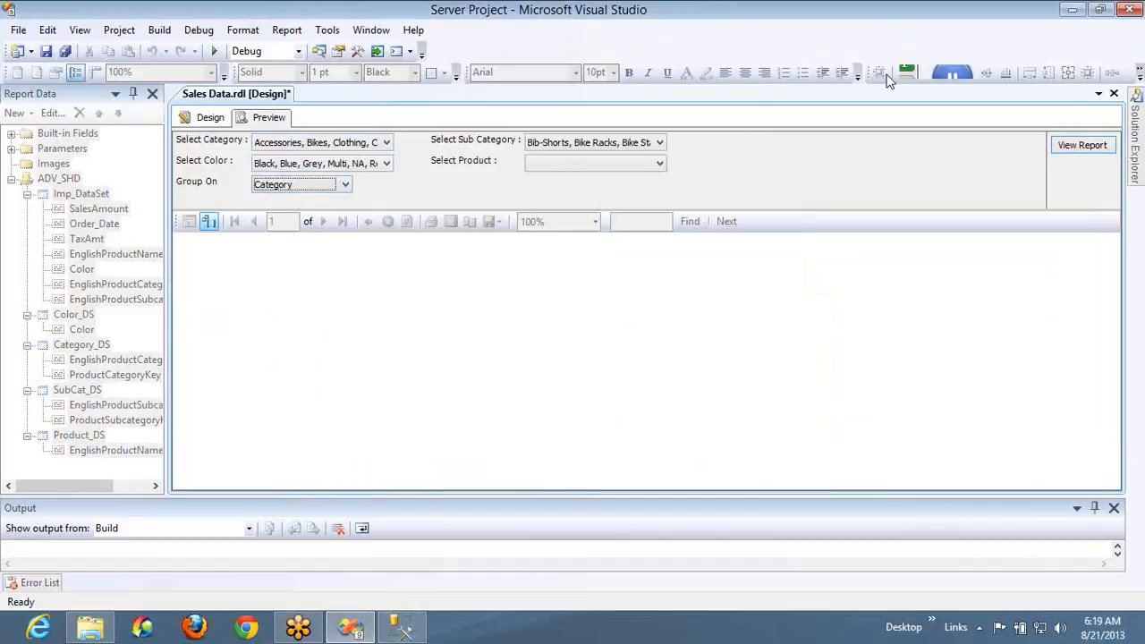
click(1082, 145)
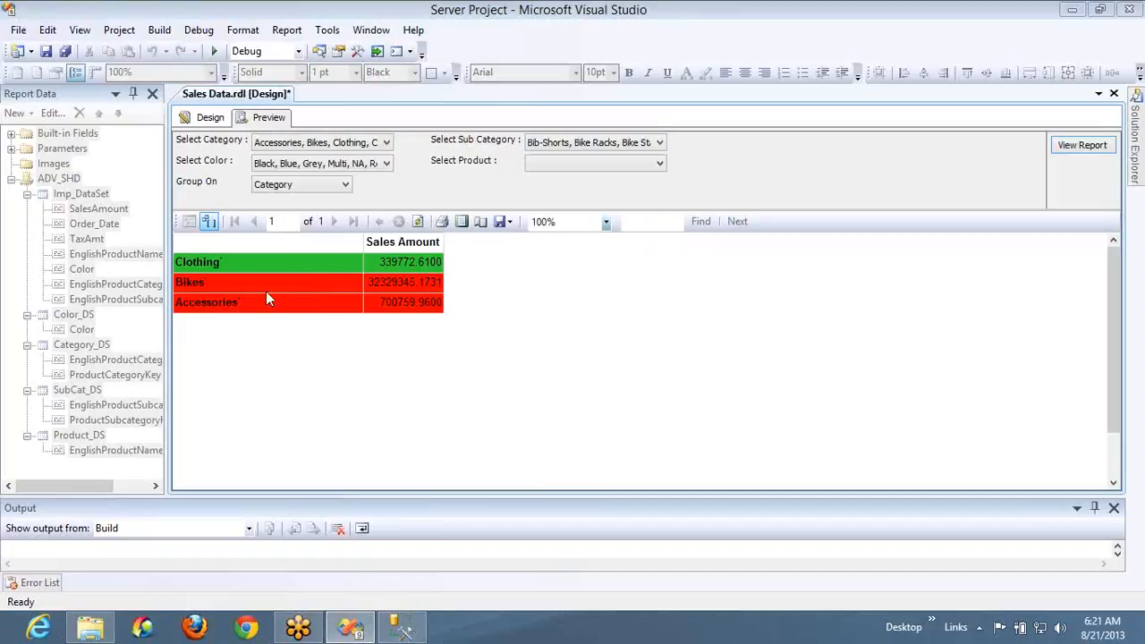
mouse_move(354, 270)
- Open the table's Tablix Properties and start the tooltip expression =iif(Parameters!paramGroupOn.Value = "Category","Category Wise Sales"
click(211, 118)
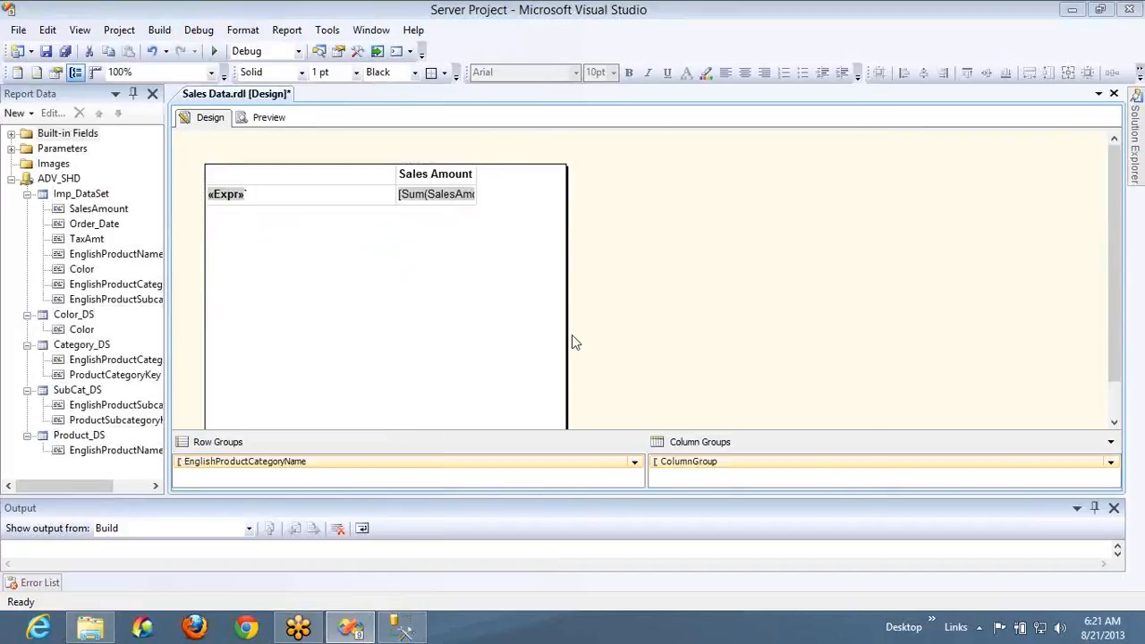
click(224, 178)
right_click(201, 164)
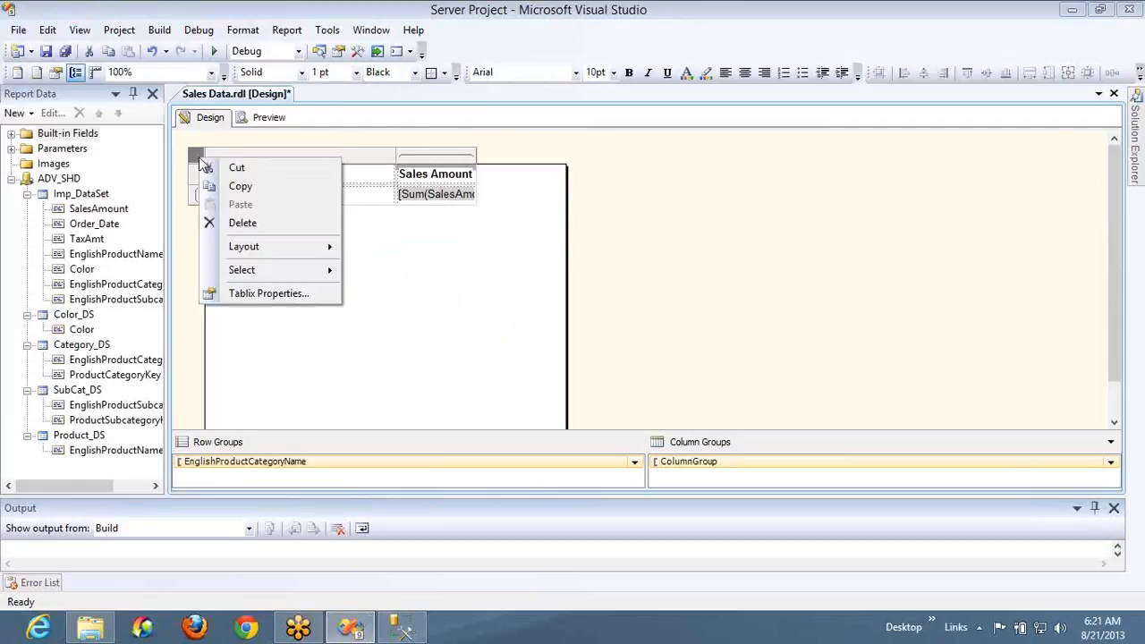
click(268, 293)
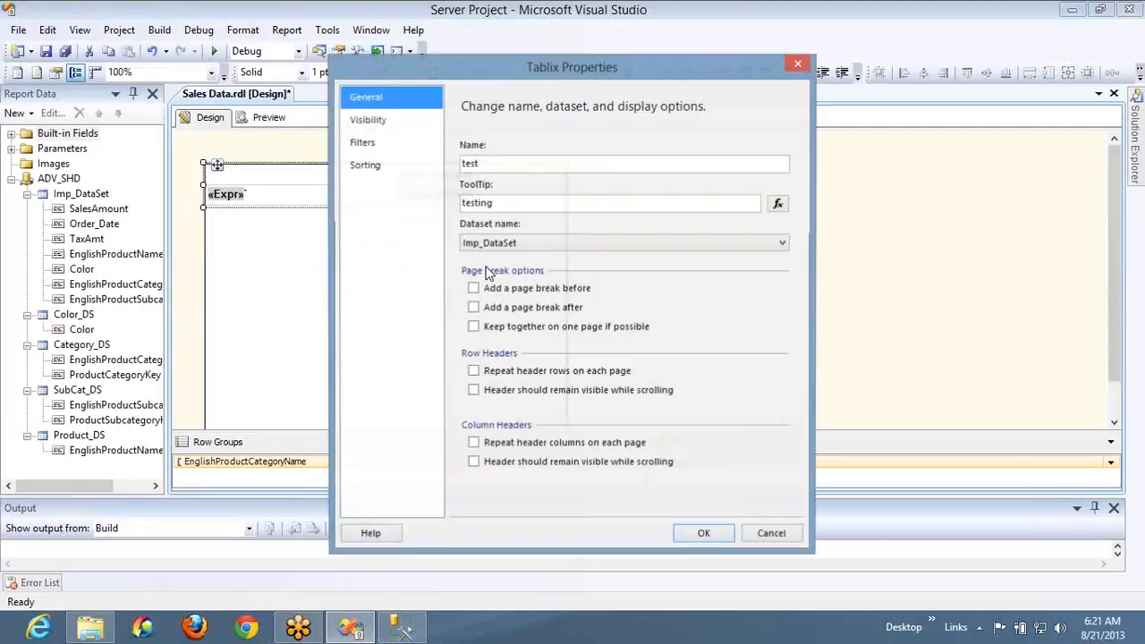
click(780, 204)
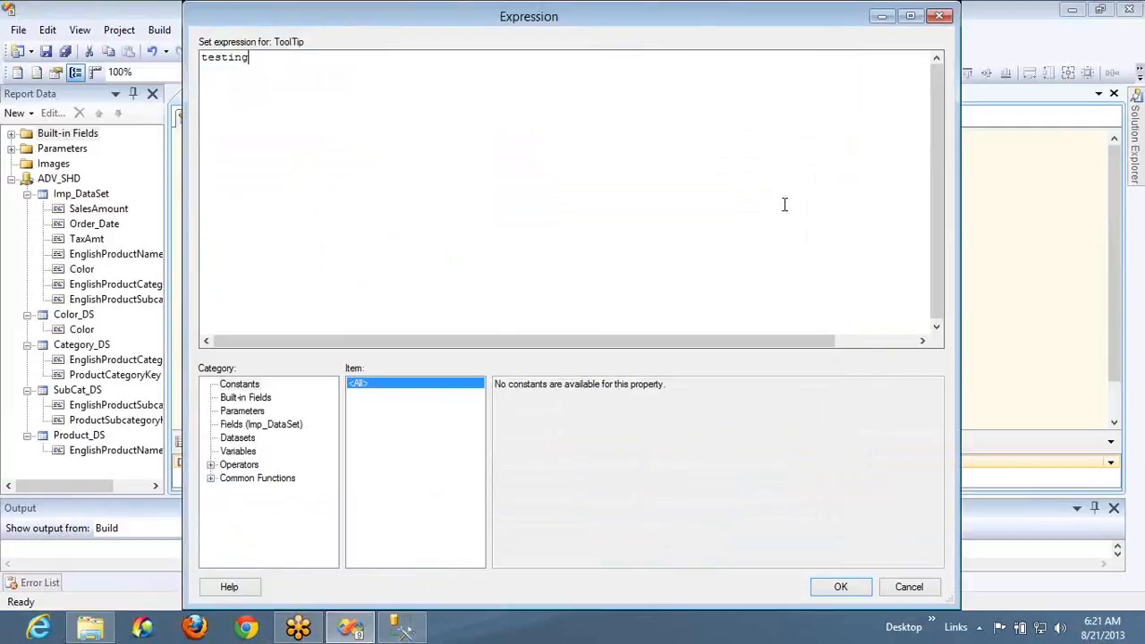
key(ctrl+a)
text(=iif()
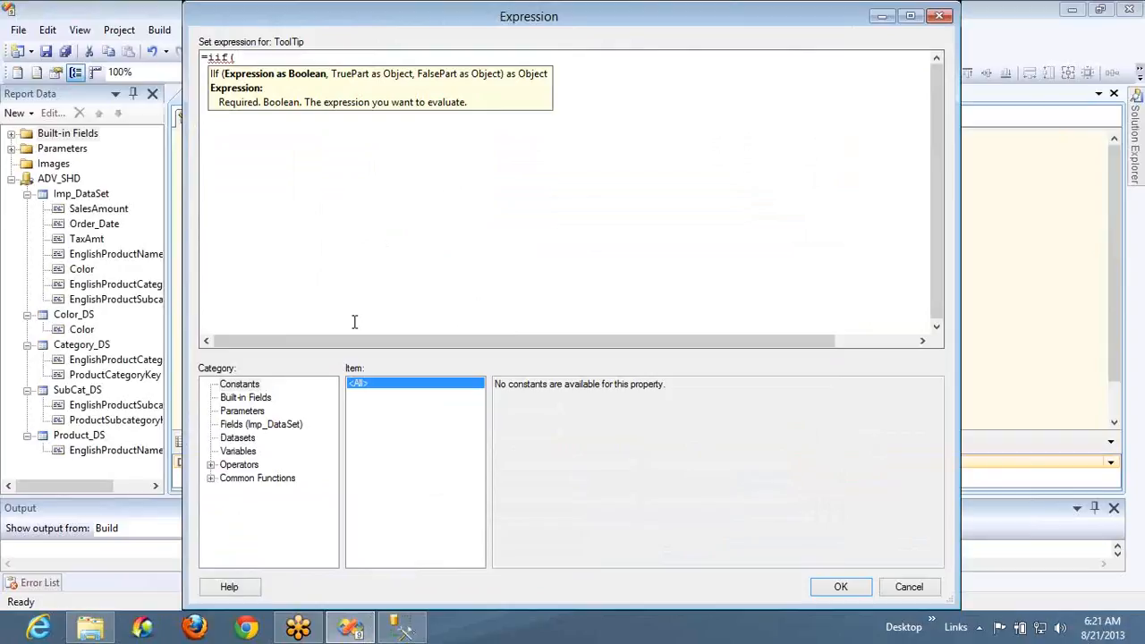
click(242, 410)
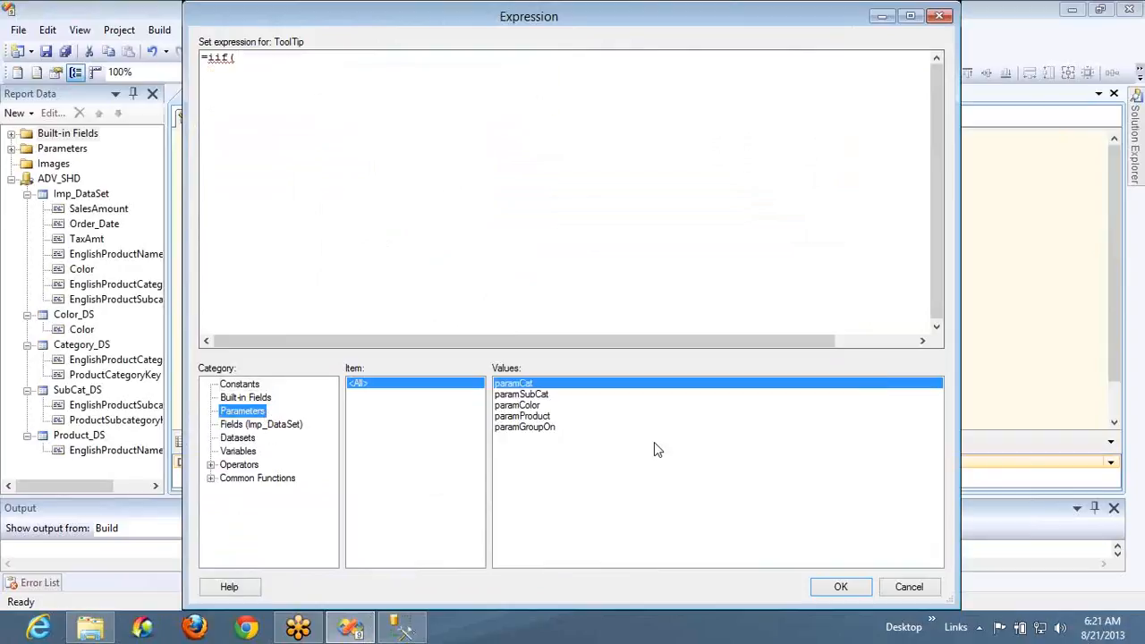
double_click(537, 427)
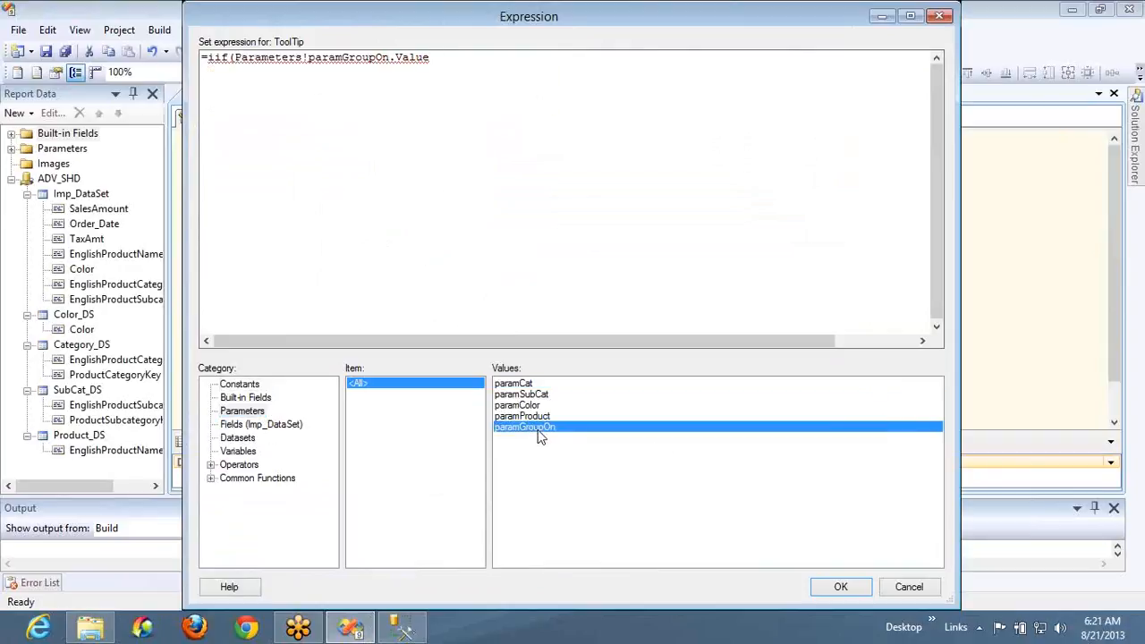
text(= )
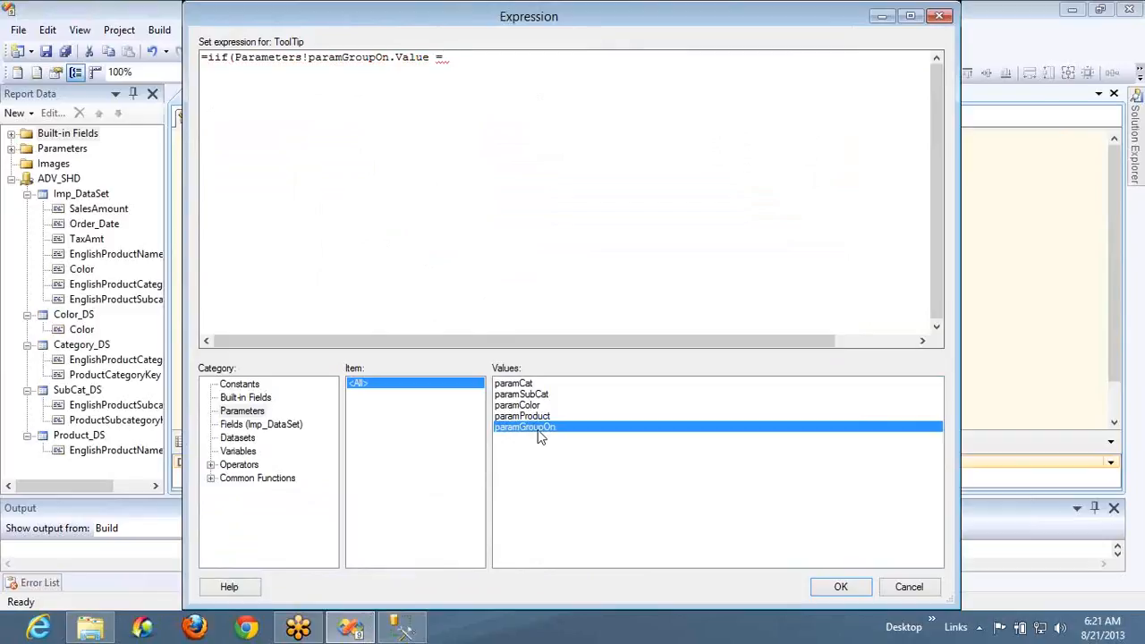
text("Catego)
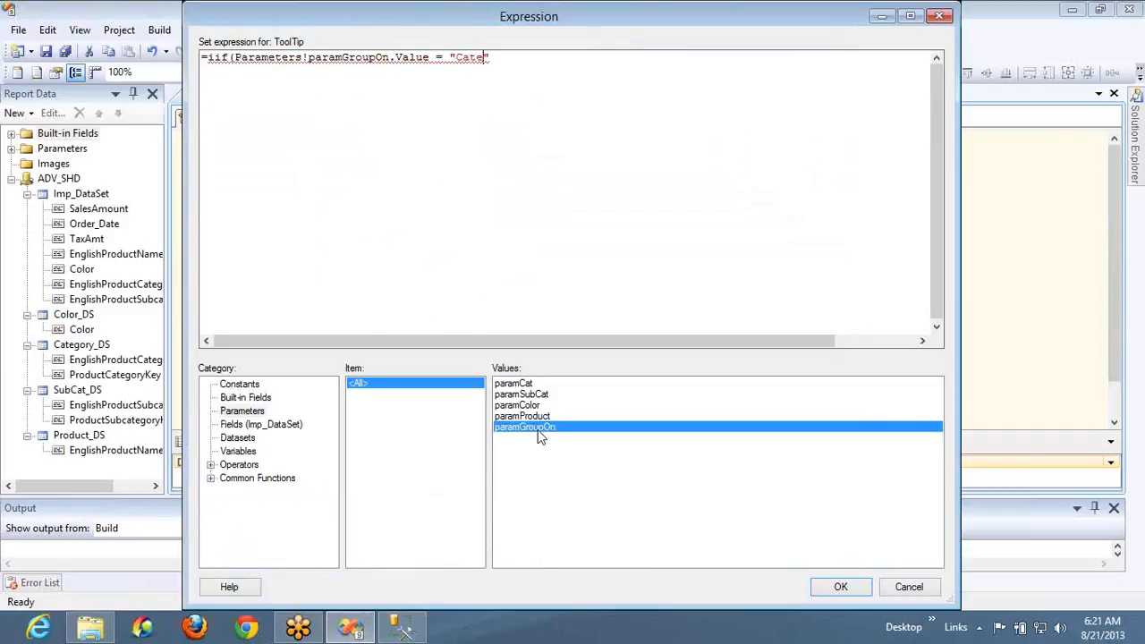
text(ry",")
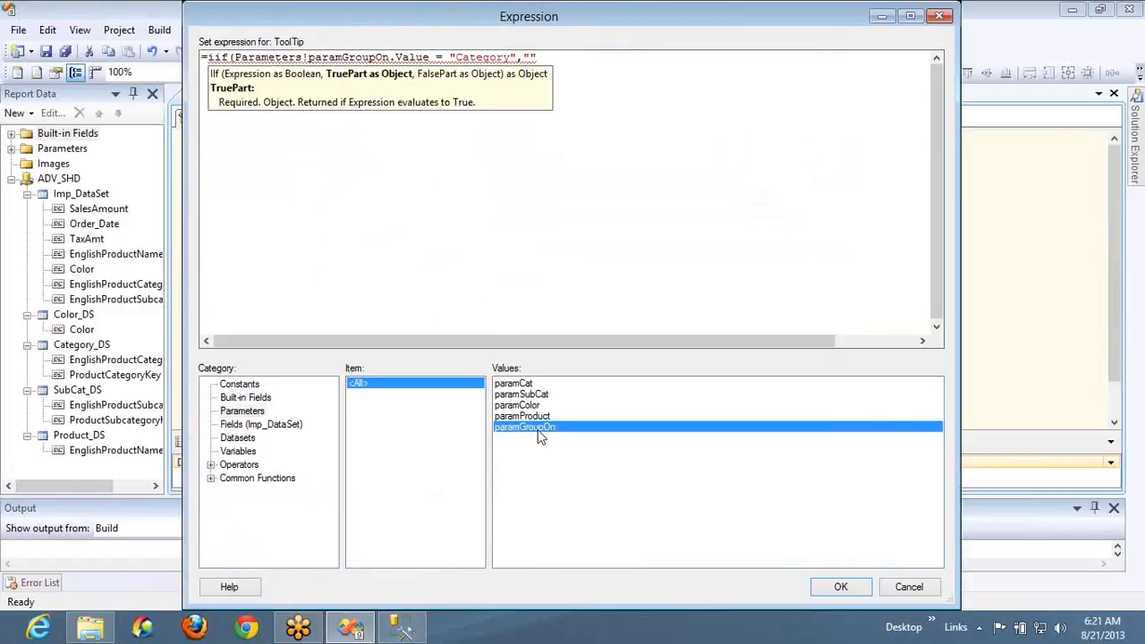
text(Catego)
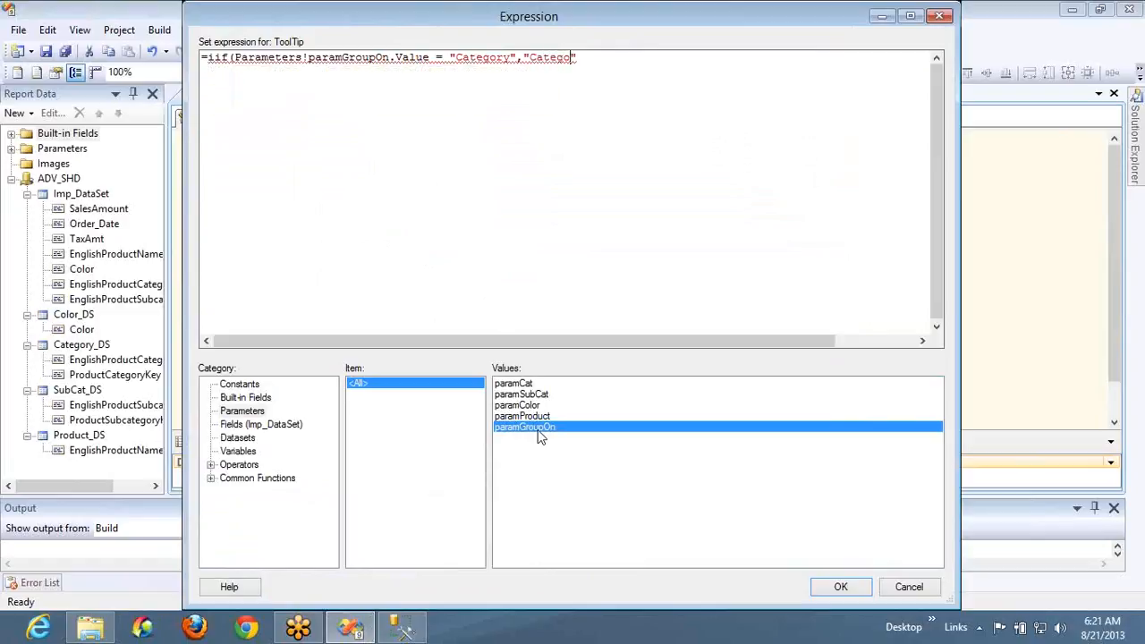
text(ry Wise Sales)
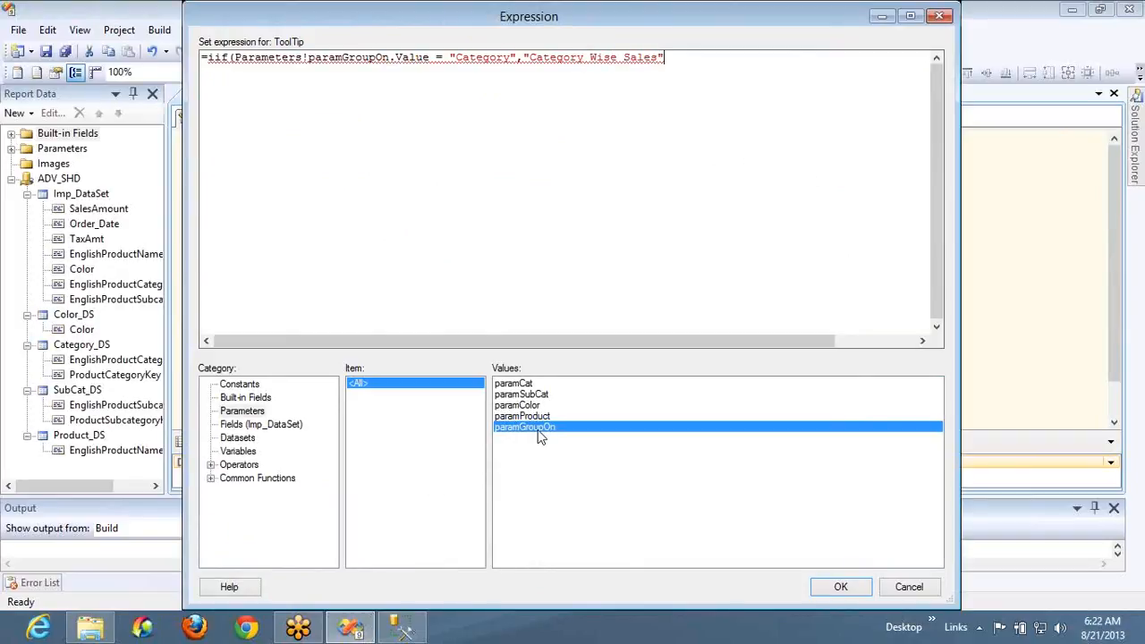
- Complete the tooltip expression with the false part "Sub Category Wise Sales" and a closing bracket, then confirm it
key(shift+Left)
key(shift+Left)
key(shift+Left)
key(shift+Left)
key(shift+Left)
key(shift+Left)
key(shift+Left)
key(shift+Left)
key(shift+Left)
key(shift+Left)
key(shift+Left)
key(shift+Left)
key(shift+Left)
key(shift+Left)
key(shift+Left)
key(shift+Left)
key(shift+Left)
key(shift+Left)
key(shift+Left)
key(shift+Left)
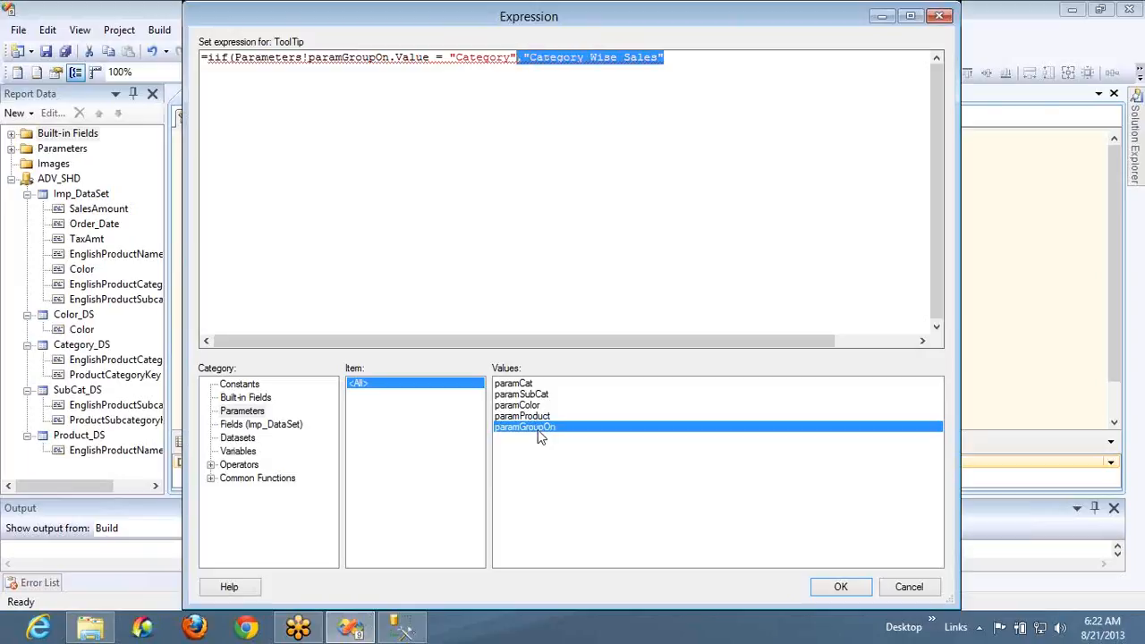
key(ctrl+c)
key(End)
text(,)
key(ctrl+v)
key(Left)
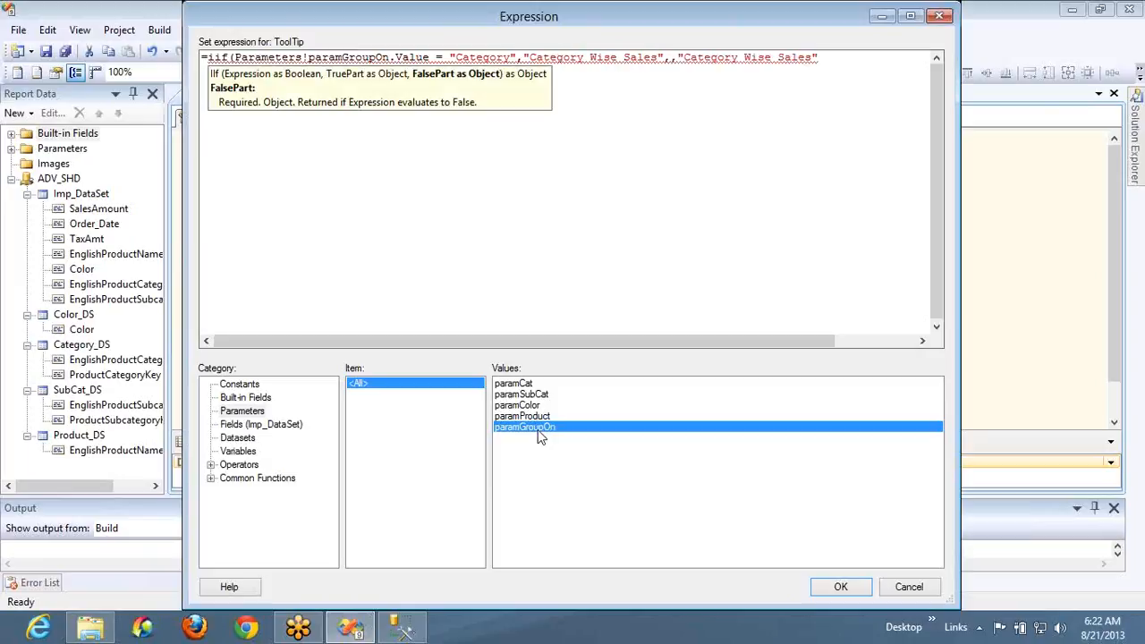
key(Left)
key(Left)
key(Left)
key(Left)
key(Delete)
key(Right)
key(Right)
text(Sub)
key(End)
text())
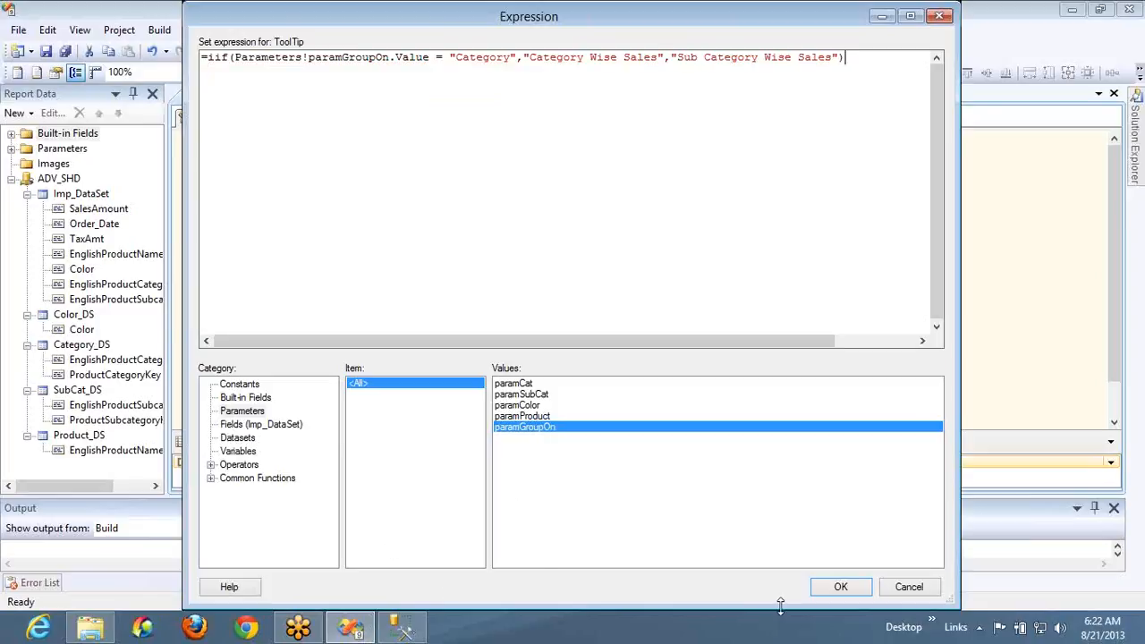
click(850, 595)
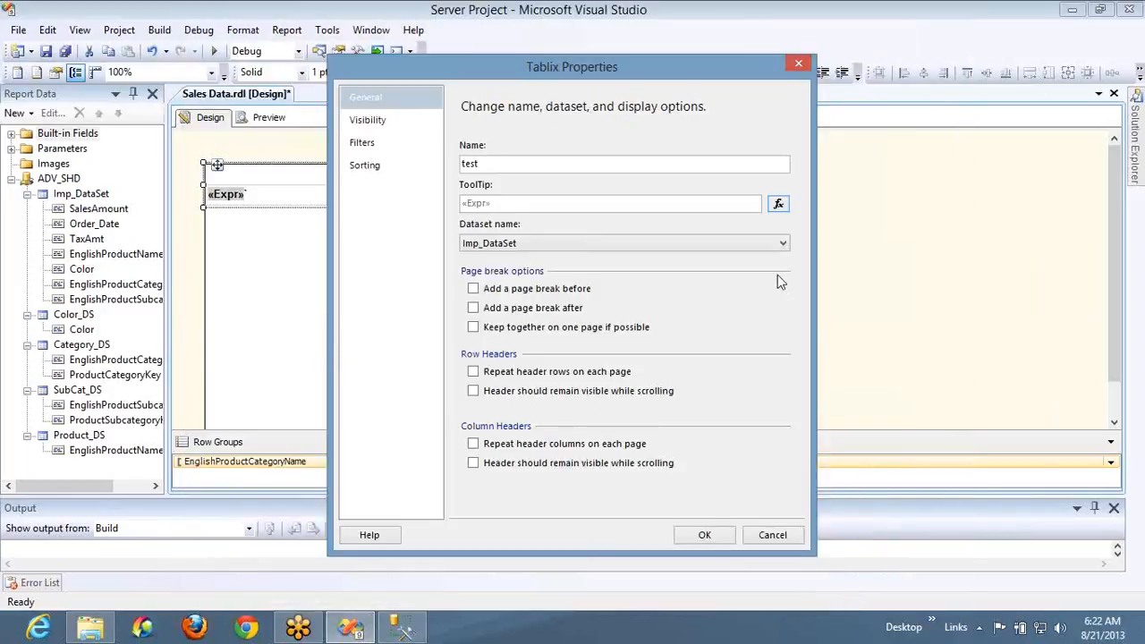
- Try switching the table's dataset to Color_DS, revert it to Imp_DataSet, and confirm the Tablix Properties
click(514, 249)
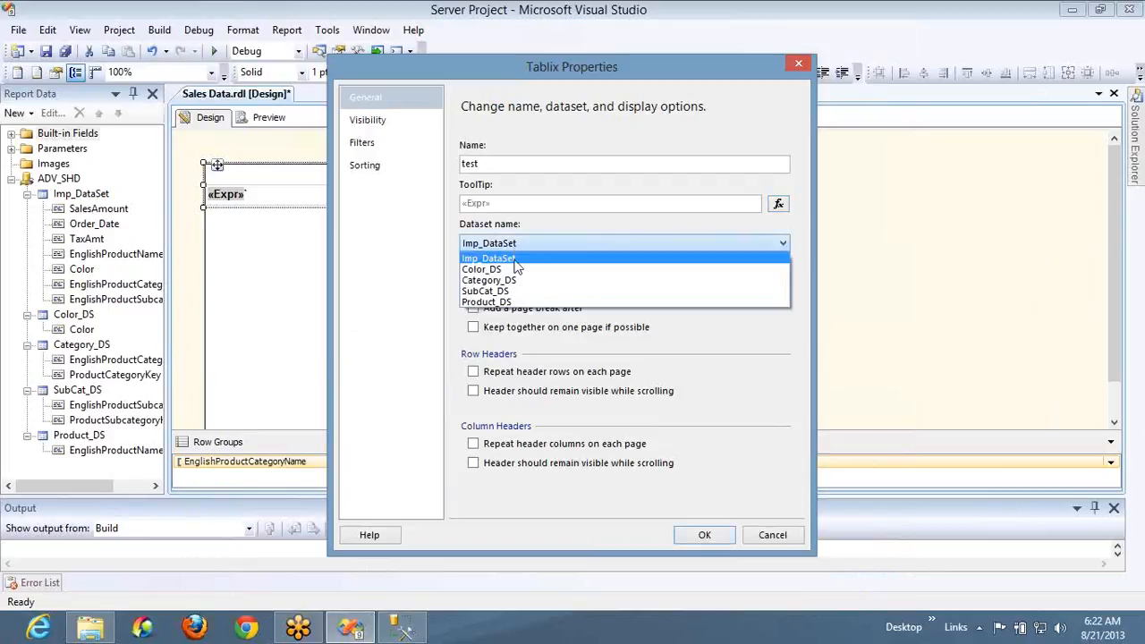
click(516, 270)
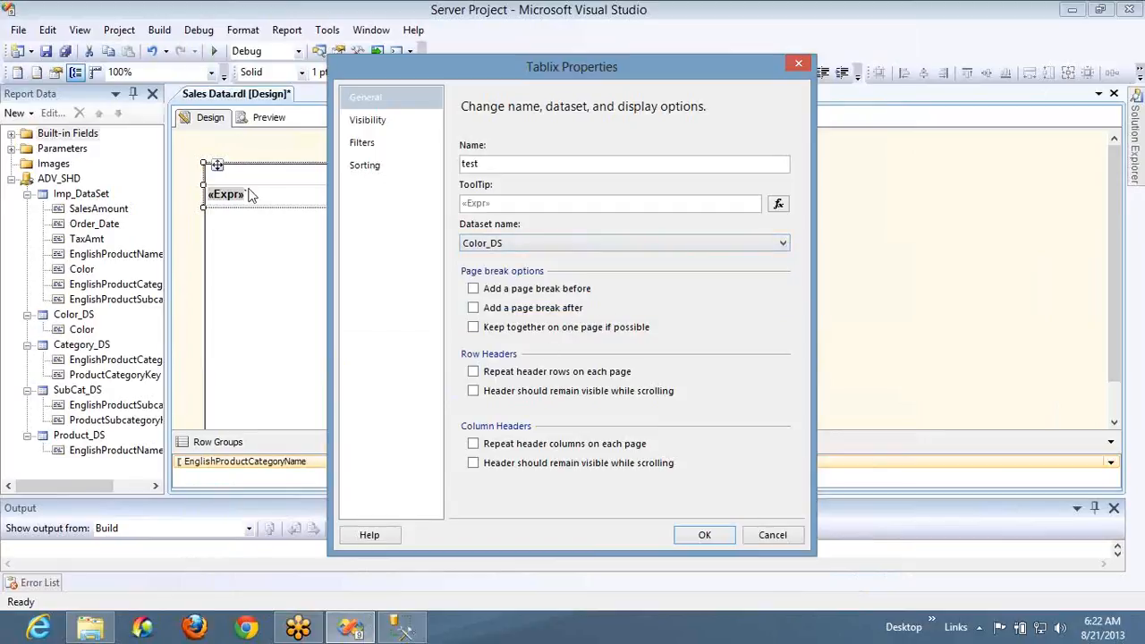
click(531, 244)
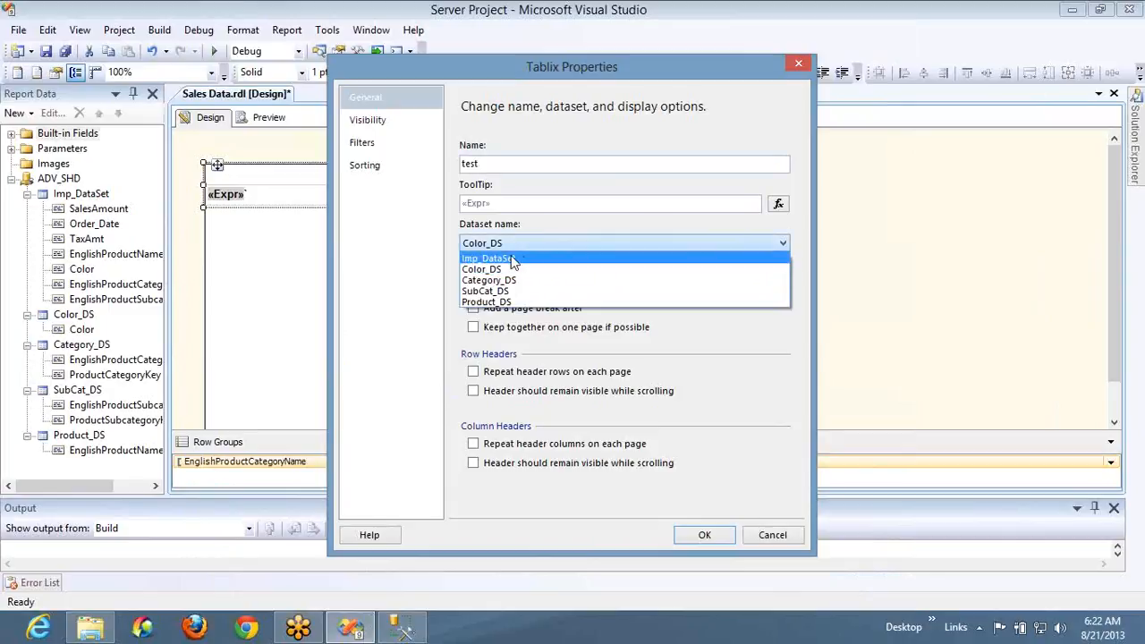
click(525, 260)
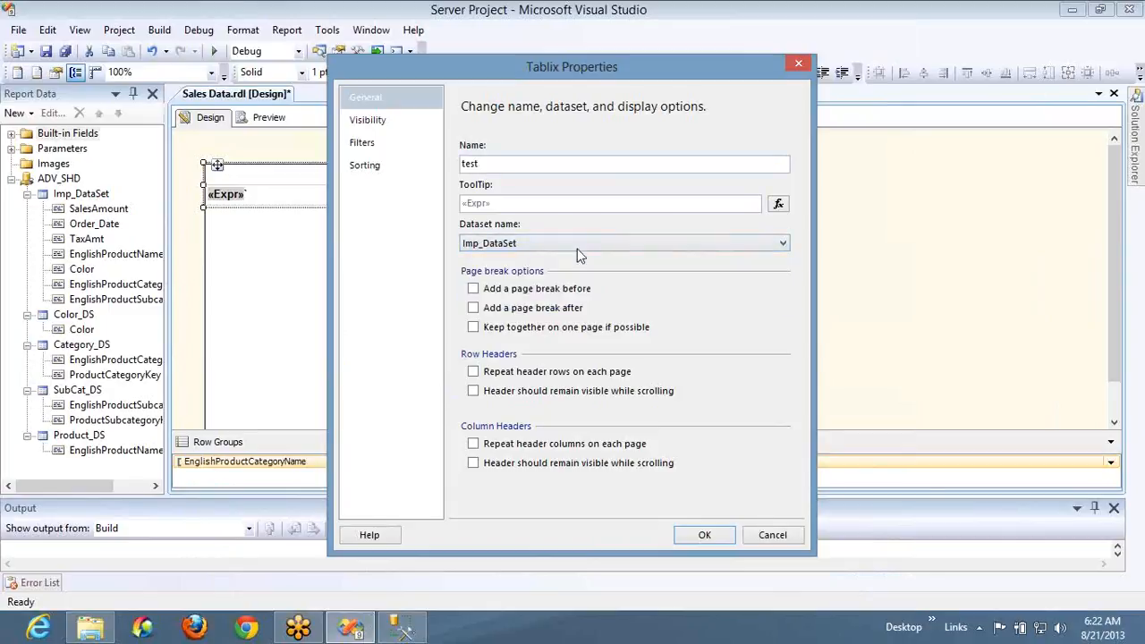
click(705, 536)
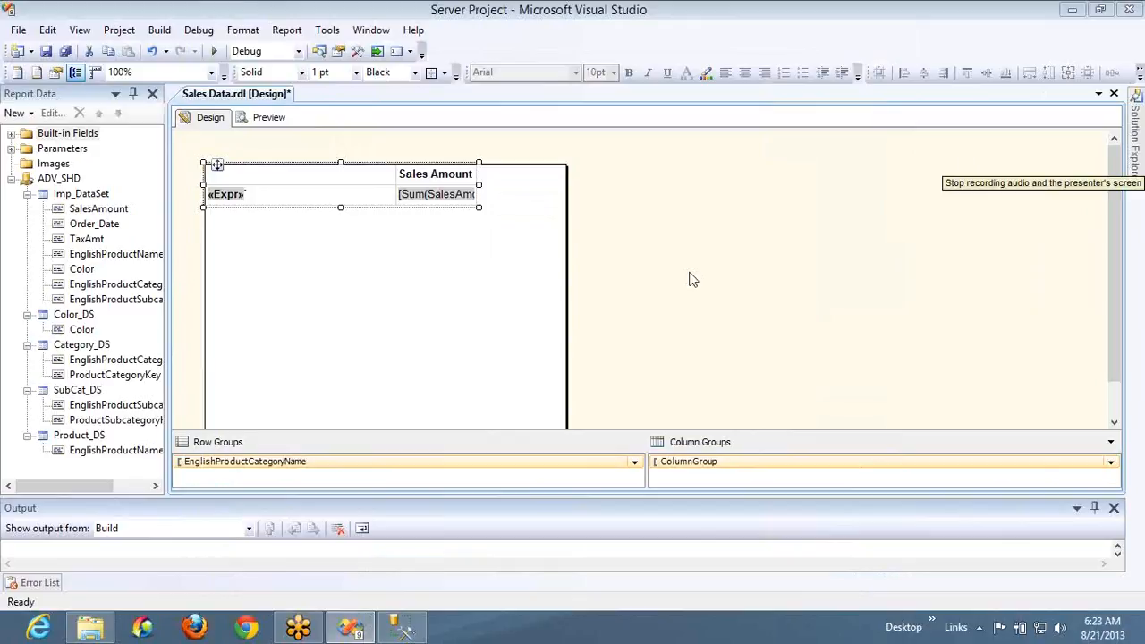
- Shrink the report body's width and height to fit closely around the table
click(565, 330)
drag(565, 329, 477, 327)
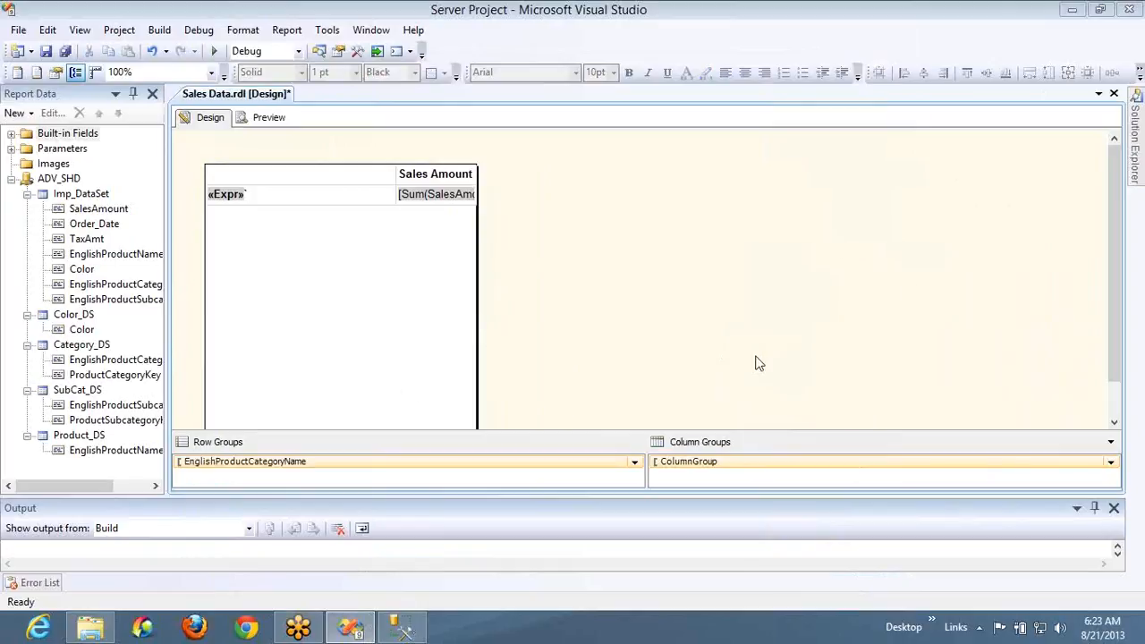
mouse_move(1134, 408)
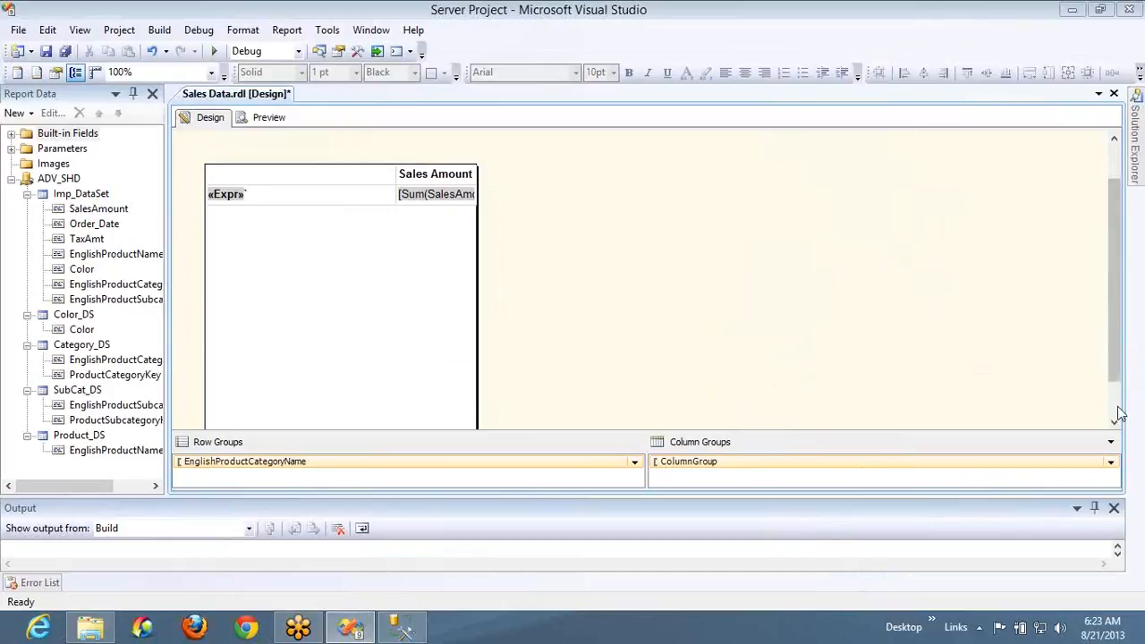
scroll(725, 409, down, 2)
drag(448, 396, 465, 131)
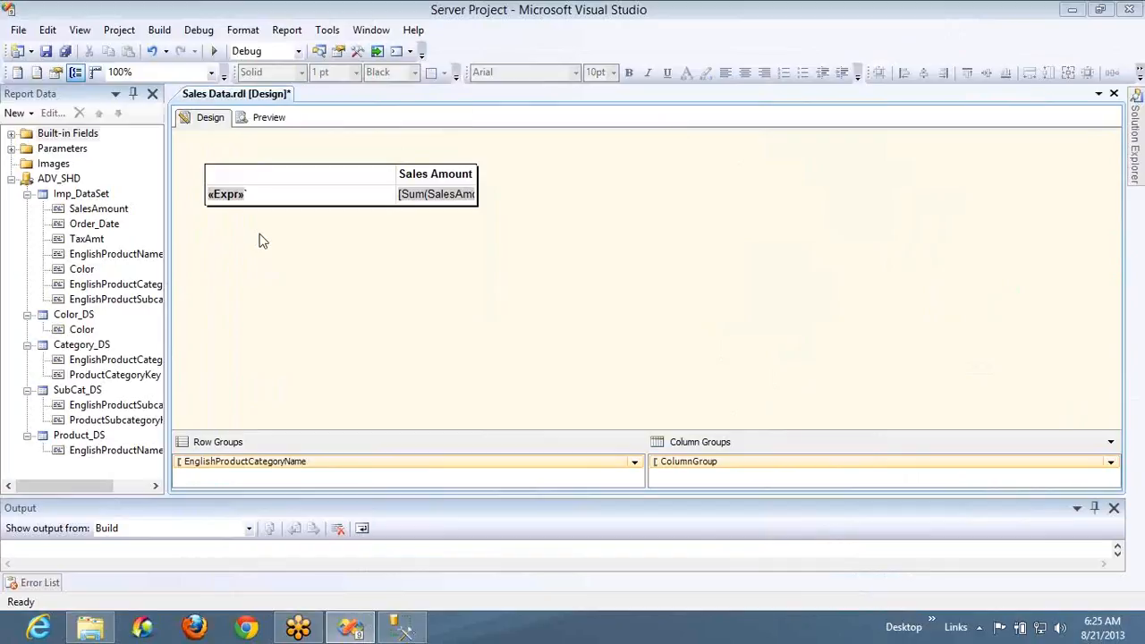
- Open the table's Tablix Properties and close it without changes
click(260, 201)
right_click(199, 150)
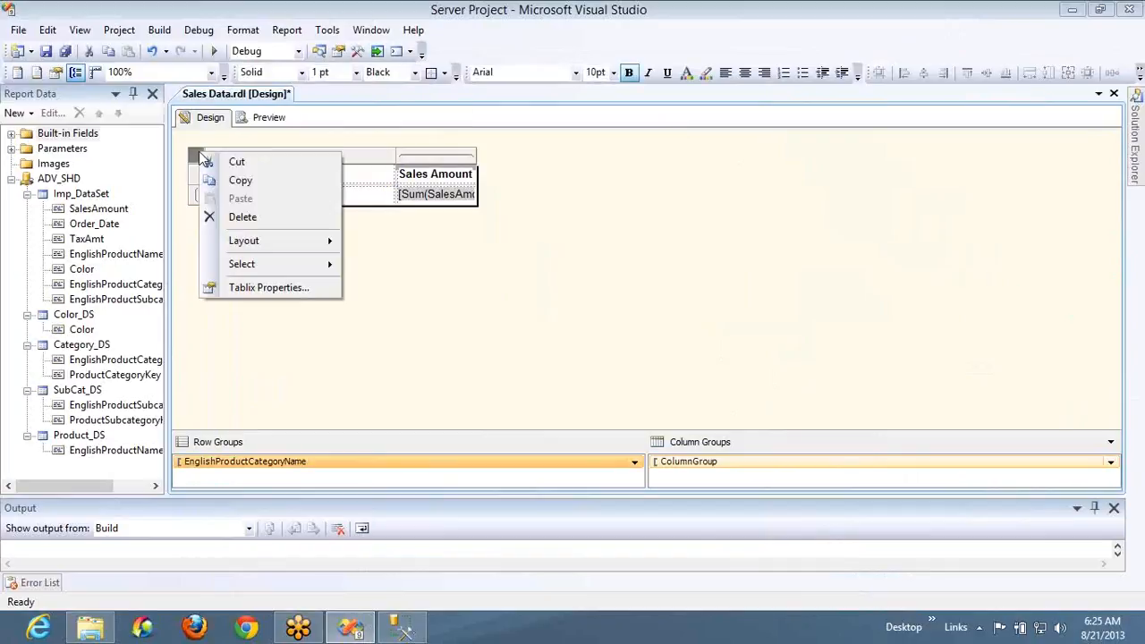
click(268, 287)
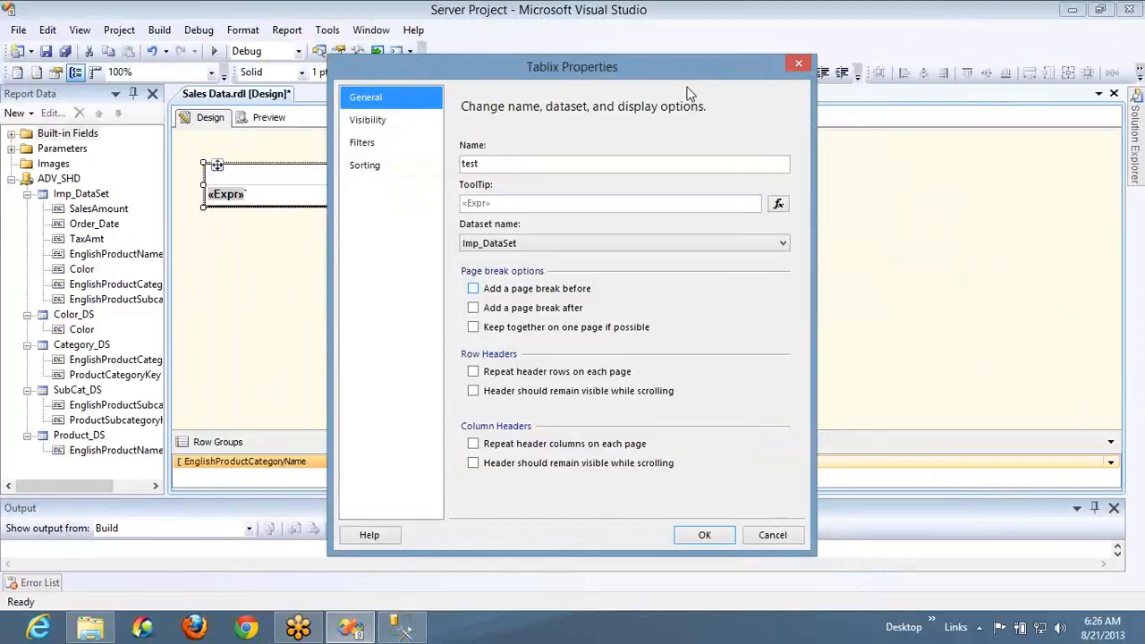
click(798, 68)
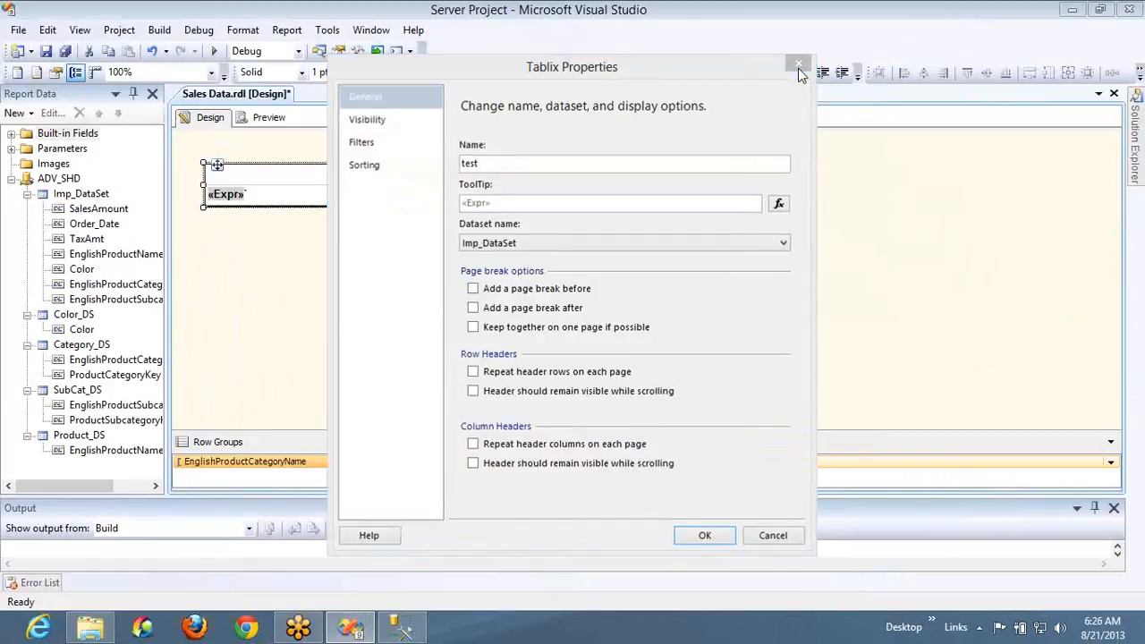
- Paste a copy of the table into the report body
text(`)
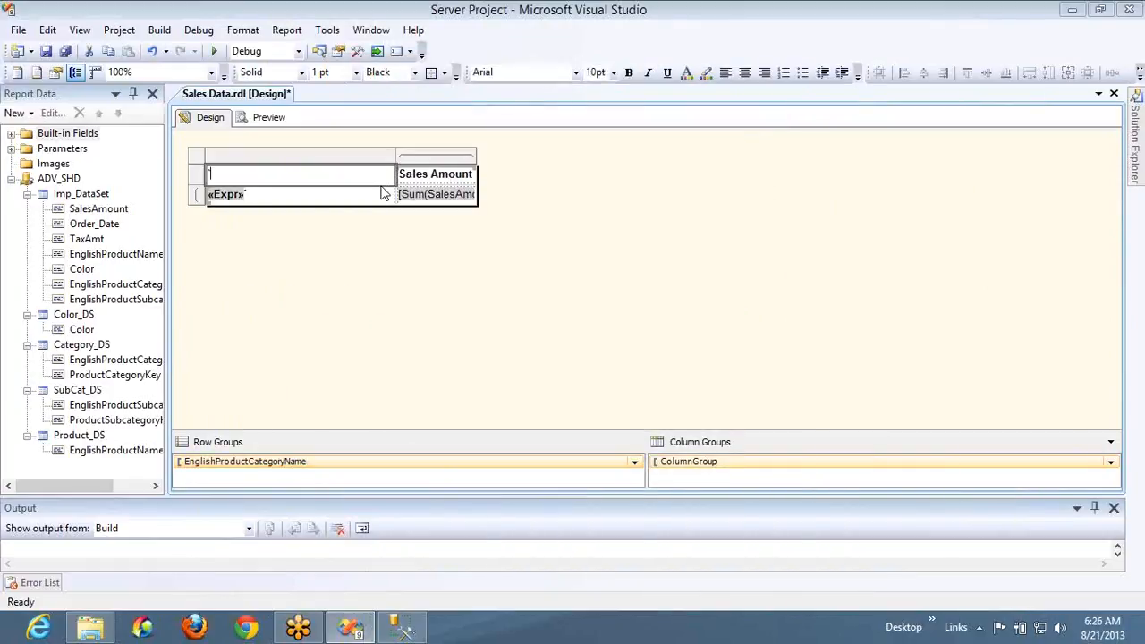
key(Escape)
key(Escape)
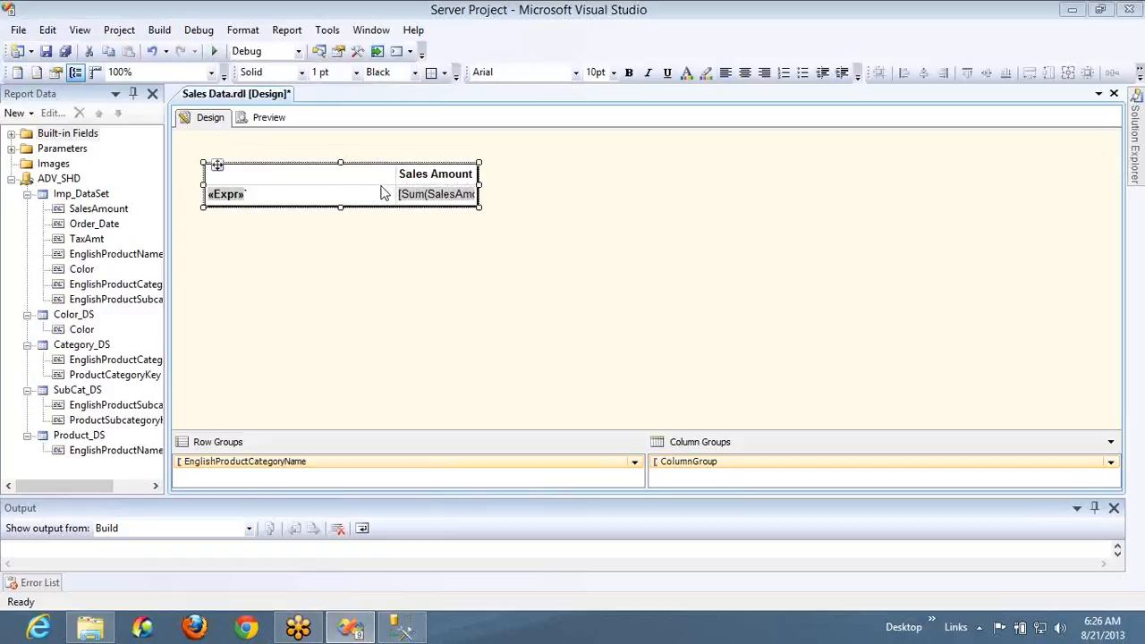
key(ctrl+v)
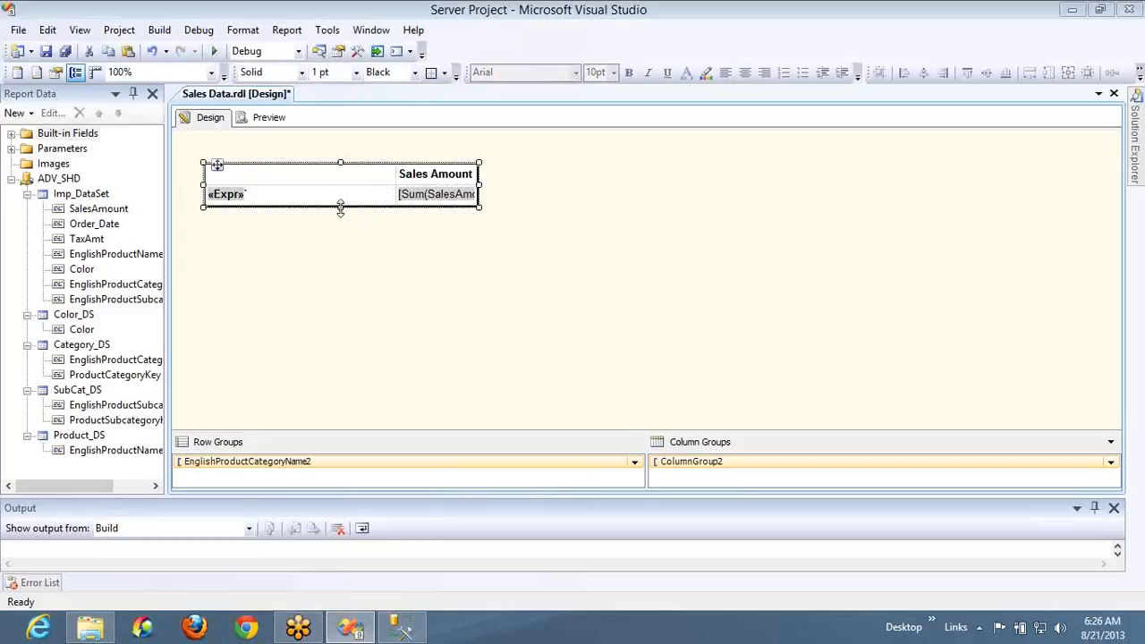
- Enlarge the report body's height to leave room below the table
drag(343, 275, 343, 317)
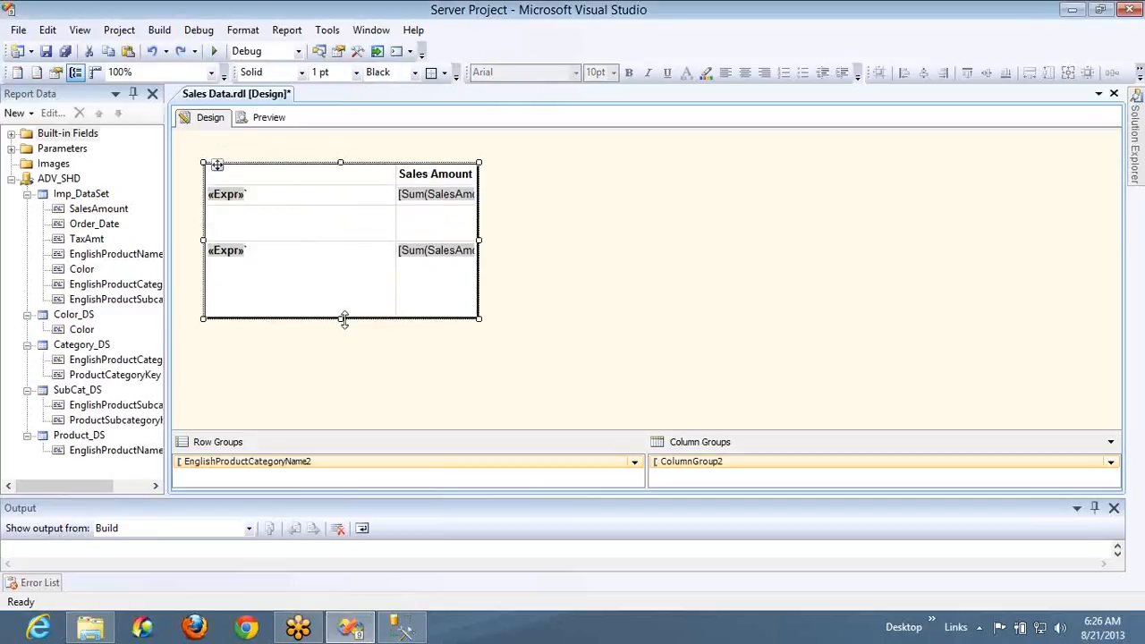
click(358, 296)
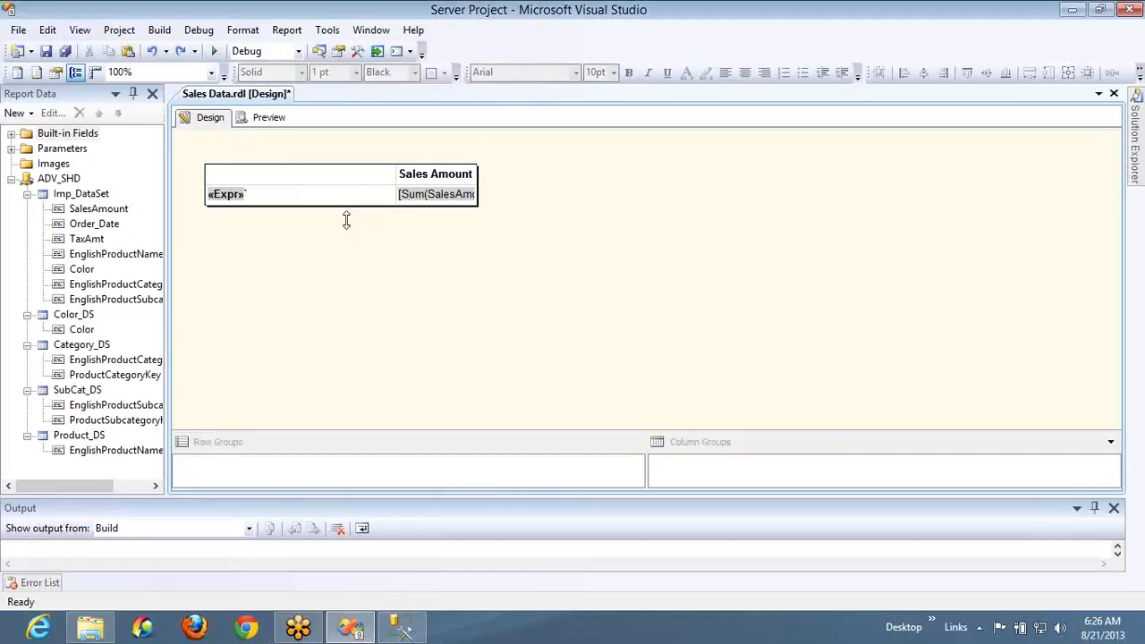
drag(346, 221, 356, 415)
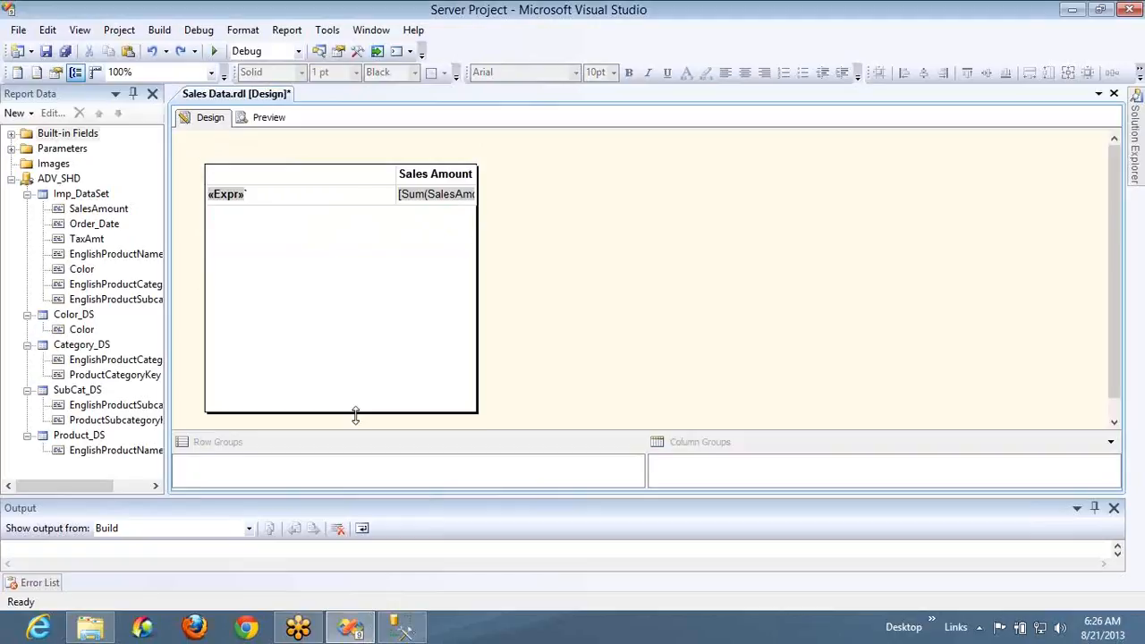
- Paste a copy of the table into the report body and move it down below the original table
click(304, 199)
key(ctrl+v)
key(Down)
key(Down)
key(Down)
key(Down)
key(Down)
key(Down)
key(Down)
key(Down)
key(Down)
key(Down)
key(Down)
key(Down)
key(Down)
key(Down)
key(Down)
key(Down)
key(Down)
key(Down)
key(Down)
key(Down)
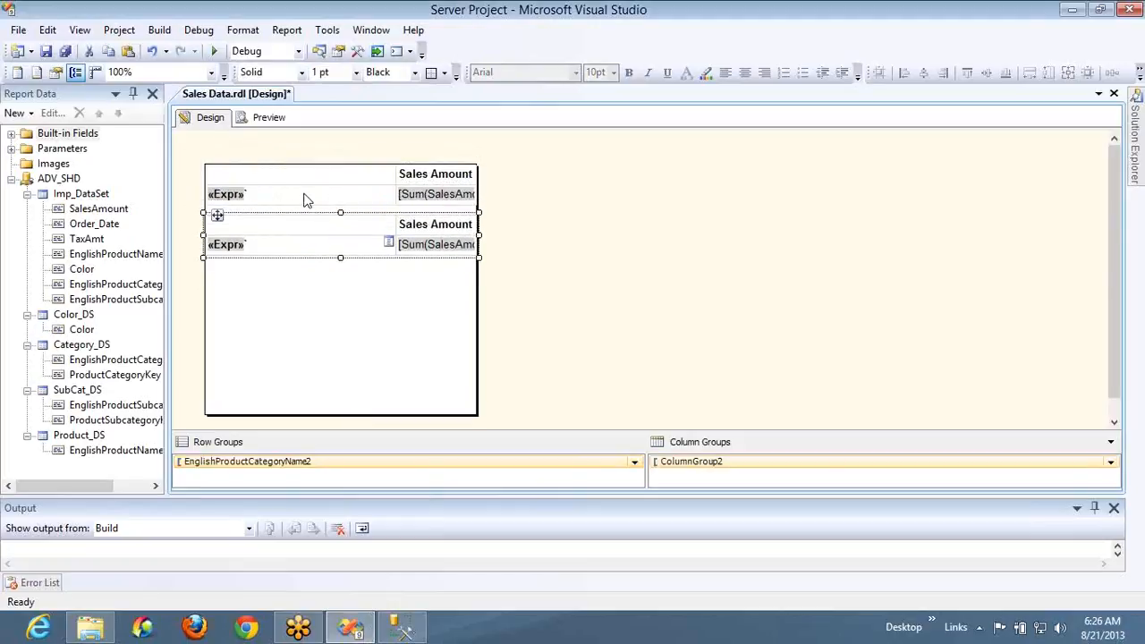
key(Down)
key(Down)
key(Down)
key(Down)
key(Down)
key(Down)
key(Down)
key(Down)
key(Down)
key(Down)
key(Down)
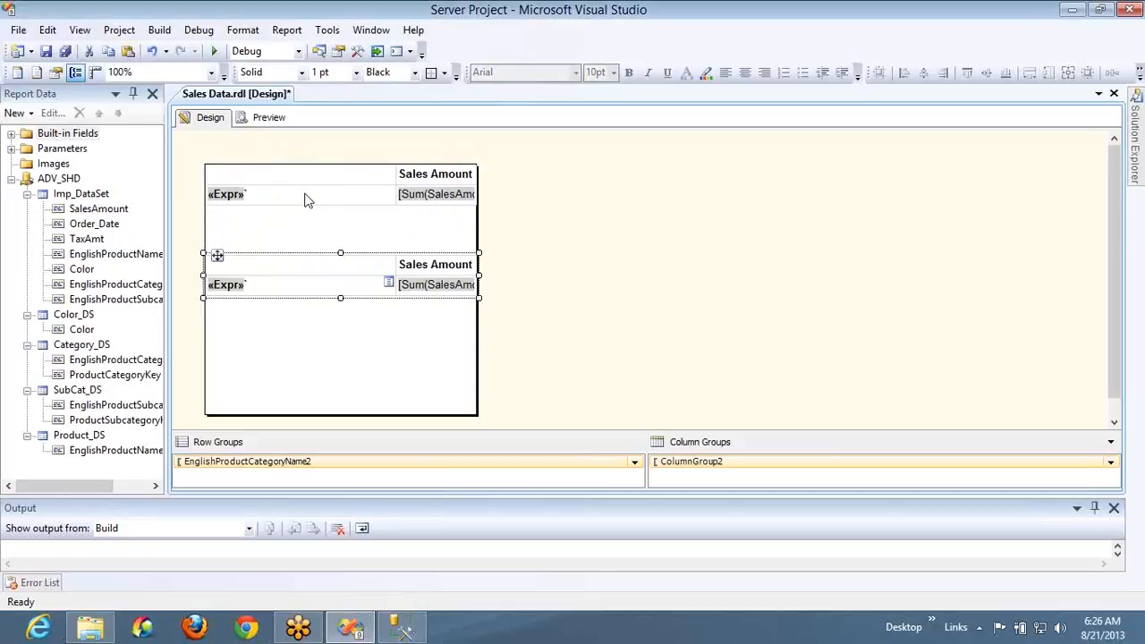
- Preview the report with Group On set to Category
click(266, 118)
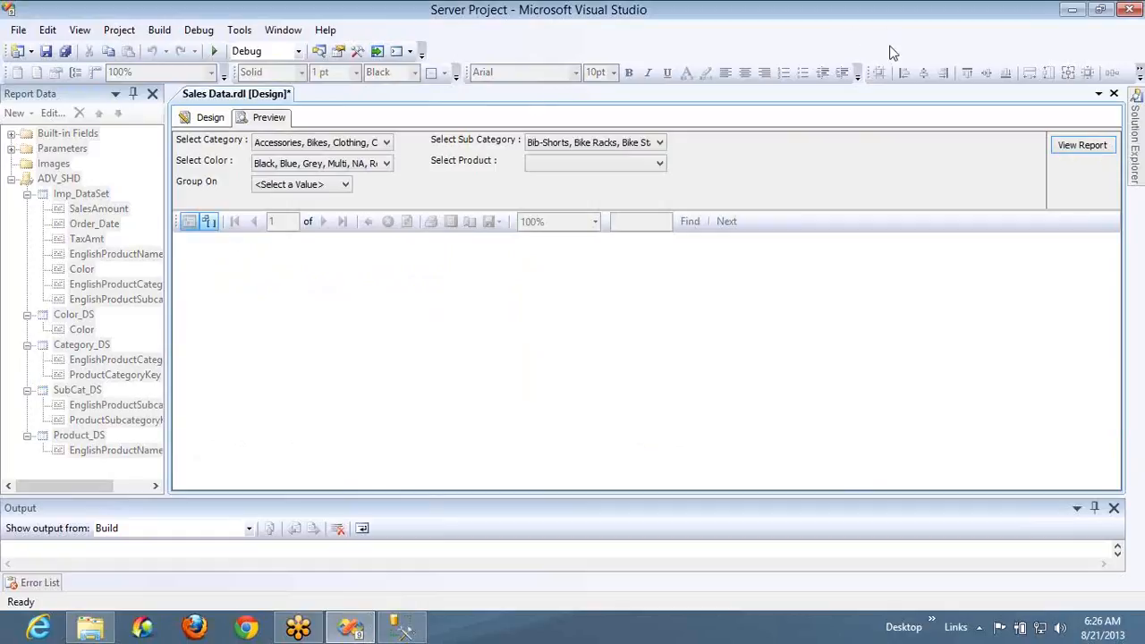
click(332, 186)
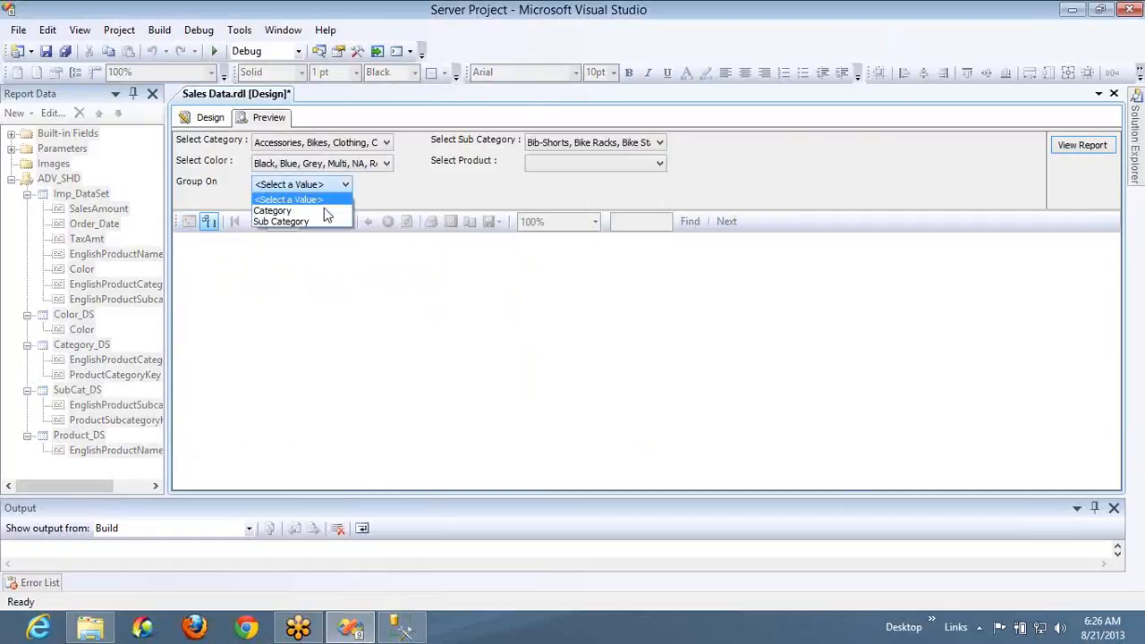
click(322, 210)
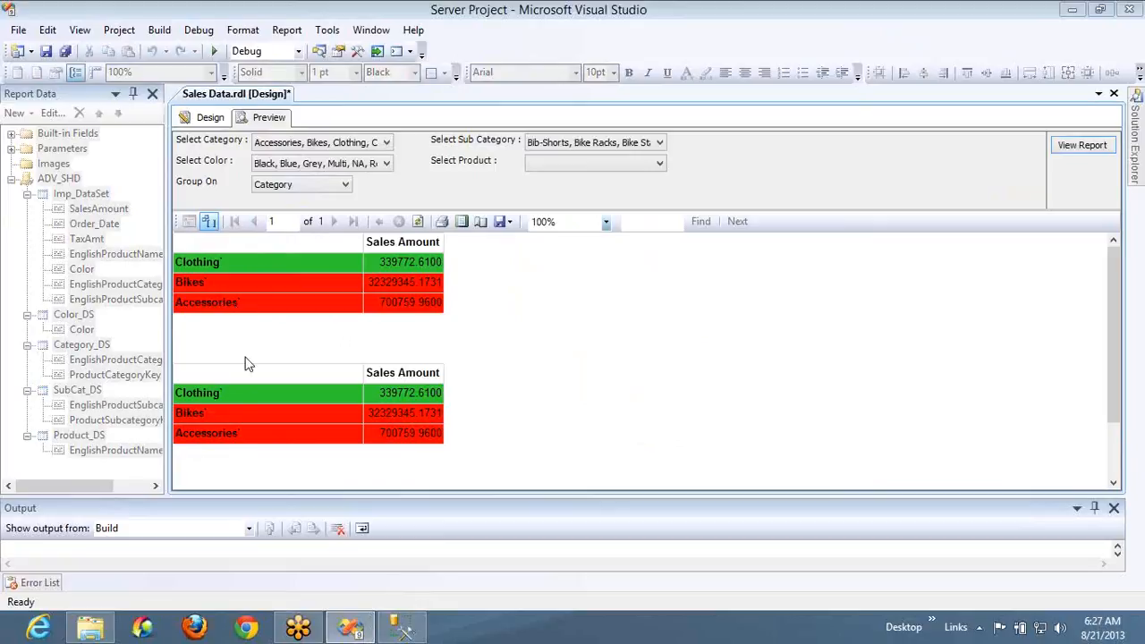
- Enable Add a page break after for the first table in its Tablix Properties
click(211, 118)
click(244, 183)
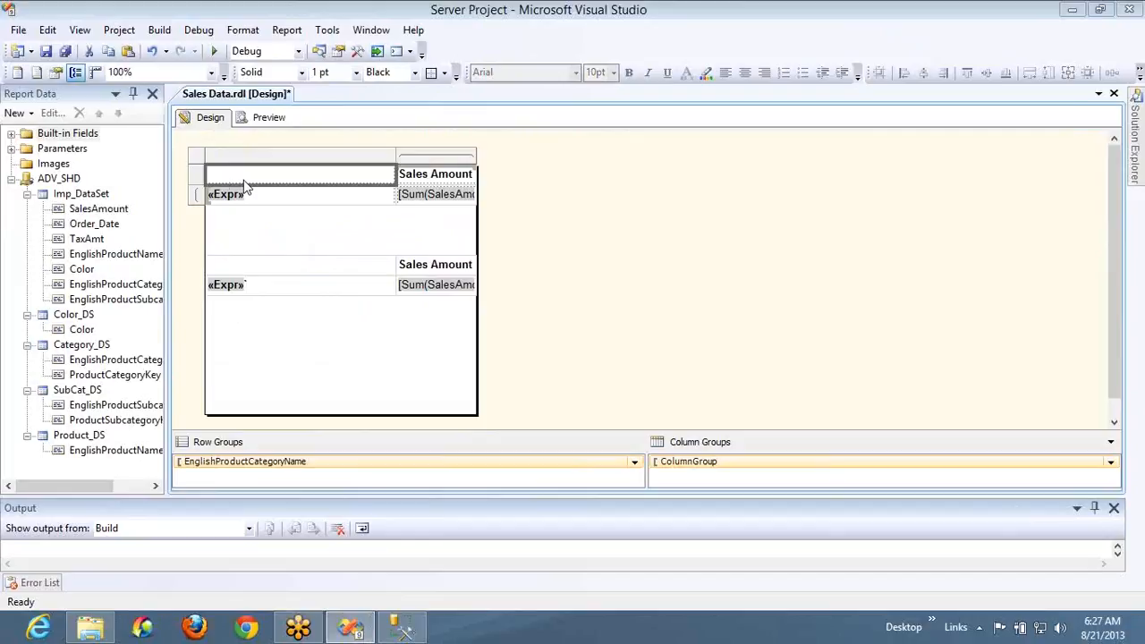
right_click(203, 165)
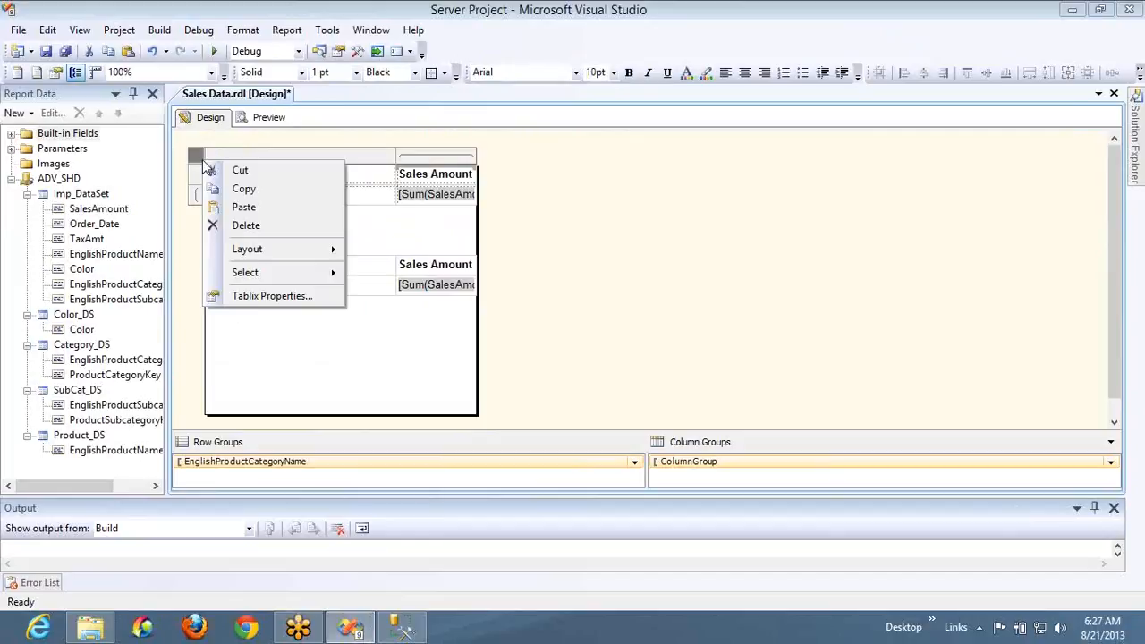
click(280, 298)
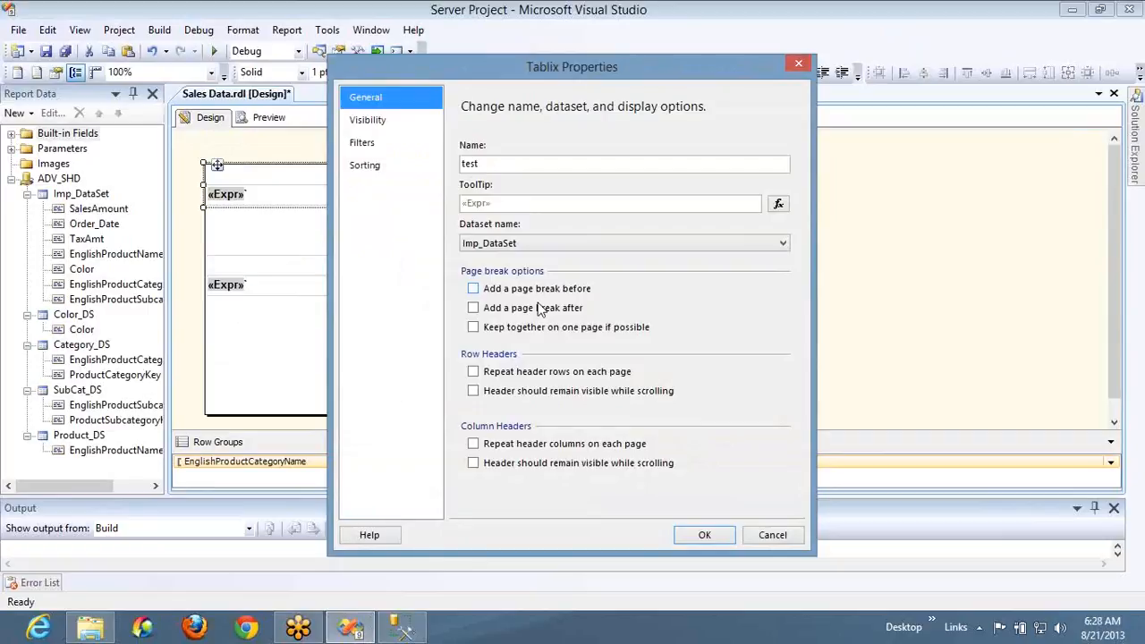
click(537, 310)
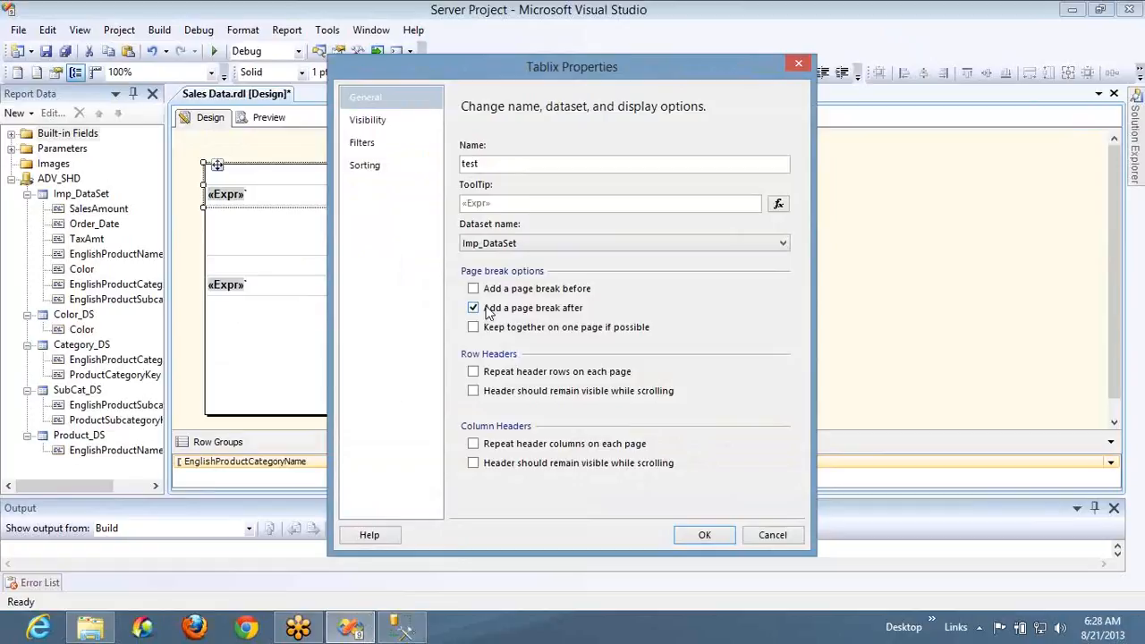
click(707, 534)
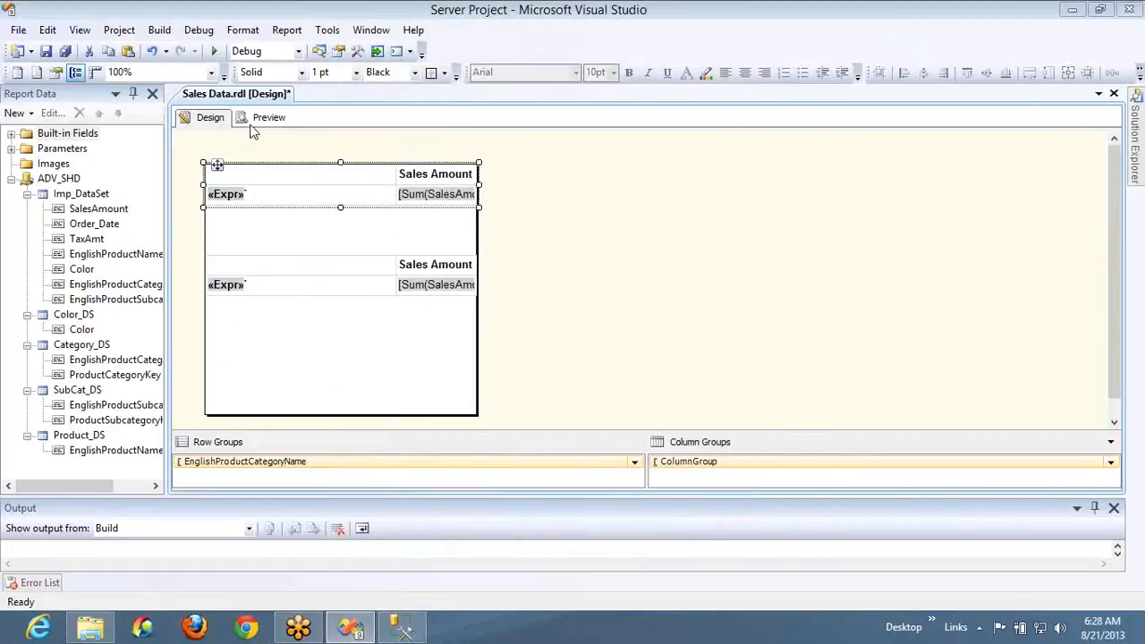
- Preview the report grouped on Category and move to the next page
click(257, 124)
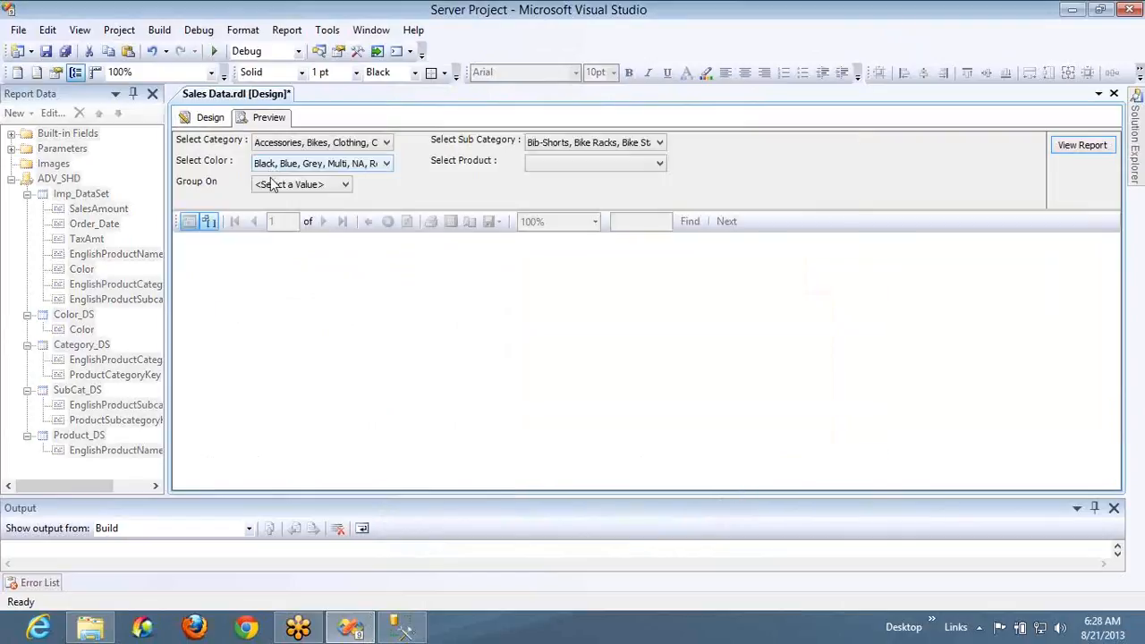
click(286, 185)
click(287, 213)
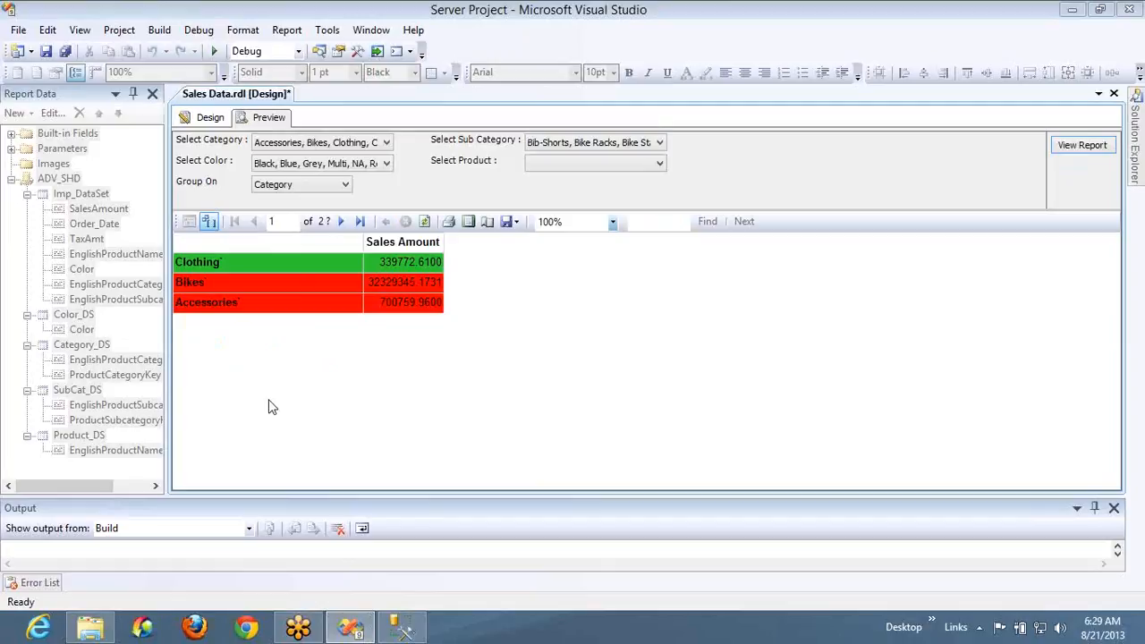
click(343, 224)
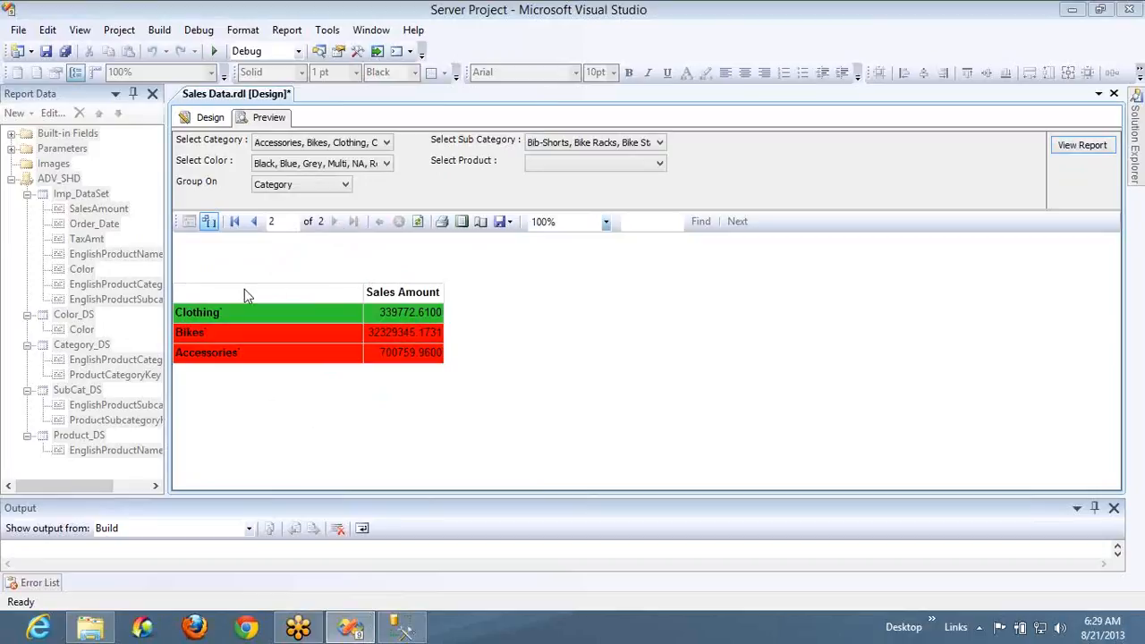
- Enable Add a page break before for the second table in its Tablix Properties
click(211, 117)
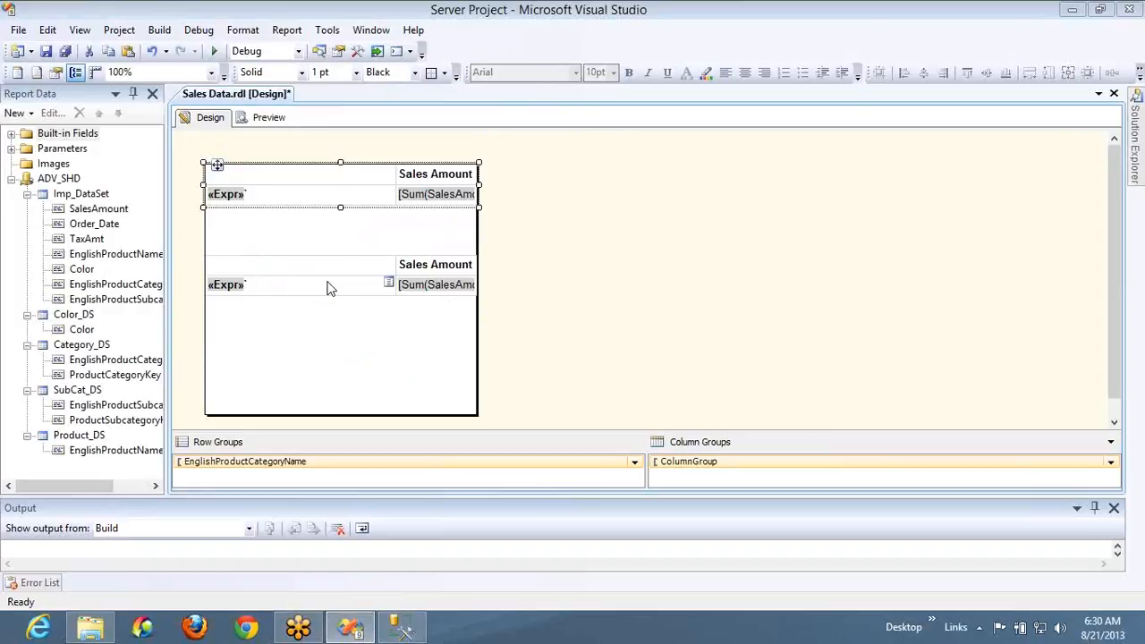
click(251, 266)
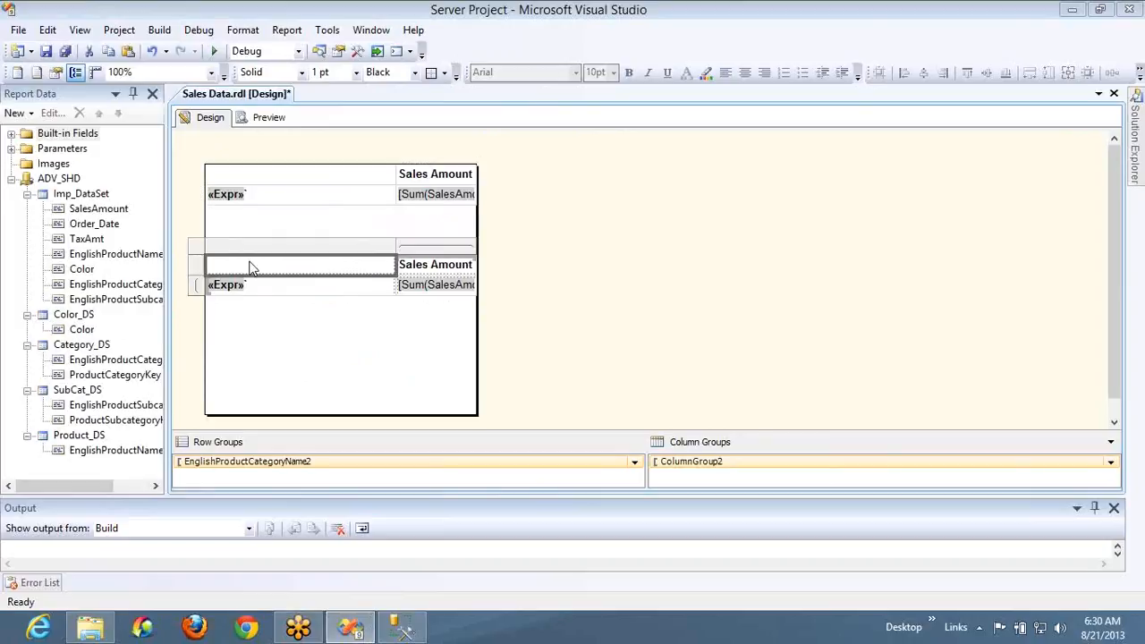
click(208, 253)
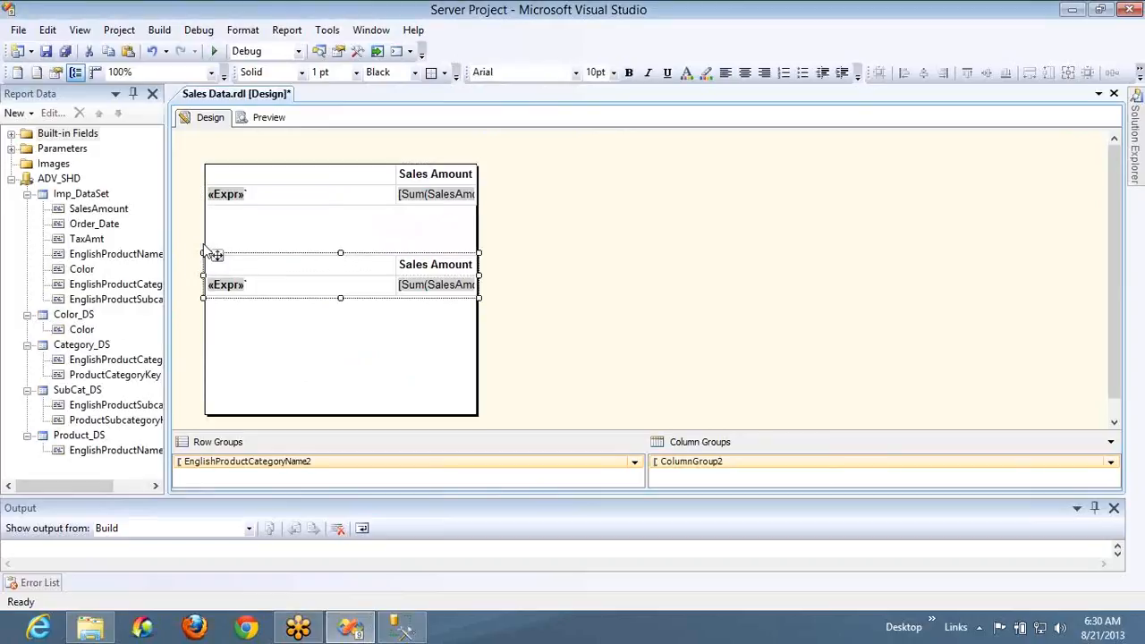
click(234, 284)
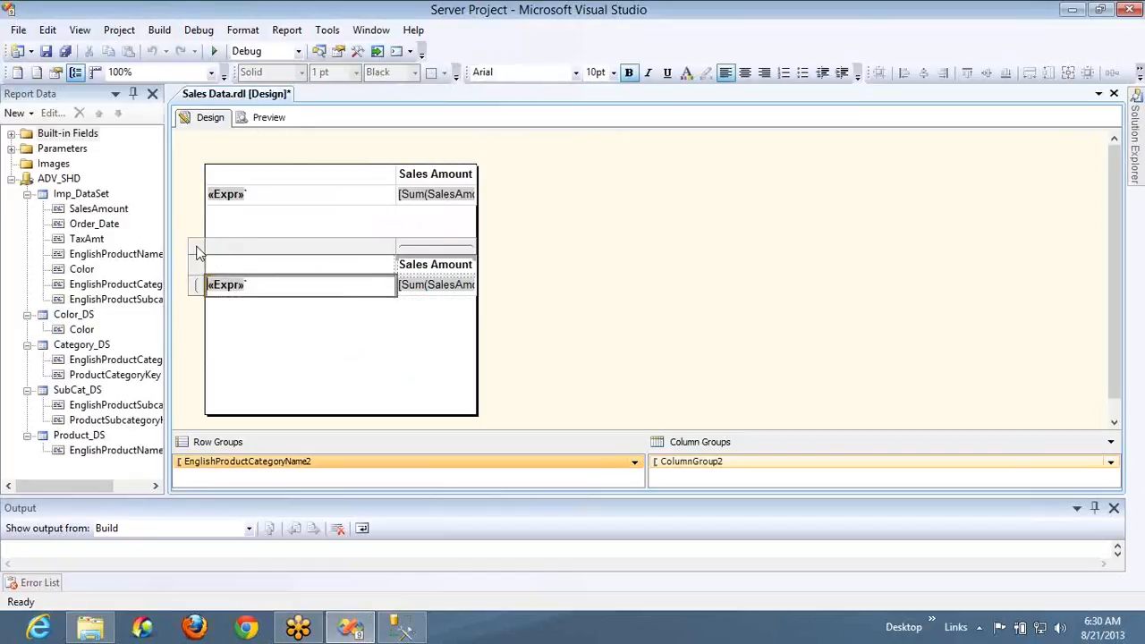
click(197, 251)
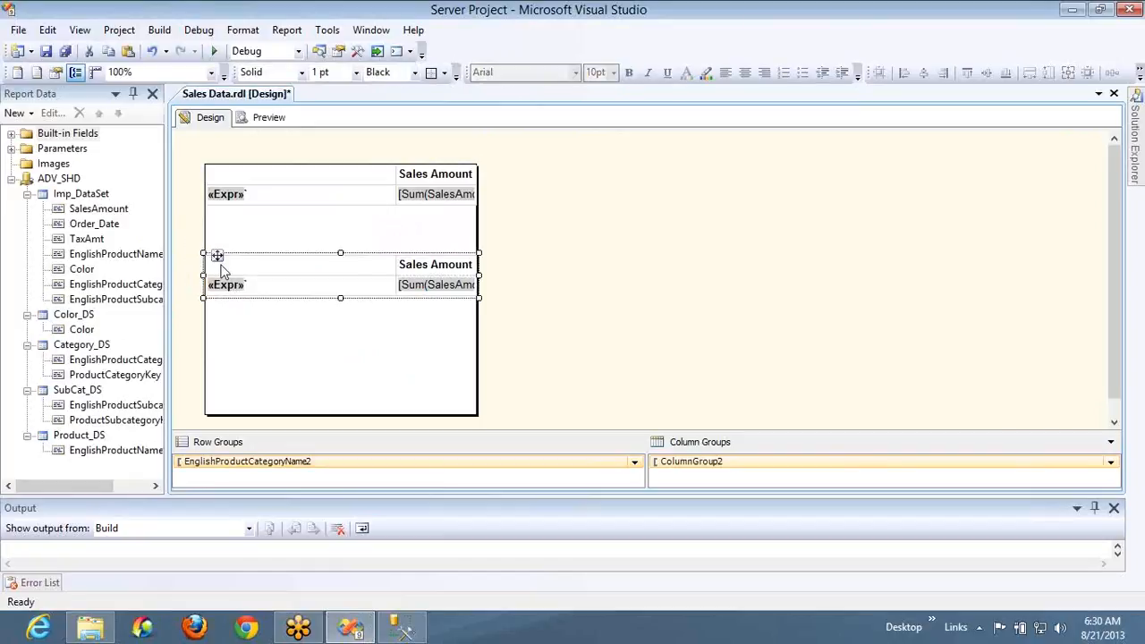
click(224, 265)
right_click(198, 246)
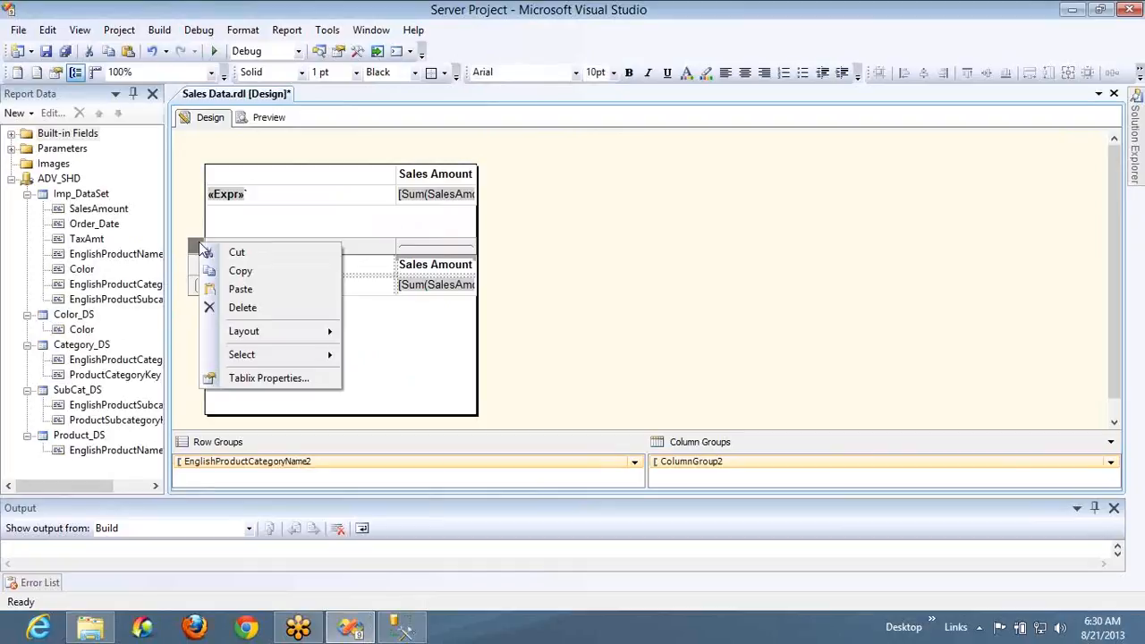
click(257, 378)
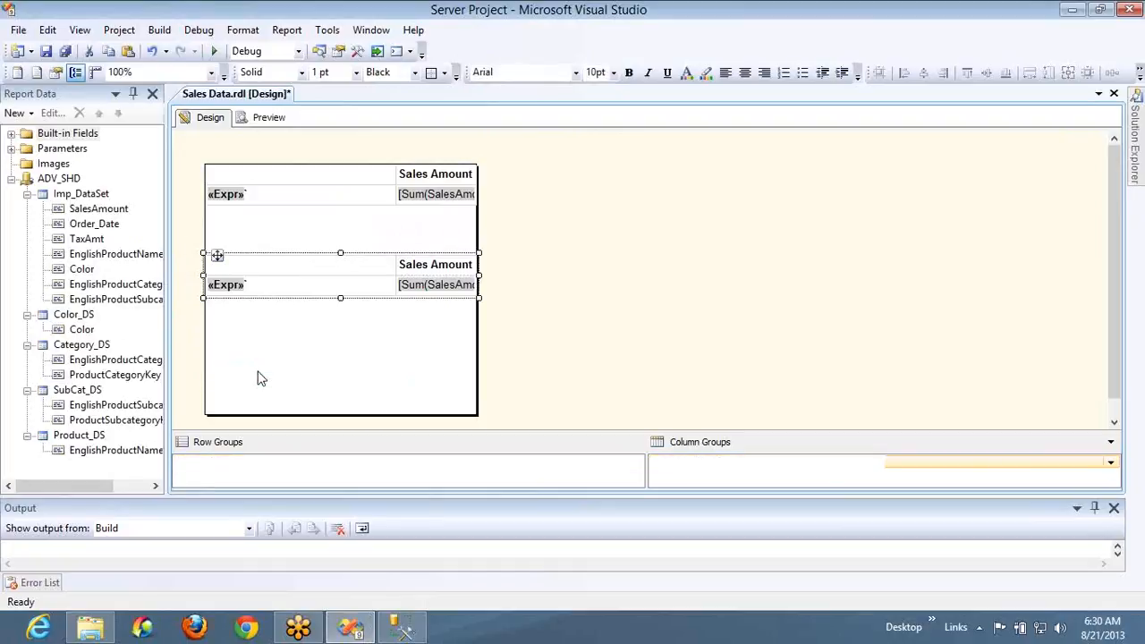
click(548, 291)
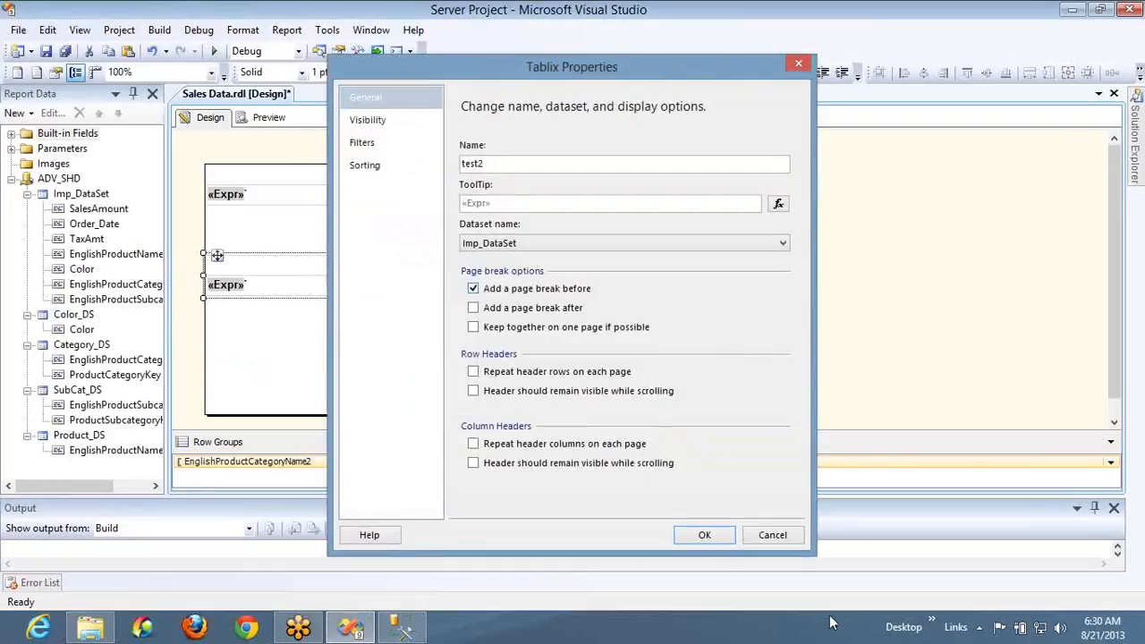
click(705, 535)
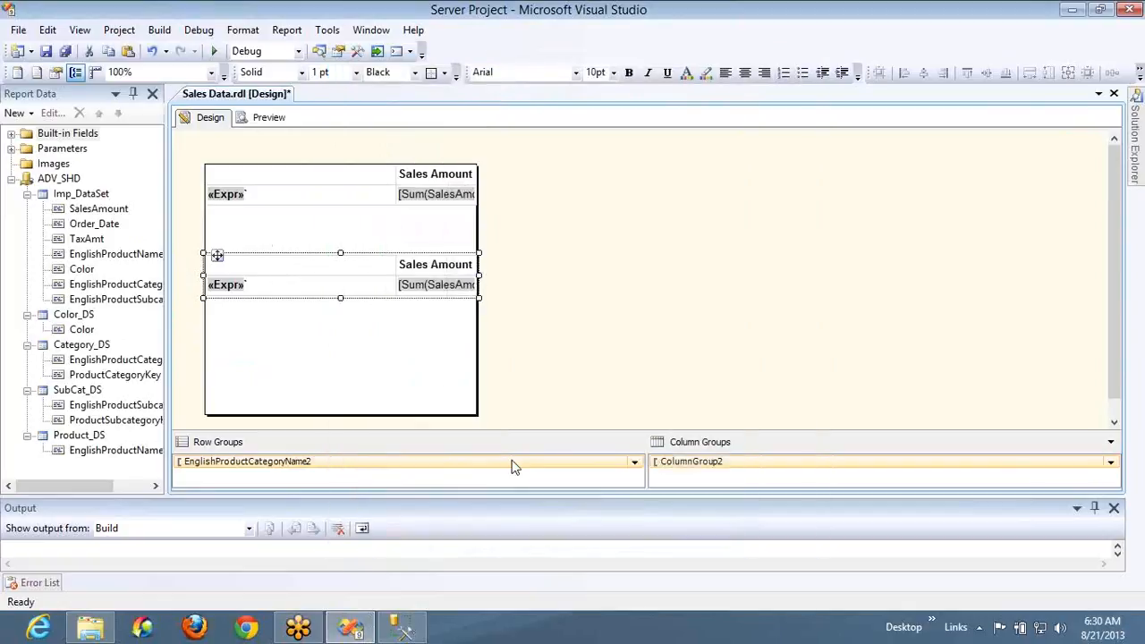
- Preview the report grouped on Category and page through to the last page
click(264, 117)
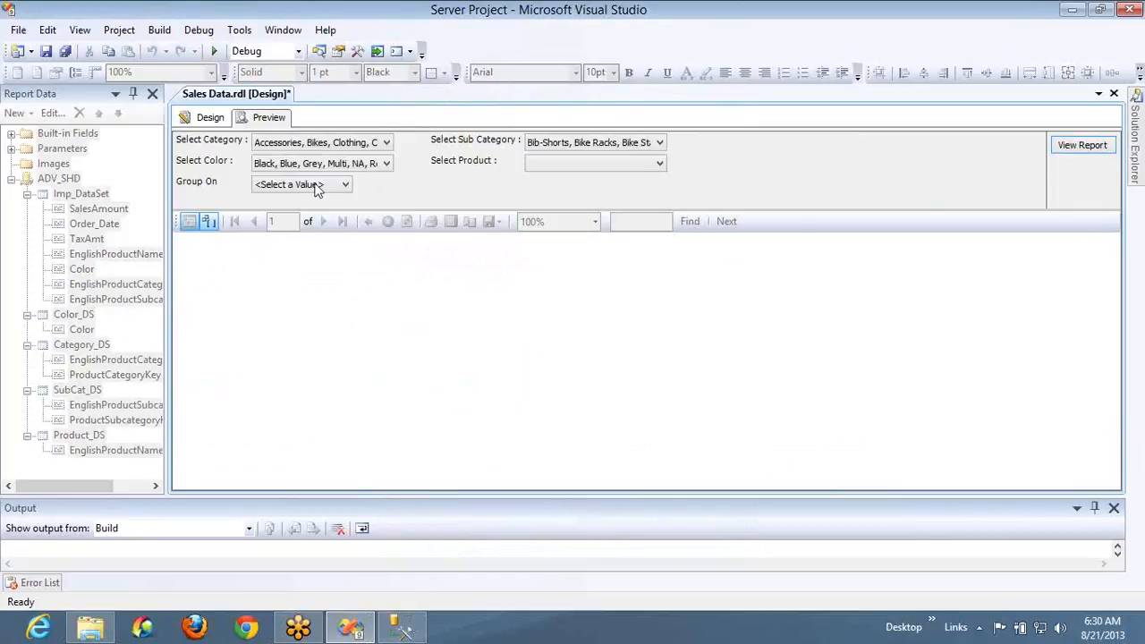
click(317, 188)
click(315, 210)
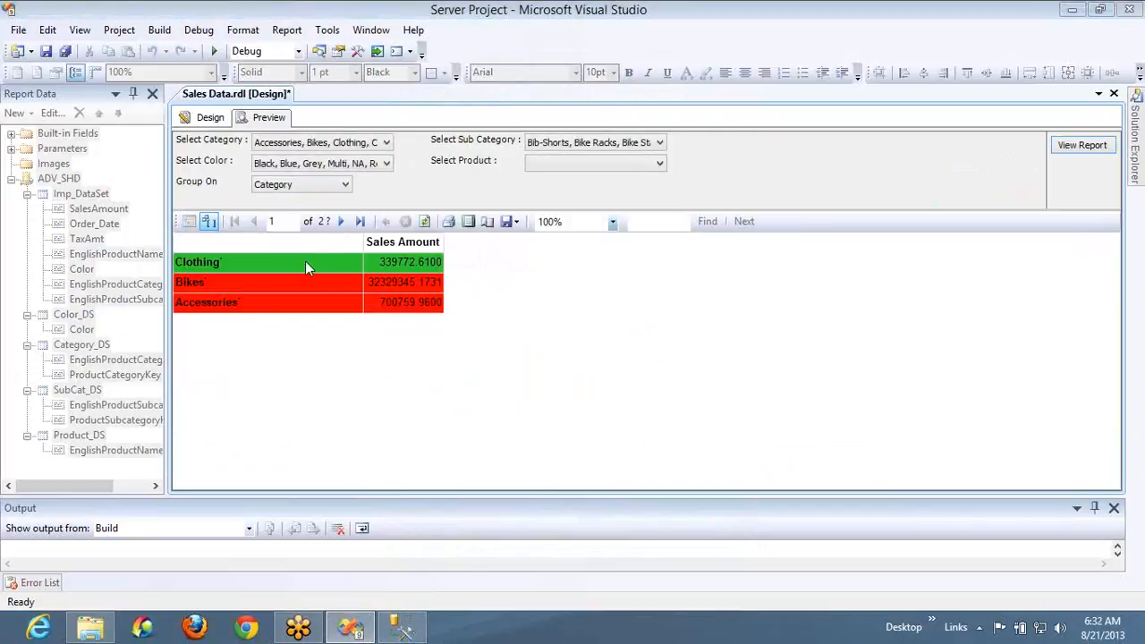
click(341, 221)
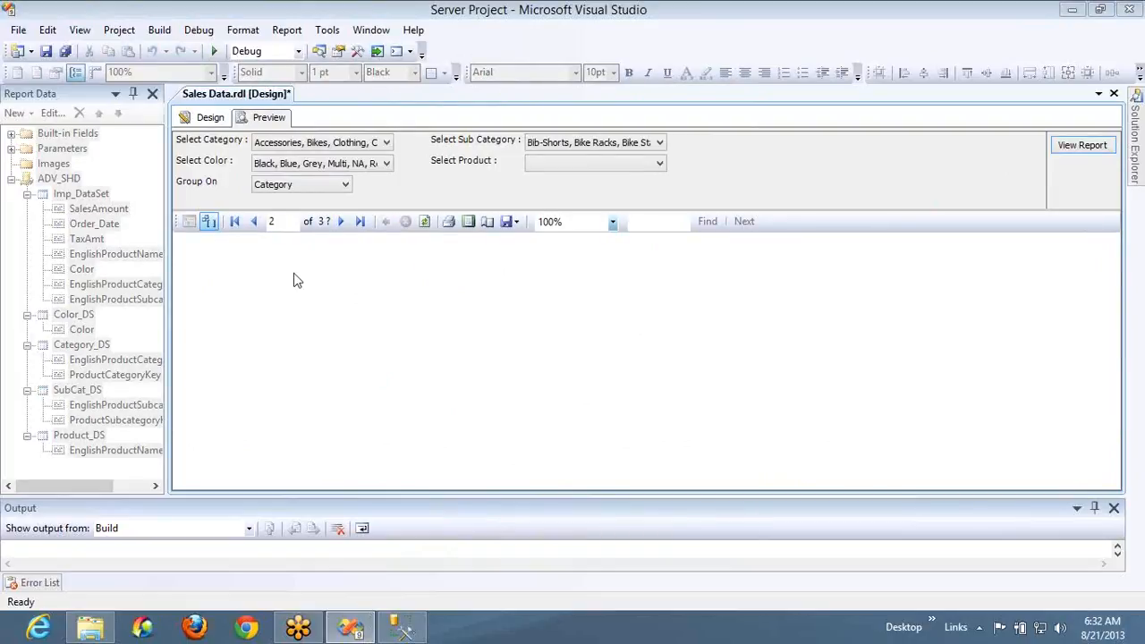
click(345, 221)
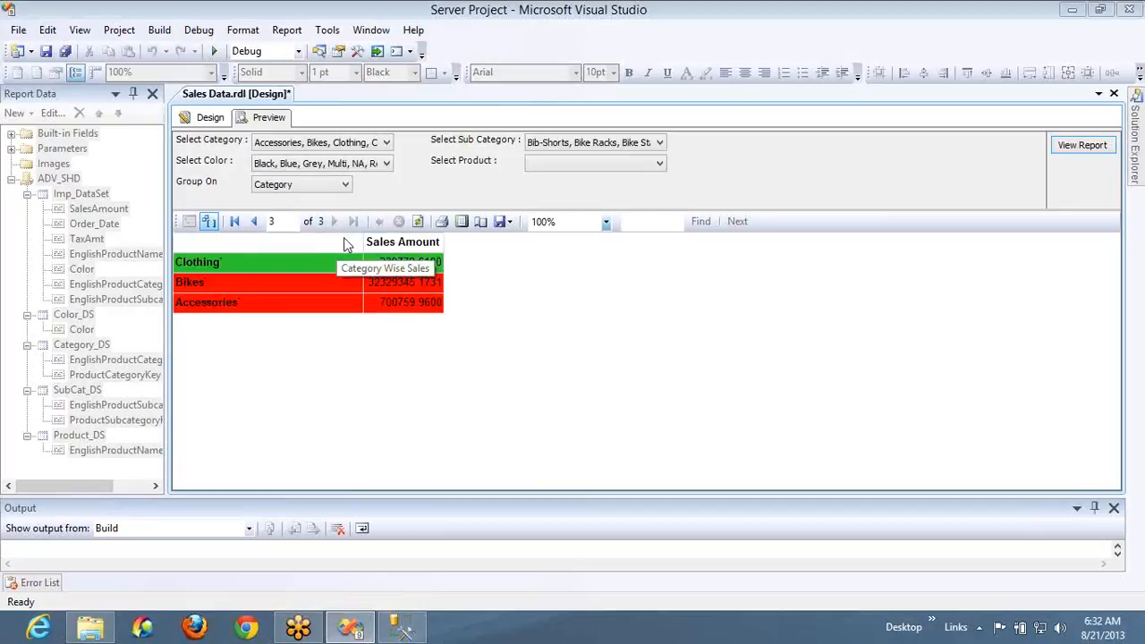
click(204, 118)
click(262, 225)
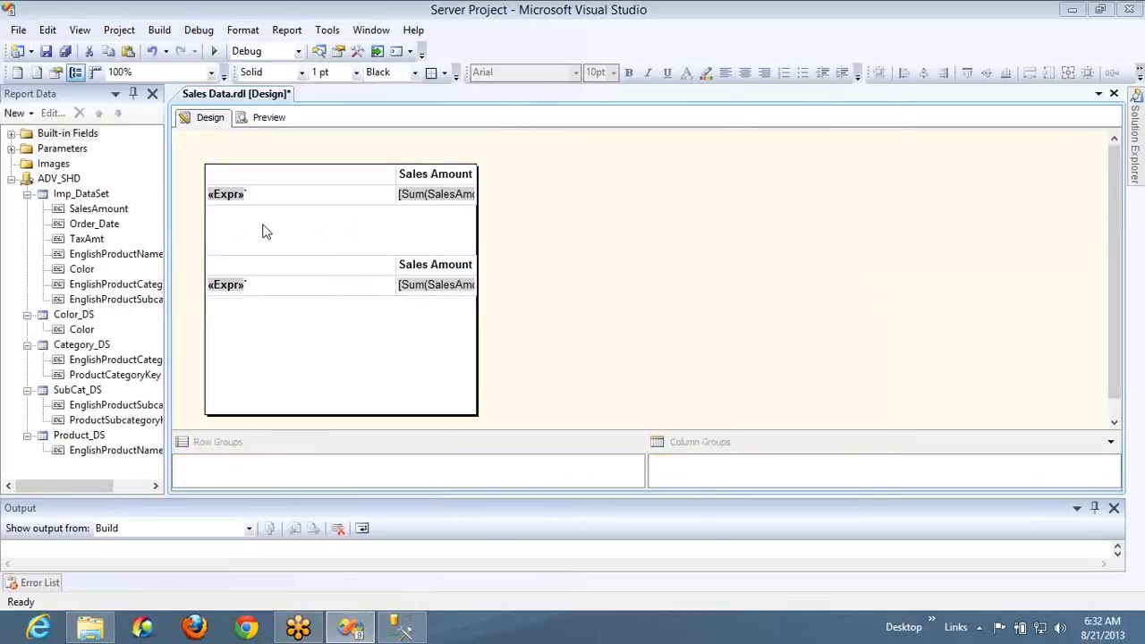
click(243, 175)
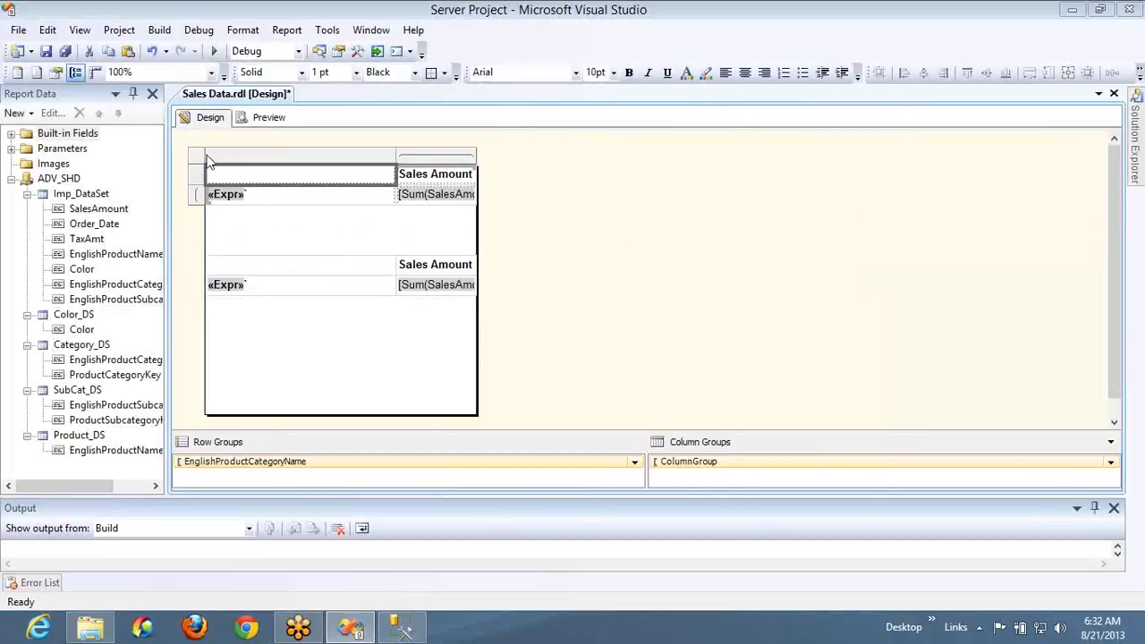
right_click(199, 159)
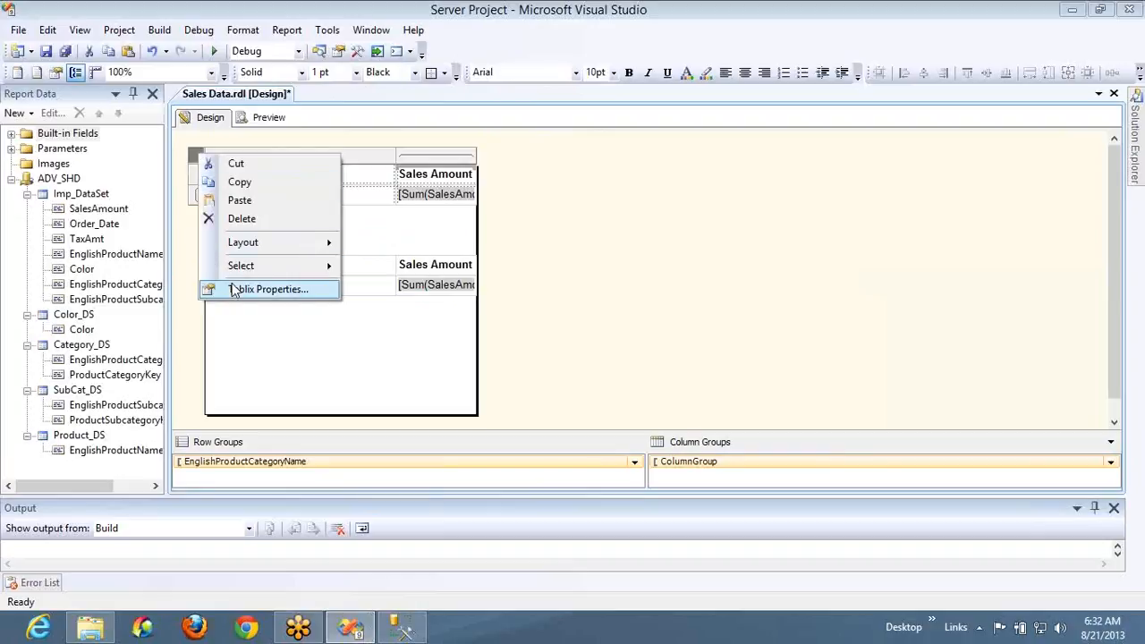
click(259, 289)
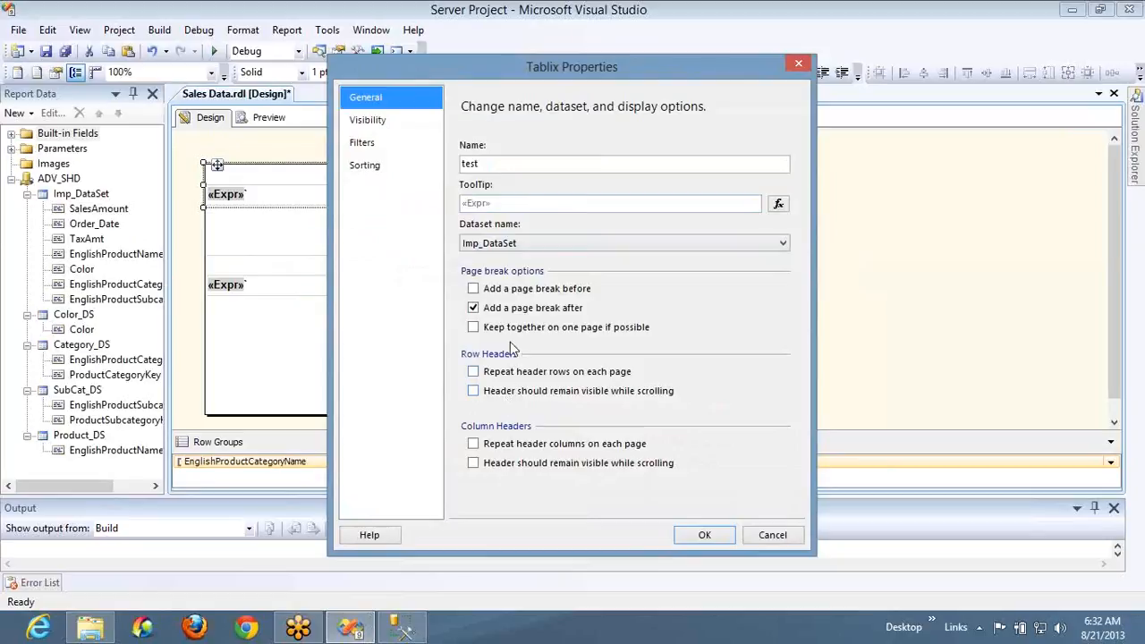
click(517, 309)
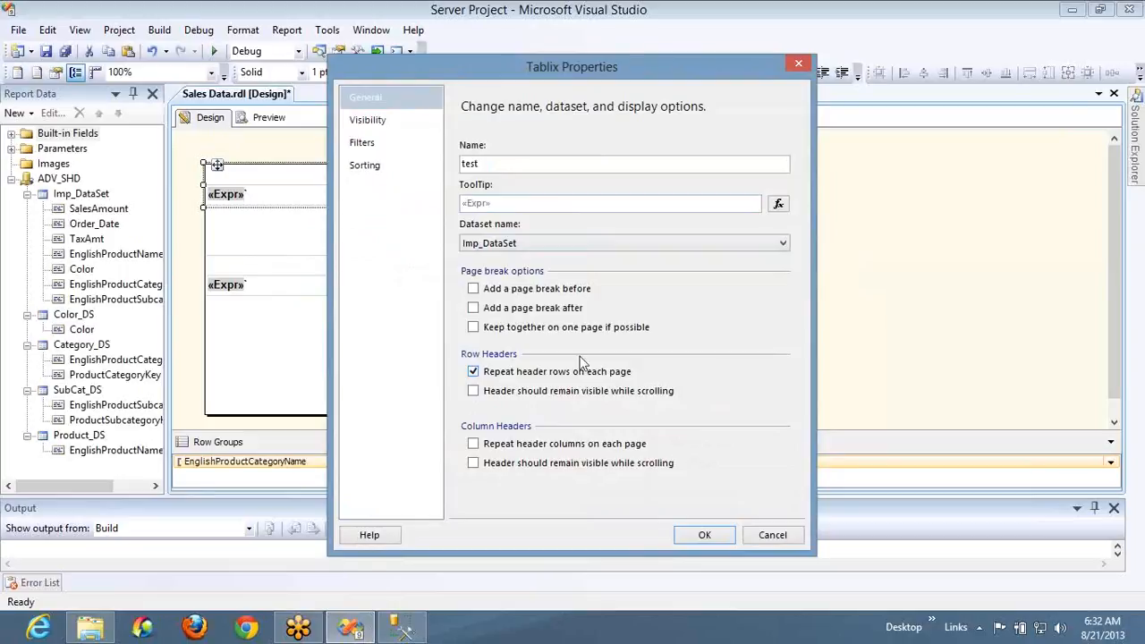
click(773, 535)
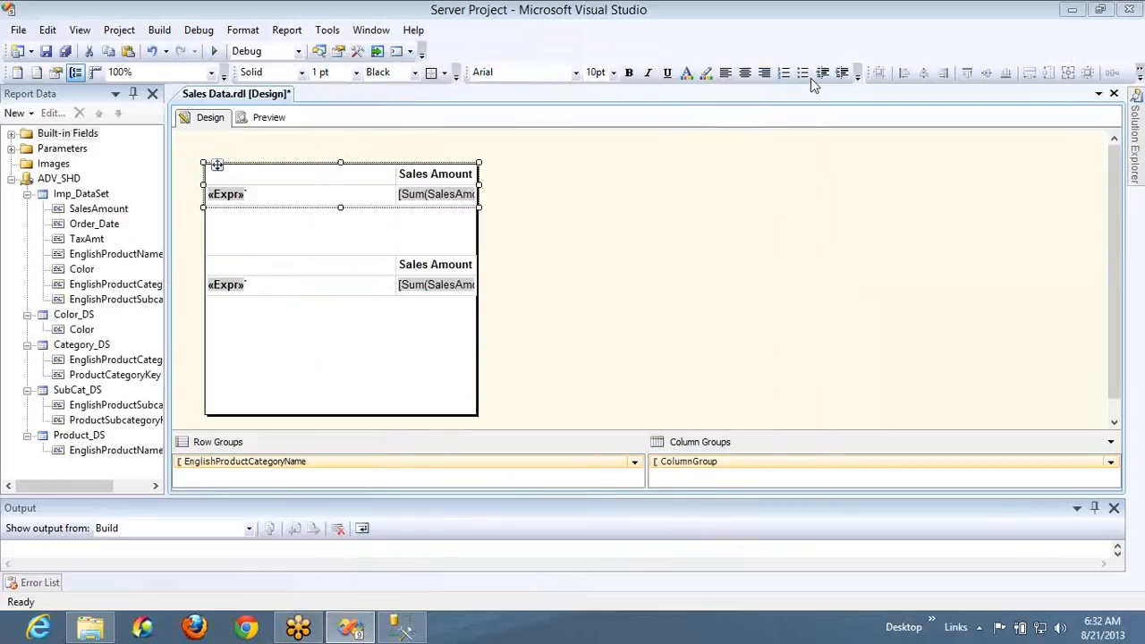
- Open the Sales Data_Divya.rdl report from Solution Explorer
click(318, 54)
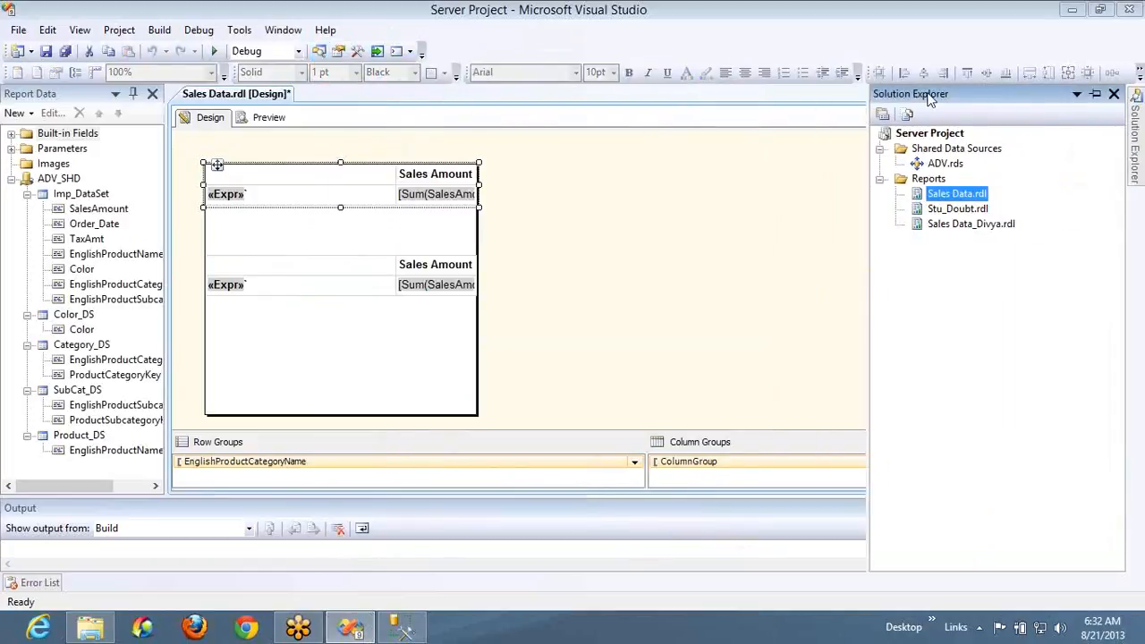
click(909, 37)
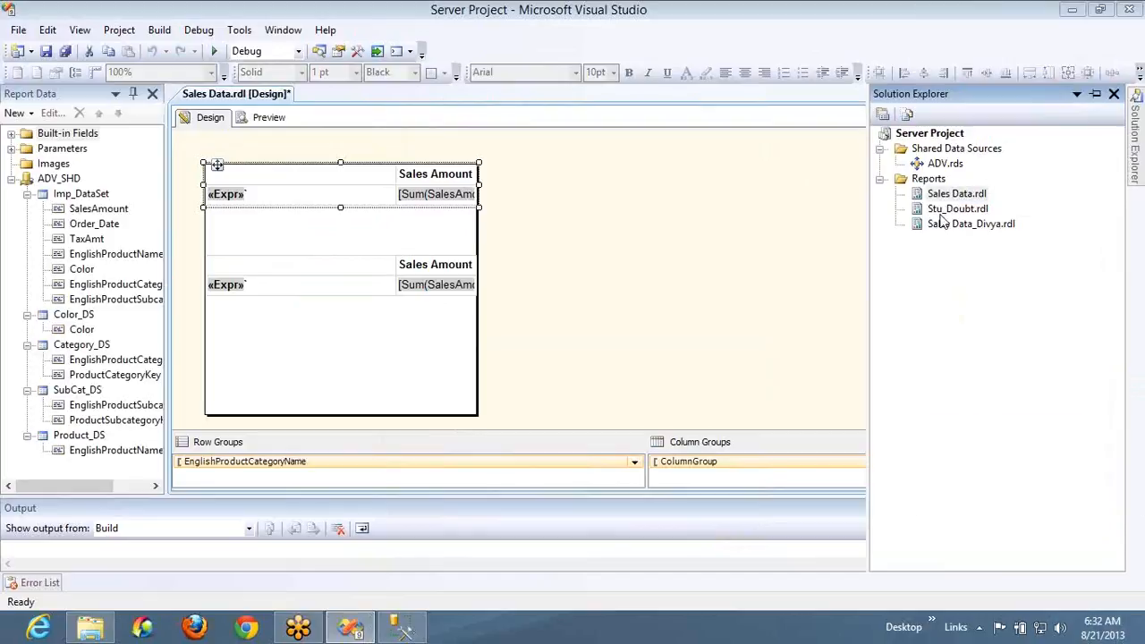
click(959, 225)
double_click(954, 229)
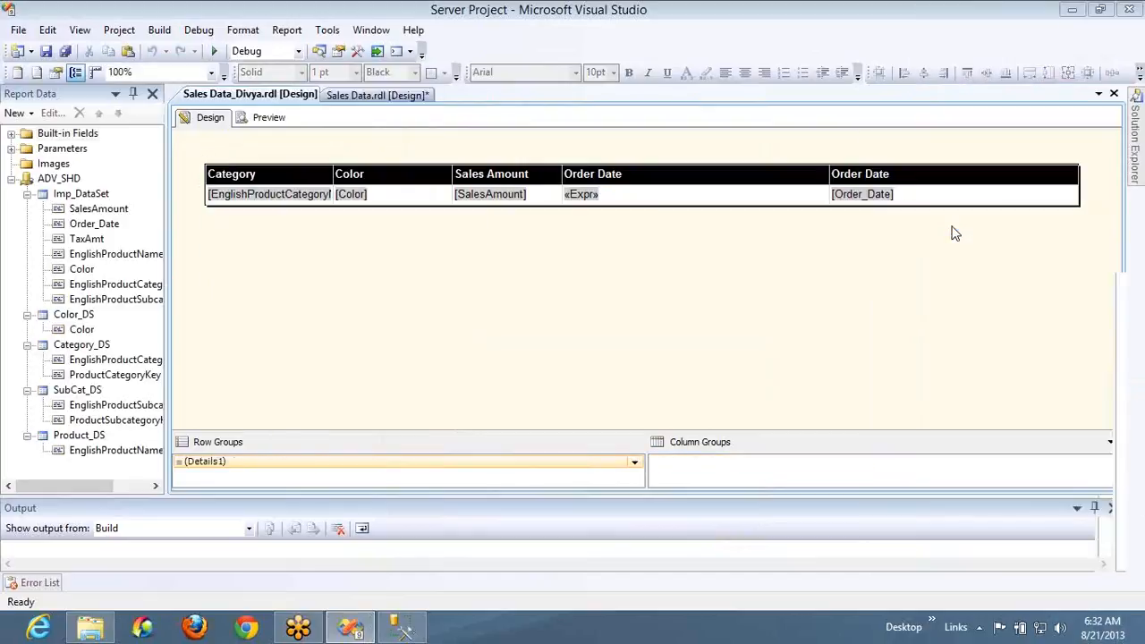
- In the table's Tablix Properties, repeat header rows and columns on each page and keep headers visible while scrolling
click(278, 179)
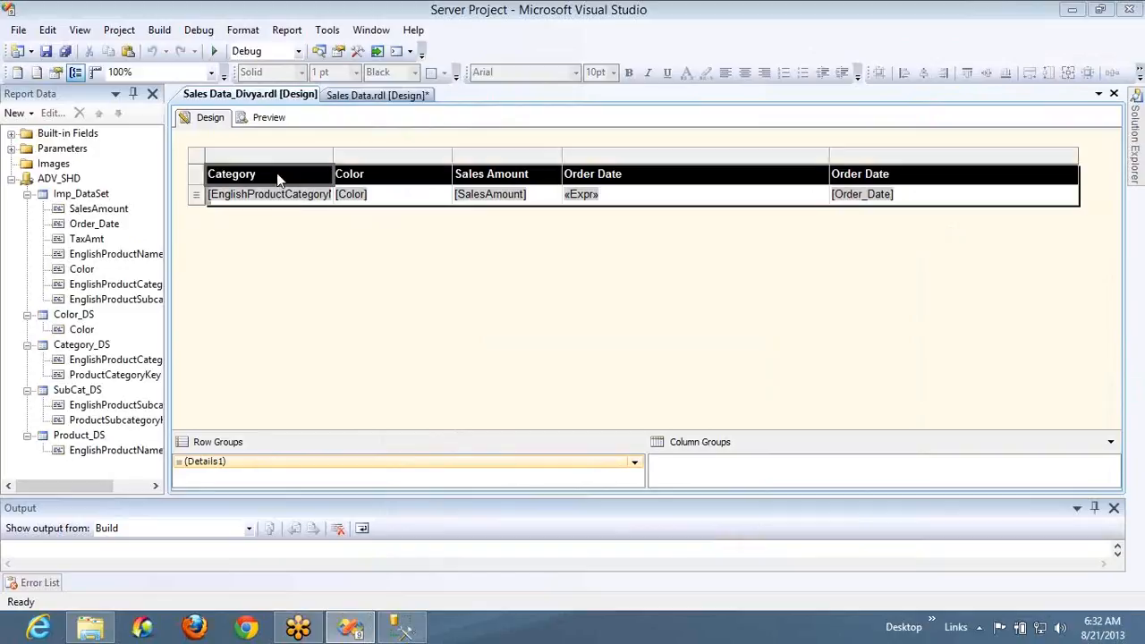
right_click(199, 164)
click(254, 296)
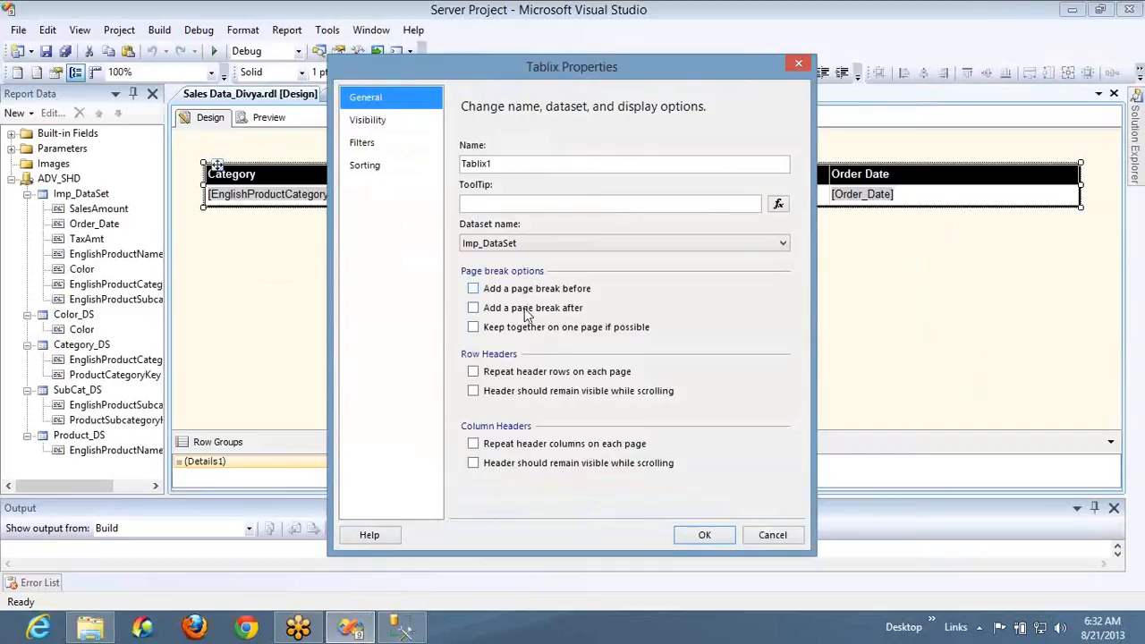
click(511, 374)
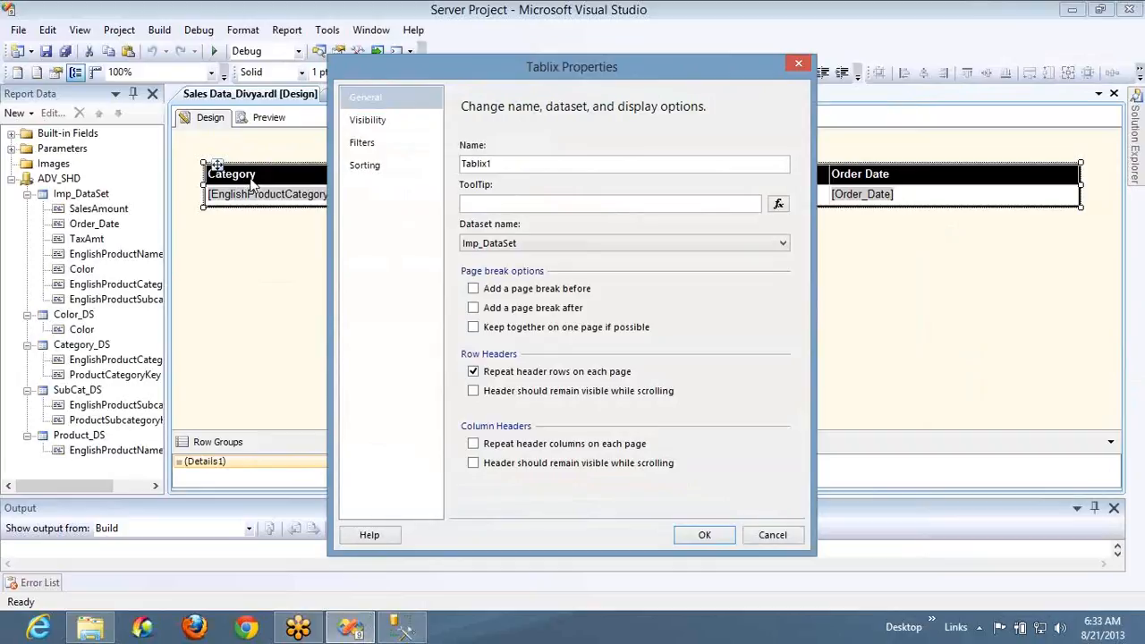
click(540, 452)
drag(491, 81, 657, 129)
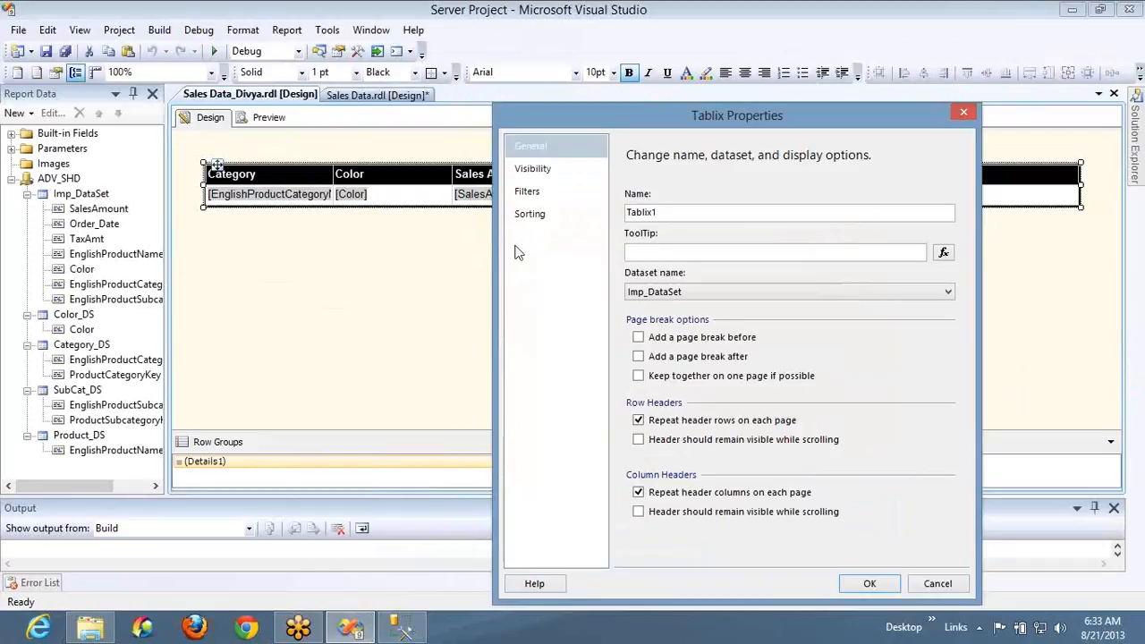
click(529, 214)
click(686, 437)
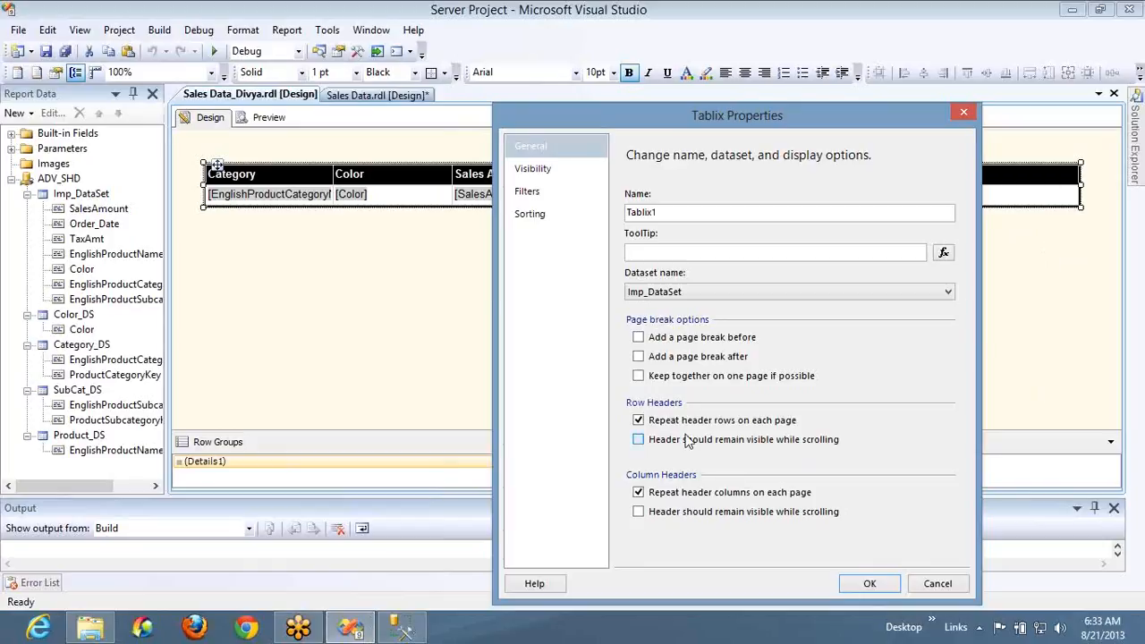
click(870, 586)
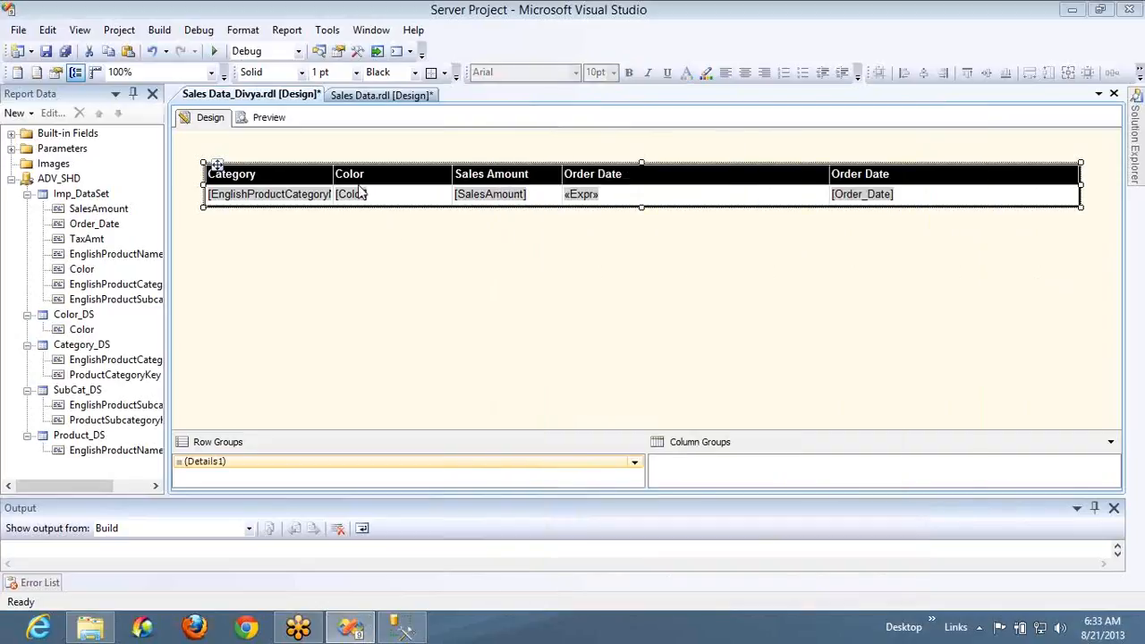
- Preview the report and page forward and back through its pages
click(269, 119)
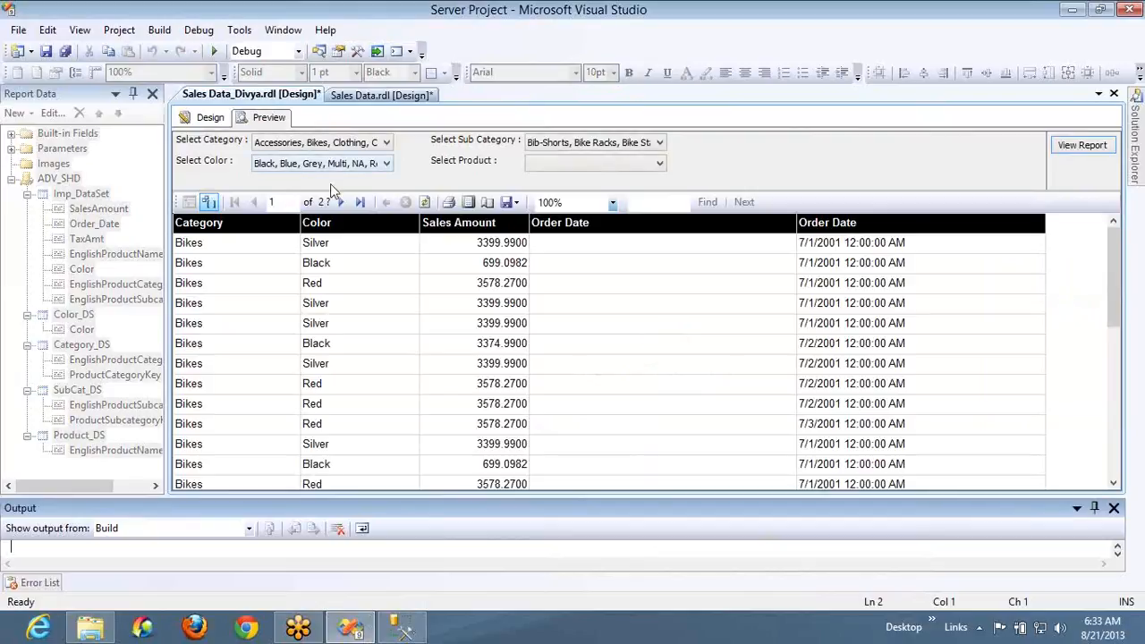
click(342, 203)
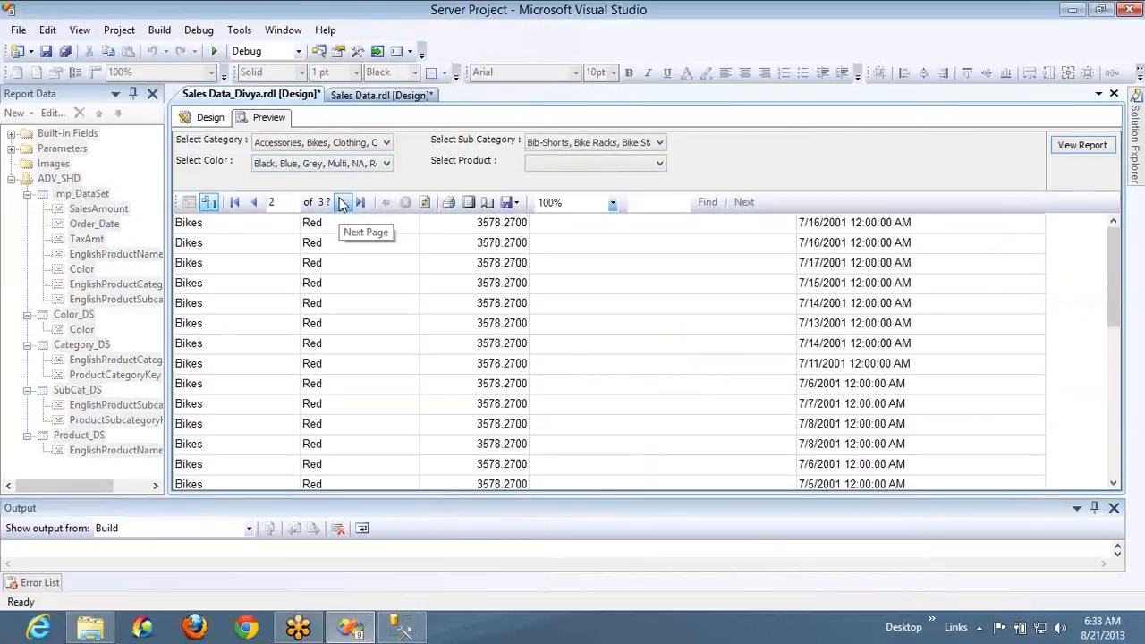
click(342, 203)
click(341, 203)
click(342, 203)
click(342, 203)
click(255, 206)
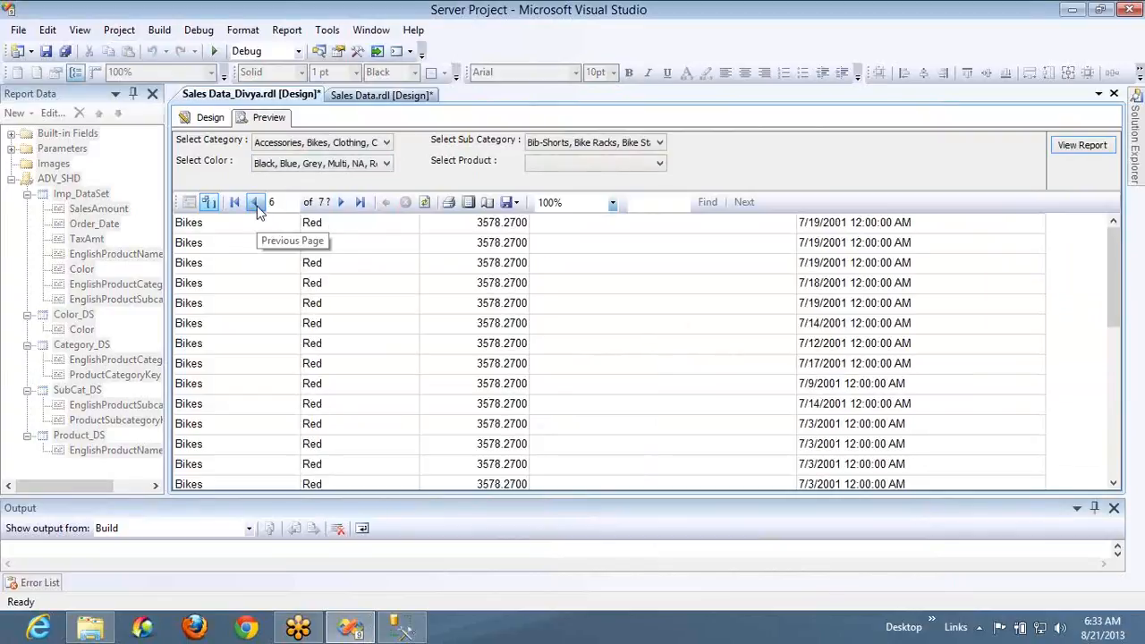
click(255, 206)
click(256, 207)
click(256, 206)
click(256, 206)
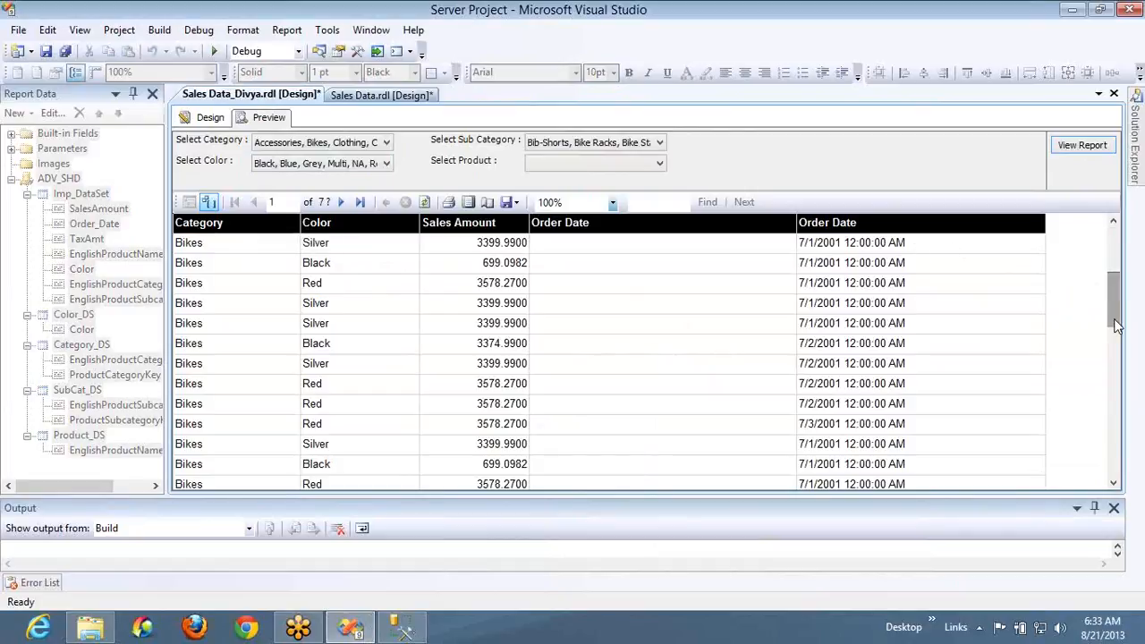
- Scroll the preview to check the headers while scrolling, and page forward through the report
mouse_move(1115, 326)
mouse_down()
mouse_move(1115, 361)
mouse_move(1114, 278)
mouse_move(1115, 337)
mouse_up()
drag(1115, 338, 1115, 249)
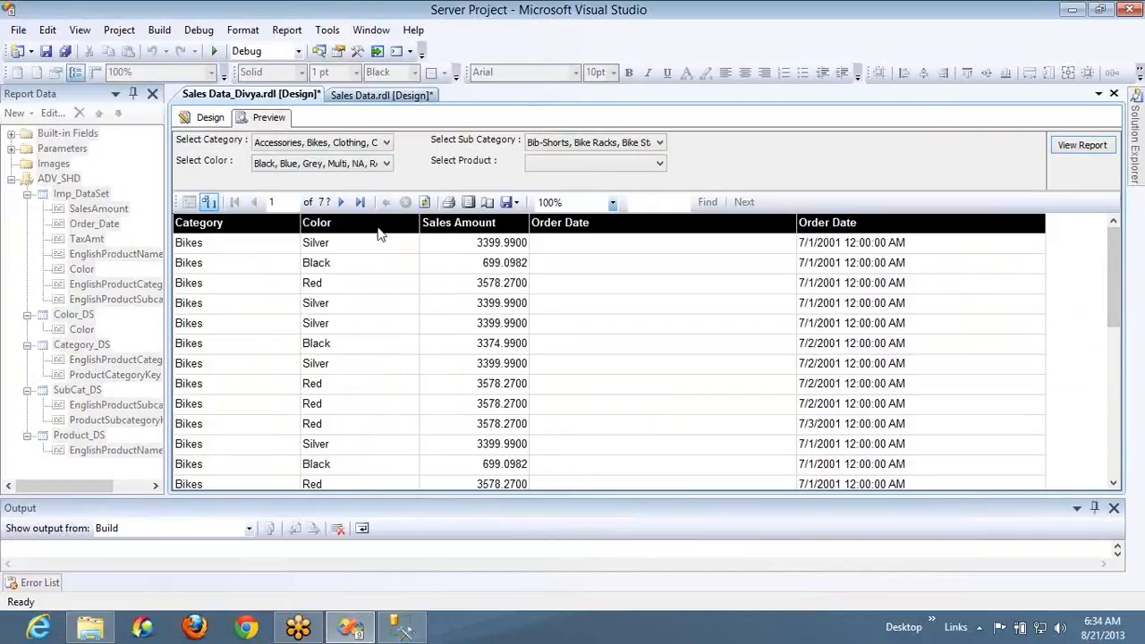
drag(1109, 261, 1113, 349)
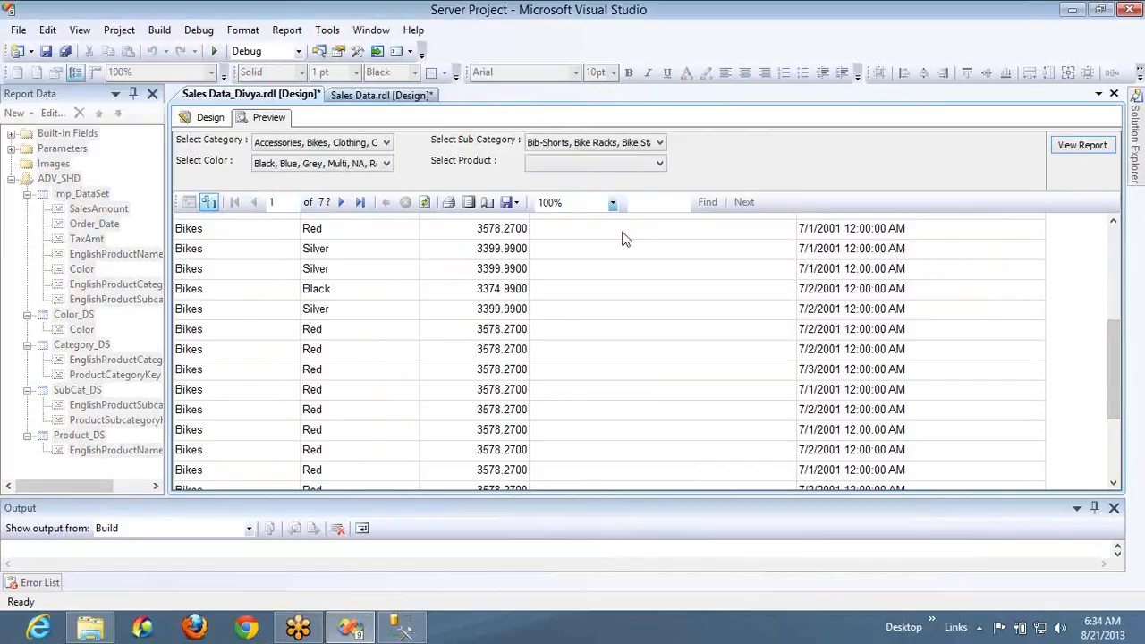
click(341, 202)
click(342, 202)
click(342, 202)
click(341, 202)
click(342, 202)
click(342, 202)
click(342, 202)
click(342, 202)
click(342, 205)
click(342, 206)
click(342, 206)
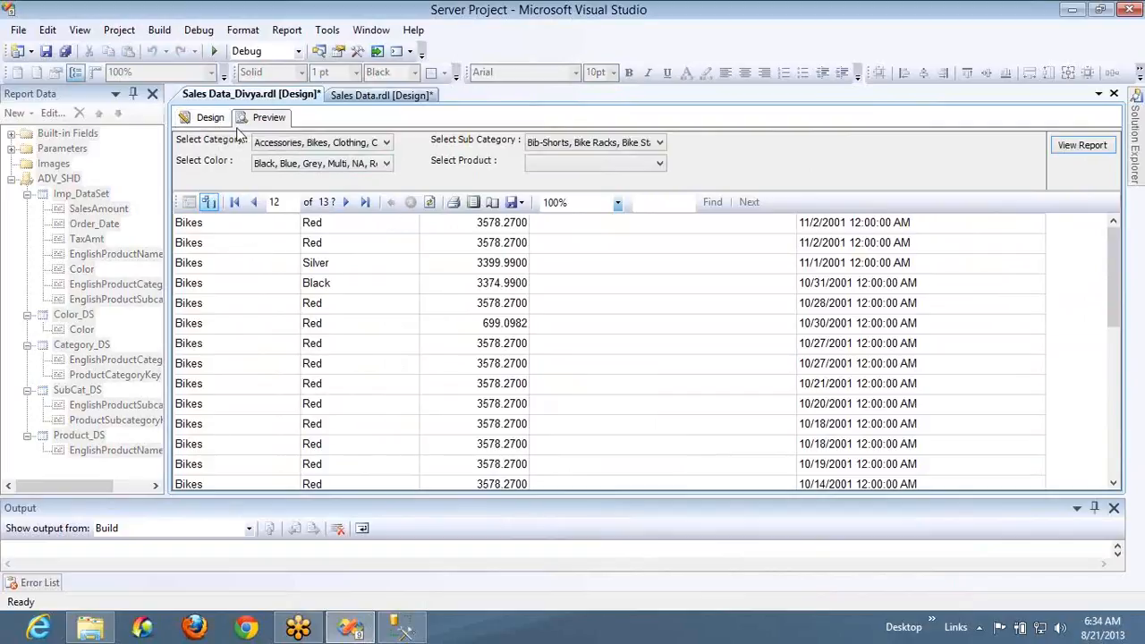
- Switch between the Sales Data and Sales Data_Divya designs to compare their tables
click(240, 203)
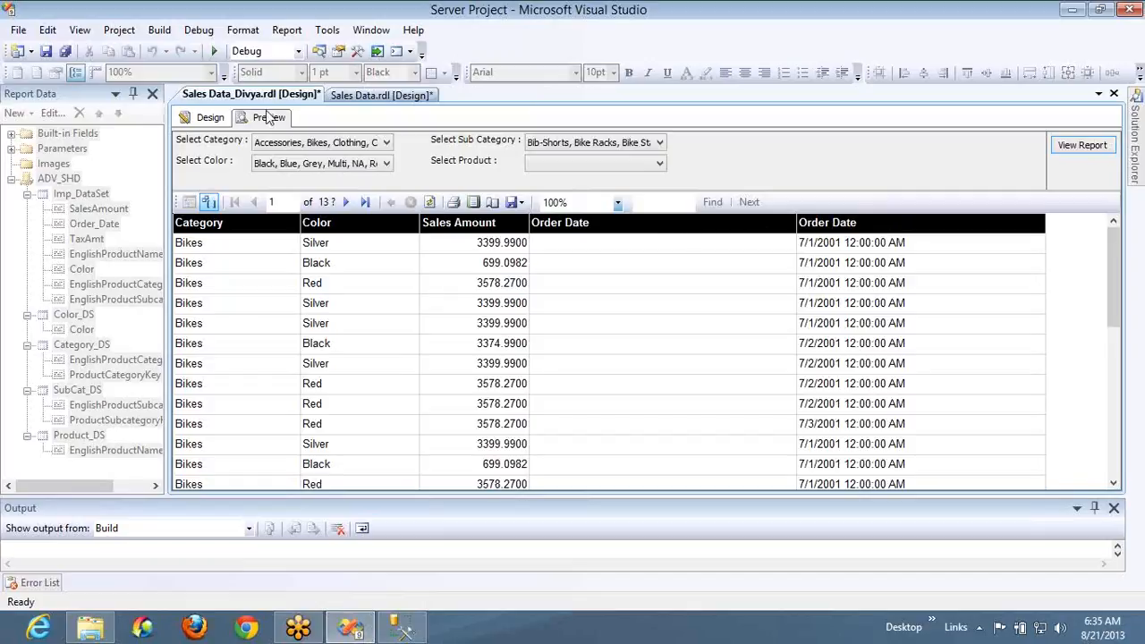
click(206, 118)
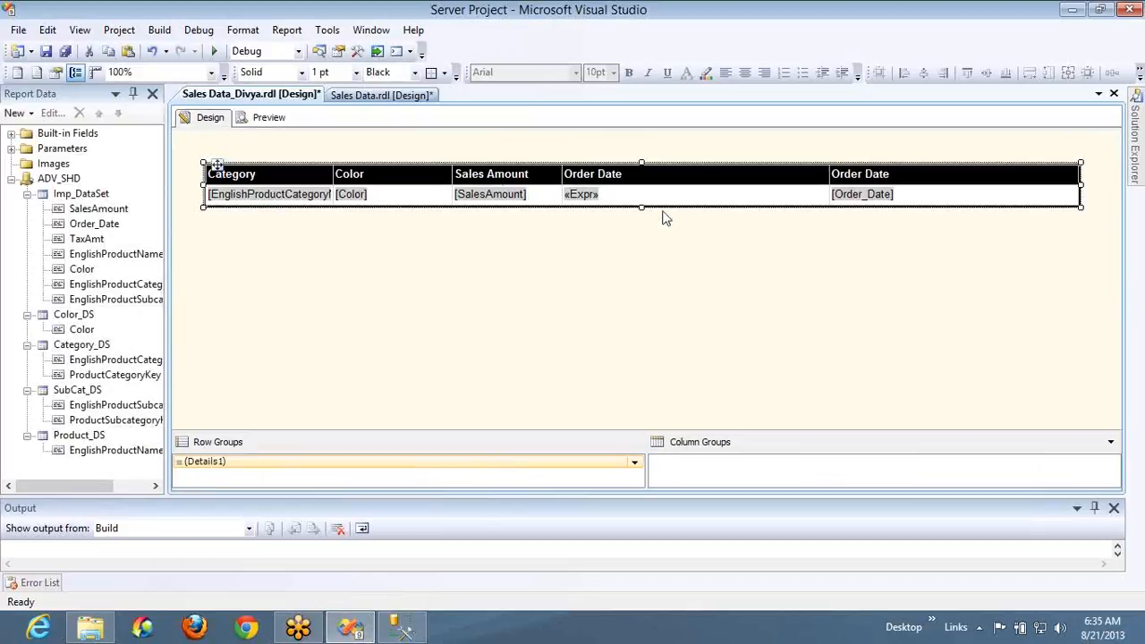
click(397, 96)
click(298, 194)
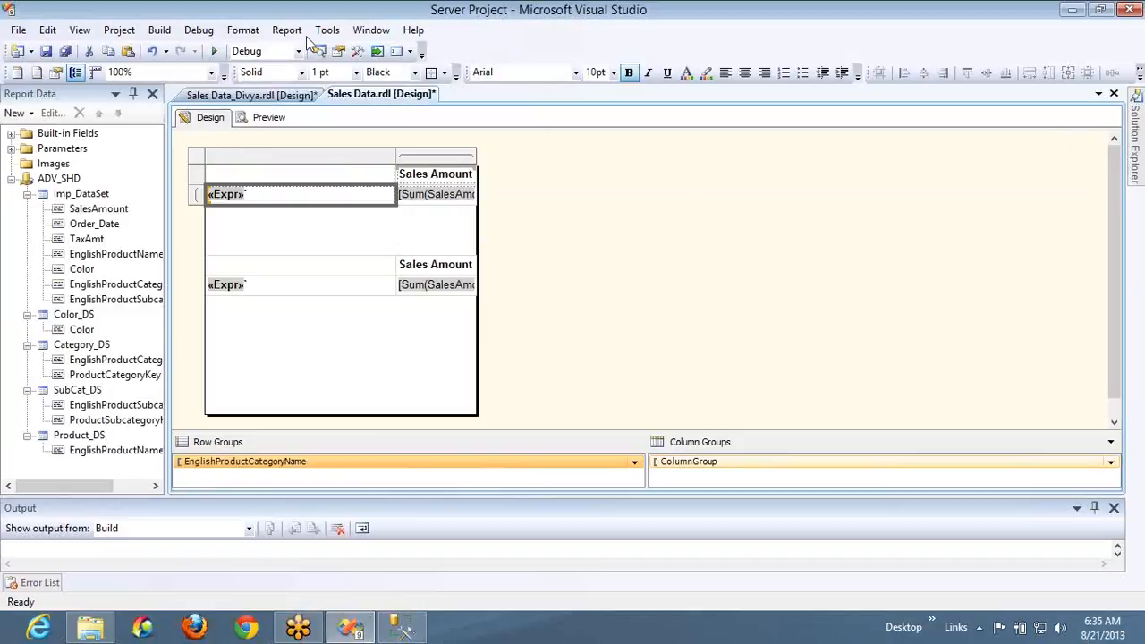
click(255, 93)
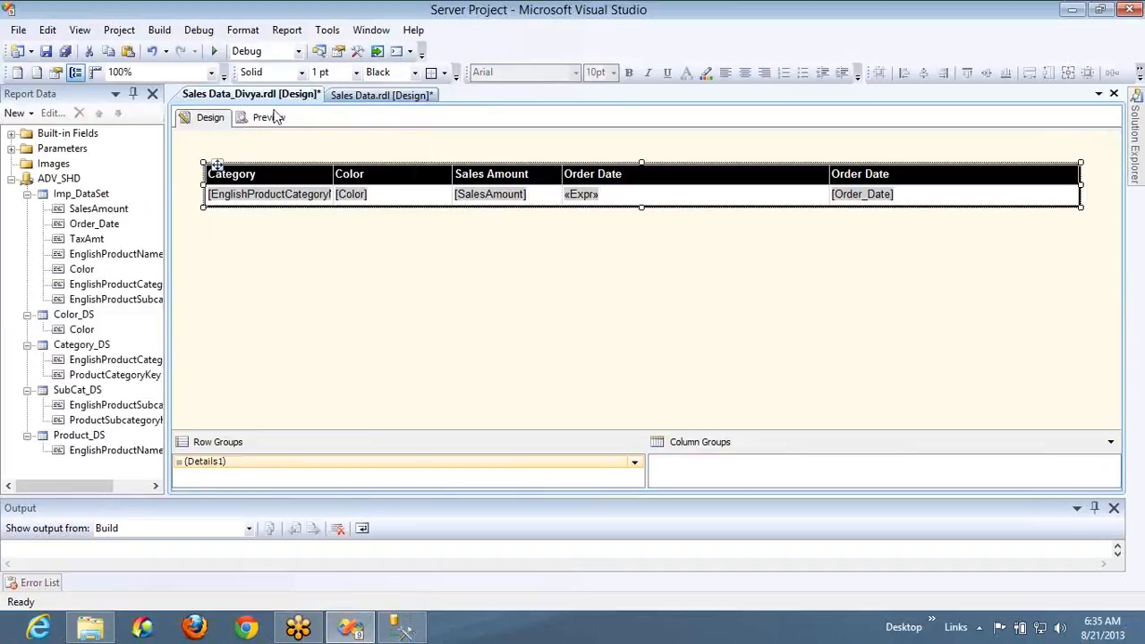
click(369, 96)
click(436, 173)
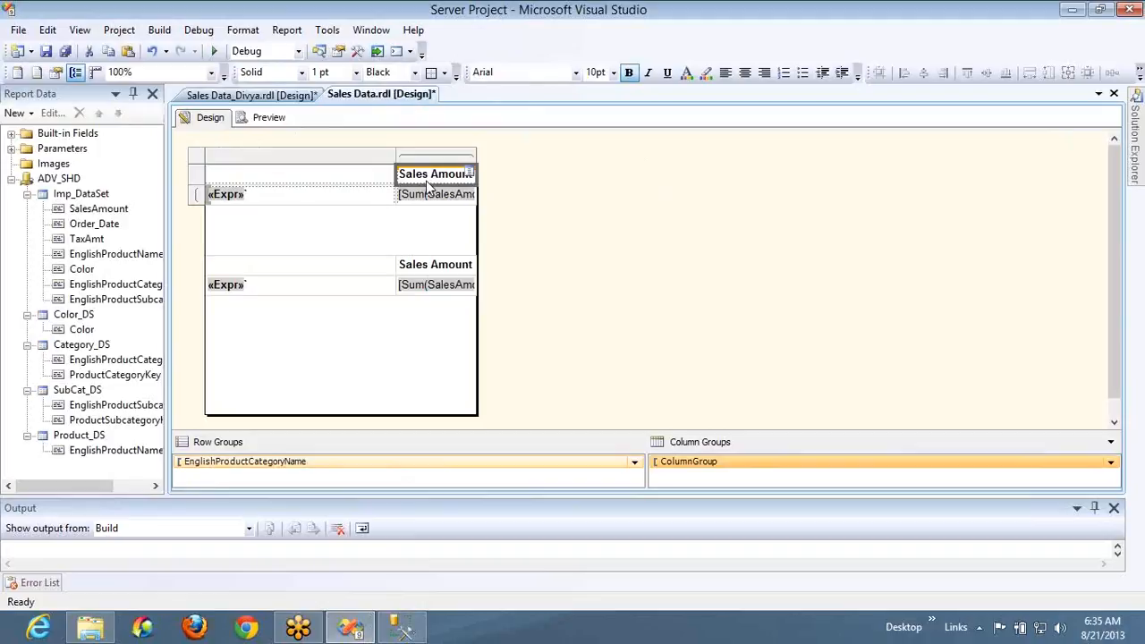
click(262, 201)
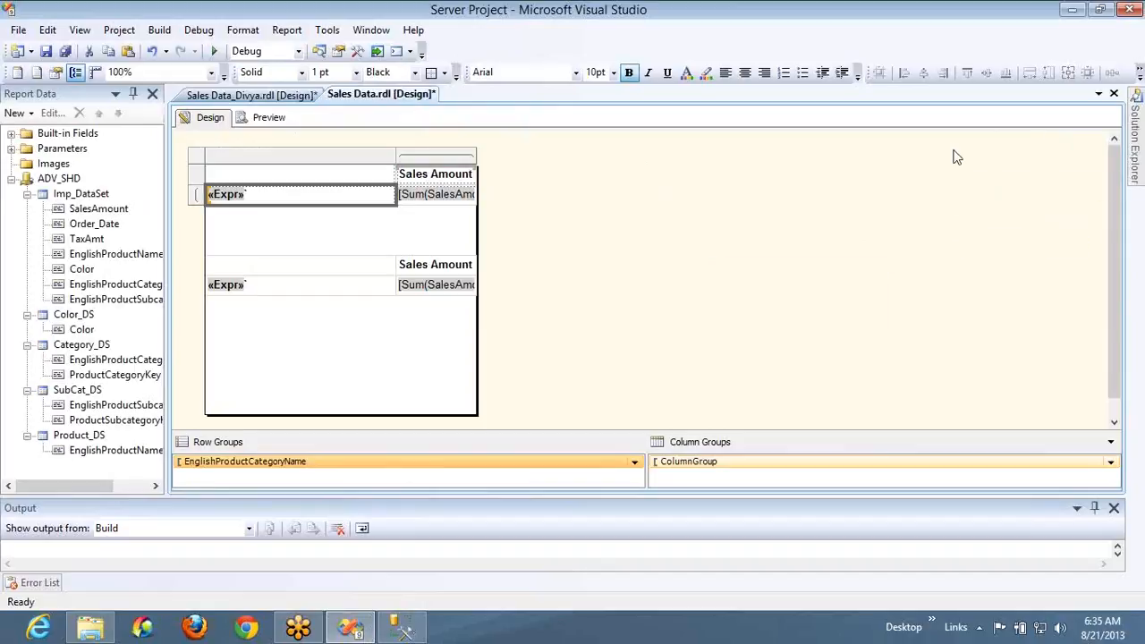
click(295, 97)
- Set the table to be hidden when the report is initially run in its Tablix Properties
click(204, 159)
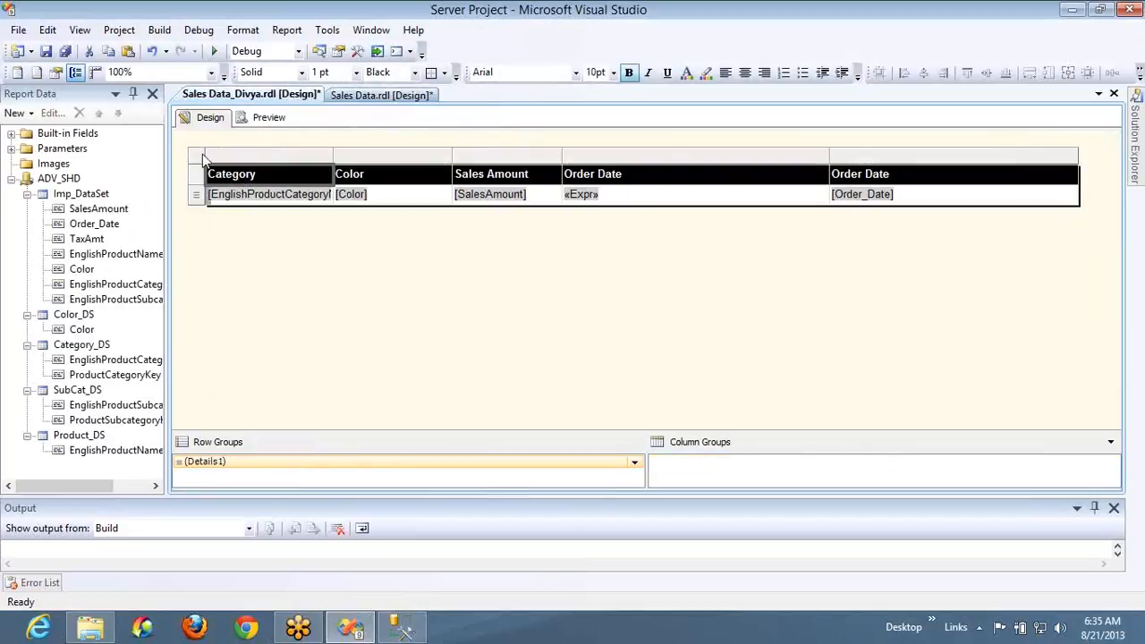
right_click(204, 159)
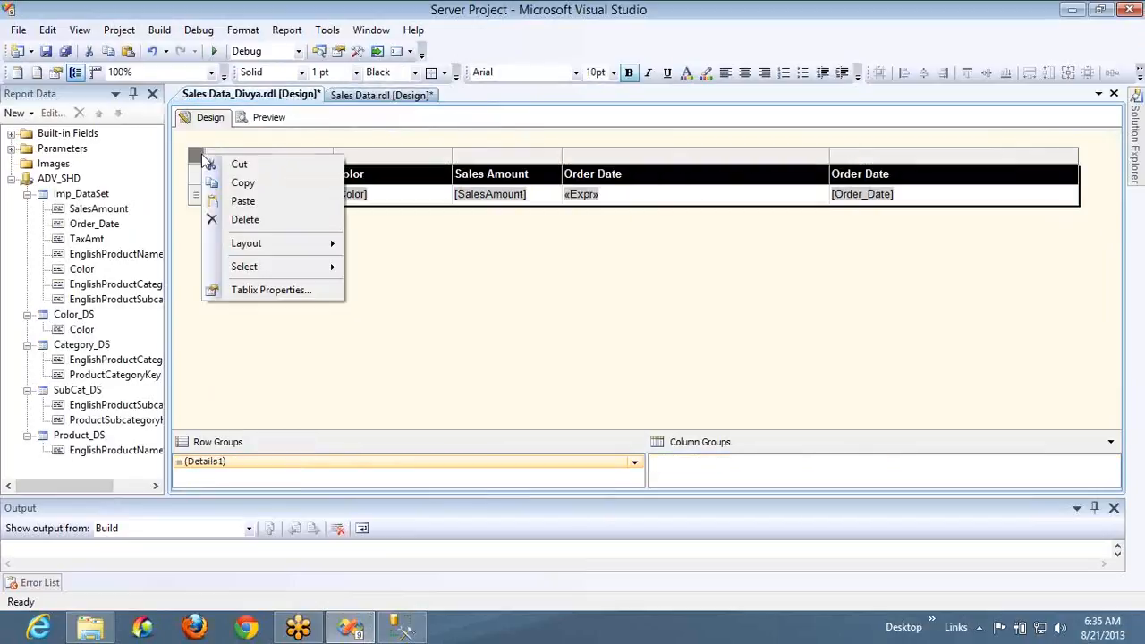
click(266, 290)
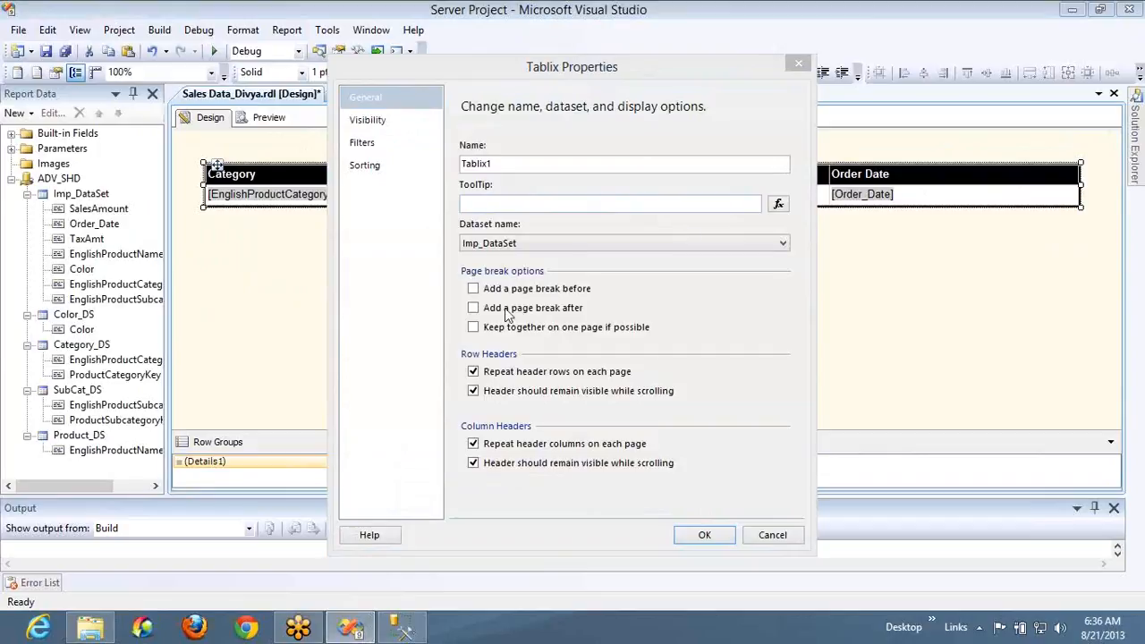
click(410, 132)
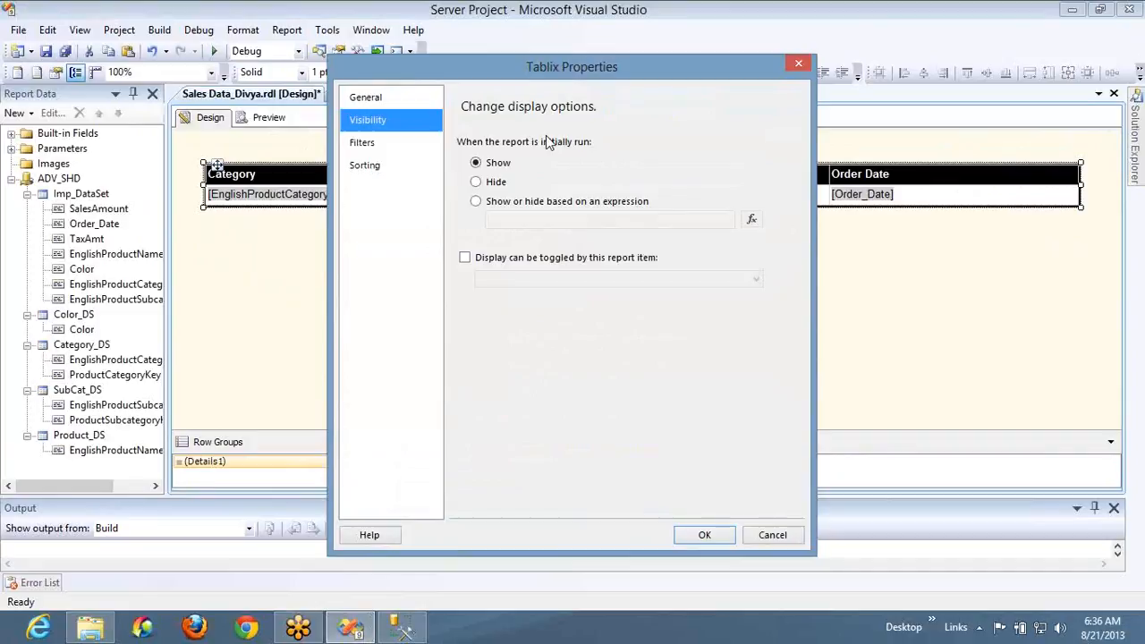
click(497, 182)
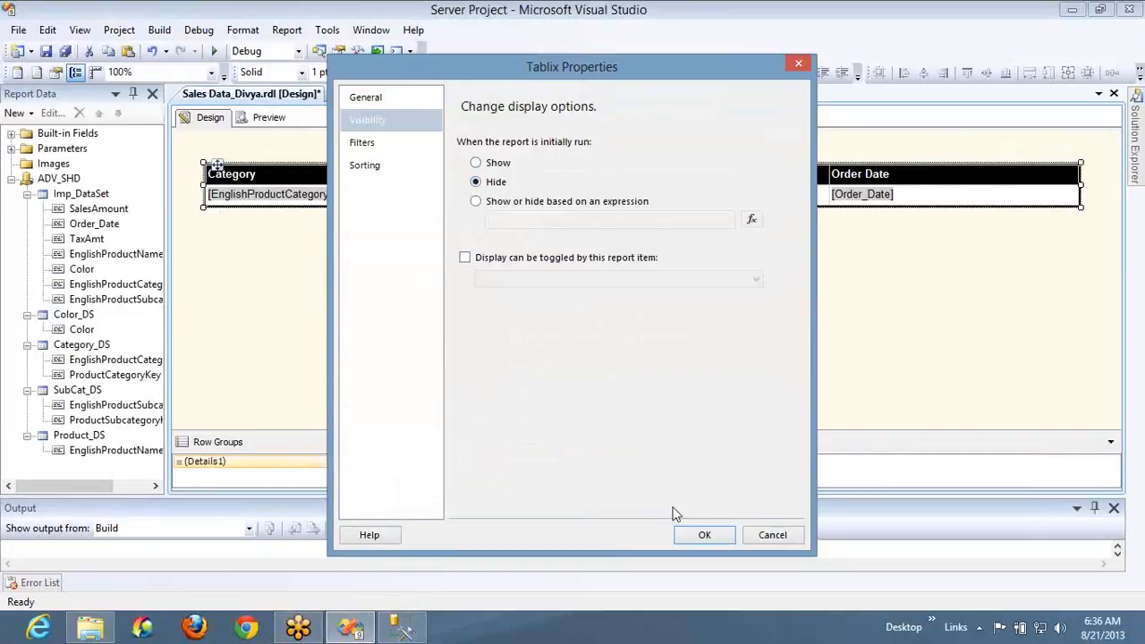
click(700, 535)
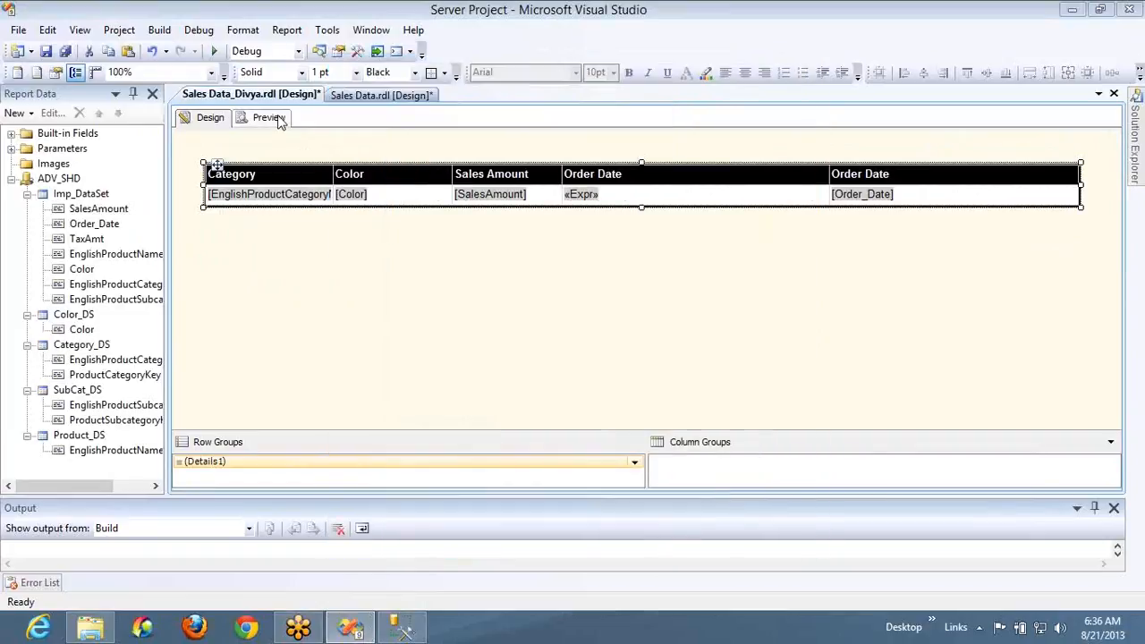
- Preview the report, then recheck the table's Visibility settings in Tablix Properties without changes
click(279, 121)
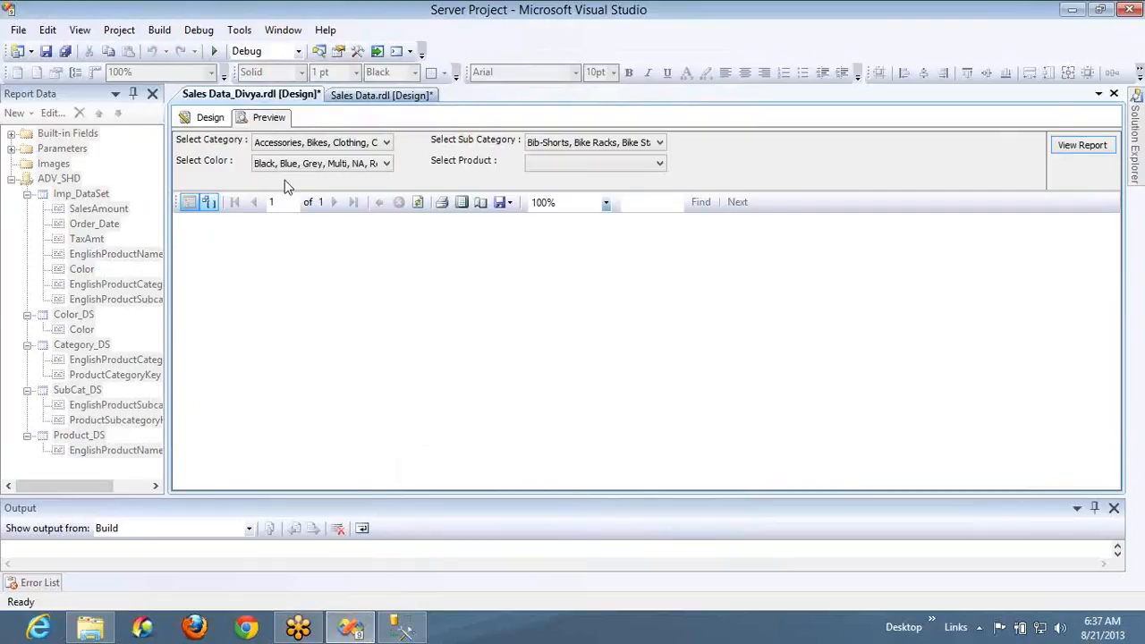
click(208, 117)
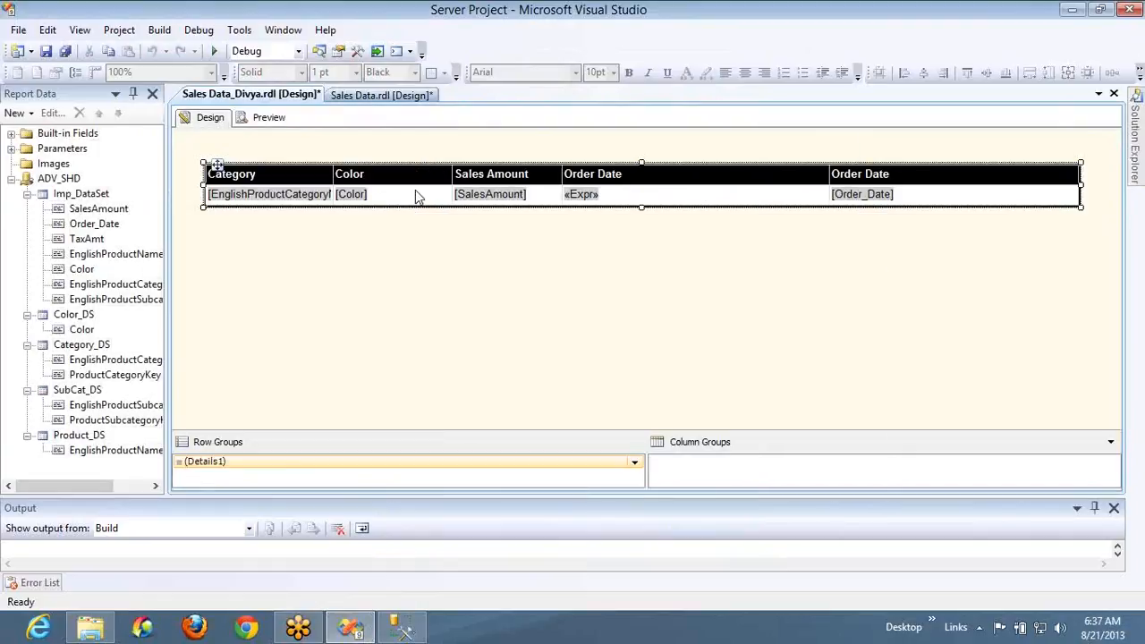
right_click(195, 156)
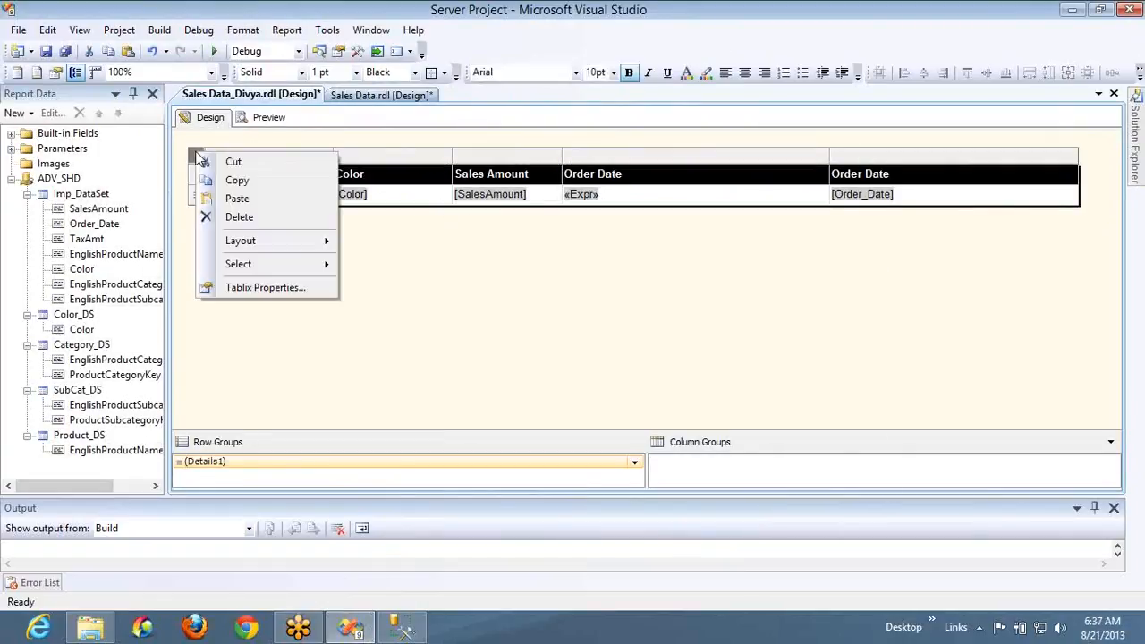
click(294, 286)
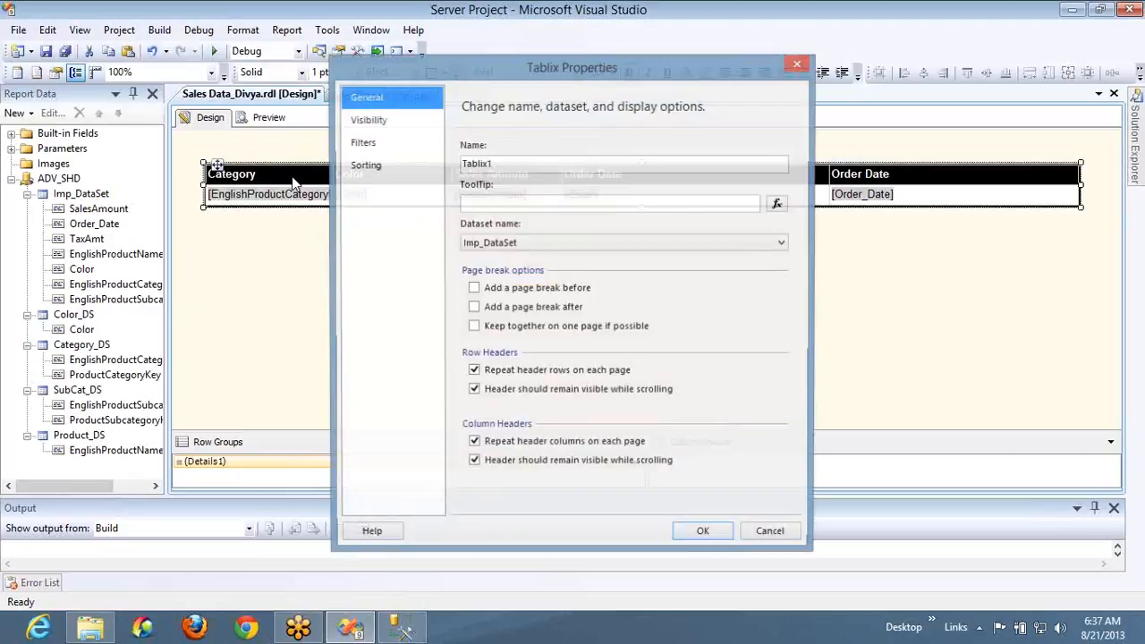
click(376, 120)
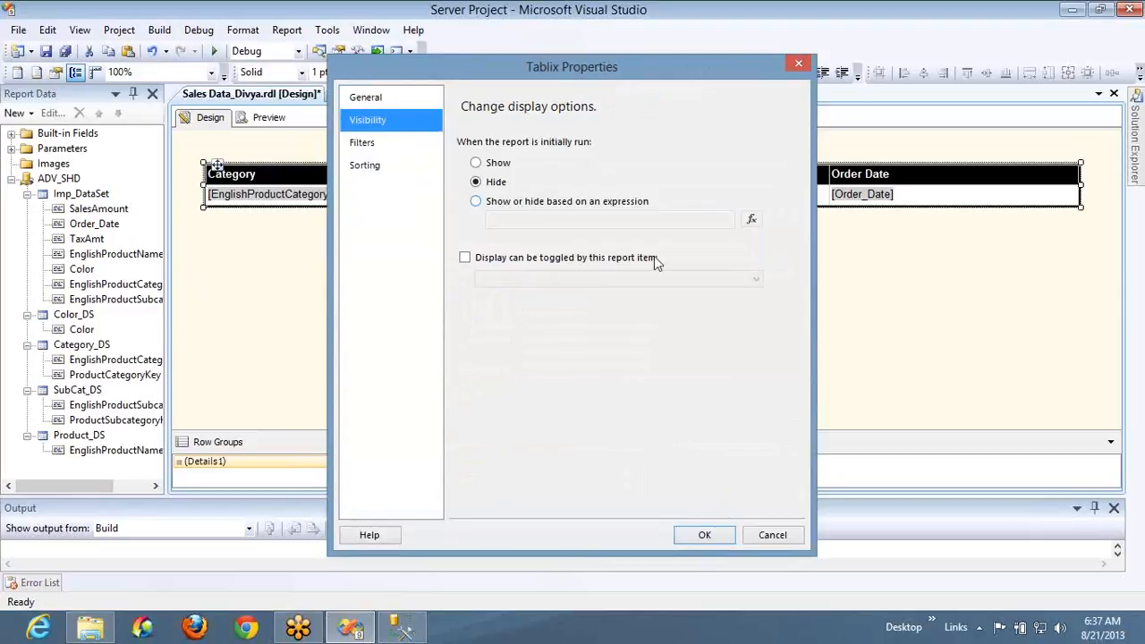
click(779, 537)
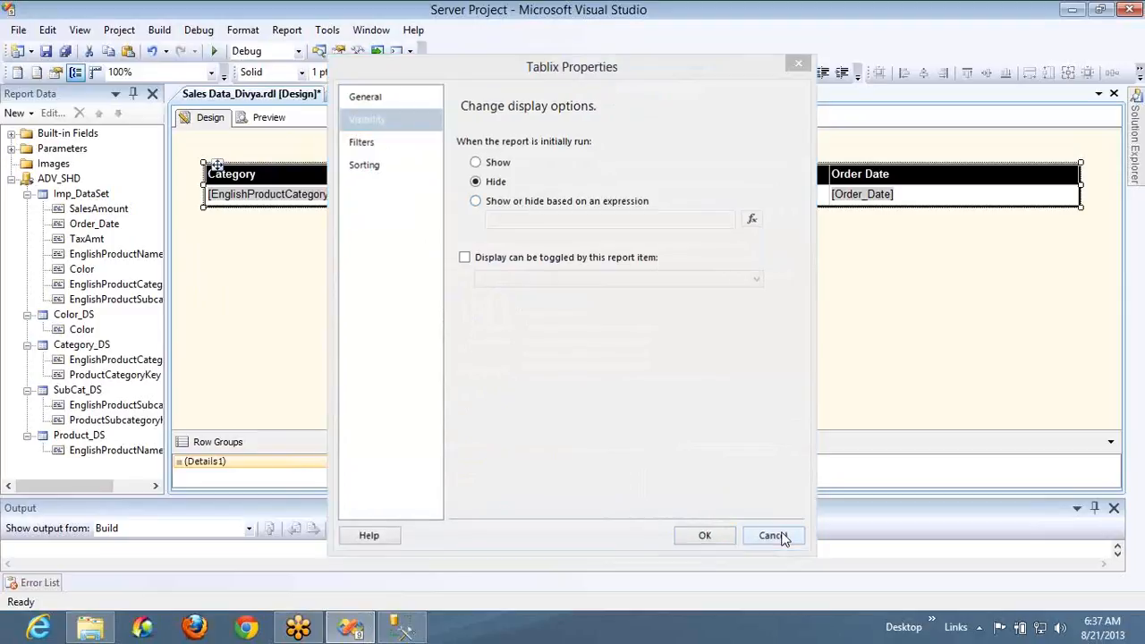
- Add a new report parameter named paramVisi with the prompt "Visible :"
right_click(64, 150)
key(Escape)
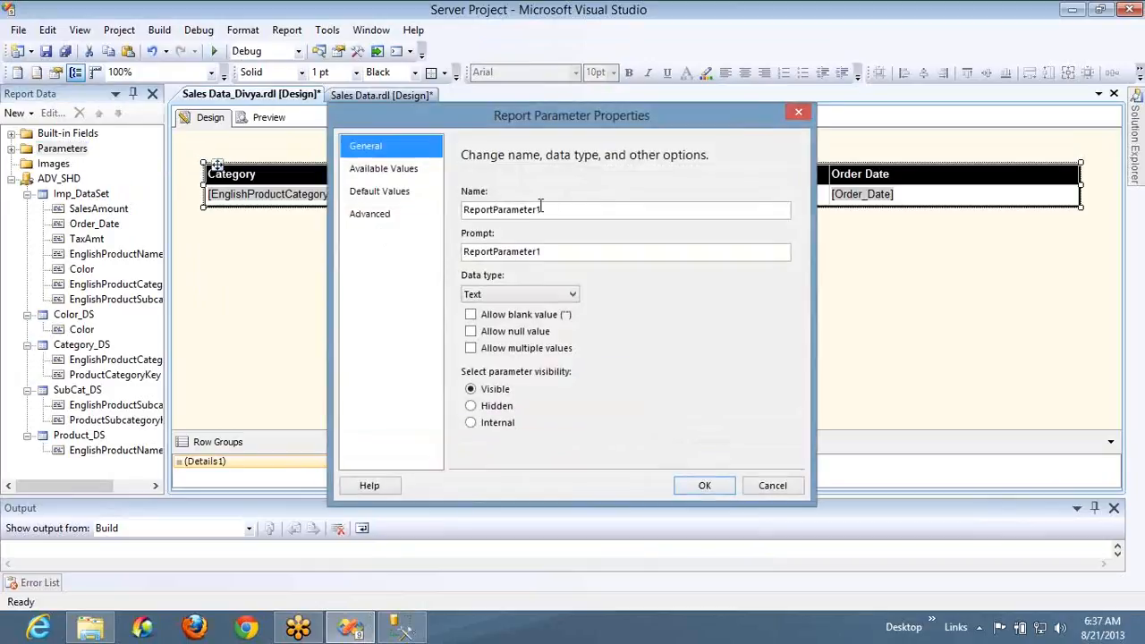
double_click(554, 206)
text(paramVisi)
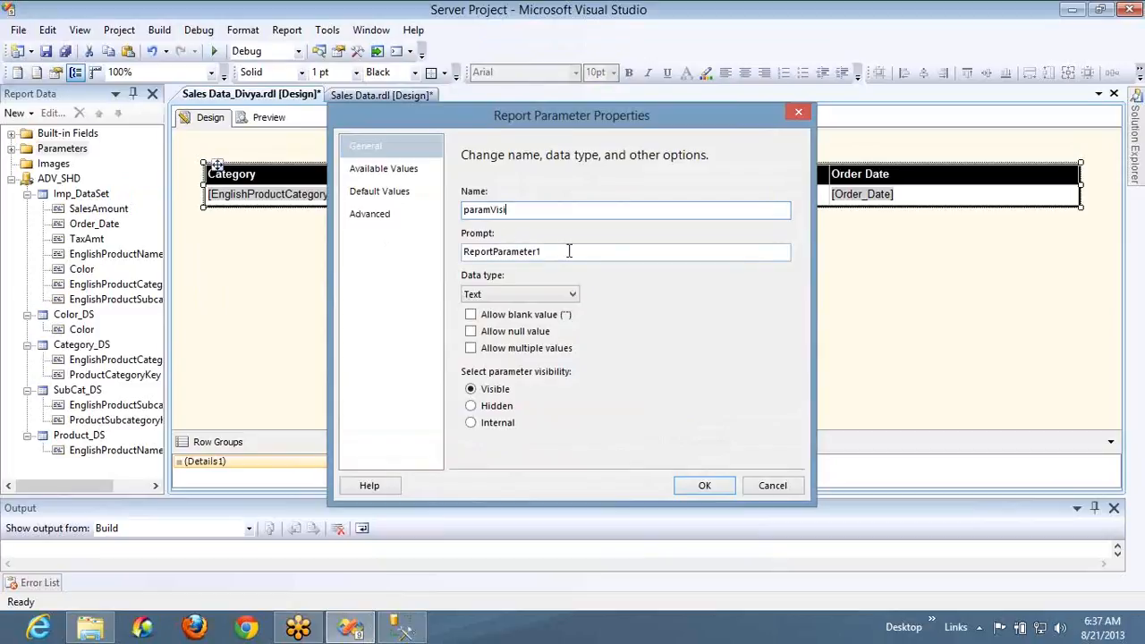
key(Tab)
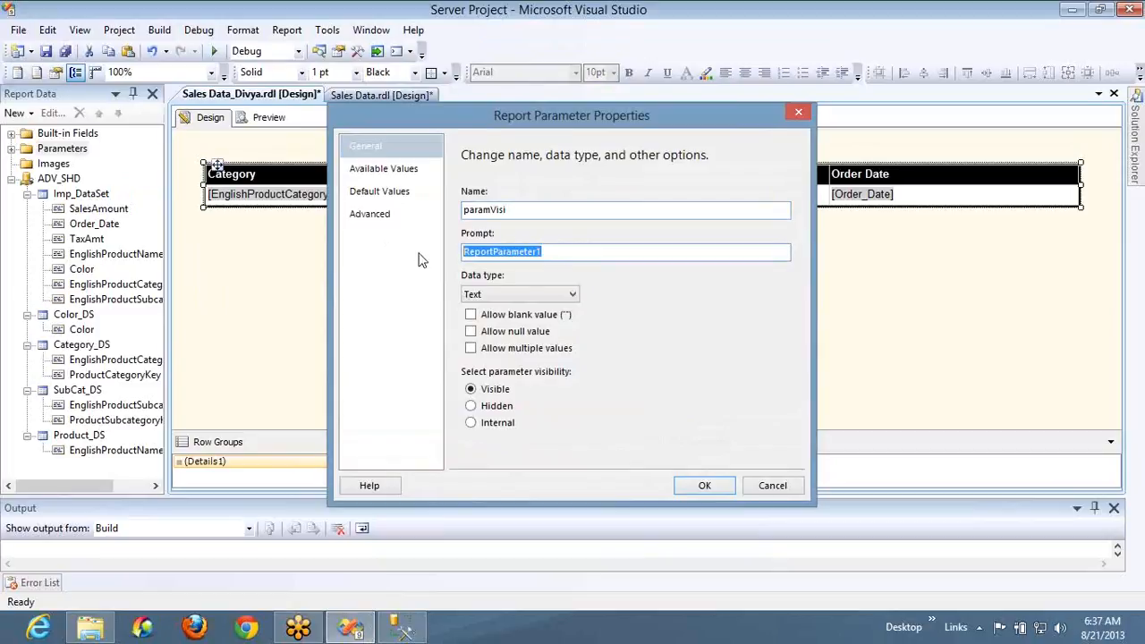
text(Vis)
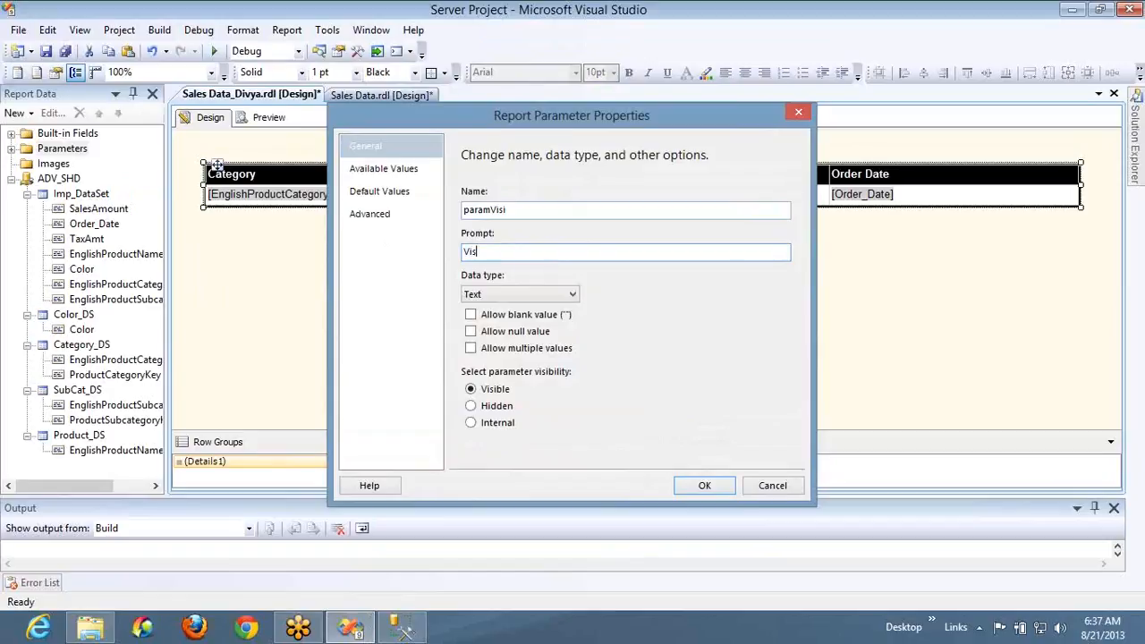
text(ible :)
- Specify available values for paramVisi with labels and values Yes and No, and confirm the parameter
click(385, 172)
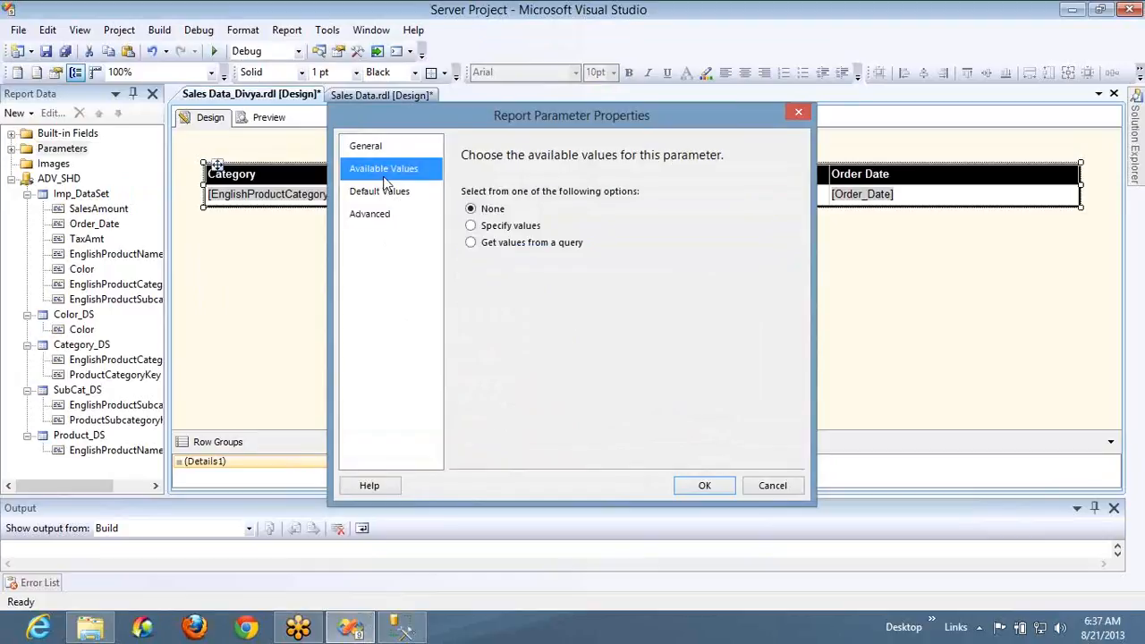
click(503, 234)
click(477, 278)
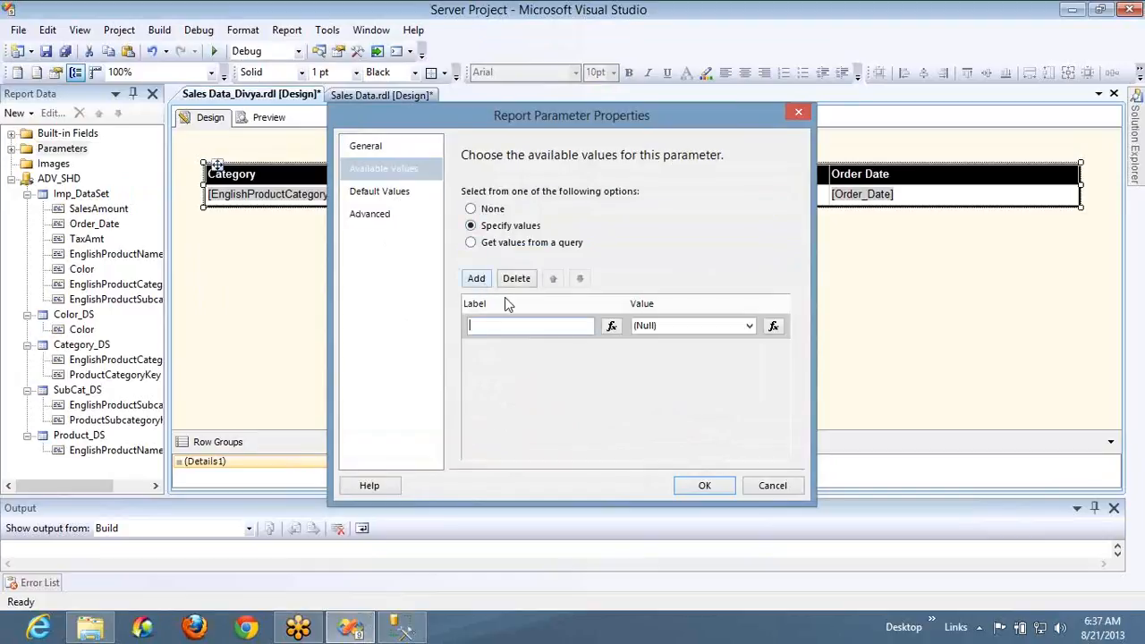
click(531, 327)
text(Yes)
click(671, 325)
text(Yes)
click(481, 282)
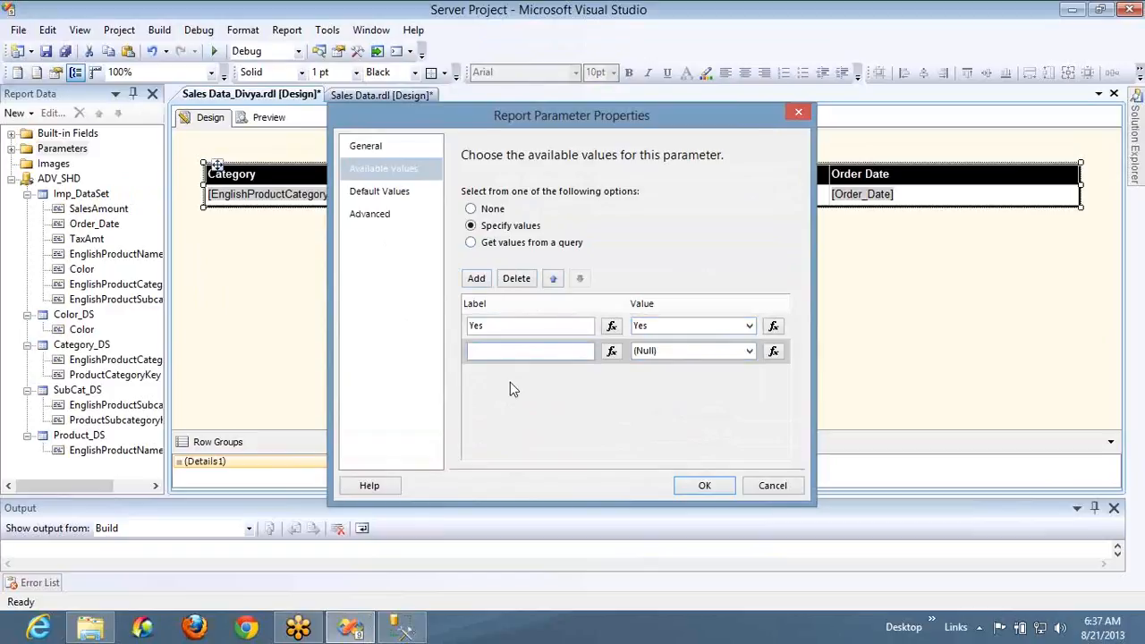
text(No)
click(671, 350)
text(No)
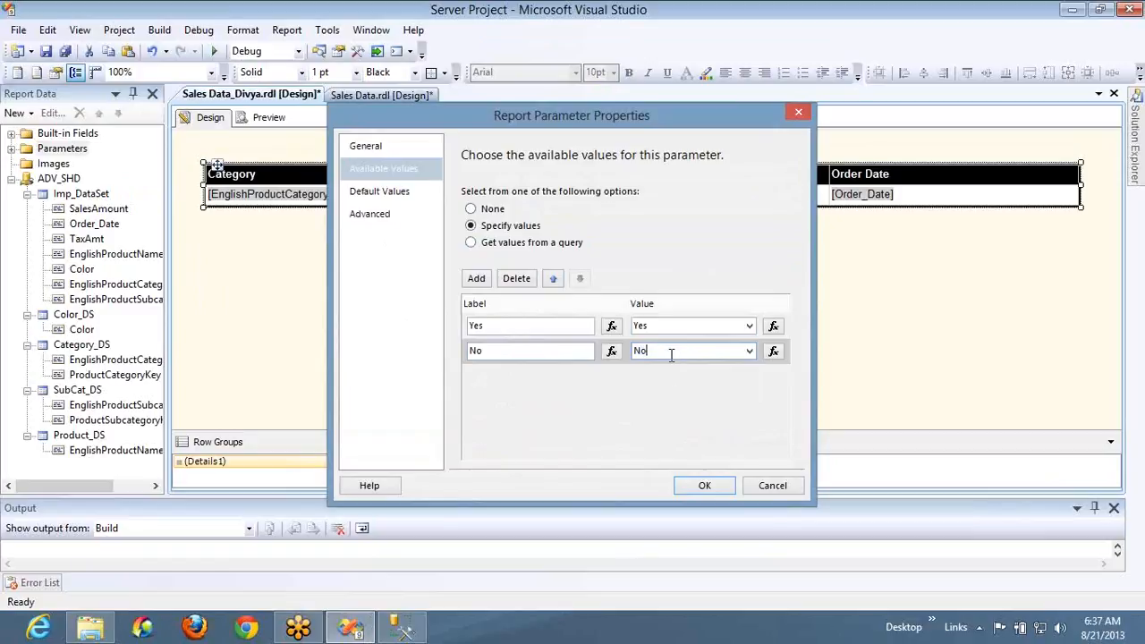
click(698, 485)
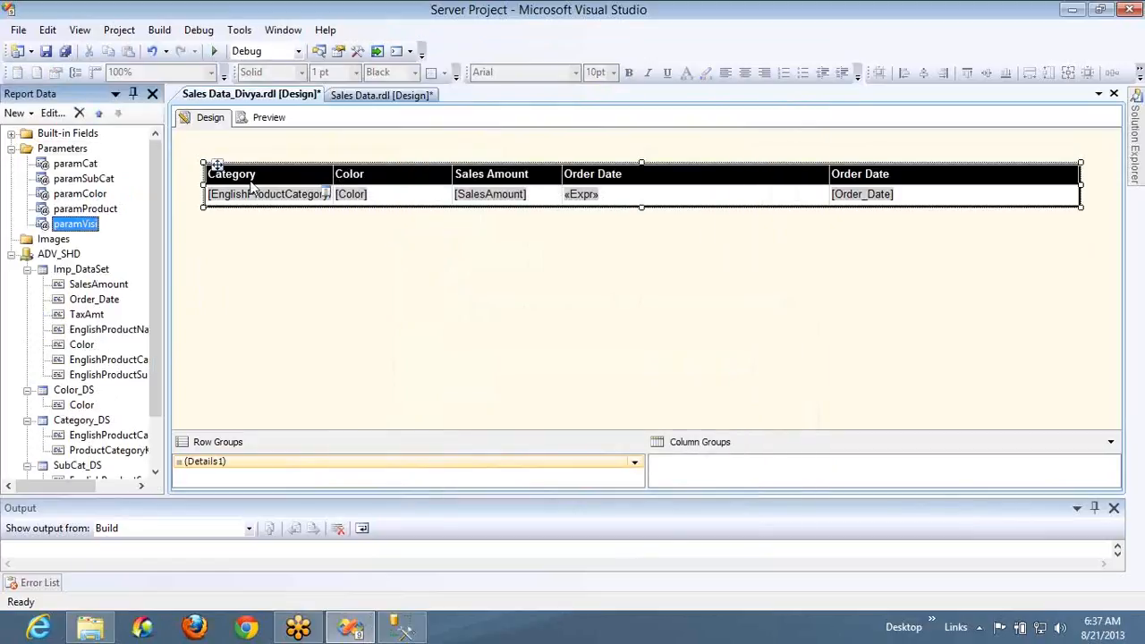
- Open the table's Tablix Properties and set its visibility to show or hide based on an expression
click(255, 189)
right_click(196, 159)
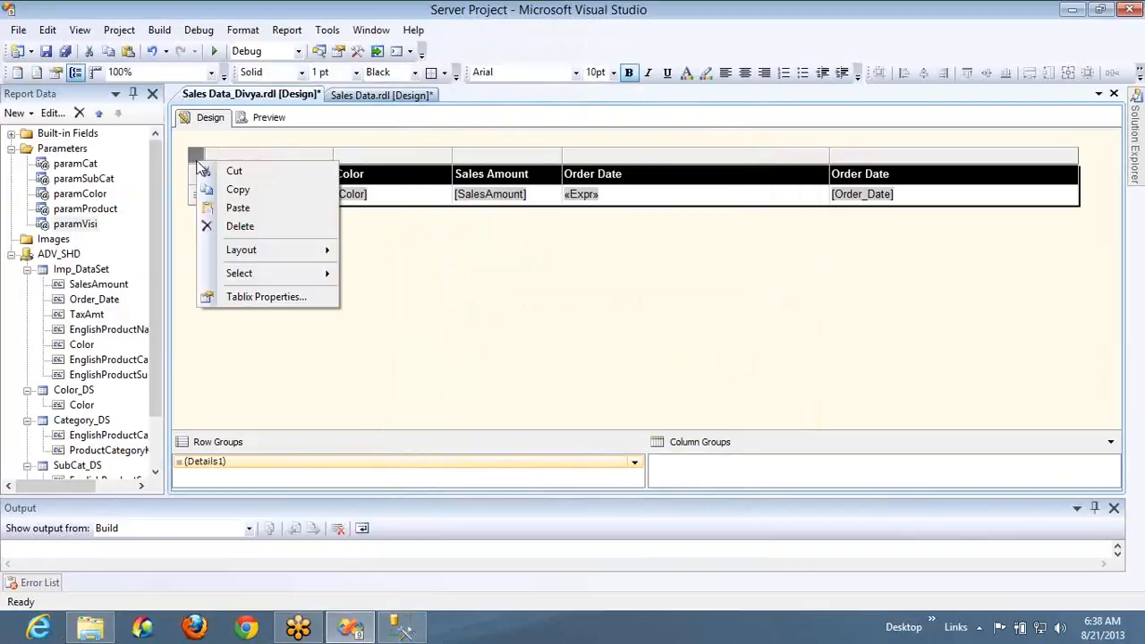
click(273, 297)
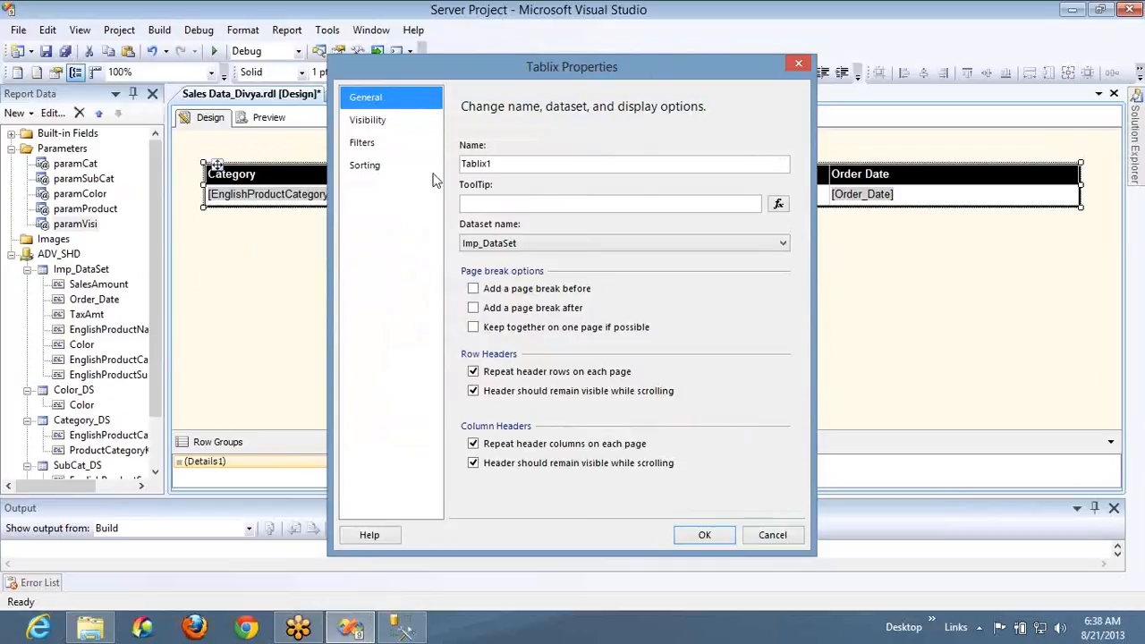
click(379, 125)
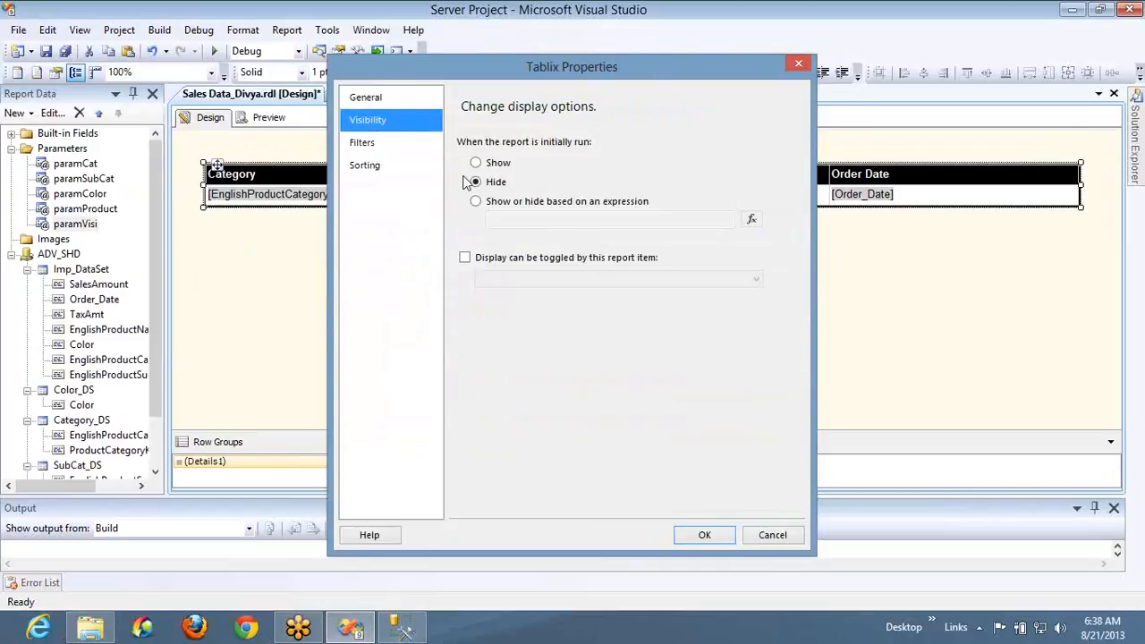
click(503, 203)
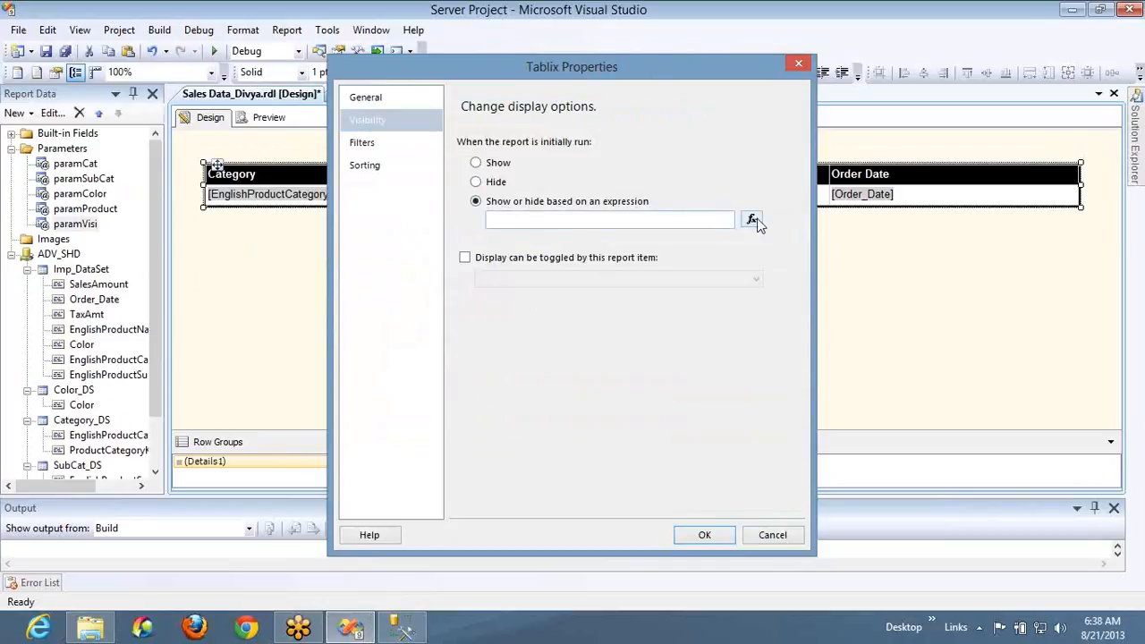
- Enter the hidden expression =iif(Parameters!paramVisi.Value = "Yes",false,true) for the table and confirm the properties
click(753, 219)
text(iif()
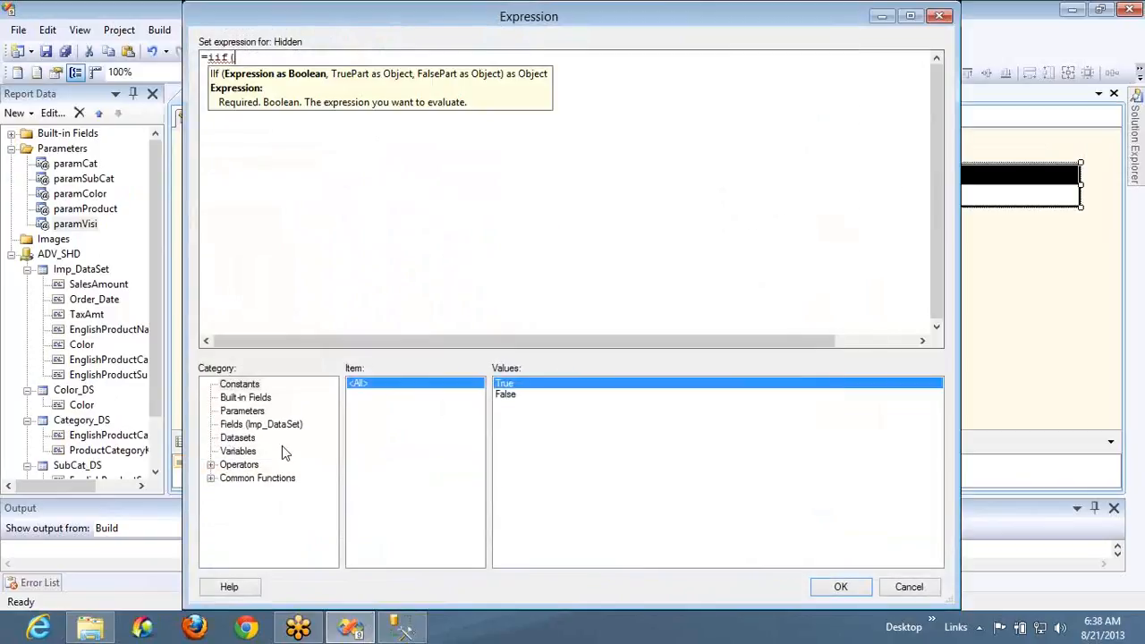
click(257, 412)
key(super)
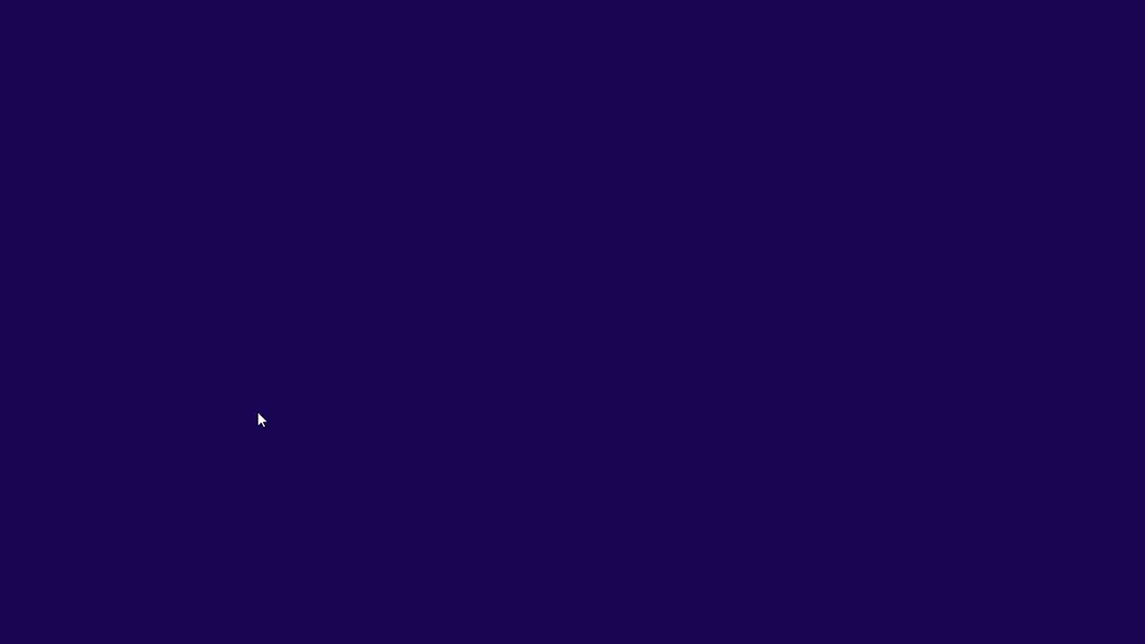
key(alt+Tab)
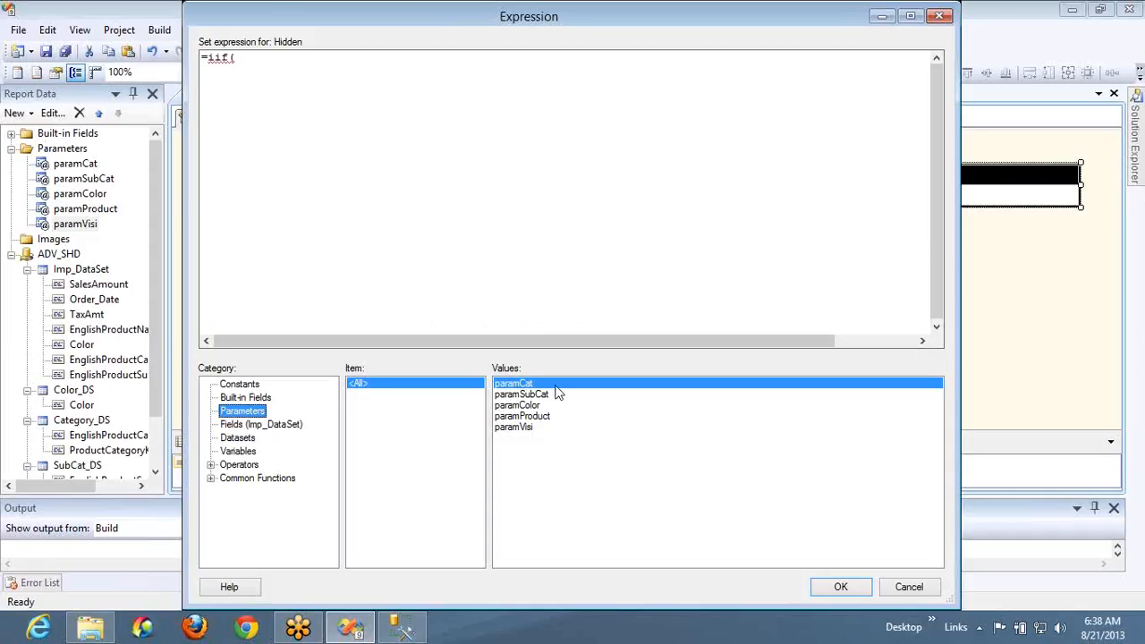
click(518, 427)
double_click(518, 427)
text(=)
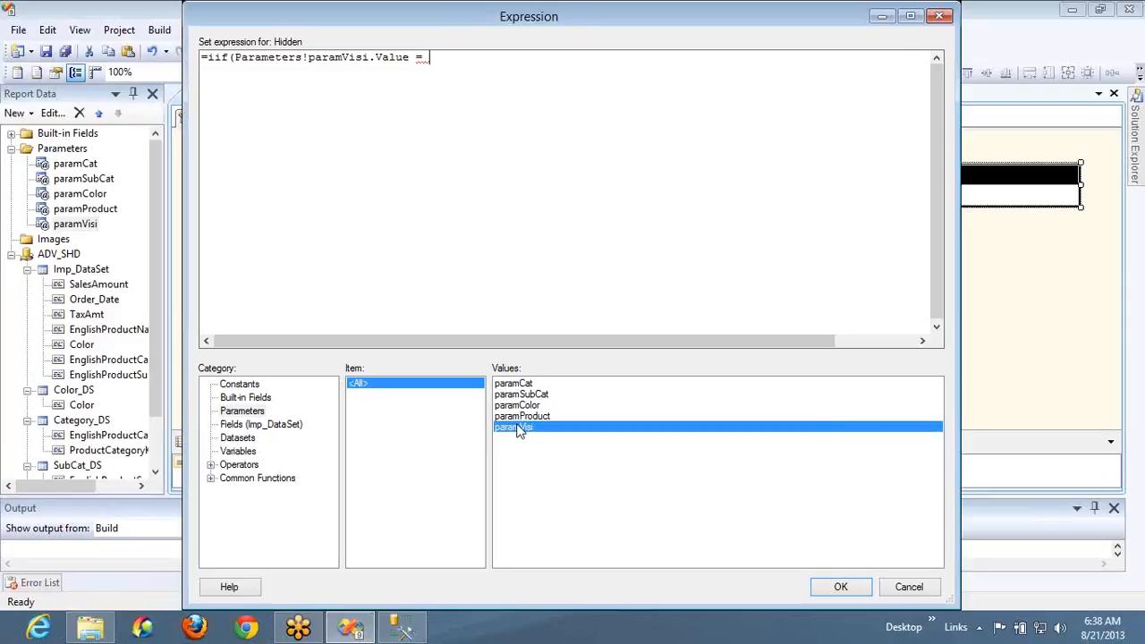
text( "")
key(Left)
text(Yes)
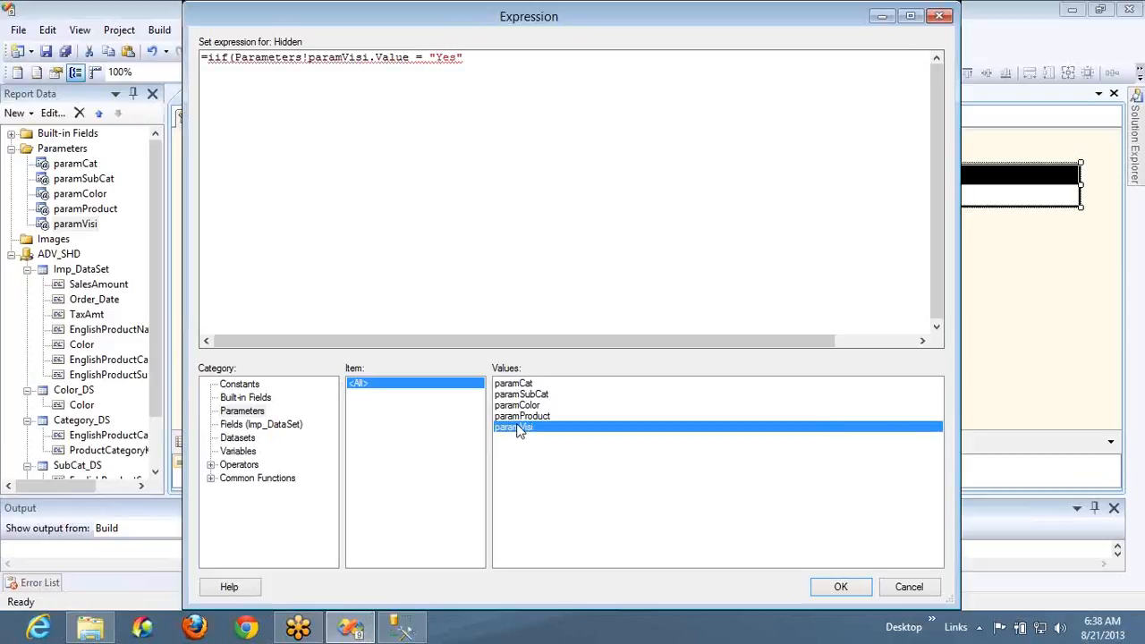
key(End)
text(,)
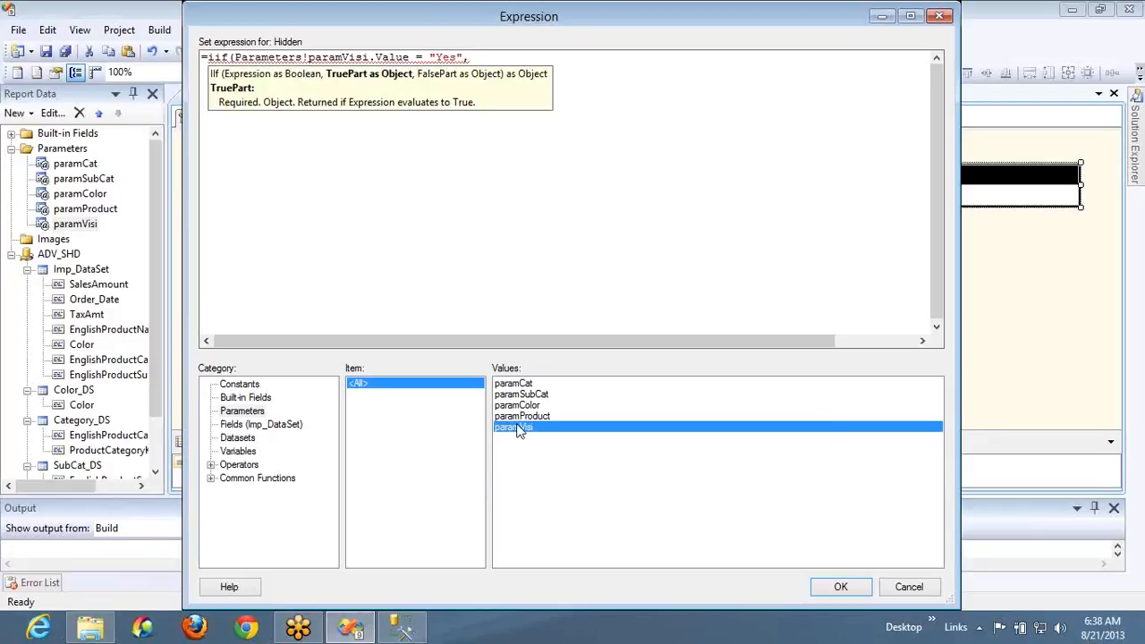
text(fal)
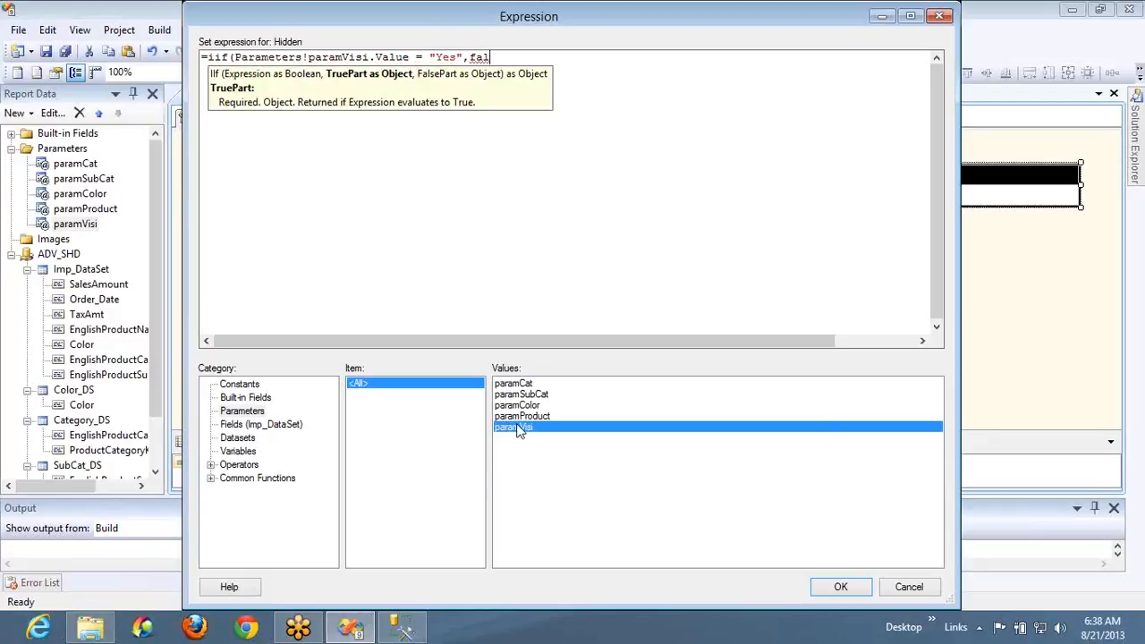
text(se,)
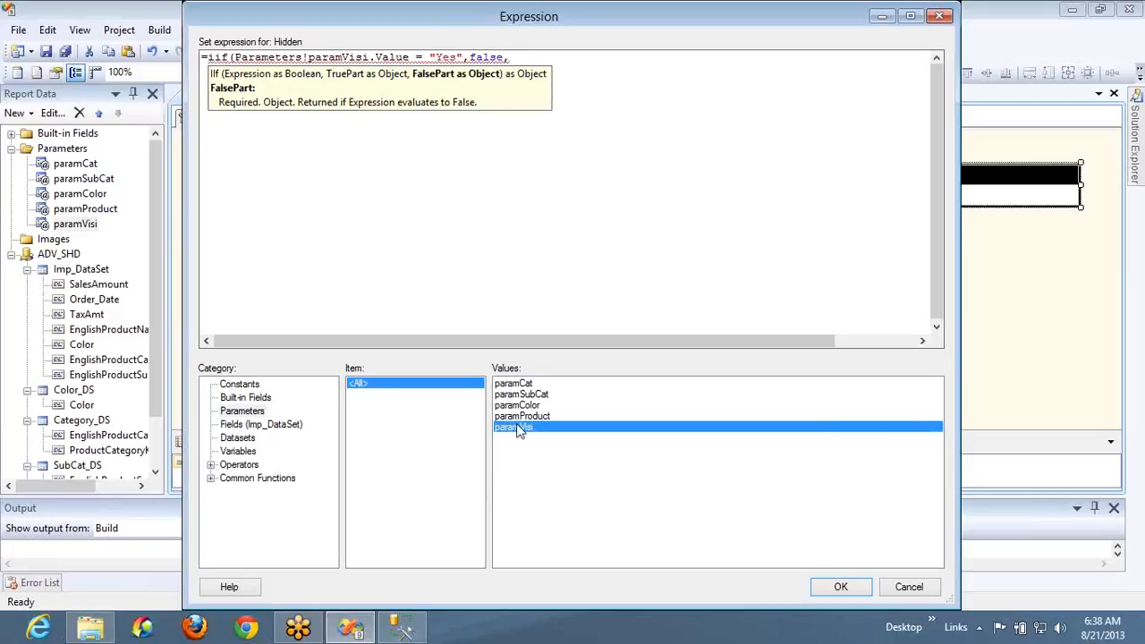
text(true))
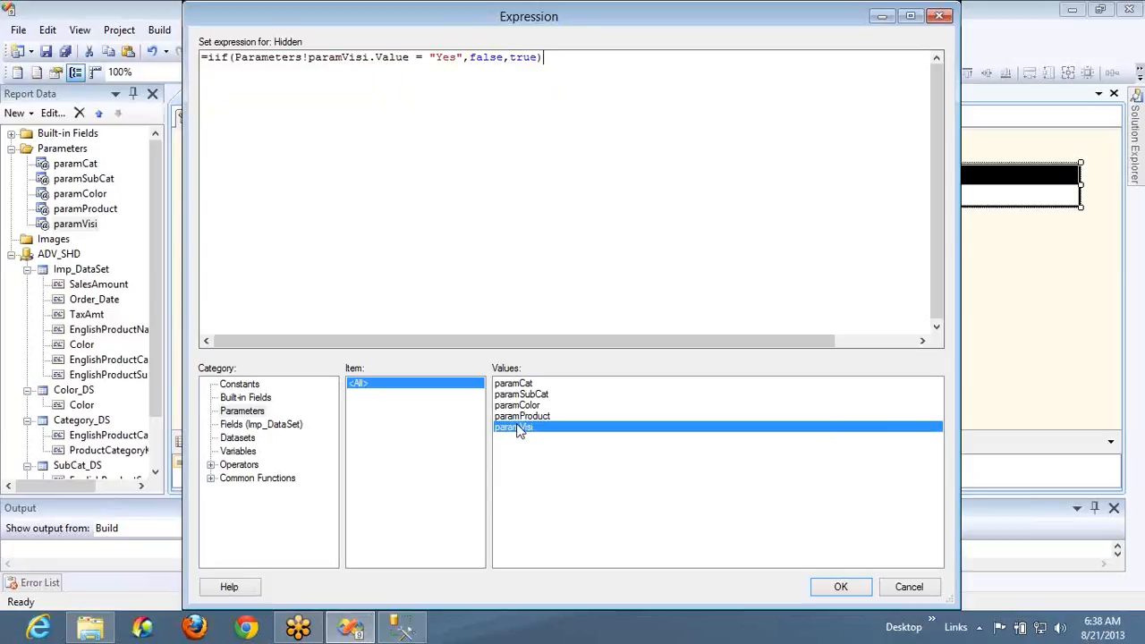
click(839, 590)
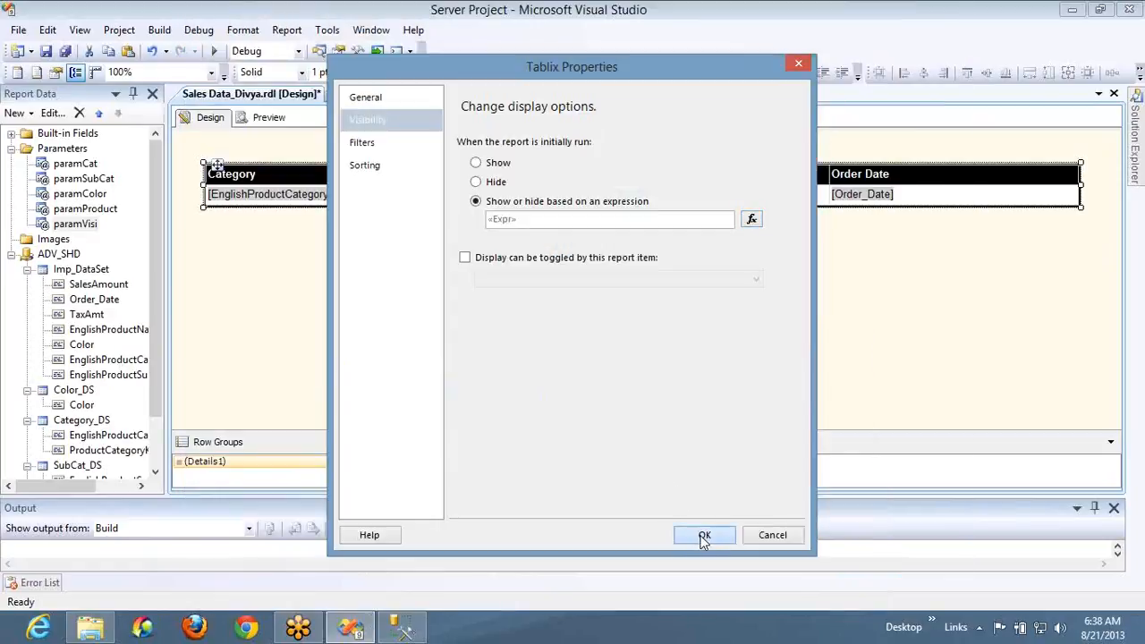
click(701, 530)
- Preview the report with the Visible parameter set to Yes
click(274, 122)
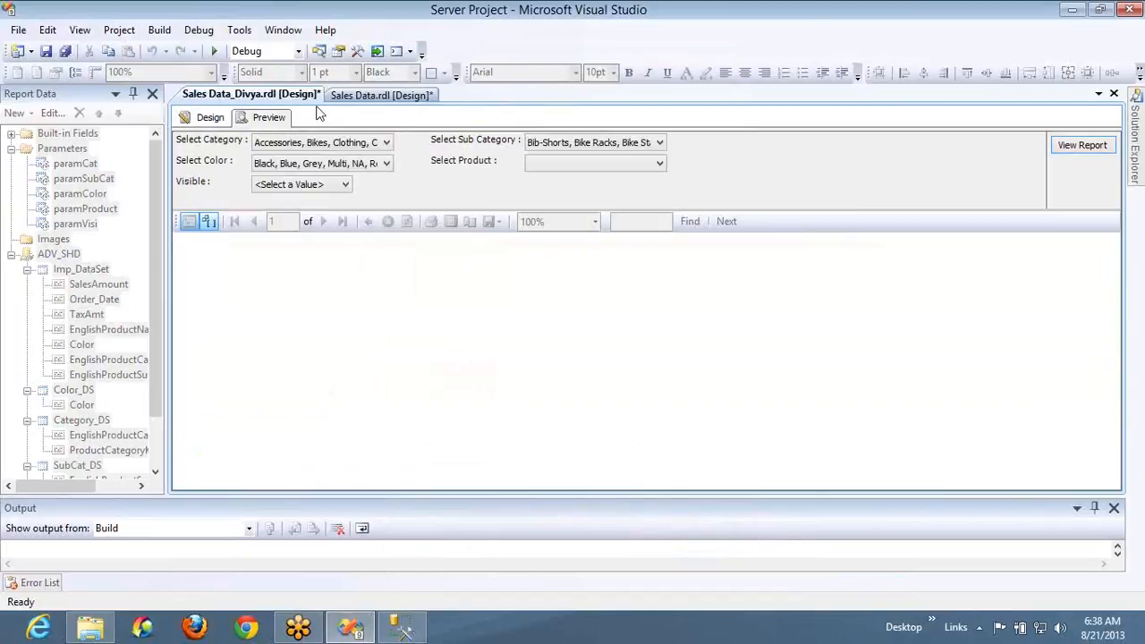
click(319, 185)
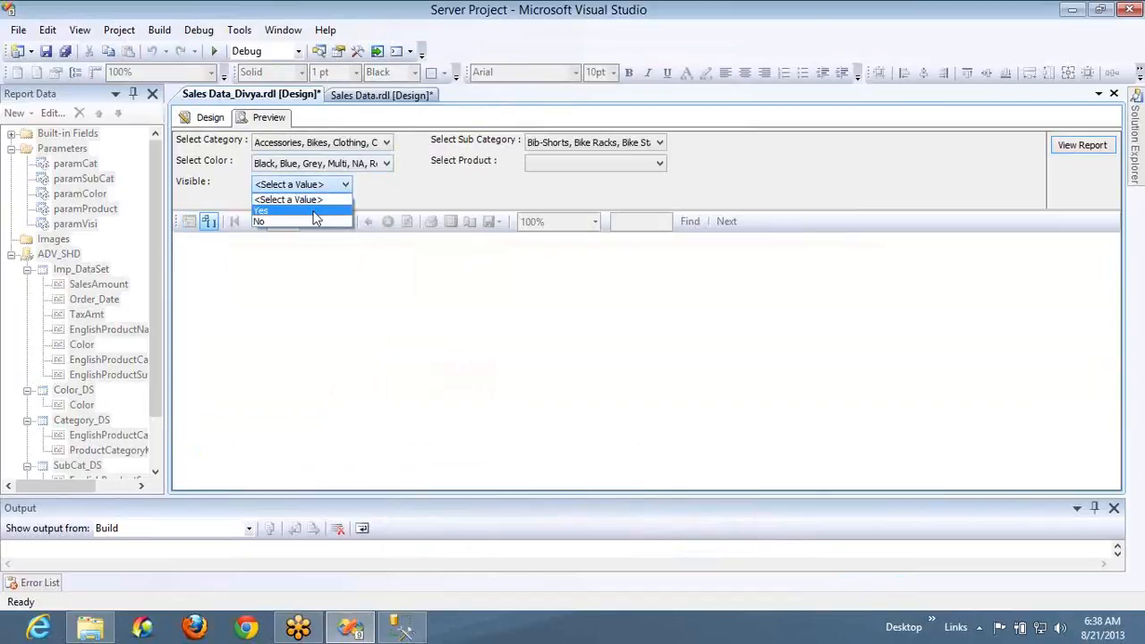
click(311, 211)
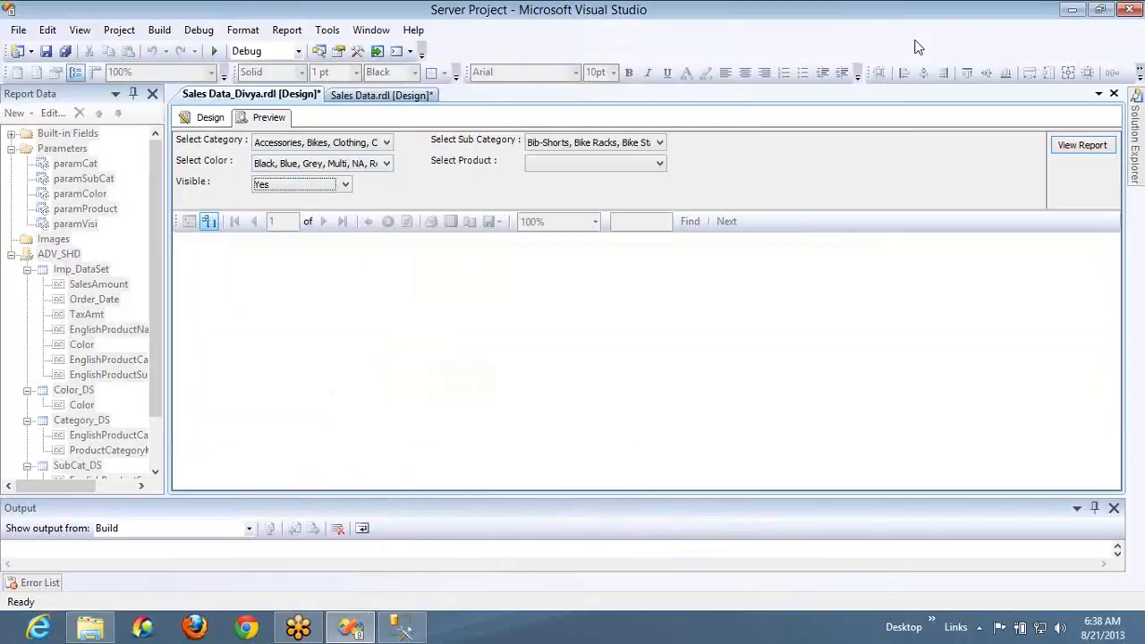
click(1064, 155)
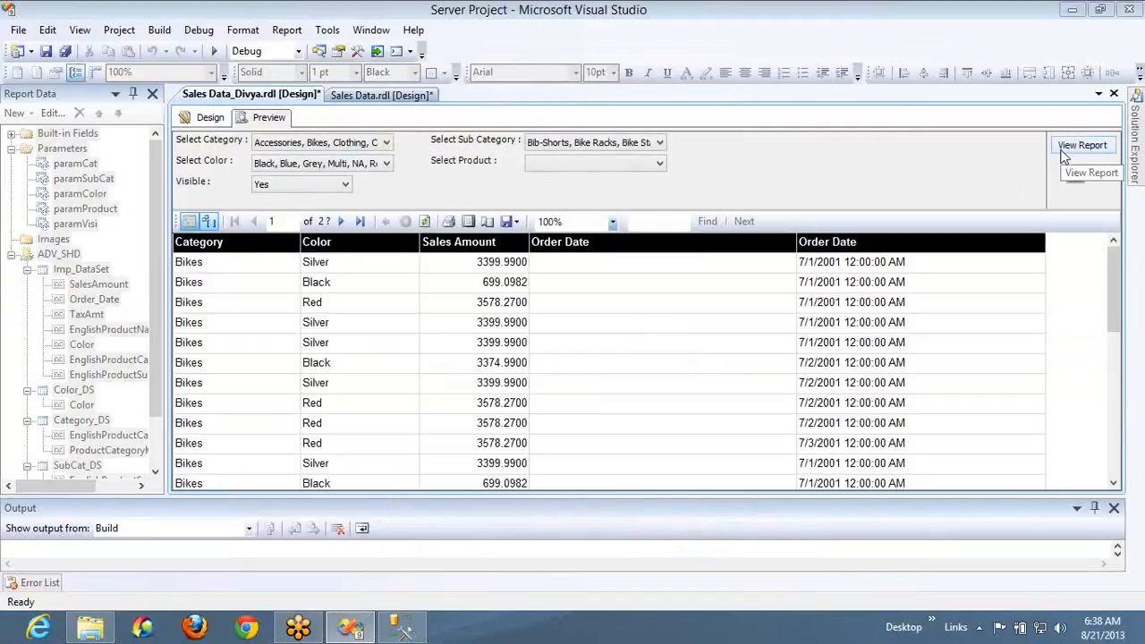
- Rerun the report preview with the Visible parameter set to No
click(290, 184)
click(292, 211)
key(super)
key(alt+Tab)
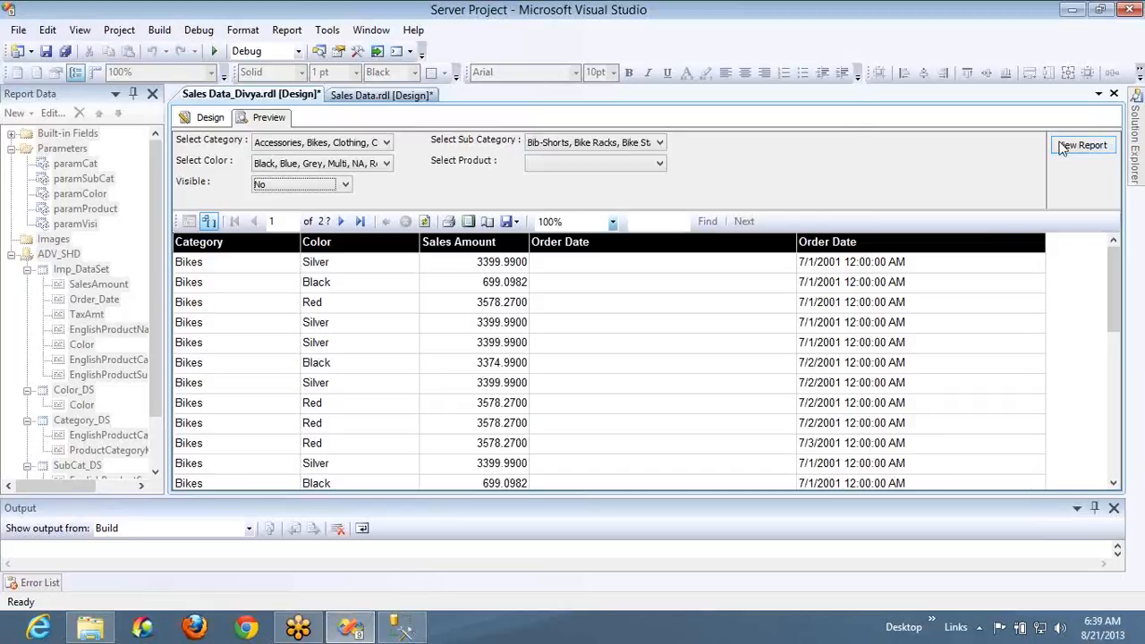
click(1081, 146)
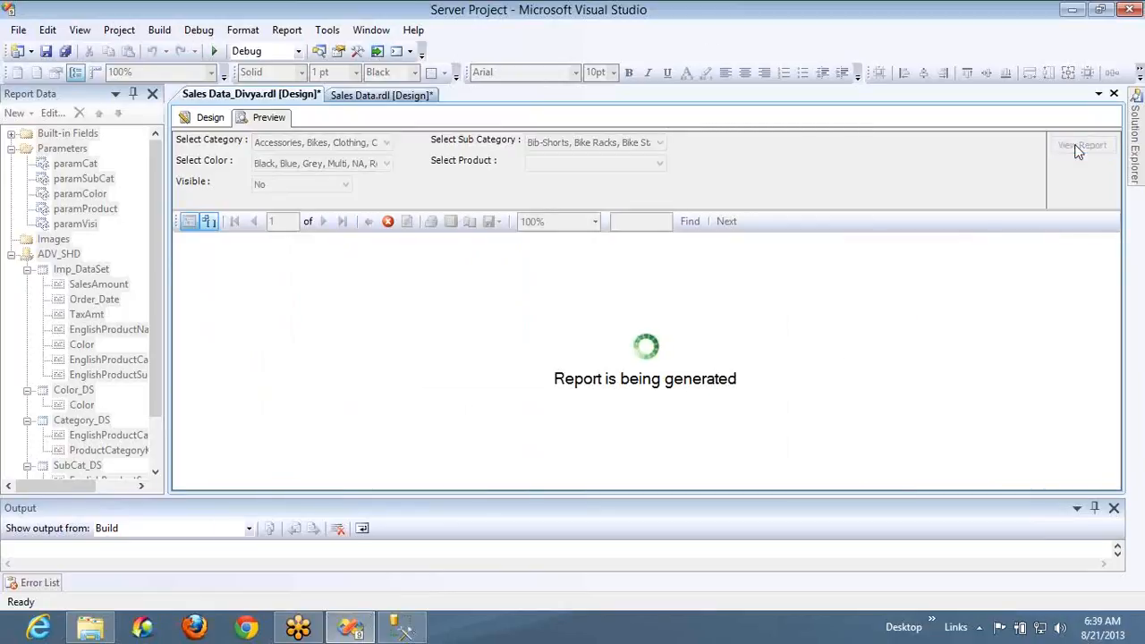
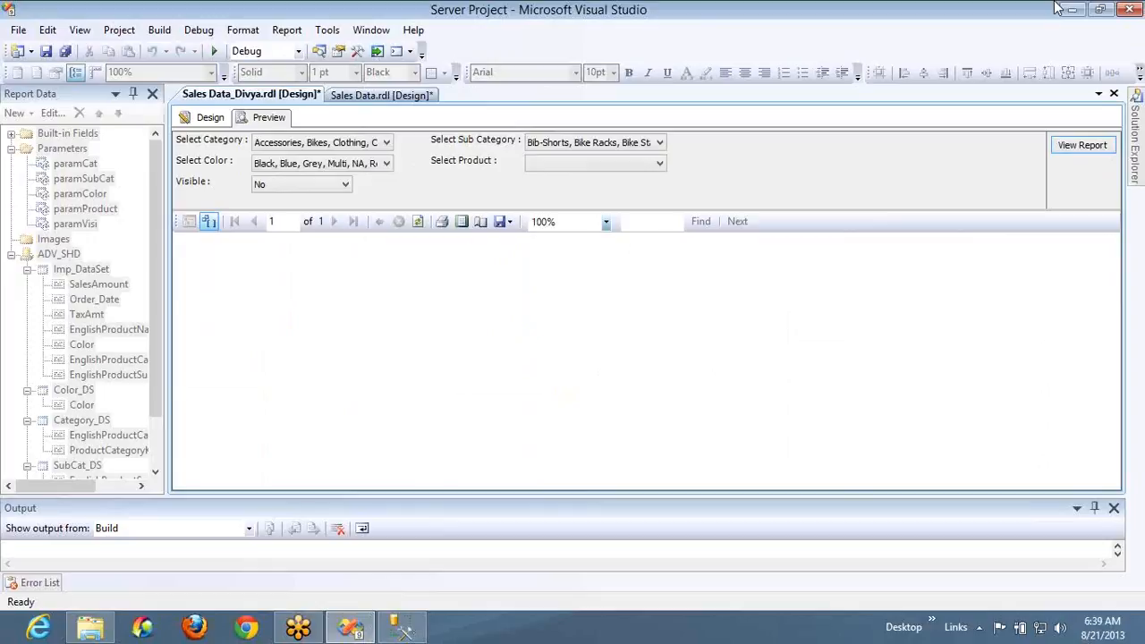
- Reopen the table's Tablix Properties visibility expression and examine each part of the paramVisi condition and its true/false results
click(209, 119)
click(278, 192)
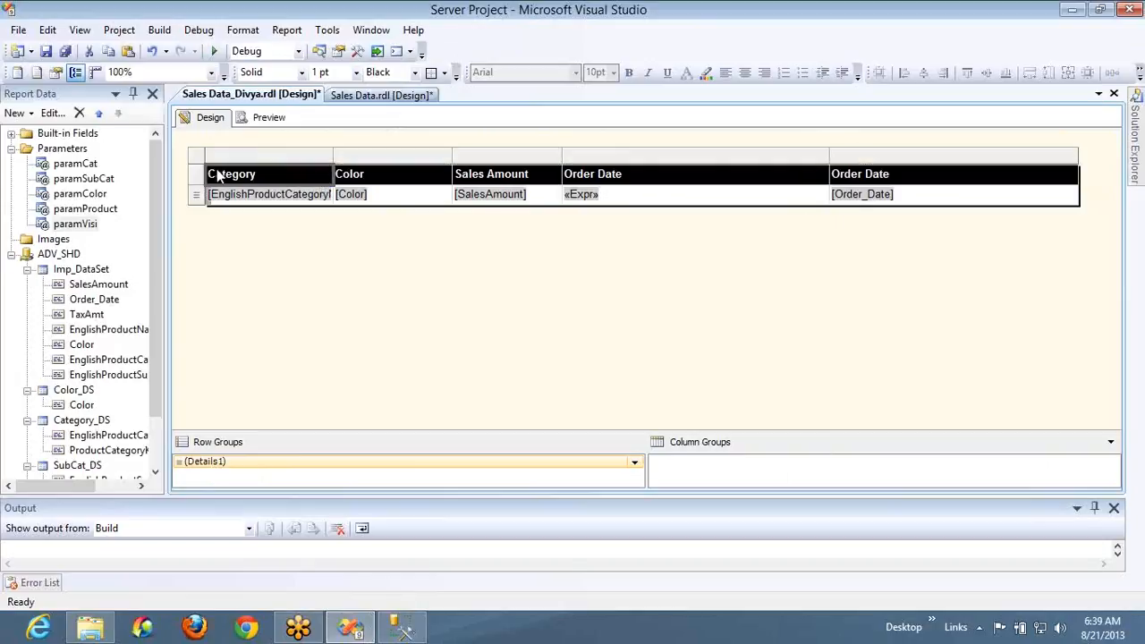
right_click(205, 164)
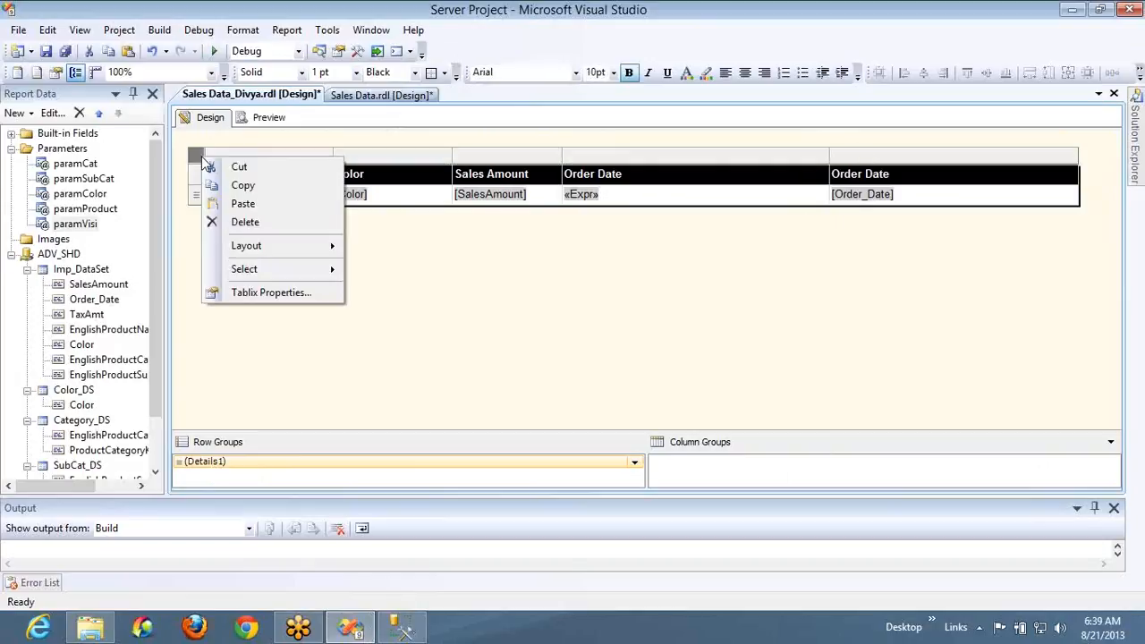
click(278, 292)
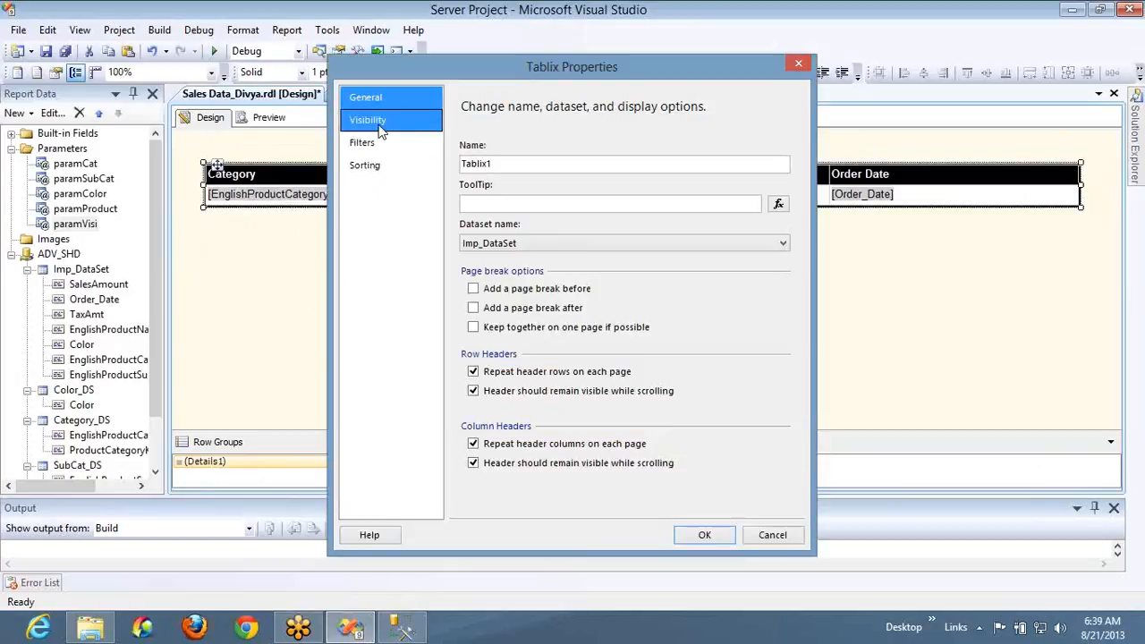
click(382, 131)
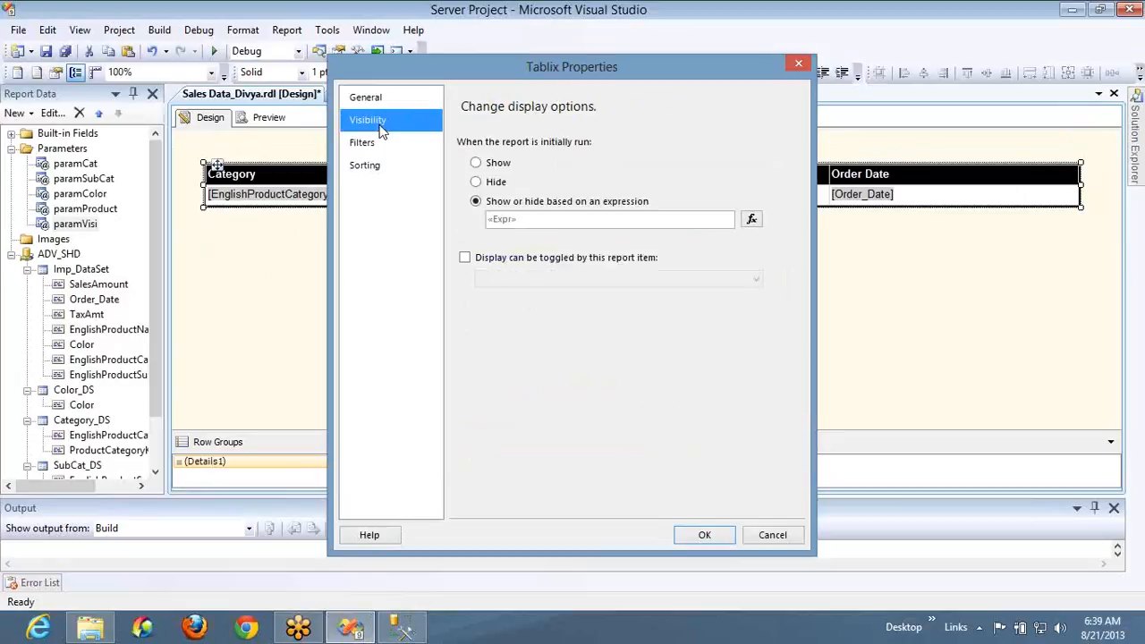
click(751, 219)
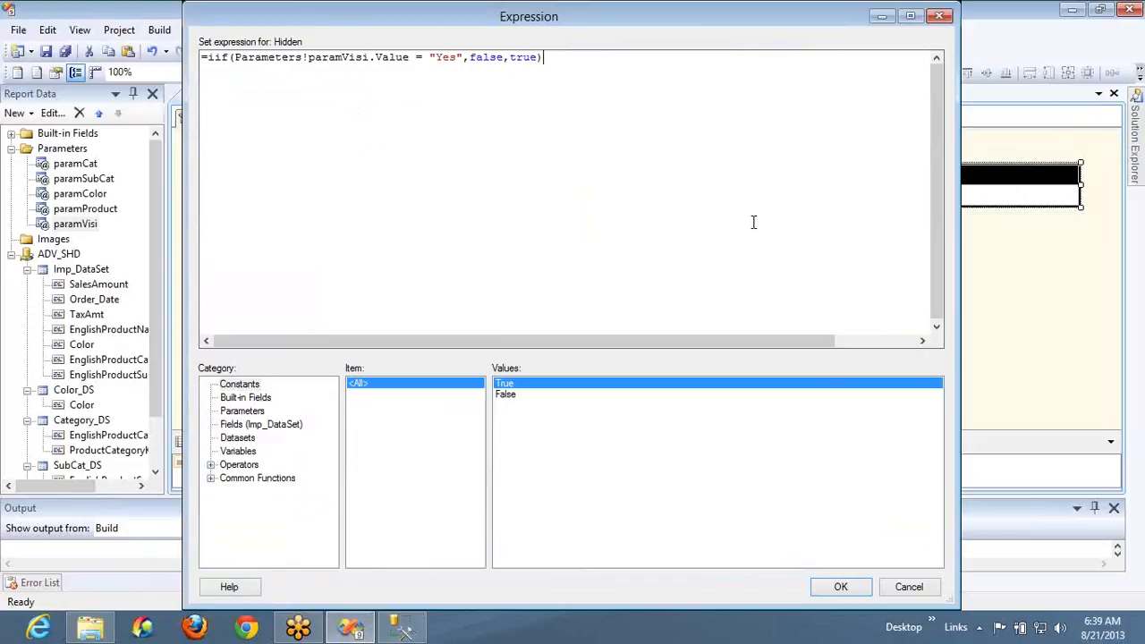
click(484, 56)
double_click(485, 57)
click(517, 57)
double_click(518, 57)
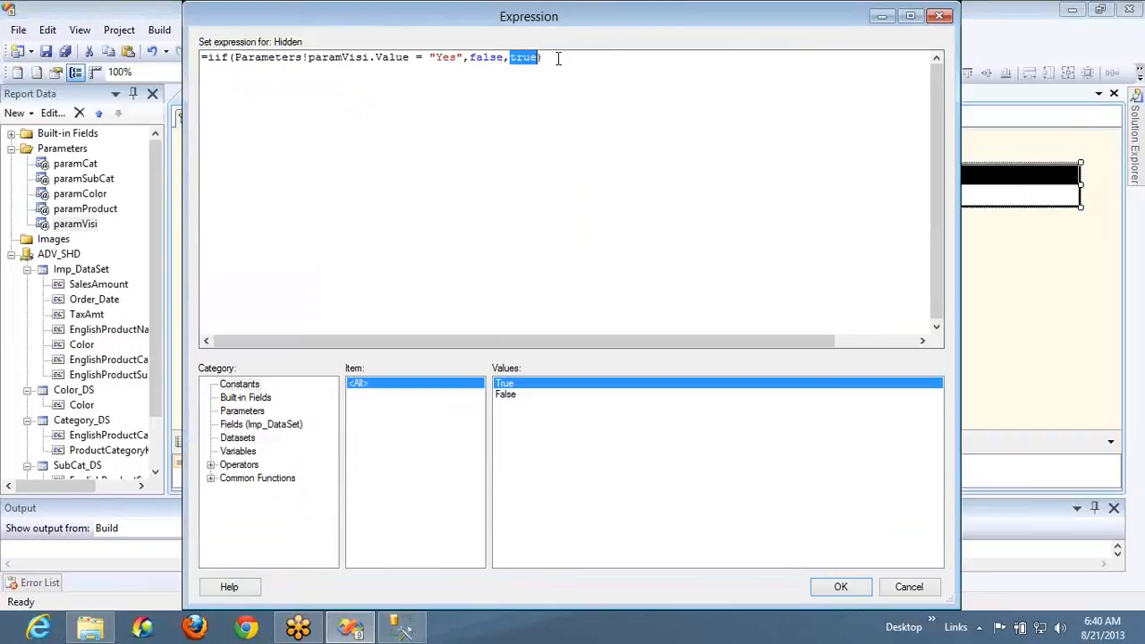
drag(578, 57, 288, 72)
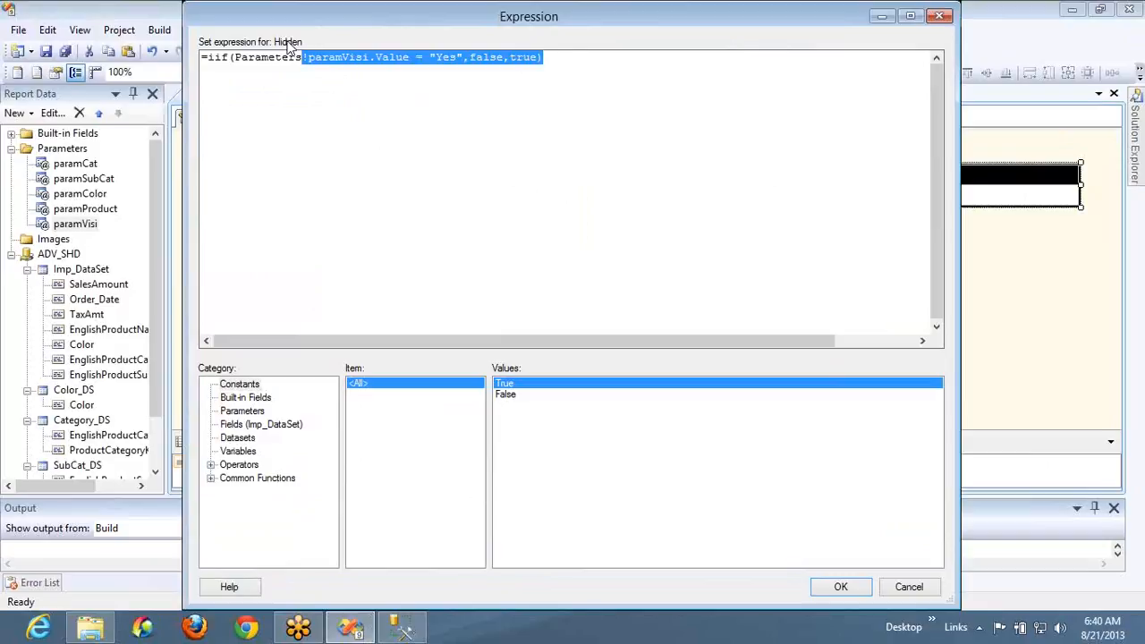
click(374, 115)
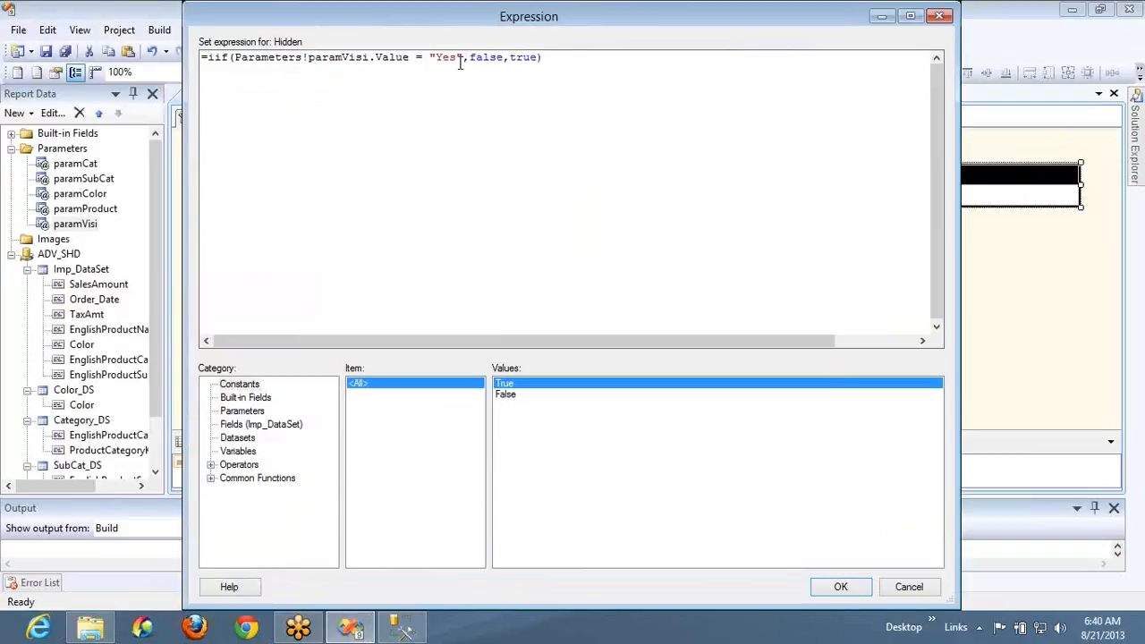
drag(463, 57, 240, 57)
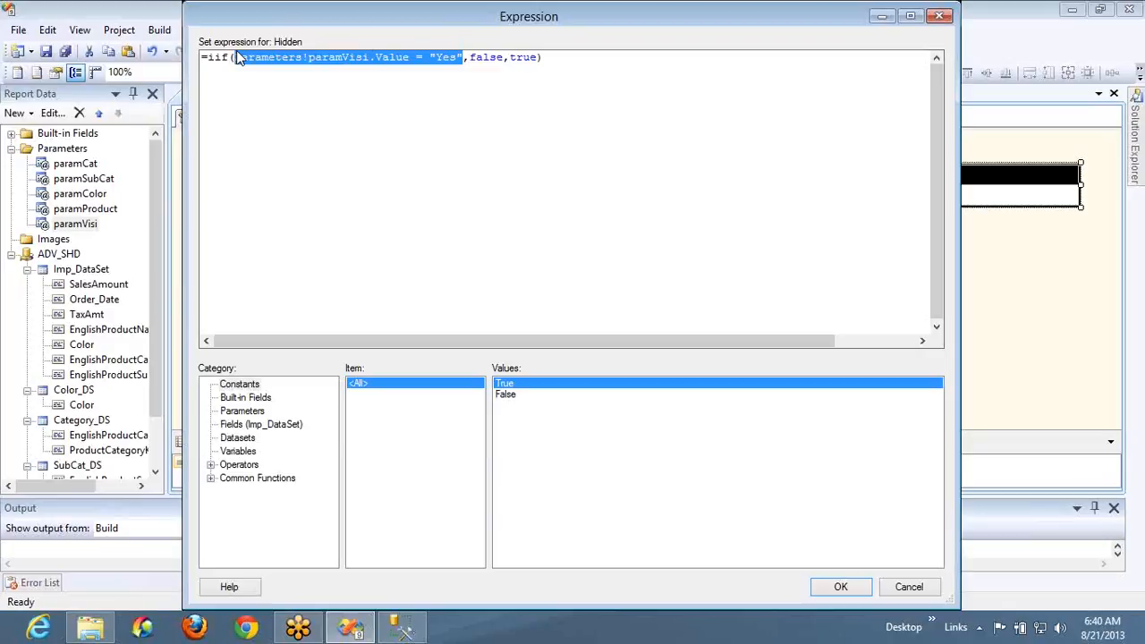
click(476, 57)
double_click(479, 57)
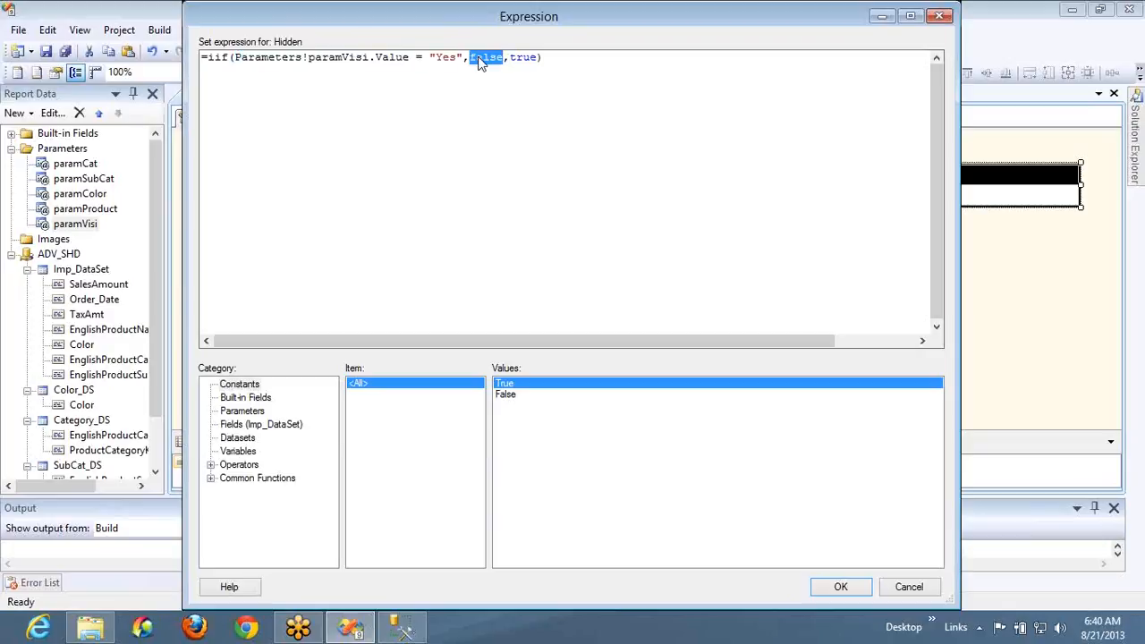
double_click(524, 58)
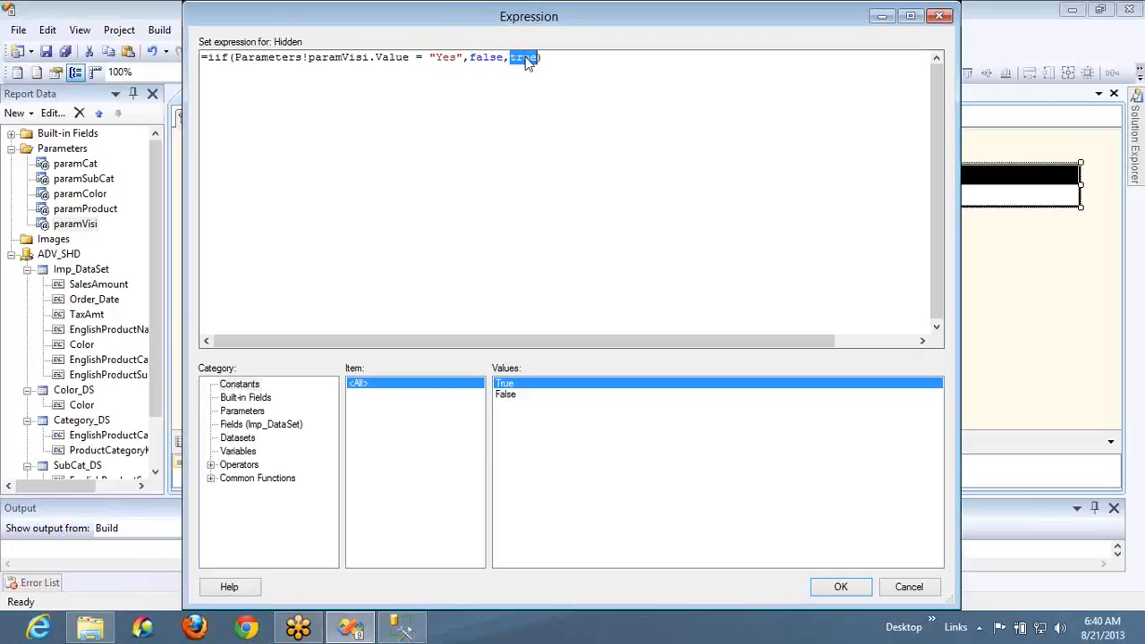
double_click(446, 58)
click(525, 57)
double_click(524, 57)
click(539, 445)
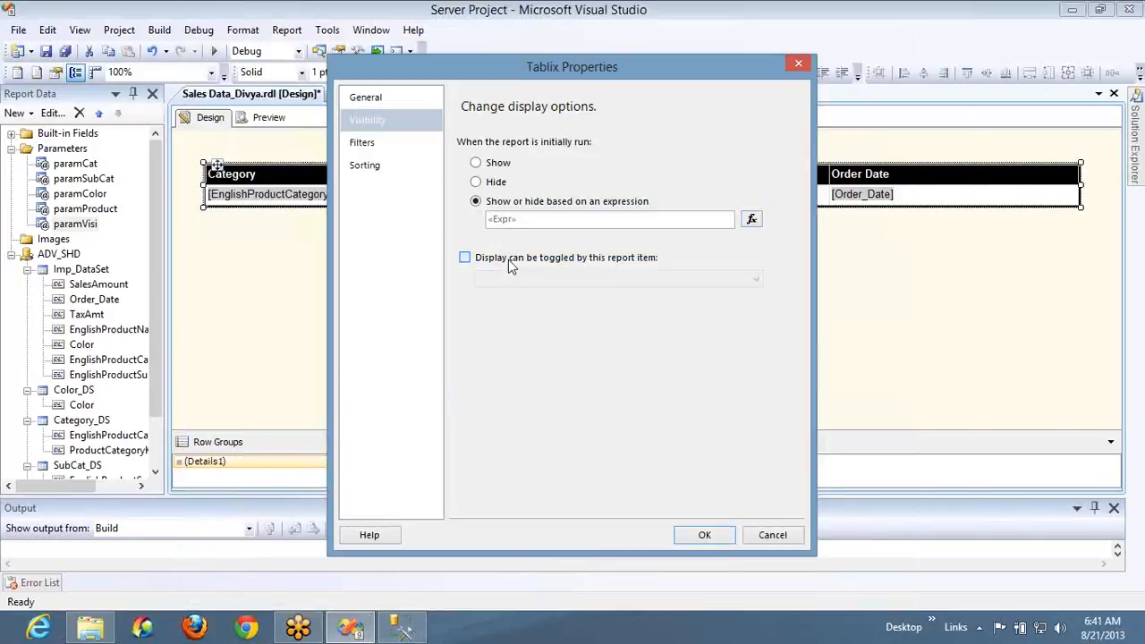
click(465, 257)
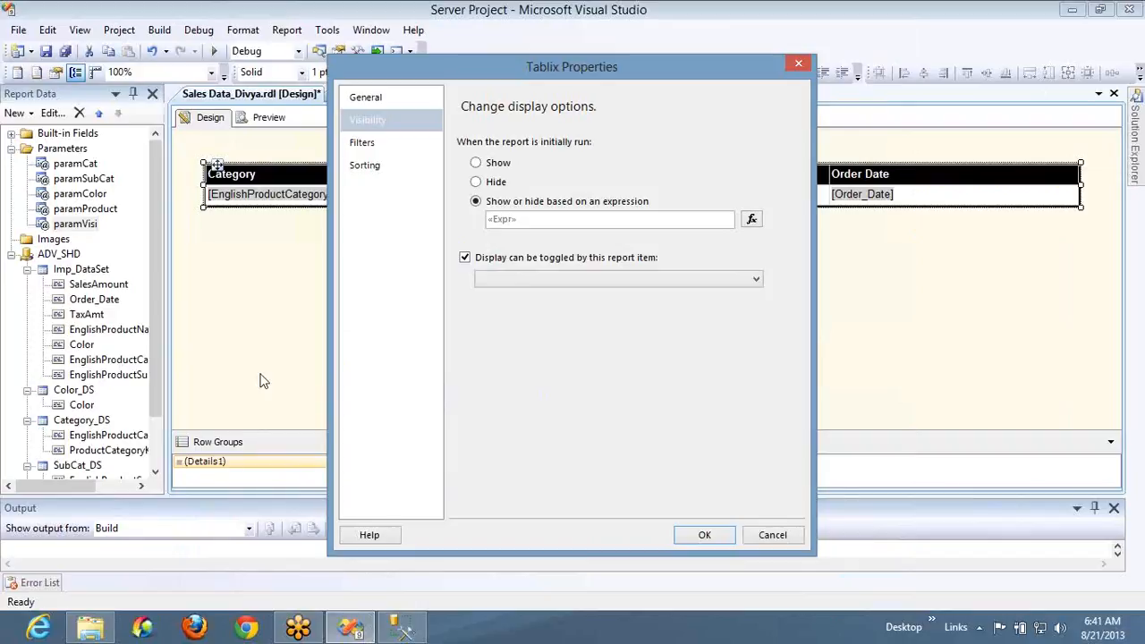
click(526, 260)
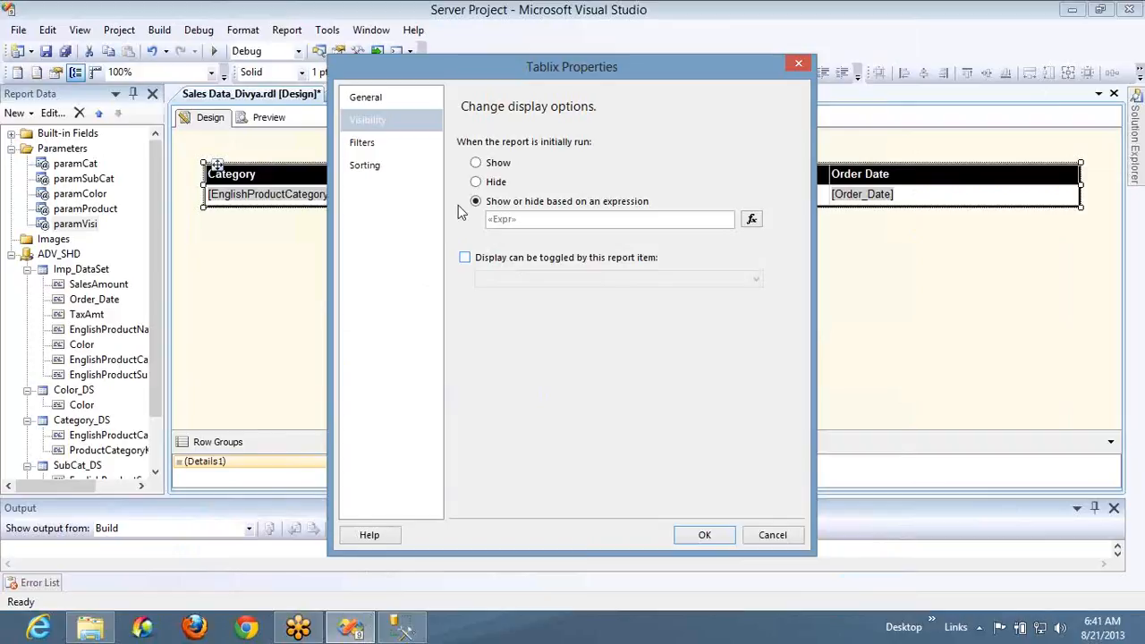
- Add a table filter where EnglishProductCategoryName equals Bikes and confirm the Tablix Properties
click(352, 150)
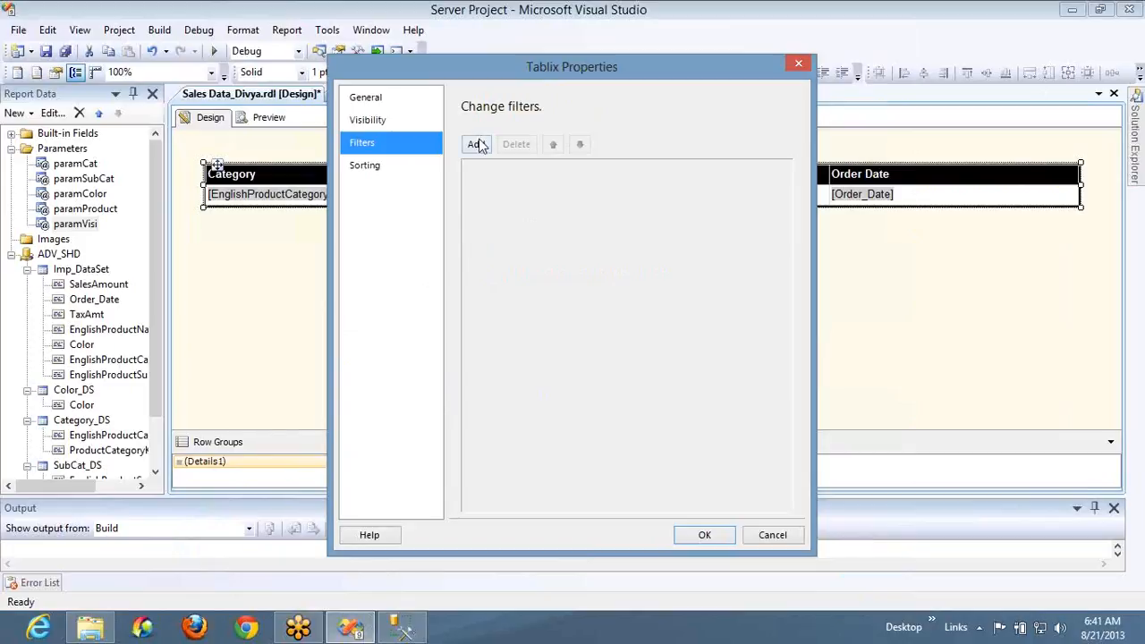
click(479, 146)
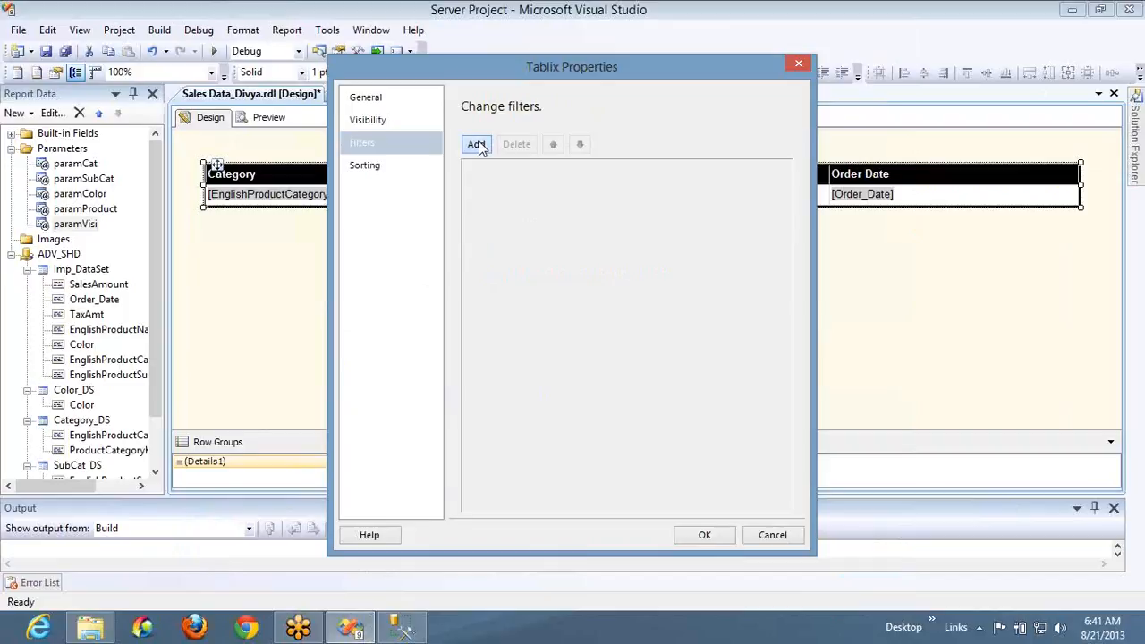
click(646, 176)
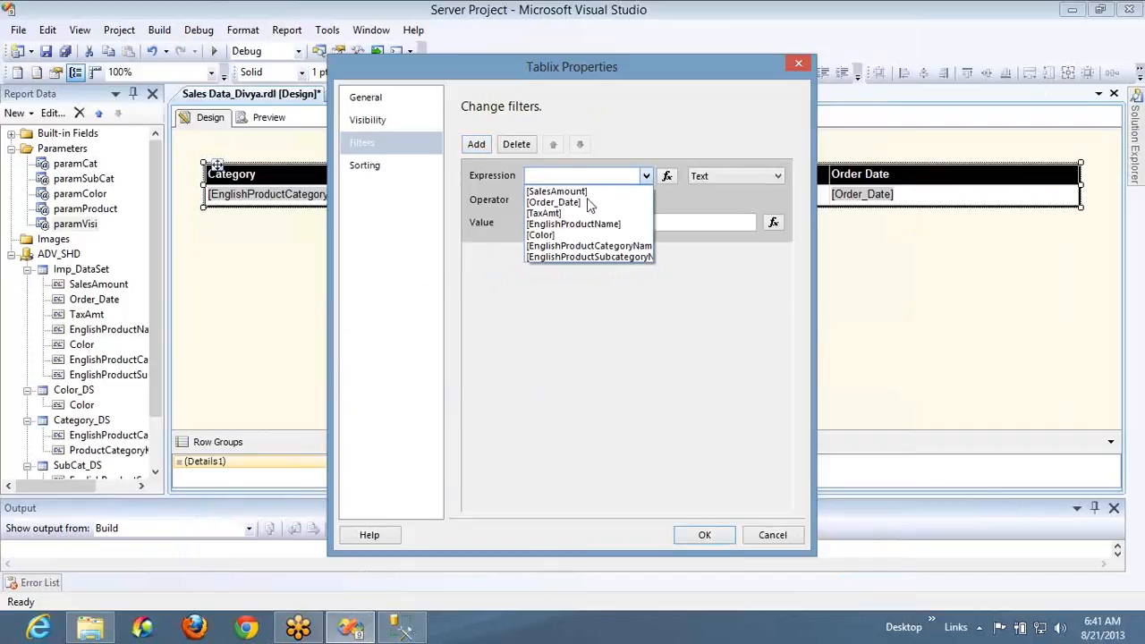
click(580, 246)
click(577, 220)
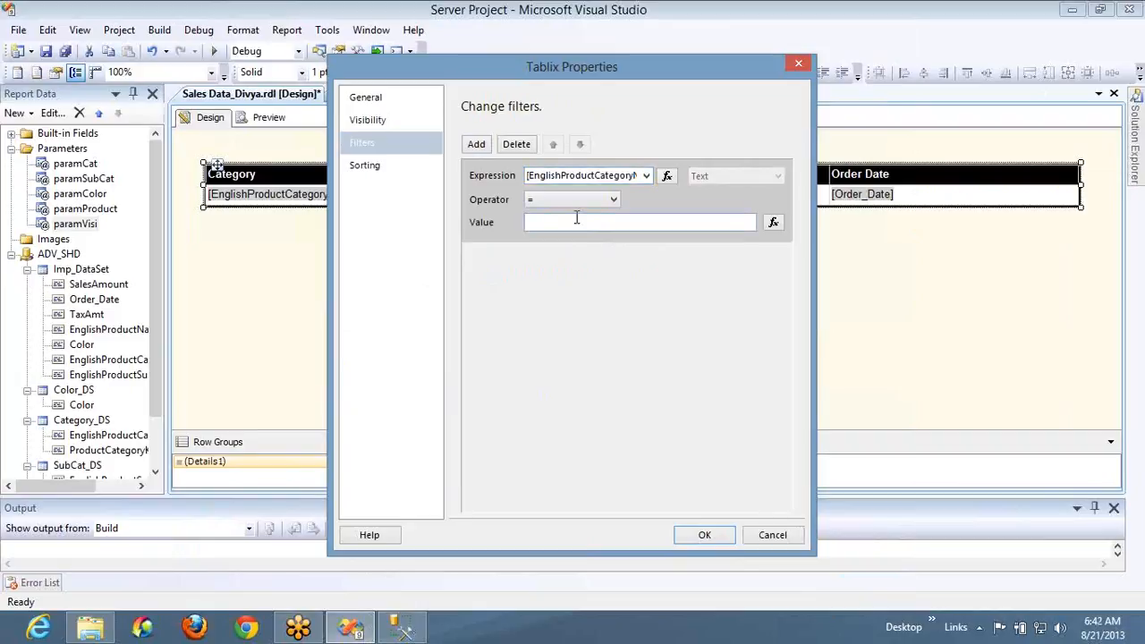
text(Bikes)
click(704, 534)
- Preview the report with the Visible parameter set to Yes
click(262, 122)
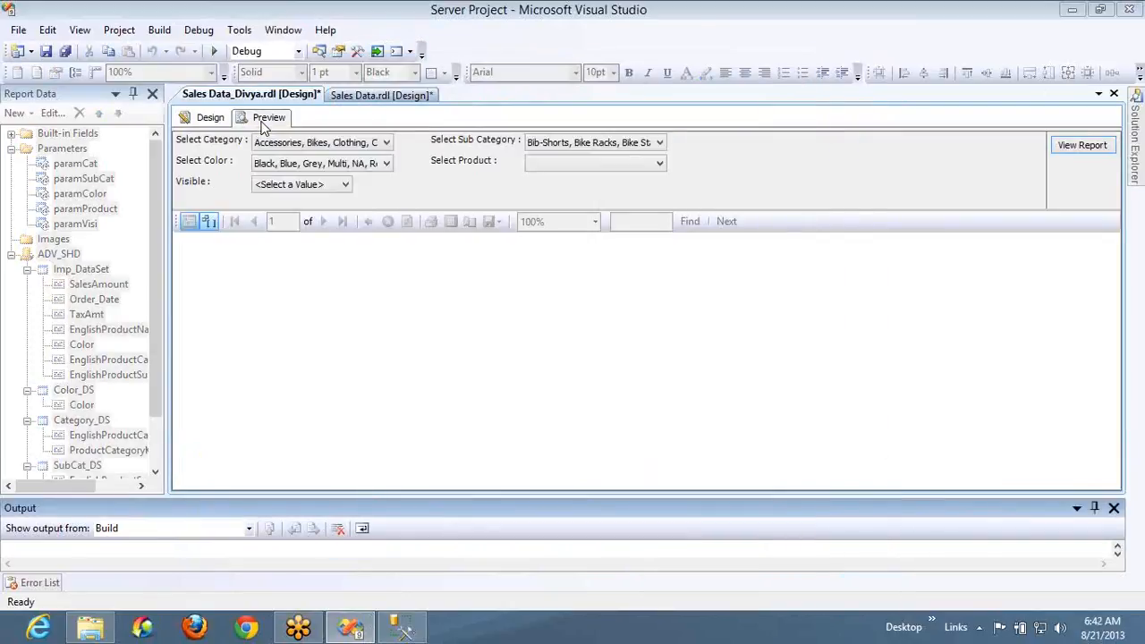
click(301, 185)
click(298, 208)
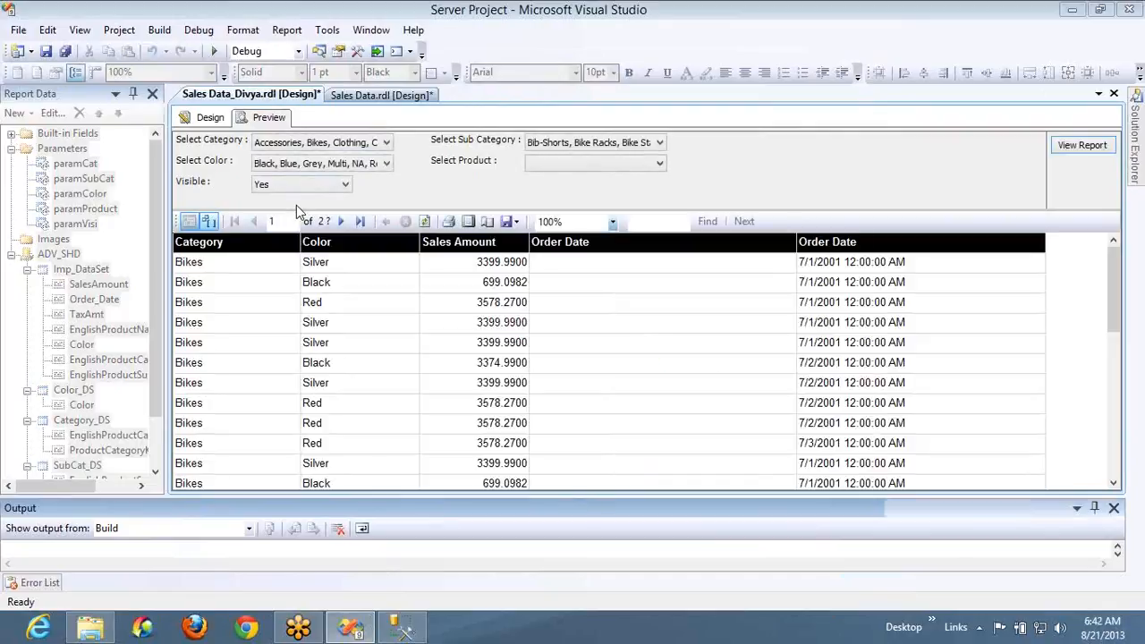
key(super)
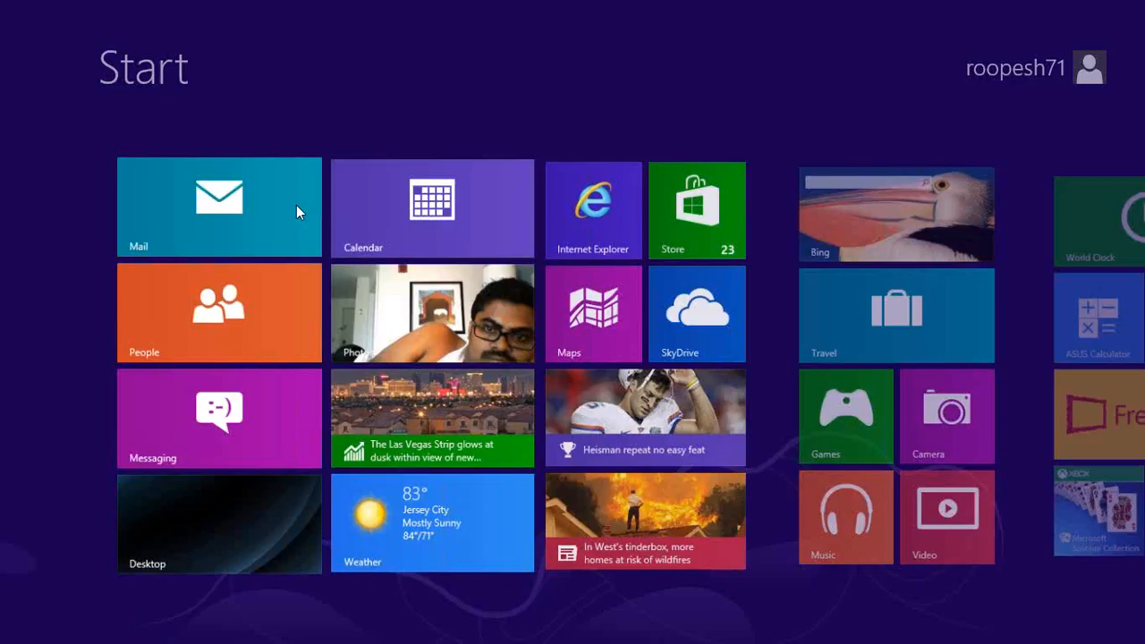
key(alt+Tab)
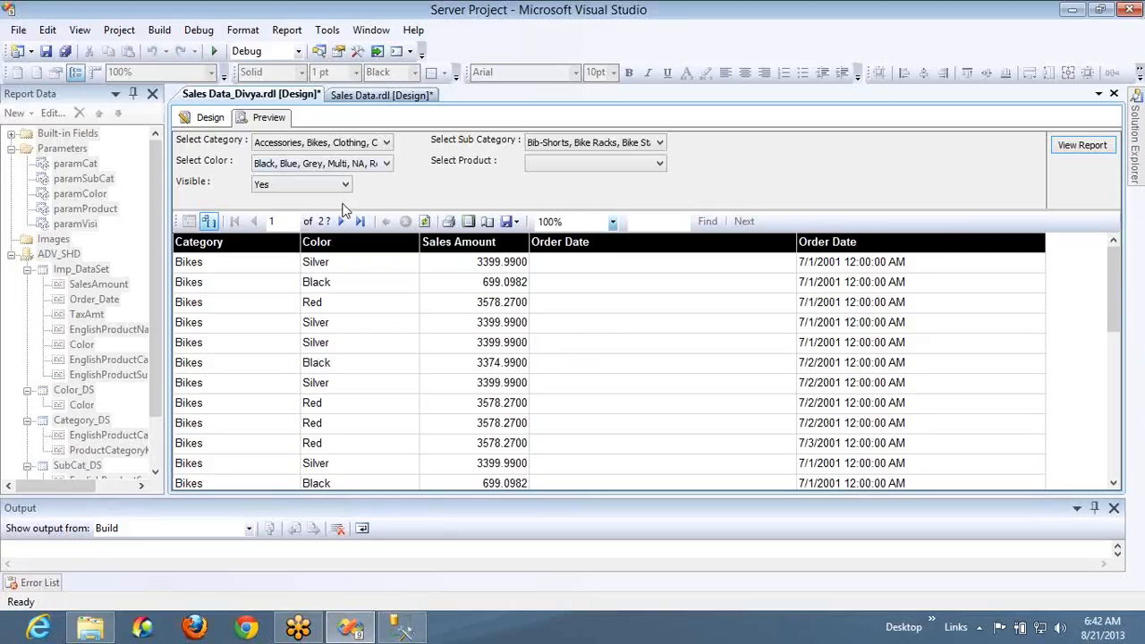
- Page through the filtered report preview up to its last page
click(344, 227)
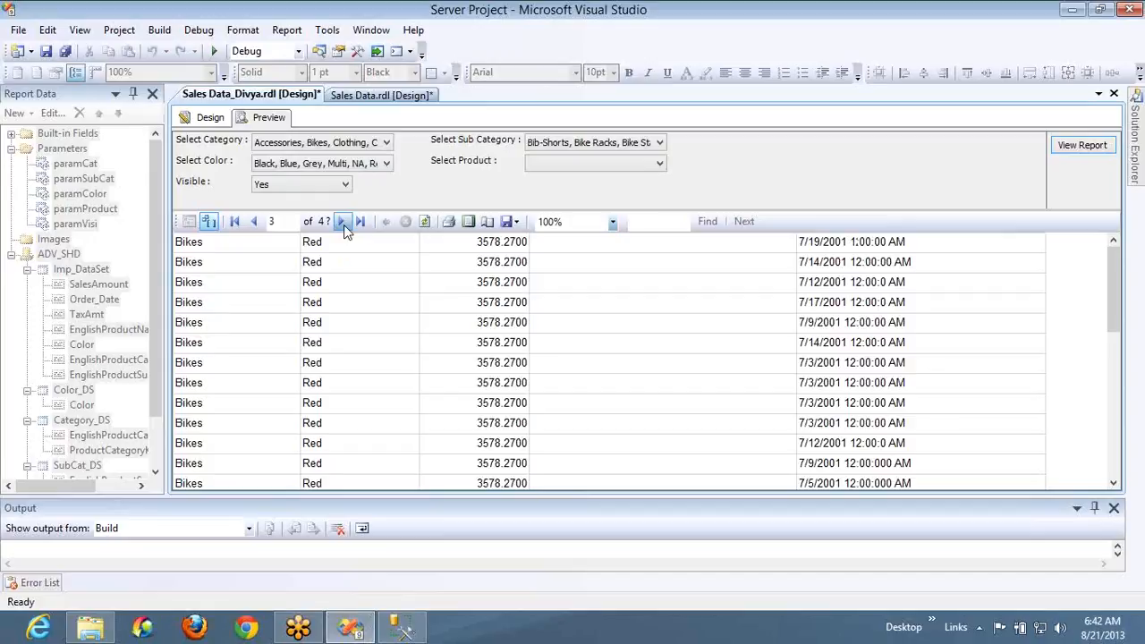
click(343, 225)
click(343, 225)
click(343, 224)
click(343, 225)
click(344, 224)
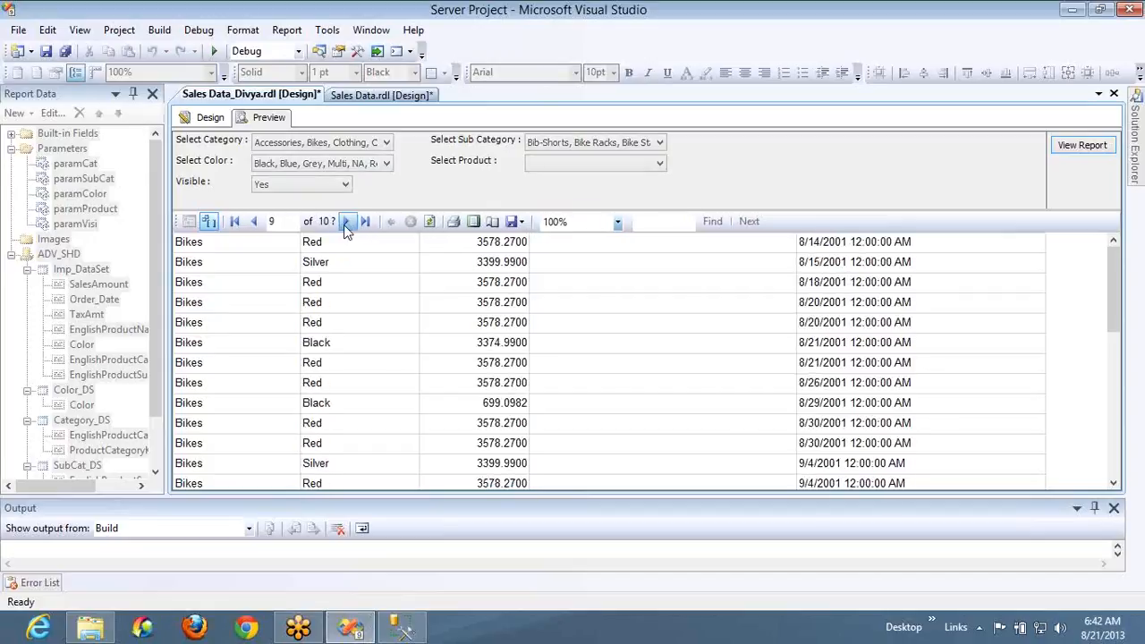
click(344, 224)
click(343, 225)
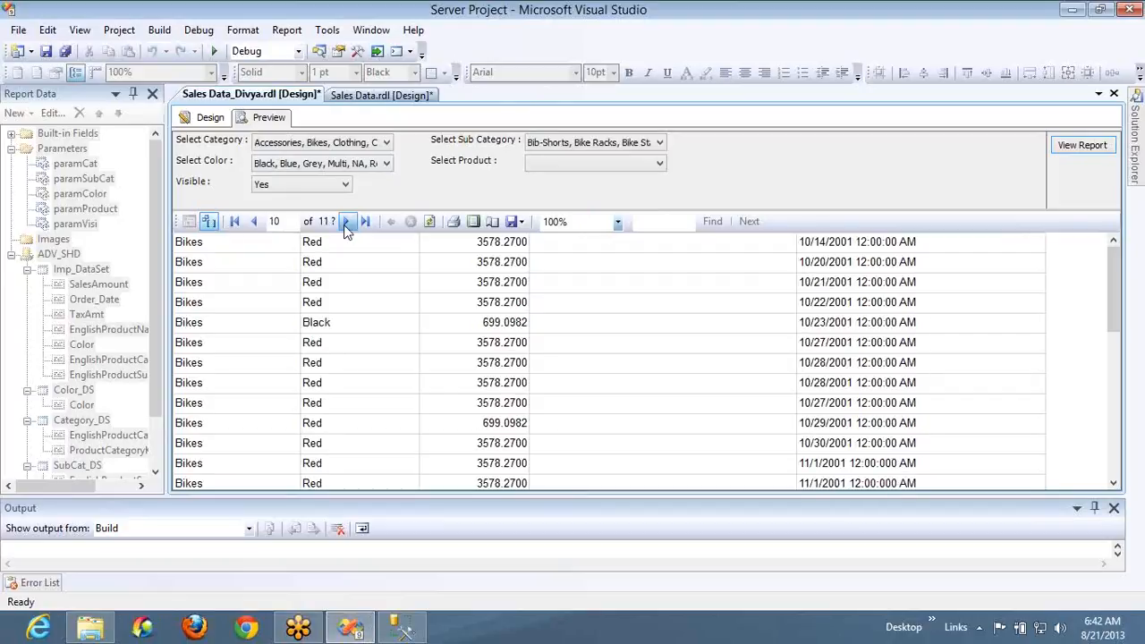
click(343, 225)
click(344, 224)
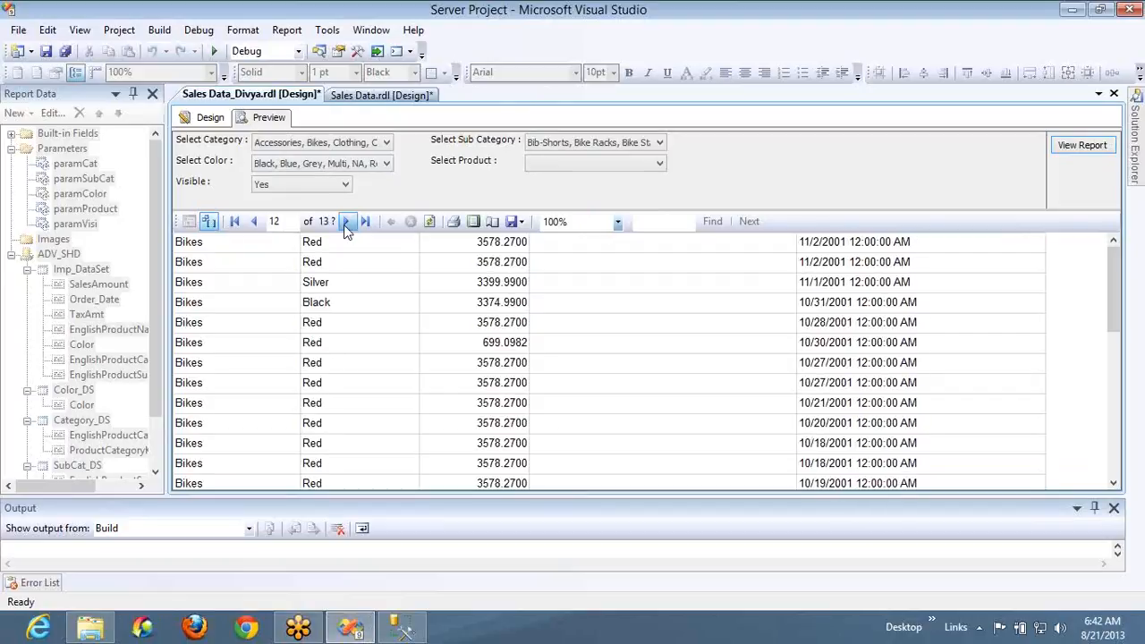
click(344, 224)
click(343, 225)
click(343, 224)
click(344, 225)
click(343, 225)
click(344, 225)
click(343, 225)
click(343, 225)
click(344, 224)
click(344, 224)
click(343, 224)
click(343, 225)
click(344, 225)
click(344, 224)
click(344, 224)
click(343, 225)
click(343, 224)
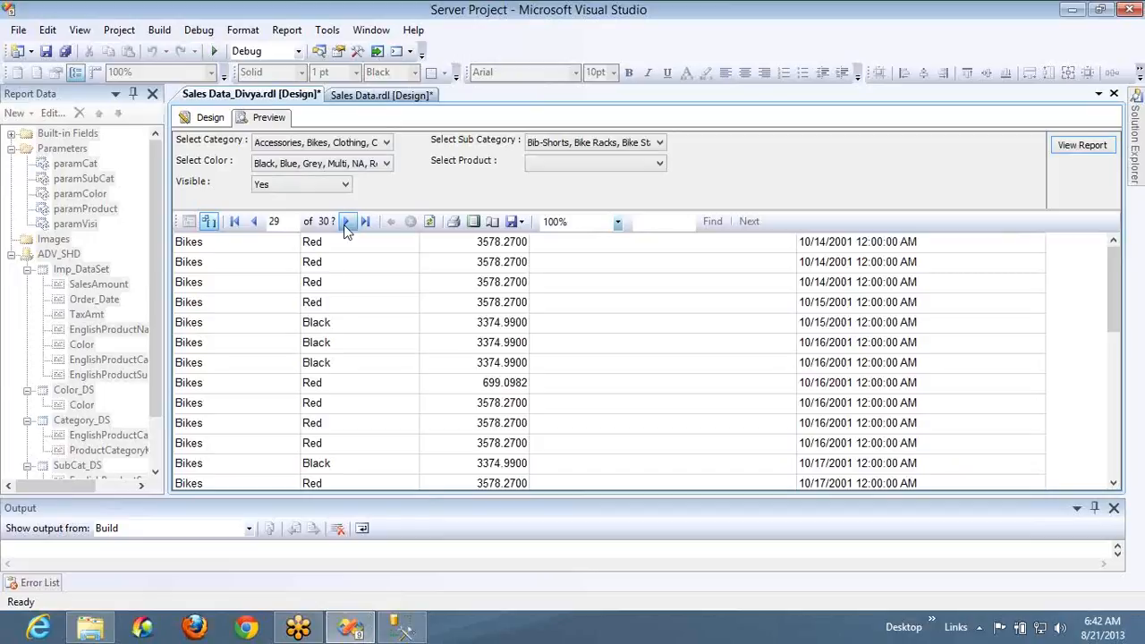
click(343, 224)
click(344, 224)
click(344, 224)
click(343, 224)
click(344, 225)
click(343, 225)
click(343, 225)
click(343, 225)
click(344, 224)
click(343, 224)
click(343, 225)
click(344, 224)
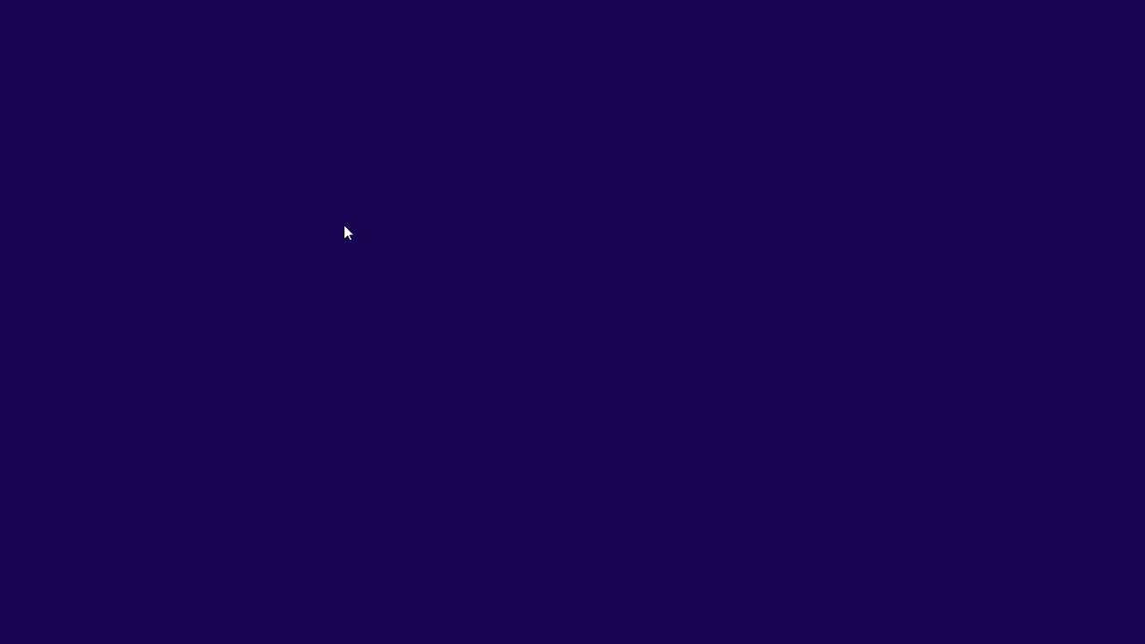
key(super)
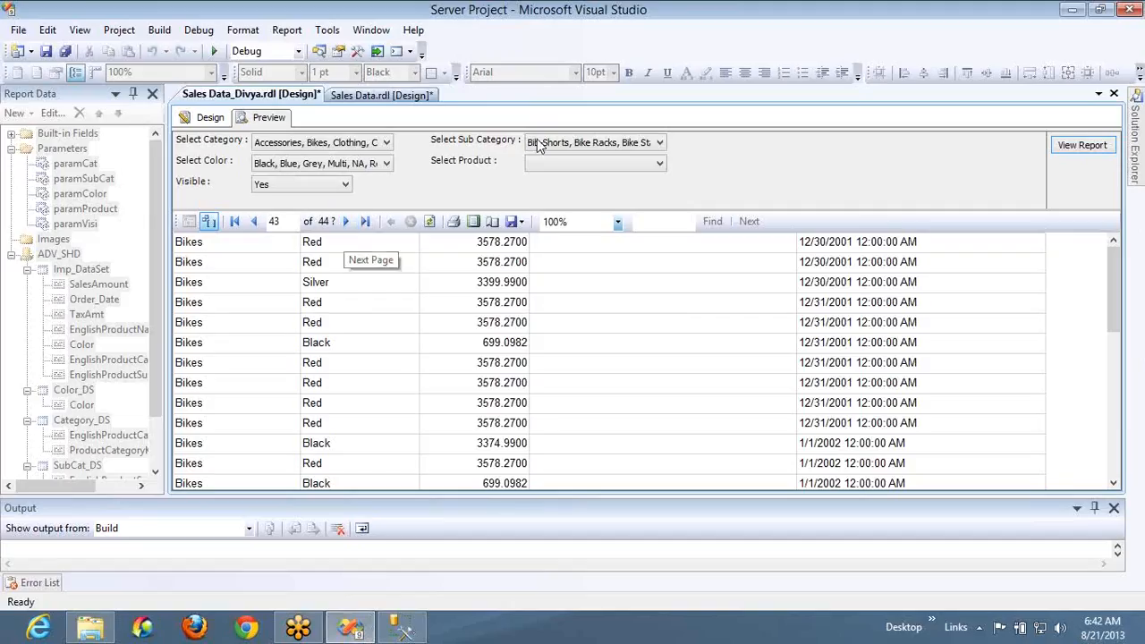
click(367, 222)
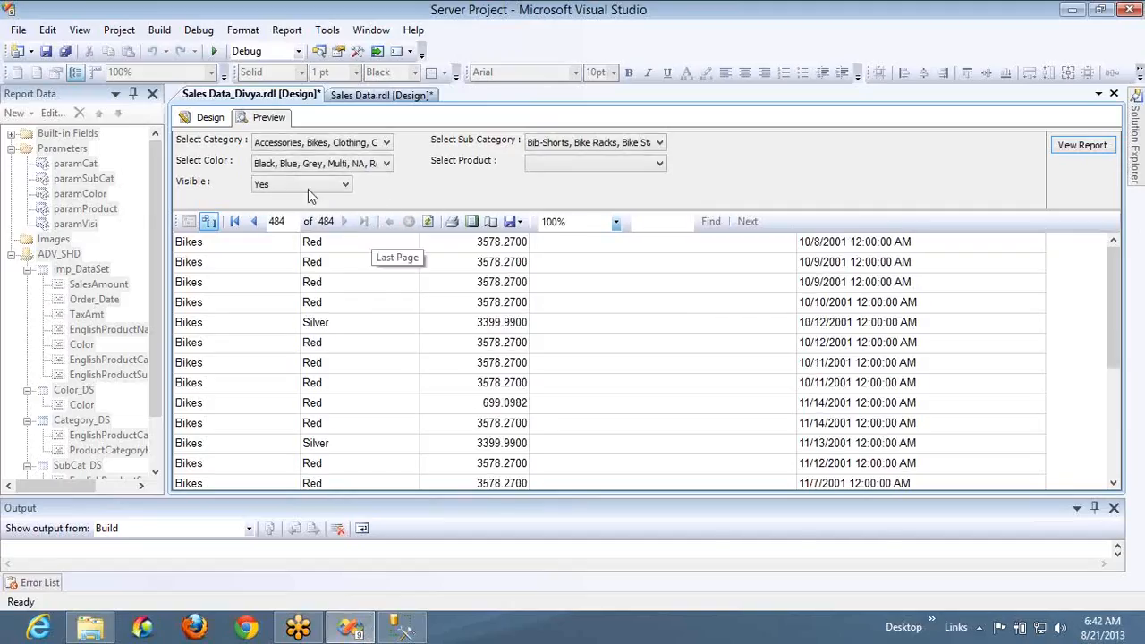
- Open the table's Tablix Properties and add a sort by EnglishProductName
click(206, 120)
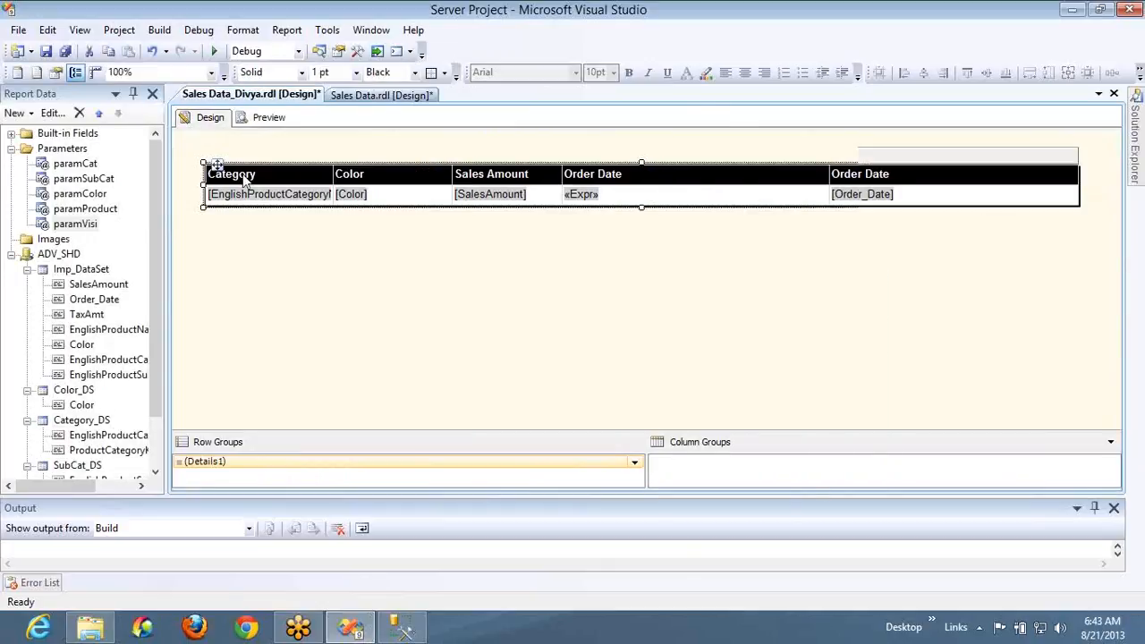
click(198, 170)
right_click(187, 160)
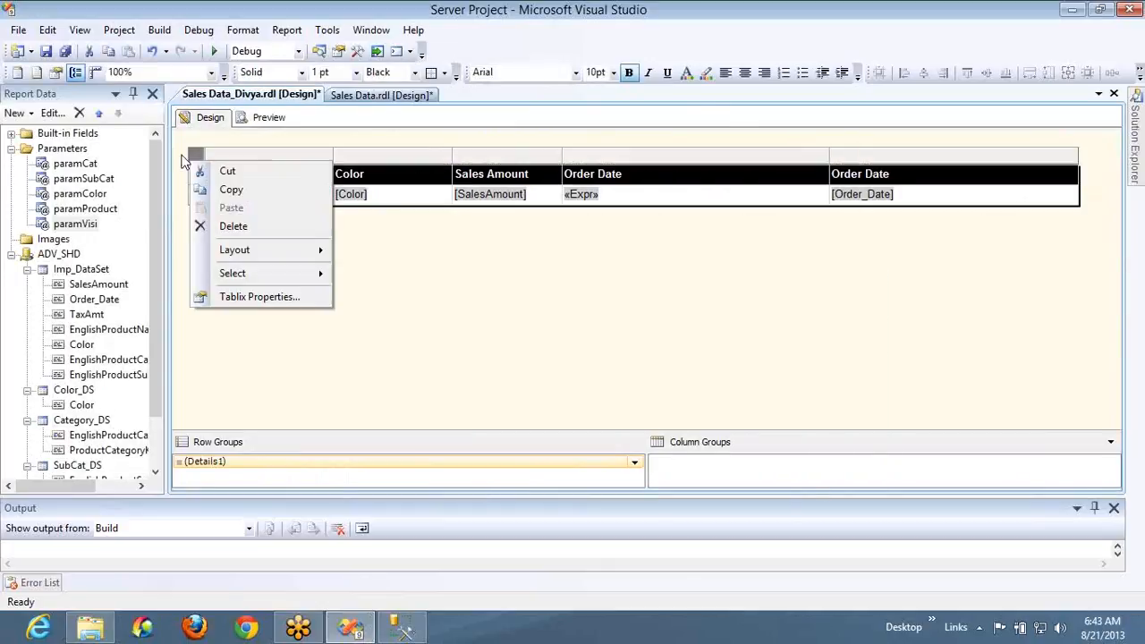
click(257, 299)
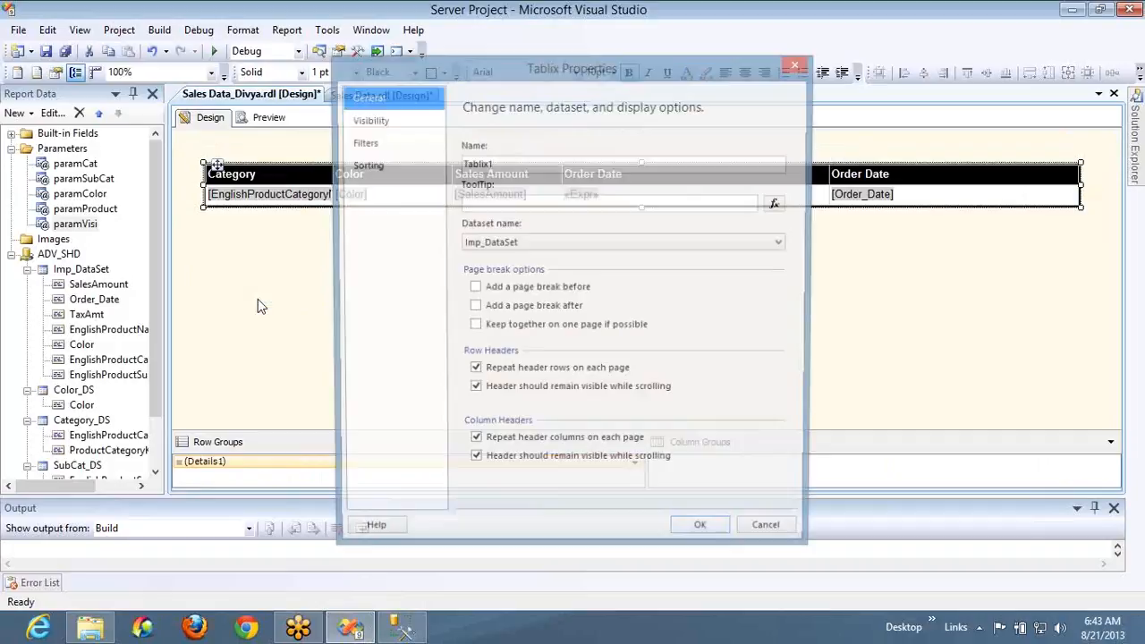
click(385, 165)
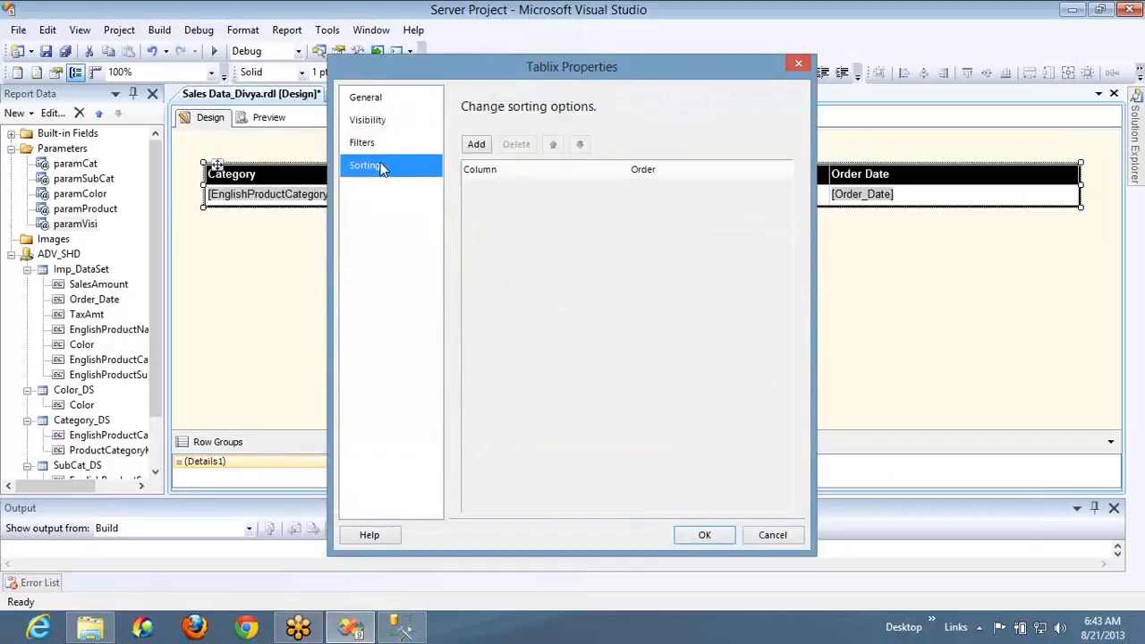
click(474, 145)
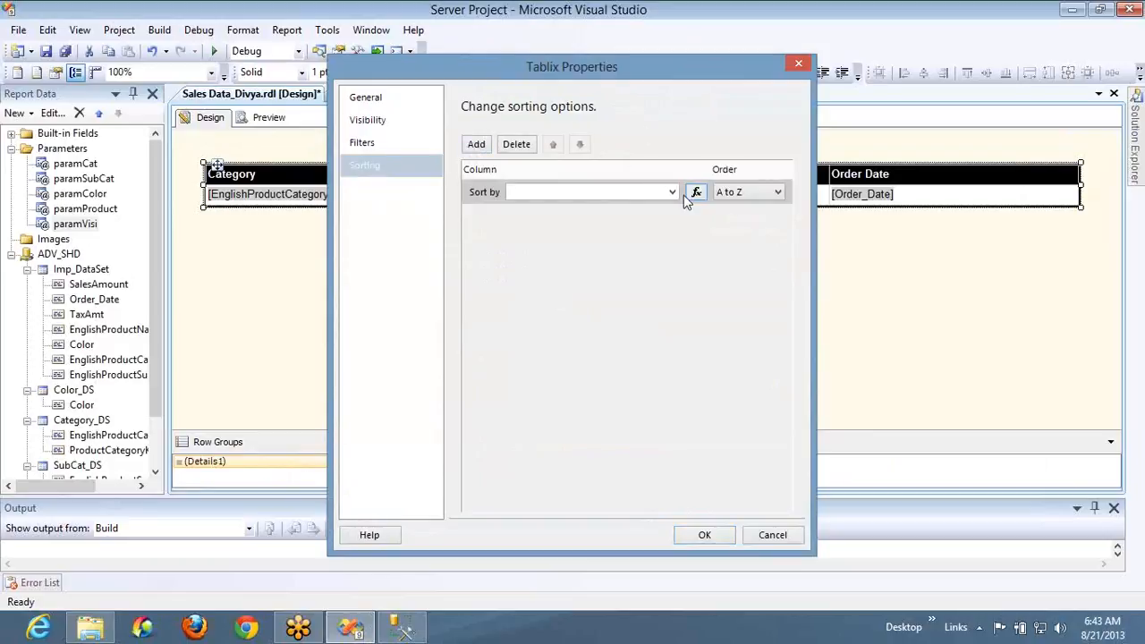
click(672, 193)
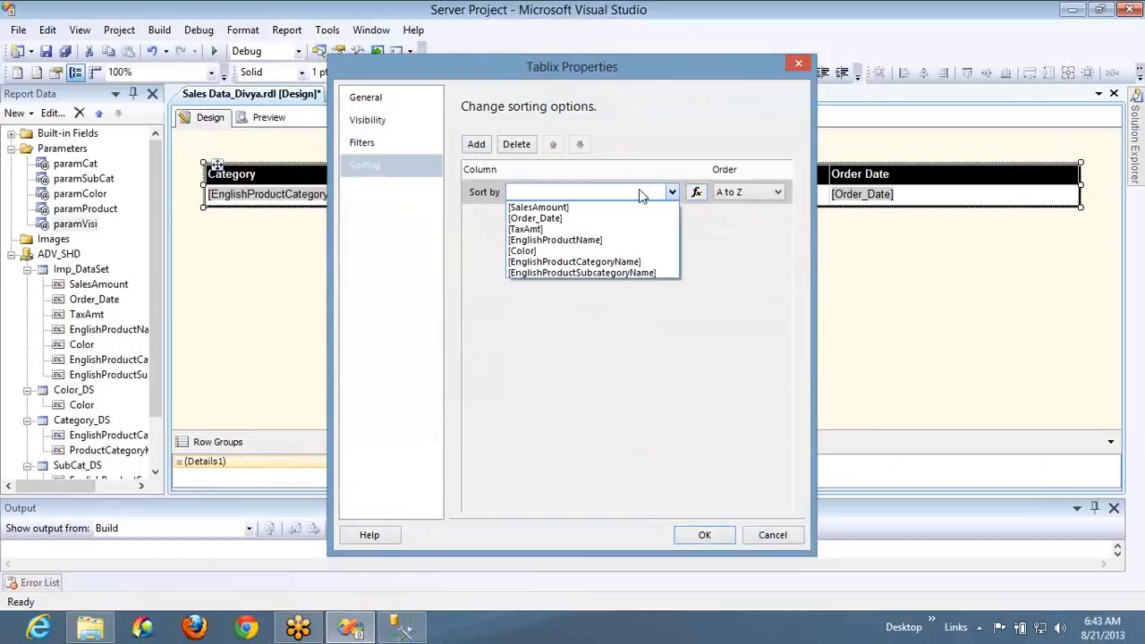
click(794, 164)
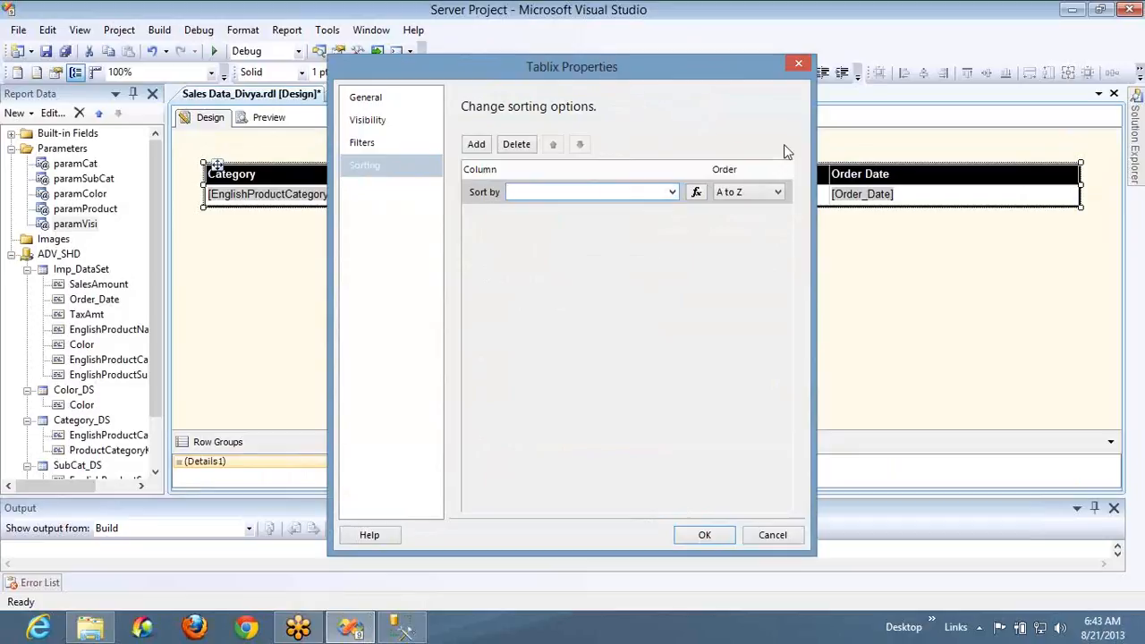
drag(698, 68, 675, 139)
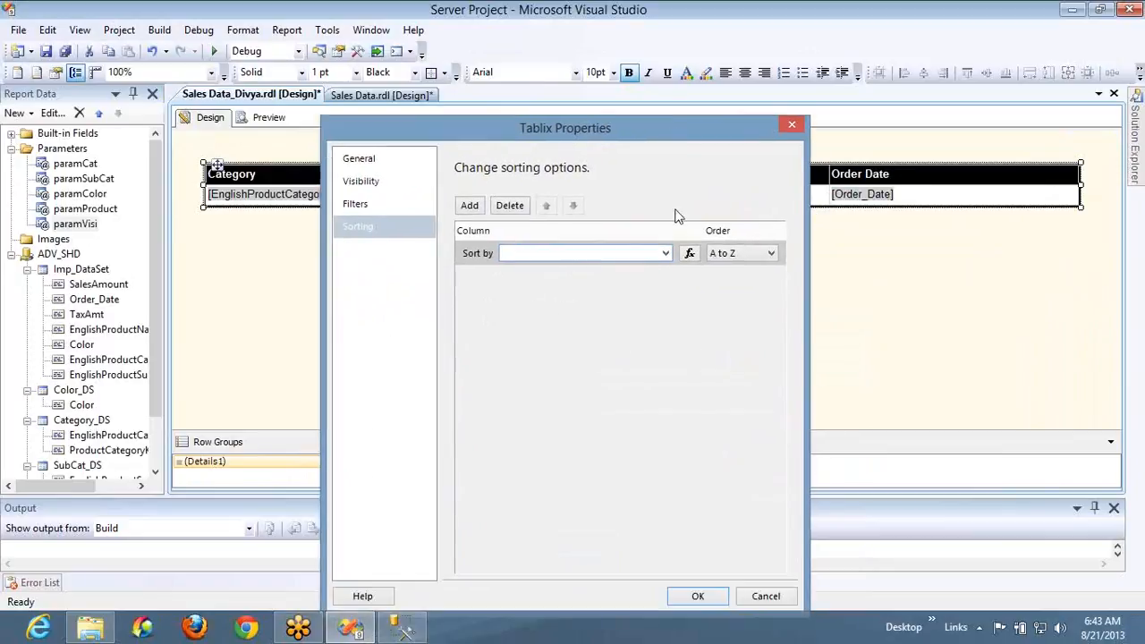
click(666, 255)
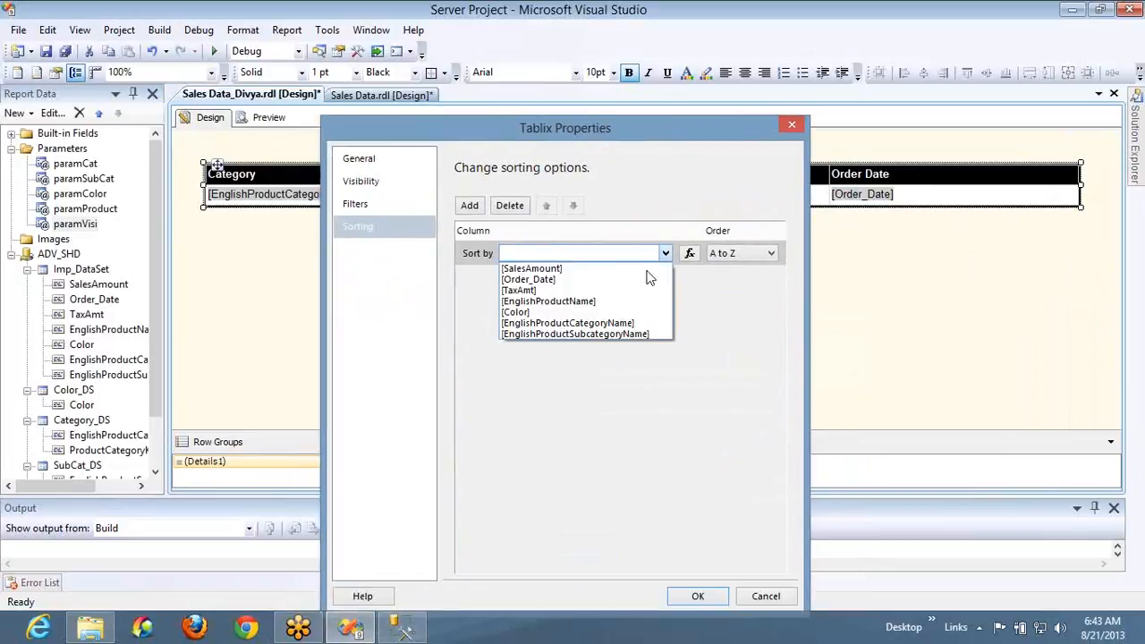
click(581, 302)
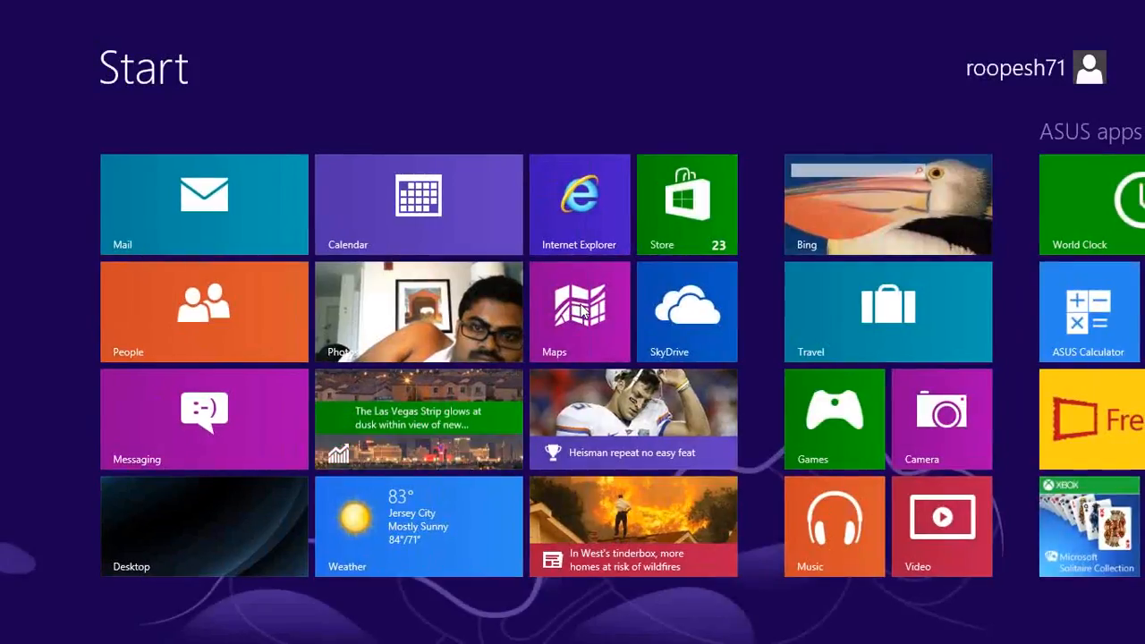
key(super)
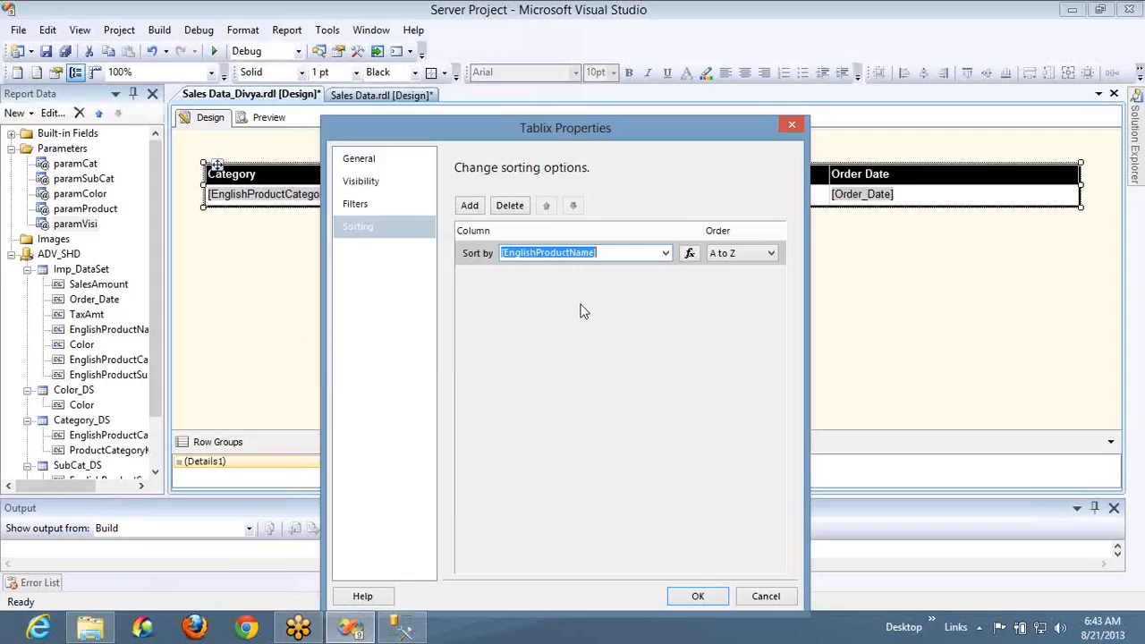
drag(548, 131, 571, 53)
key(super)
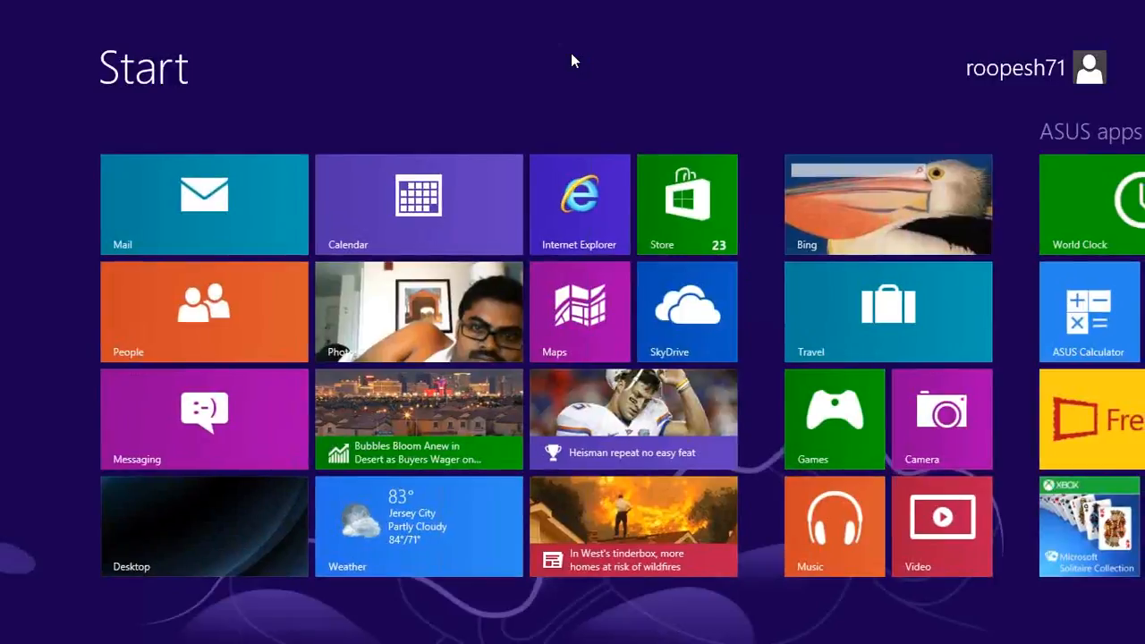
key(alt+Tab)
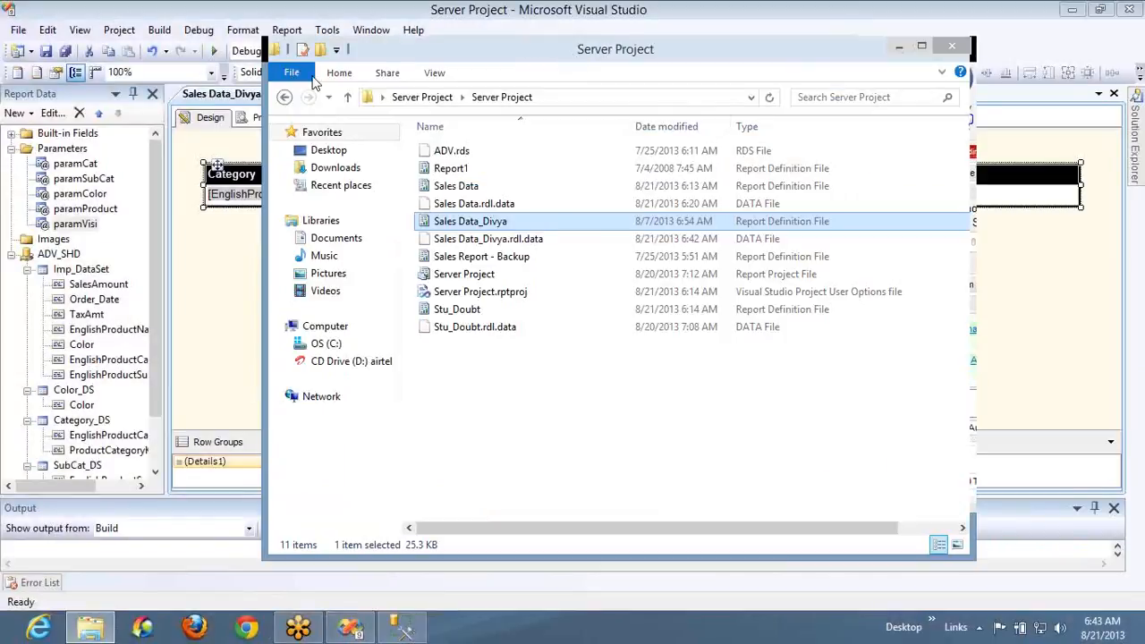
click(351, 629)
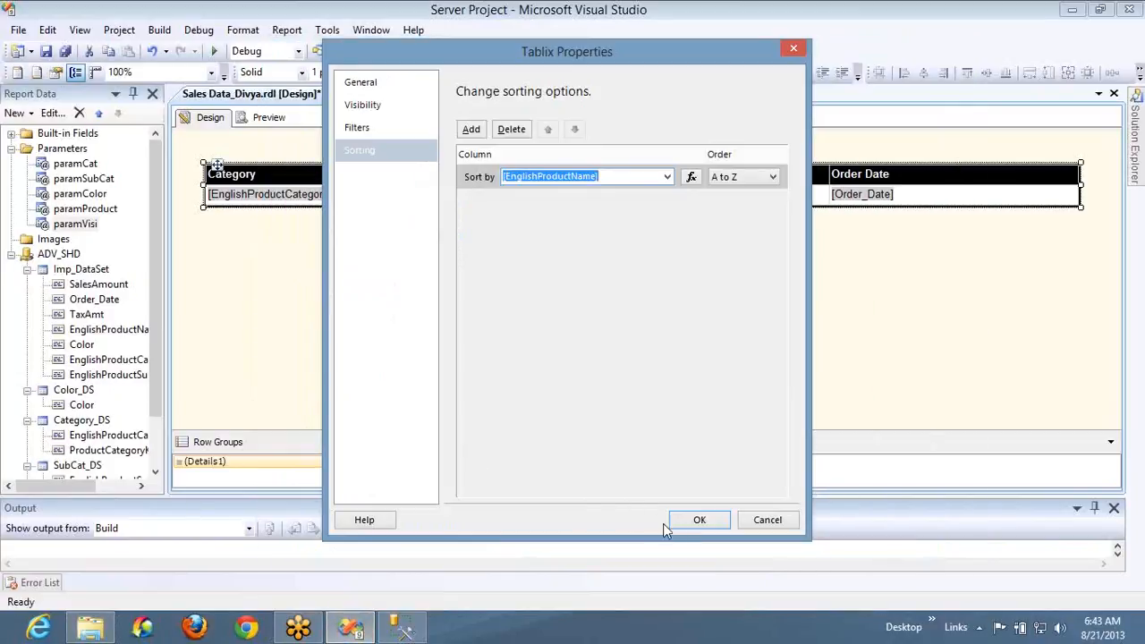
- Confirm the sorting and preview the report with the Visible parameter set to Yes
click(698, 520)
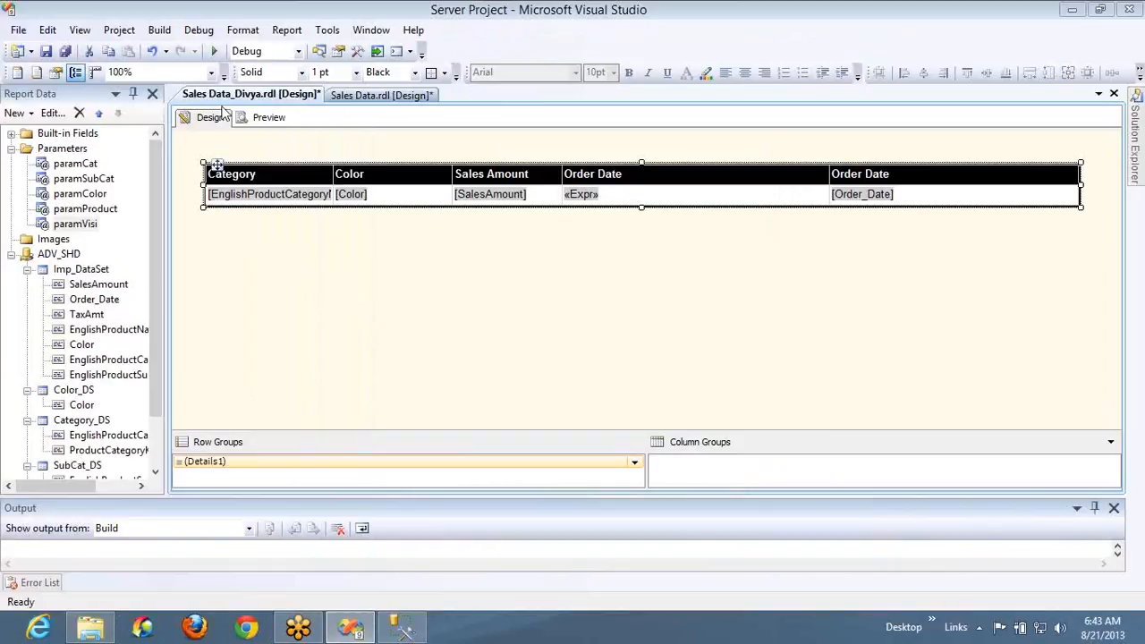
click(279, 117)
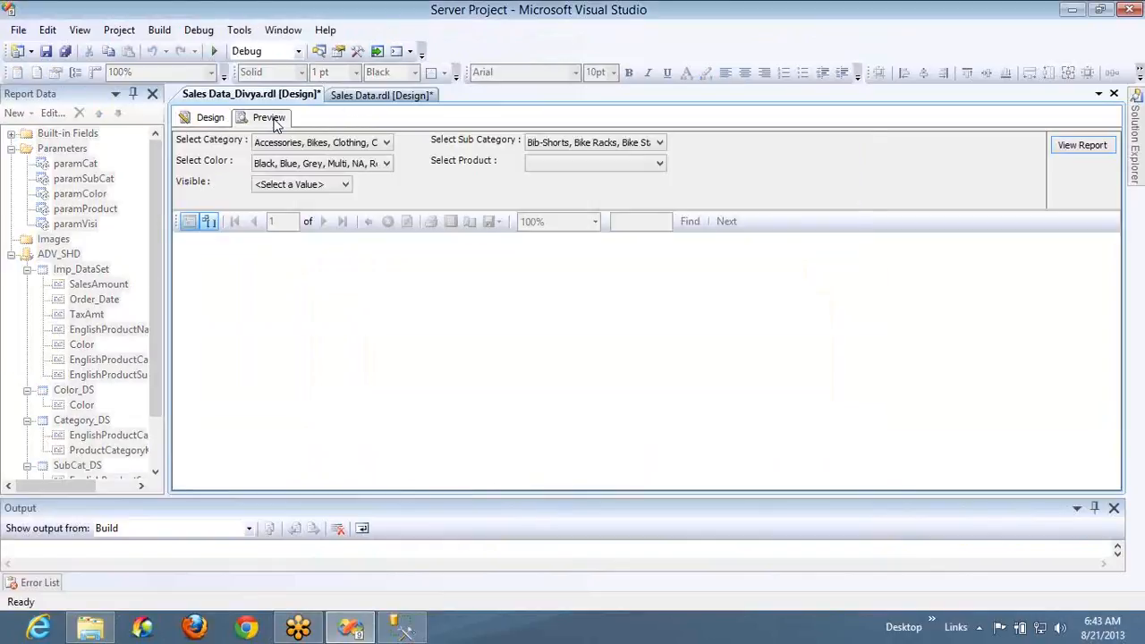
click(345, 185)
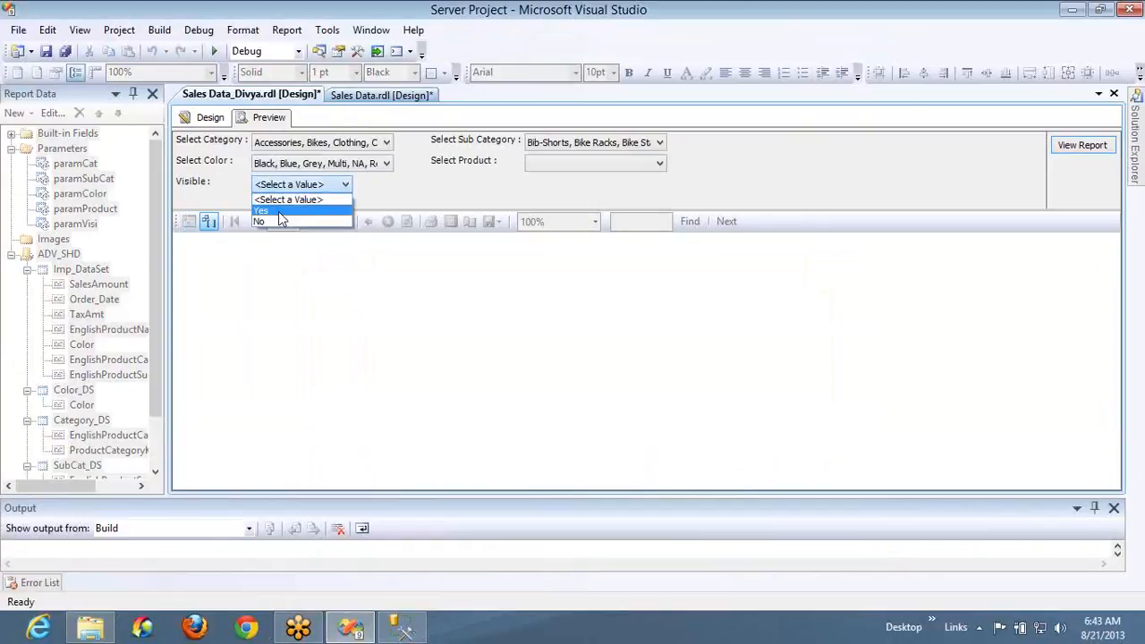
click(279, 212)
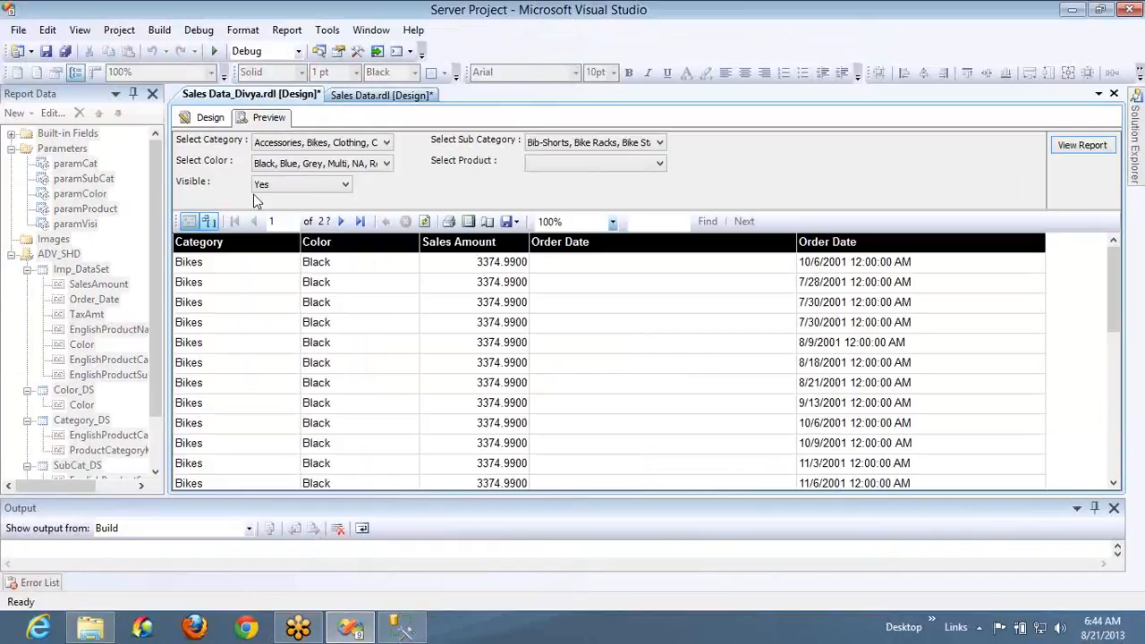
- Reopen the table's sorting options and add a second sort level by Color in Z to A order
click(213, 118)
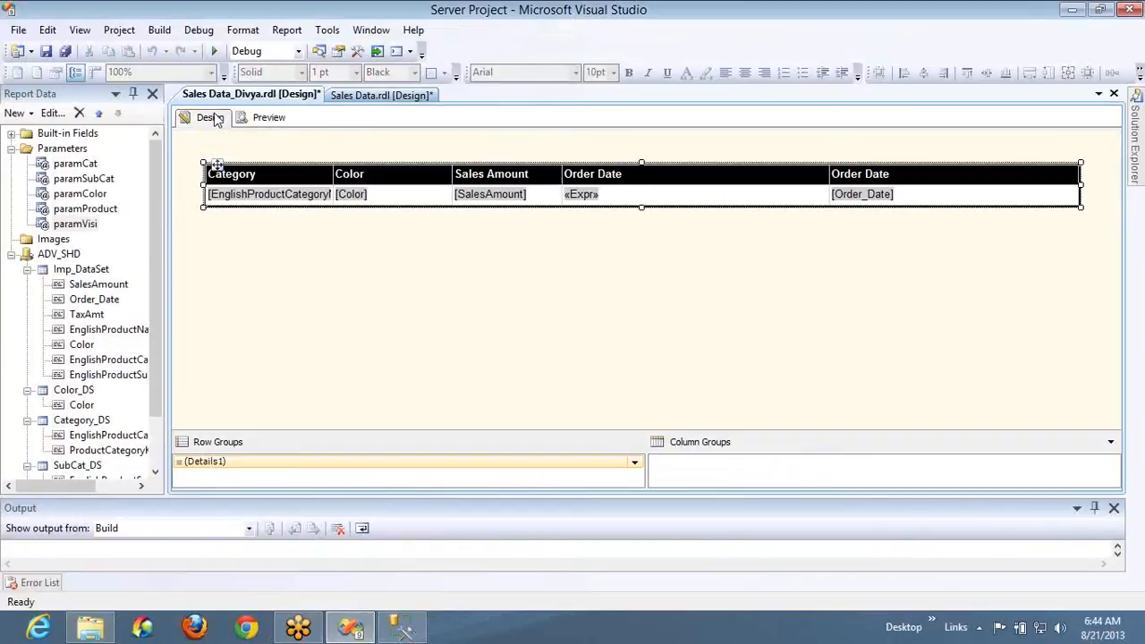
click(218, 182)
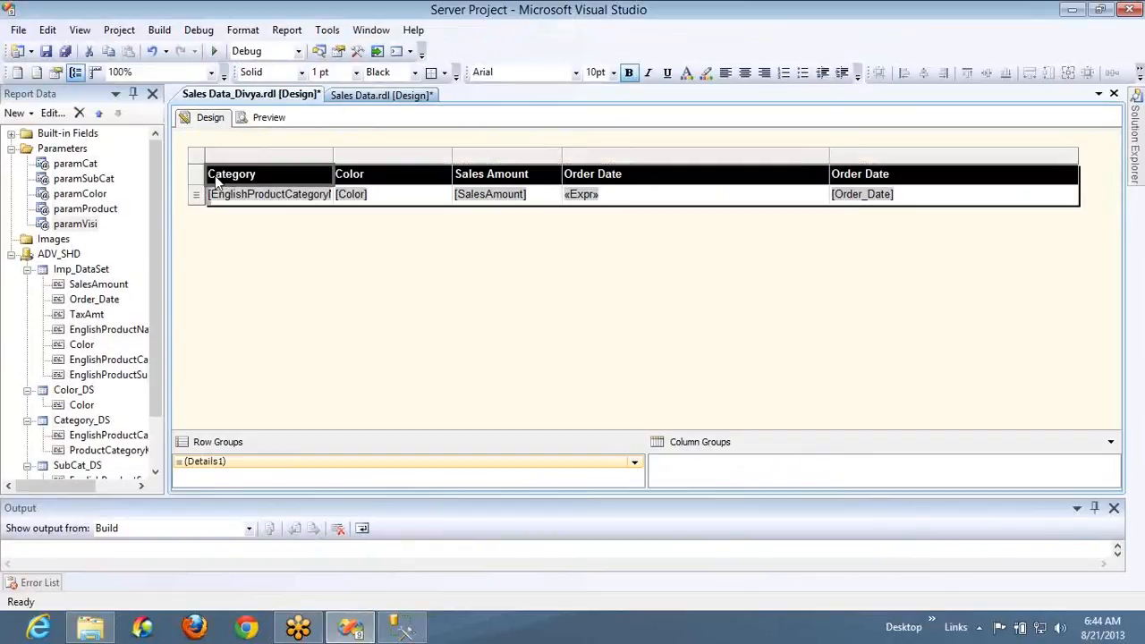
right_click(199, 159)
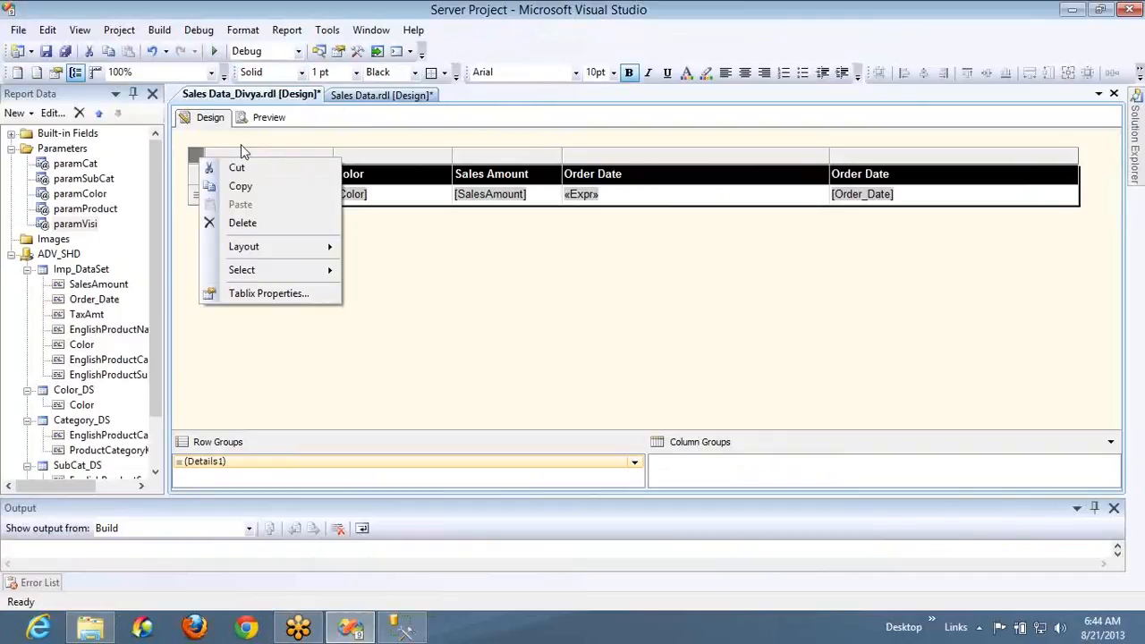
click(269, 293)
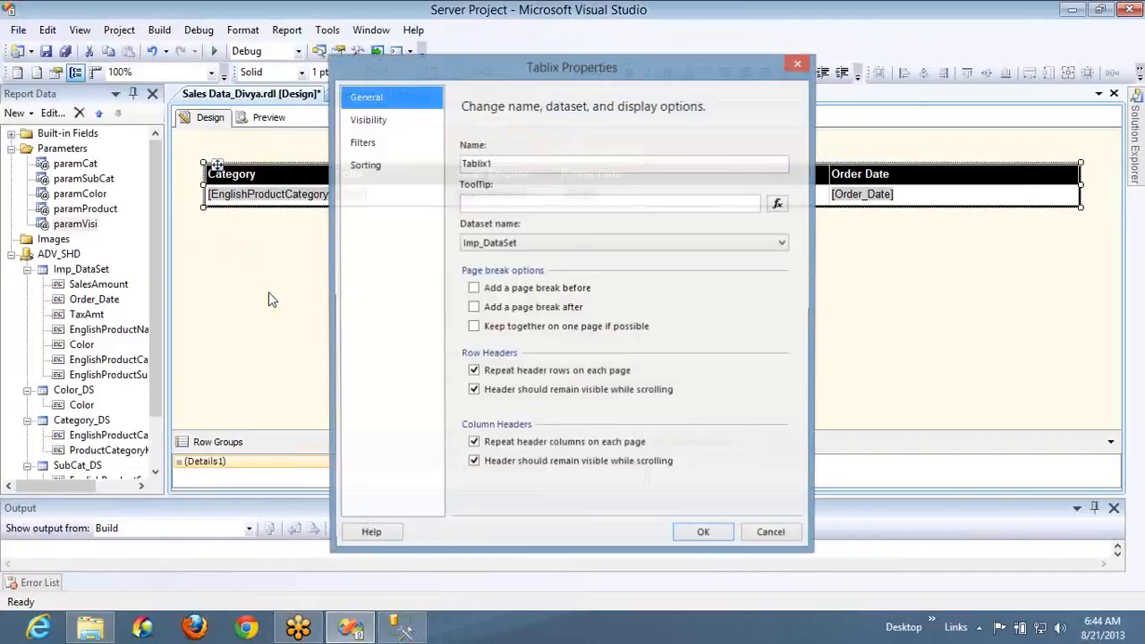
click(375, 164)
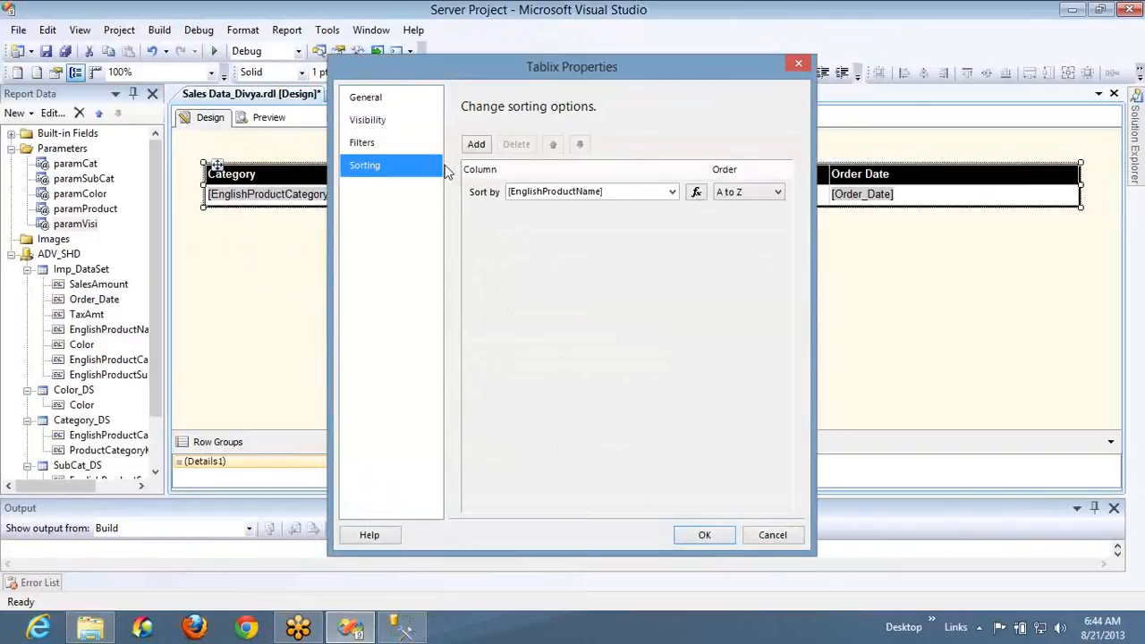
click(486, 148)
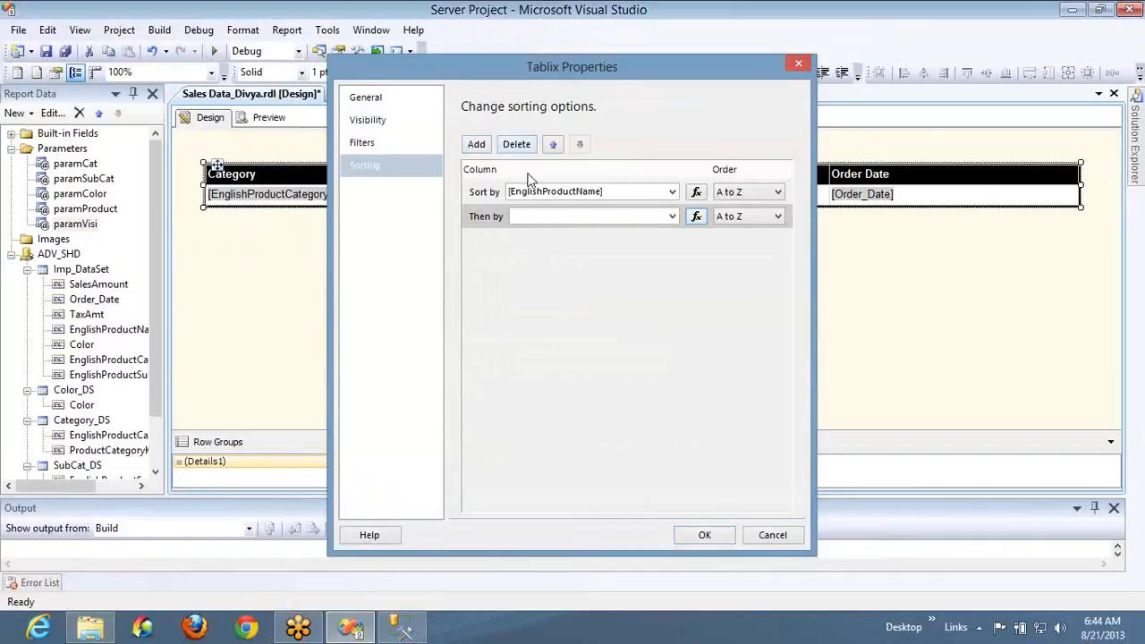
click(672, 216)
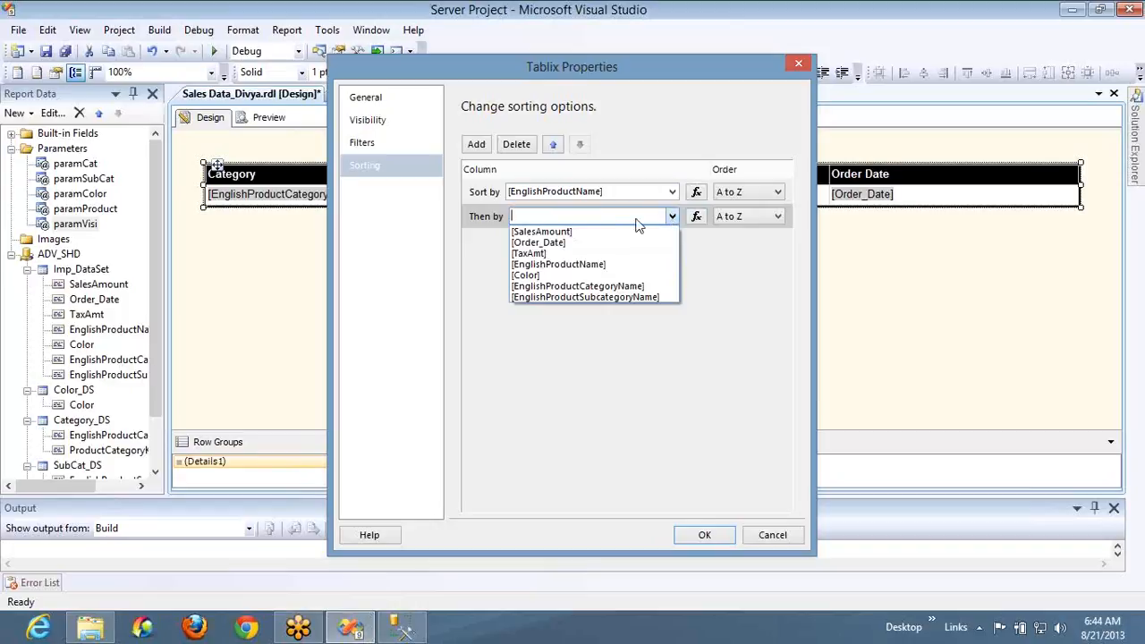
click(601, 275)
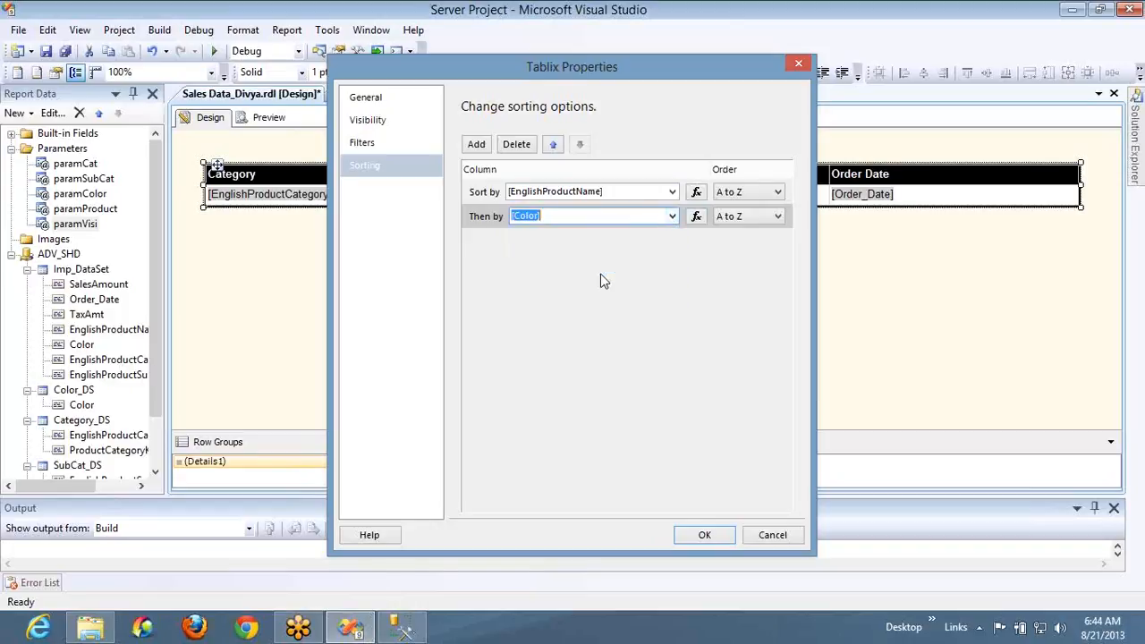
click(755, 220)
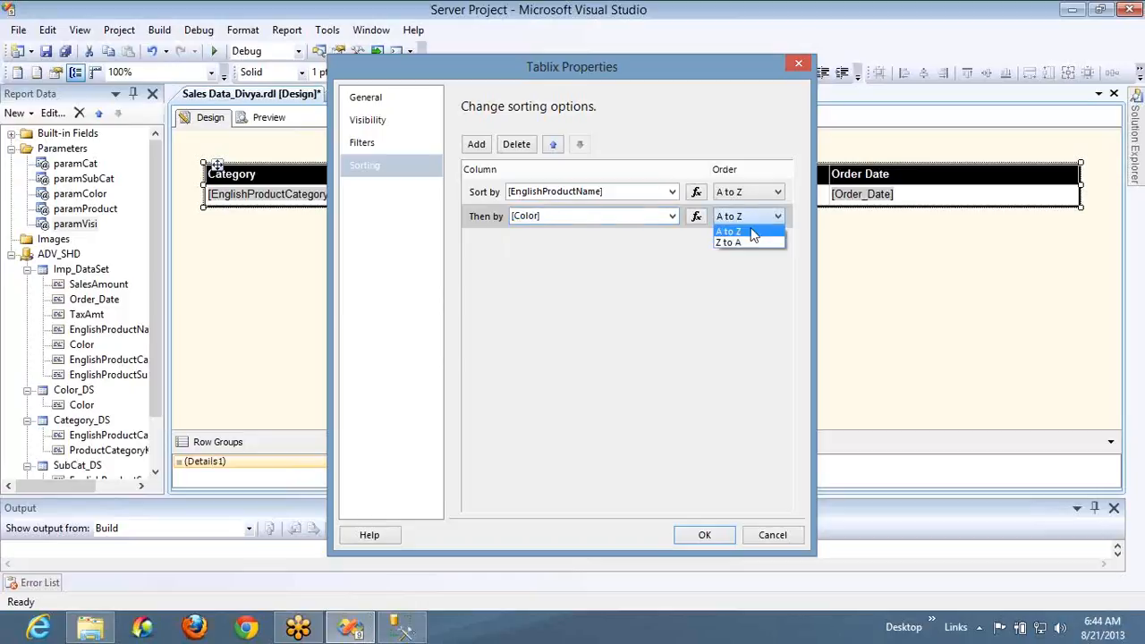
click(748, 242)
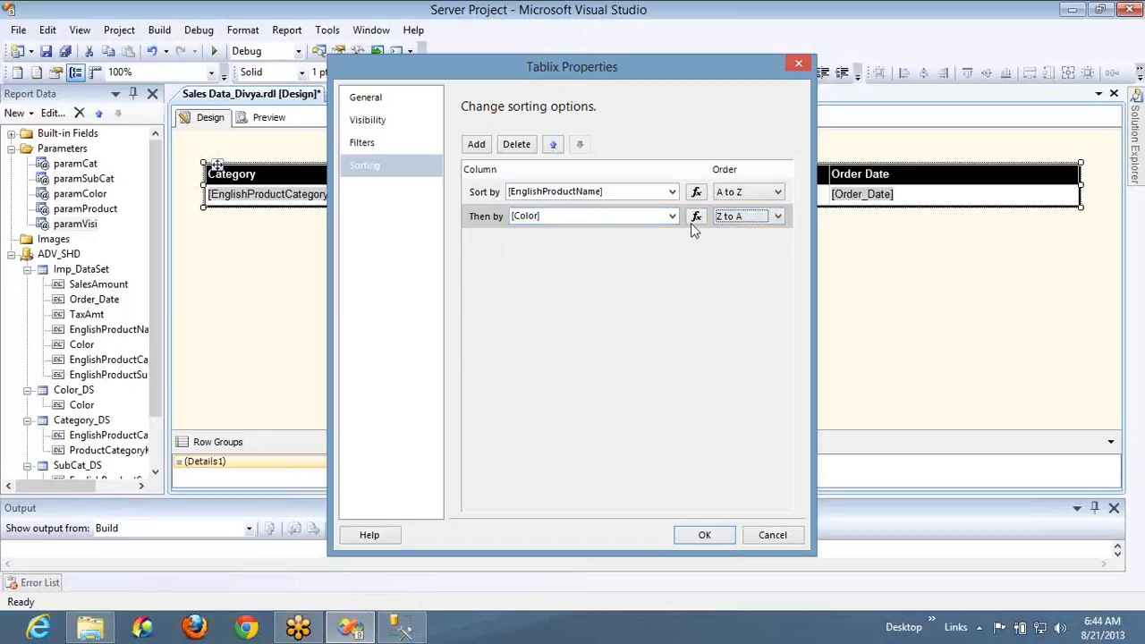
- Change the first sort column to EnglishProductCategoryName and confirm the Tablix Properties
click(669, 193)
click(673, 193)
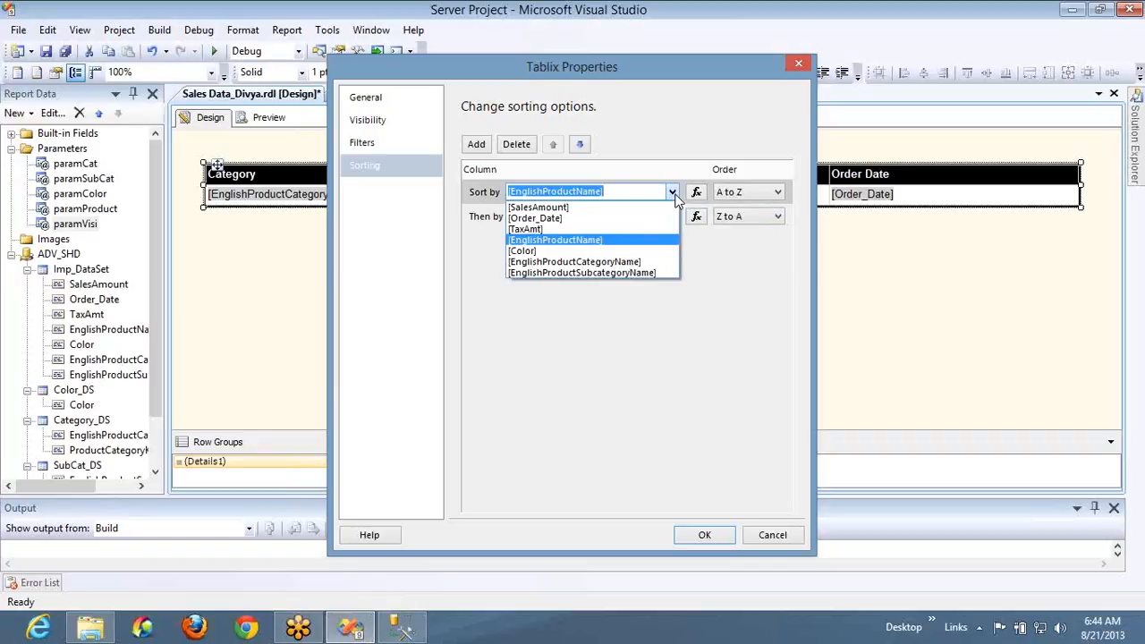
click(637, 262)
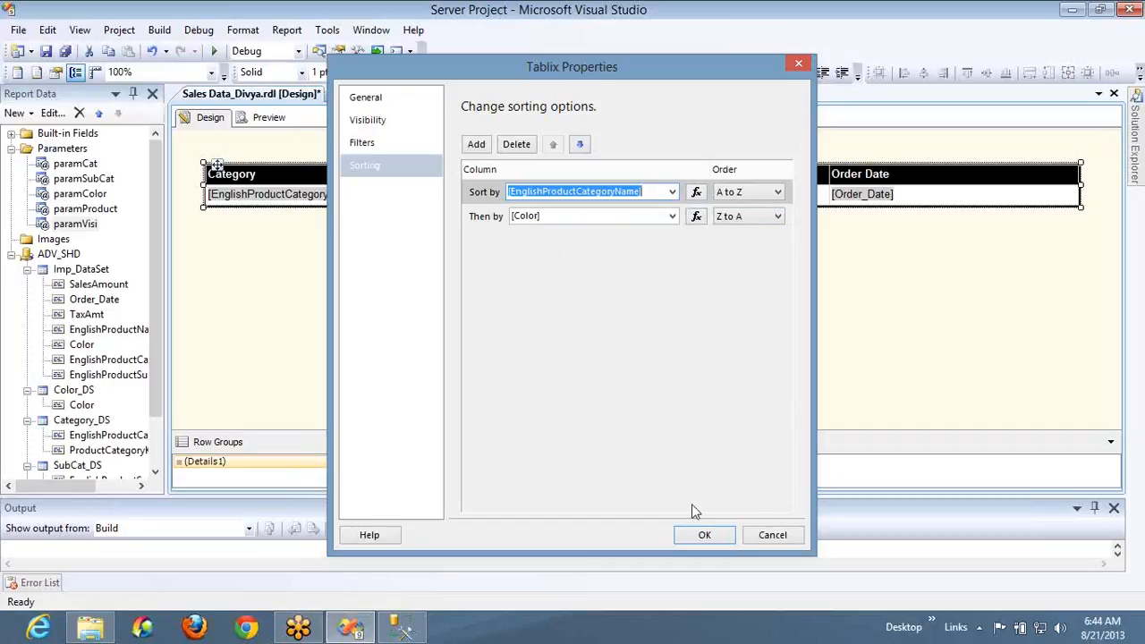
click(701, 535)
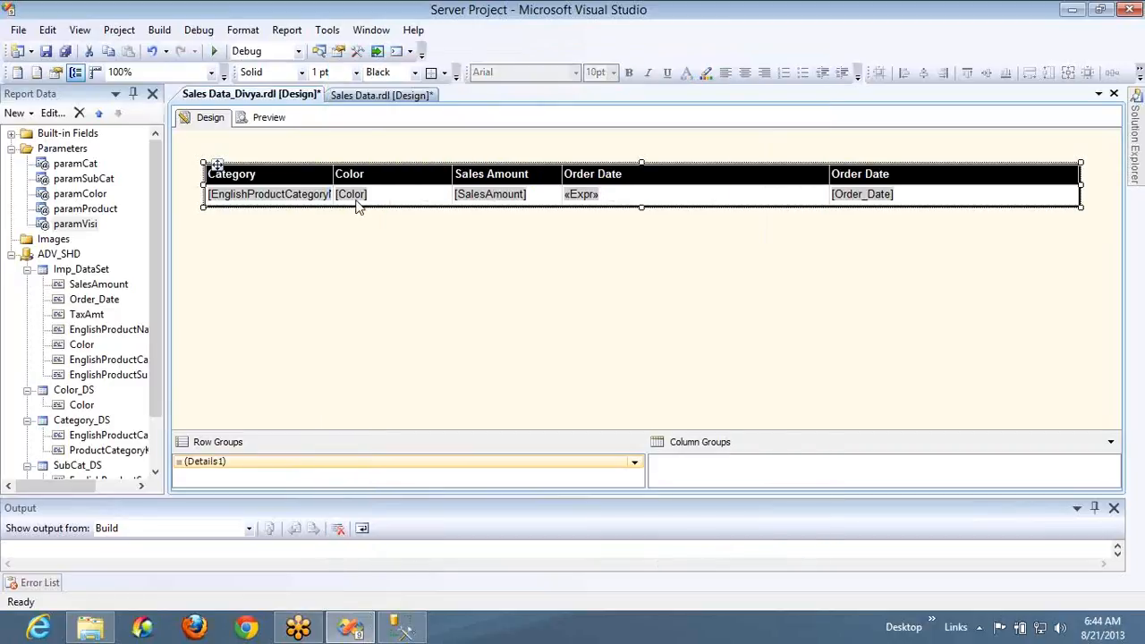
- Preview the report with the Visible parameter set to Yes
click(268, 117)
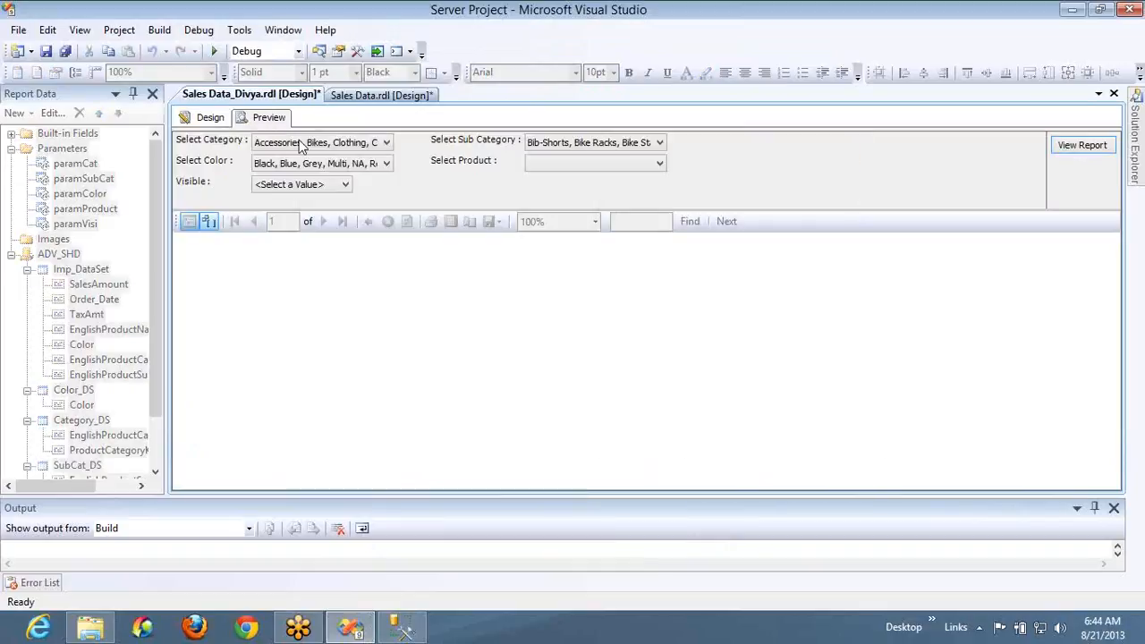
click(309, 185)
click(312, 212)
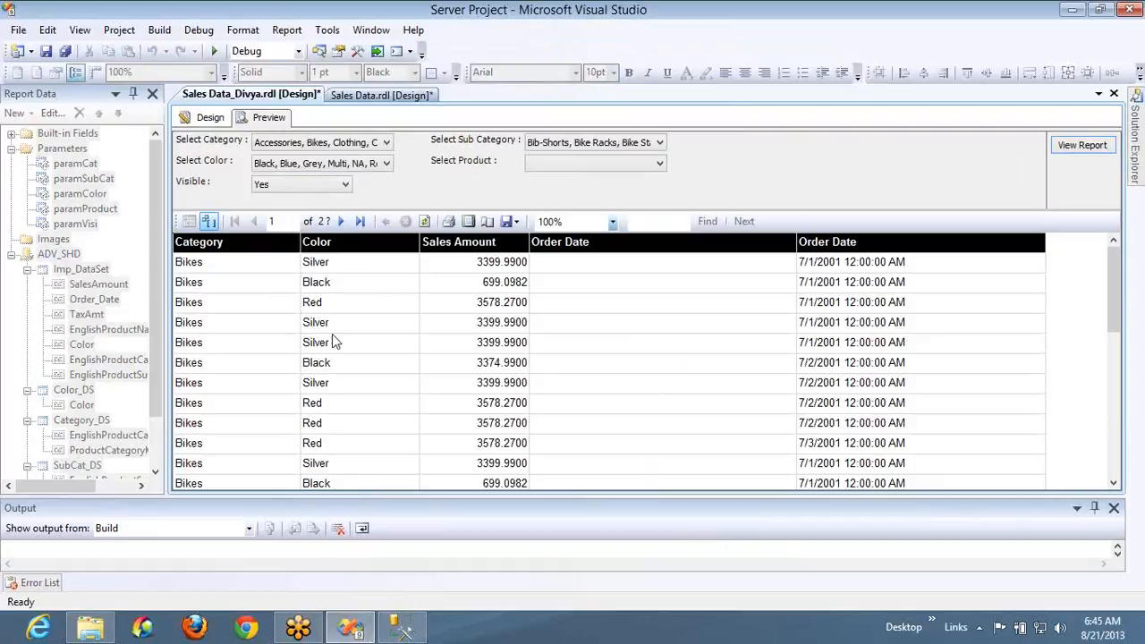
- Remove the EnglishProductCategoryName sort level from the table's sorting, leaving only Color, and confirm the Tablix Properties
click(205, 118)
click(243, 176)
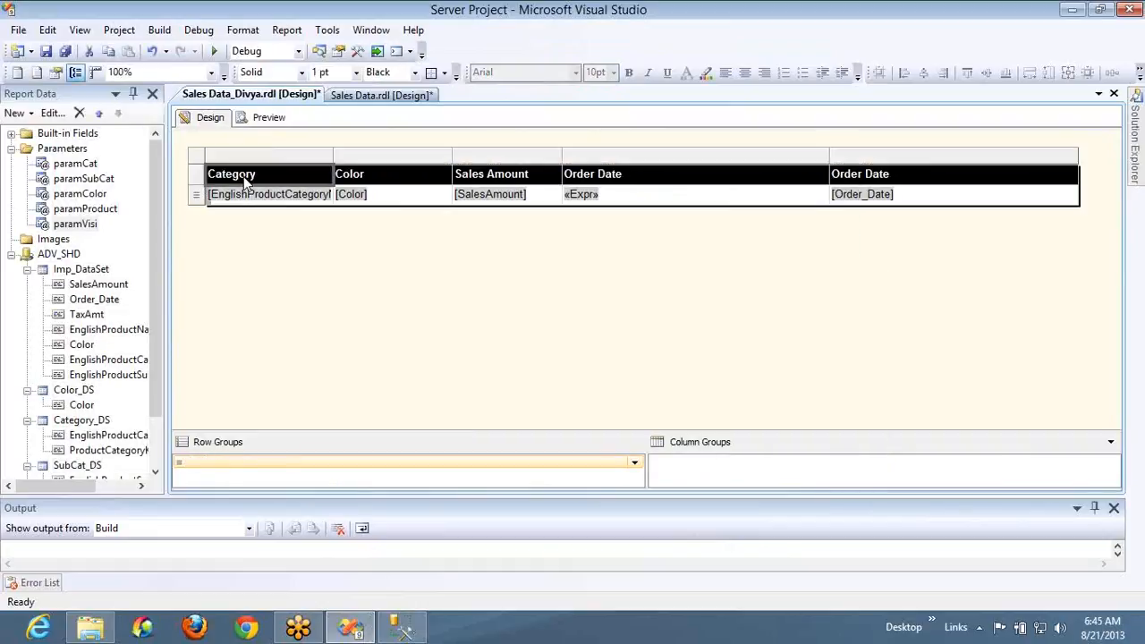
click(197, 158)
right_click(198, 160)
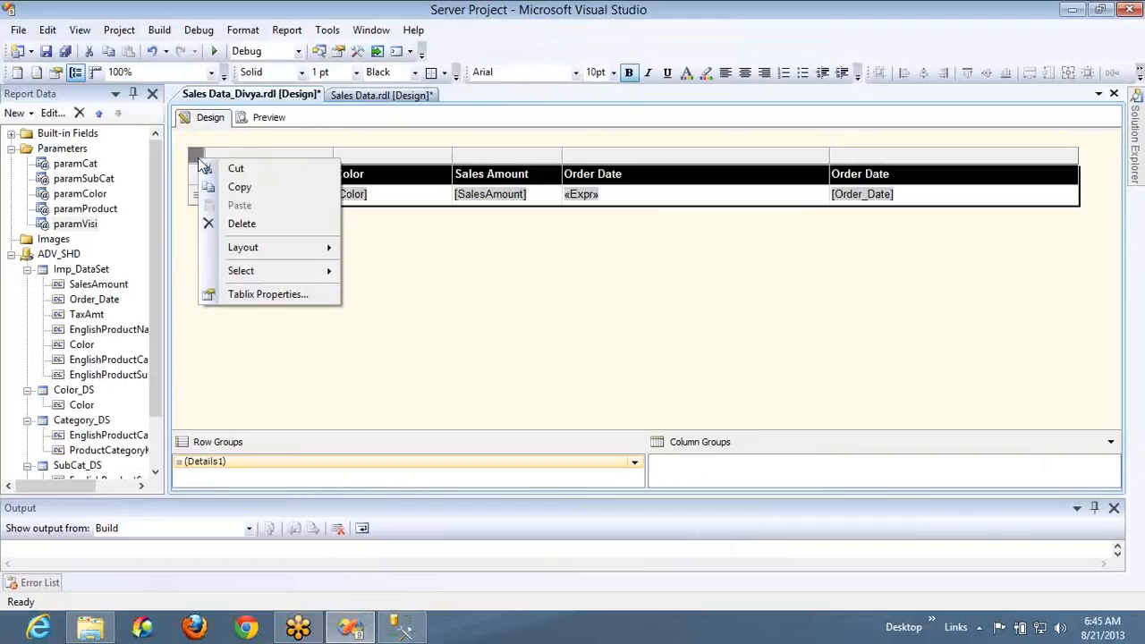
click(282, 292)
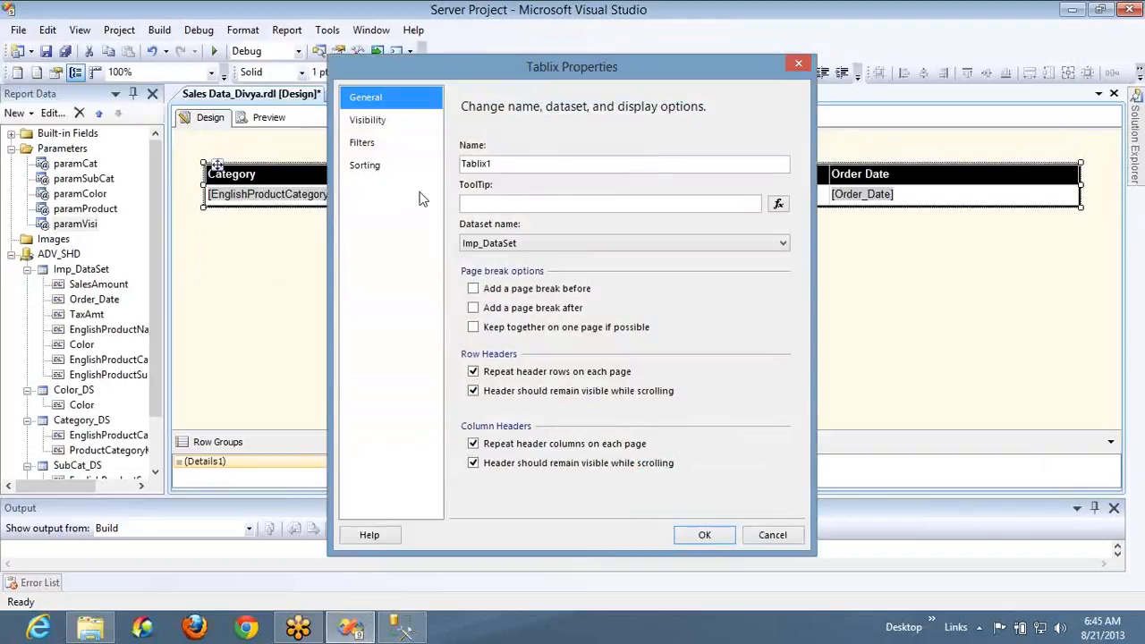
click(375, 152)
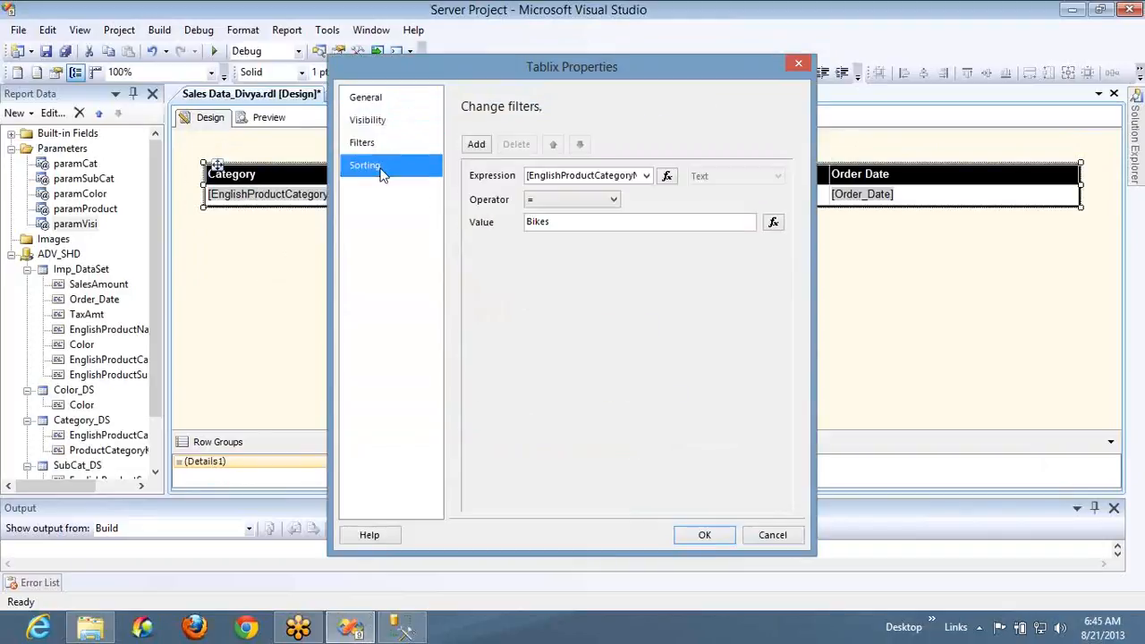
click(380, 170)
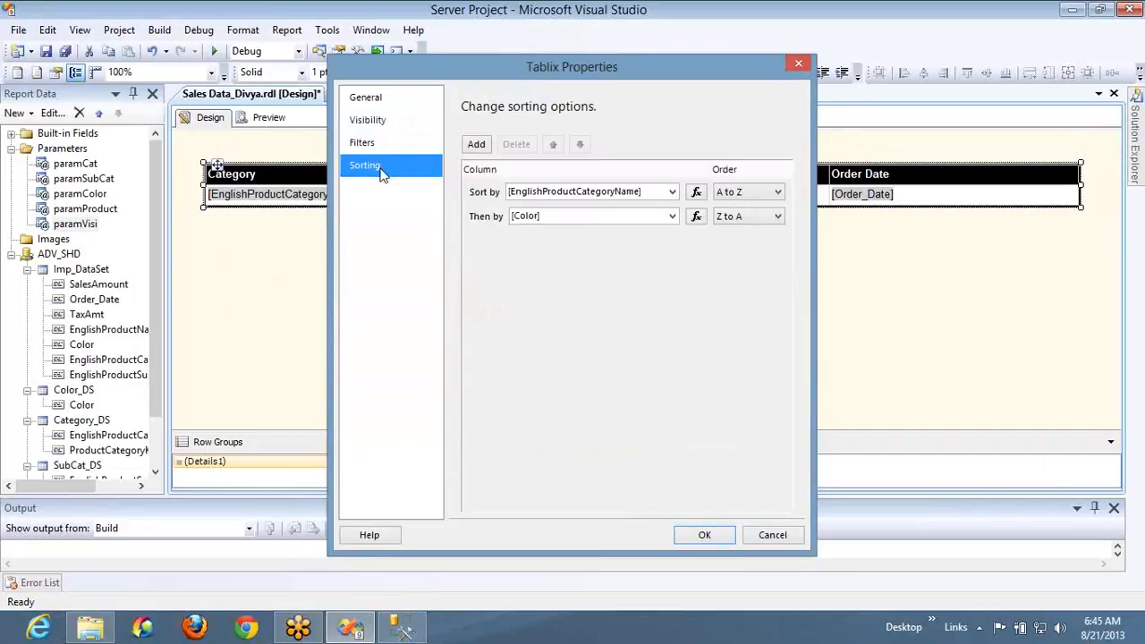
click(595, 194)
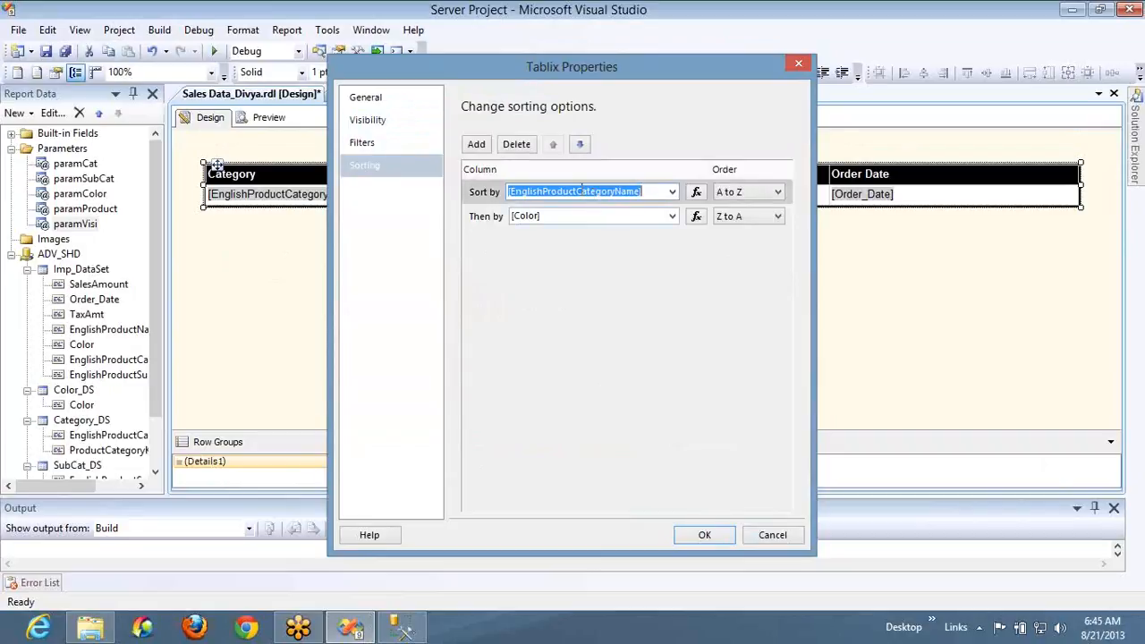
click(517, 144)
key(super)
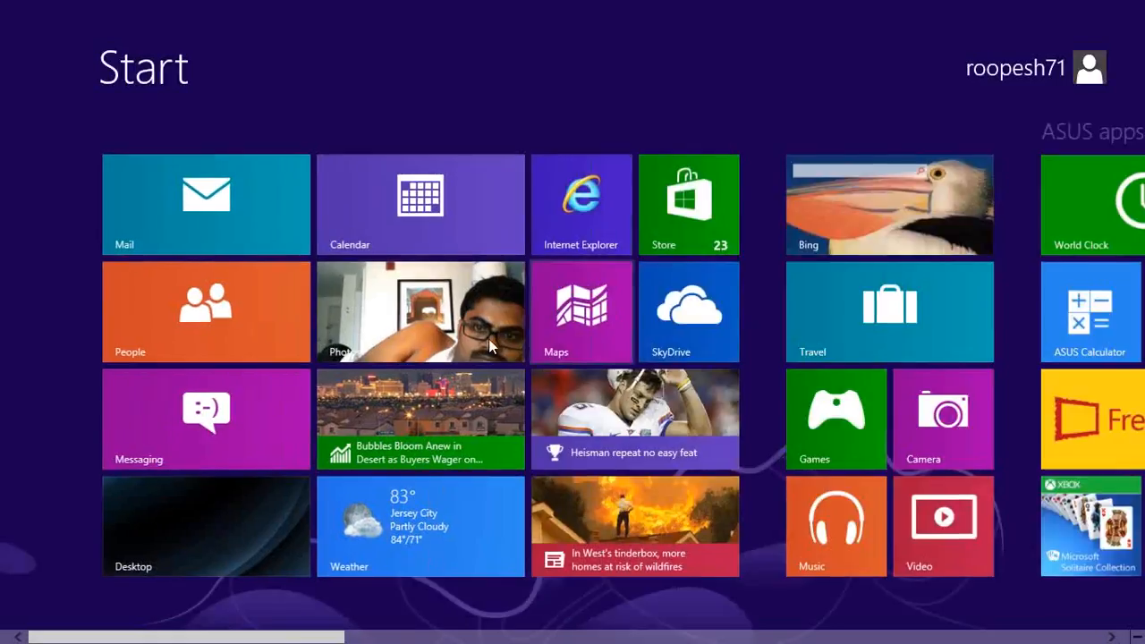
key(alt+Tab)
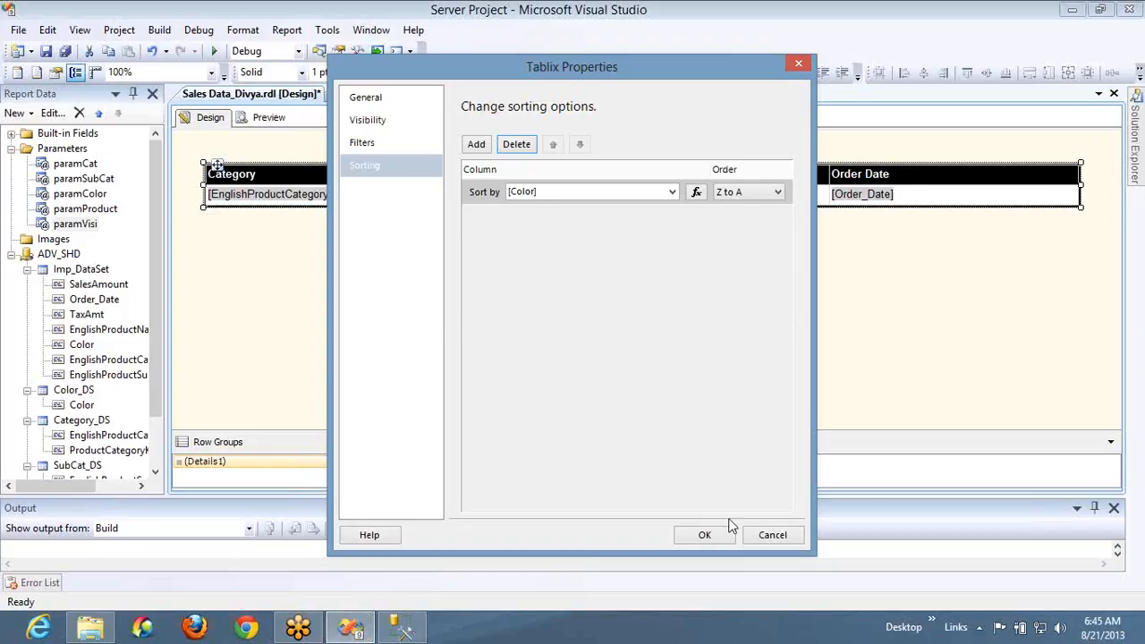
click(705, 535)
- Preview the report with the Visible parameter set to Yes
click(268, 118)
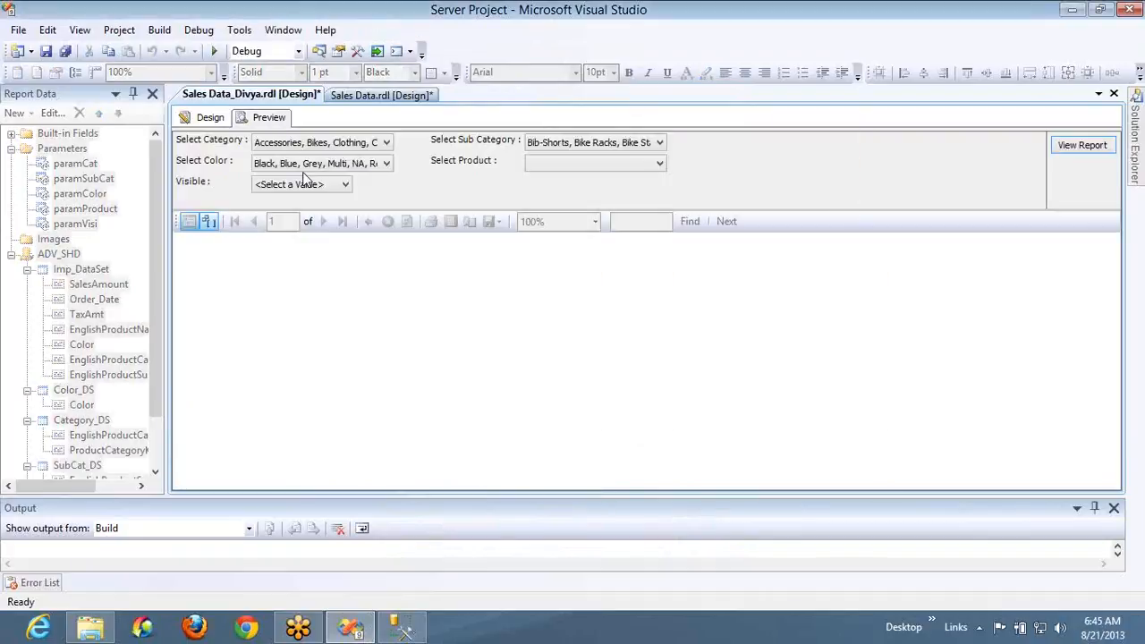
click(305, 190)
click(309, 210)
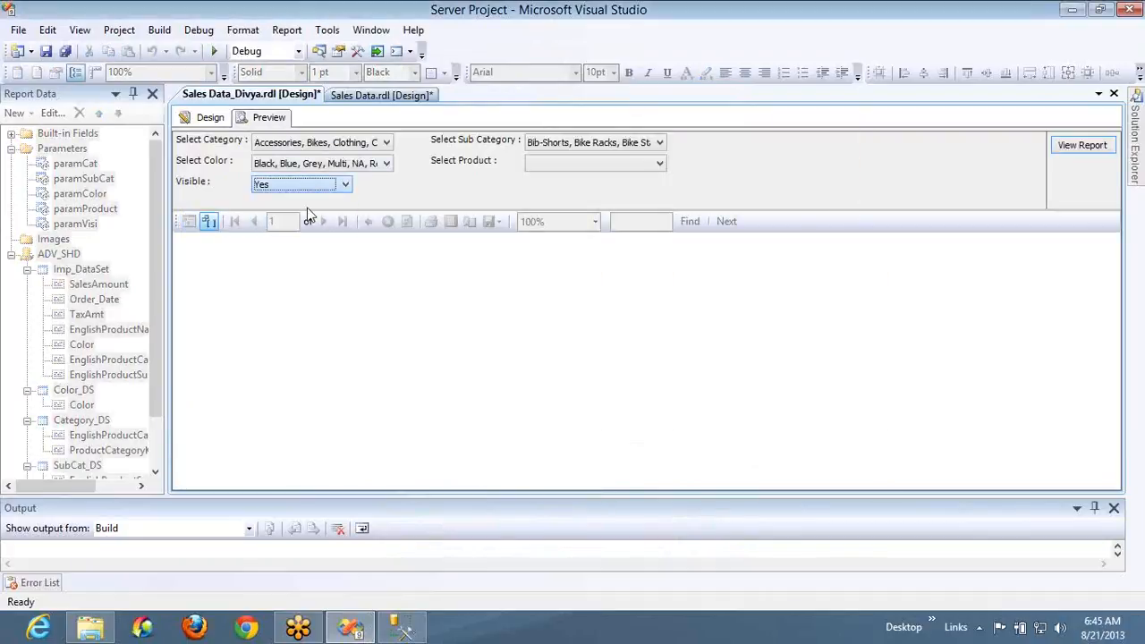
key(Return)
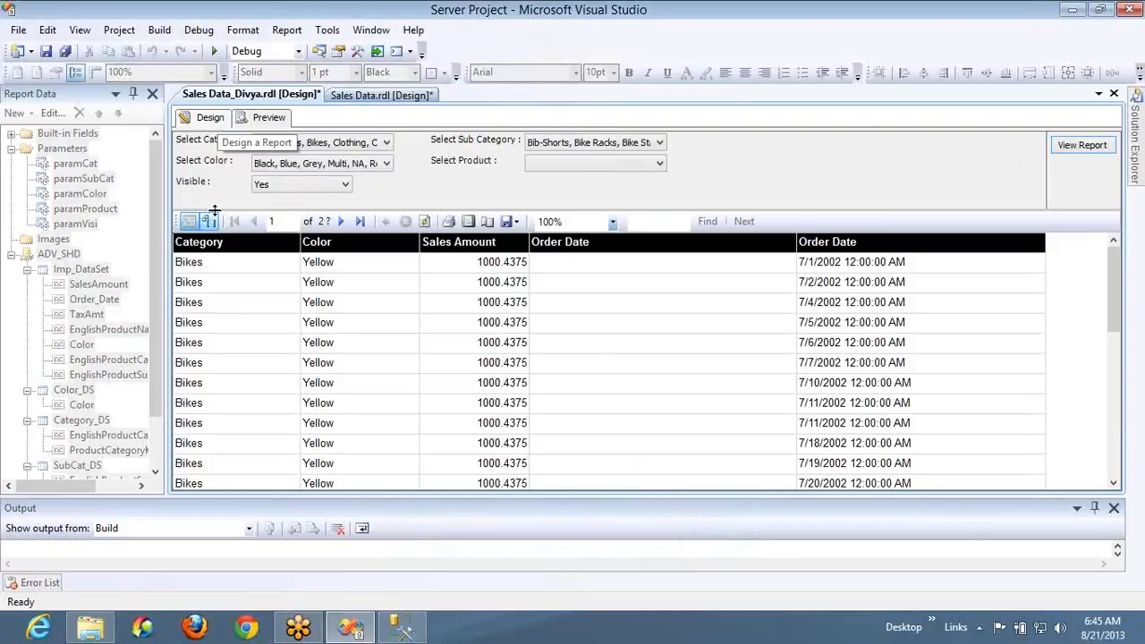
- Add a second sort level by SalesAmount in A to Z order to the table and confirm
click(208, 118)
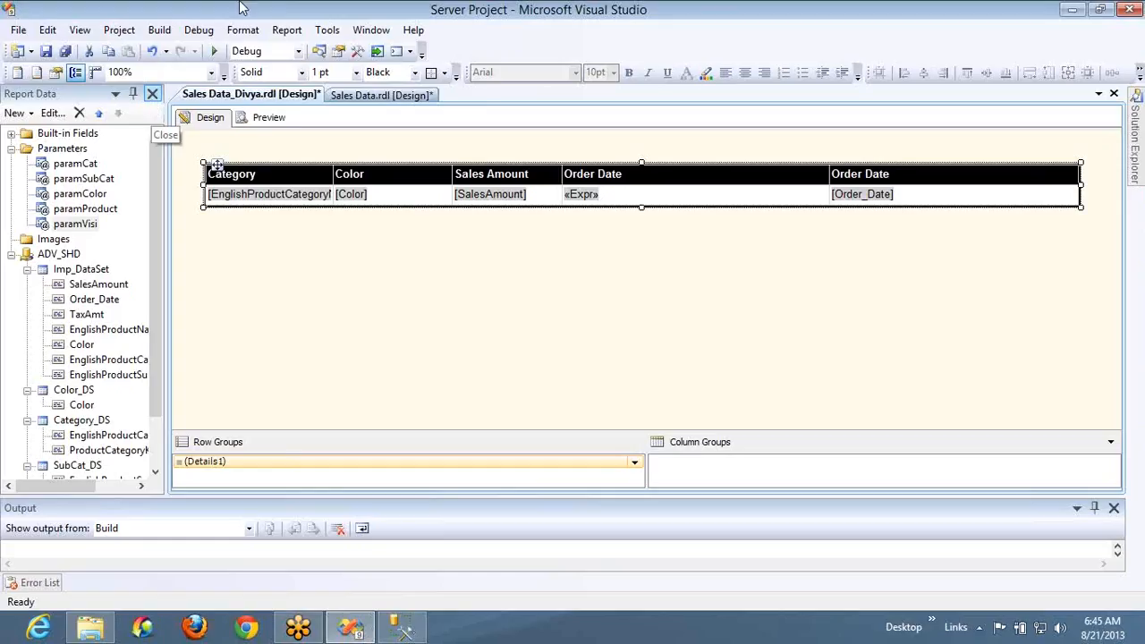
click(258, 175)
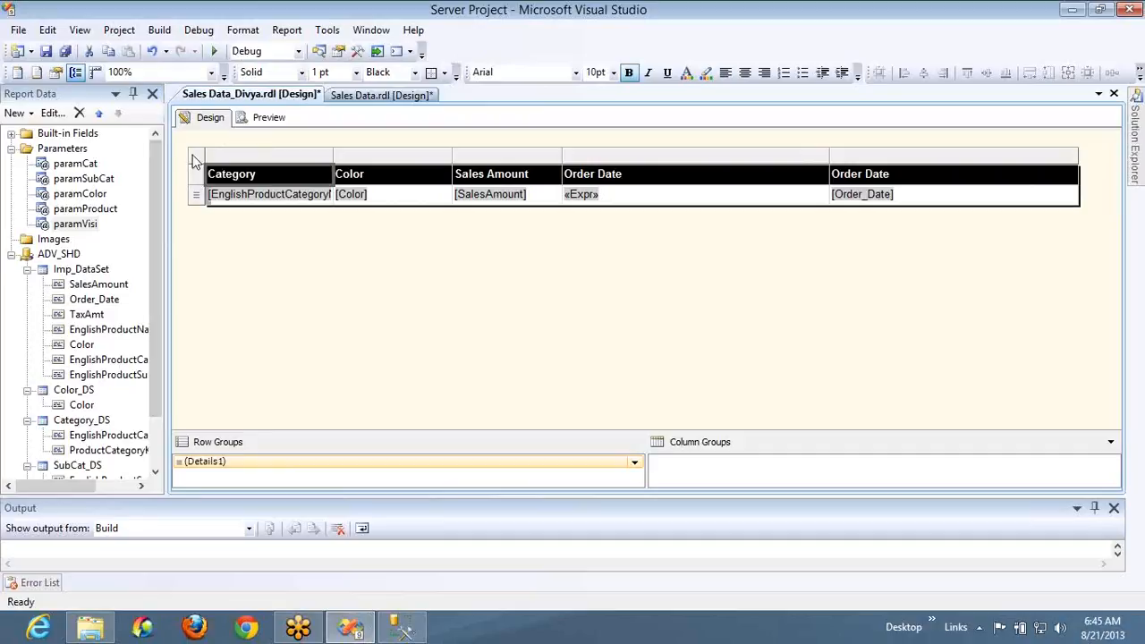
right_click(195, 157)
click(256, 291)
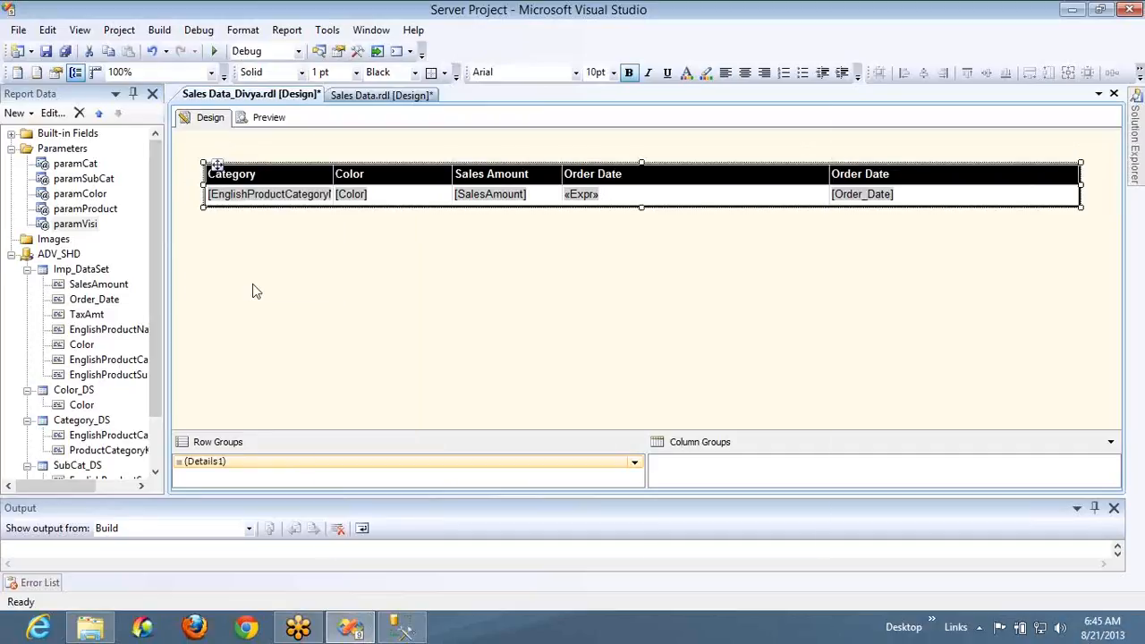
click(358, 170)
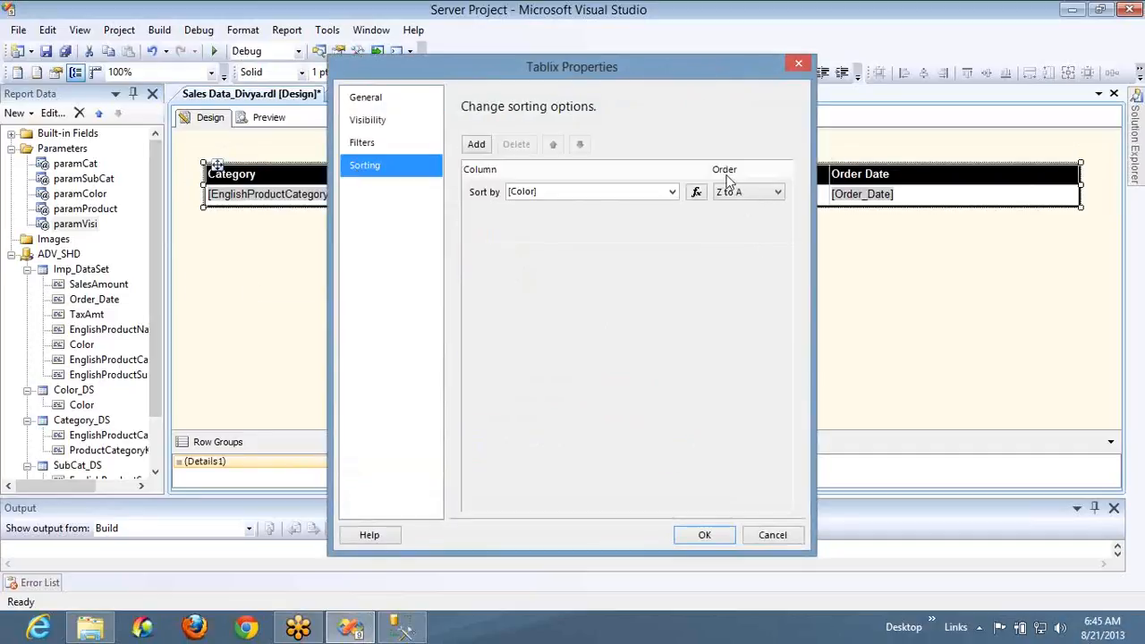
click(475, 144)
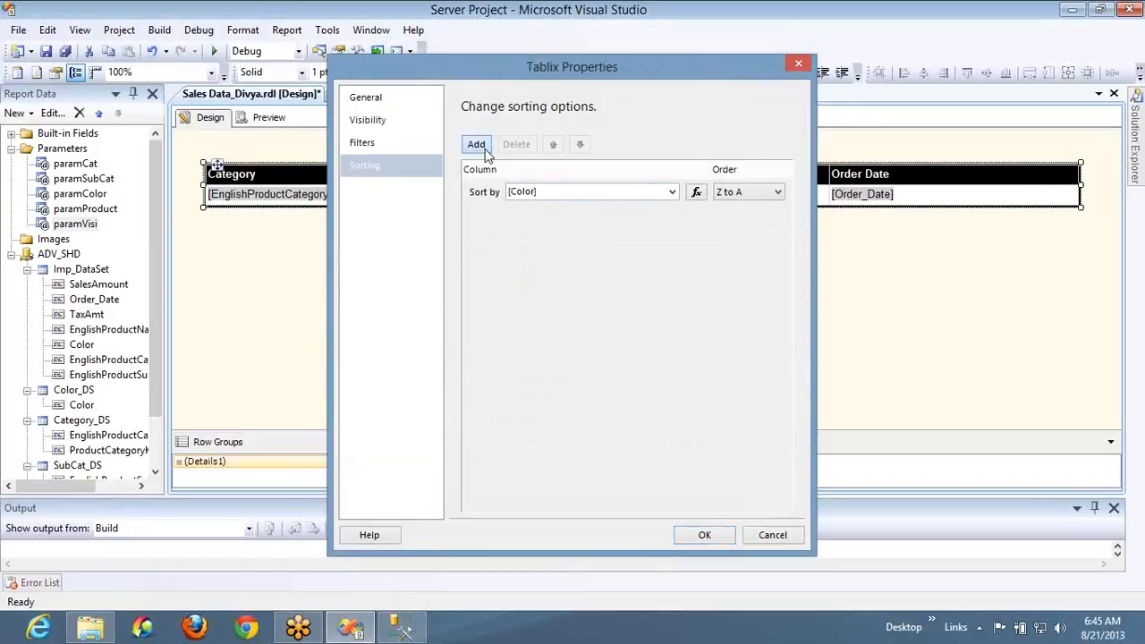
click(672, 217)
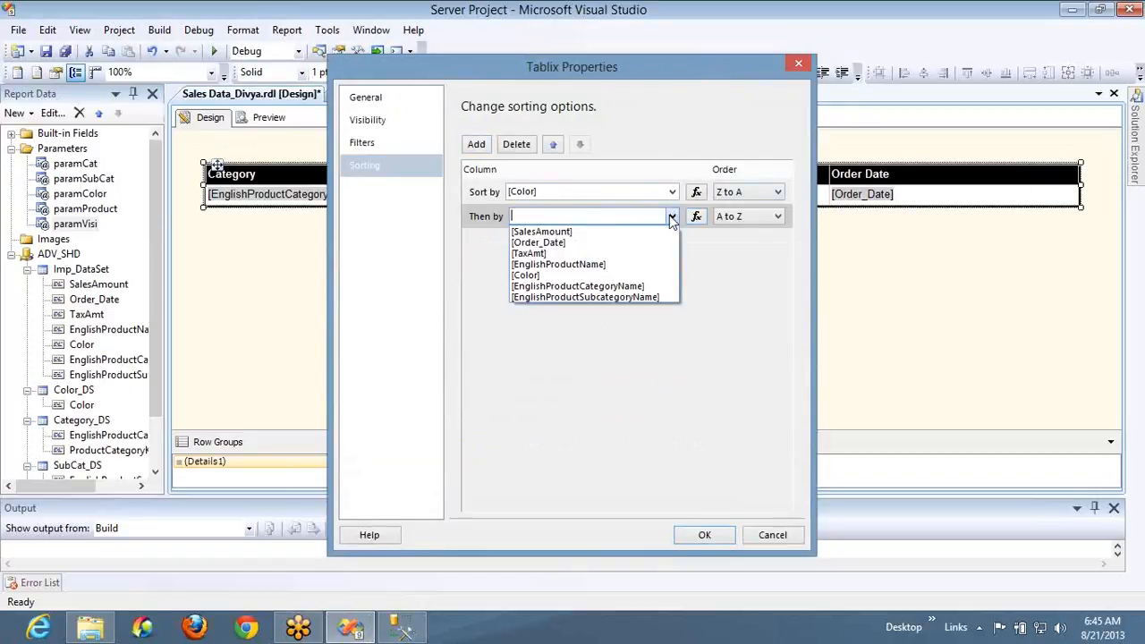
click(603, 232)
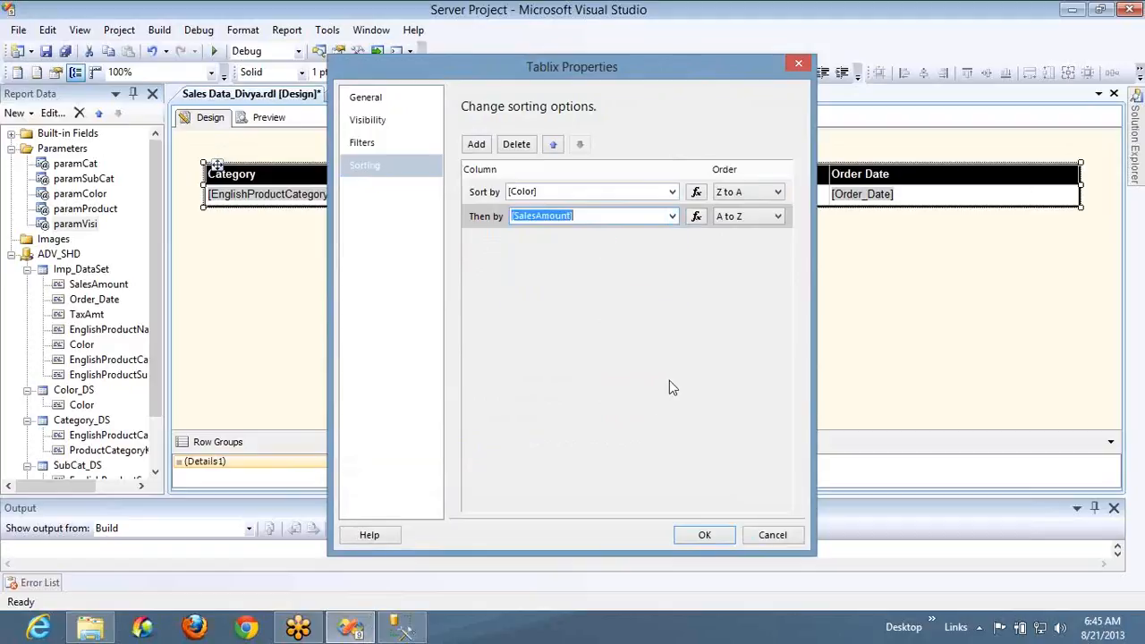
click(695, 536)
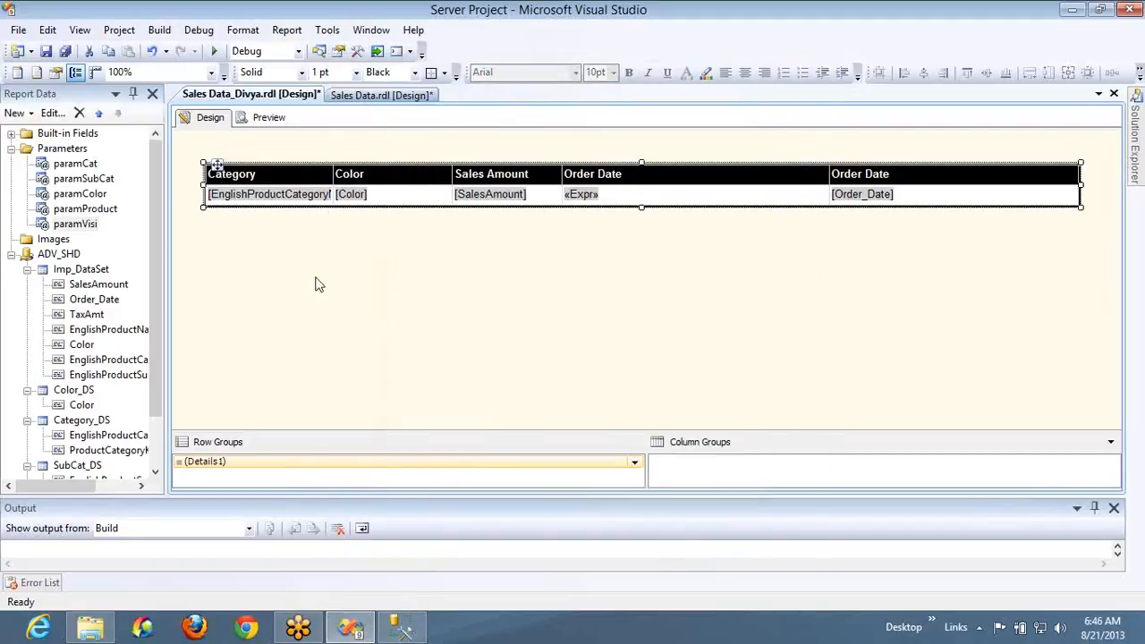
- Preview the report again with the Visible parameter set to Yes
click(269, 119)
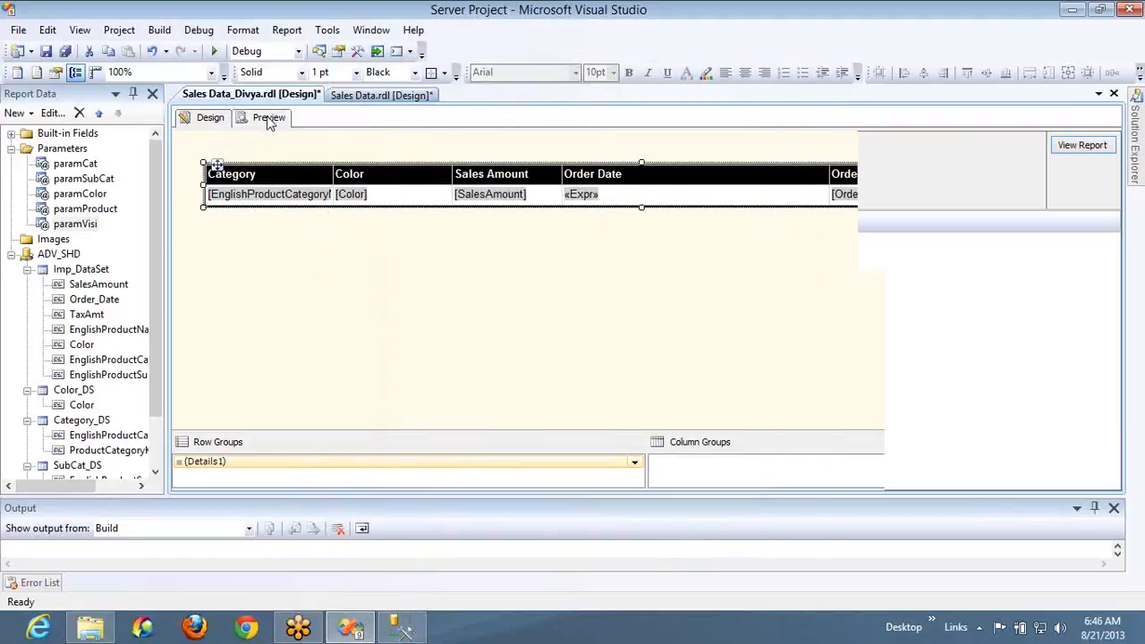
click(274, 185)
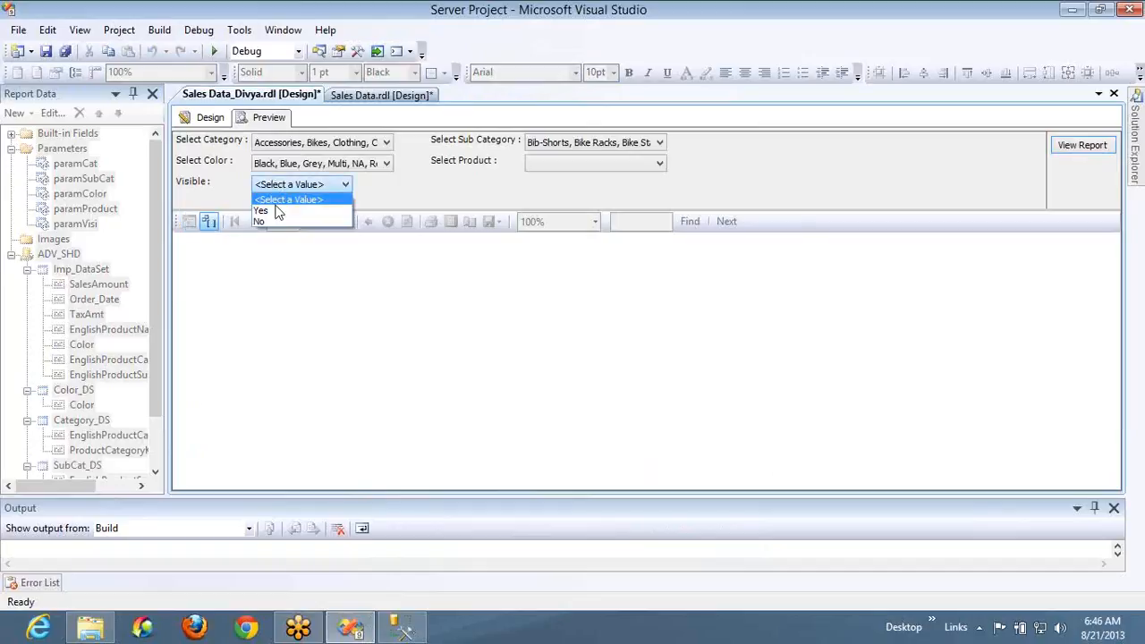
click(261, 210)
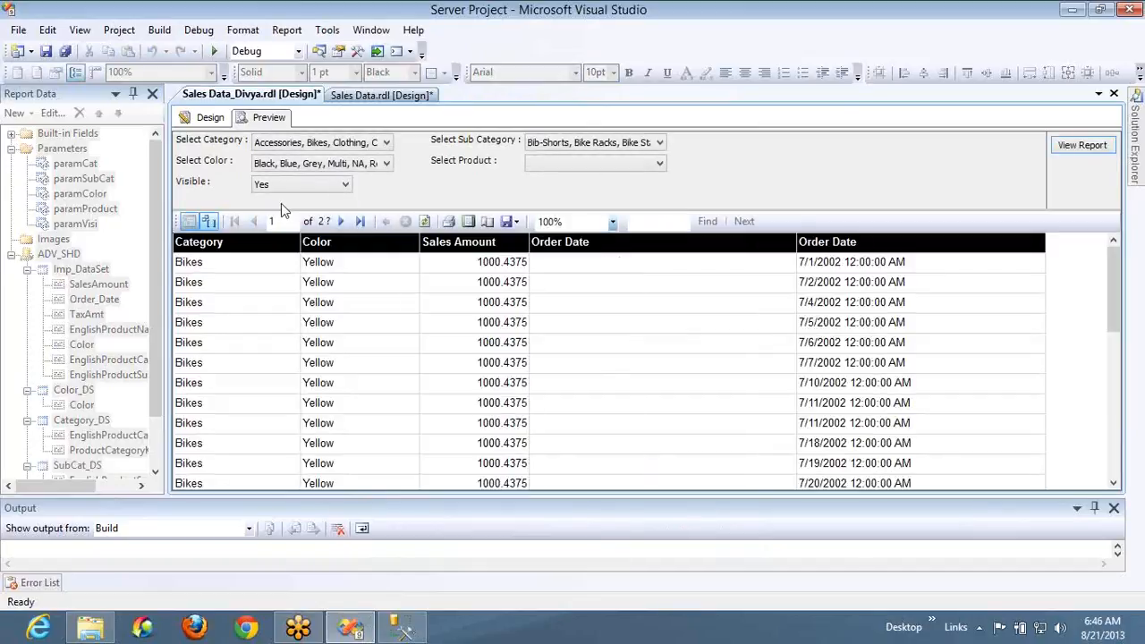
- Scroll and page through the previewed report to examine how the rows are sorted
scroll(557, 294, down, 1)
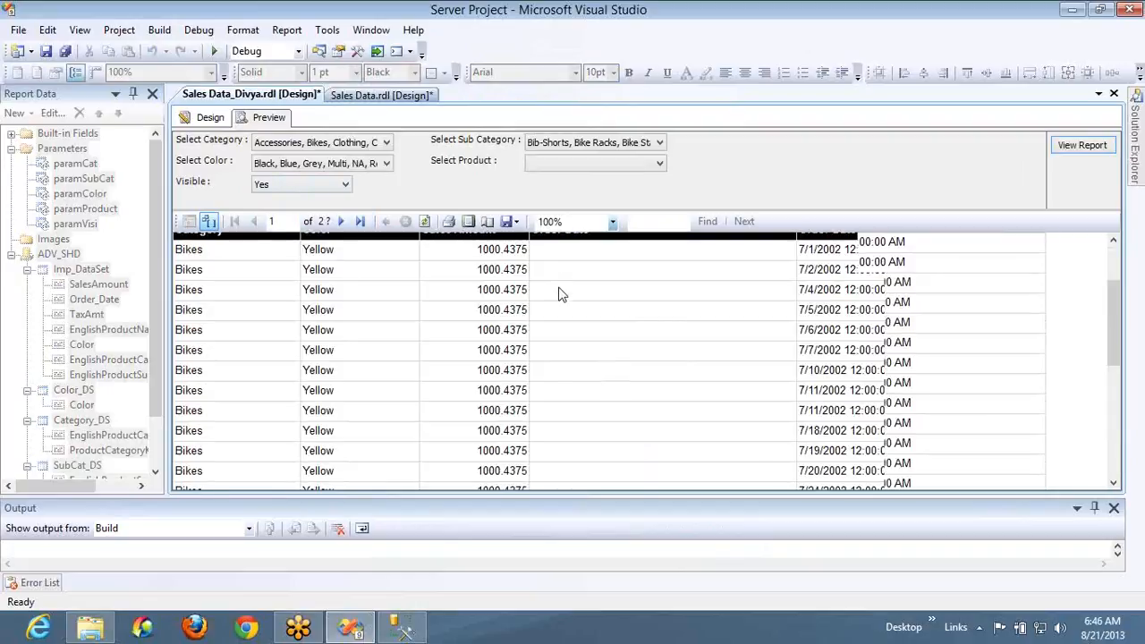
scroll(558, 294, down, 15)
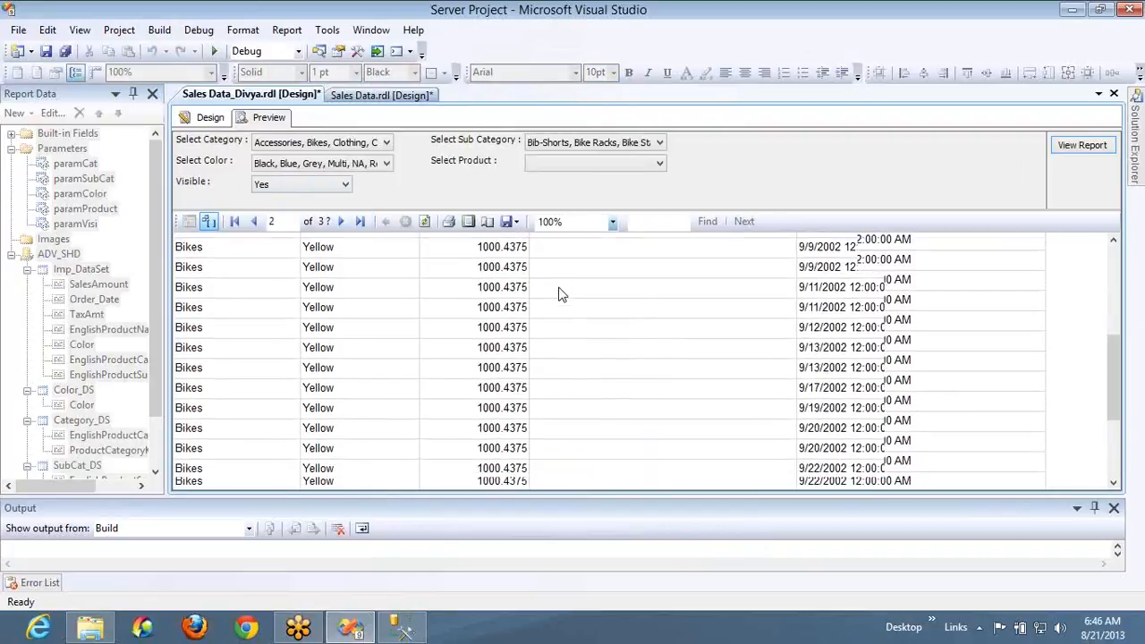
scroll(557, 294, down, 15)
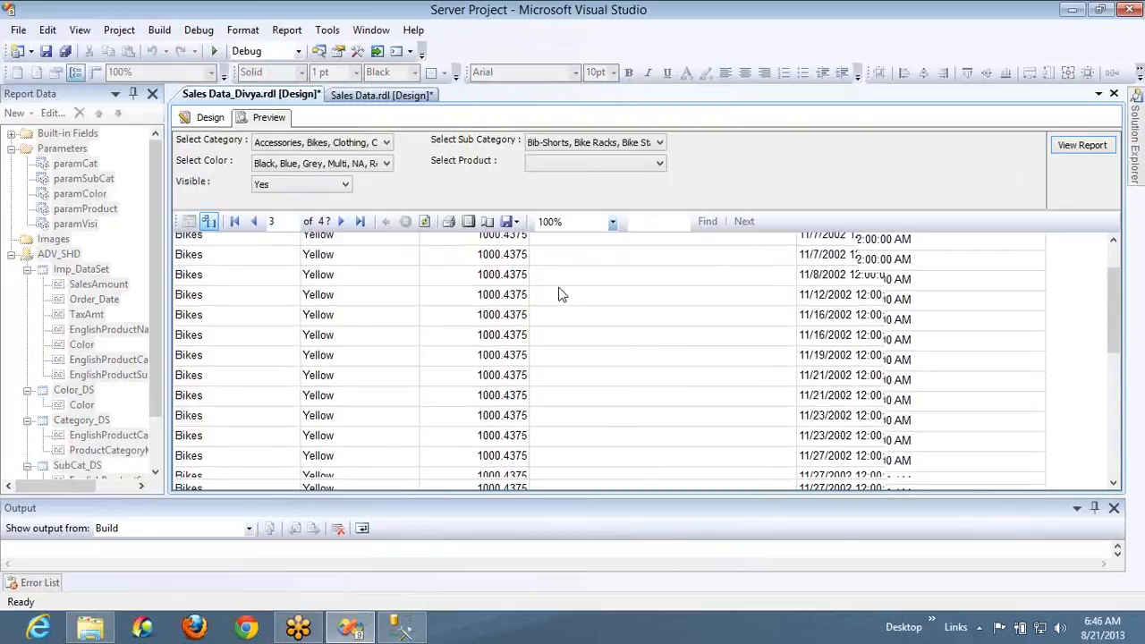
scroll(557, 294, down, 15)
scroll(557, 295, down, 15)
scroll(557, 294, down, 12)
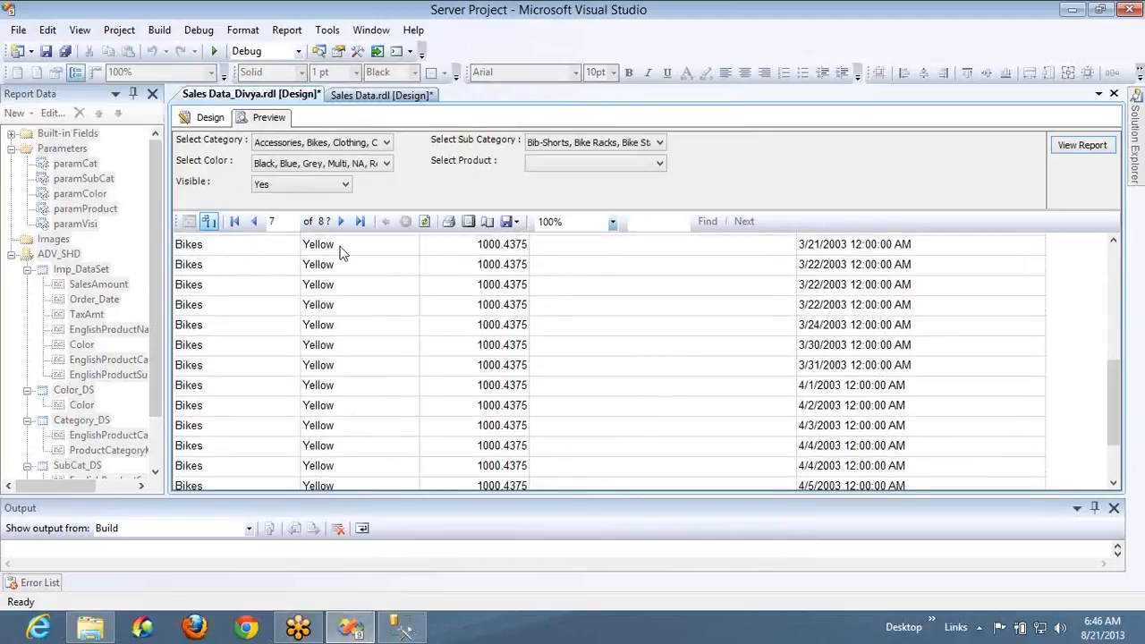
click(345, 223)
click(345, 223)
click(344, 223)
click(345, 223)
click(344, 223)
click(345, 223)
click(345, 222)
click(344, 223)
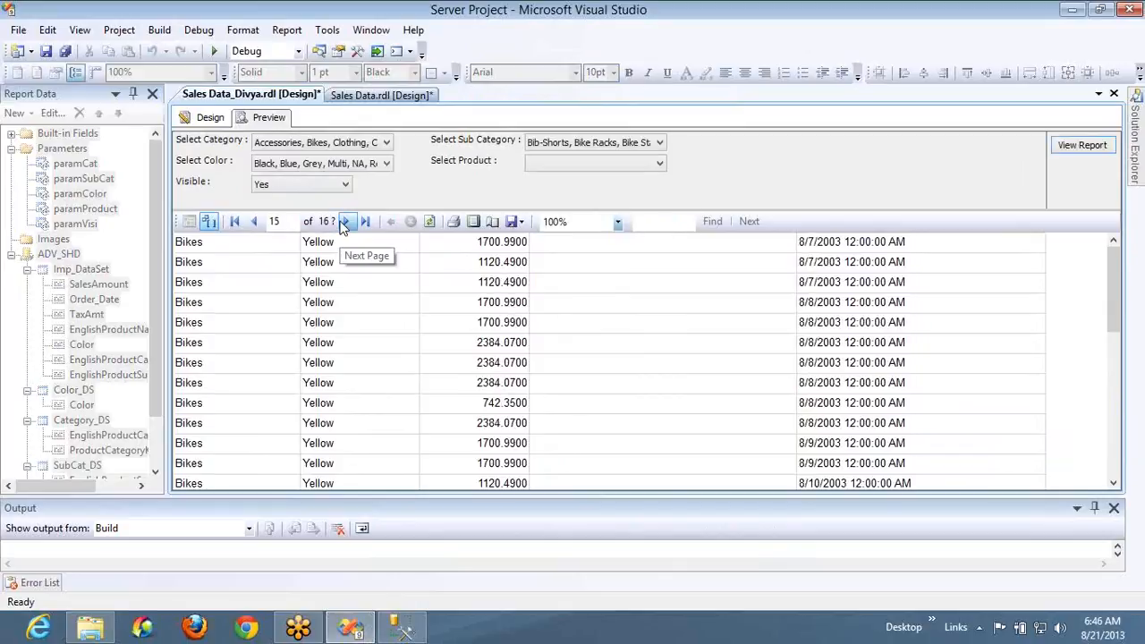
click(345, 223)
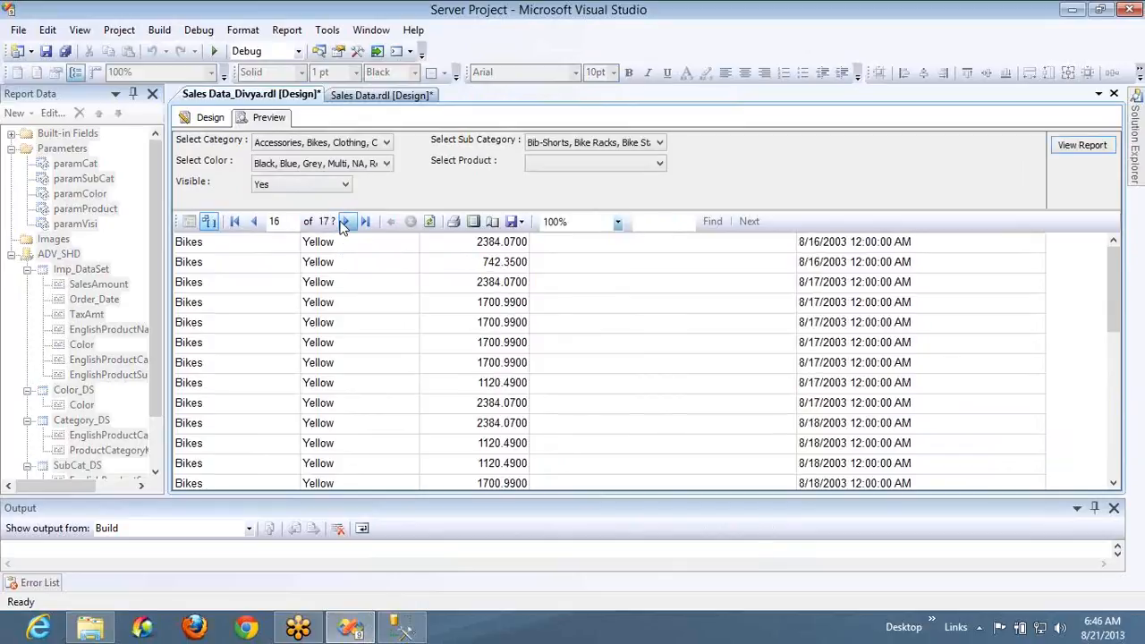
click(344, 223)
click(345, 223)
click(344, 223)
click(345, 223)
click(345, 222)
click(344, 223)
click(345, 222)
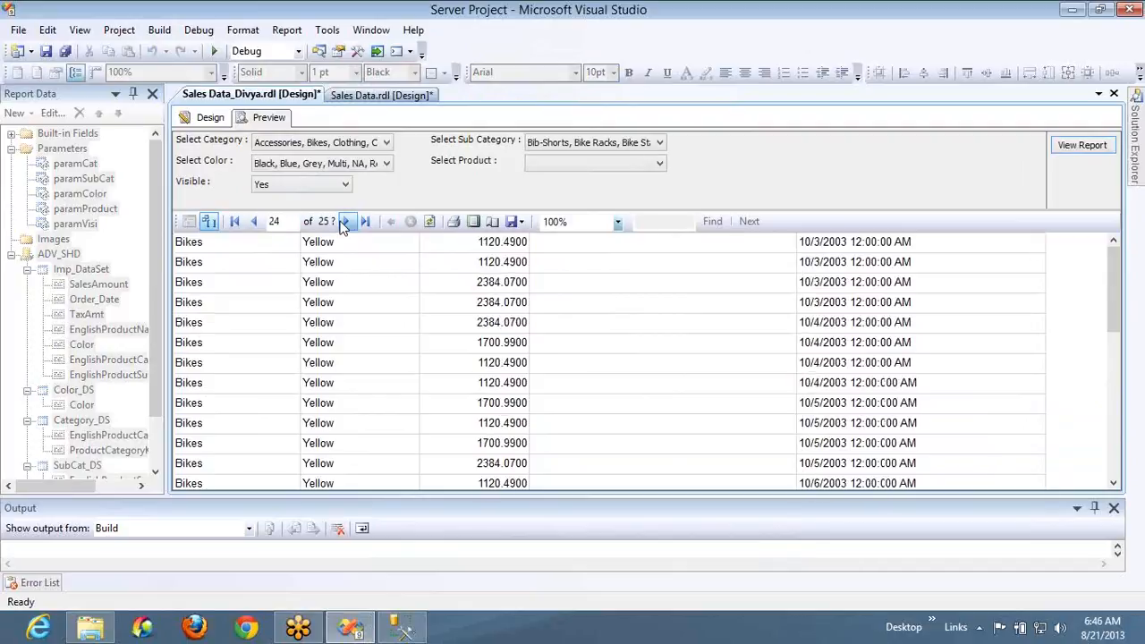
click(344, 223)
click(345, 223)
click(345, 223)
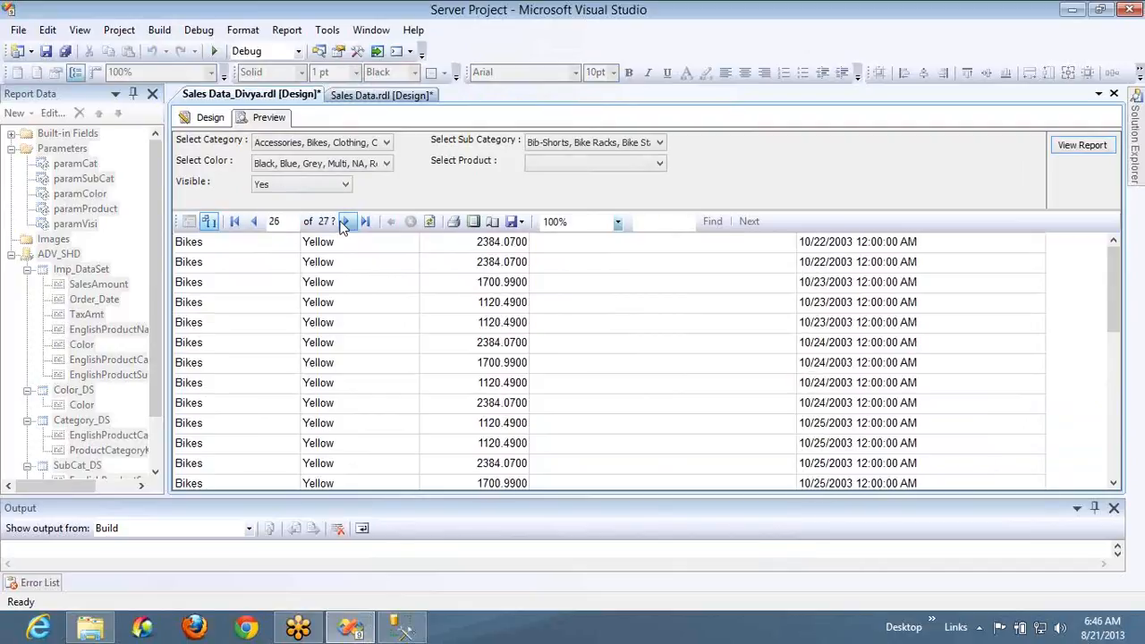
click(344, 222)
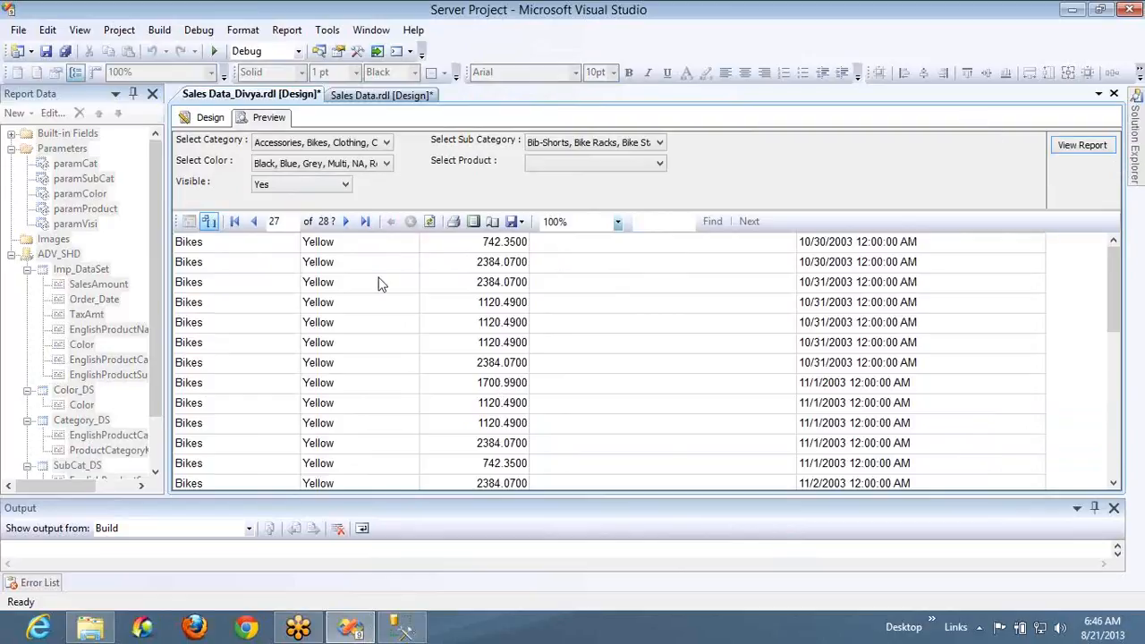
click(213, 117)
click(375, 260)
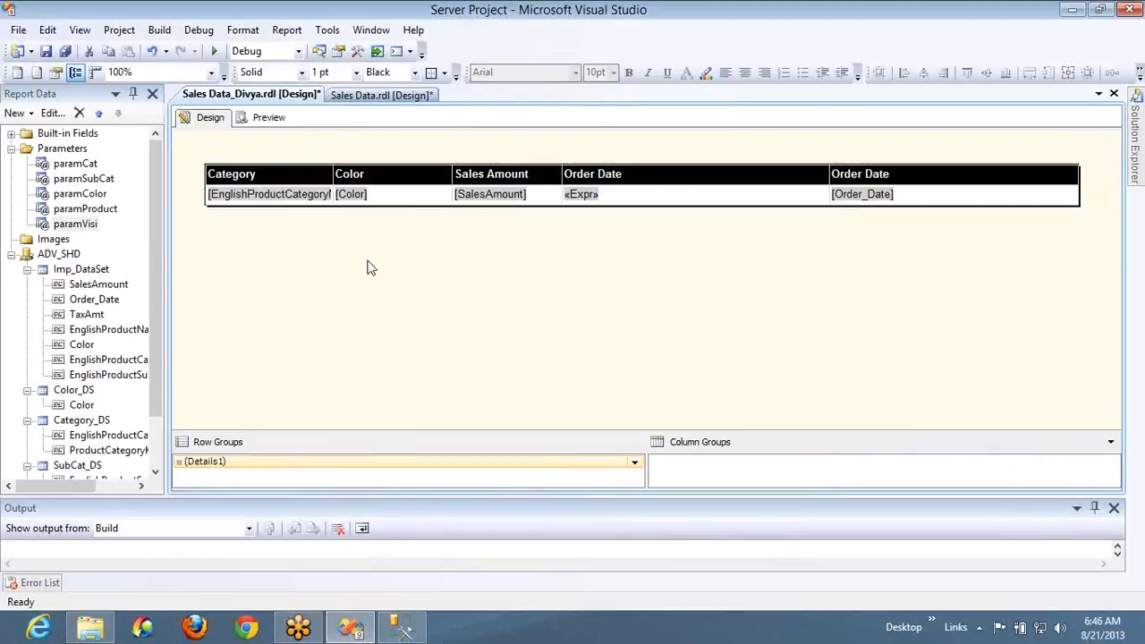
click(231, 189)
right_click(196, 158)
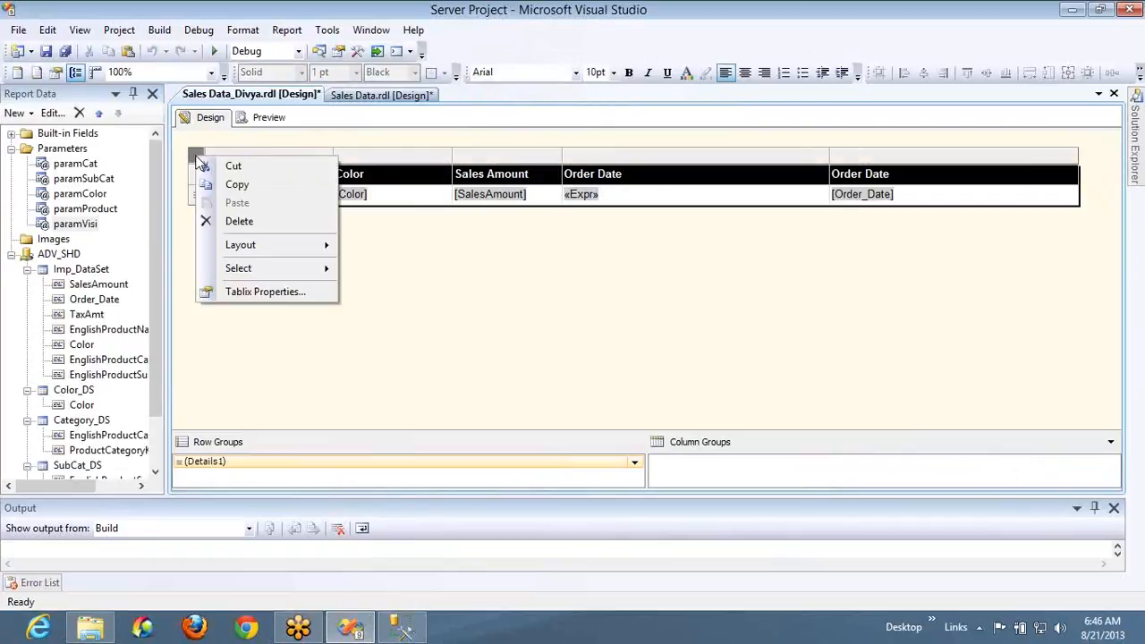
click(289, 293)
click(383, 169)
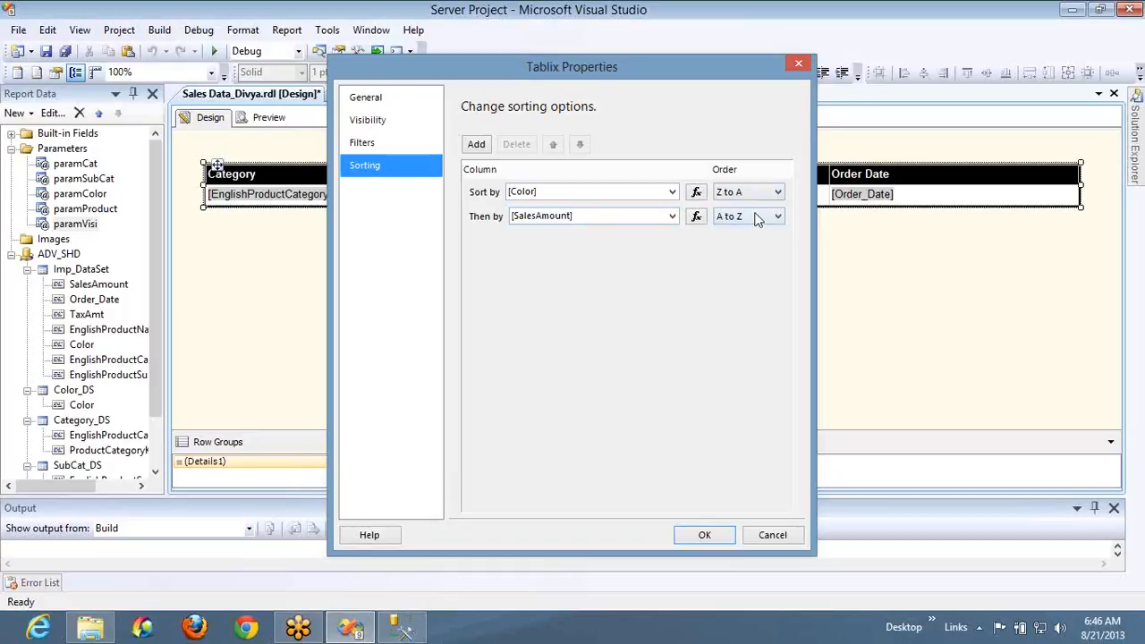
click(947, 146)
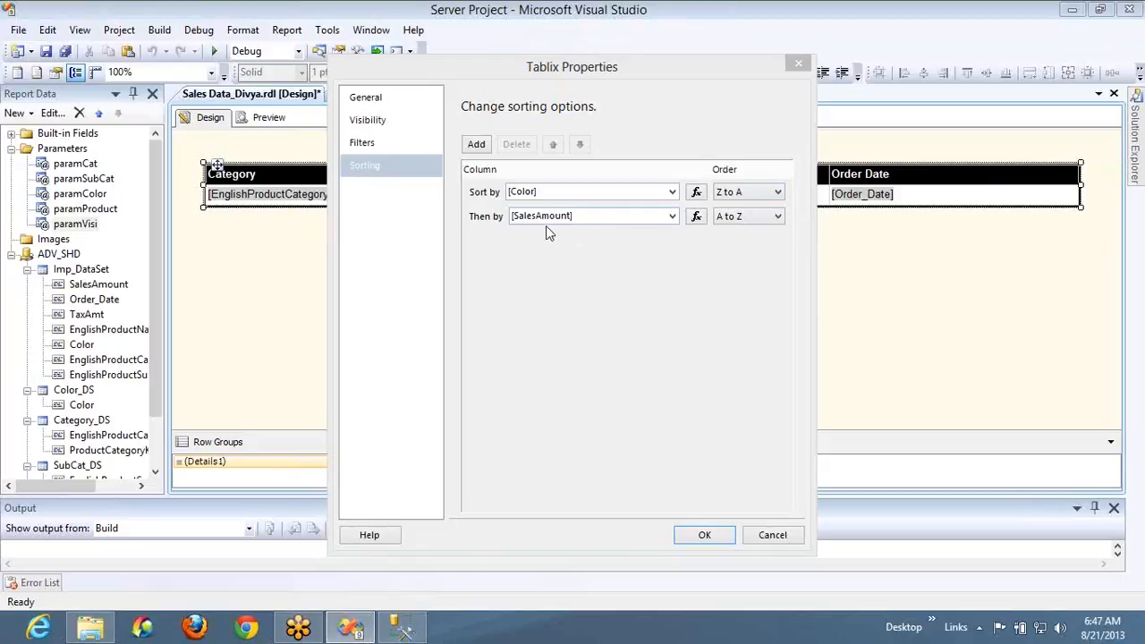
click(492, 218)
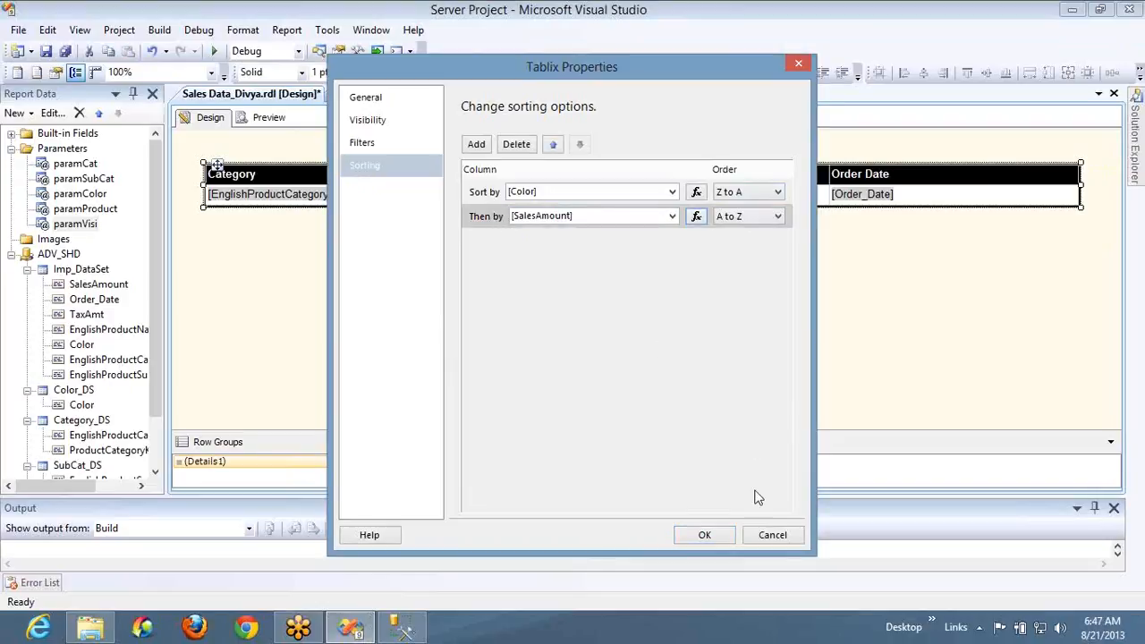
click(526, 146)
click(525, 146)
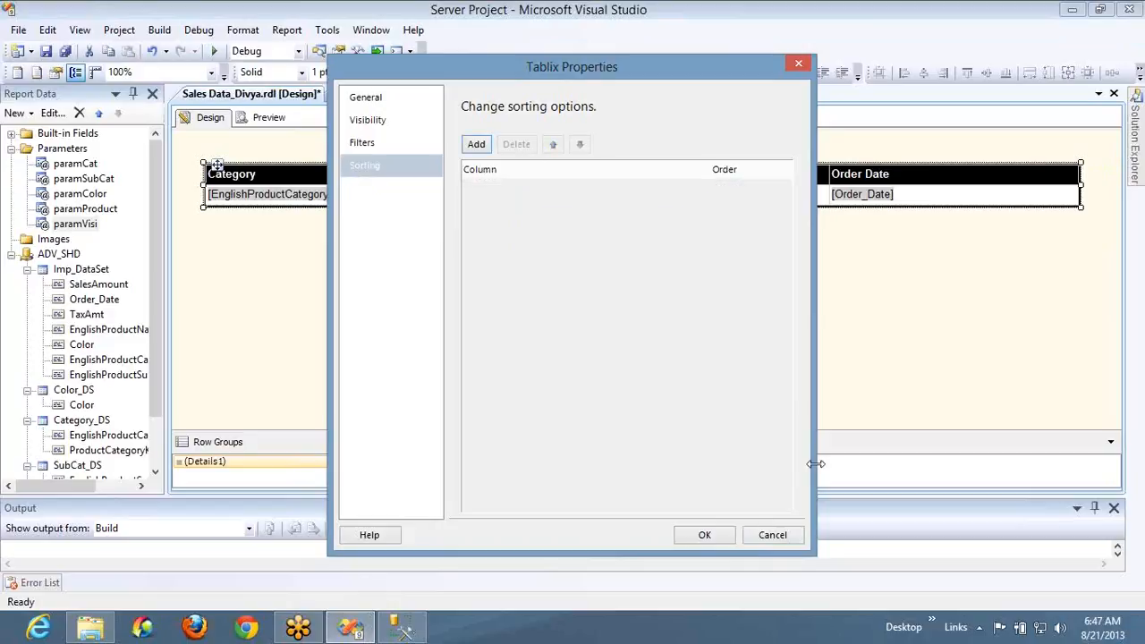
click(769, 535)
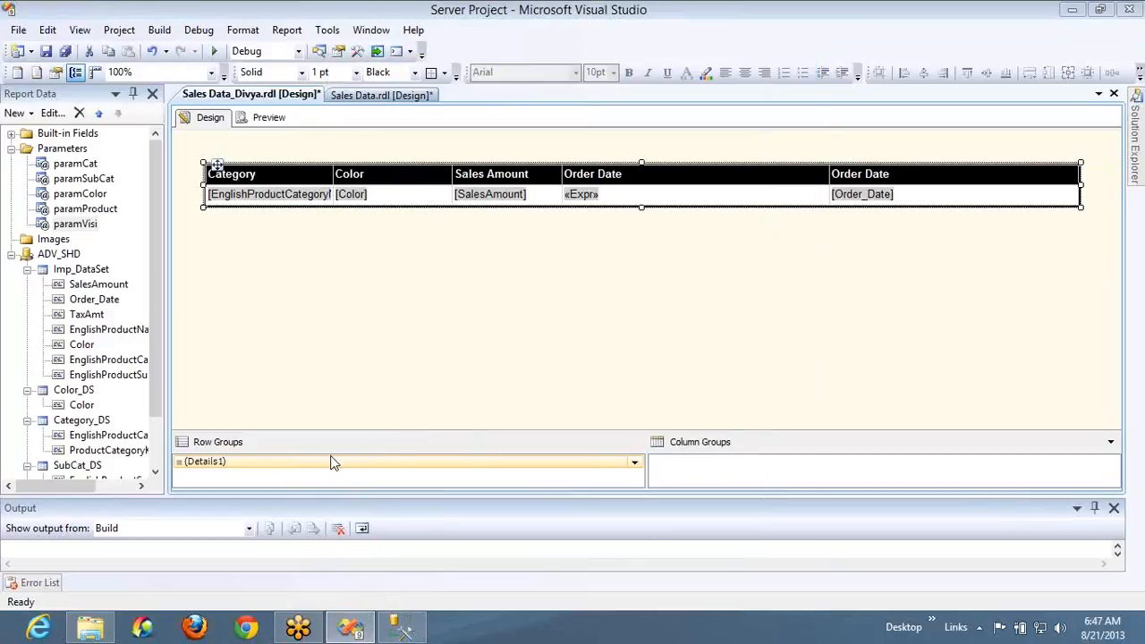
- Sort the Details1 row group by Color Z to A, then by SalesAmount A to Z, and confirm
double_click(331, 462)
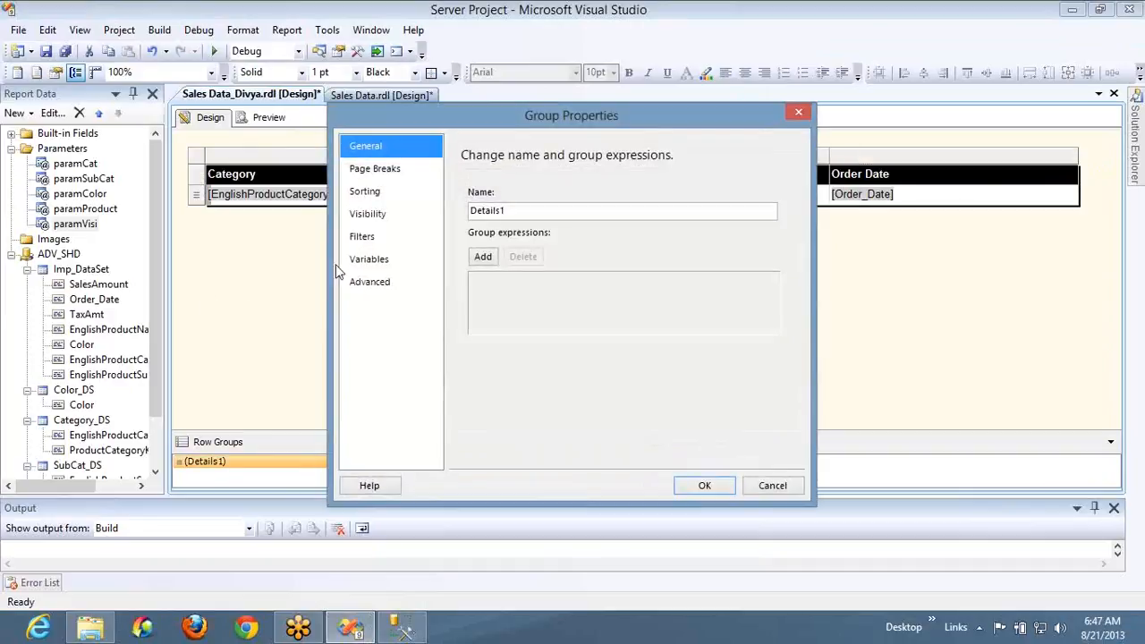
click(381, 192)
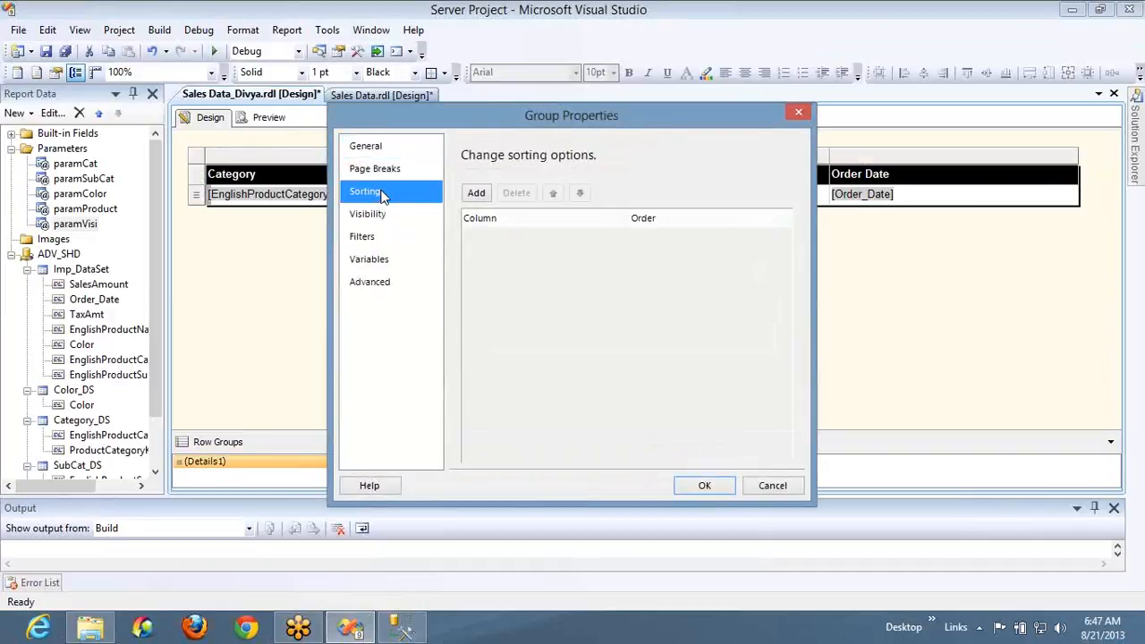
click(484, 192)
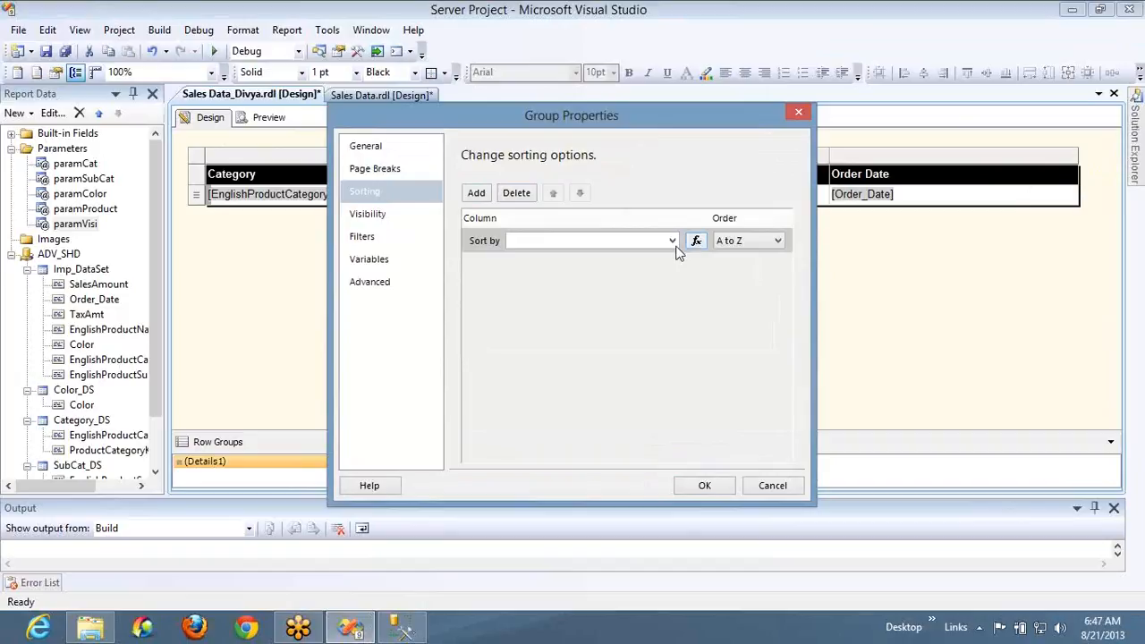
click(671, 241)
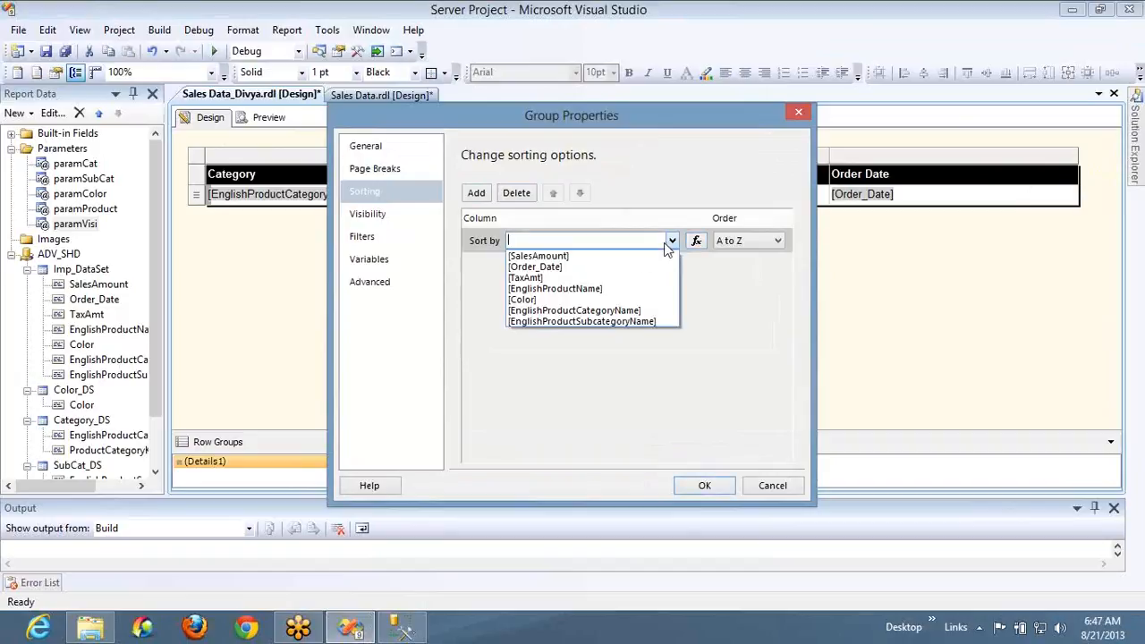
click(626, 296)
click(737, 241)
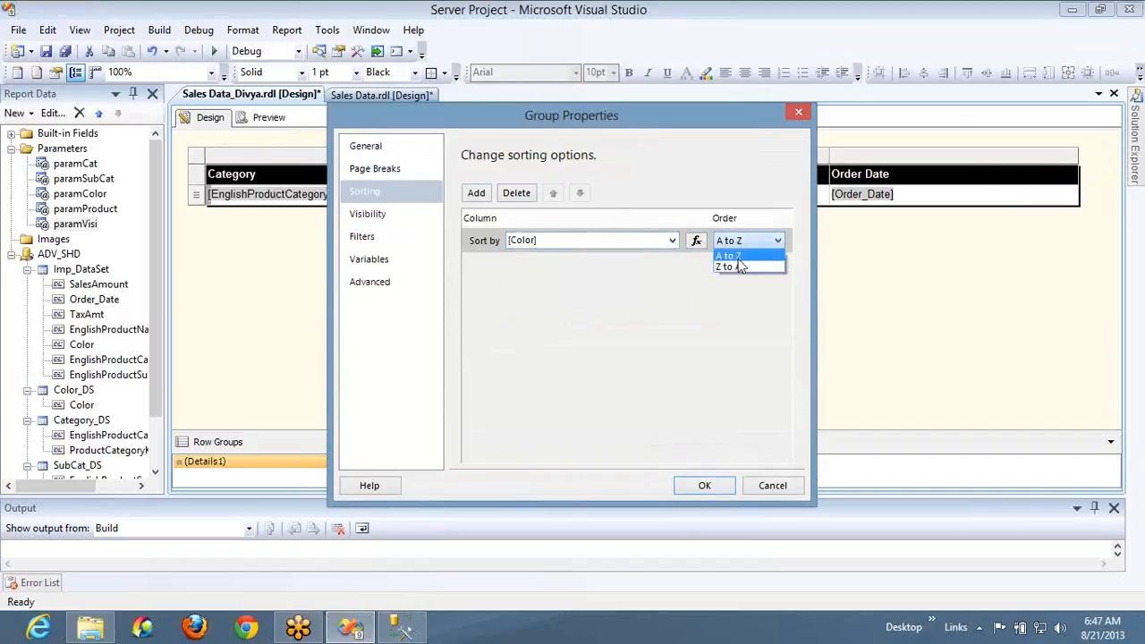
click(726, 268)
click(489, 199)
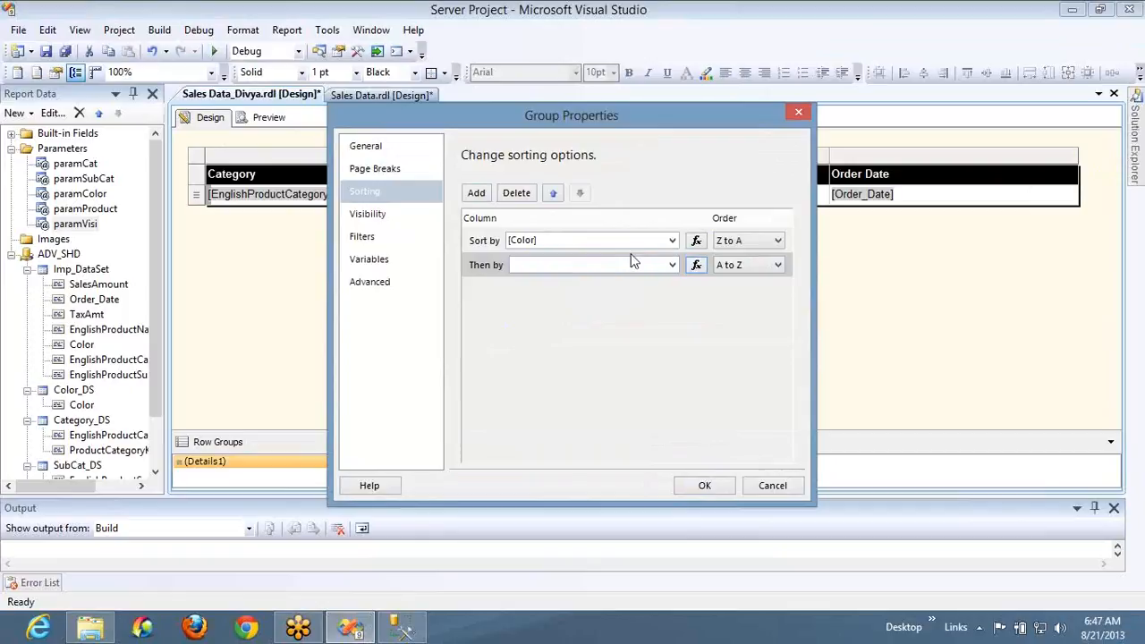
click(672, 265)
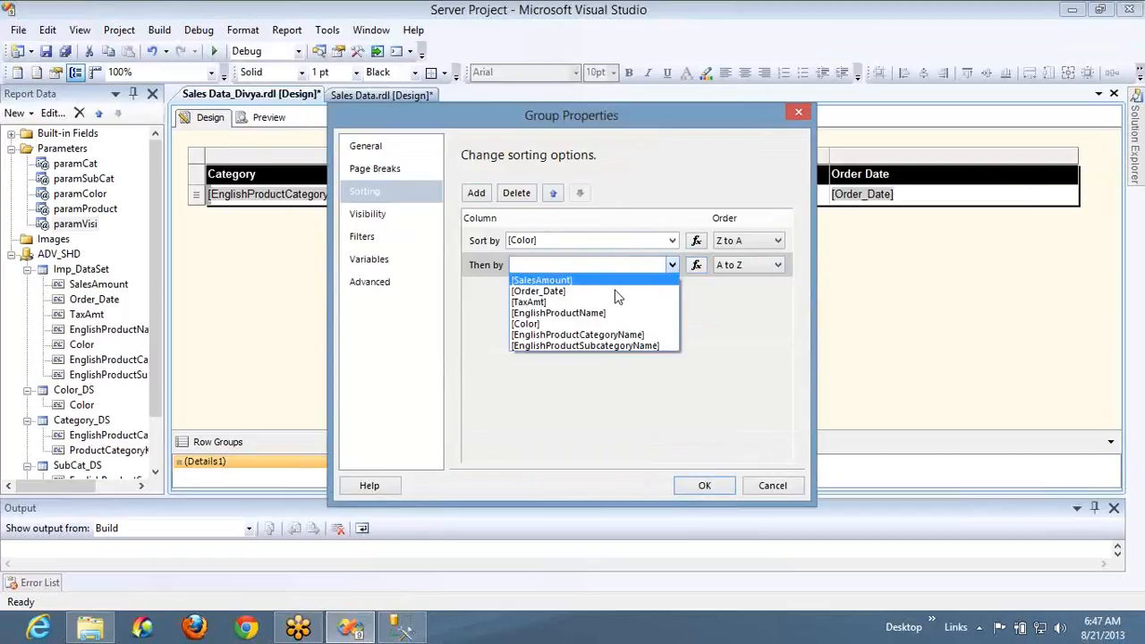
click(568, 284)
click(680, 485)
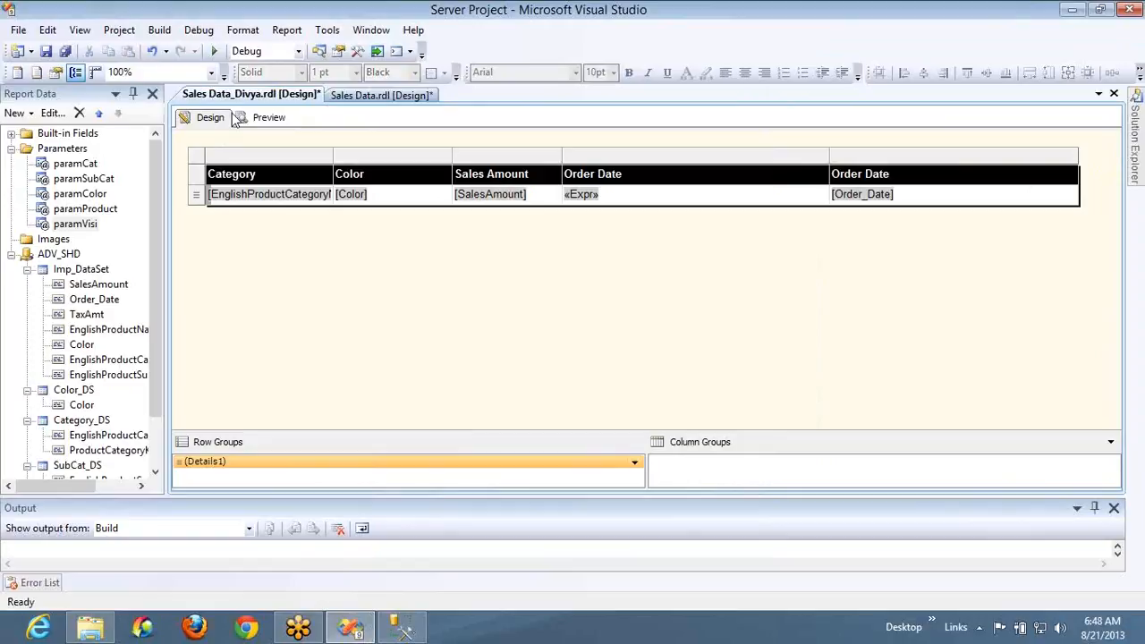
- Preview the report with the Visible parameter set to Yes
click(258, 124)
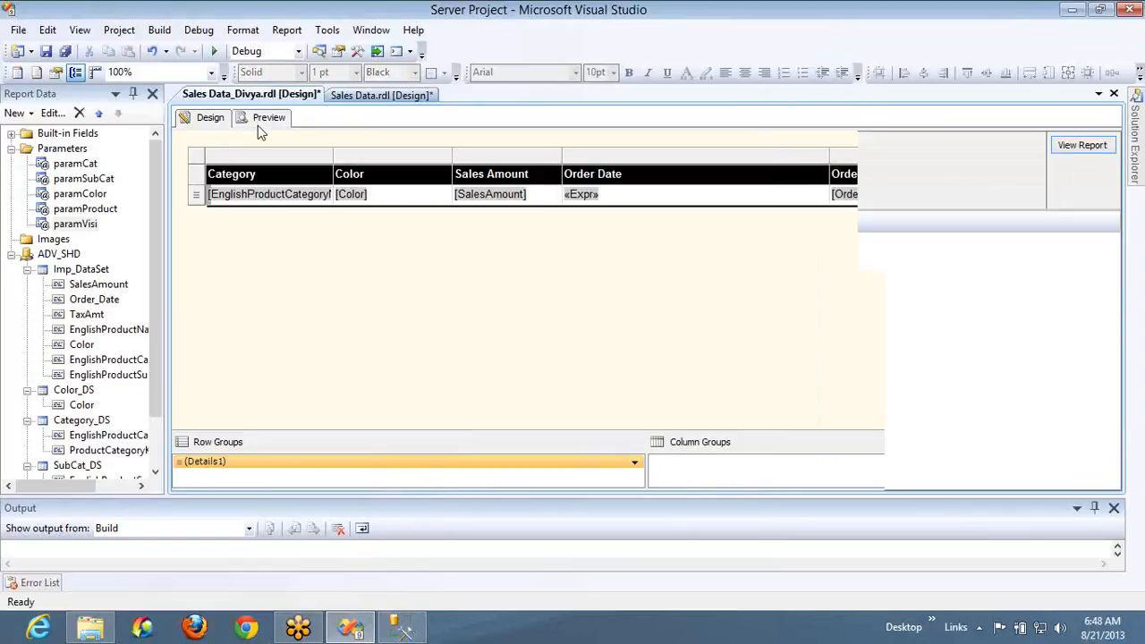
click(273, 185)
click(283, 211)
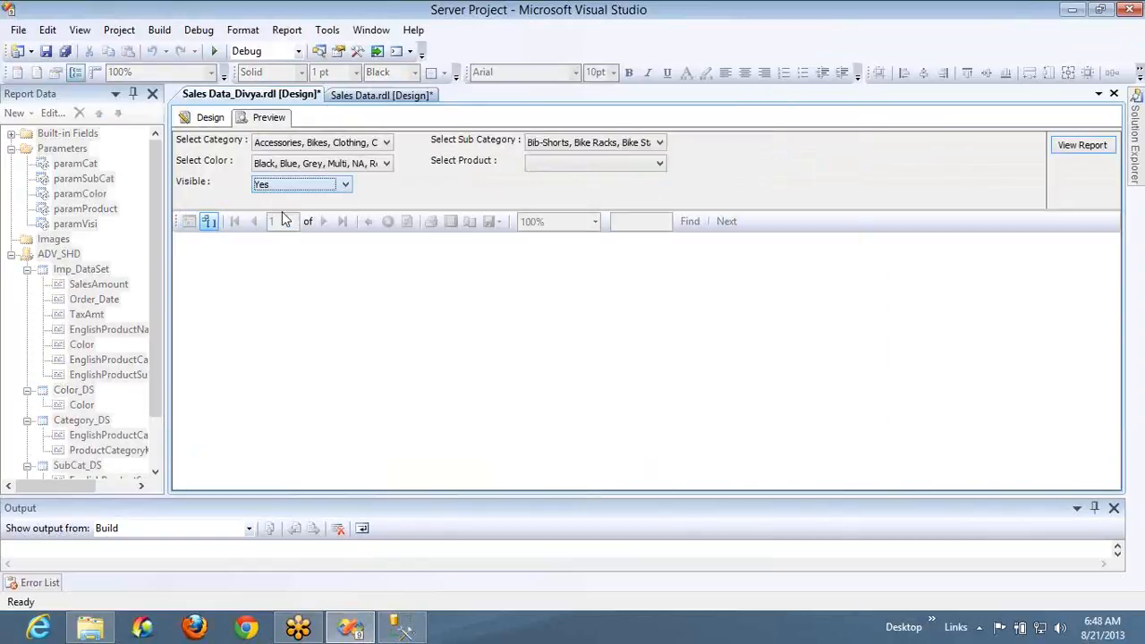
key(Return)
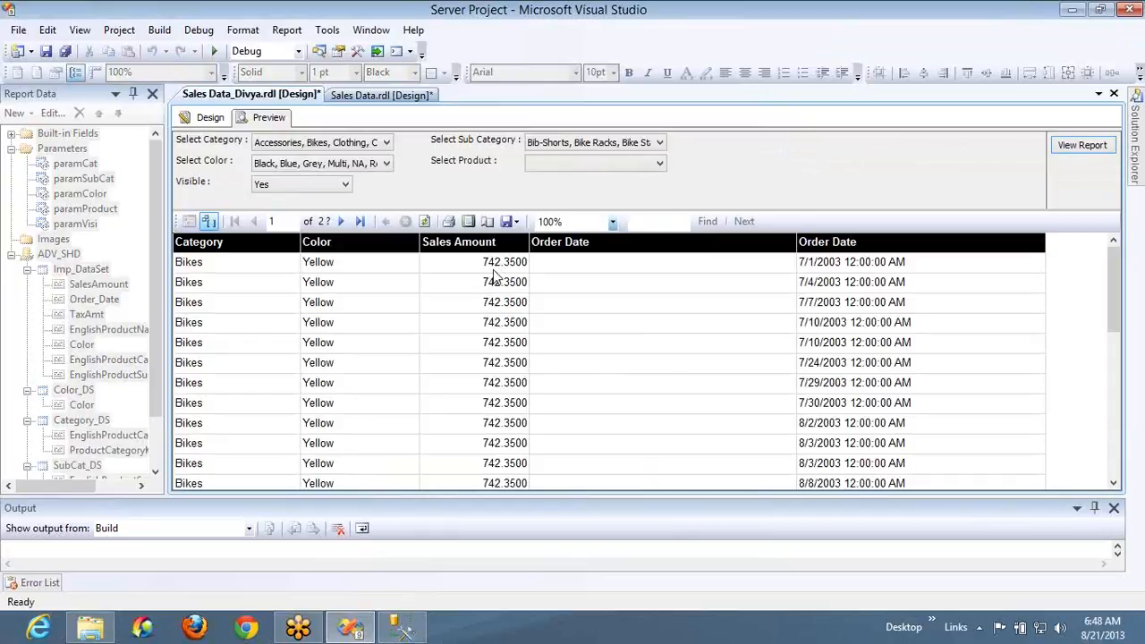
- Scroll and page through the preview, jumping to page 100, to examine the row group's sort order
scroll(493, 277, down, 3)
scroll(493, 277, down, 10)
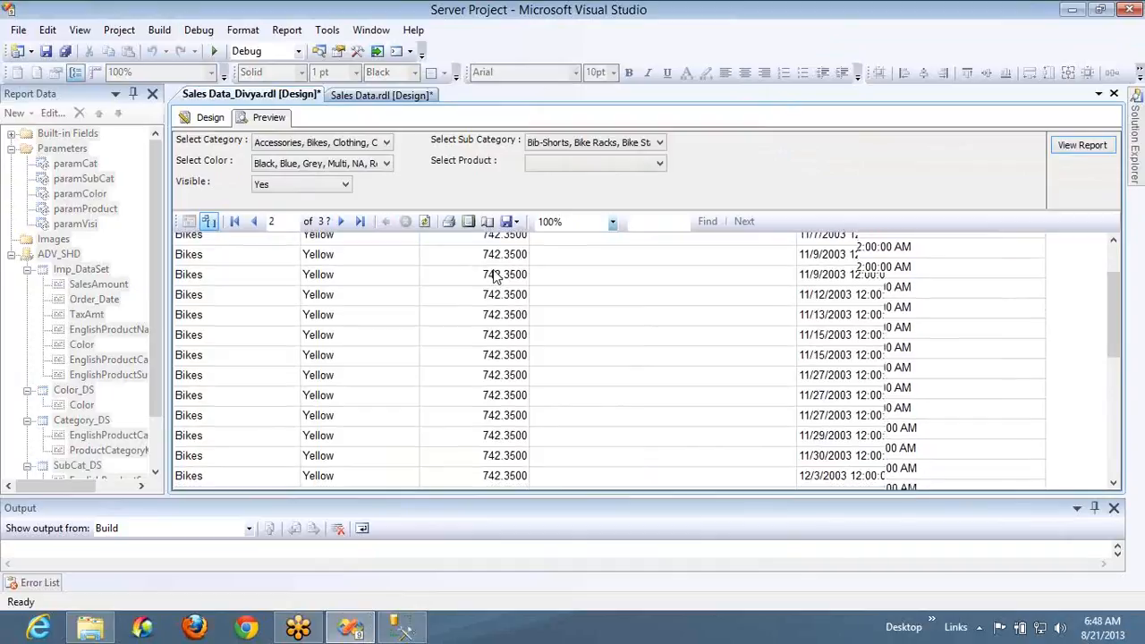
scroll(493, 278, down, 12)
scroll(493, 277, down, 8)
scroll(494, 277, down, 15)
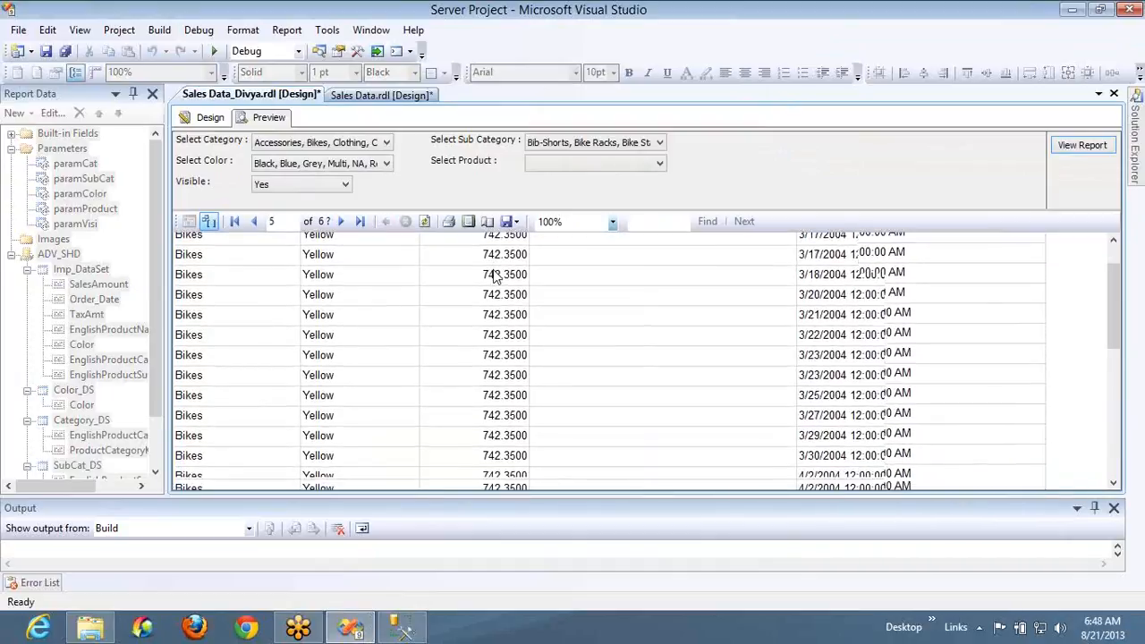
click(343, 223)
click(343, 223)
click(344, 223)
click(344, 223)
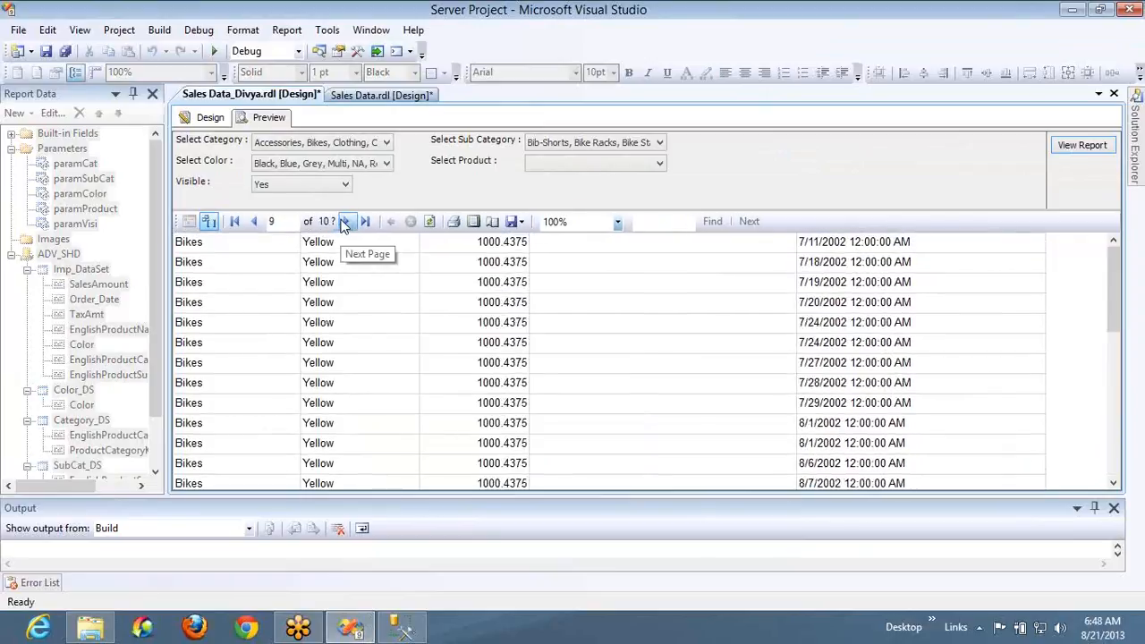
click(344, 222)
click(344, 223)
click(344, 223)
click(343, 223)
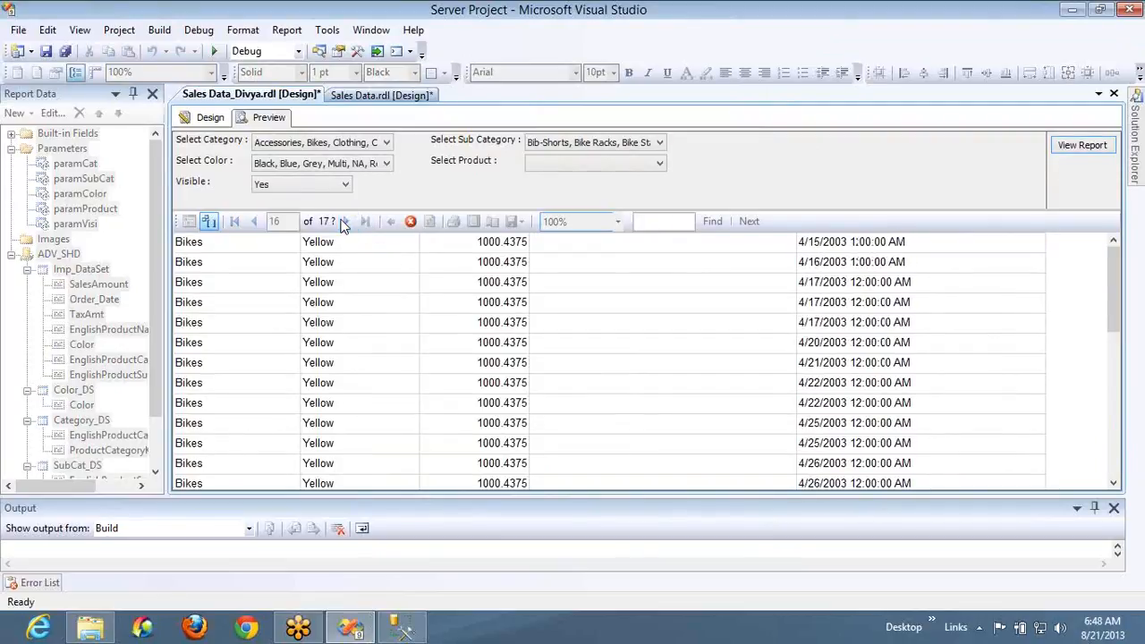
click(343, 223)
click(343, 222)
click(344, 222)
click(343, 223)
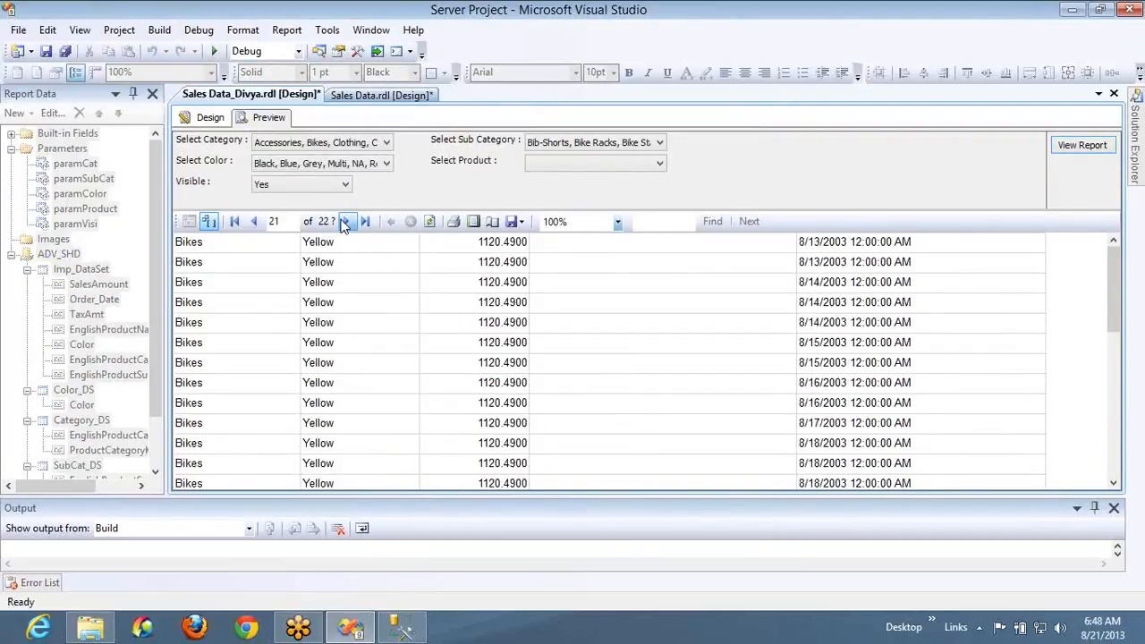
click(344, 223)
click(344, 223)
click(344, 223)
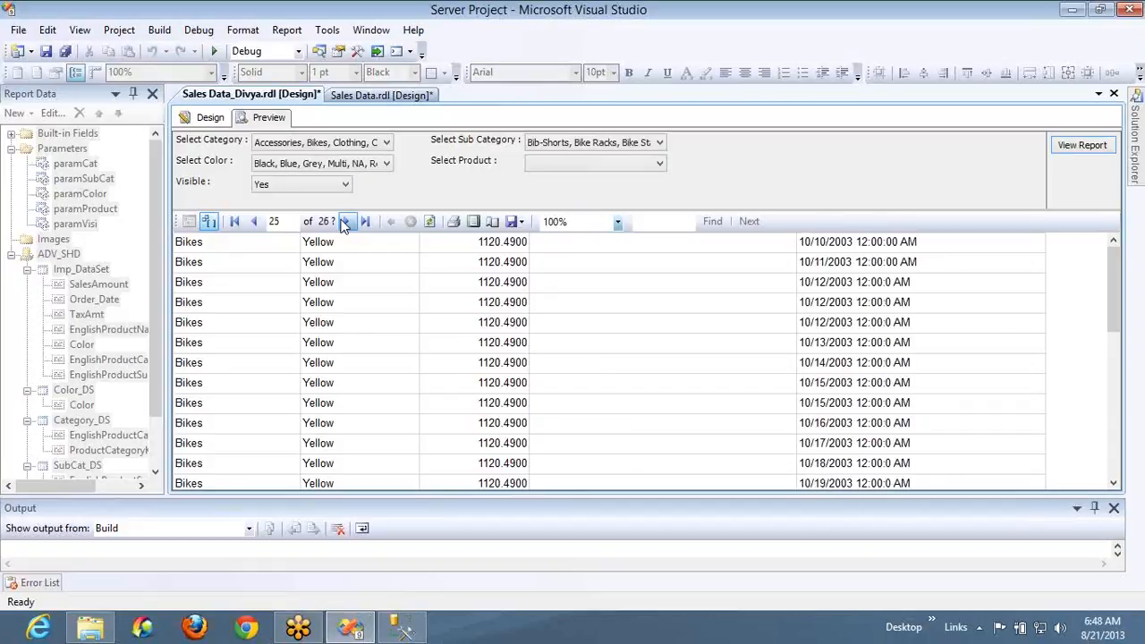
click(343, 223)
click(343, 223)
click(344, 223)
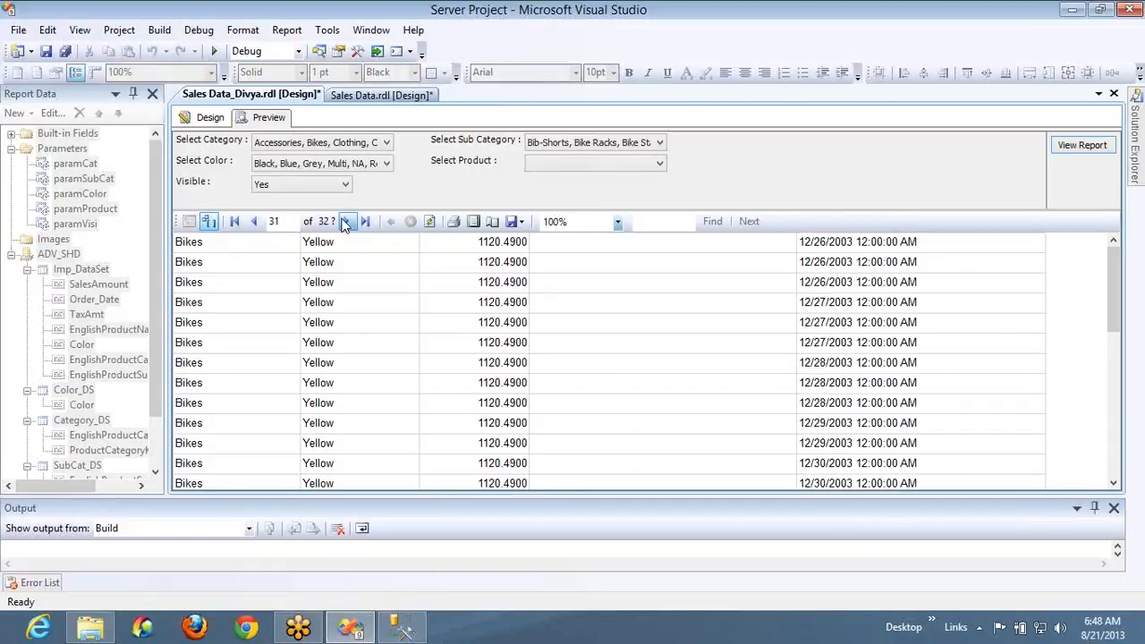
click(344, 222)
click(344, 223)
click(343, 223)
click(344, 223)
click(344, 223)
click(345, 222)
click(345, 223)
click(345, 223)
click(346, 222)
click(345, 222)
click(345, 223)
click(345, 222)
click(346, 222)
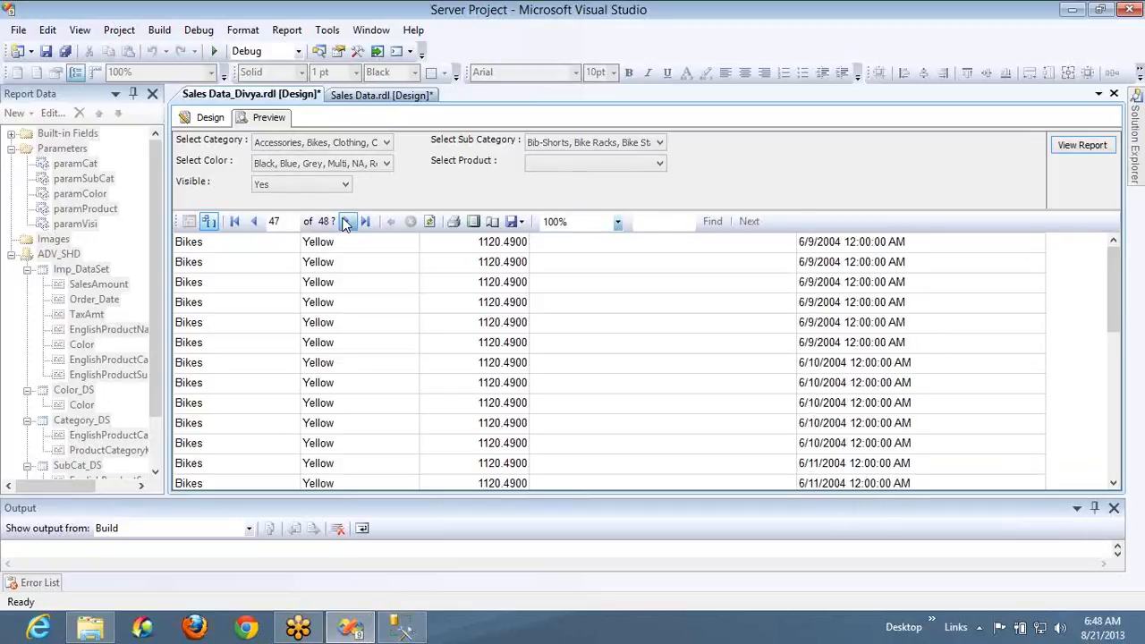
click(345, 223)
click(345, 223)
click(345, 222)
click(345, 223)
click(345, 222)
click(346, 223)
click(345, 223)
click(346, 223)
click(345, 223)
click(345, 223)
click(345, 223)
click(346, 223)
click(345, 222)
click(345, 223)
click(345, 223)
click(345, 223)
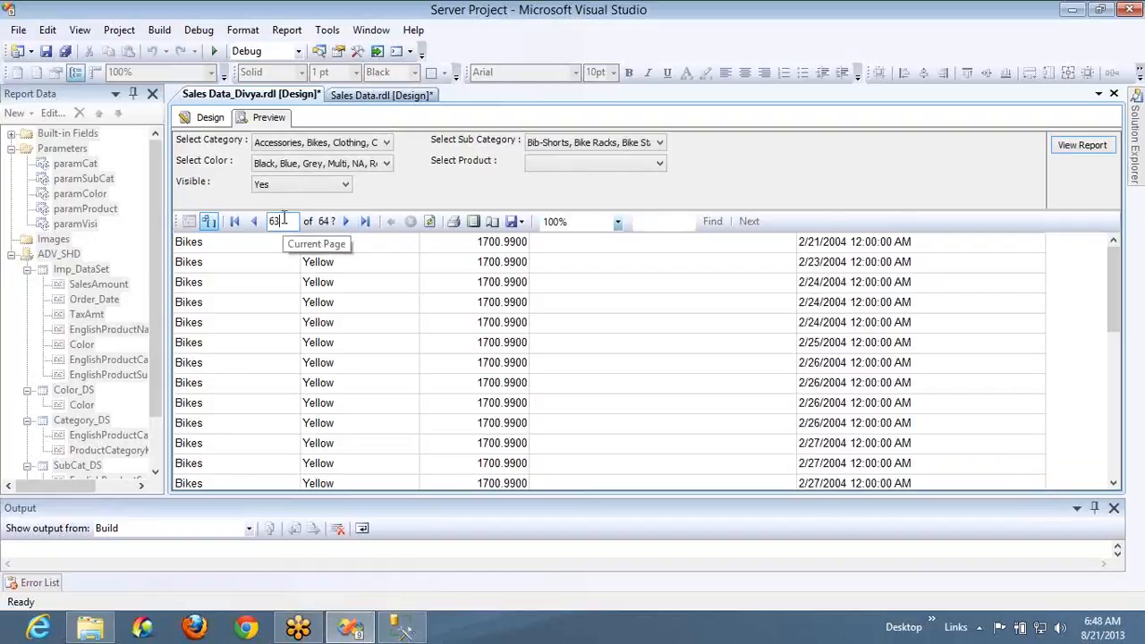
text(100)
key(Return)
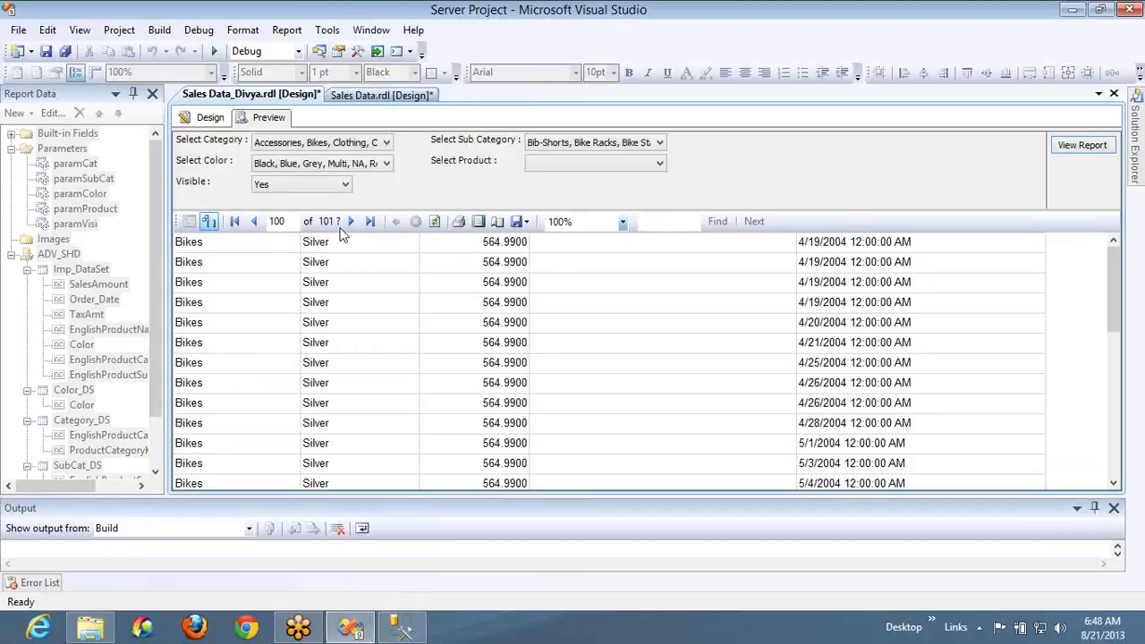
click(352, 223)
click(352, 224)
click(352, 224)
click(352, 224)
click(351, 224)
click(352, 224)
click(351, 224)
click(351, 223)
click(352, 224)
click(352, 224)
click(351, 224)
click(352, 224)
click(352, 224)
click(352, 224)
click(352, 224)
click(352, 223)
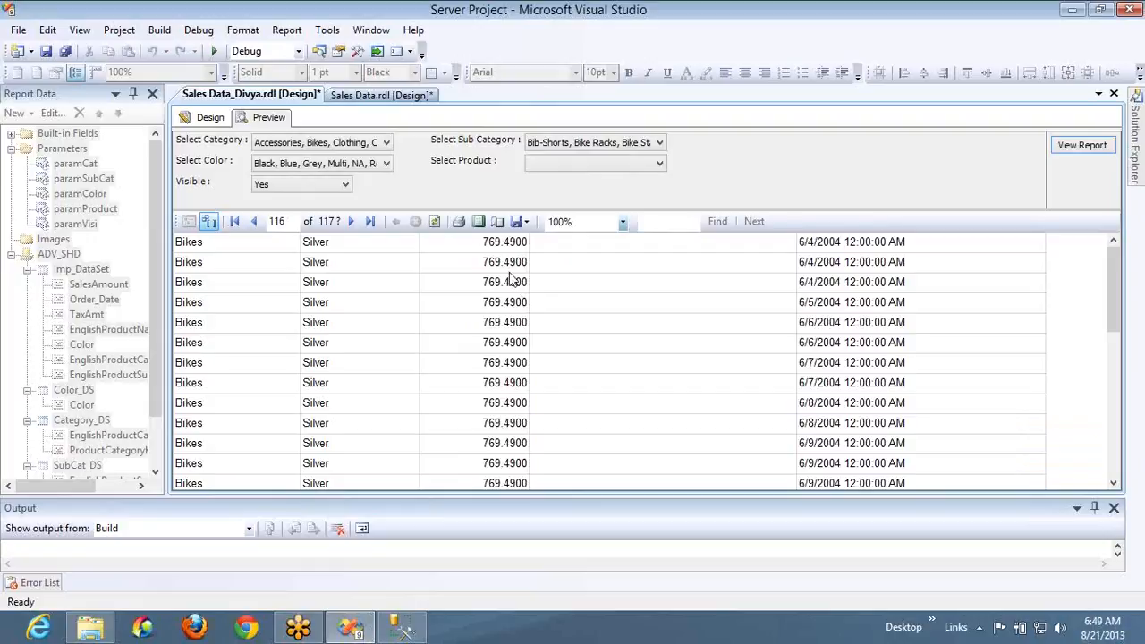
- Hide the Category column of the table through its column visibility settings
click(204, 118)
click(301, 305)
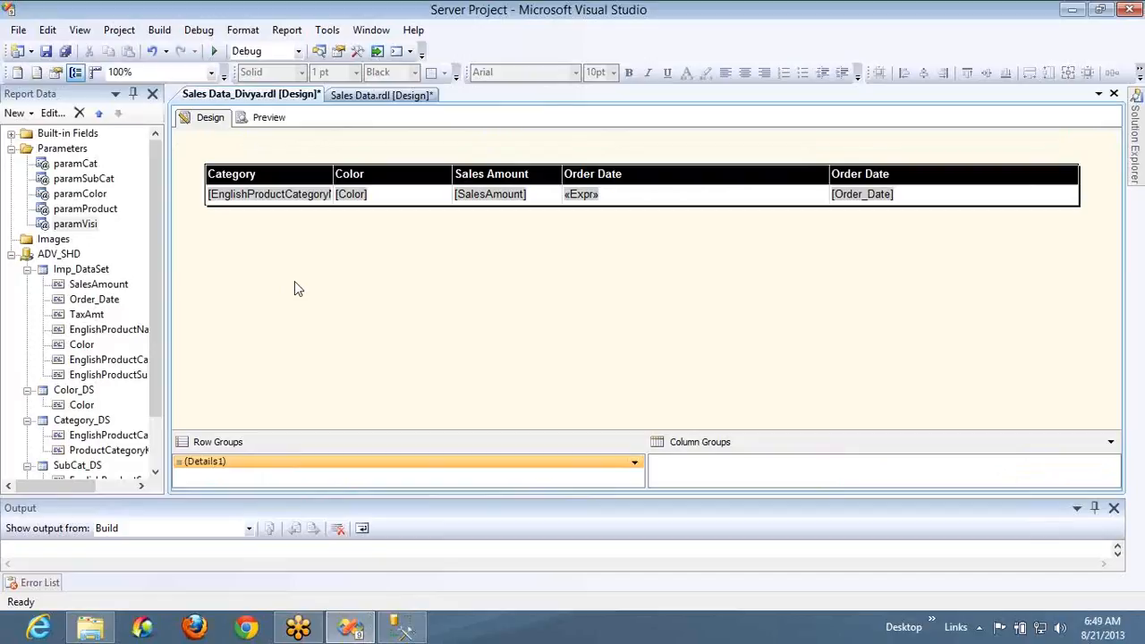
click(287, 176)
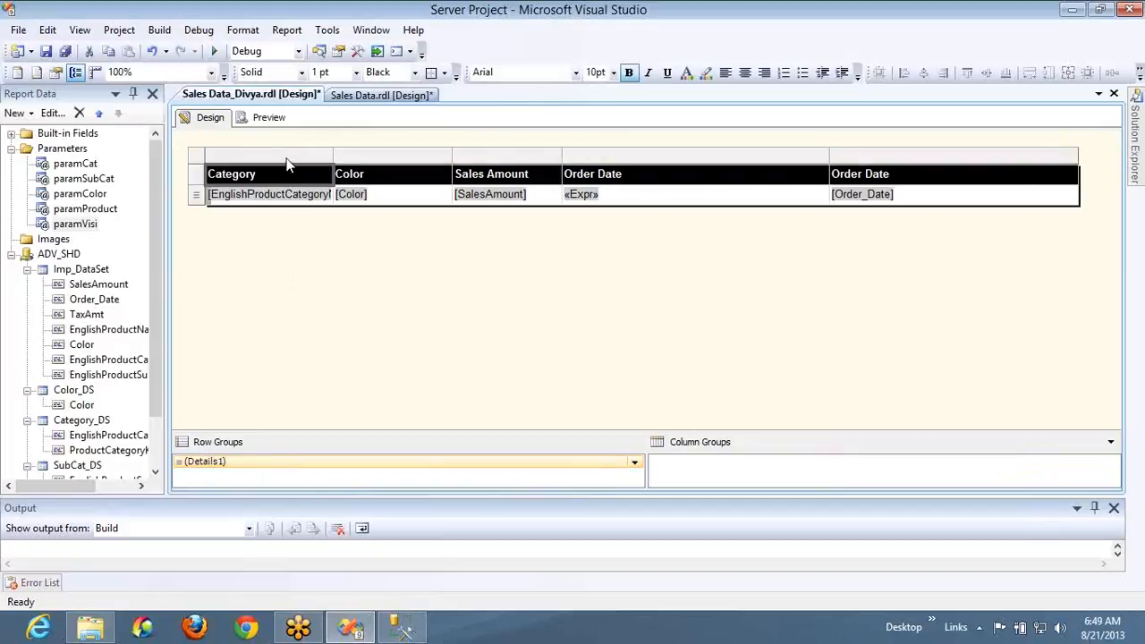
right_click(288, 161)
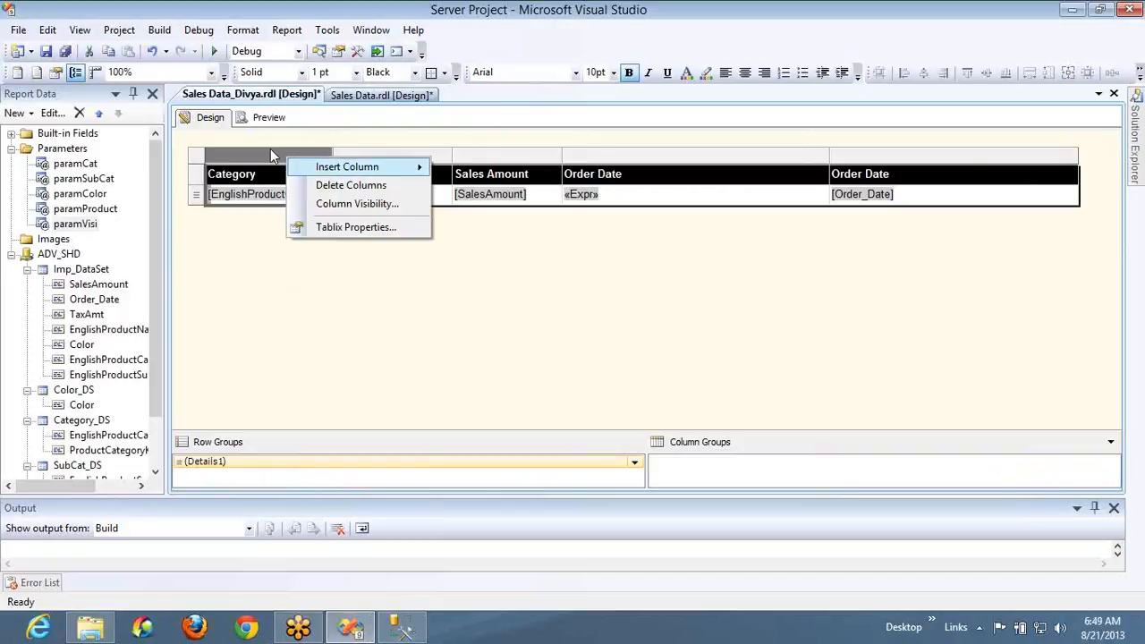
mouse_move(341, 164)
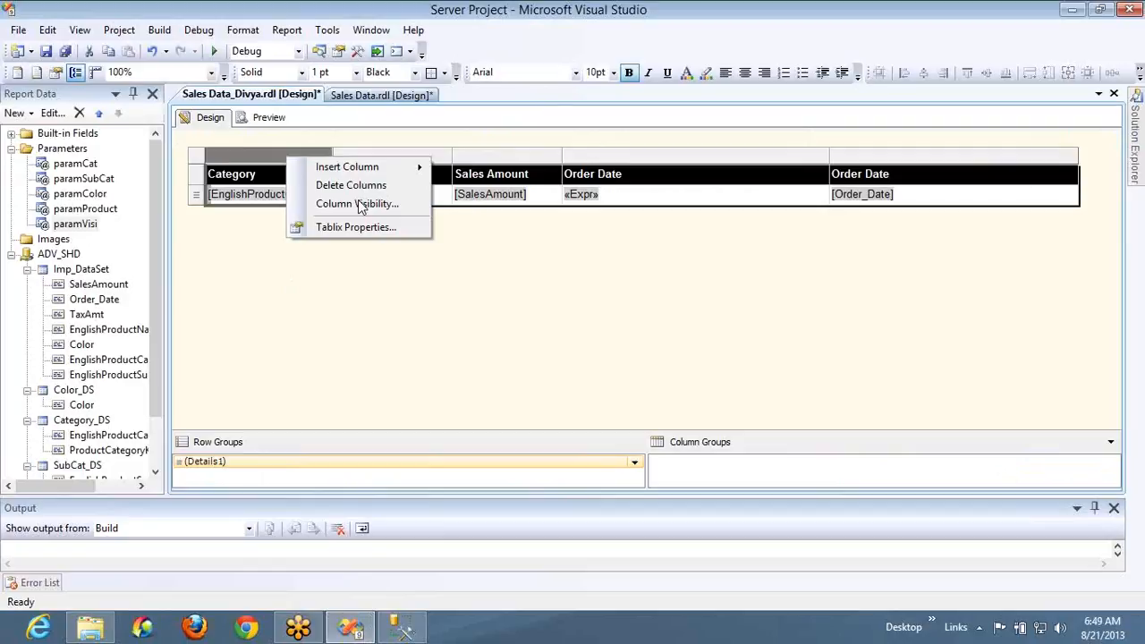
click(361, 205)
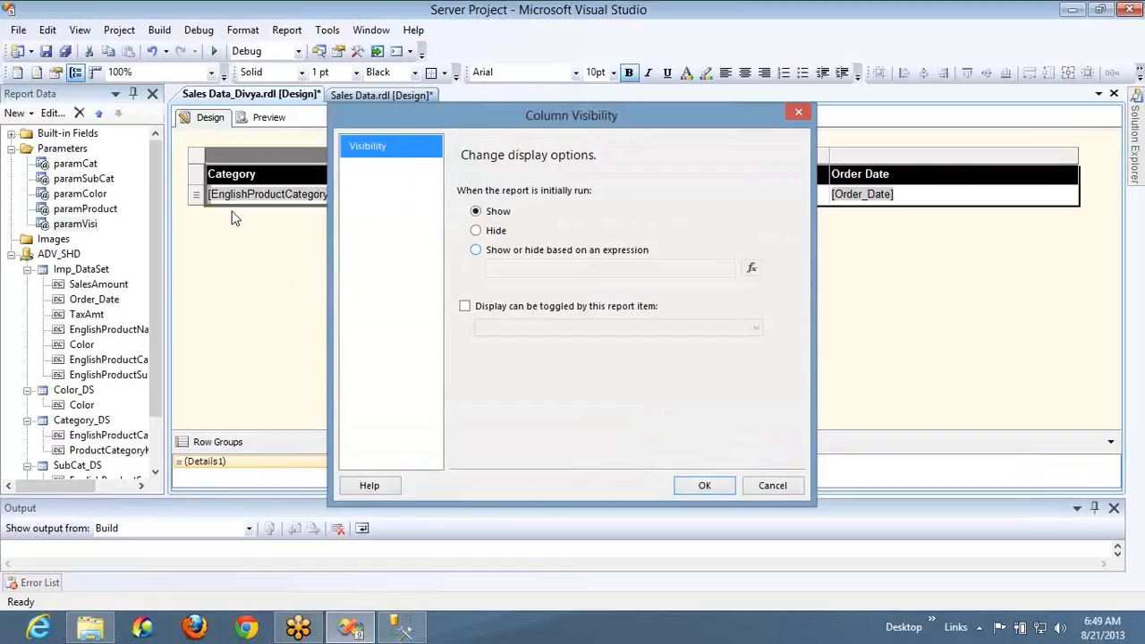
click(499, 233)
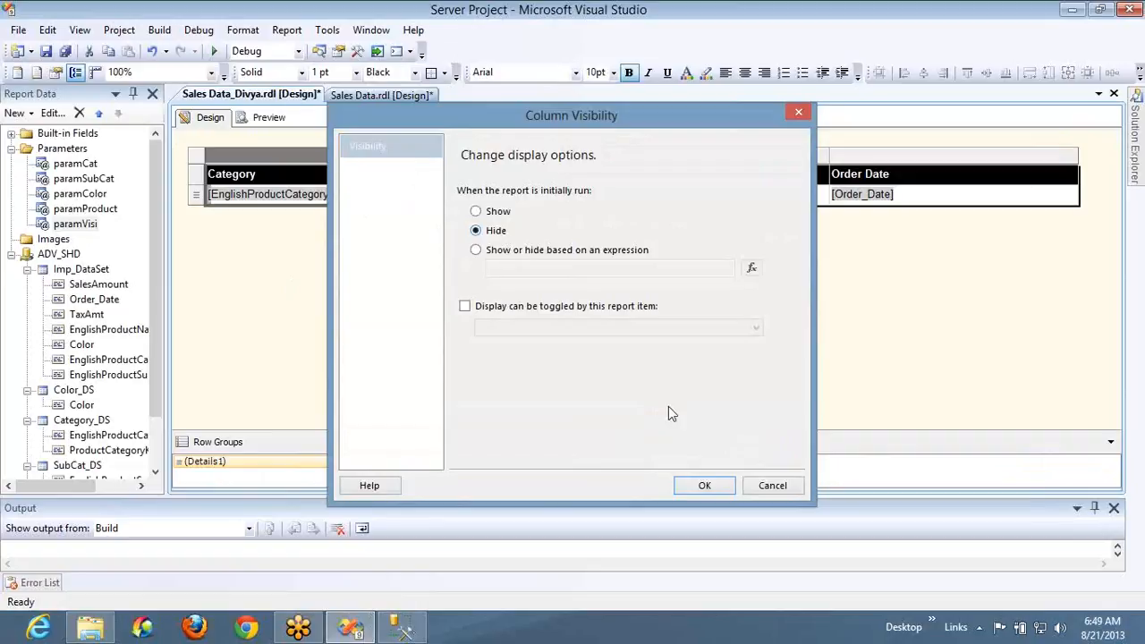
click(702, 485)
- Preview the report again with Visible set to Yes to check the hidden Category column
click(261, 117)
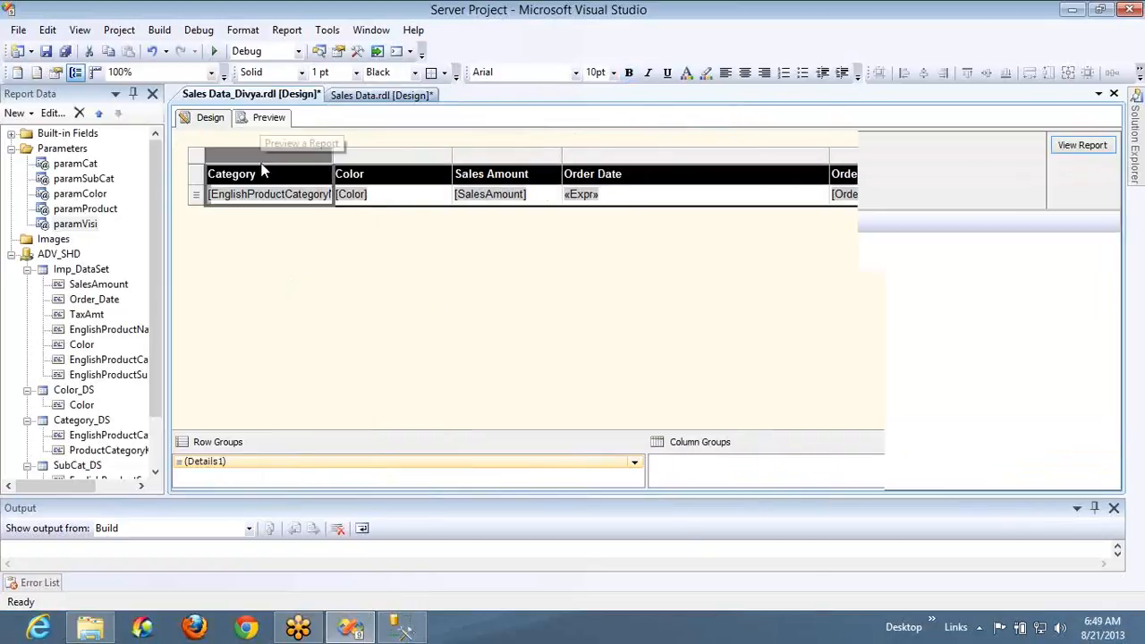
click(279, 183)
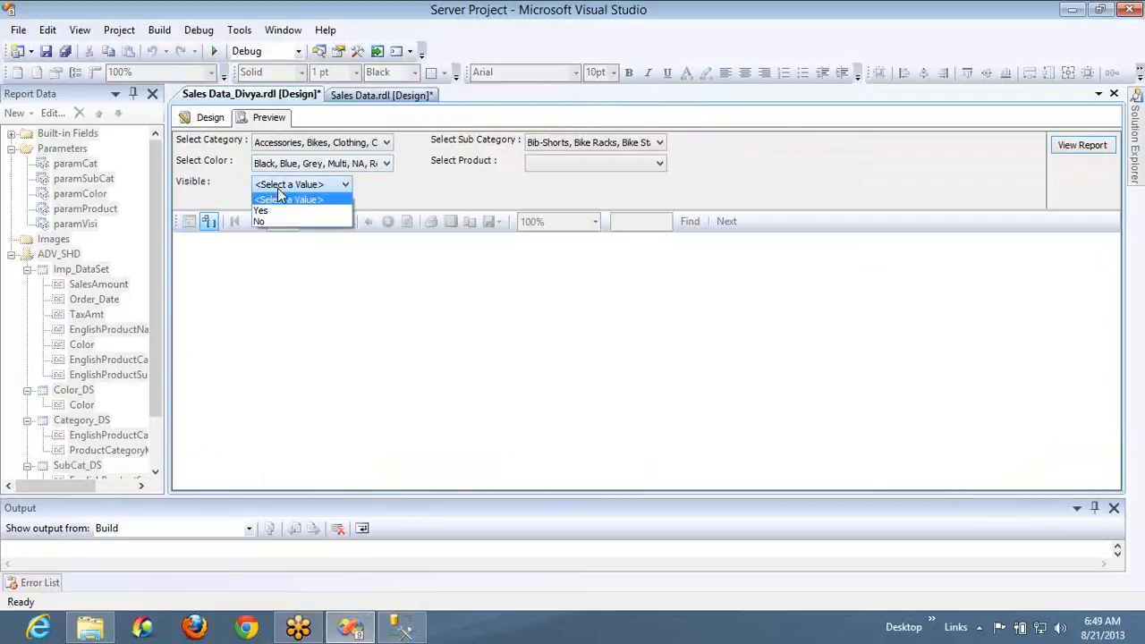
click(273, 211)
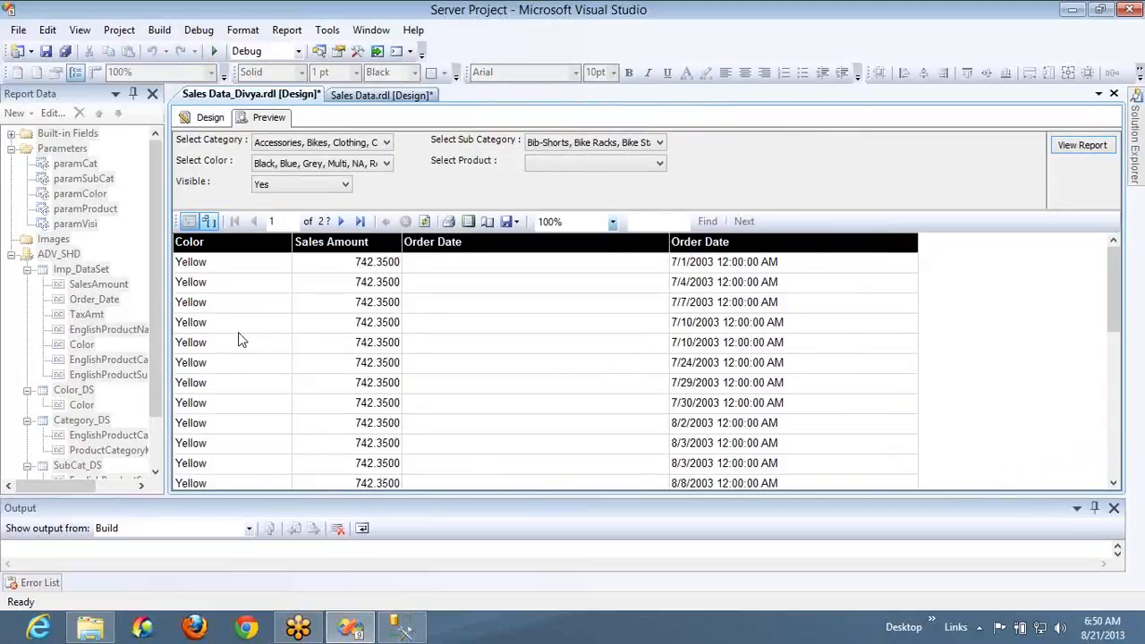
- Insert a new column to the left of the Category column
click(213, 118)
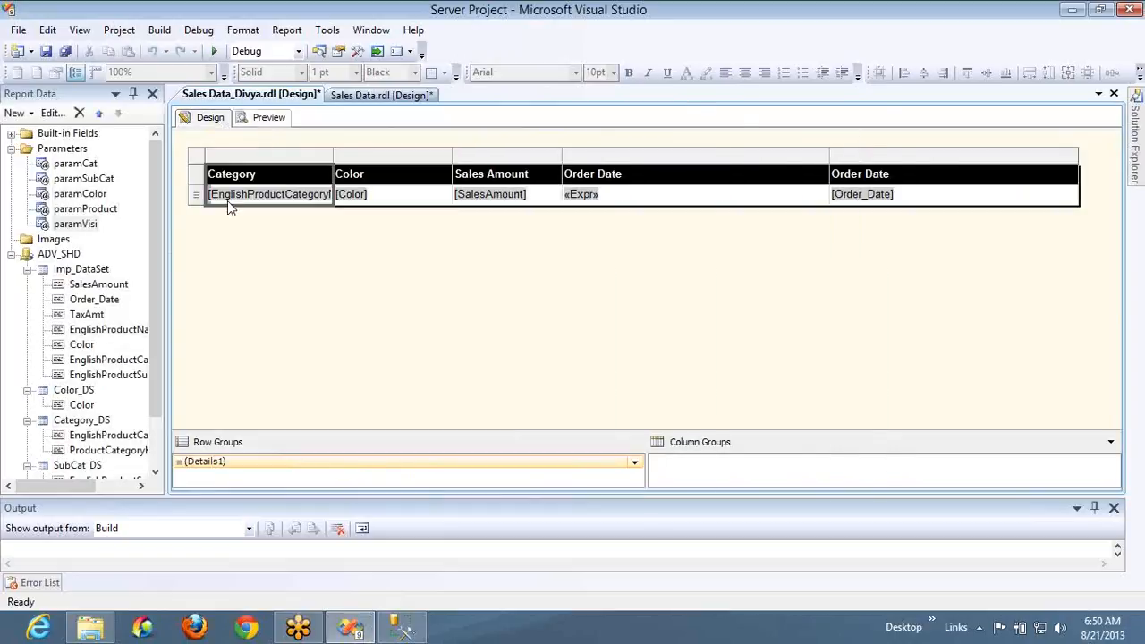
right_click(196, 194)
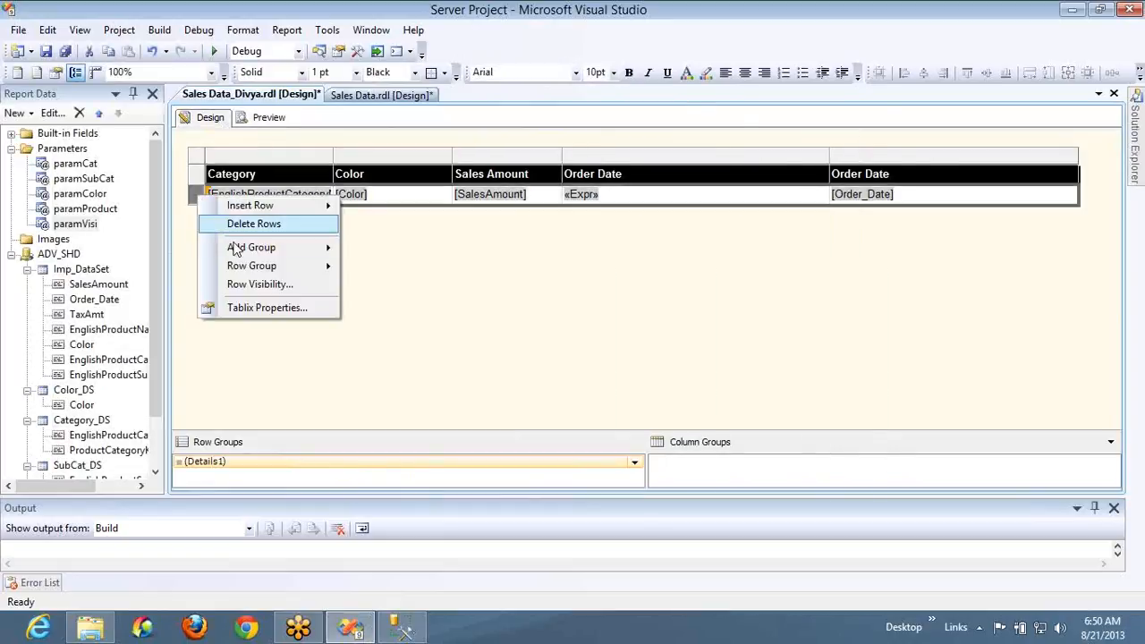
mouse_move(245, 208)
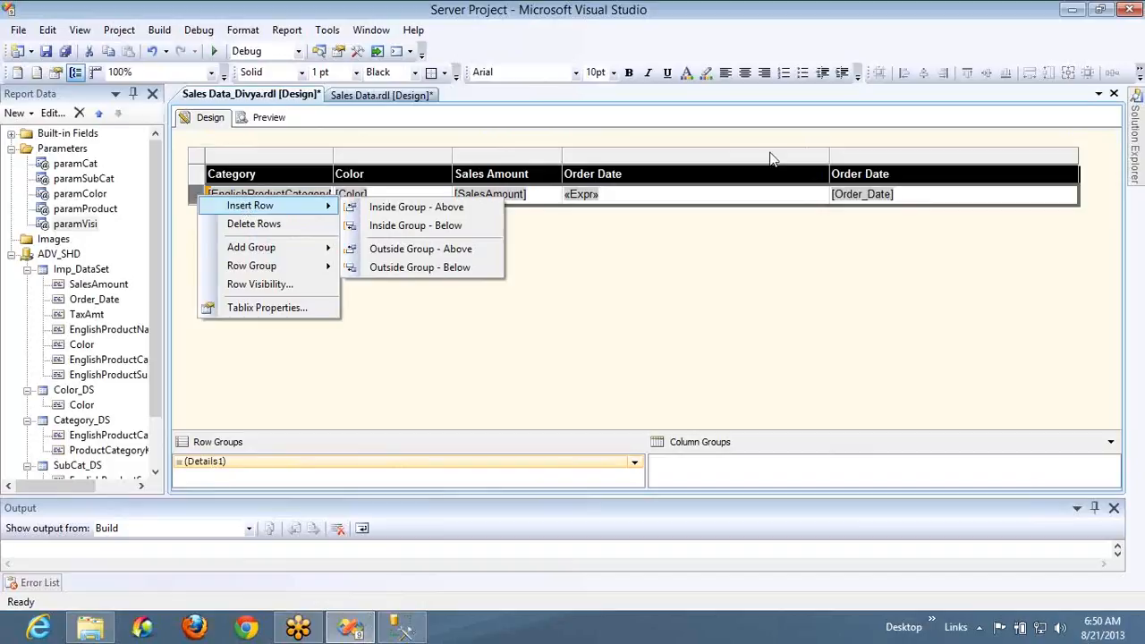
click(954, 158)
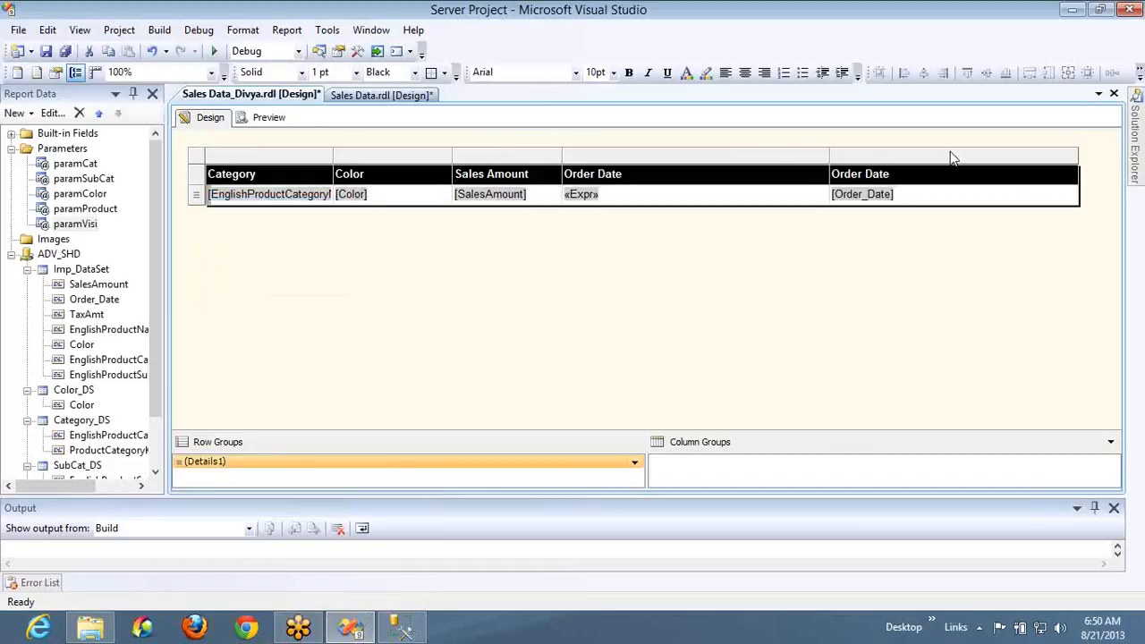
right_click(196, 199)
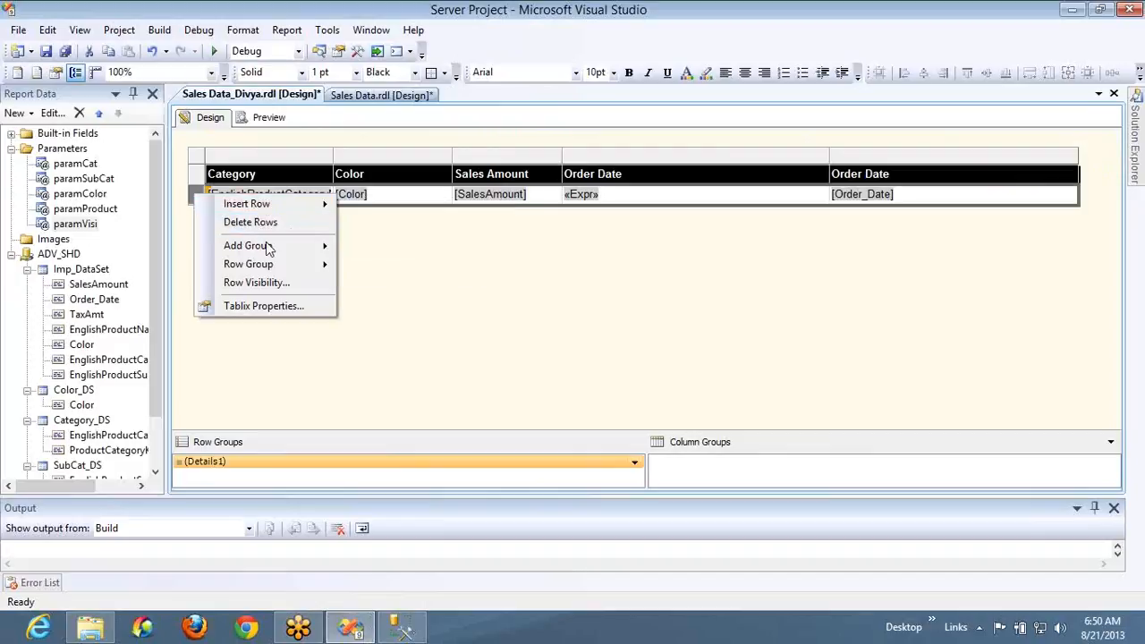
mouse_move(265, 248)
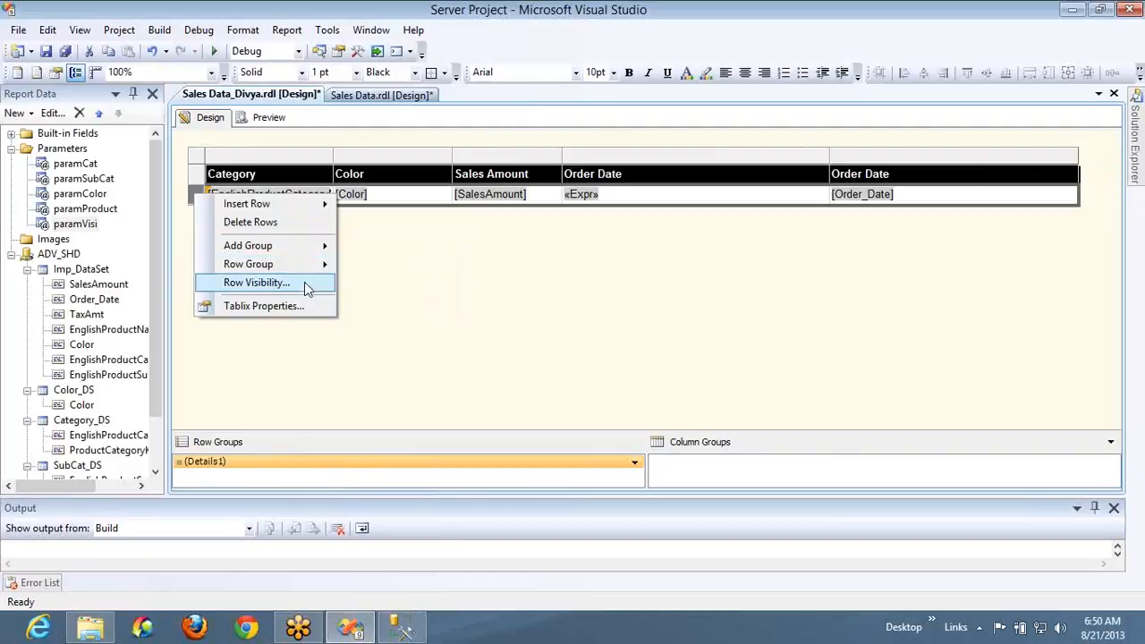
click(365, 315)
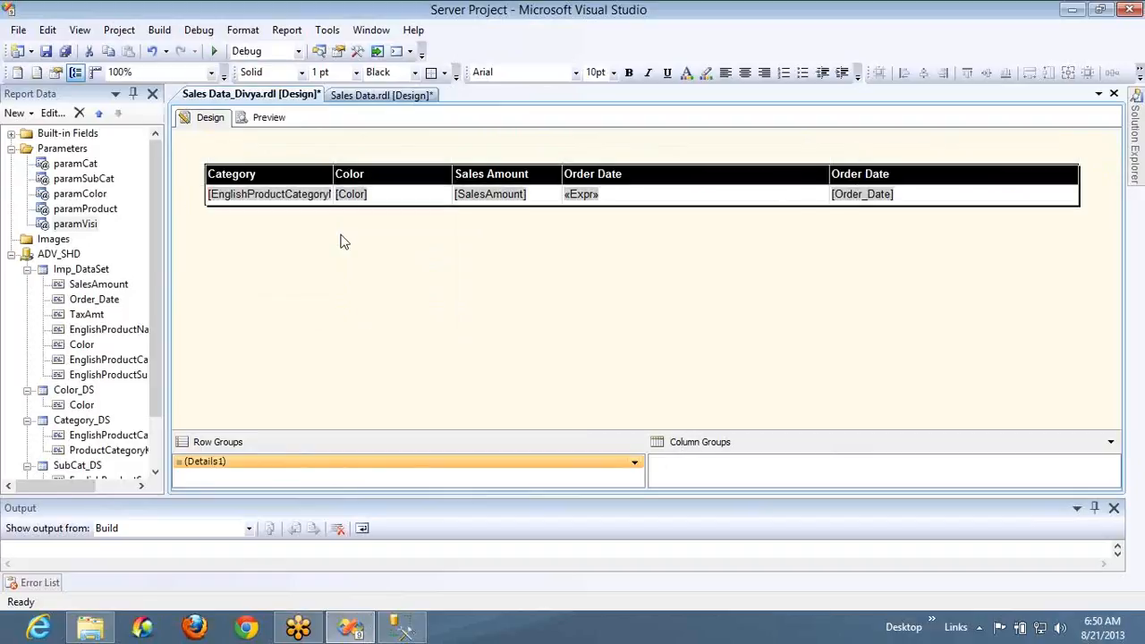
click(284, 193)
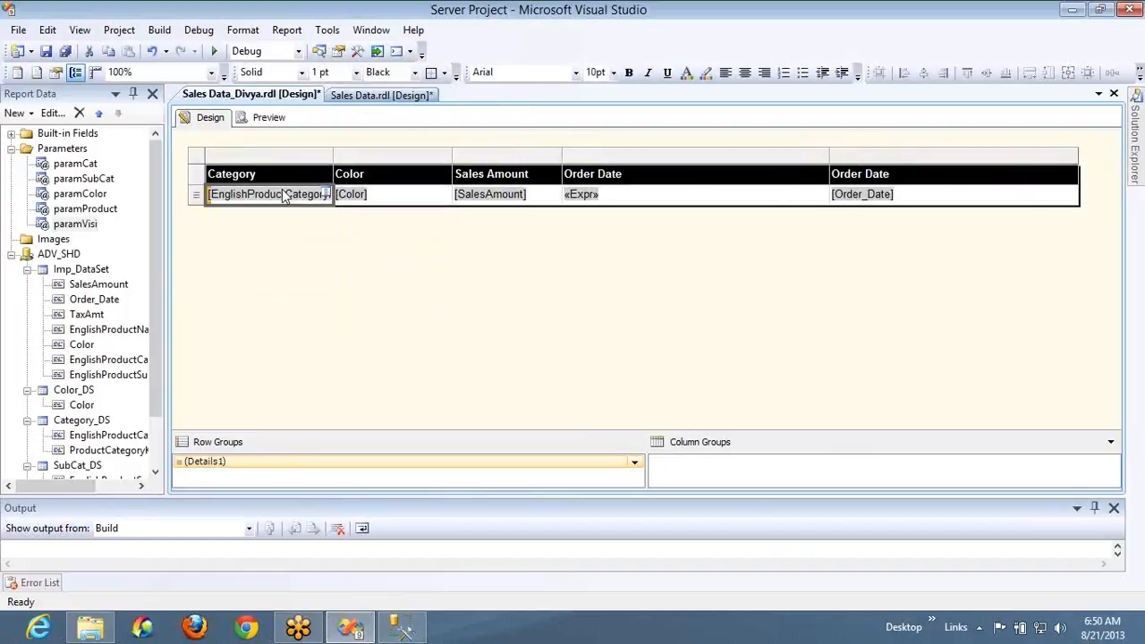
right_click(319, 159)
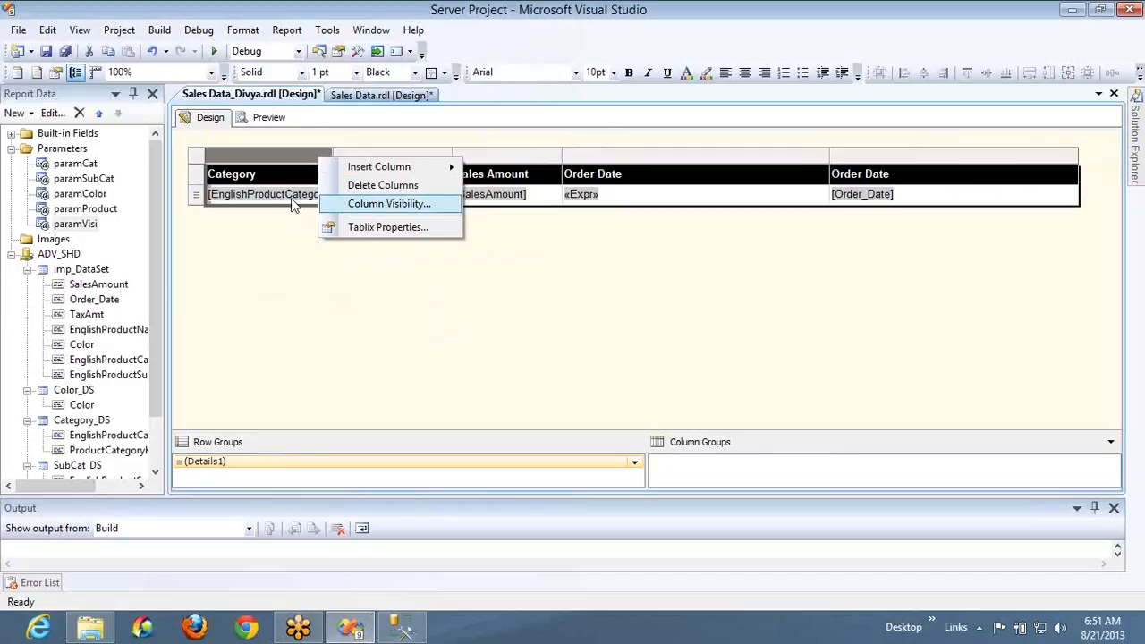
right_click(198, 196)
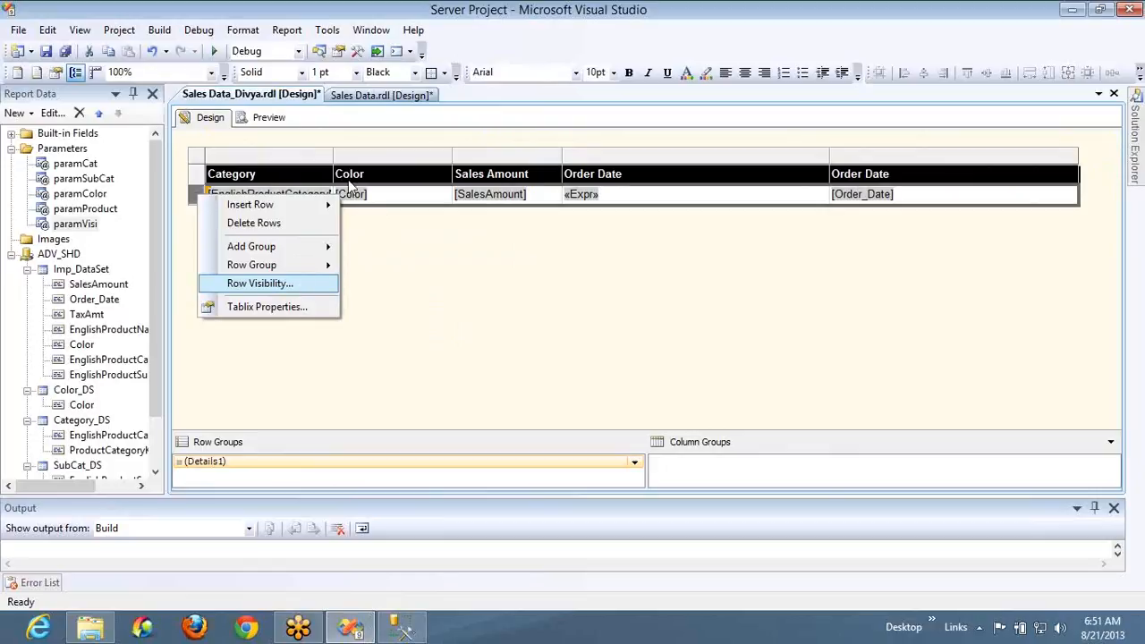
right_click(319, 162)
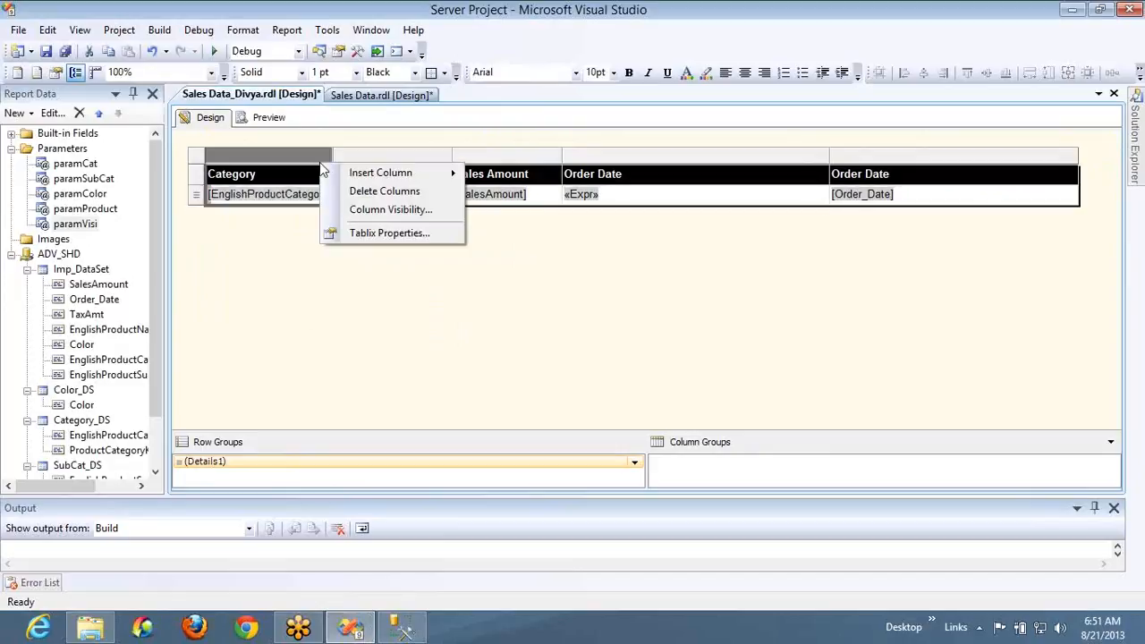
mouse_move(356, 177)
click(501, 172)
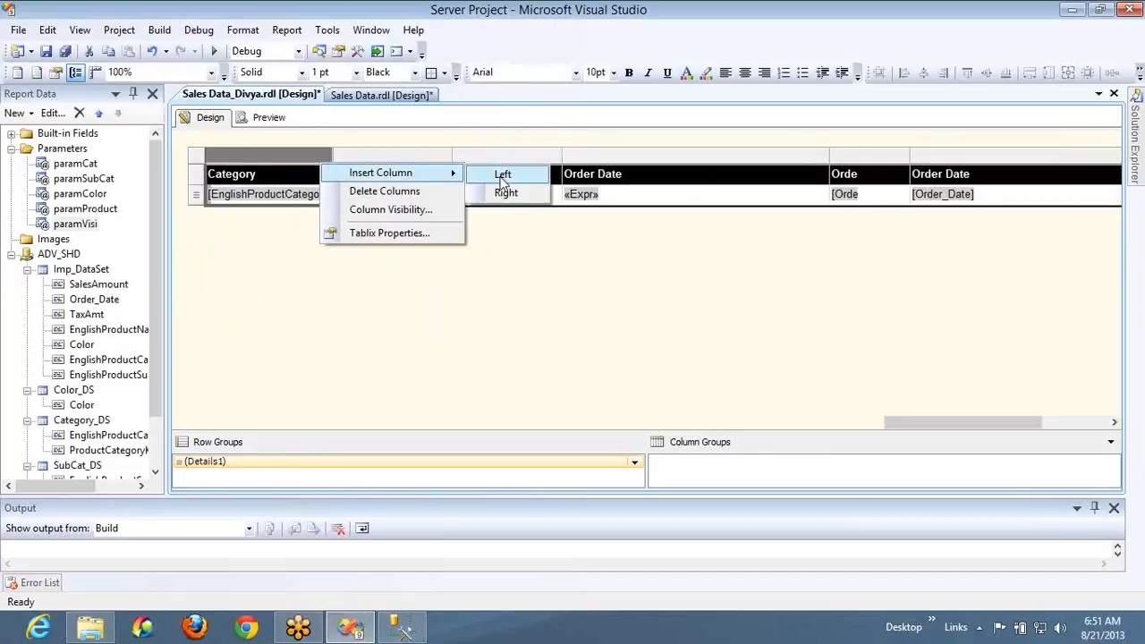
- Set the new column's detail cell expression to =Rownumber(nothing)
right_click(271, 199)
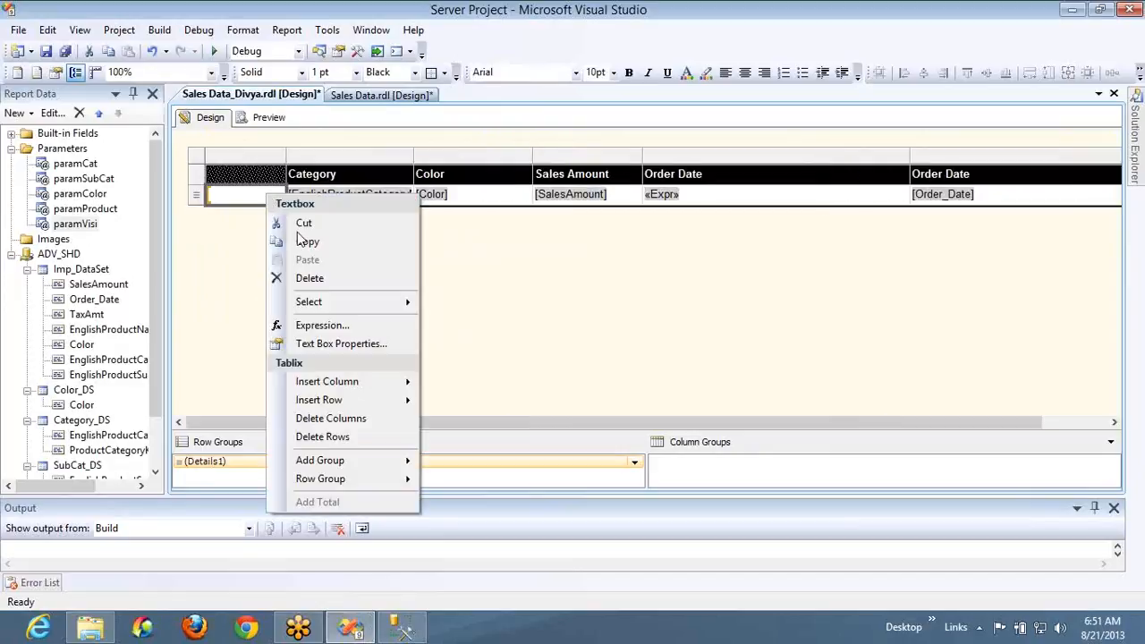
click(331, 324)
text(R)
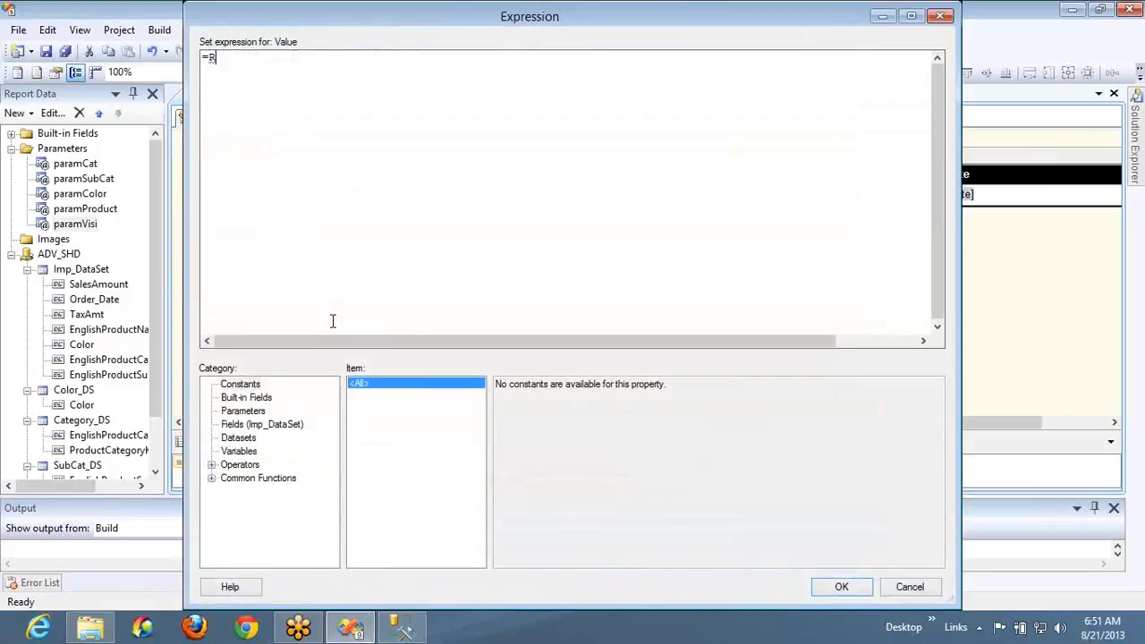
text(ownumber(rothing))
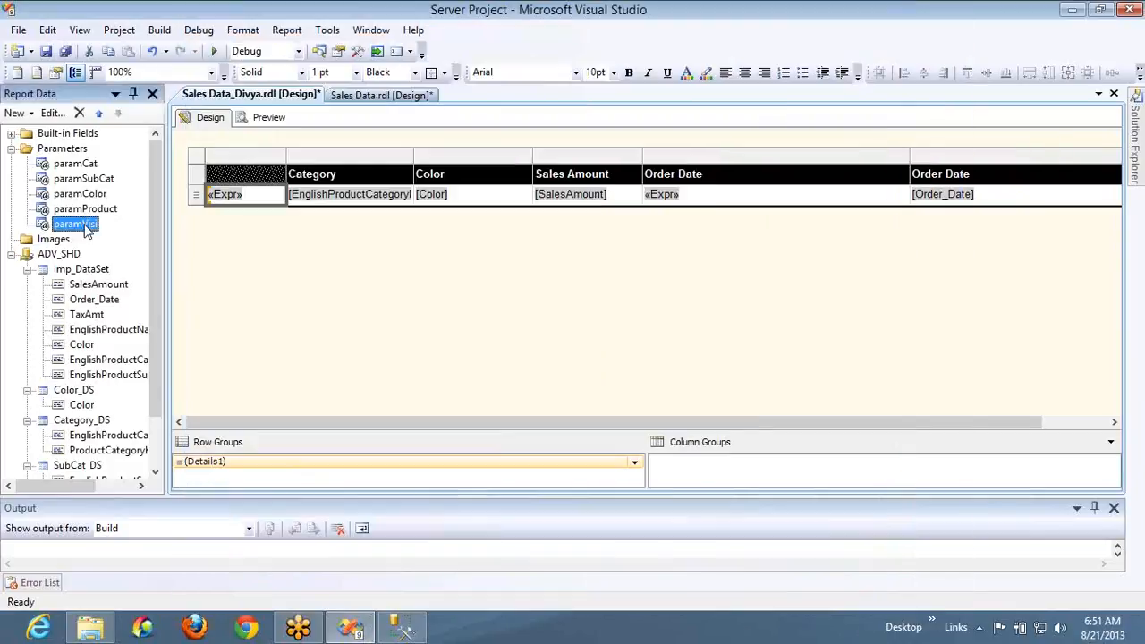
- Give the paramVisi parameter a specified default value of Yes
double_click(82, 225)
click(382, 193)
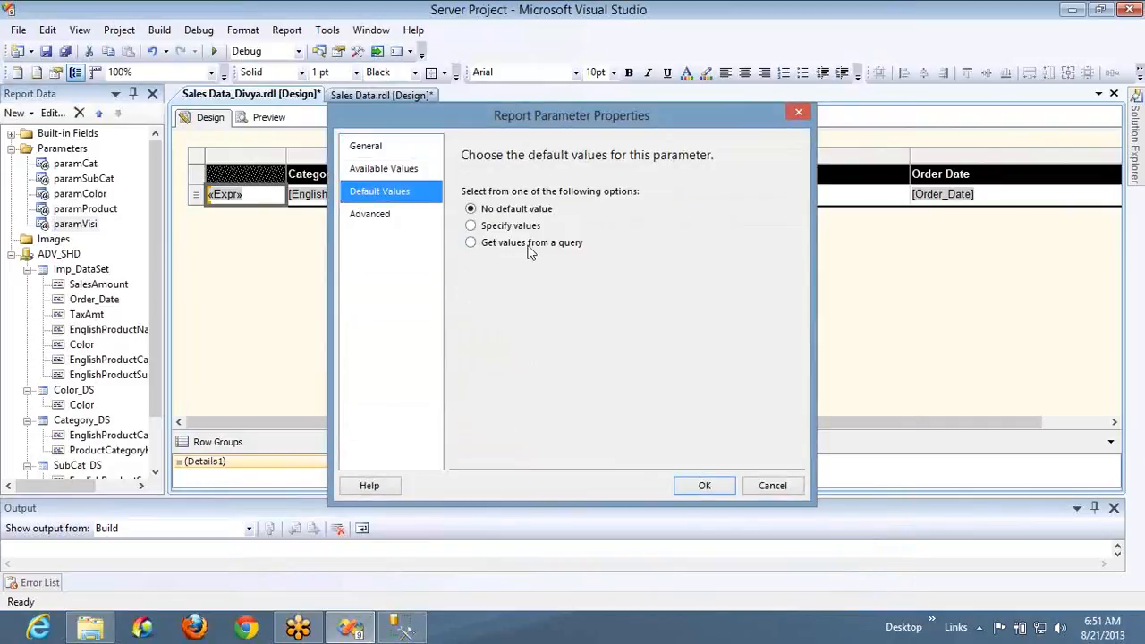
click(518, 231)
click(476, 278)
text(Yes)
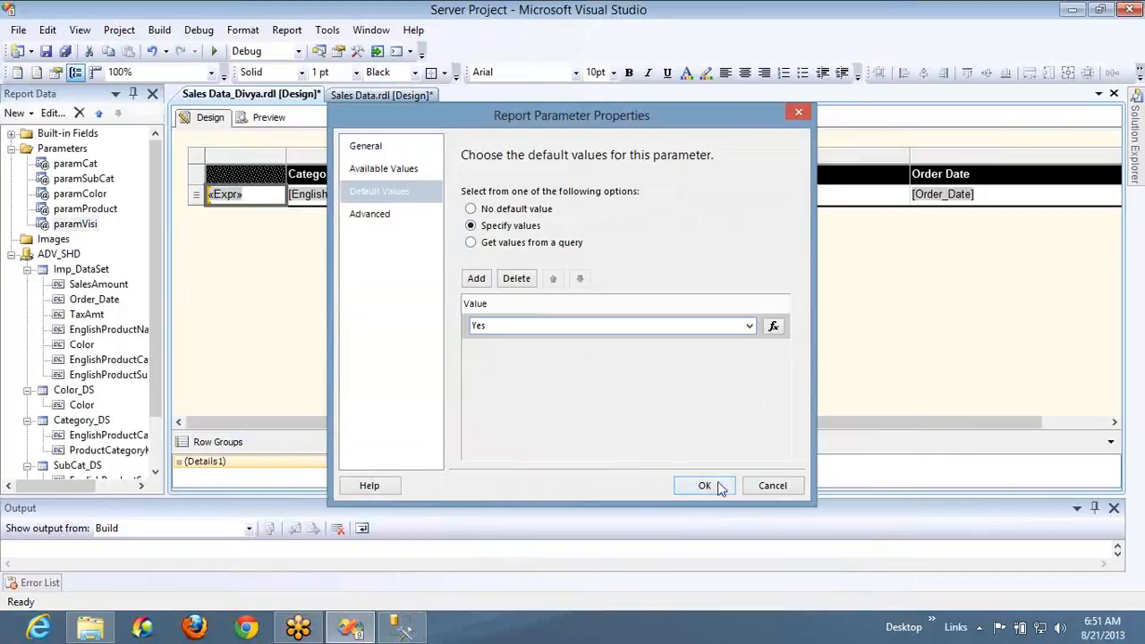
click(705, 486)
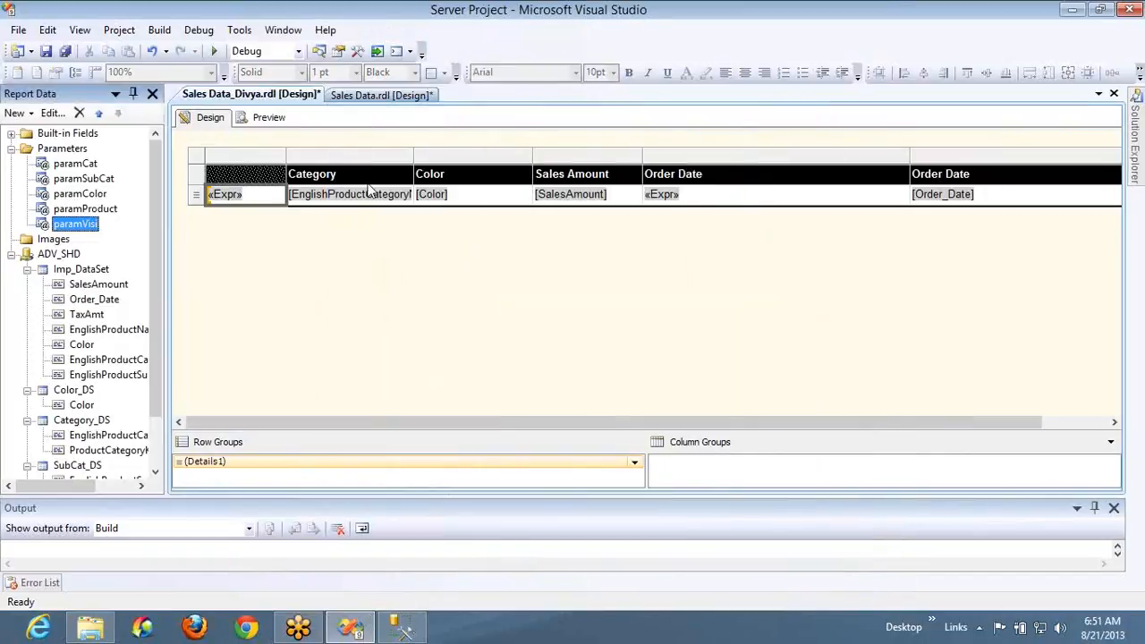
- Preview the report with the new row-number column, then return to the design
click(262, 118)
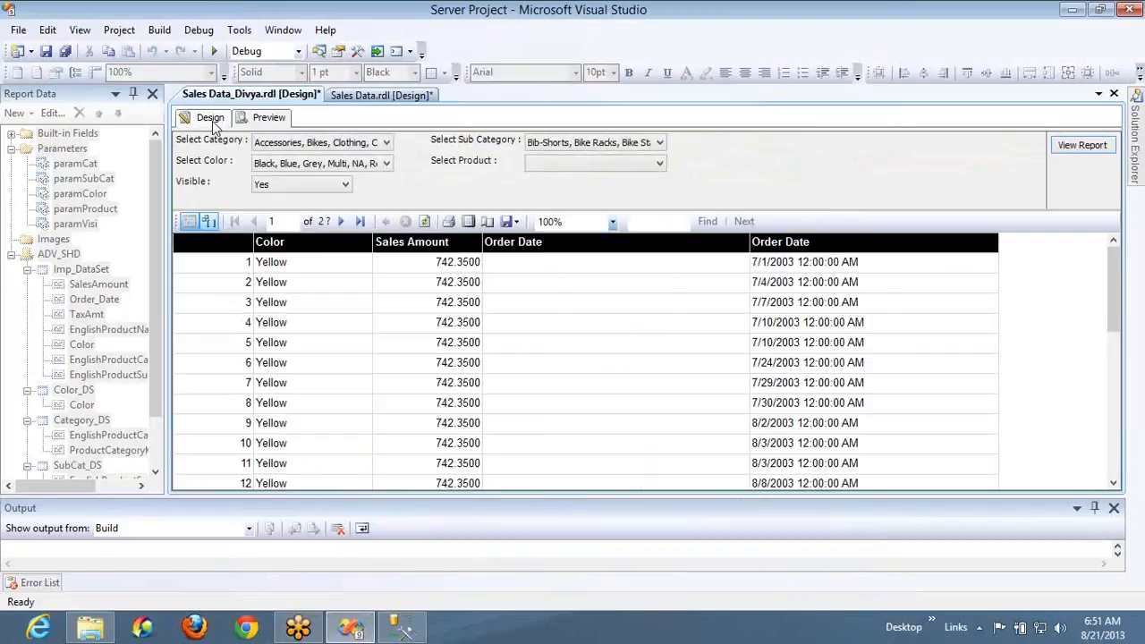
click(212, 119)
- Set the detail row's visibility to show or hide based on the expression =iif(rownumber(nothing) mod 2,true,false)
right_click(196, 195)
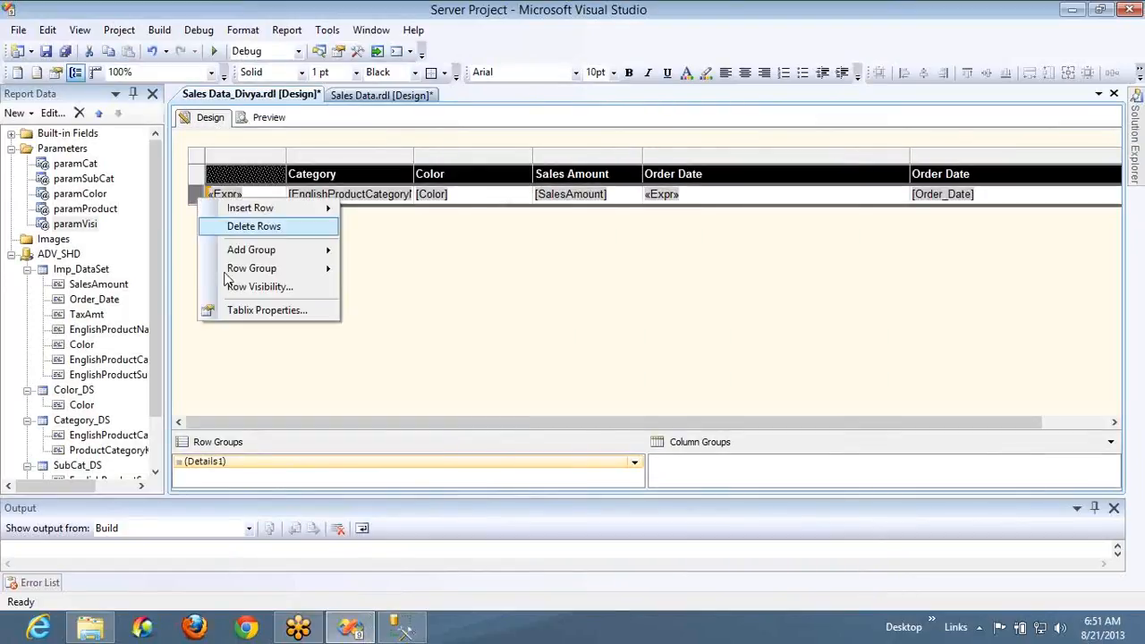
click(234, 288)
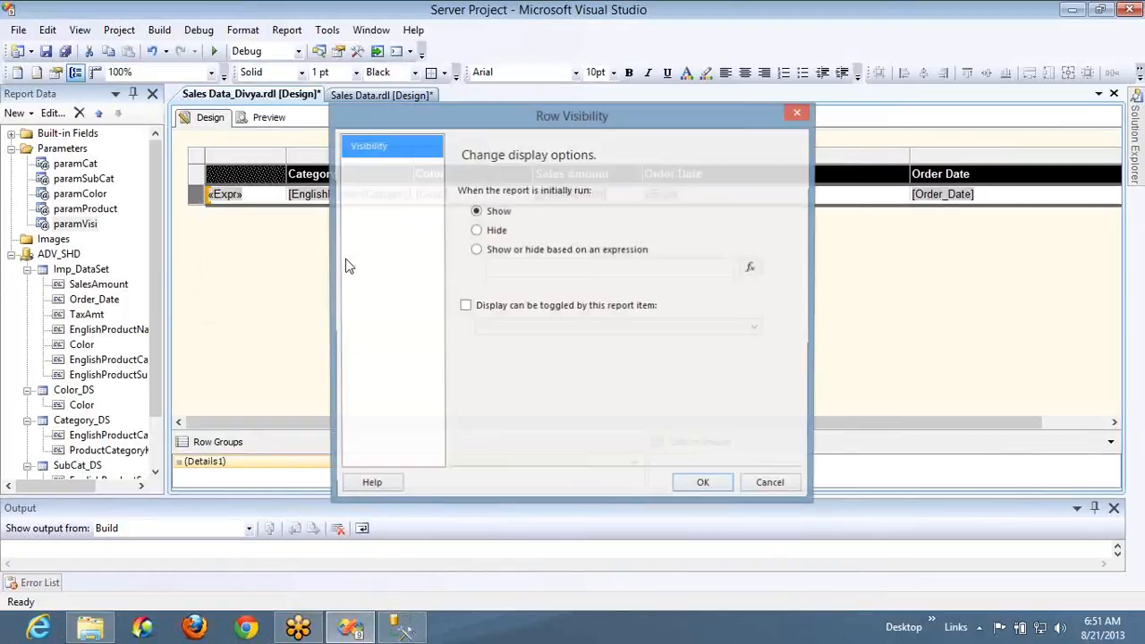
click(528, 253)
click(753, 271)
text(=ii)
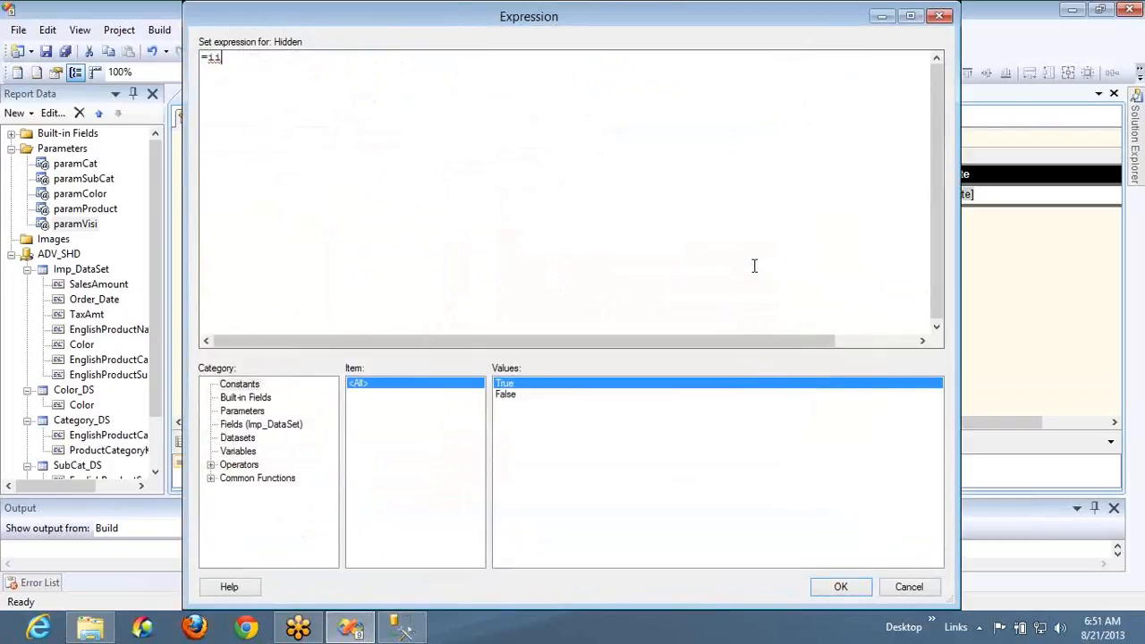
text(f(rown)
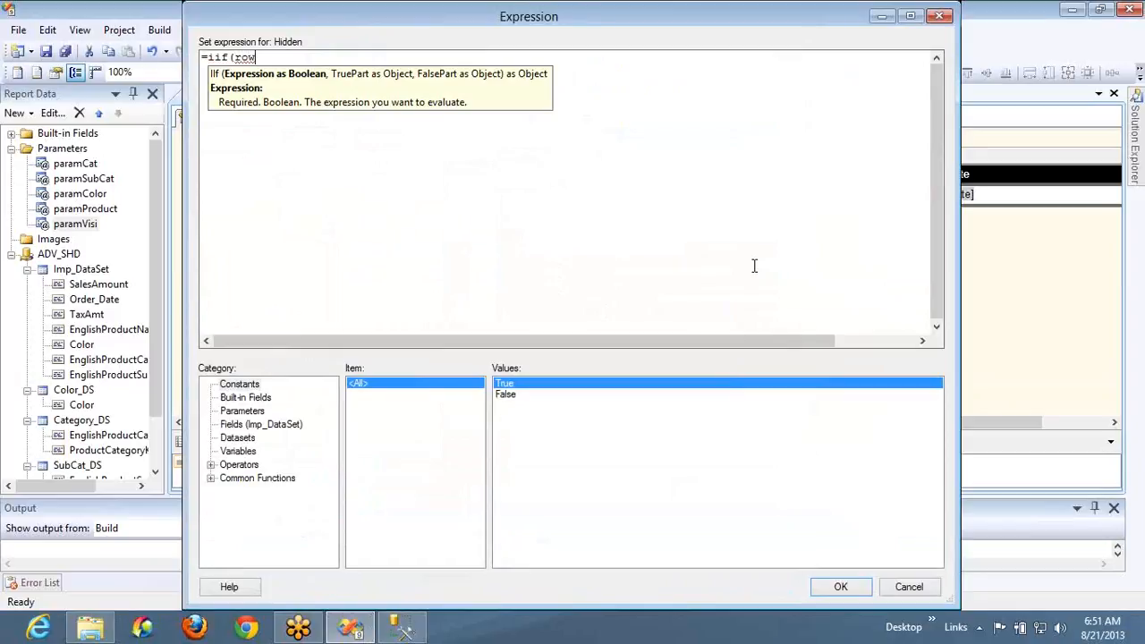
text(er)
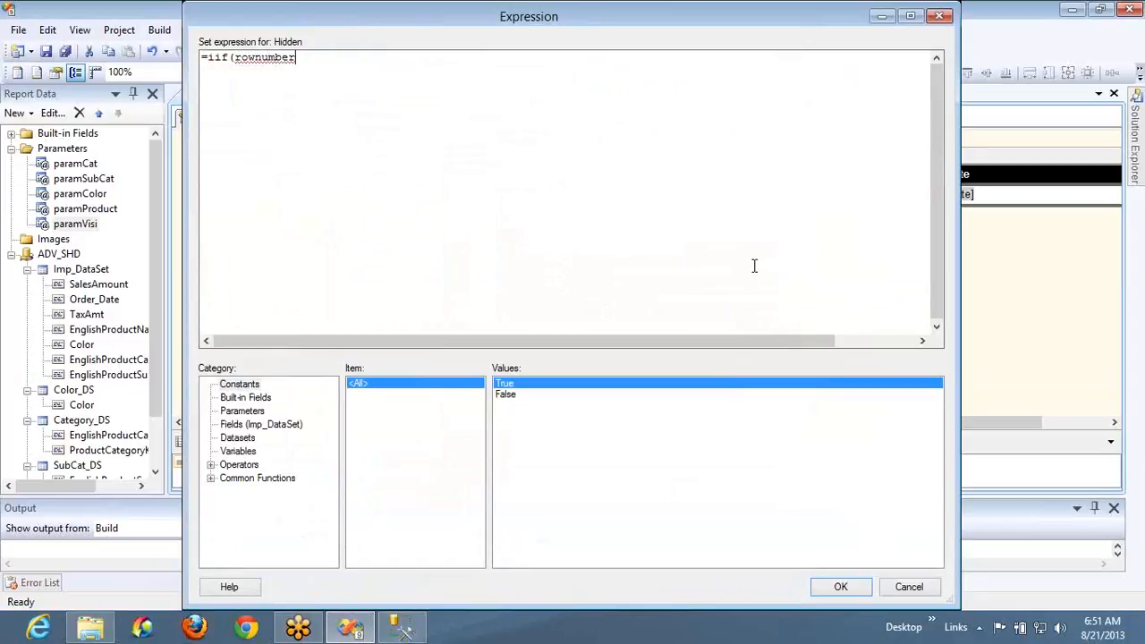
text((nothing) mod 2)
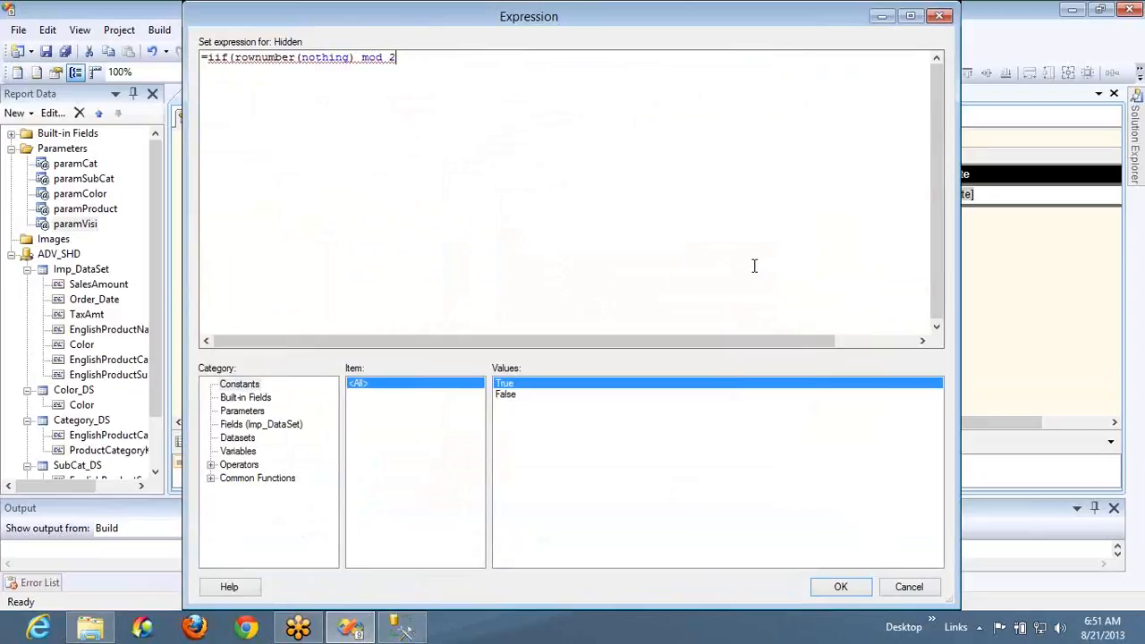
text(,)
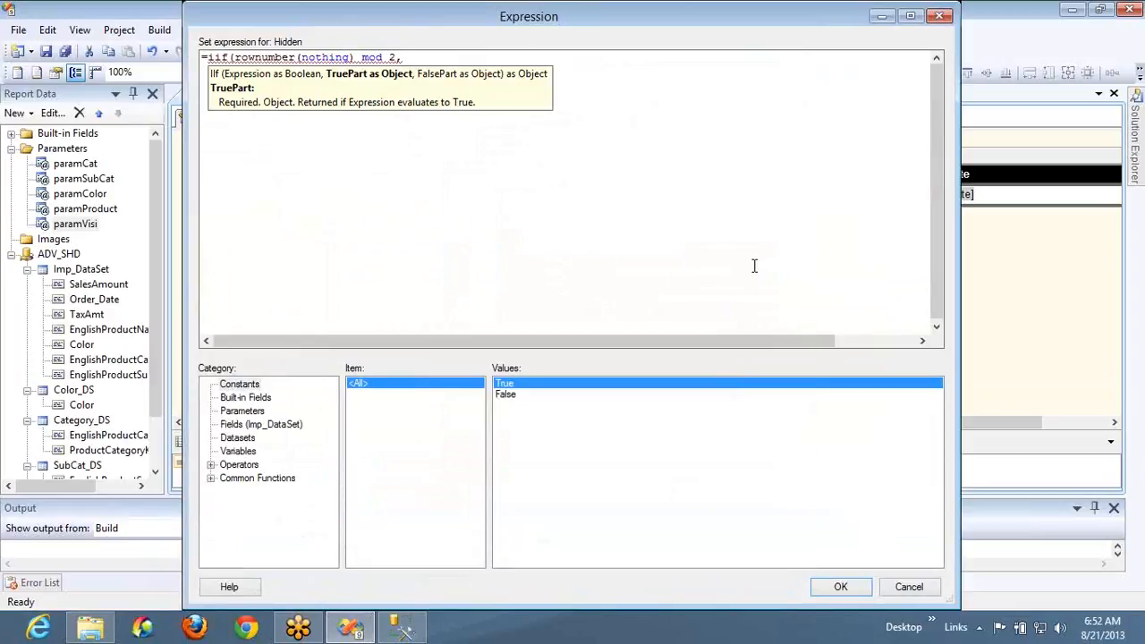
text(f)
key(BackSpace)
text(true,fale)
key(BackSpace)
text(se))
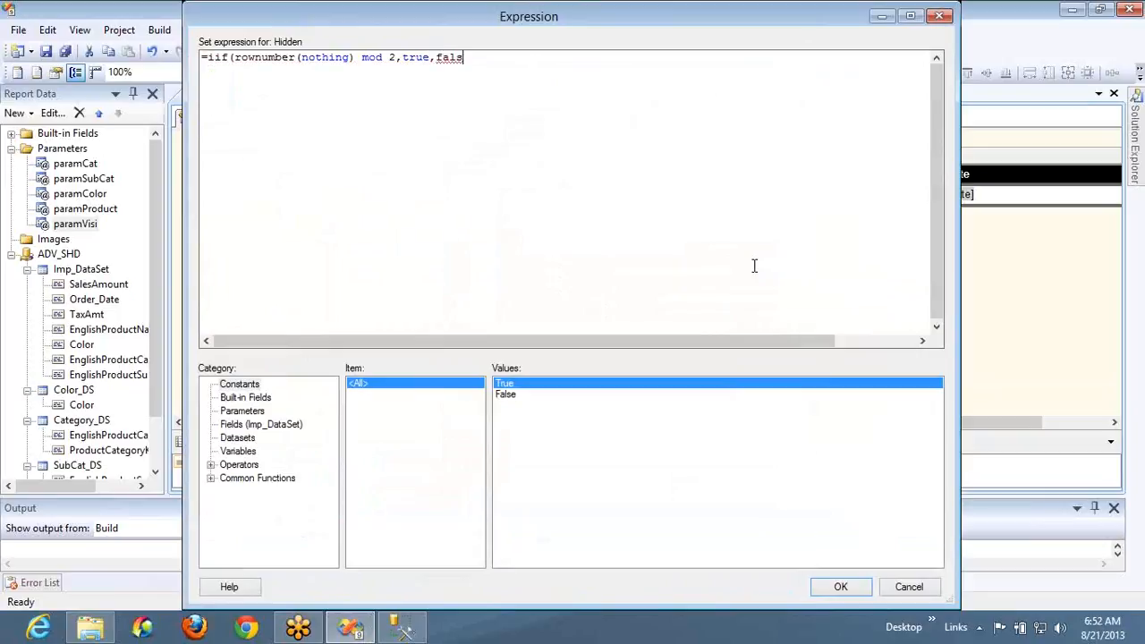
click(841, 587)
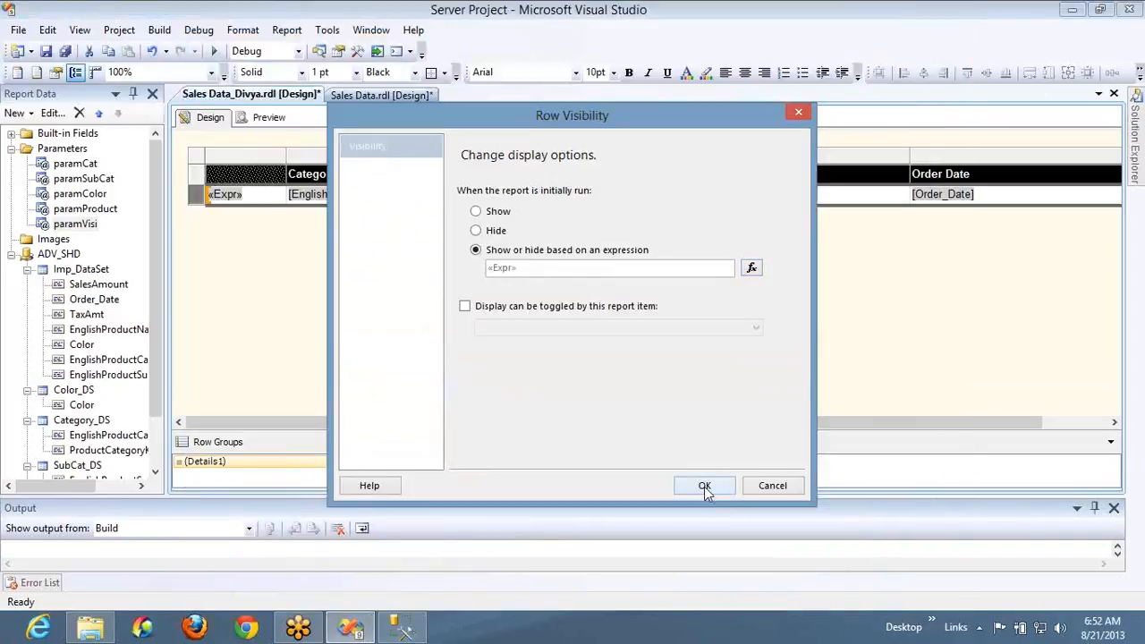
click(704, 485)
- Preview the report with the row visibility expression, then return to the design
click(268, 119)
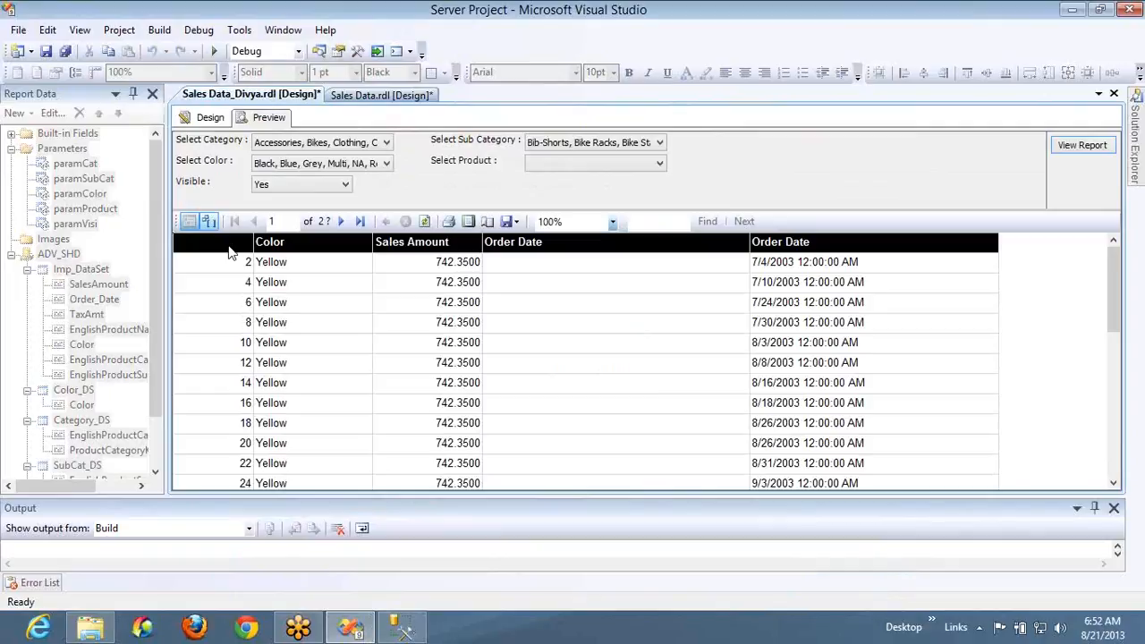
click(211, 117)
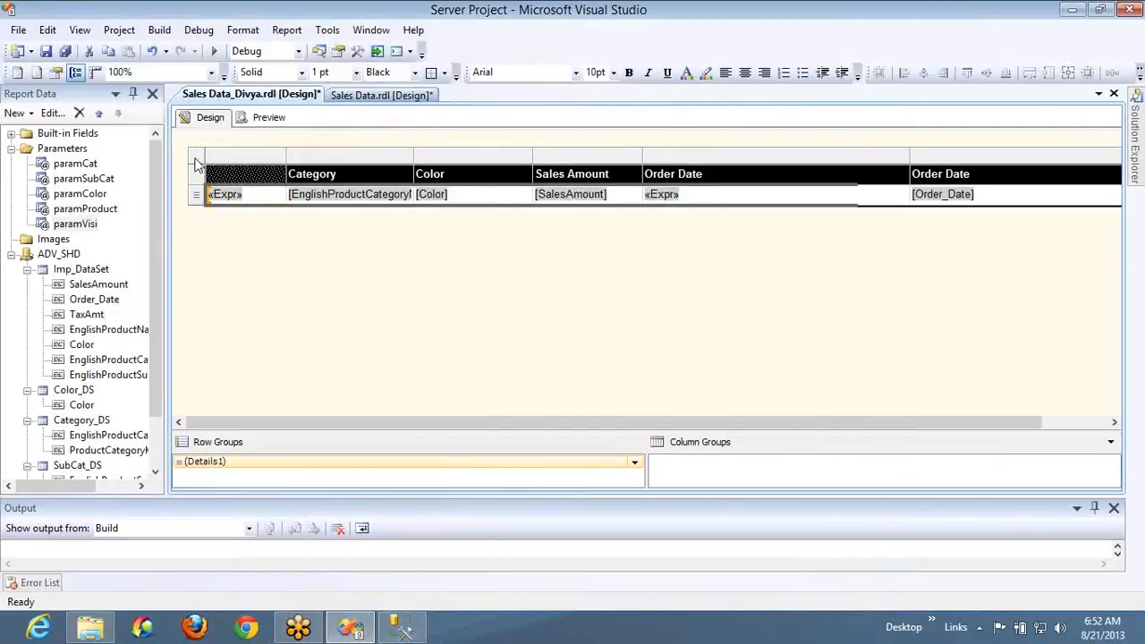
- Add a tablix filter on [SalesAmount] with the operator > and the value 1000
right_click(196, 160)
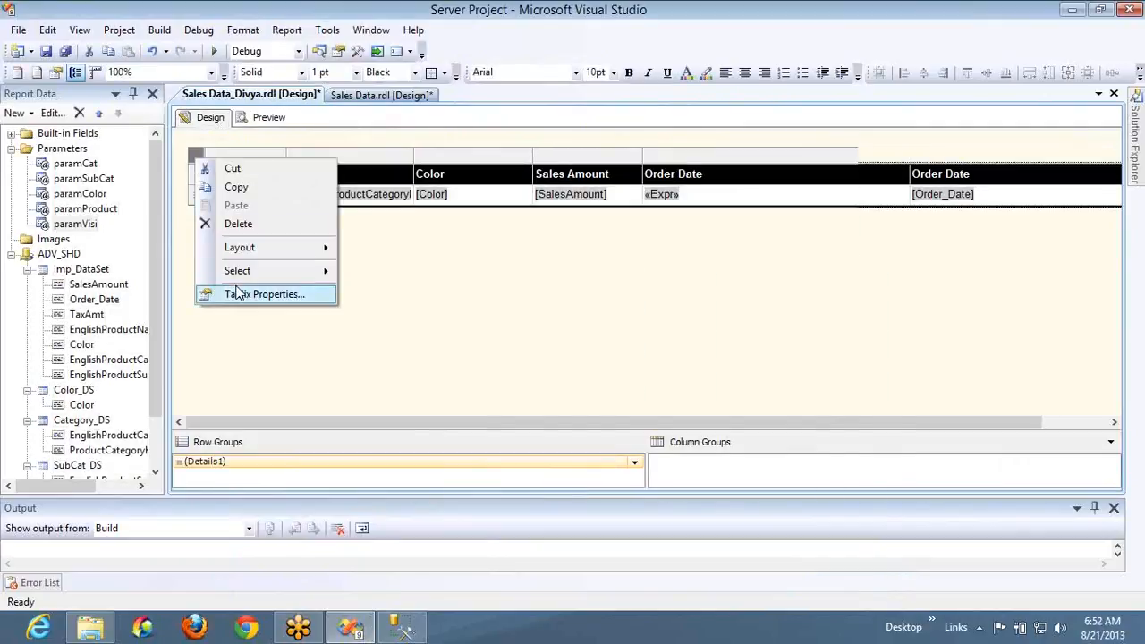
click(255, 294)
click(365, 143)
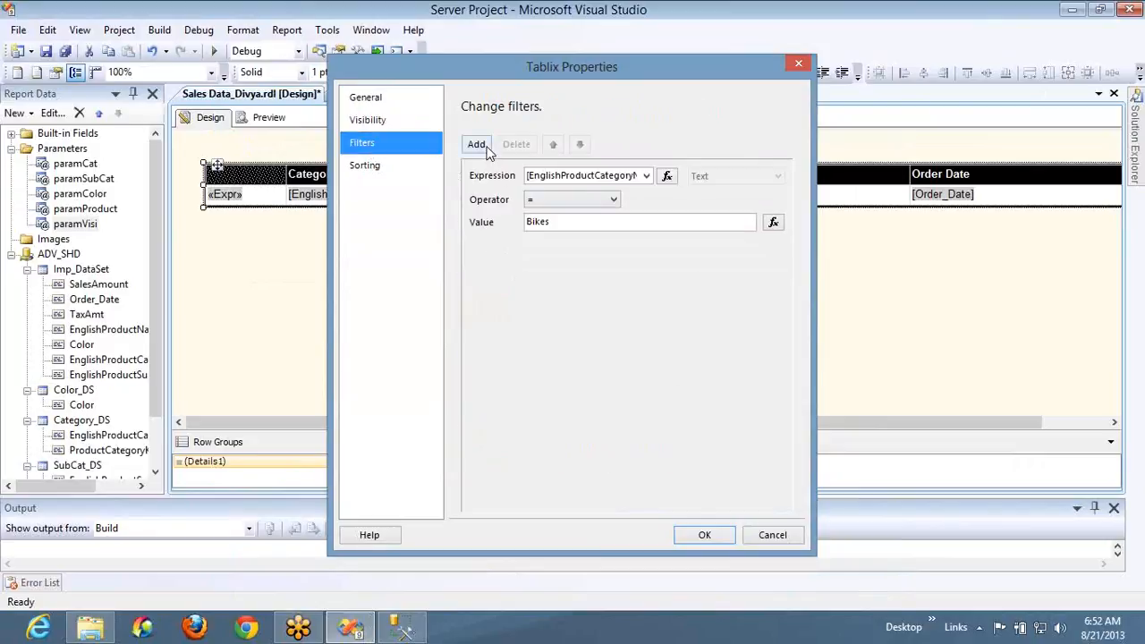
click(476, 144)
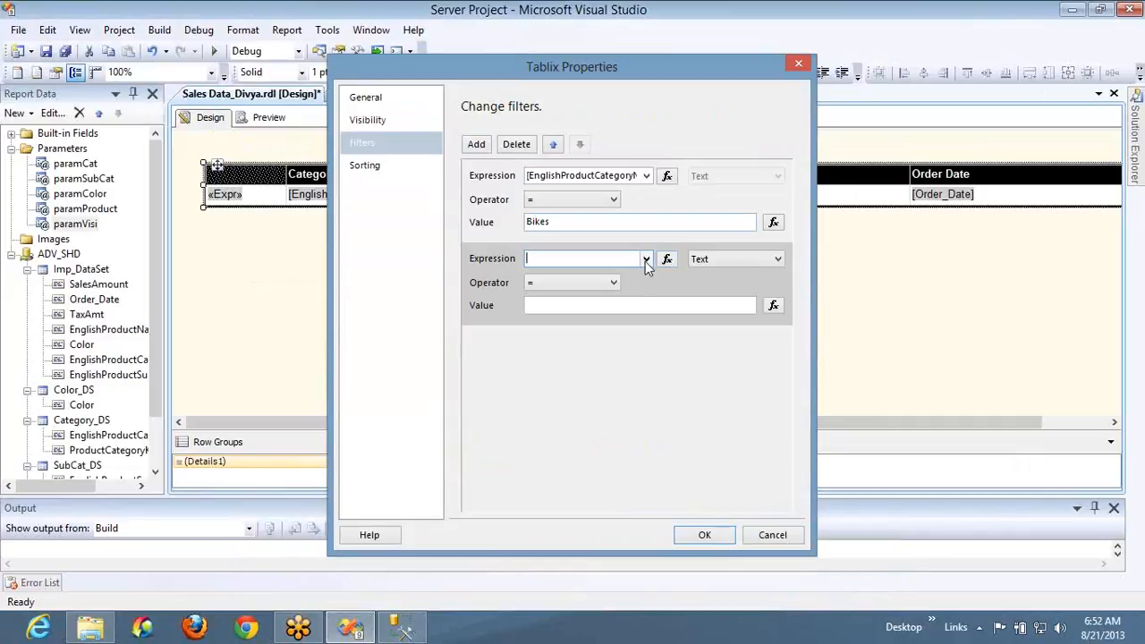
click(646, 261)
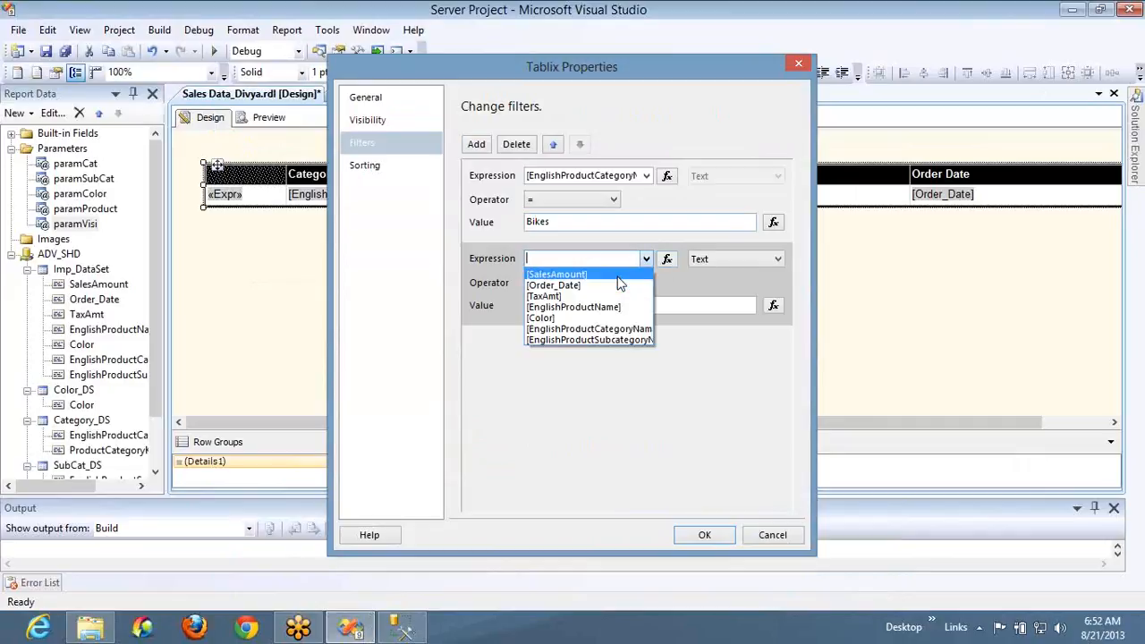
click(617, 273)
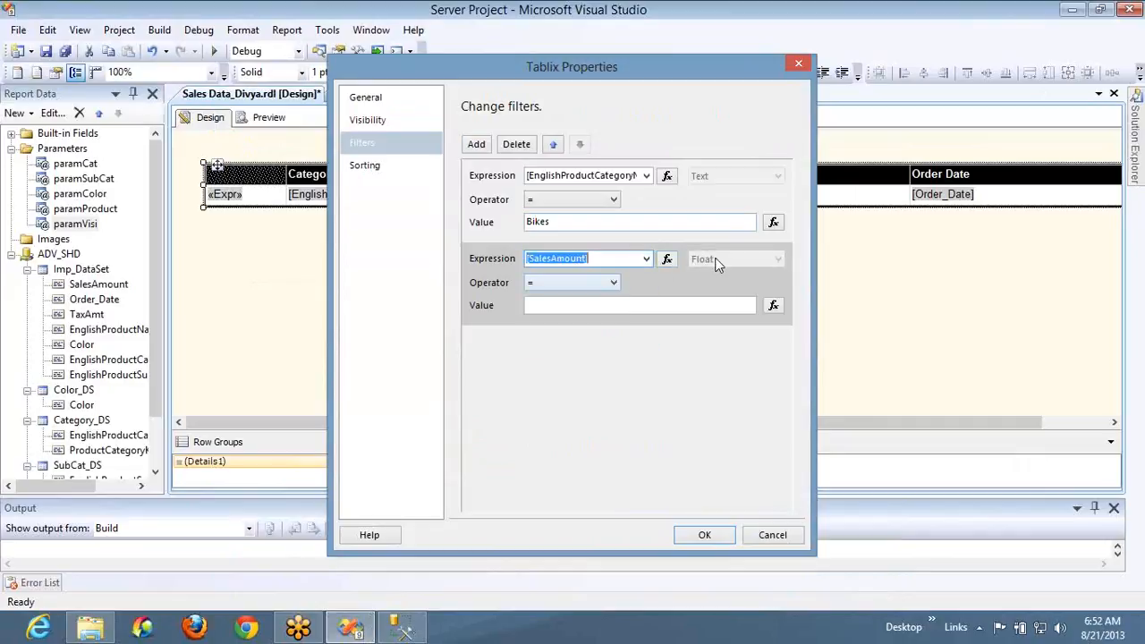
click(593, 288)
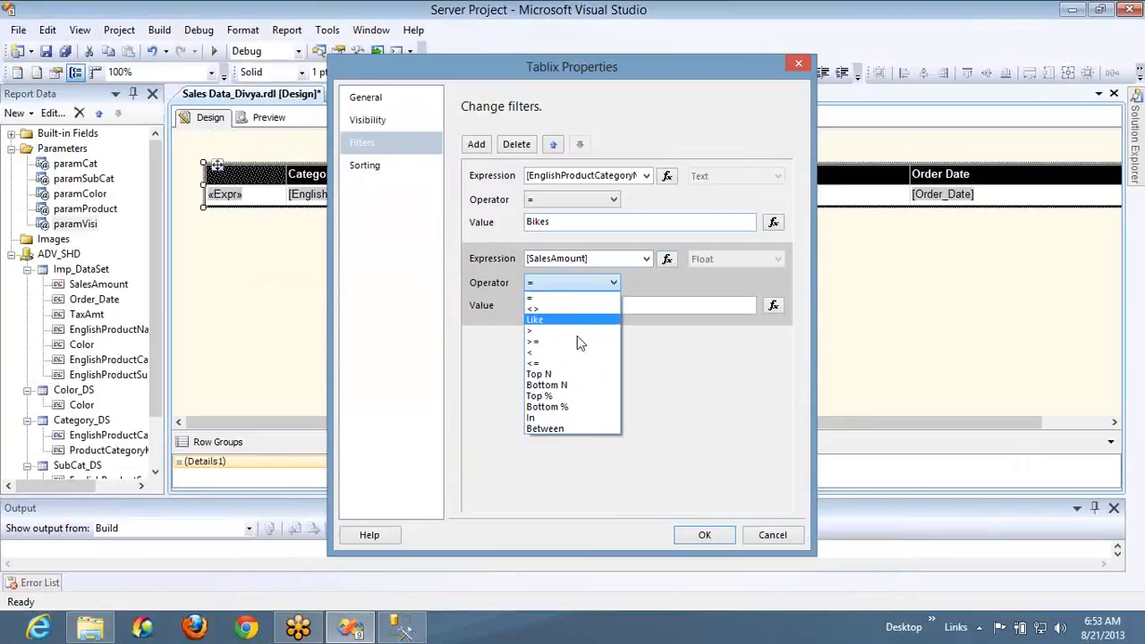
click(579, 331)
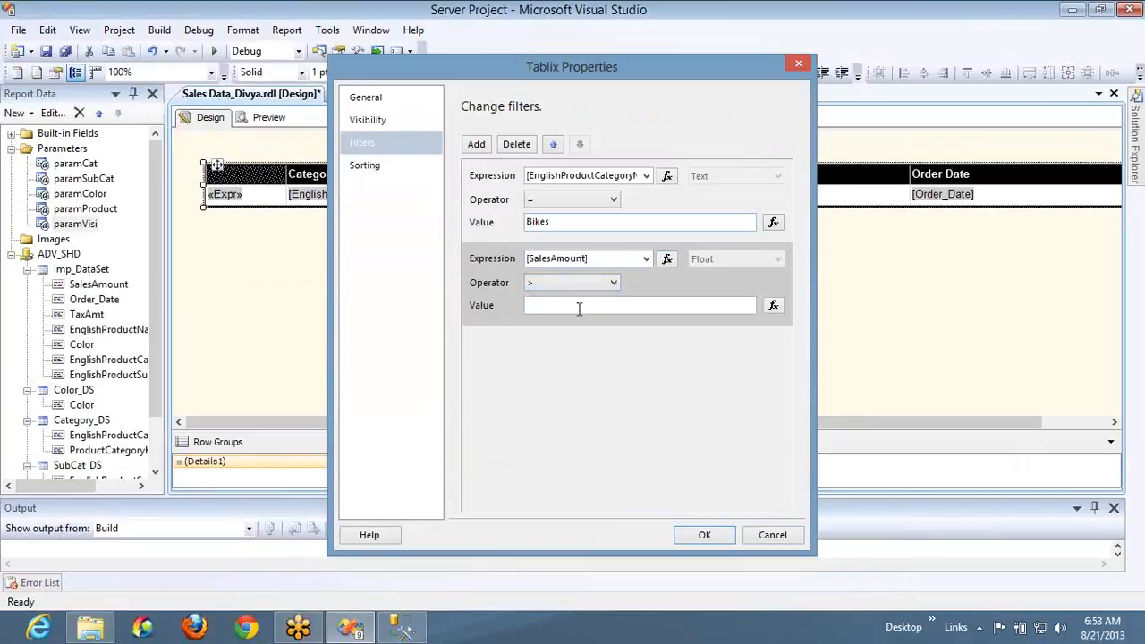
text(1000)
click(703, 535)
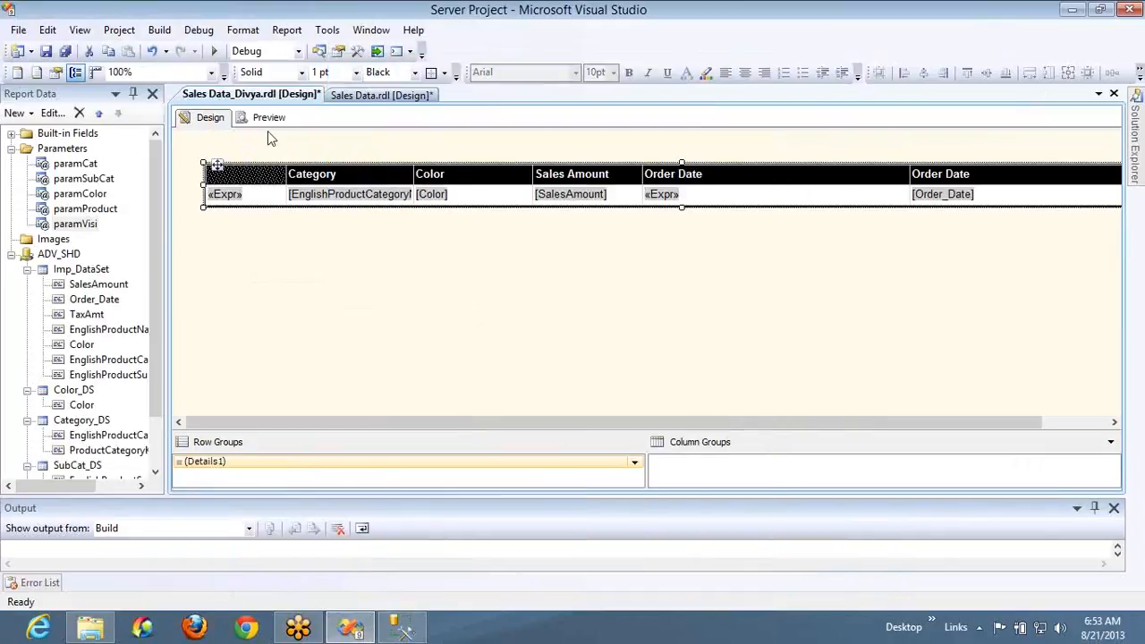
- Preview the report with the new Sales Amount filter, then go back to the design
click(269, 119)
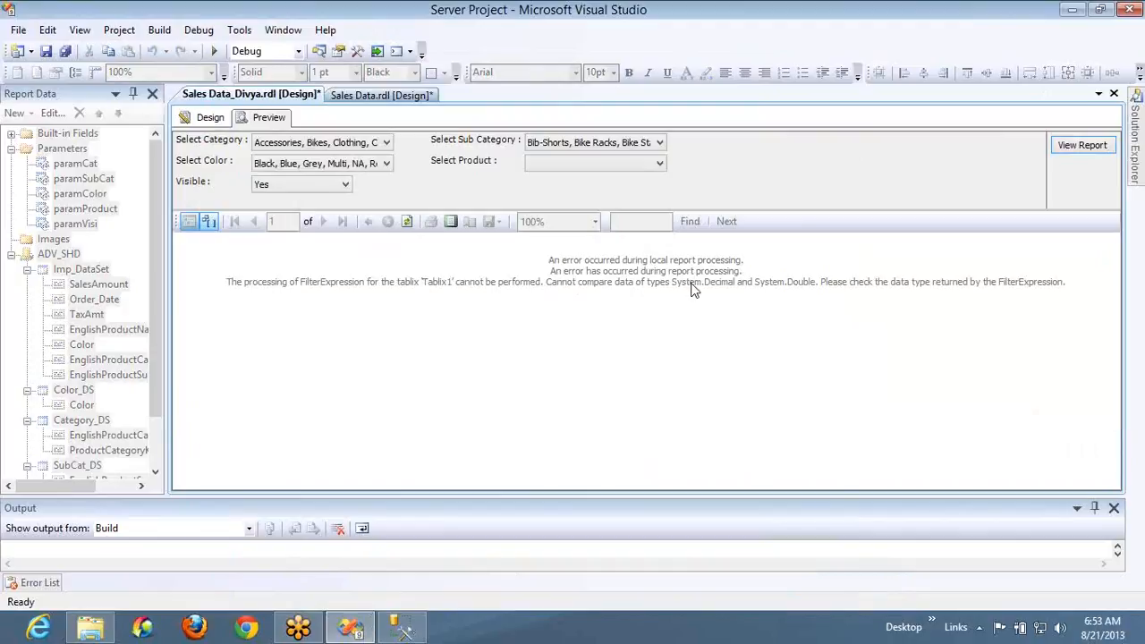
click(213, 120)
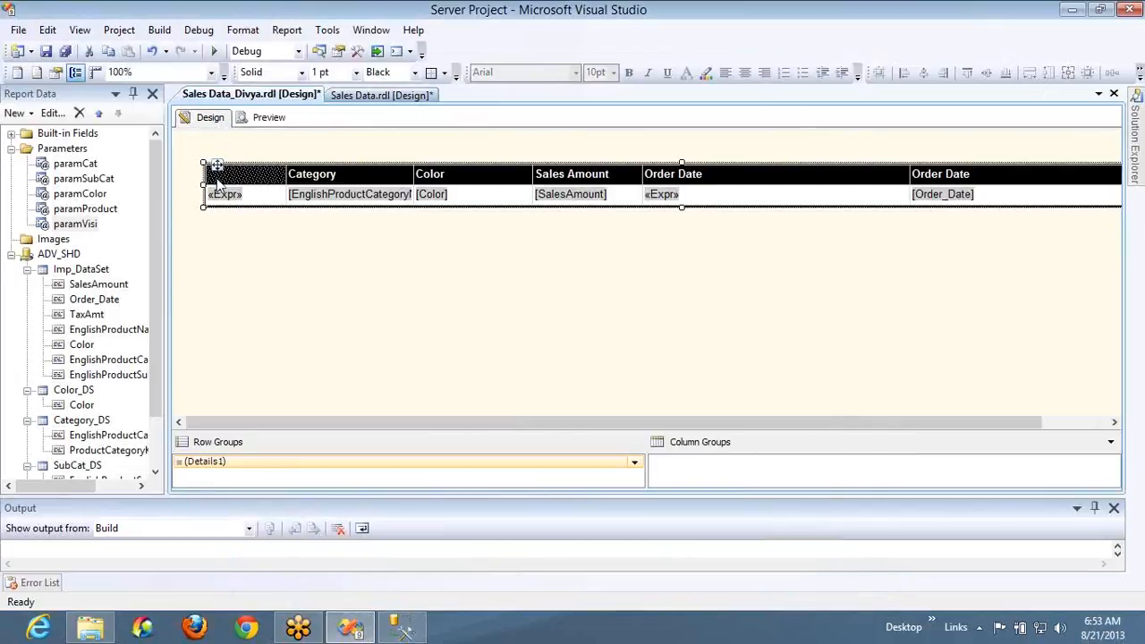
- Change the SalesAmount filter's value to the expression =CDbl(1000) in the tablix properties
click(217, 178)
right_click(198, 158)
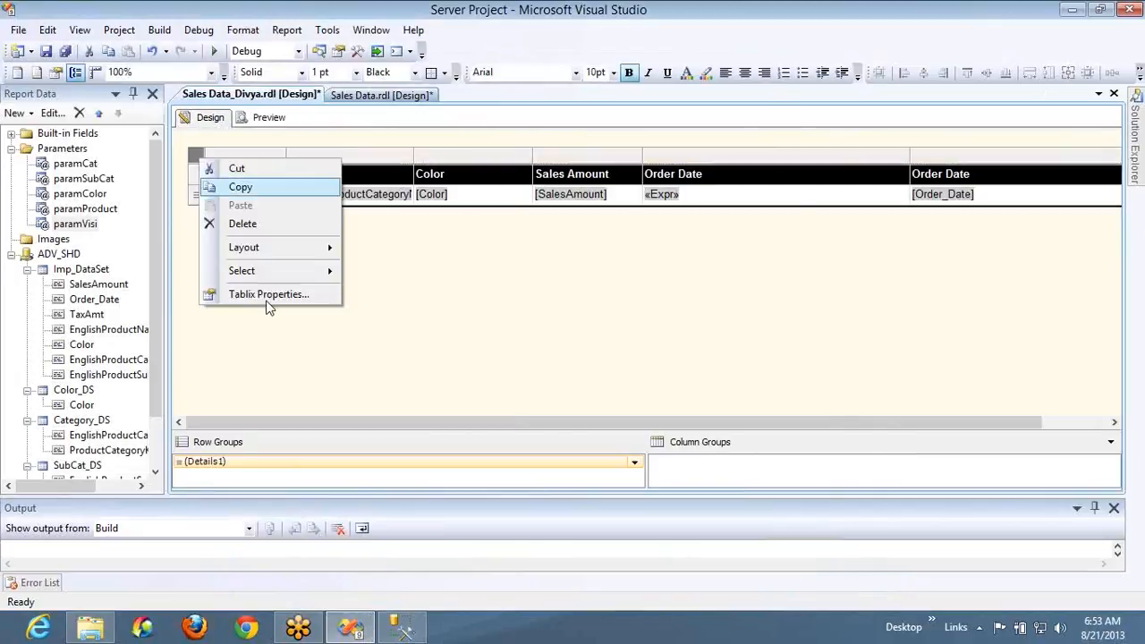
click(268, 295)
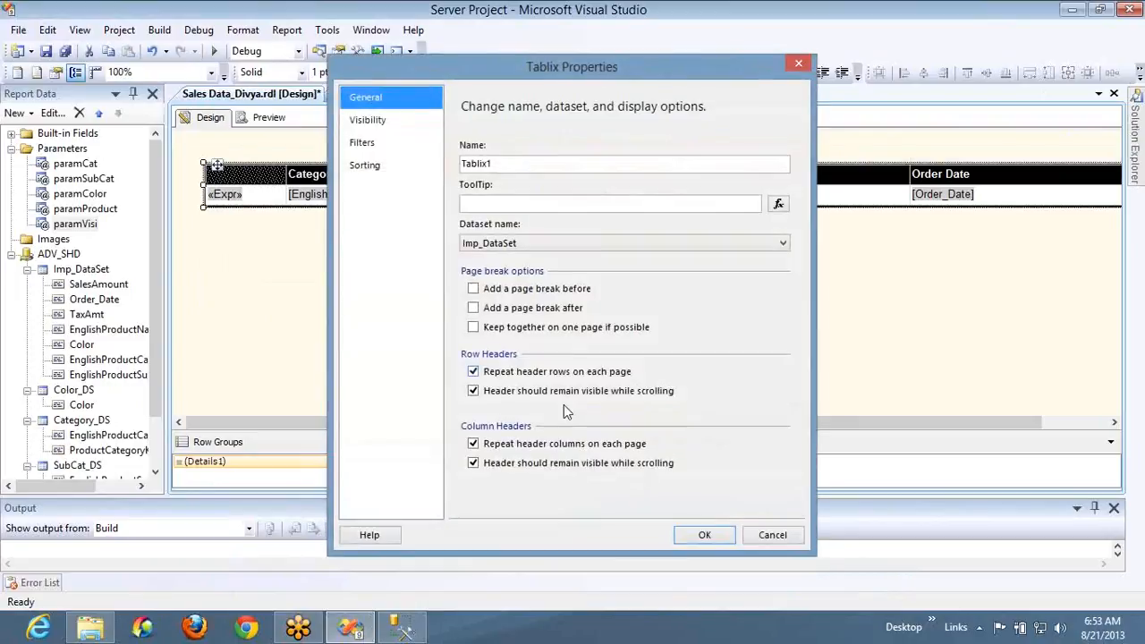
click(373, 127)
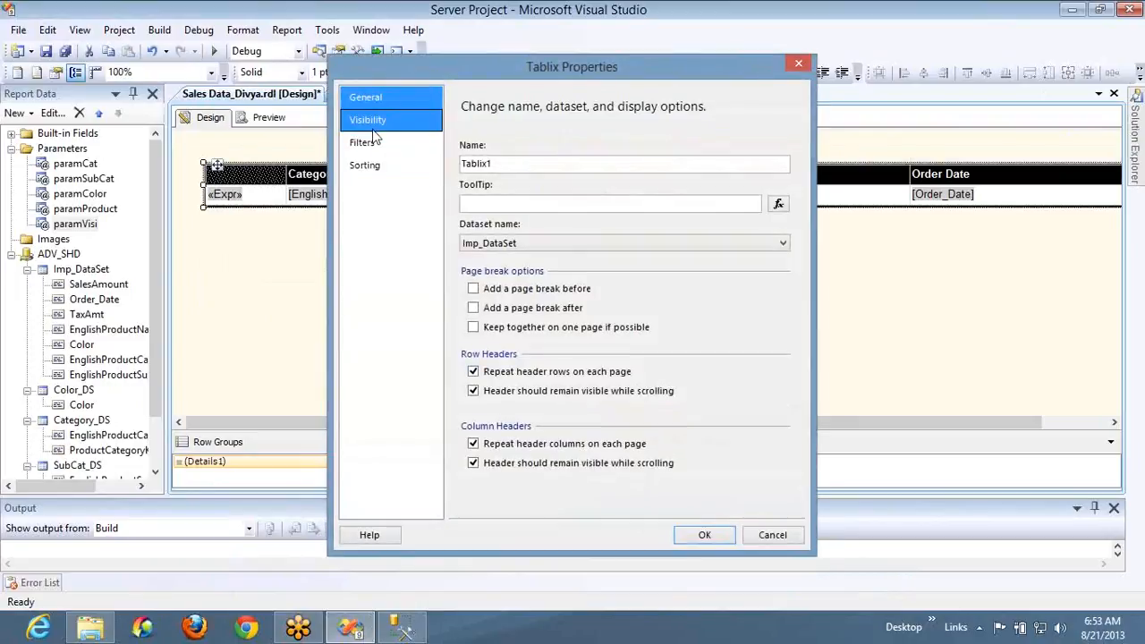
click(373, 146)
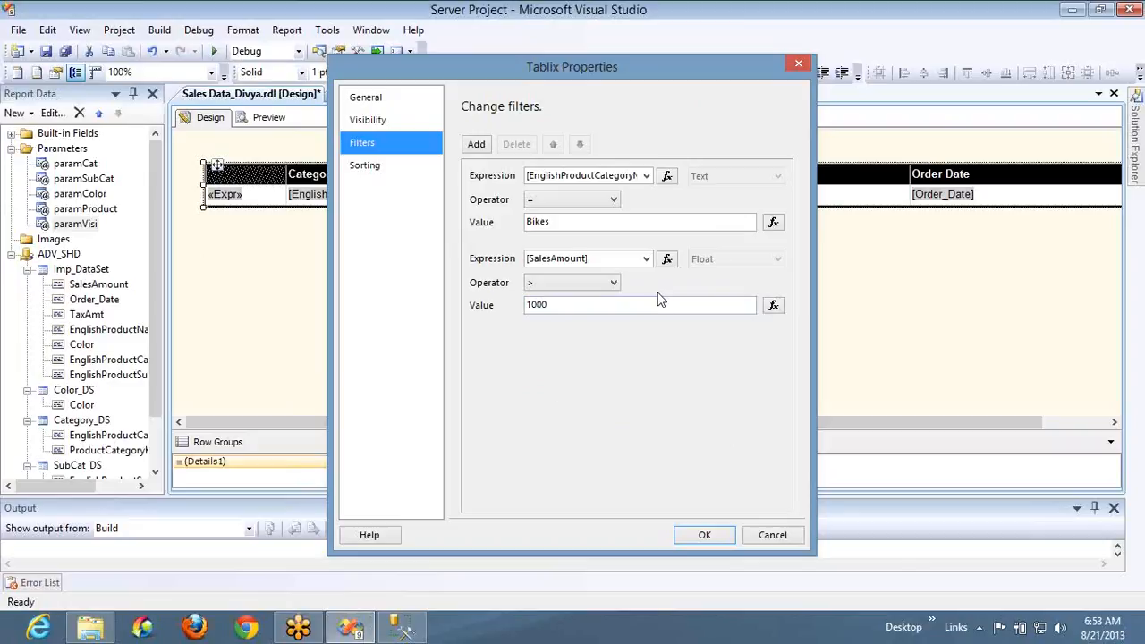
click(772, 305)
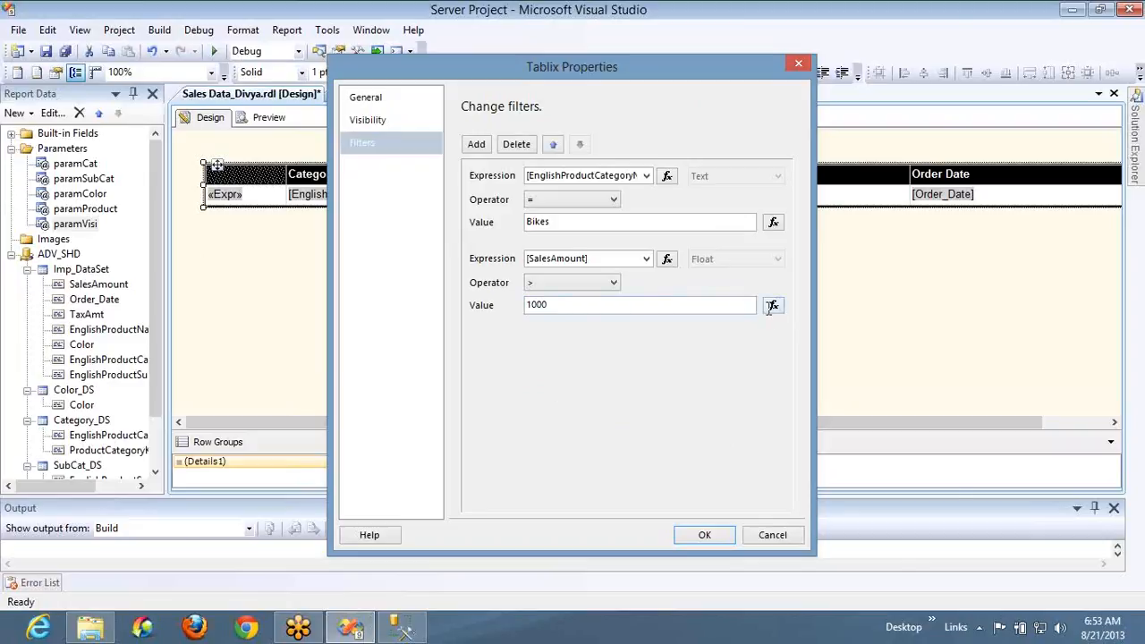
text(=)
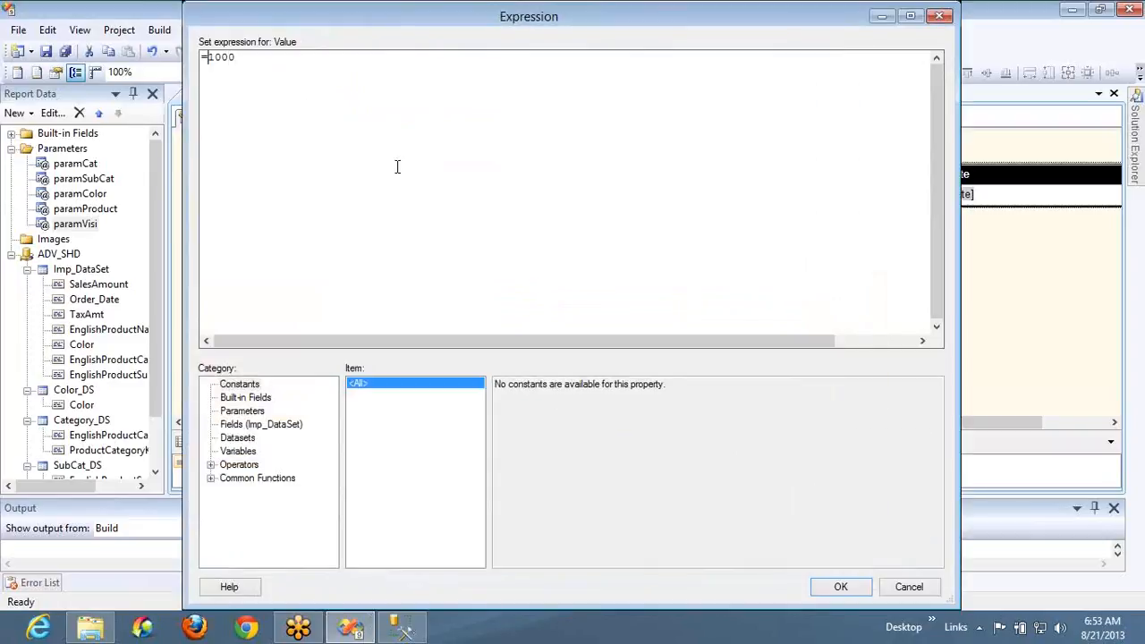
text(CDbl ()
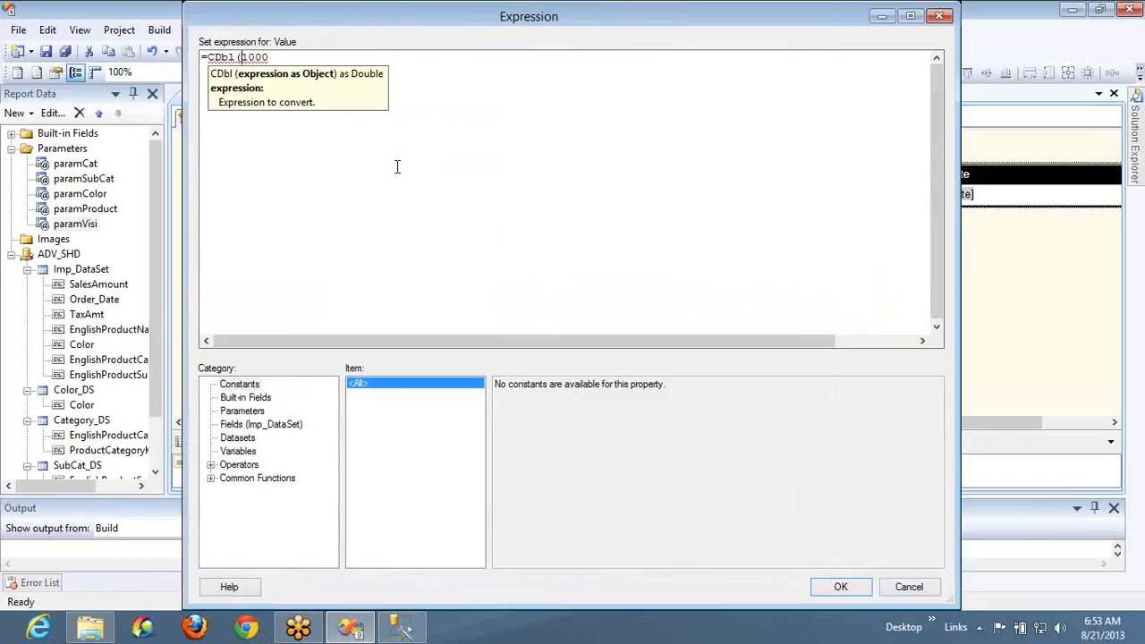
key(End)
text())
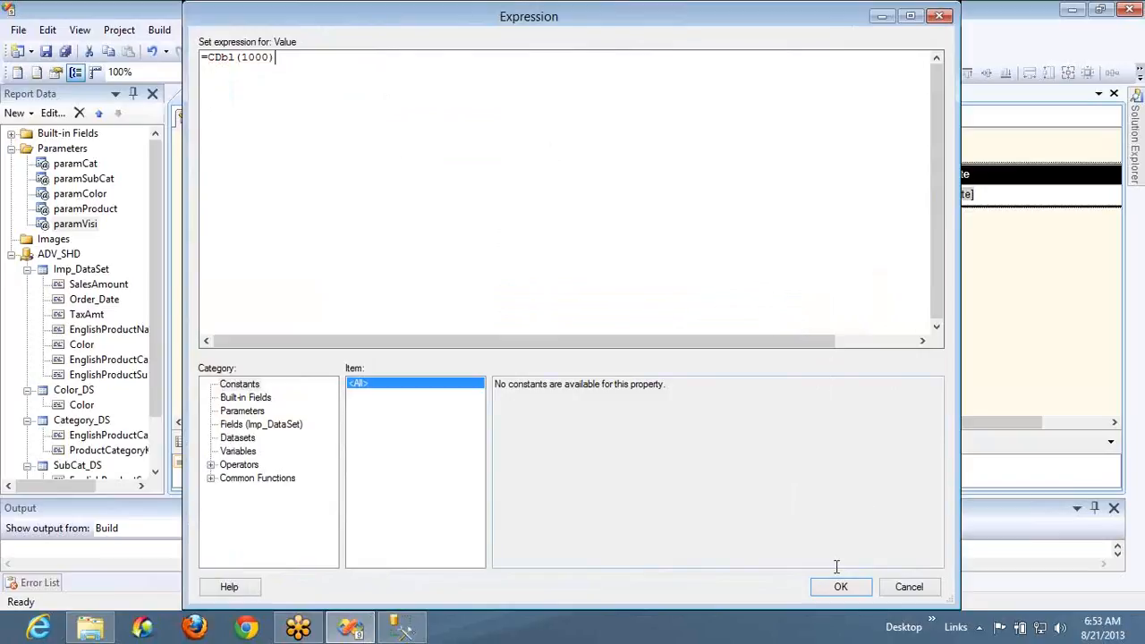
click(841, 589)
click(700, 533)
- Preview the report again and return to the design view
click(274, 124)
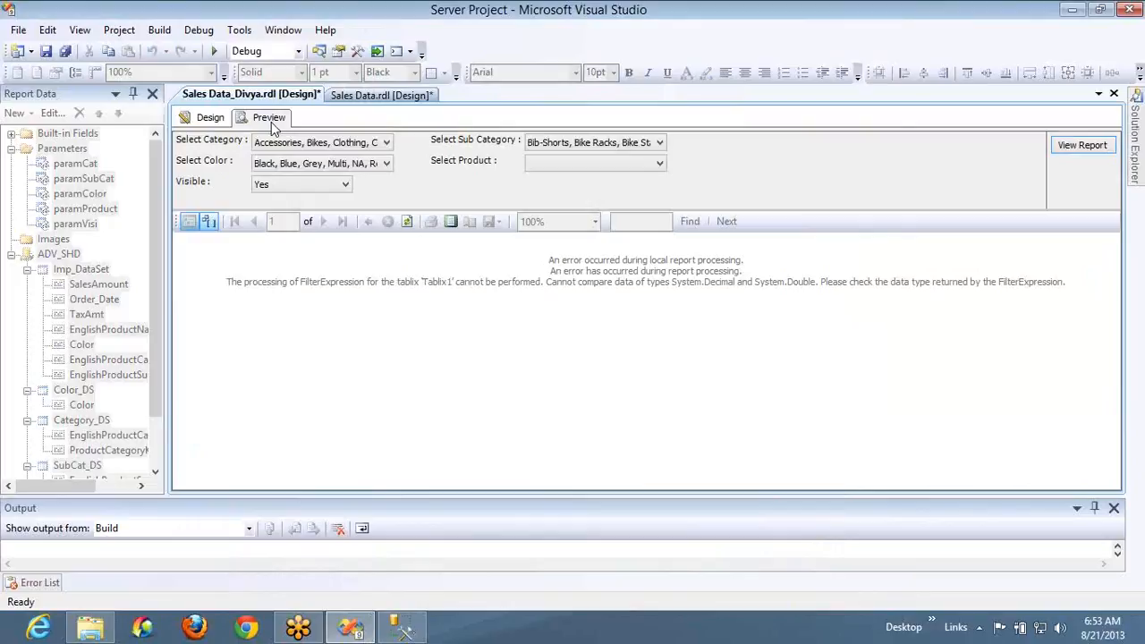
click(208, 118)
click(337, 246)
click(255, 195)
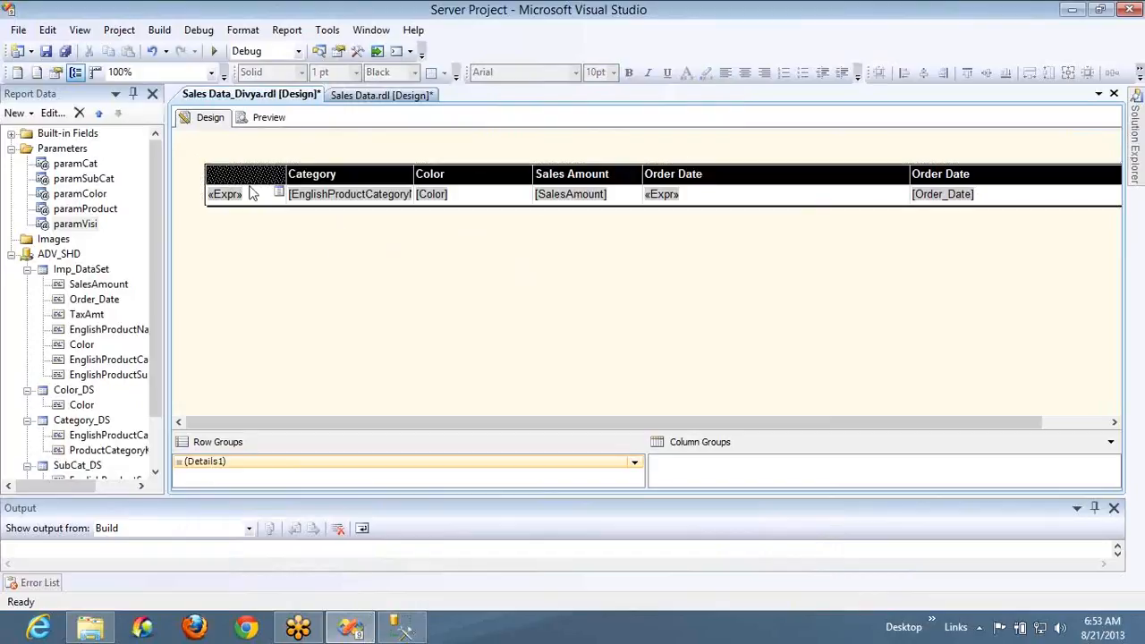
- Change the SalesAmount filter's value expression to =CDec(1000.00) in the tablix properties, using the Conversion functions list
right_click(198, 157)
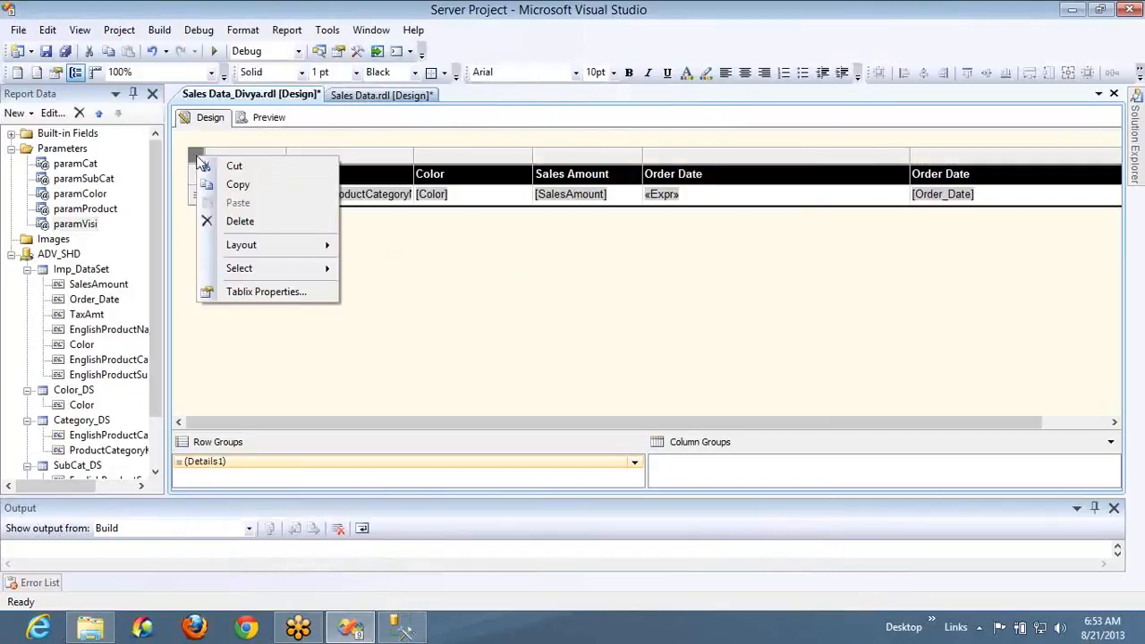
click(265, 291)
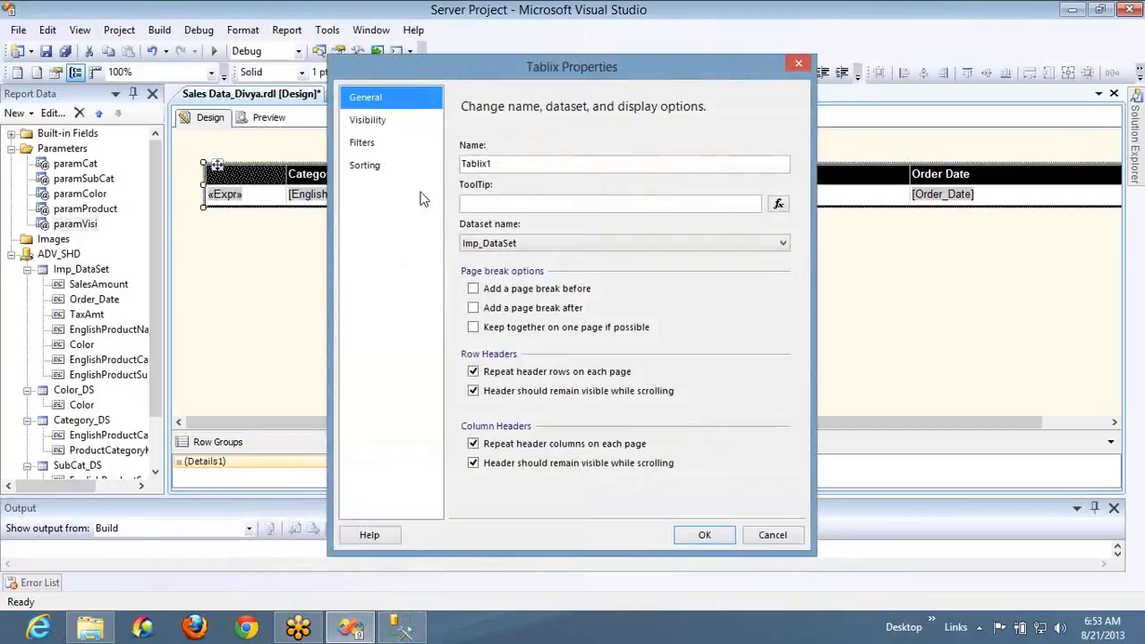
click(378, 149)
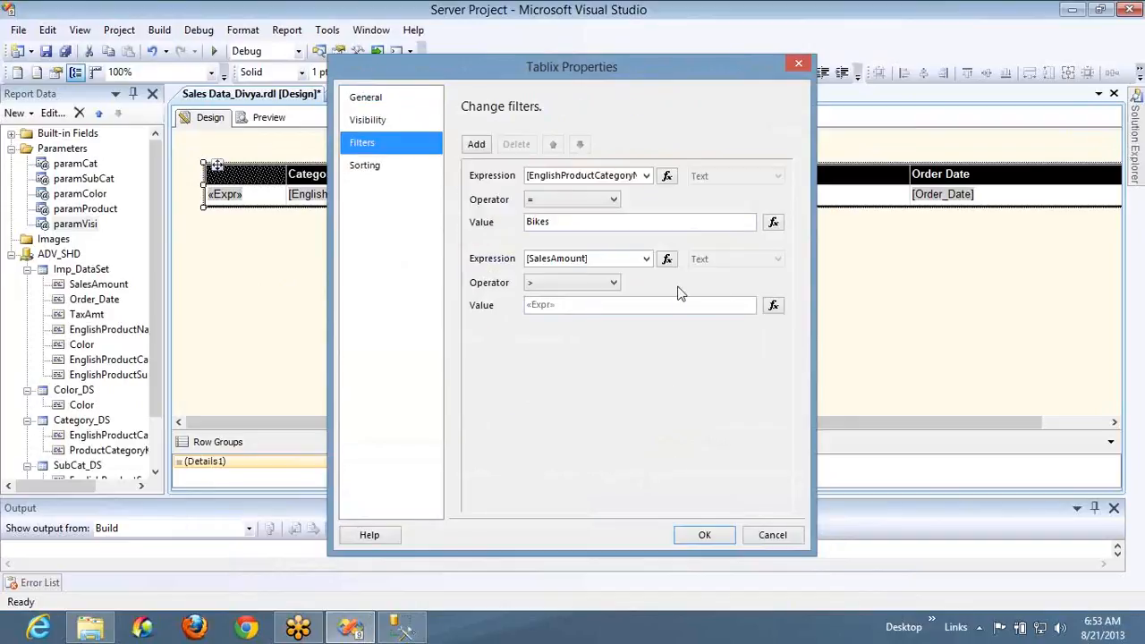
click(771, 307)
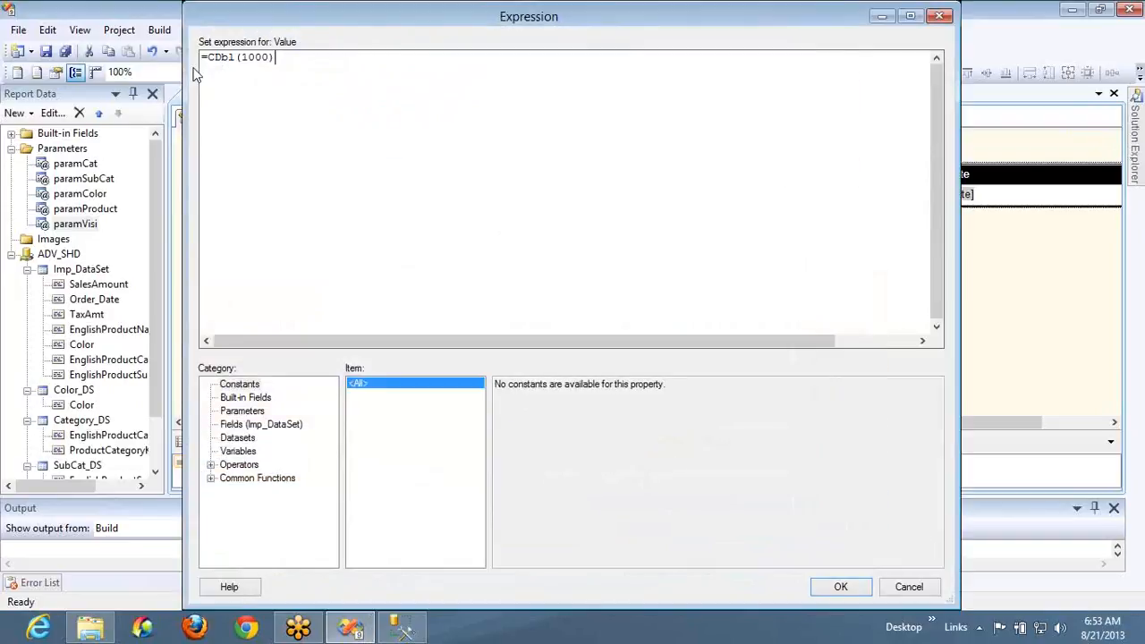
click(212, 478)
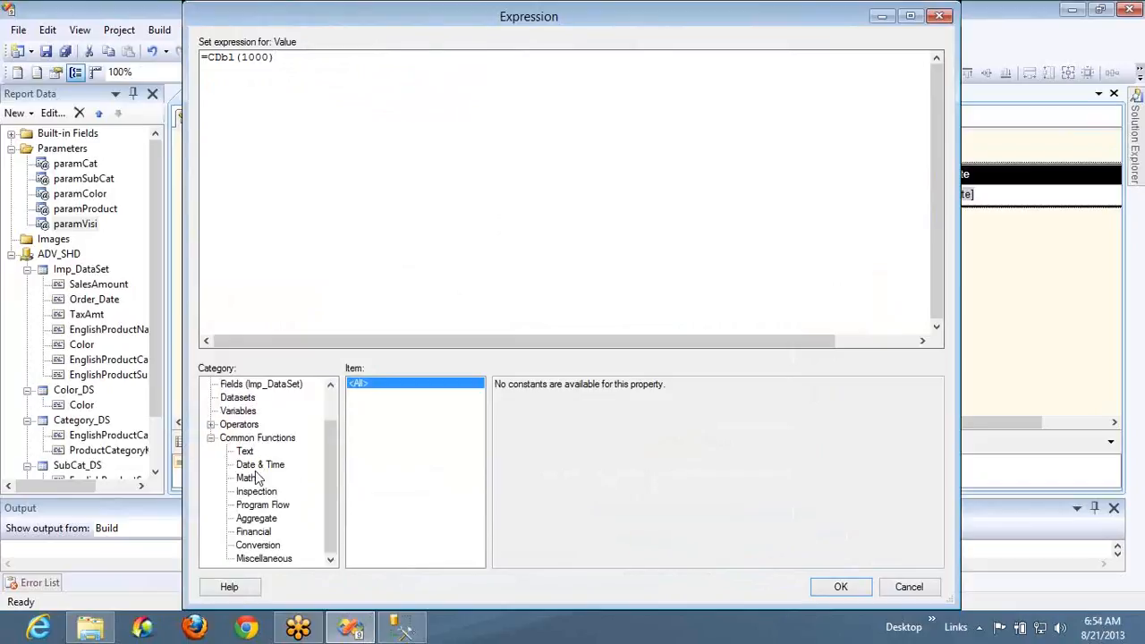
click(248, 478)
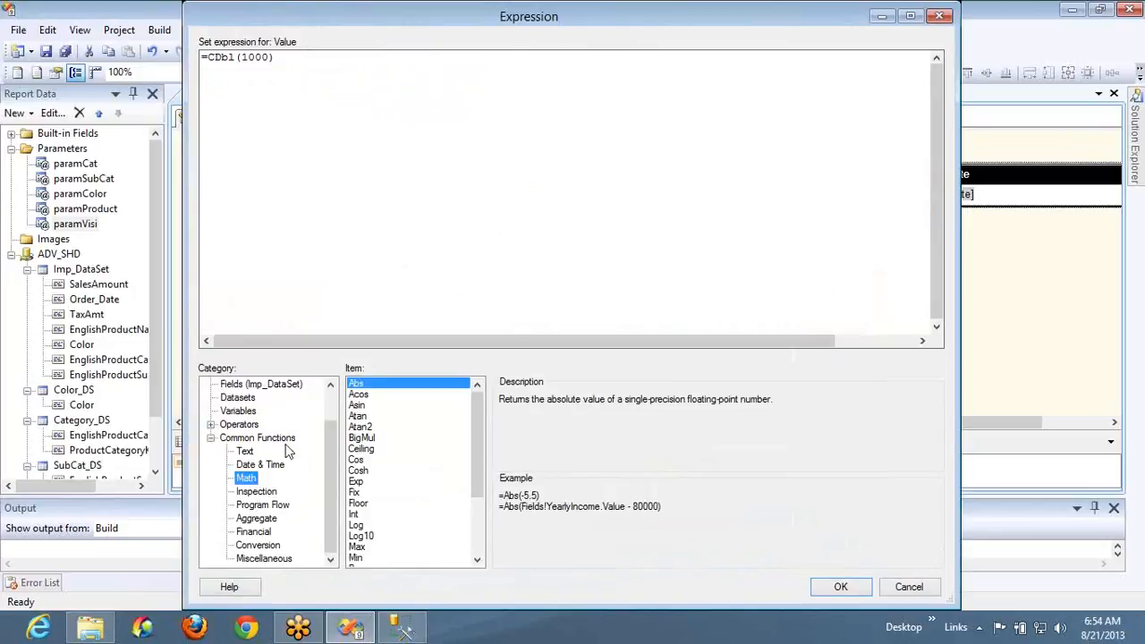
click(259, 545)
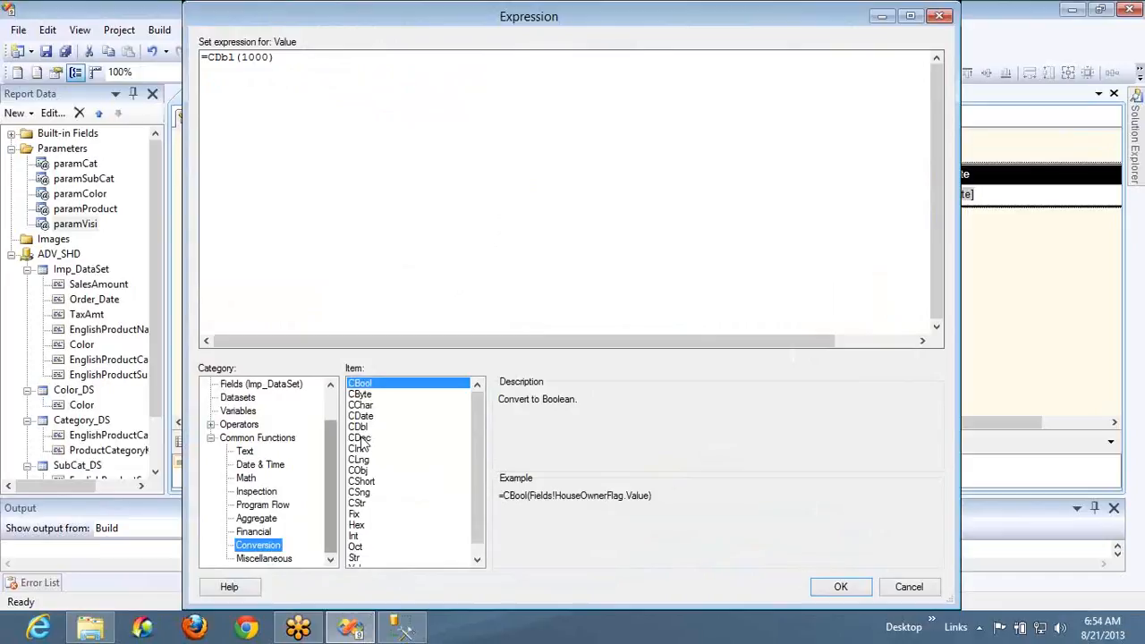
click(362, 439)
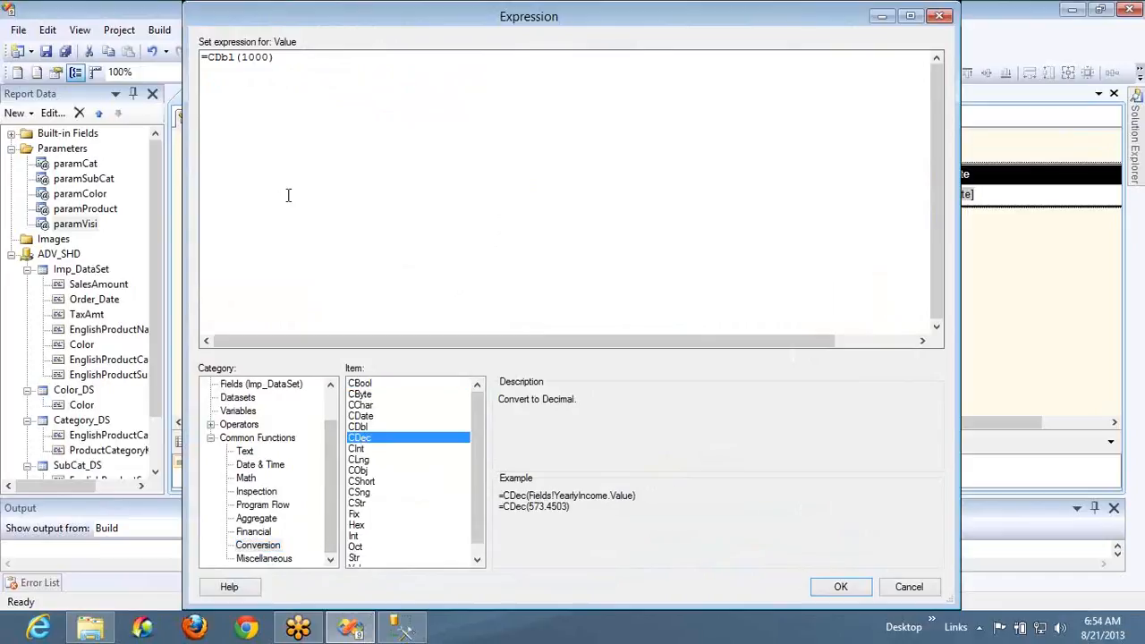
double_click(235, 56)
text(CDec)
click(268, 58)
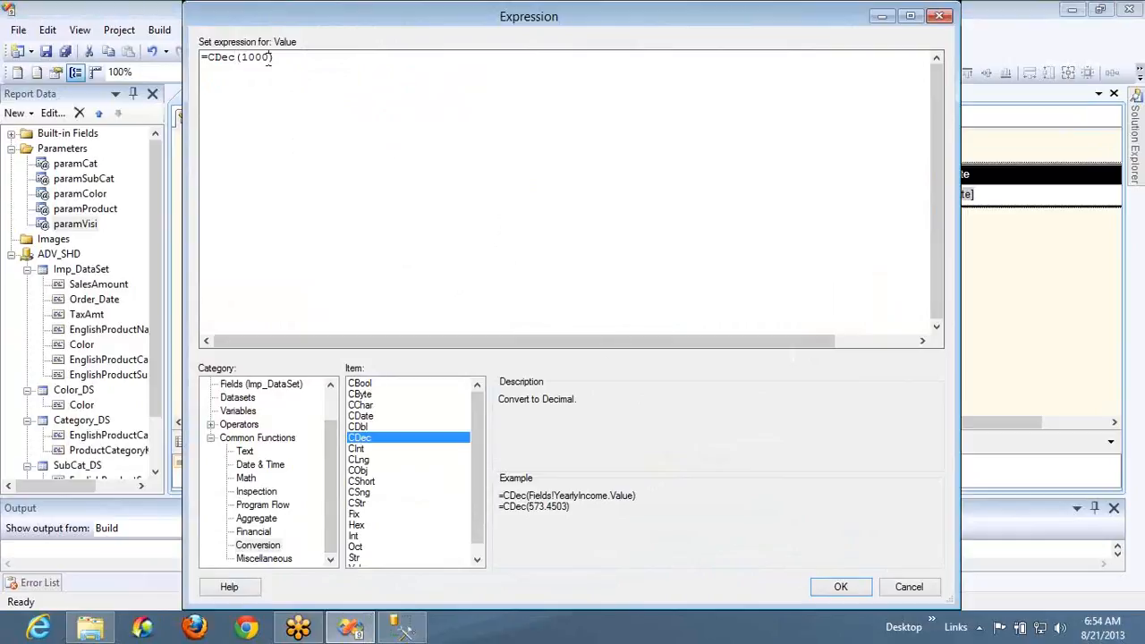
text(.00)
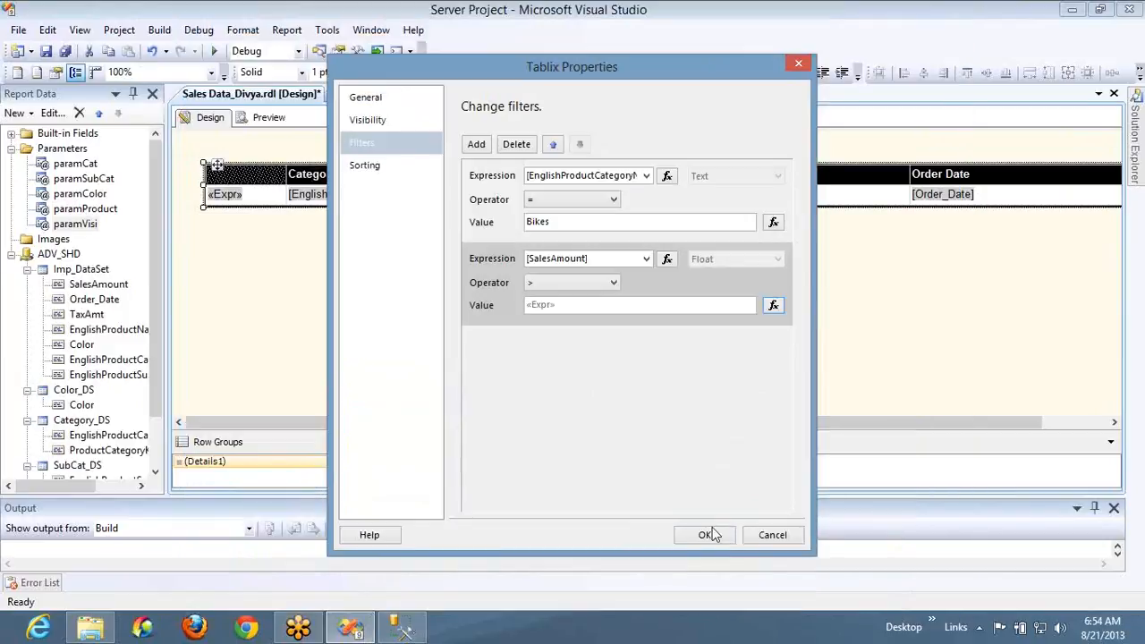
click(703, 532)
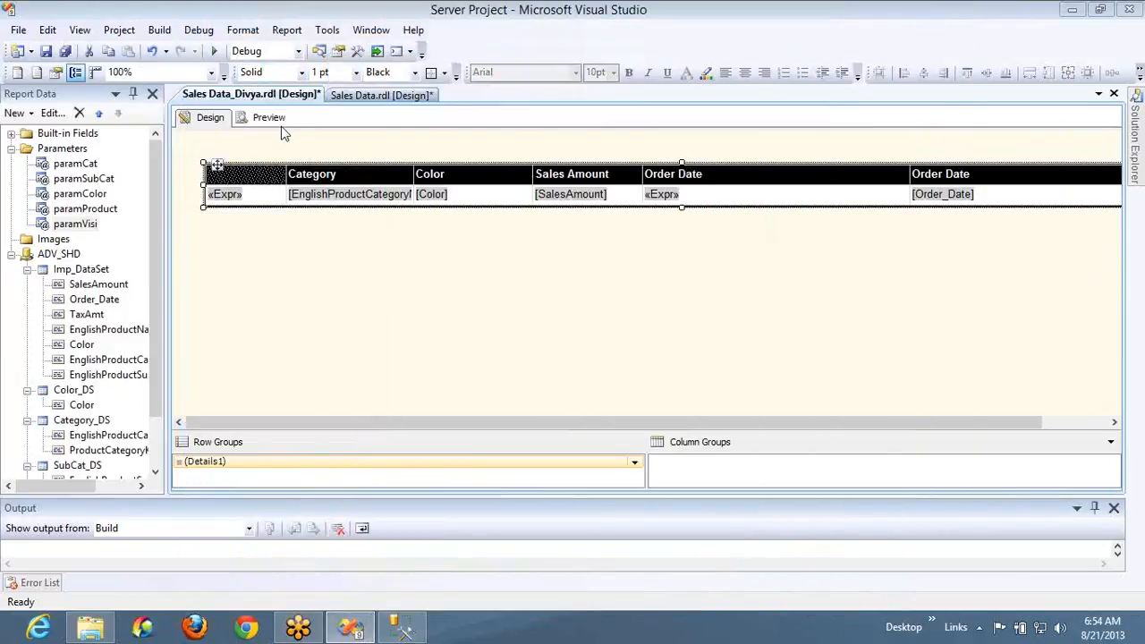
- Preview the report, page through the filtered results, and return to the design view
click(278, 120)
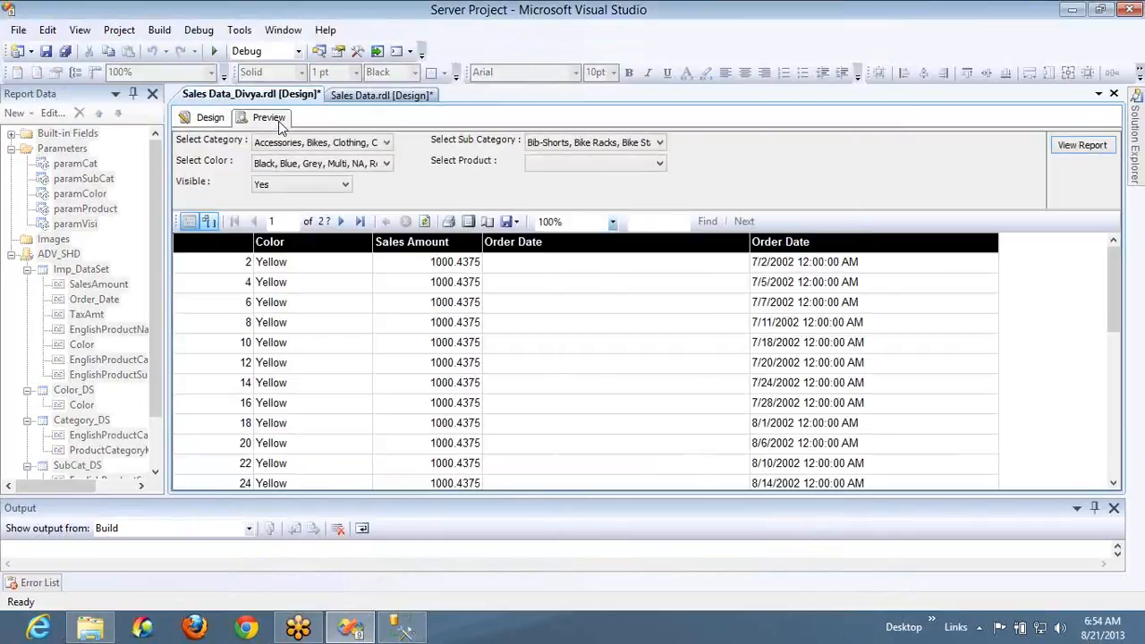
click(341, 222)
click(341, 222)
click(341, 222)
click(341, 222)
click(341, 221)
click(341, 222)
click(341, 221)
click(341, 222)
click(341, 222)
click(341, 222)
click(340, 222)
click(341, 222)
click(340, 222)
click(340, 222)
click(340, 222)
click(341, 222)
click(341, 222)
click(341, 222)
click(341, 222)
click(341, 222)
click(341, 221)
click(341, 222)
click(341, 222)
click(341, 222)
click(341, 221)
click(340, 222)
click(341, 221)
click(341, 222)
click(341, 222)
click(341, 222)
click(341, 222)
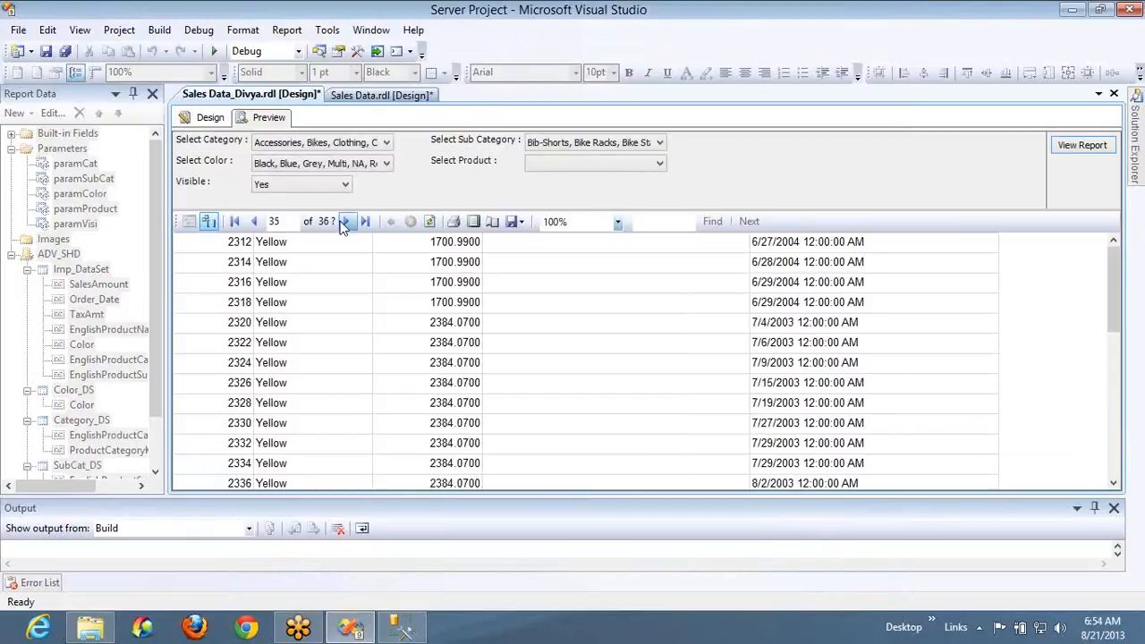
click(341, 222)
click(341, 221)
click(341, 222)
click(340, 222)
click(341, 222)
click(340, 222)
click(341, 221)
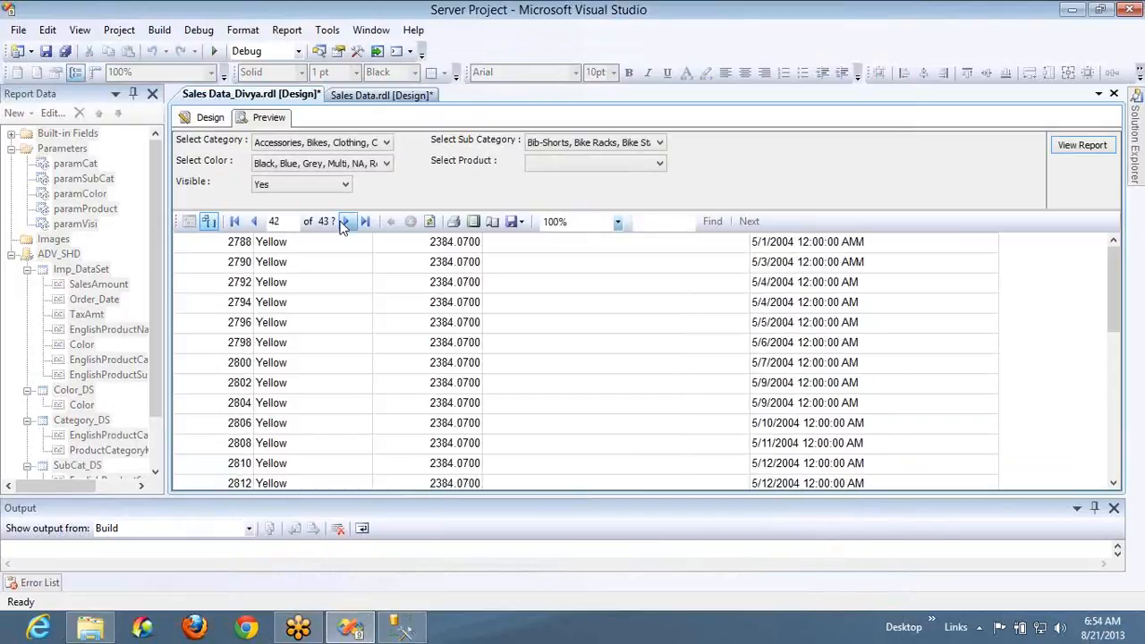
click(341, 222)
click(341, 222)
click(341, 222)
click(341, 222)
click(341, 222)
click(341, 222)
click(341, 222)
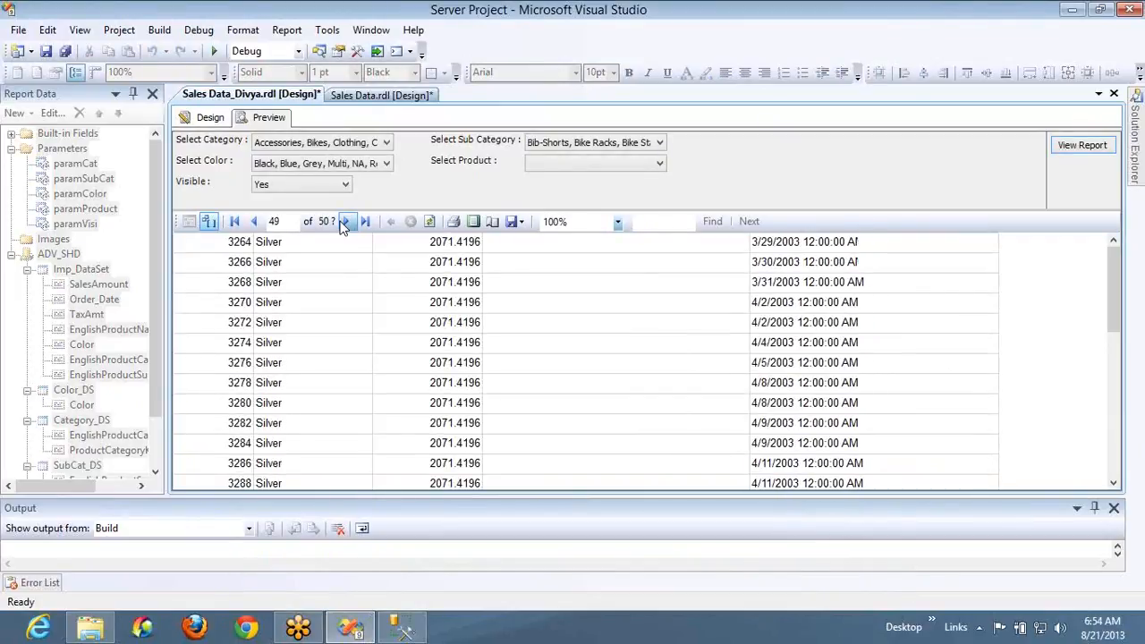
click(342, 223)
click(343, 223)
click(343, 223)
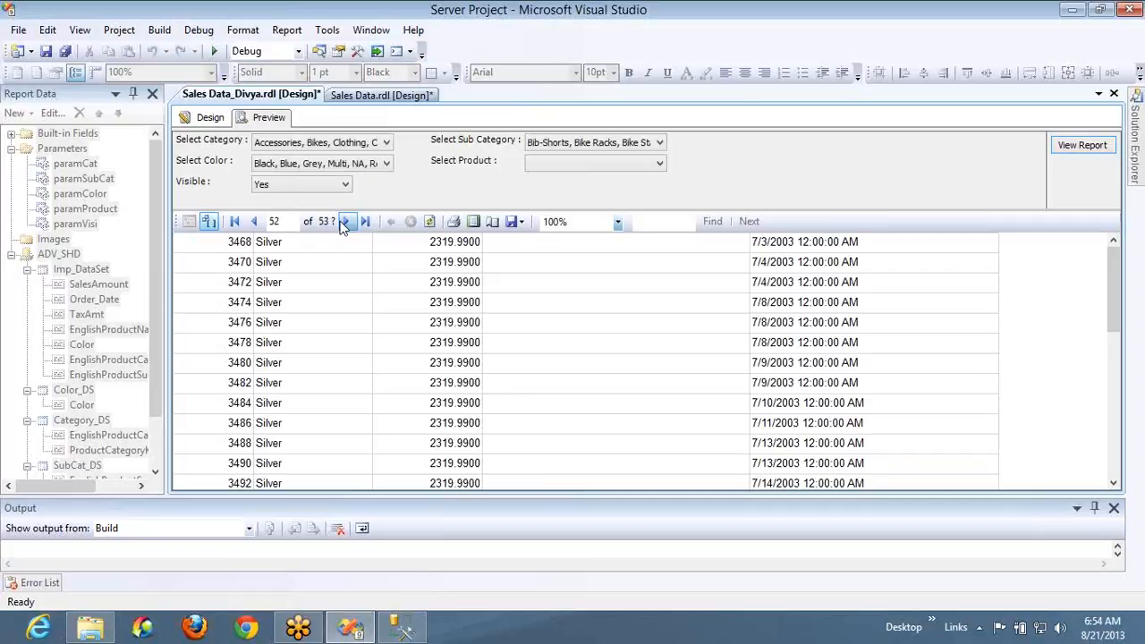
click(343, 223)
click(343, 223)
click(343, 223)
click(343, 223)
click(343, 223)
click(343, 223)
click(343, 222)
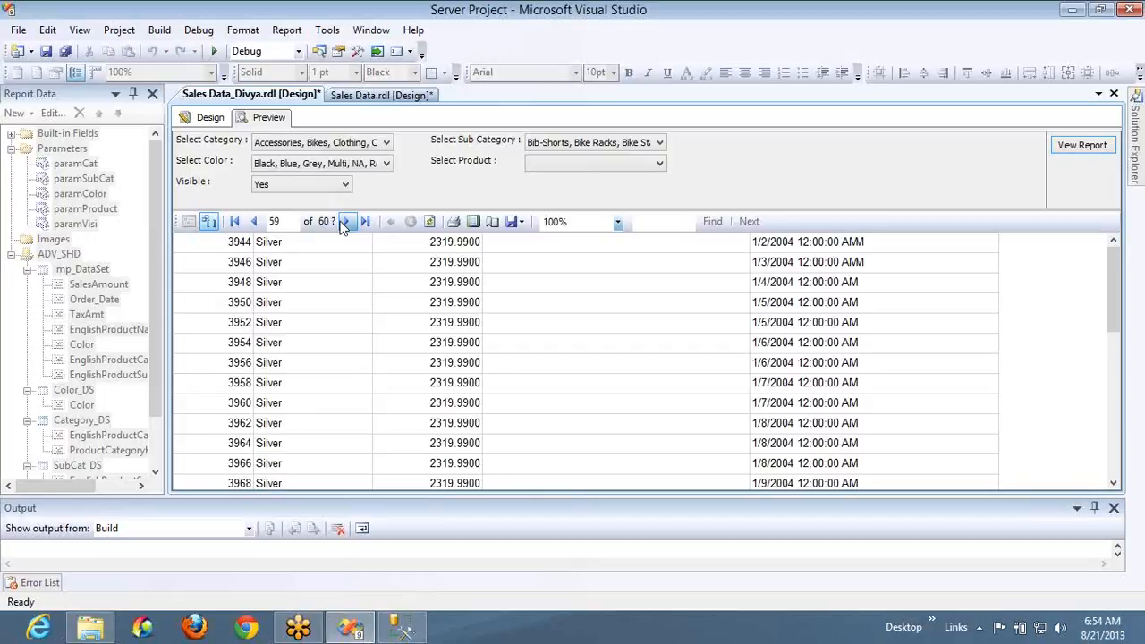
click(342, 223)
click(342, 223)
click(342, 222)
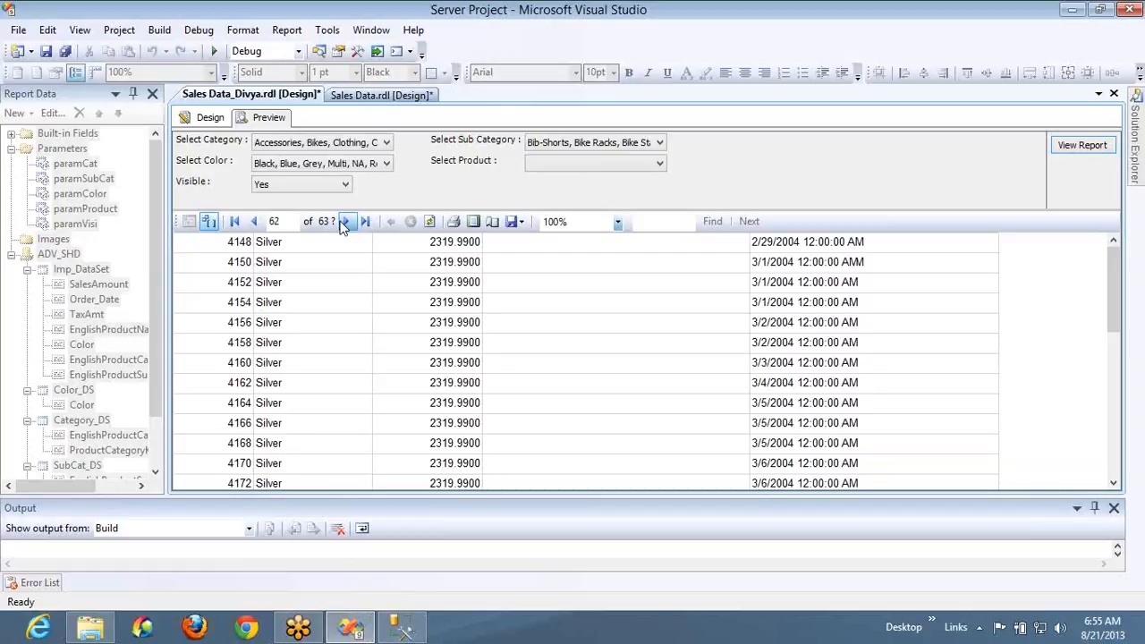
click(344, 221)
click(343, 222)
click(343, 221)
click(343, 222)
click(344, 222)
click(344, 222)
click(344, 222)
click(343, 222)
click(343, 221)
click(344, 222)
click(344, 222)
click(343, 222)
click(344, 222)
click(343, 222)
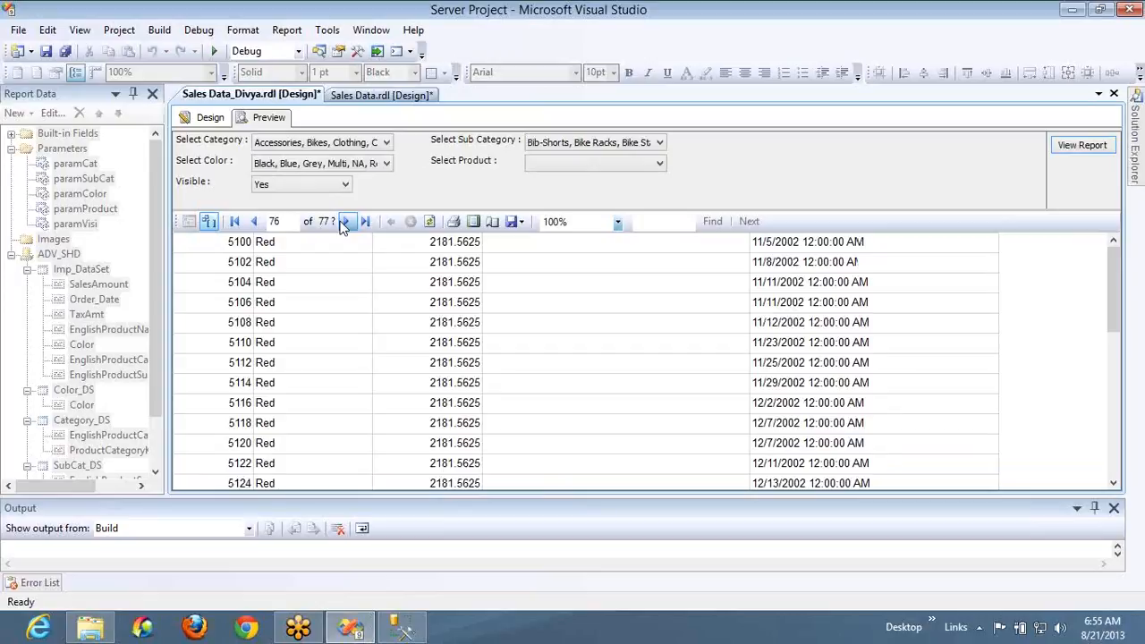
click(345, 222)
click(345, 222)
click(344, 221)
click(344, 222)
click(344, 222)
click(345, 221)
click(344, 222)
click(344, 222)
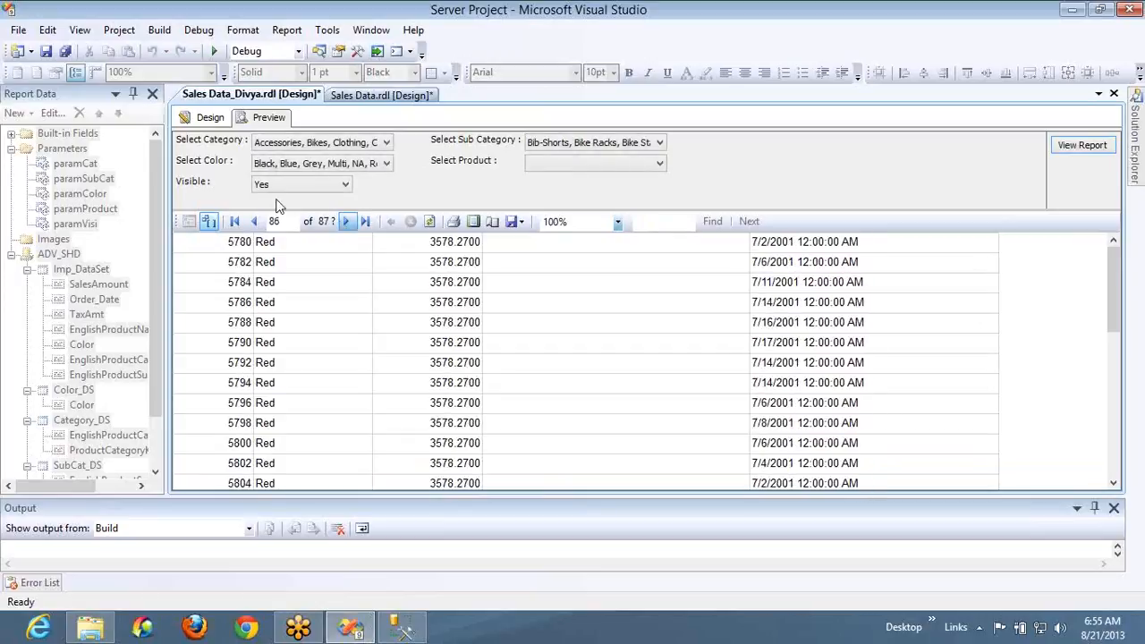
click(210, 117)
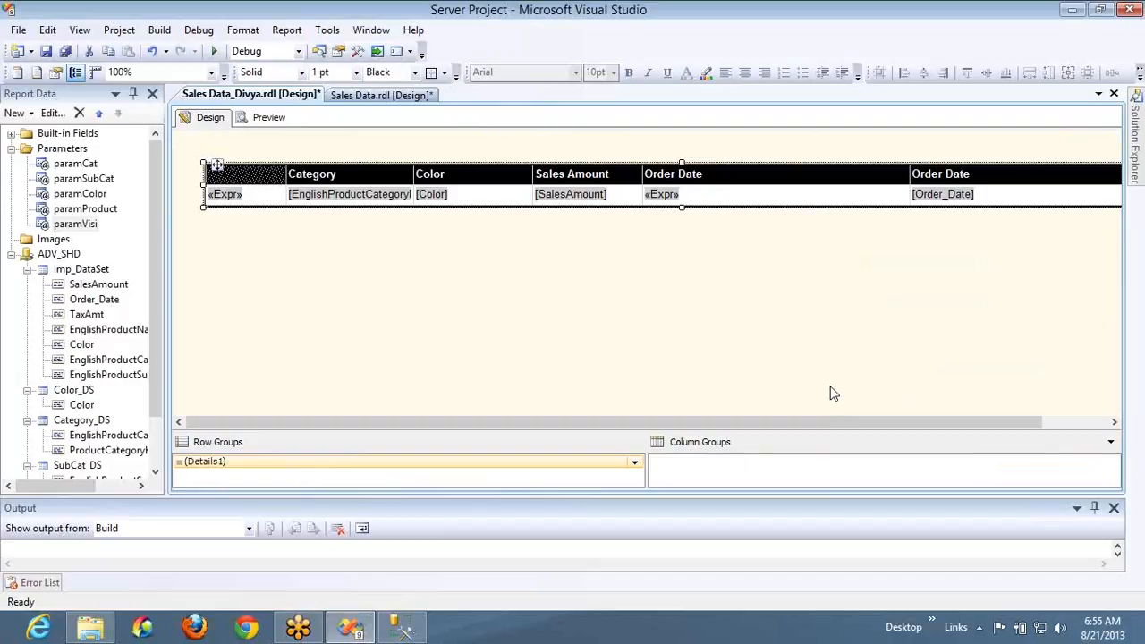
click(312, 191)
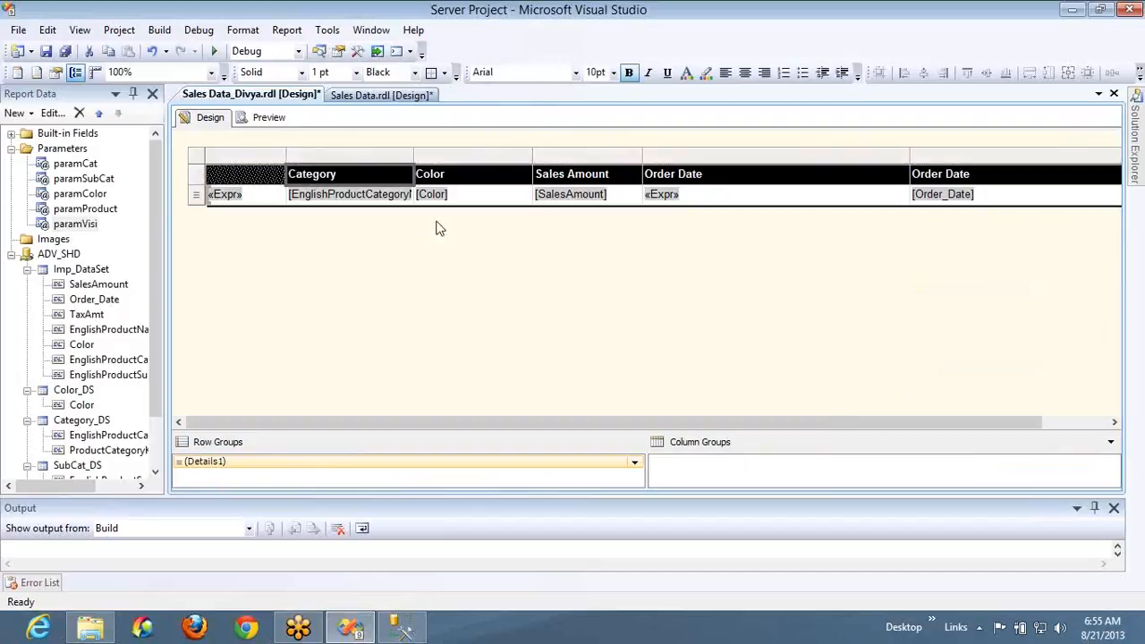